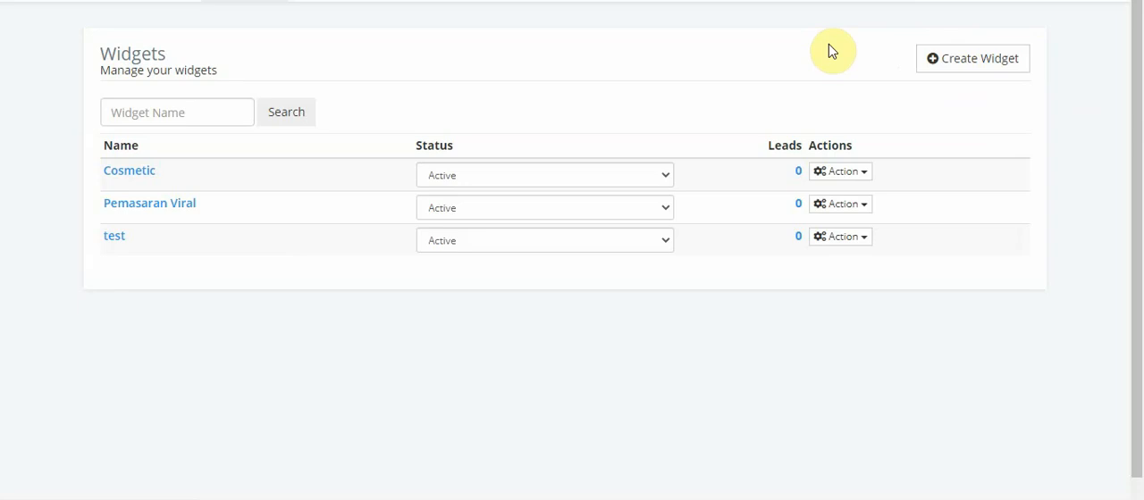
# Create a widget named "Bisnes Produk Kurus" and continue to its settings
pyautogui.click(974, 63)
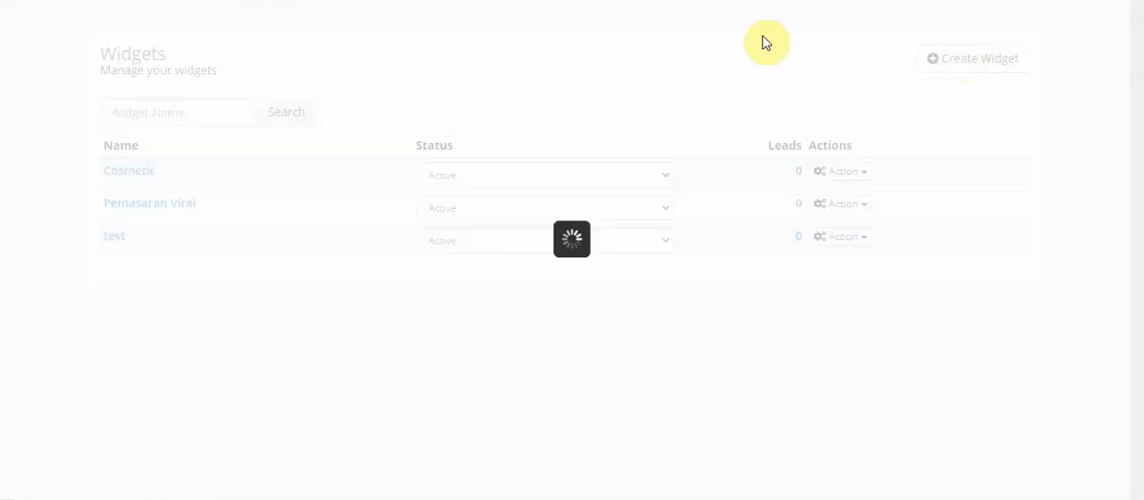
pyautogui.click(551, 224)
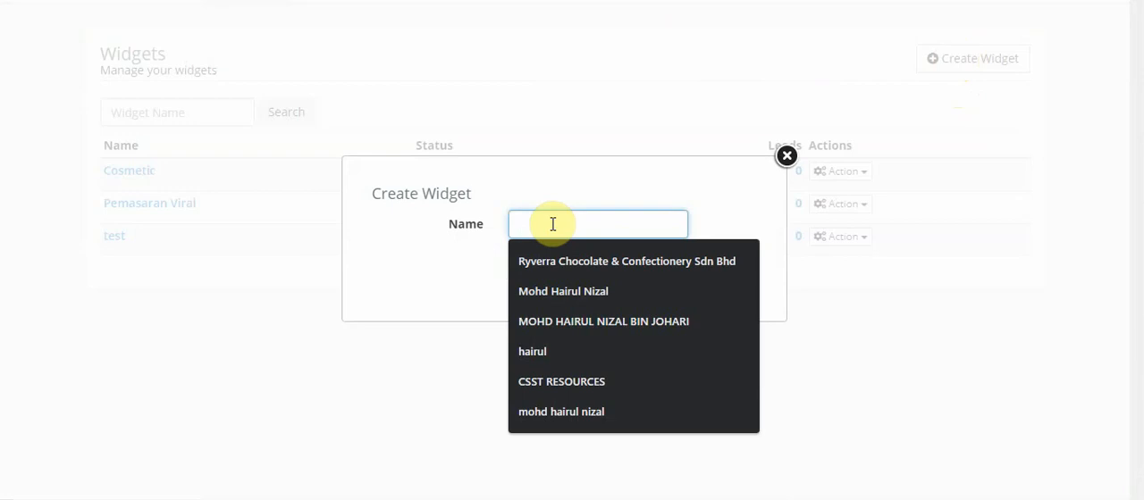
pyautogui.write('Bisn')
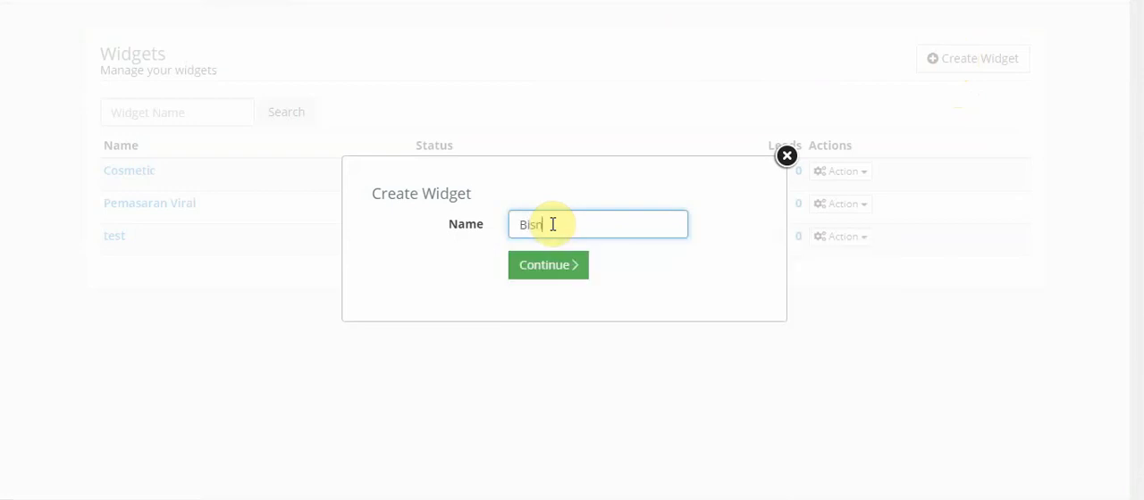
pyautogui.write('es Produk Kurus')
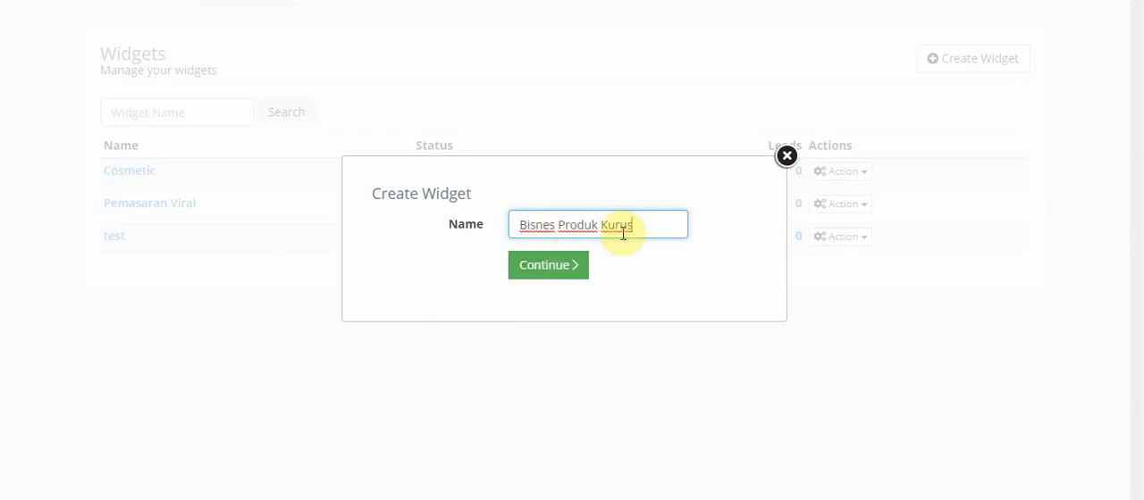
pyautogui.click(567, 267)
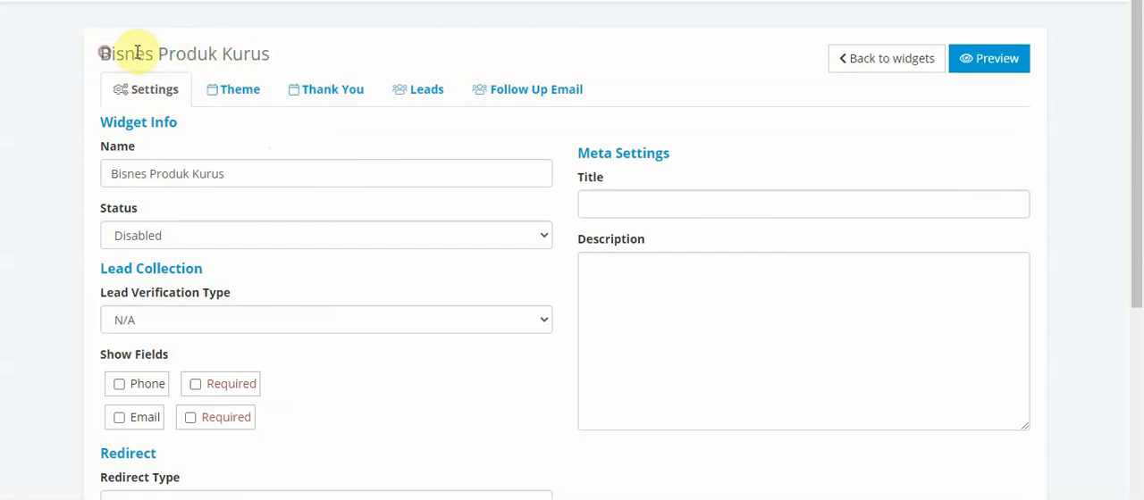
# Look through the widget's Theme, Thank You, Leads and Follow Up Email sections
pyautogui.moveTo(104, 54); pyautogui.dragTo(273, 48)
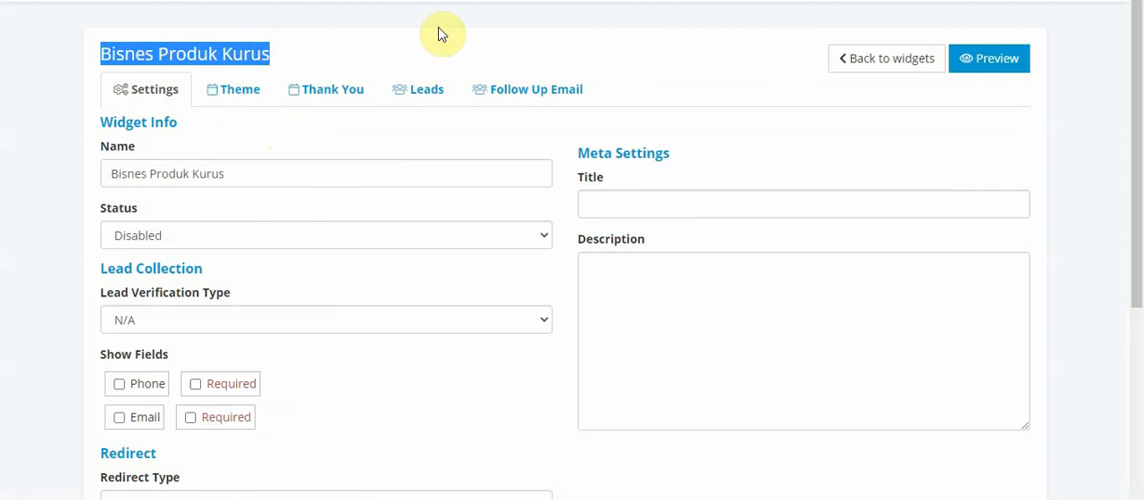
pyautogui.click(231, 94)
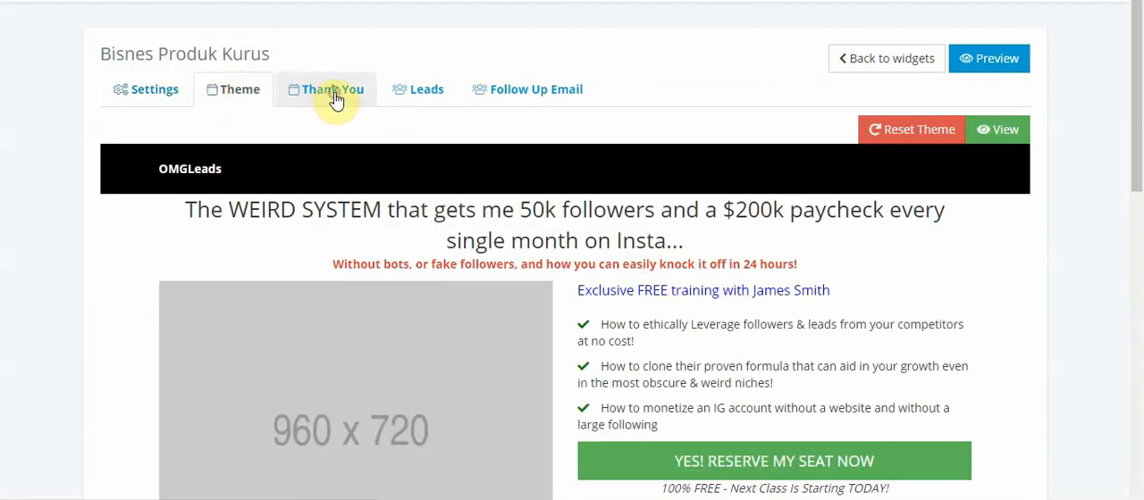
pyautogui.click(332, 93)
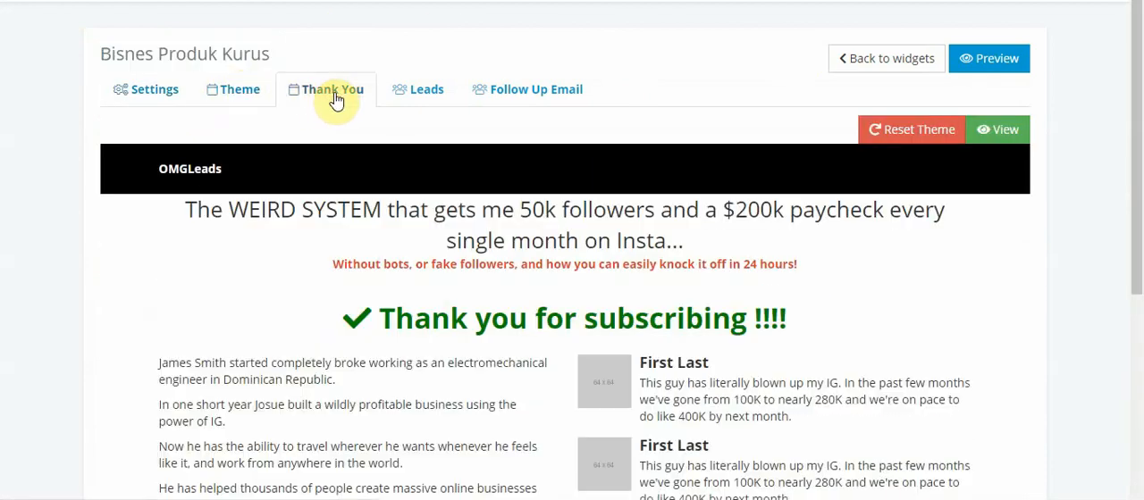
pyautogui.click(428, 93)
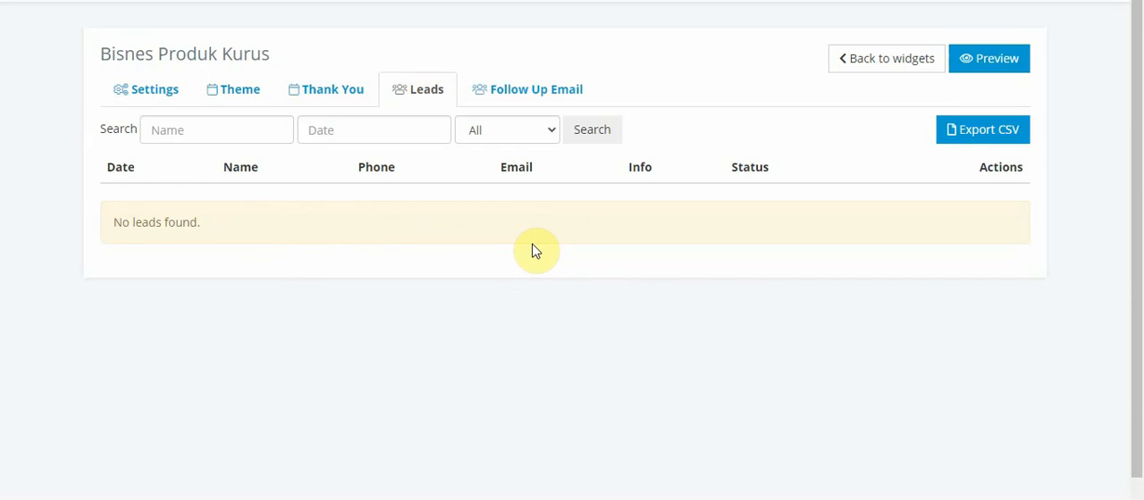
pyautogui.click(532, 93)
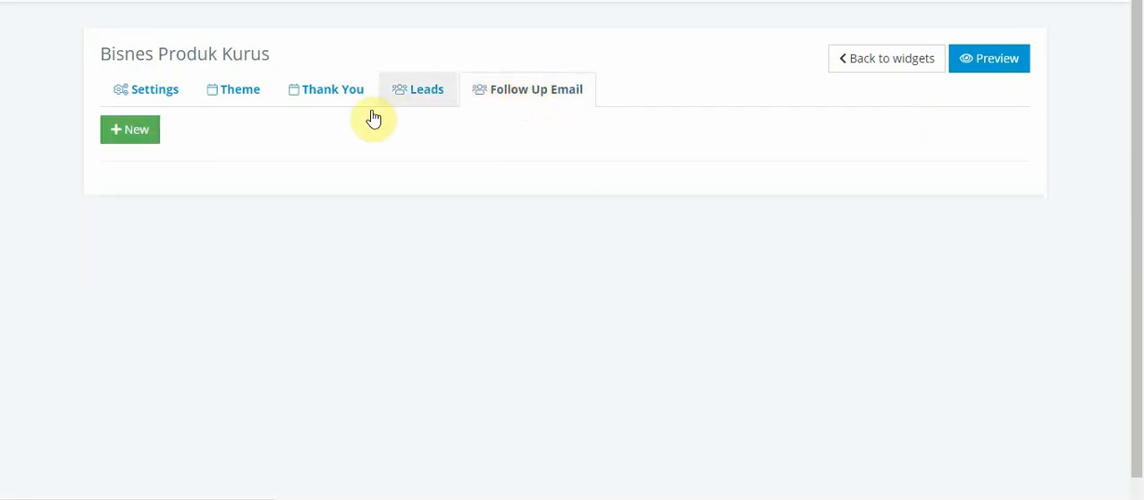
# Add a new follow-up email to the widget and set its priority to 1 day
pyautogui.click(134, 131)
pyautogui.click(272, 193)
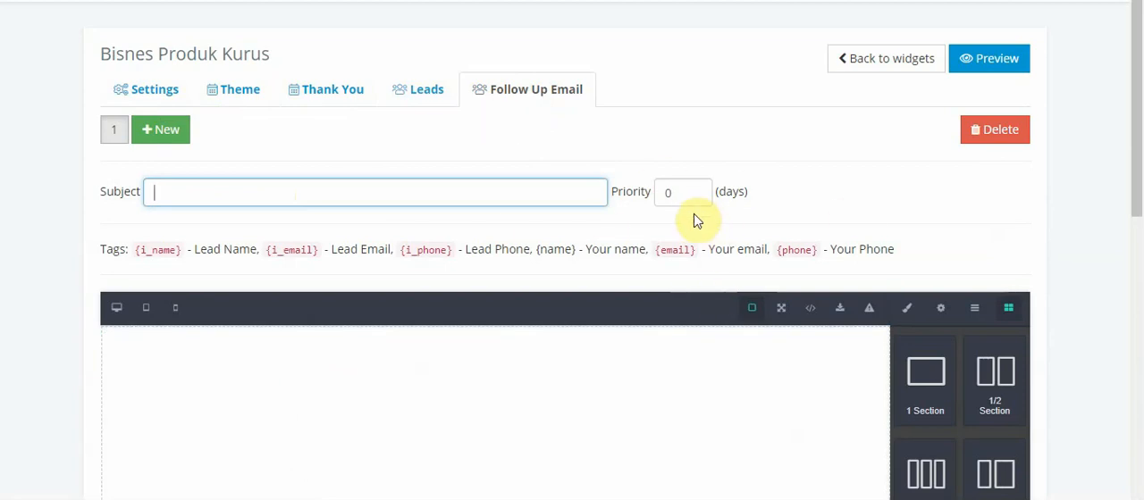
pyautogui.click(678, 197)
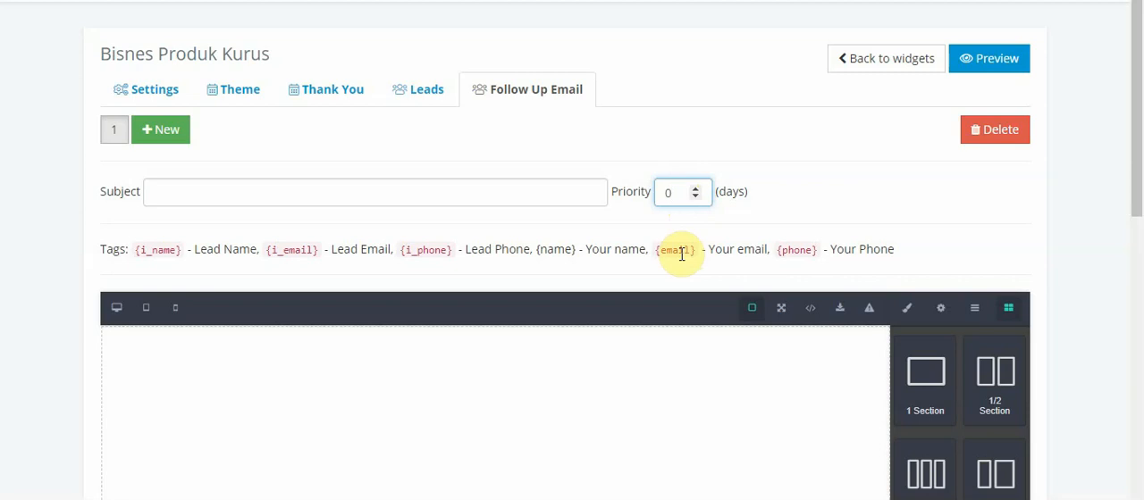
pyautogui.press('BackSpace')
pyautogui.write('1')
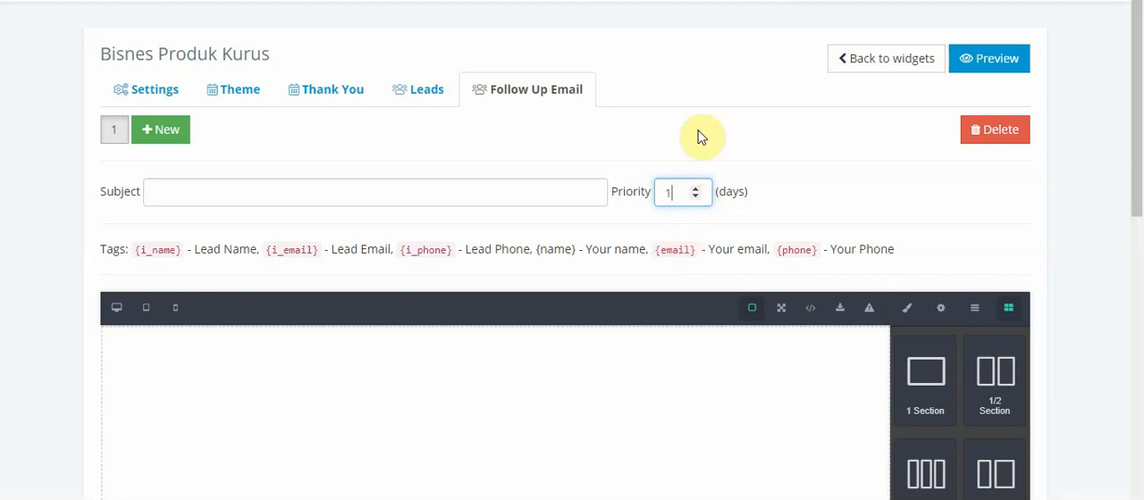
# Try 0, 1, 2 and 7 days as the follow-up email's priority and clear the value
pyautogui.press('BackSpace')
pyautogui.write('0')
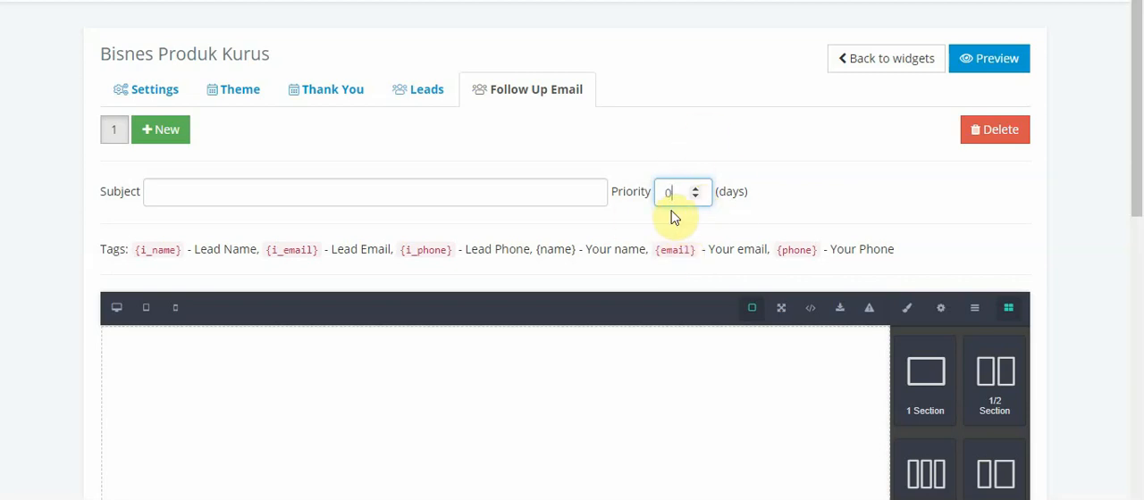
pyautogui.press('BackSpace')
pyautogui.write('1')
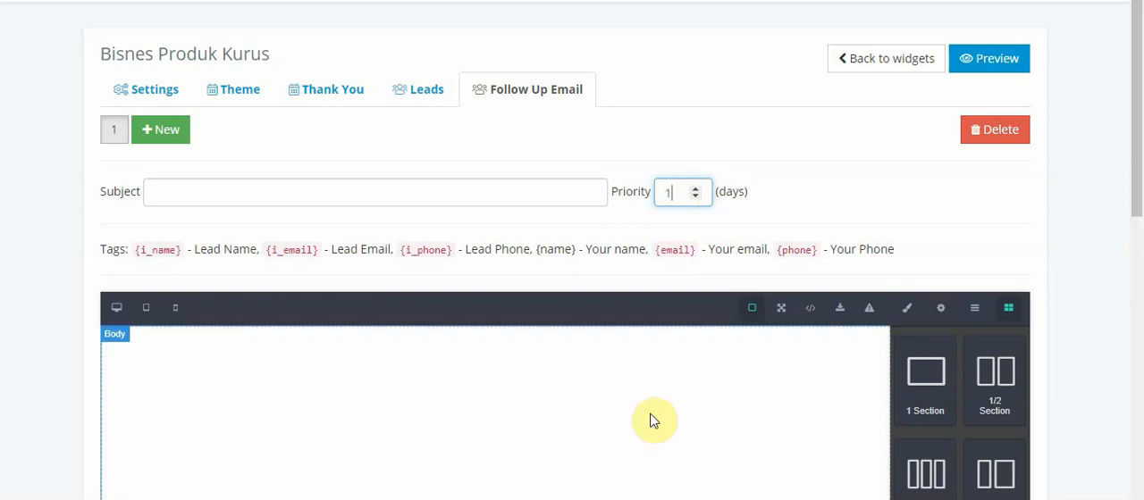
pyautogui.press('BackSpace')
pyautogui.write('2')
pyautogui.press('BackSpace')
pyautogui.write('7')
pyautogui.press('BackSpace')
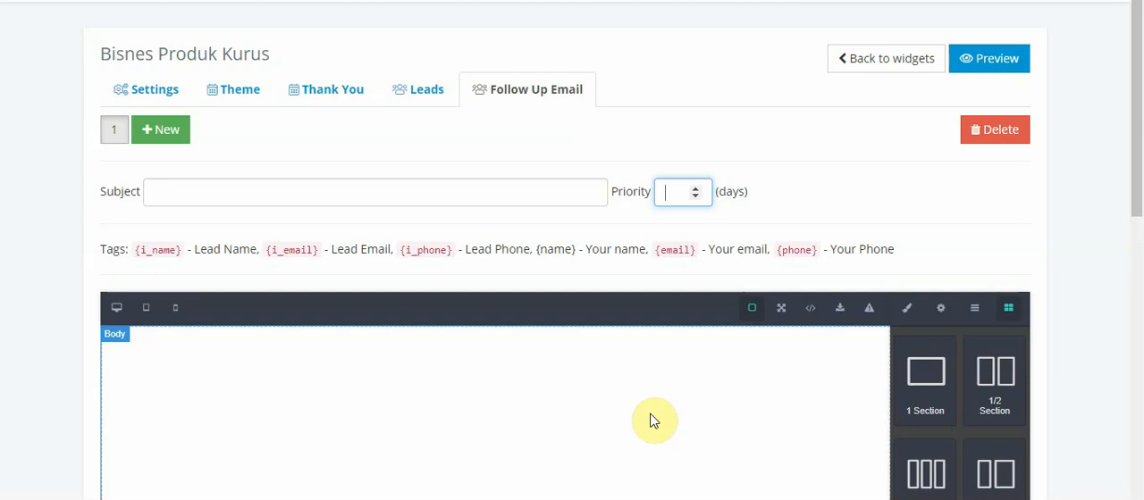
# Set the widget's status to Active in its settings
pyautogui.click(161, 97)
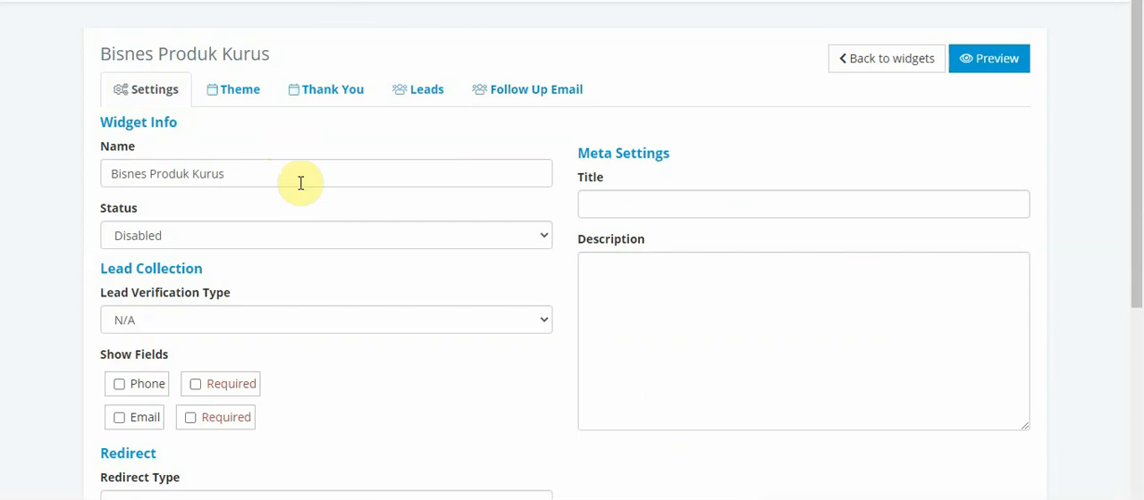
pyautogui.click(539, 242)
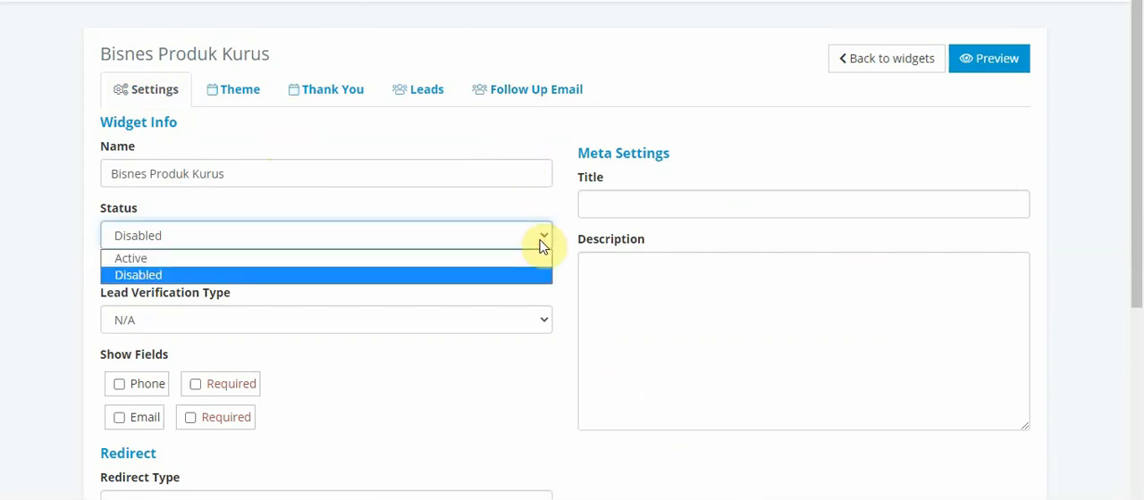
pyautogui.click(195, 260)
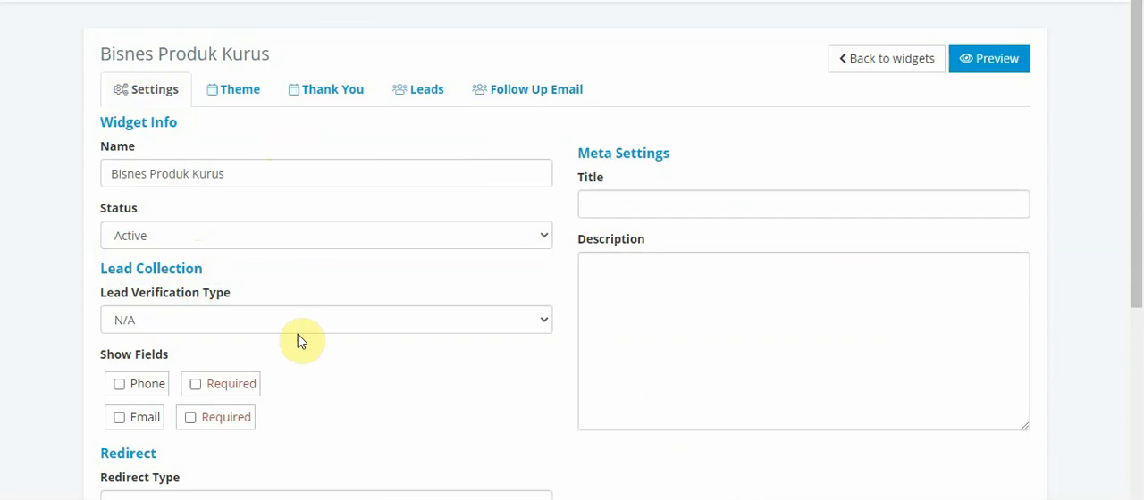
# Switch the widget's status to Disabled and back to Active
pyautogui.click(542, 234)
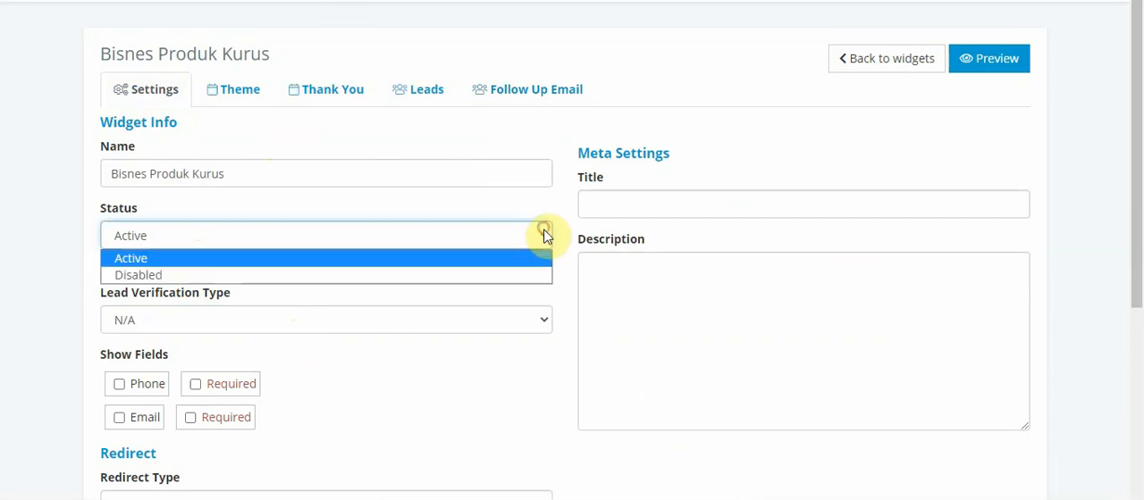
pyautogui.click(501, 275)
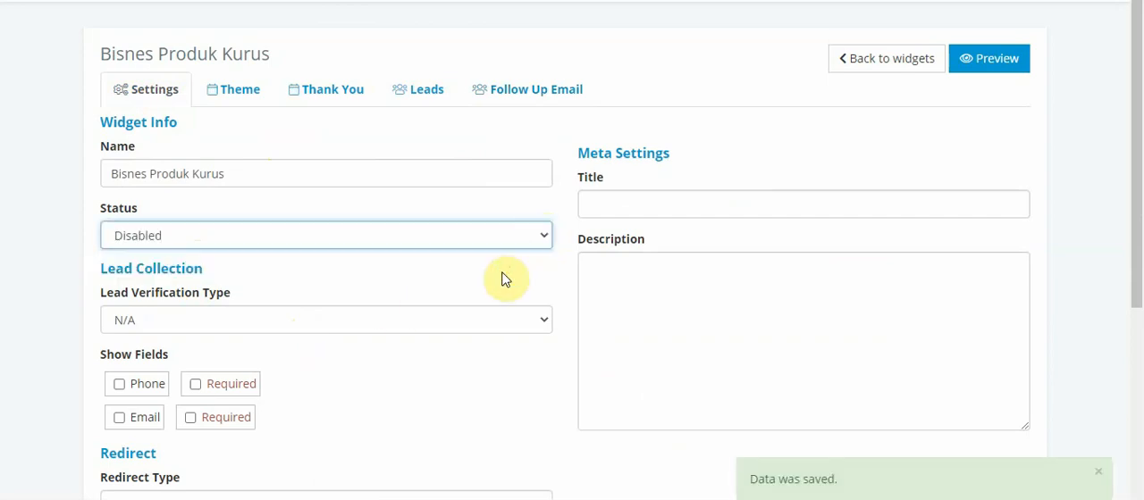
pyautogui.click(480, 239)
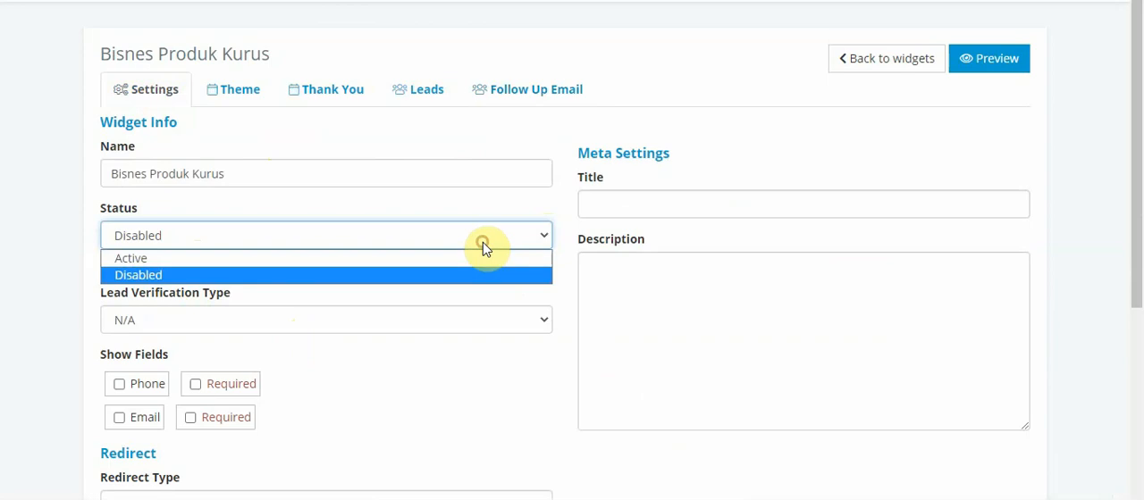
pyautogui.click(423, 259)
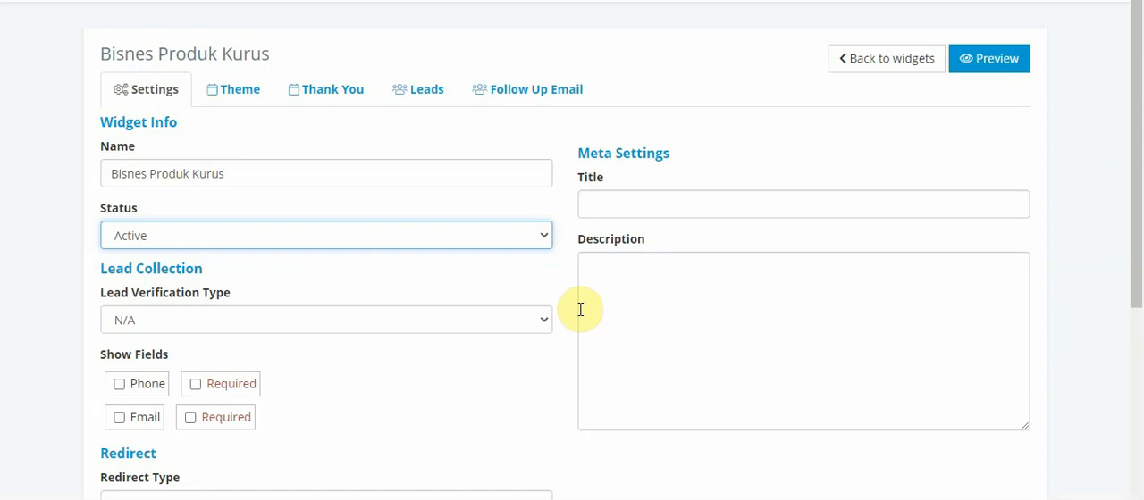
# Set the lead verification type to SMS under Lead Collection
pyautogui.click(547, 273)
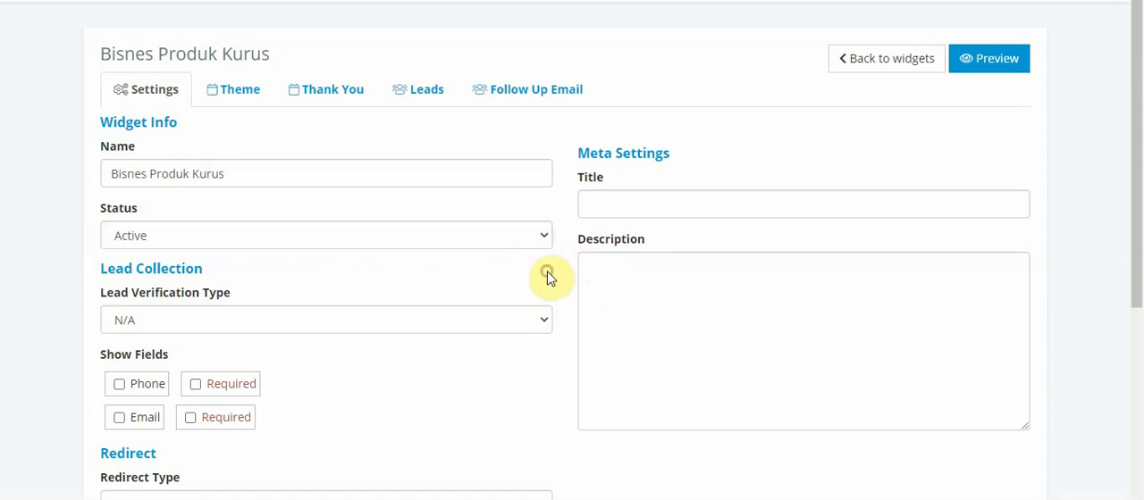
pyautogui.scroll(-1, 547, 274)
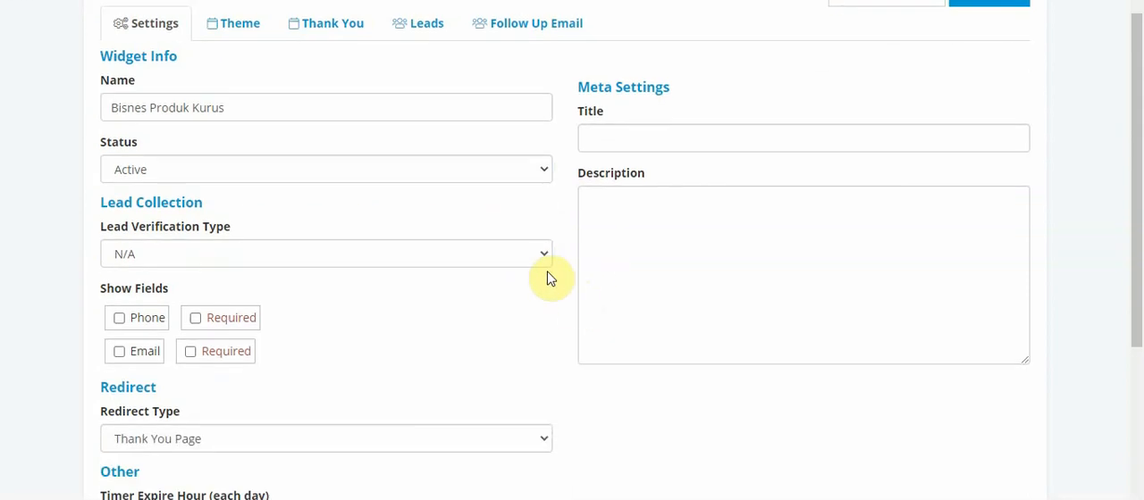
pyautogui.tripleClick(92, 198)
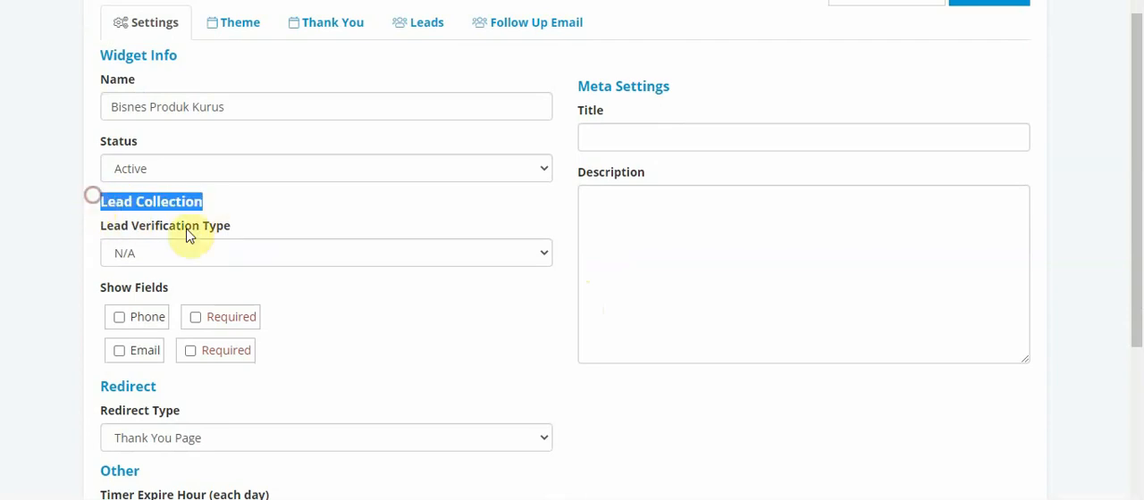
pyautogui.click(226, 235)
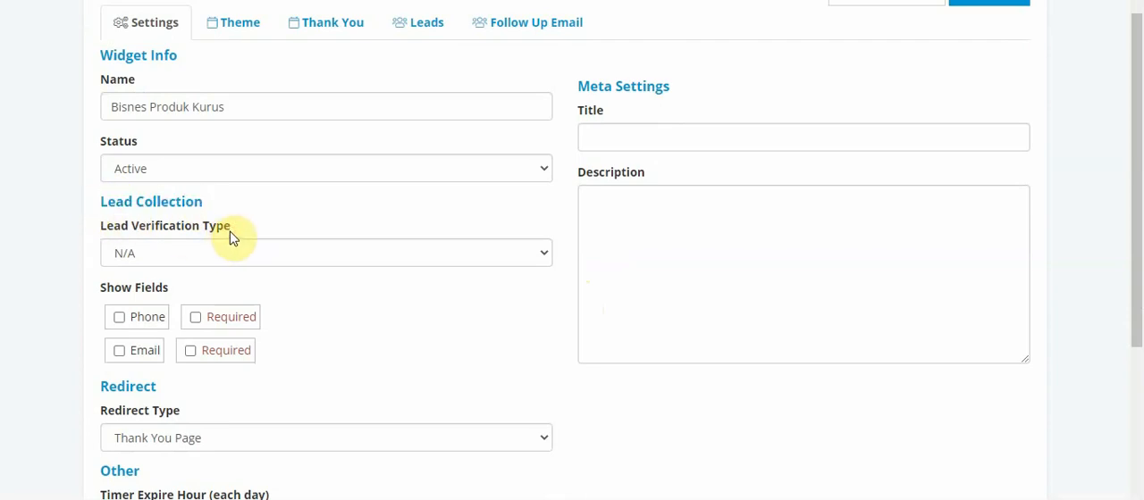
pyautogui.click(274, 250)
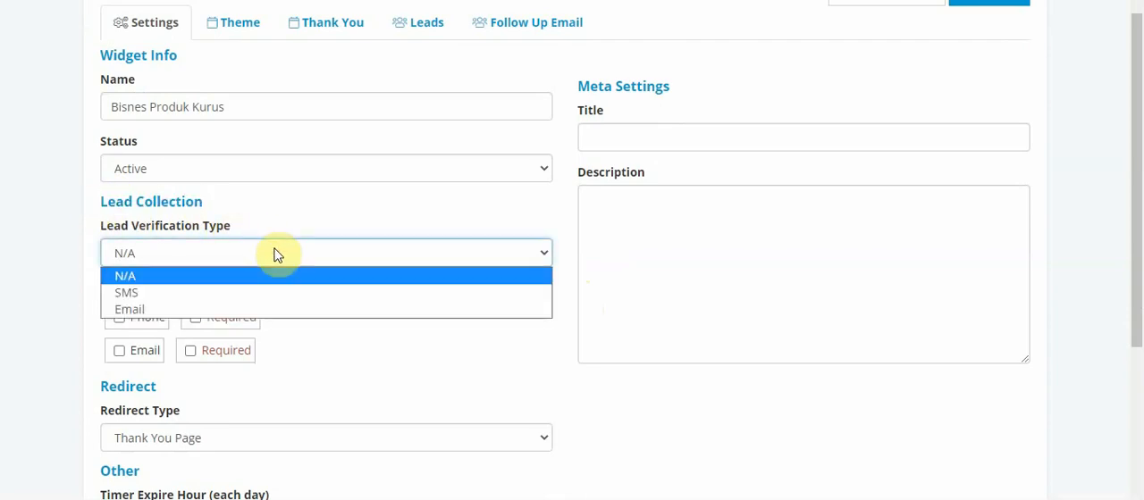
pyautogui.click(205, 293)
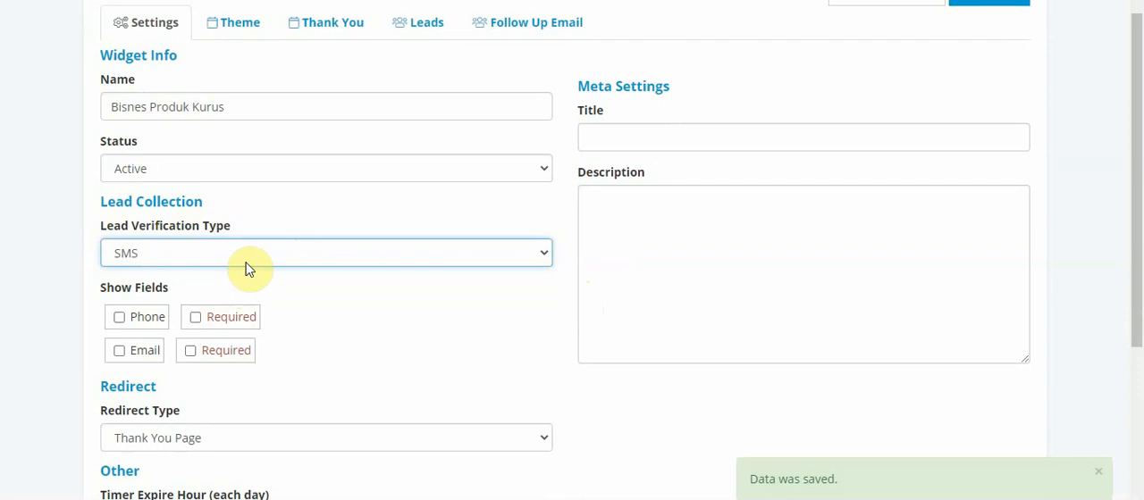
# Set the lead verification type to Email
pyautogui.click(246, 261)
pyautogui.click(227, 310)
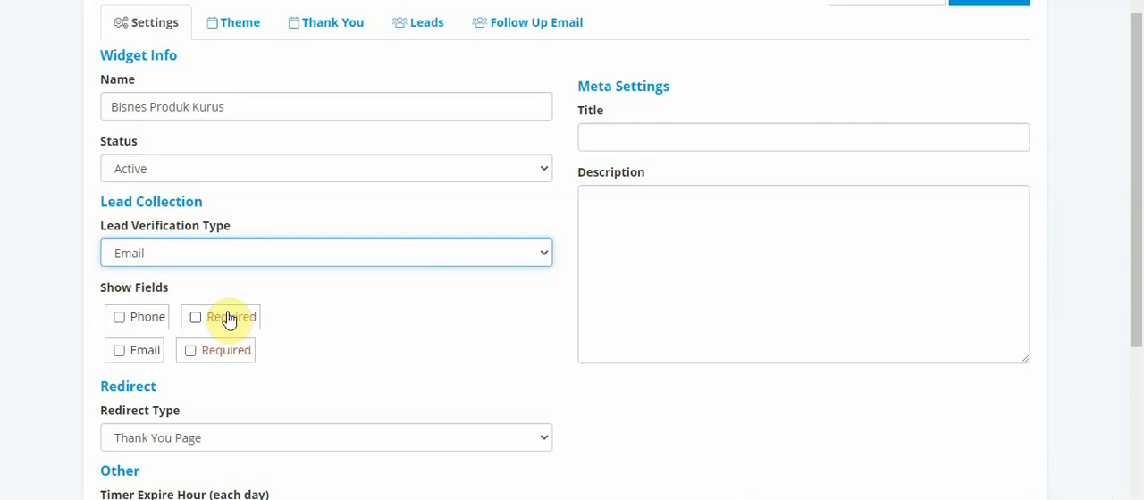
pyautogui.click(187, 255)
pyautogui.click(187, 255)
# Show the Phone and Email fields for lead collection and make both required
pyautogui.click(120, 317)
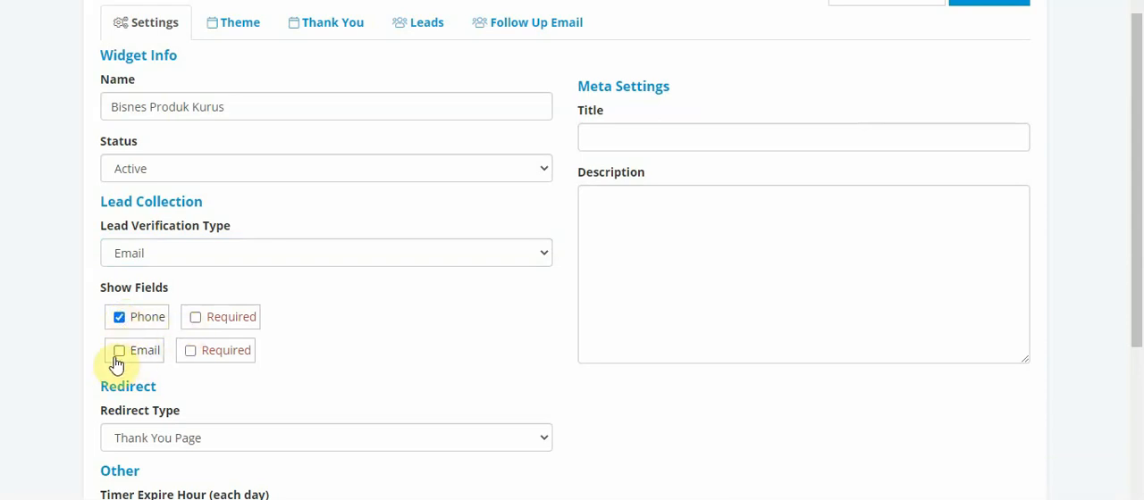
pyautogui.click(118, 354)
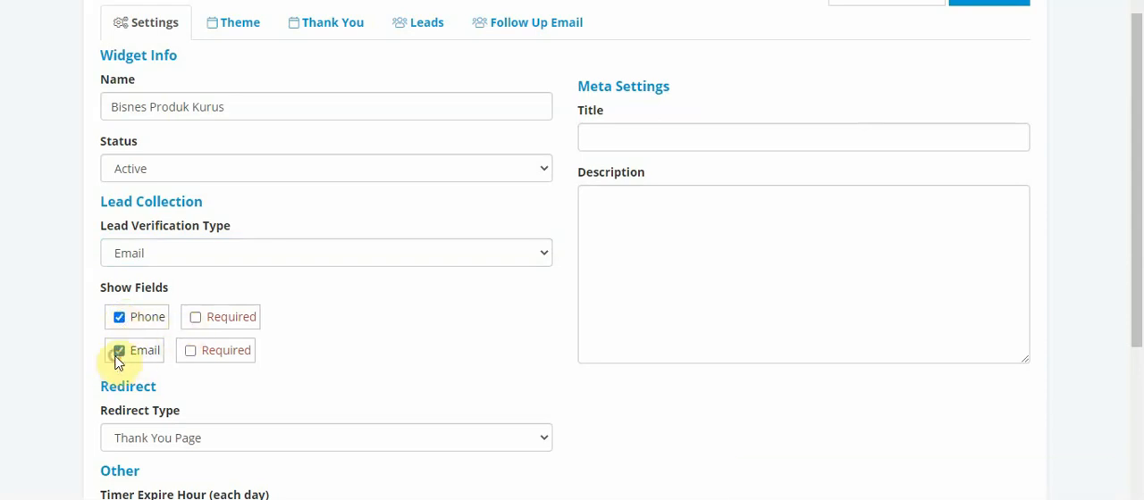
pyautogui.click(195, 320)
pyautogui.click(195, 322)
pyautogui.click(195, 322)
pyautogui.click(192, 352)
# Set the widget's redirect type to URL
pyautogui.scroll(-1, 519, 322)
pyautogui.scroll(-1, 516, 327)
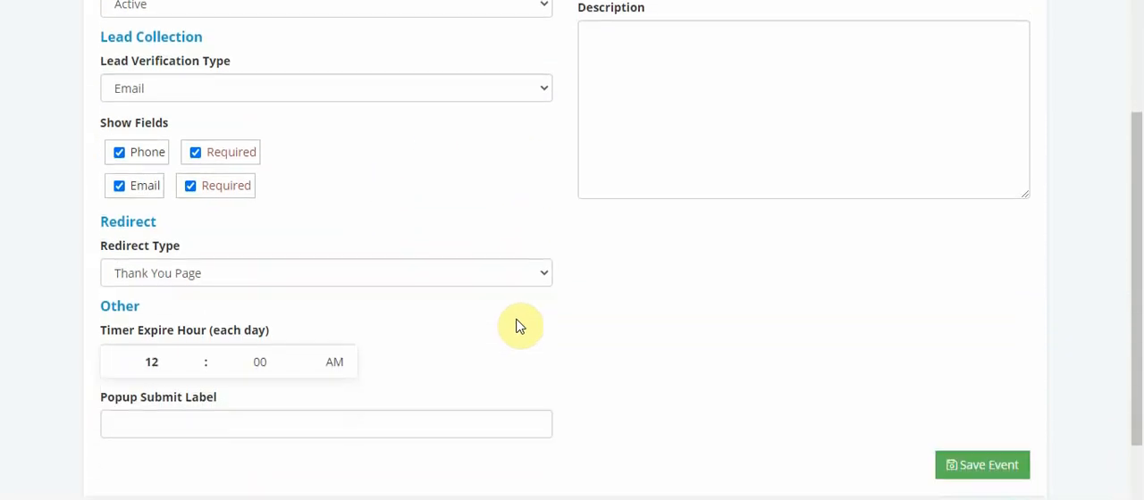
pyautogui.click(543, 271)
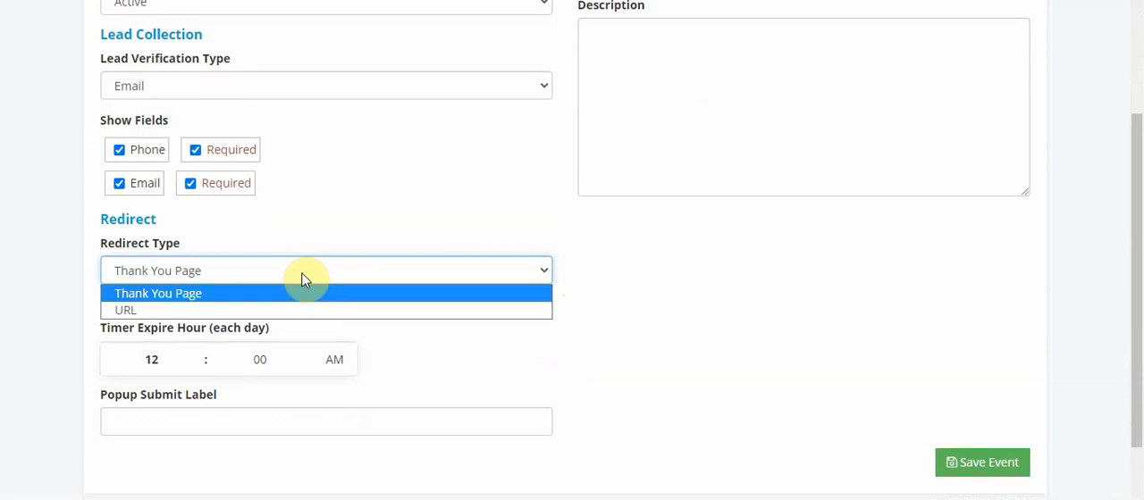
pyautogui.click(202, 295)
pyautogui.click(180, 283)
pyautogui.click(153, 325)
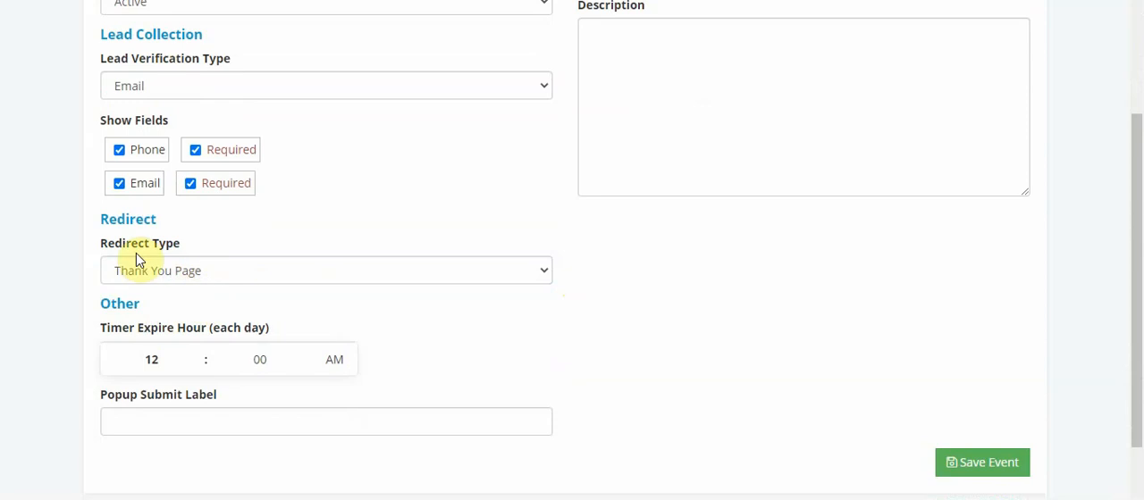
pyautogui.click(198, 270)
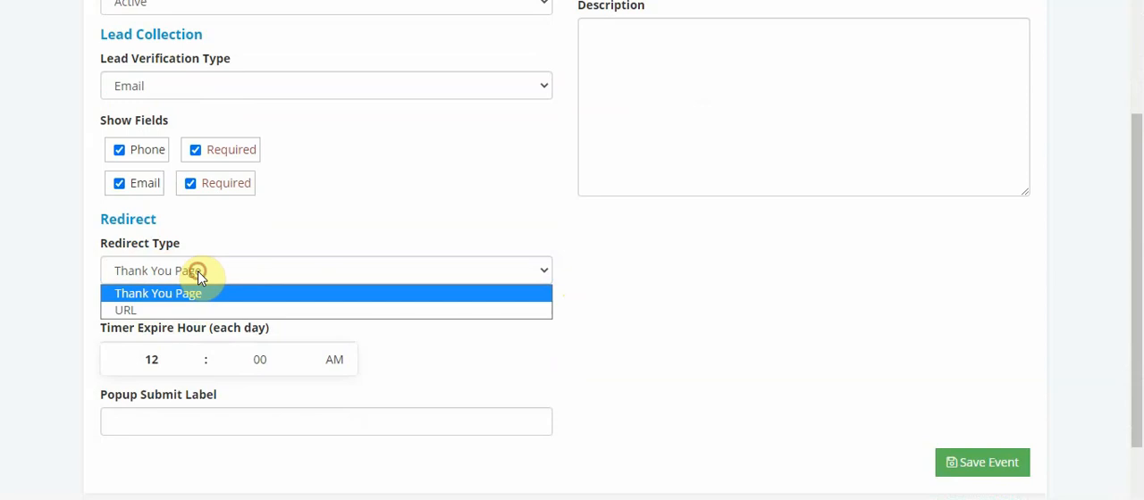
pyautogui.click(189, 308)
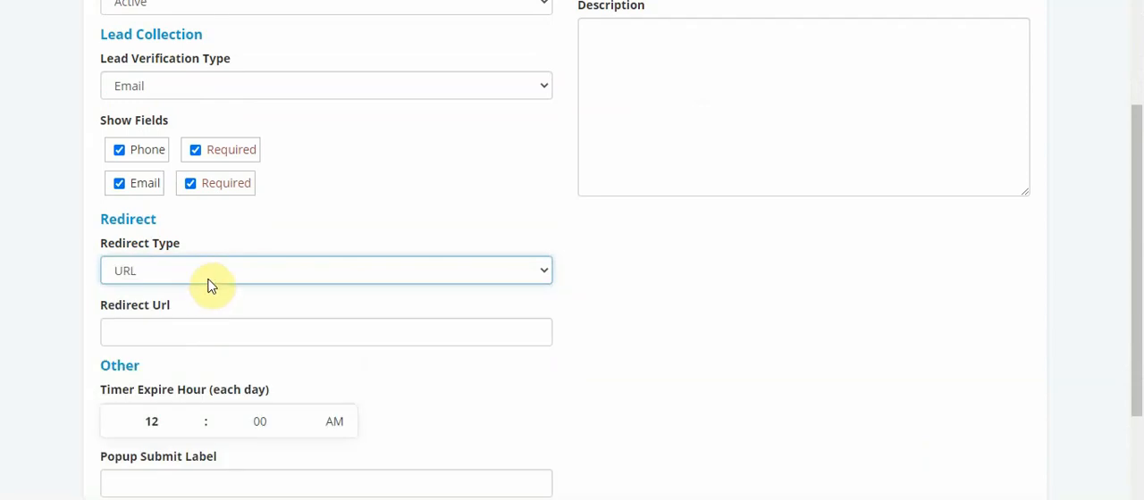
pyautogui.click(229, 339)
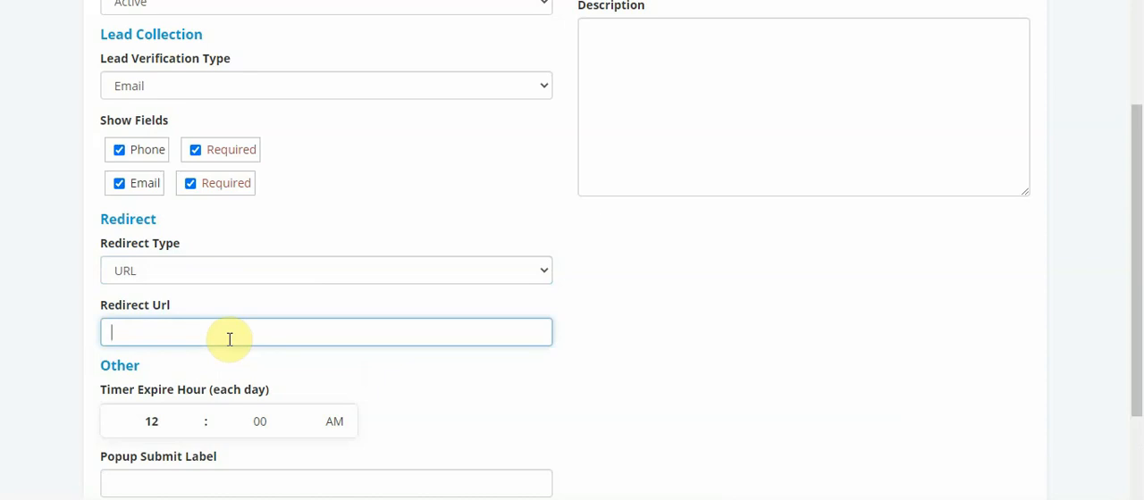
pyautogui.write('http://wasap.my/')
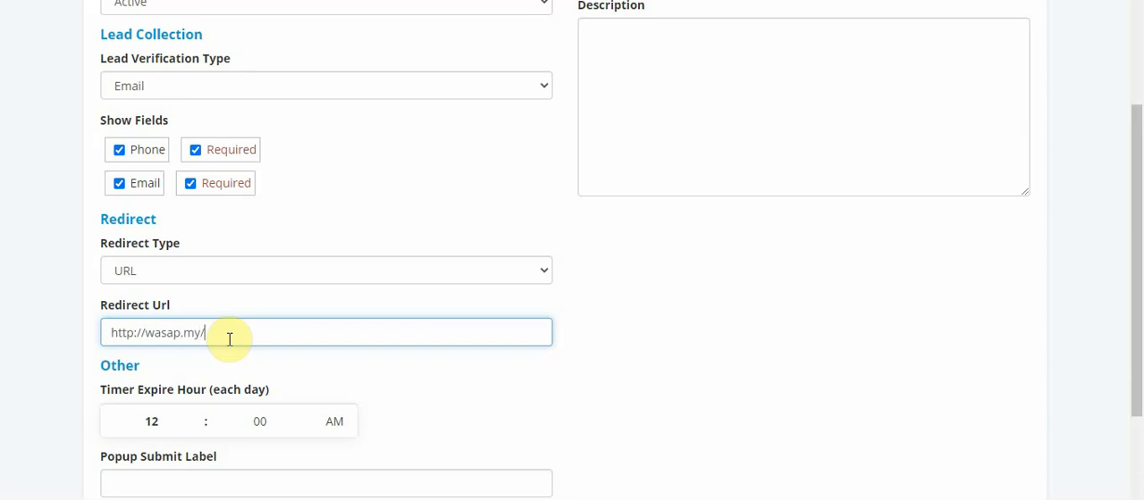
pyautogui.write('601234567/Hai%')
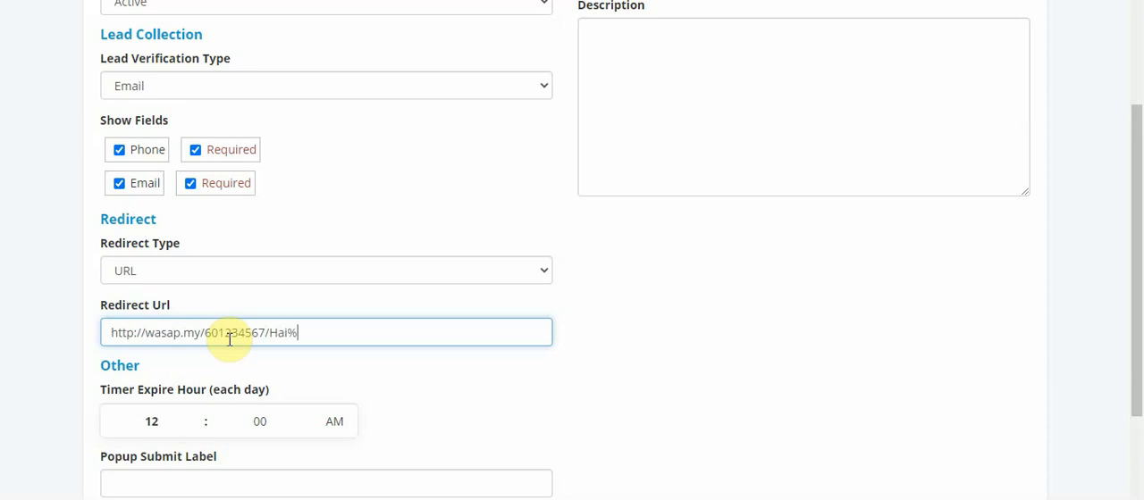
pyautogui.write('20Ap')
pyautogui.press('BackSpace')
pyautogui.write('w')
pyautogui.press('BackSpace')
pyautogui.press('BackSpace')
pyautogui.write('Awak')
pyautogui.press('BackSpace')
pyautogui.press('BackSpace')
pyautogui.press('BackSpace')
pyautogui.press('BackSpace')
pyautogui.press('BackSpace')
pyautogui.press('BackSpace')
pyautogui.press('BackSpace')
pyautogui.press('BackSpace')
pyautogui.press('BackSpace')
pyautogui.press('BackSpace')
pyautogui.press('BackSpace')
pyautogui.press('BackSpace')
pyautogui.press('BackSpace')
pyautogui.press('BackSpace')
pyautogui.press('BackSpace')
pyautogui.press('BackSpace')
pyautogui.press('BackSpace')
pyautogui.press('BackSpace')
pyautogui.press('BackSpace')
pyautogui.press('BackSpace')
pyautogui.press('BackSpace')
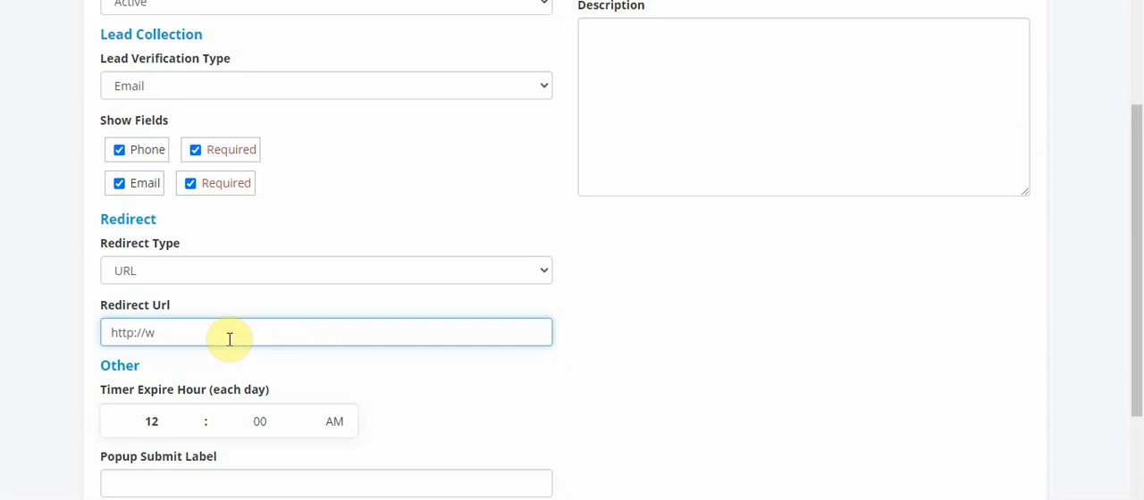
pyautogui.write('ww.thankyoupage.co')
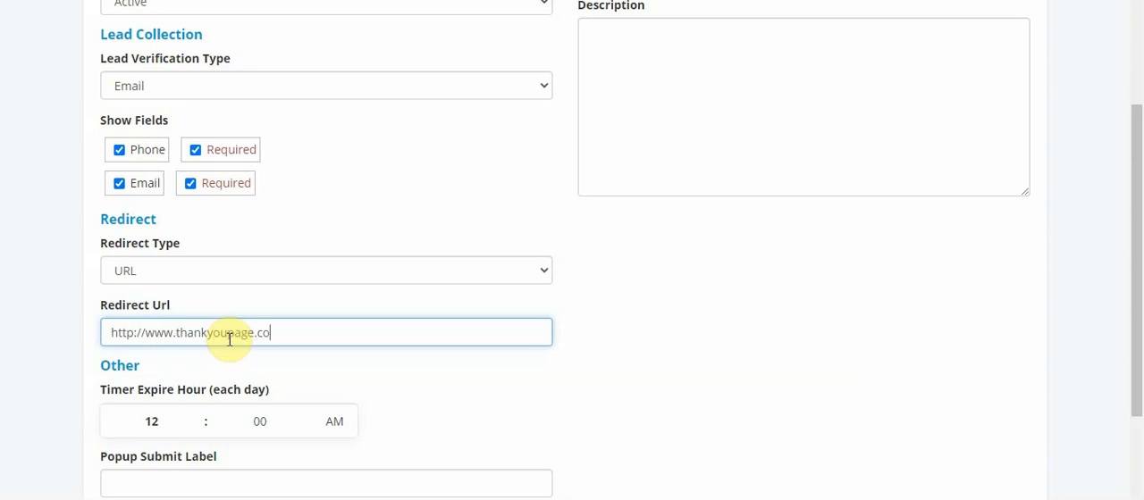
pyautogui.write('m')
pyautogui.write('/')
pyautogui.press('BackSpace')
pyautogui.press('BackSpace')
pyautogui.press('BackSpace')
pyautogui.press('BackSpace')
pyautogui.press('BackSpace')
pyautogui.press('BackSpace')
pyautogui.press('BackSpace')
pyautogui.press('BackSpace')
pyautogui.press('BackSpace')
pyautogui.press('BackSpace')
pyautogui.press('BackSpace')
pyautogui.press('BackSpace')
pyautogui.press('BackSpace')
pyautogui.press('BackSpace')
pyautogui.press('BackSpace')
pyautogui.press('BackSpace')
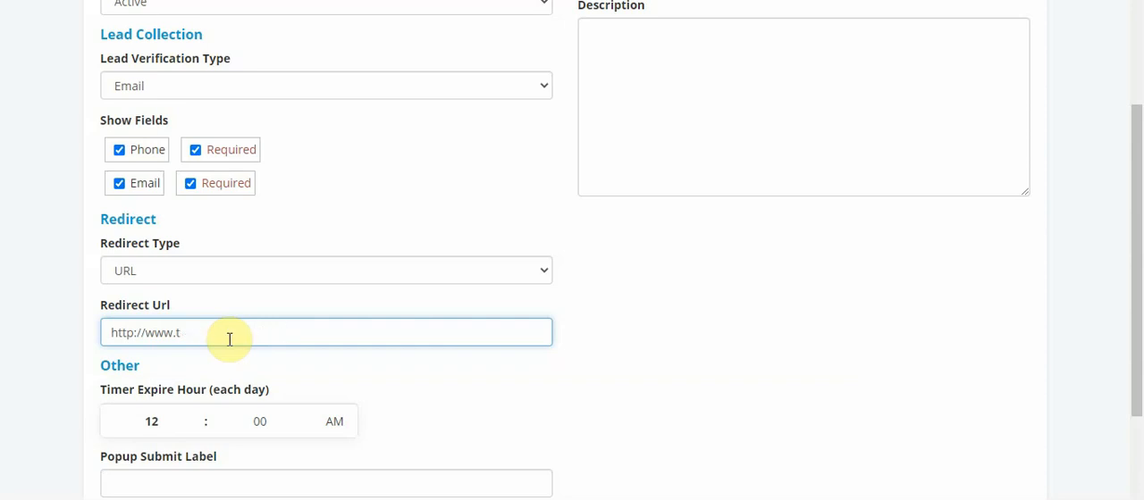
pyautogui.press('BackSpace')
pyautogui.write('upsl')
pyautogui.press('BackSpace')
pyautogui.press('BackSpace')
pyautogui.write('sellproduct.com')
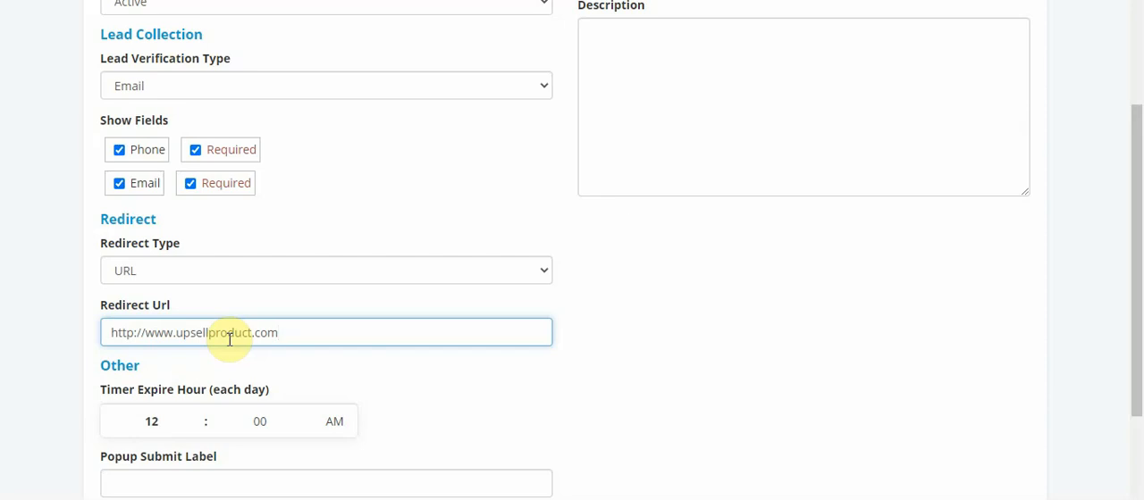
# Change the domain in the redirect URL to promotion.com
pyautogui.press('BackSpace')
pyautogui.press('BackSpace')
pyautogui.press('BackSpace')
pyautogui.press('BackSpace')
pyautogui.press('BackSpace')
pyautogui.press('BackSpace')
pyautogui.press('BackSpace')
pyautogui.press('BackSpace')
pyautogui.press('BackSpace')
pyautogui.press('BackSpace')
pyautogui.press('BackSpace')
pyautogui.press('BackSpace')
pyautogui.press('BackSpace')
pyautogui.press('BackSpace')
pyautogui.press('BackSpace')
pyautogui.press('BackSpace')
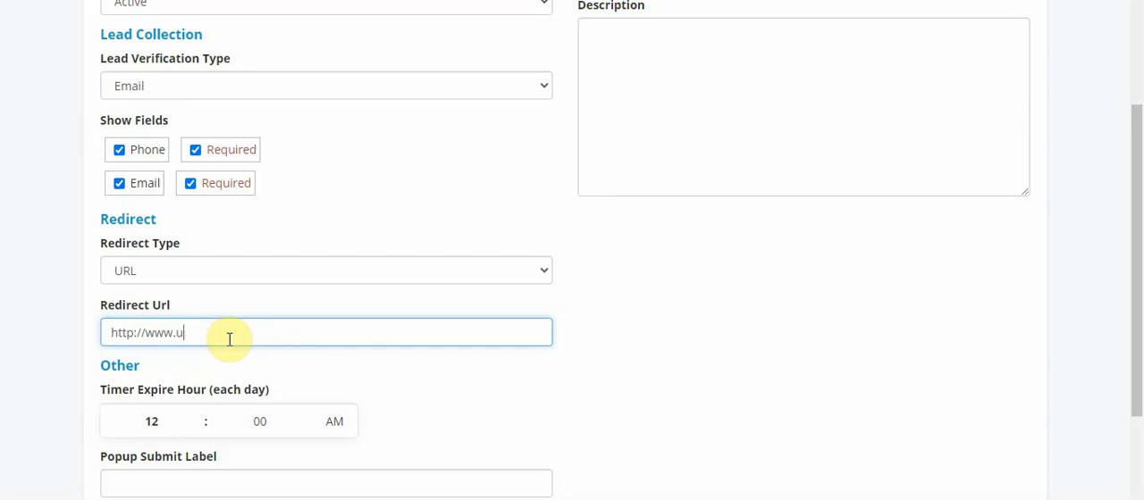
pyautogui.write('promotio')
pyautogui.write('n')
pyautogui.write('.com')
pyautogui.press('BackSpace')
pyautogui.press('BackSpace')
pyautogui.press('BackSpace')
pyautogui.press('BackSpace')
pyautogui.press('BackSpace')
pyautogui.press('BackSpace')
pyautogui.press('BackSpace')
pyautogui.press('BackSpace')
pyautogui.press('BackSpace')
pyautogui.press('BackSpace')
pyautogui.press('BackSpace')
pyautogui.press('BackSpace')
pyautogui.press('BackSpace')
pyautogui.write('w')
pyautogui.press('BackSpace')
pyautogui.write('stockclearance.com')
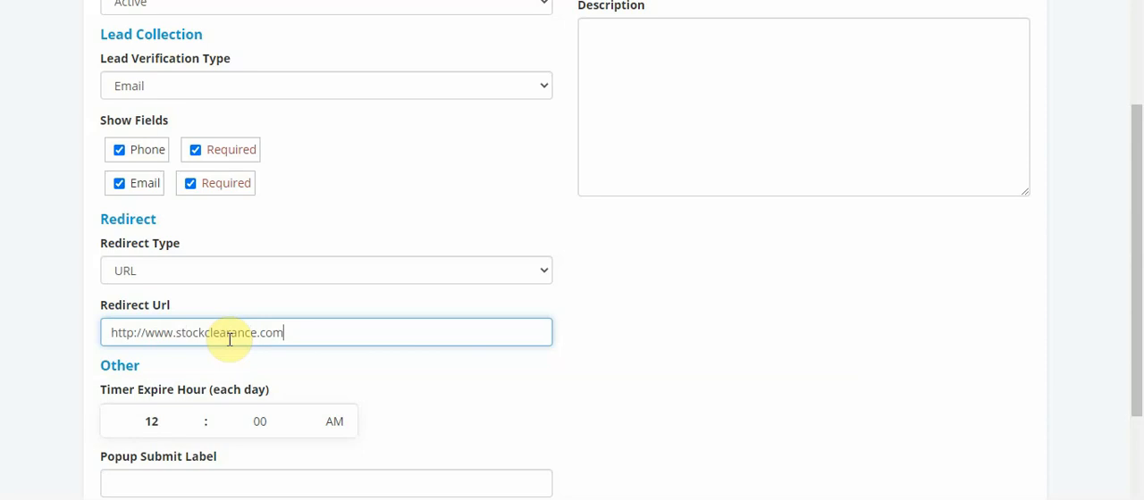
# Clear the redirect URL and set the redirect type back to Thank You Page
pyautogui.press('BackSpace')
pyautogui.press('BackSpace')
pyautogui.press('BackSpace')
pyautogui.press('BackSpace')
pyautogui.press('BackSpace')
pyautogui.press('BackSpace')
pyautogui.press('BackSpace')
pyautogui.press('BackSpace')
pyautogui.press('BackSpace')
pyautogui.press('BackSpace')
pyautogui.press('BackSpace')
pyautogui.press('BackSpace')
pyautogui.press('BackSpace')
pyautogui.press('BackSpace')
pyautogui.press('BackSpace')
pyautogui.press('BackSpace')
pyautogui.press('BackSpace')
pyautogui.press('BackSpace')
pyautogui.press('BackSpace')
pyautogui.press('BackSpace')
pyautogui.press('BackSpace')
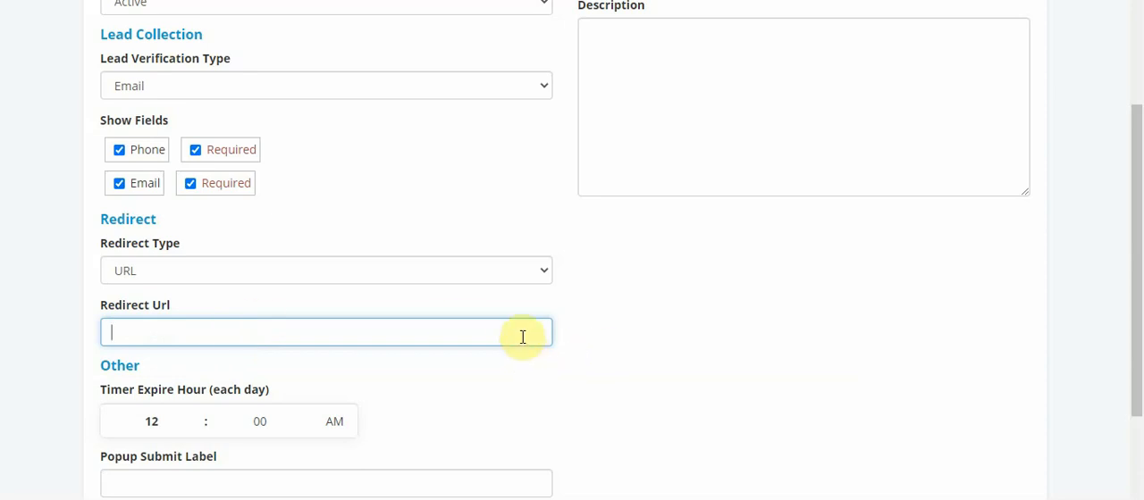
pyautogui.click(549, 384)
pyautogui.click(405, 329)
pyautogui.click(545, 275)
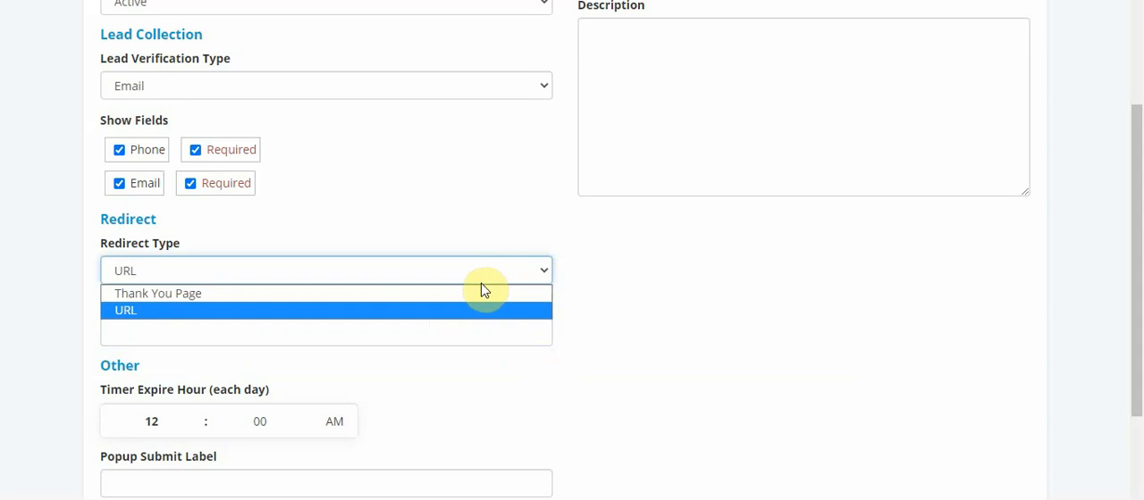
pyautogui.click(429, 295)
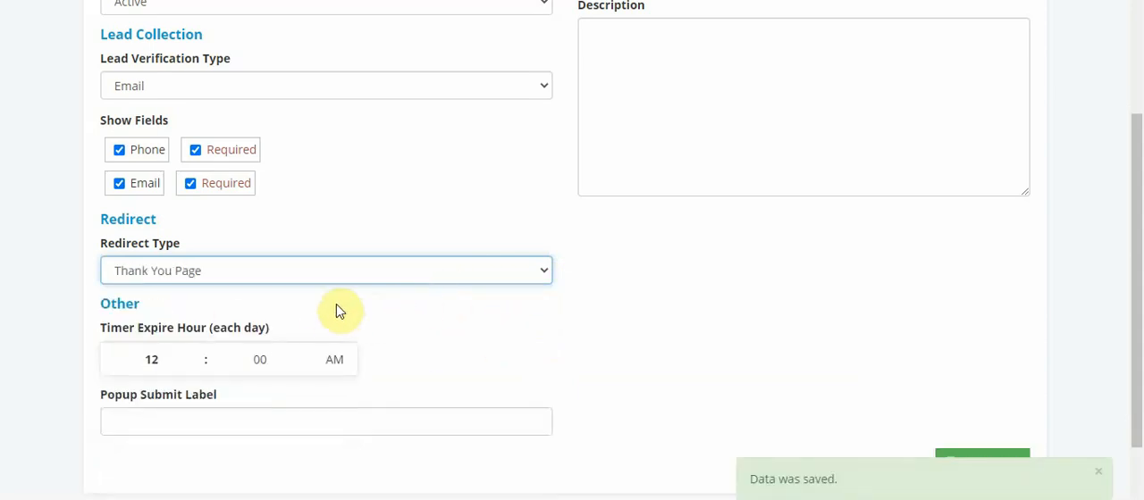
# Try to set the daily timer expire hour to 24
pyautogui.click(266, 324)
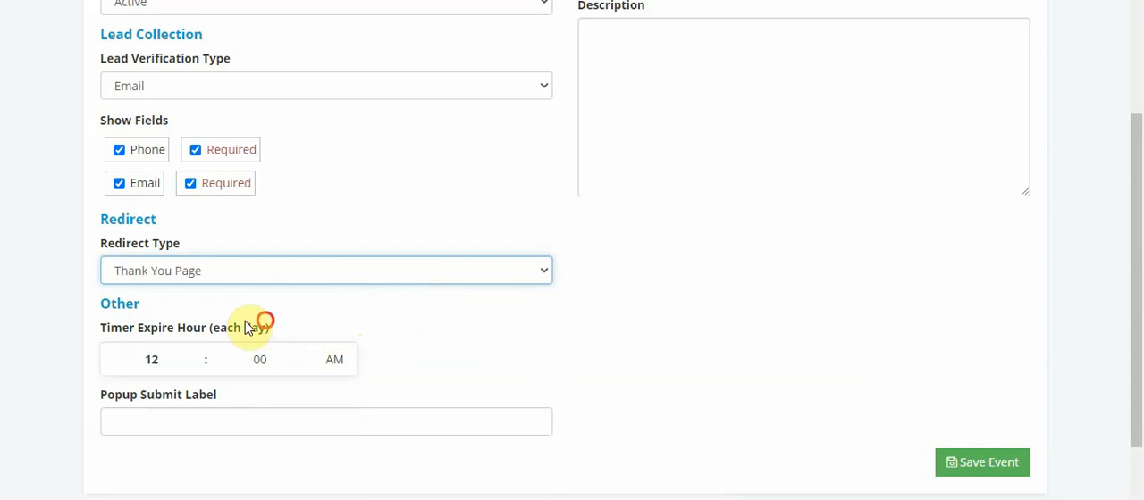
pyautogui.moveTo(245, 327); pyautogui.dragTo(164, 316)
pyautogui.click(270, 328)
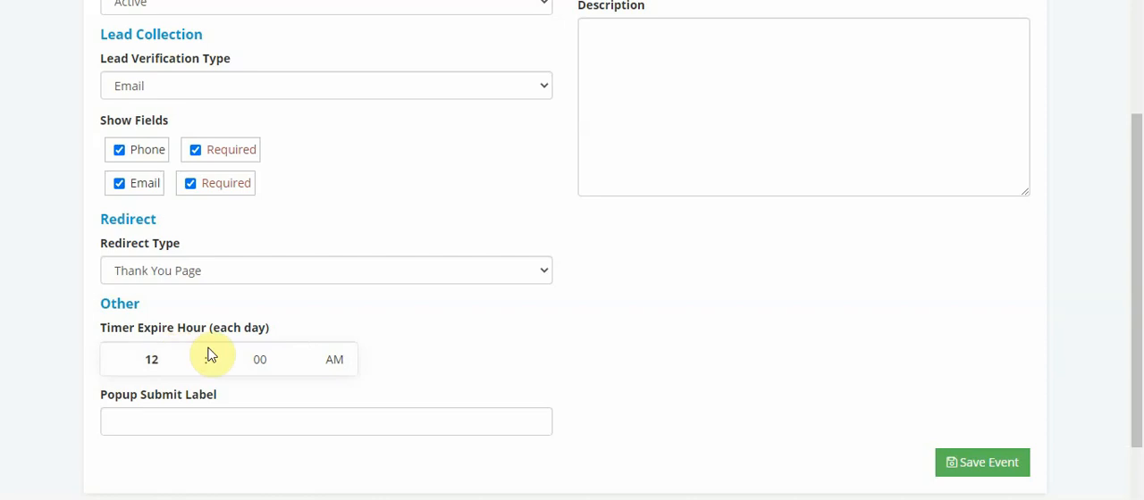
pyautogui.doubleClick(176, 357)
pyautogui.write('24')
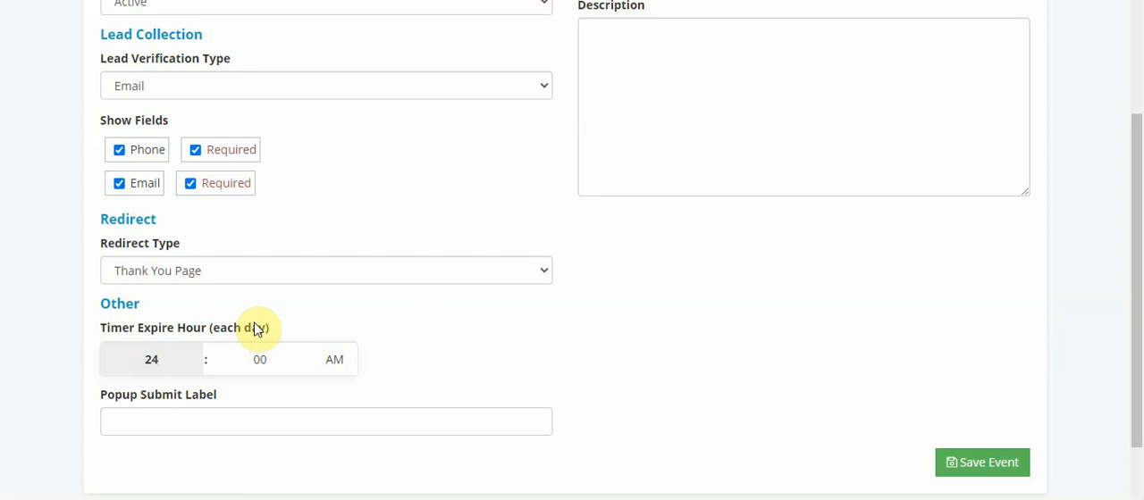
pyautogui.moveTo(276, 332); pyautogui.dragTo(106, 322)
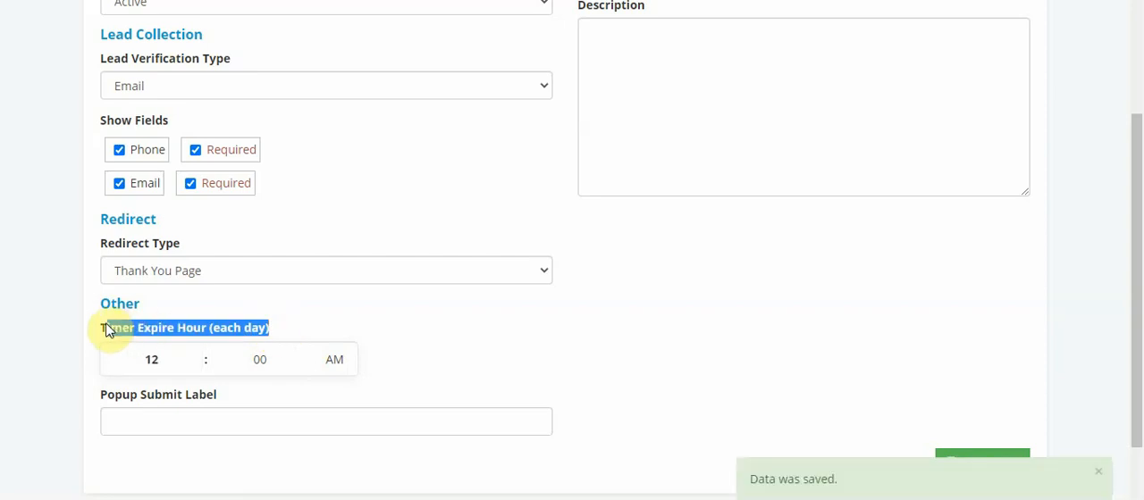
pyautogui.click(521, 330)
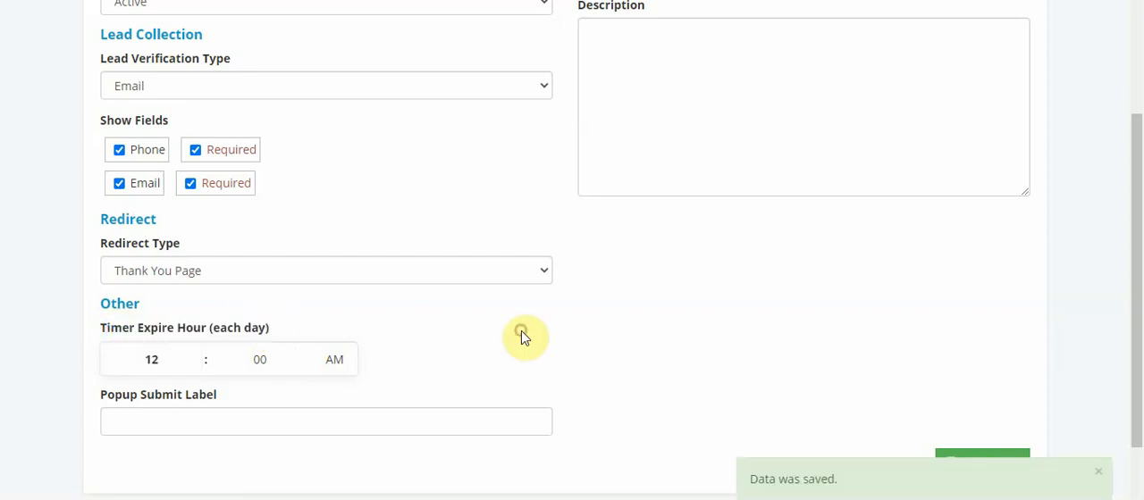
# Enter "Download Sekarang" as the popup submit label
pyautogui.click(305, 427)
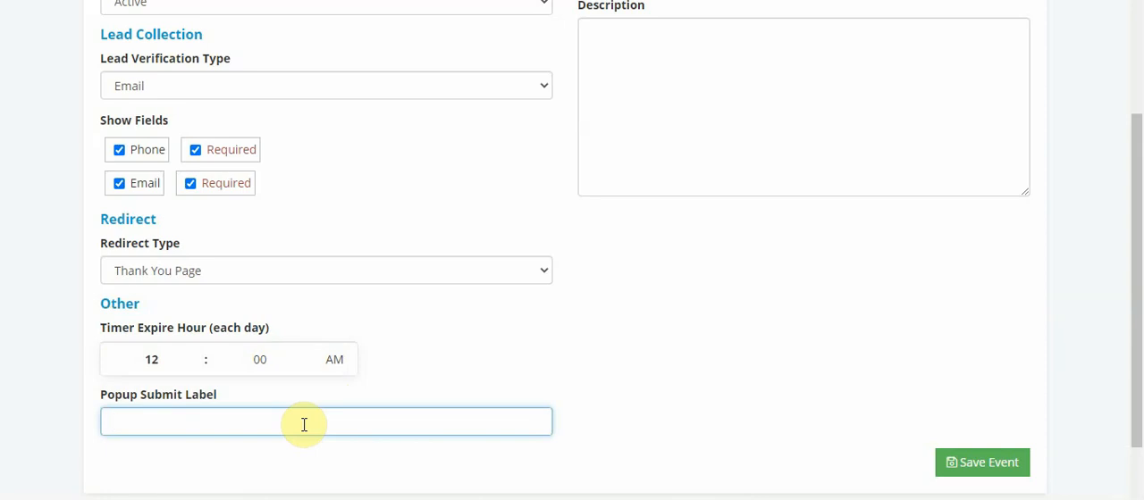
pyautogui.write('Download Sekrang')
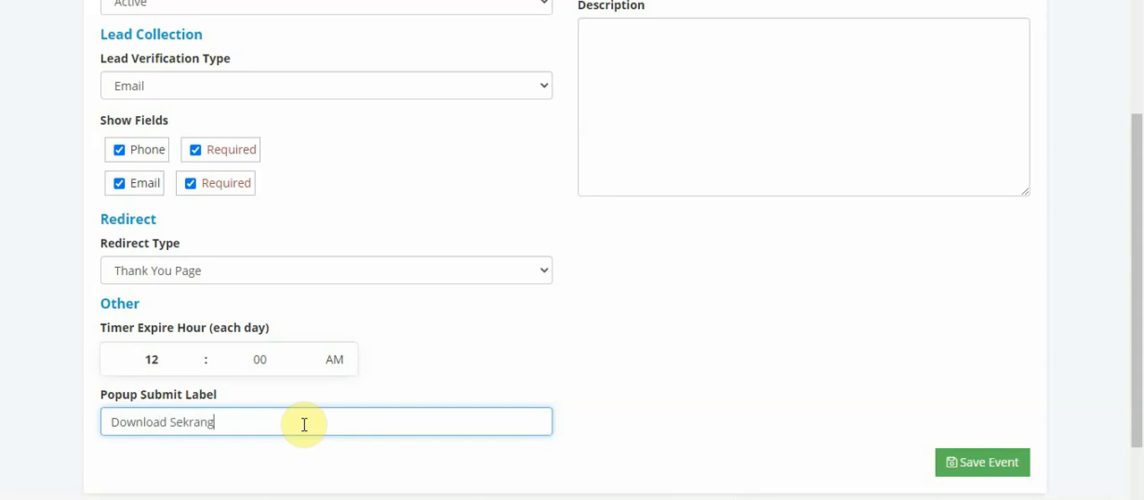
pyautogui.press('BackSpace')
pyautogui.press('BackSpace')
pyautogui.press('BackSpace')
pyautogui.press('BackSpace')
pyautogui.write('arang')
# Replace the popup submit label with "Submit"
pyautogui.press('BackSpace')
pyautogui.press('BackSpace')
pyautogui.press('BackSpace')
pyautogui.press('BackSpace')
pyautogui.press('BackSpace')
pyautogui.press('BackSpace')
pyautogui.press('BackSpace')
pyautogui.press('BackSpace')
pyautogui.press('BackSpace')
pyautogui.press('BackSpace')
pyautogui.press('BackSpace')
pyautogui.press('BackSpace')
pyautogui.press('BackSpace')
pyautogui.press('BackSpace')
pyautogui.press('BackSpace')
pyautogui.press('BackSpace')
pyautogui.press('BackSpace')
pyautogui.write('Submit')
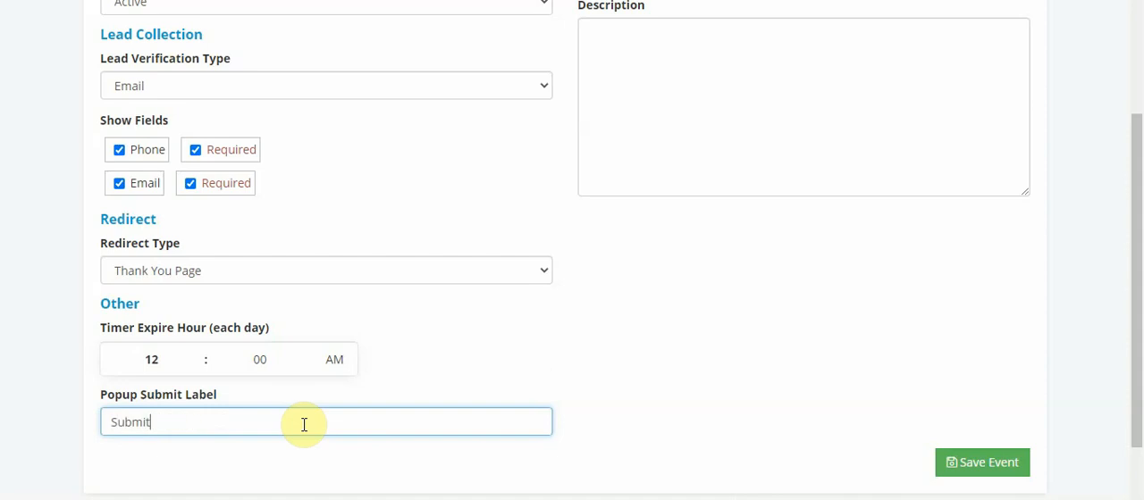
# Replace the popup submit label with "Muat Turun"
pyautogui.press('BackSpace')
pyautogui.press('BackSpace')
pyautogui.press('BackSpace')
pyautogui.press('BackSpace')
pyautogui.press('BackSpace')
pyautogui.press('BackSpace')
pyautogui.write('Sub')
# Set the popup submit label to "Akses Sekarang"
pyautogui.press('BackSpace')
pyautogui.press('BackSpace')
pyautogui.press('BackSpace')
pyautogui.write('Muat Turun')
pyautogui.press('BackSpace')
pyautogui.press('BackSpace')
pyautogui.press('BackSpace')
pyautogui.press('BackSpace')
pyautogui.press('BackSpace')
pyautogui.press('BackSpace')
pyautogui.press('BackSpace')
pyautogui.press('BackSpace')
pyautogui.press('BackSpace')
pyautogui.press('BackSpace')
pyautogui.write('Akses Sekarang')
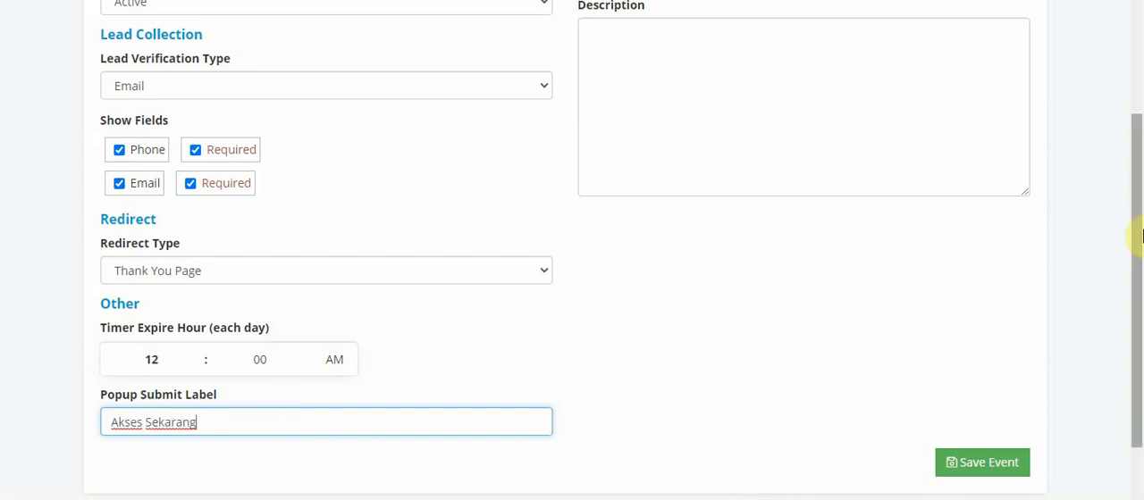
# Try a meta title beginning with "Produk Kurus", and clear the field again
pyautogui.moveTo(1140, 232); pyautogui.dragTo(1136, 76)
pyautogui.click(679, 205)
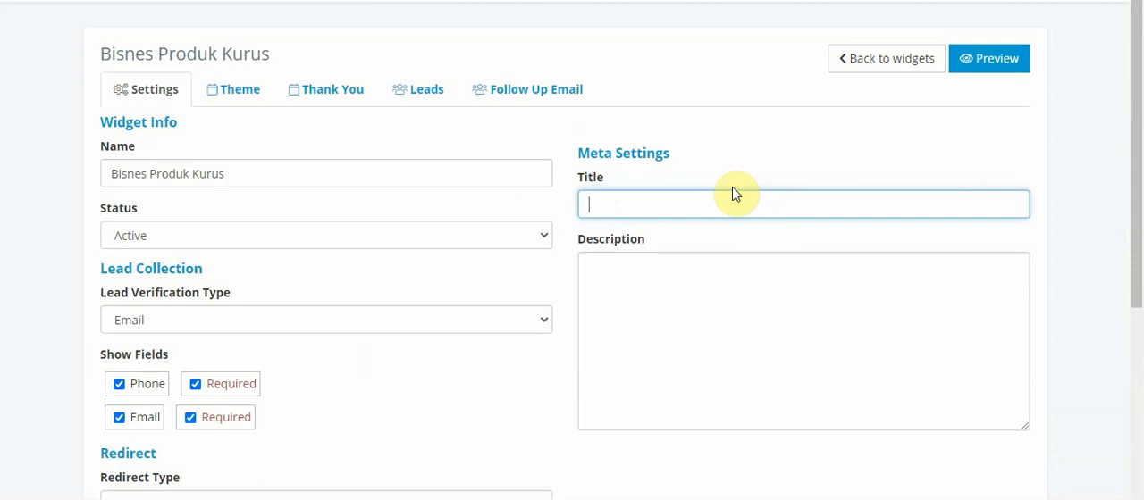
pyautogui.write('Produk Kurus ')
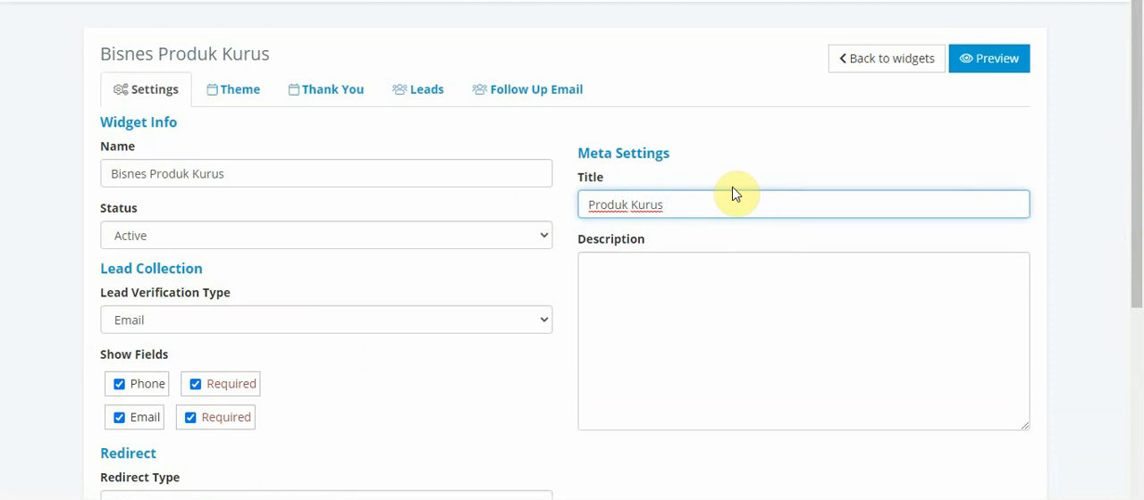
pyautogui.write('Manta')
pyautogui.press('BackSpace')
pyautogui.press('BackSpace')
pyautogui.press('BackSpace')
pyautogui.press('BackSpace')
pyautogui.press('BackSpace')
pyautogui.press('BackSpace')
pyautogui.press('BackSpace')
pyautogui.press('BackSpace')
pyautogui.press('BackSpace')
pyautogui.press('BackSpace')
pyautogui.press('BackSpace')
pyautogui.press('BackSpace')
pyautogui.press('BackSpace')
pyautogui.press('BackSpace')
pyautogui.press('BackSpace')
pyautogui.press('BackSpace')
pyautogui.press('BackSpace')
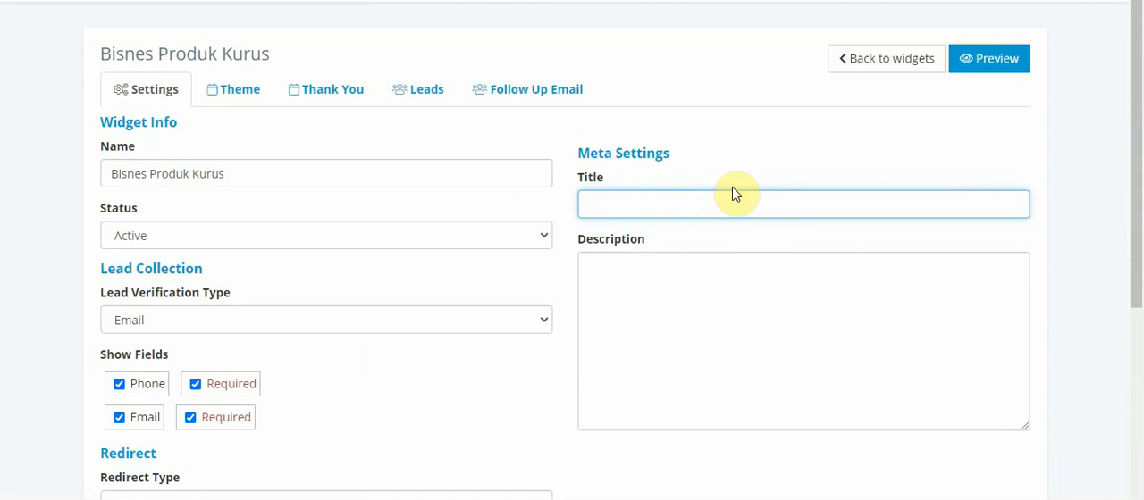
# Set the meta title to "10Kg Hilang Dalam 14 Hari!"
pyautogui.write('10Kg Hilang Dalam 14 H')
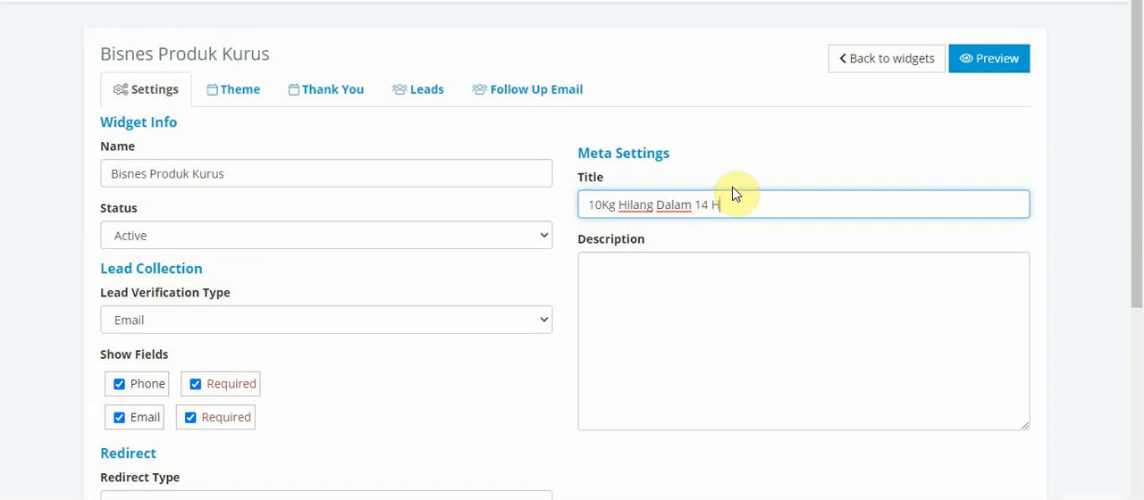
pyautogui.write('!')
# Write the meta description with the heading "Kelebihan Produk:" followed by separate lines numbered 1 to 6
pyautogui.click(807, 316)
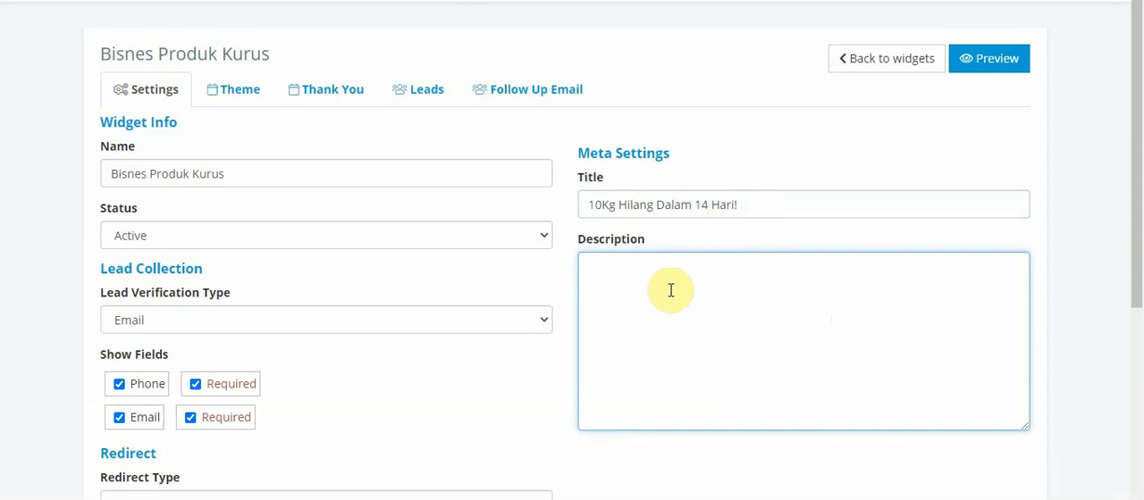
pyautogui.moveTo(741, 207); pyautogui.dragTo(531, 208)
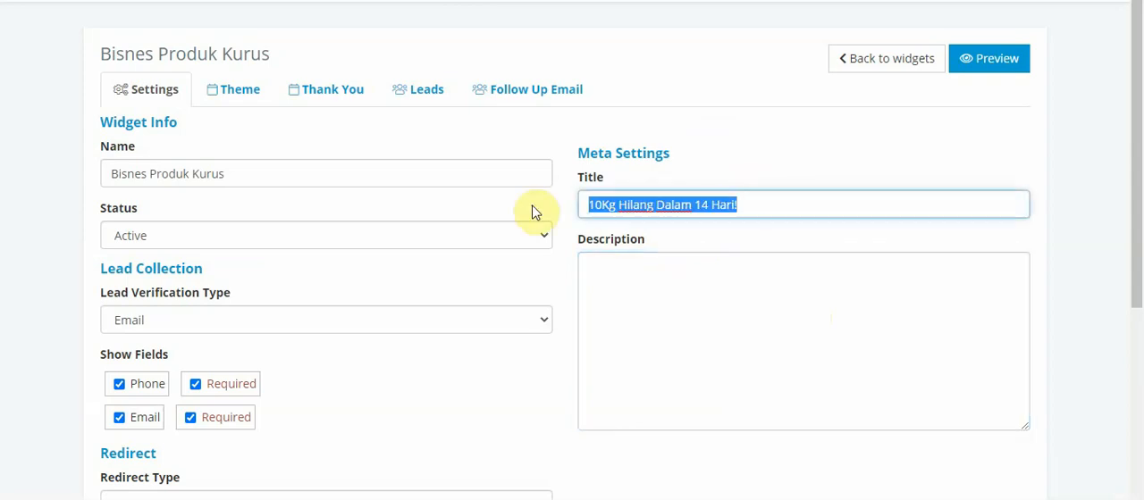
pyautogui.click(616, 281)
pyautogui.write('Kelebih')
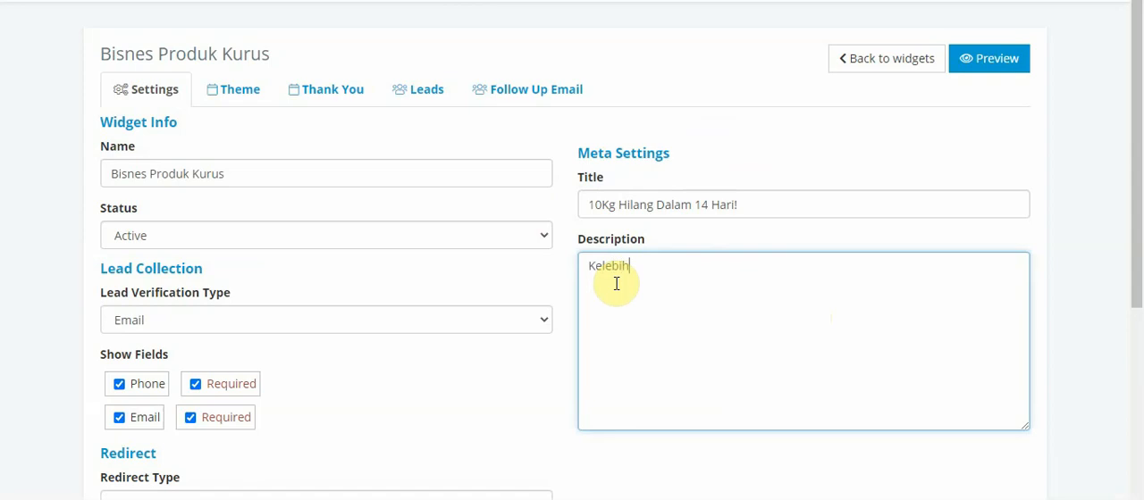
pyautogui.write('an Produk')
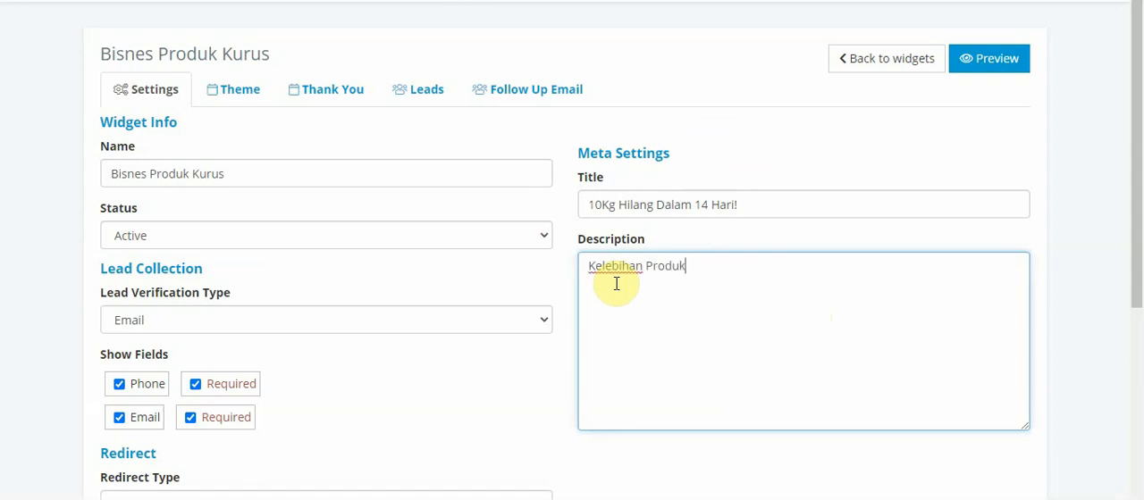
pyautogui.write(':')
pyautogui.press('Return')
pyautogui.write('2')
pyautogui.press('Return')
pyautogui.write('3')
pyautogui.press('Return')
pyautogui.write('4')
pyautogui.press('Return')
pyautogui.write('5 ')
pyautogui.write('6')
# Add a blank line and the closing line "CTA: Link wasap korang" to the meta description
pyautogui.press('Return')
pyautogui.press('Return')
pyautogui.write('htt')
pyautogui.write('ps')
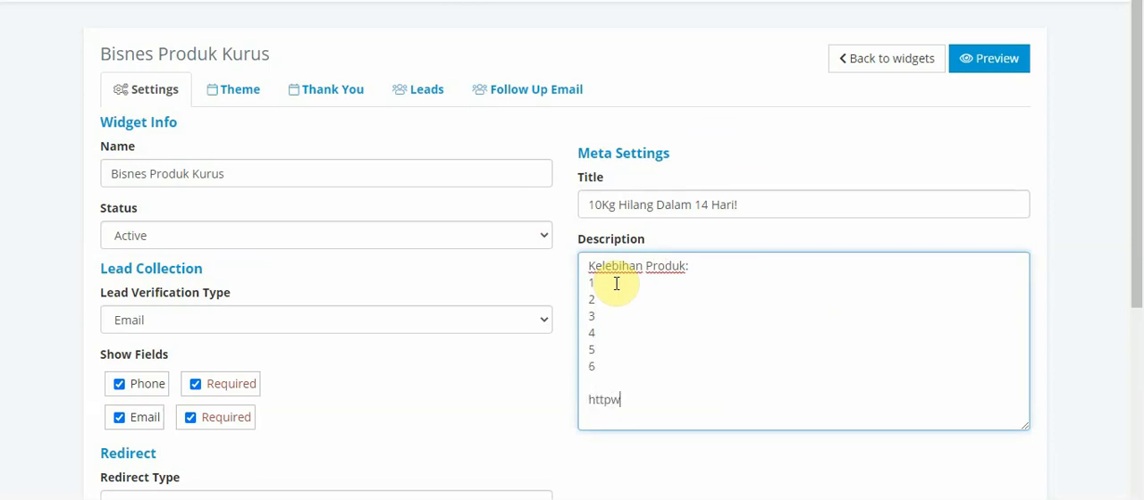
pyautogui.press('BackSpace')
pyautogui.press('BackSpace')
pyautogui.press('BackSpace')
pyautogui.press('BackSpace')
pyautogui.press('BackSpace')
pyautogui.write('CTA: ')
pyautogui.write('ht')
pyautogui.press('BackSpace')
pyautogui.press('BackSpace')
pyautogui.write('Link wasap ')
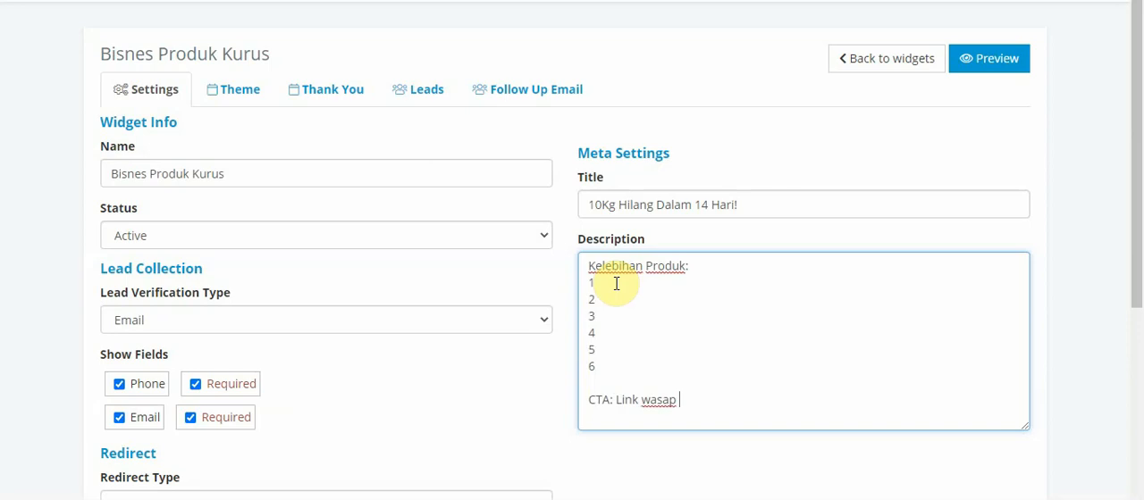
pyautogui.write('korang')
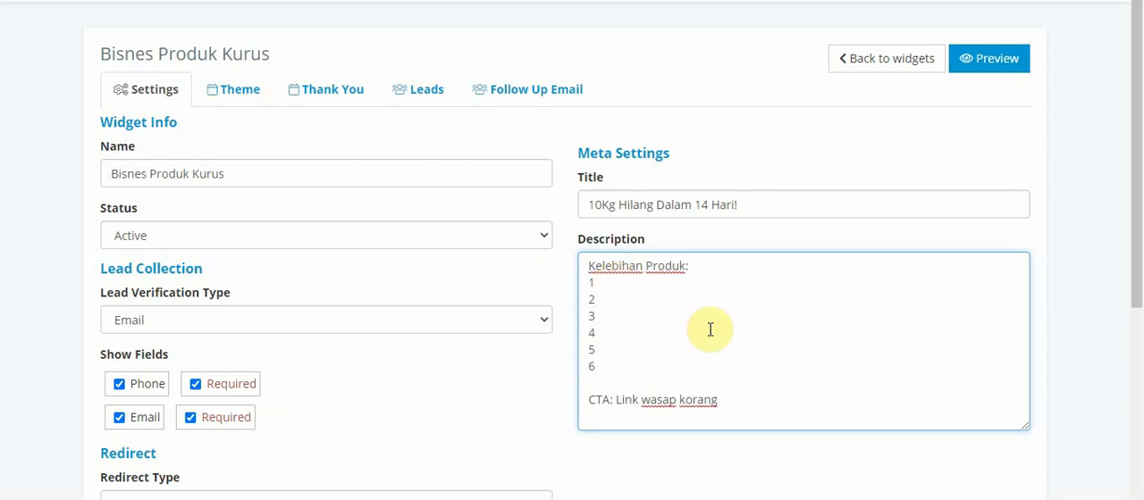
# Review the widget's settings and open its theme page for editing
pyautogui.moveTo(1133, 61); pyautogui.dragTo(1137, 205)
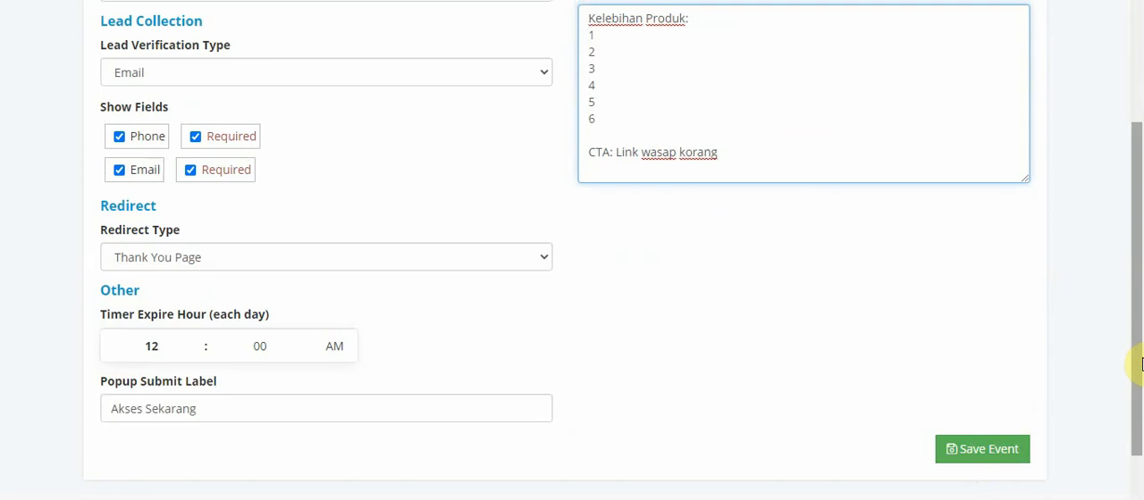
pyautogui.moveTo(1135, 365); pyautogui.dragTo(1141, 299)
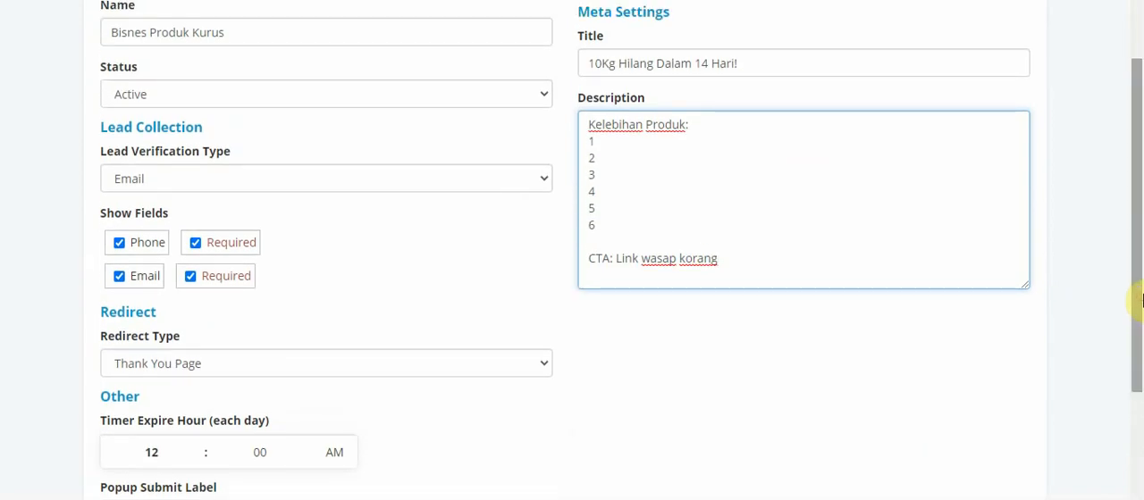
pyautogui.moveTo(1136, 242); pyautogui.dragTo(1135, 358)
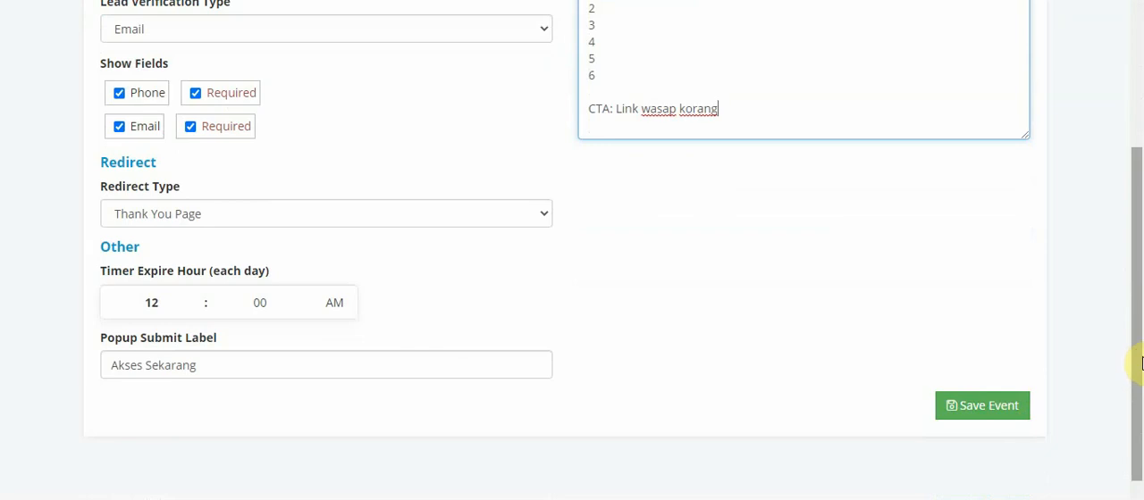
pyautogui.moveTo(1134, 362); pyautogui.dragTo(1140, 85)
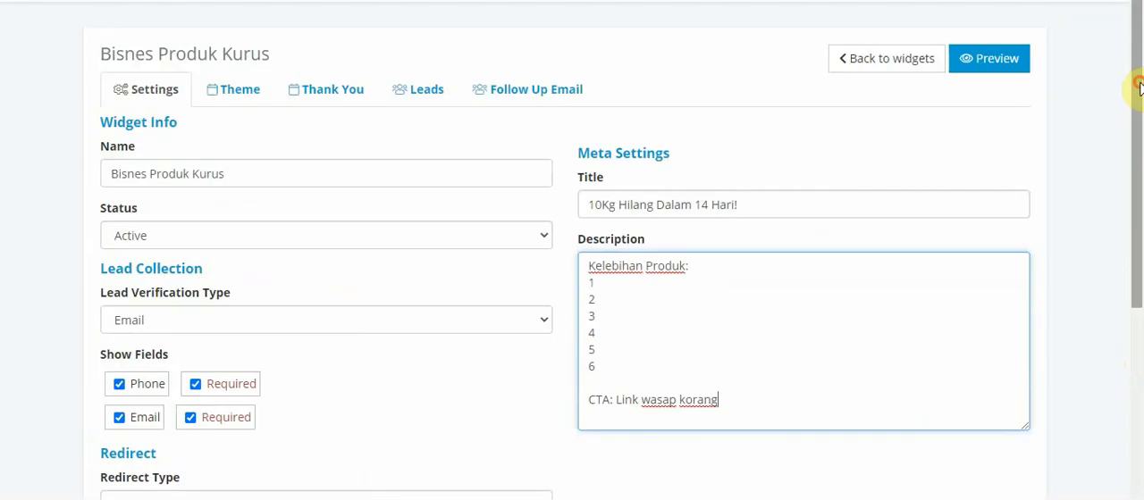
pyautogui.click(229, 93)
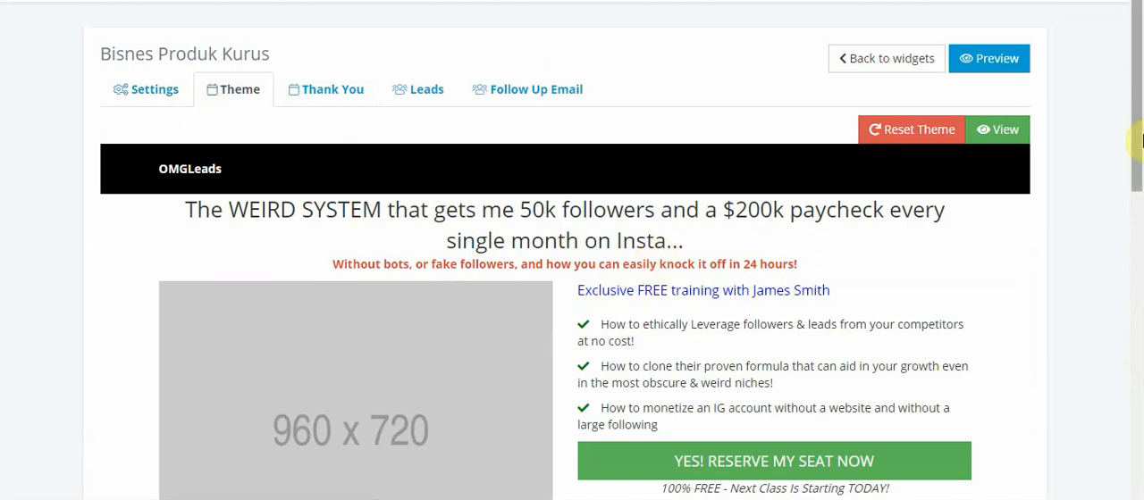
pyautogui.scroll(-2, 1105, 135)
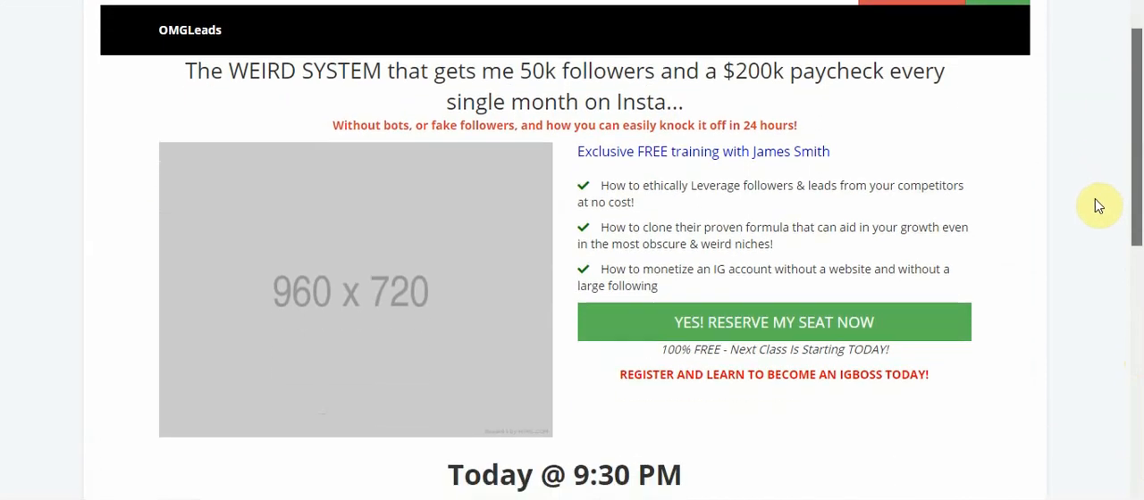
pyautogui.scroll(2, 1098, 217)
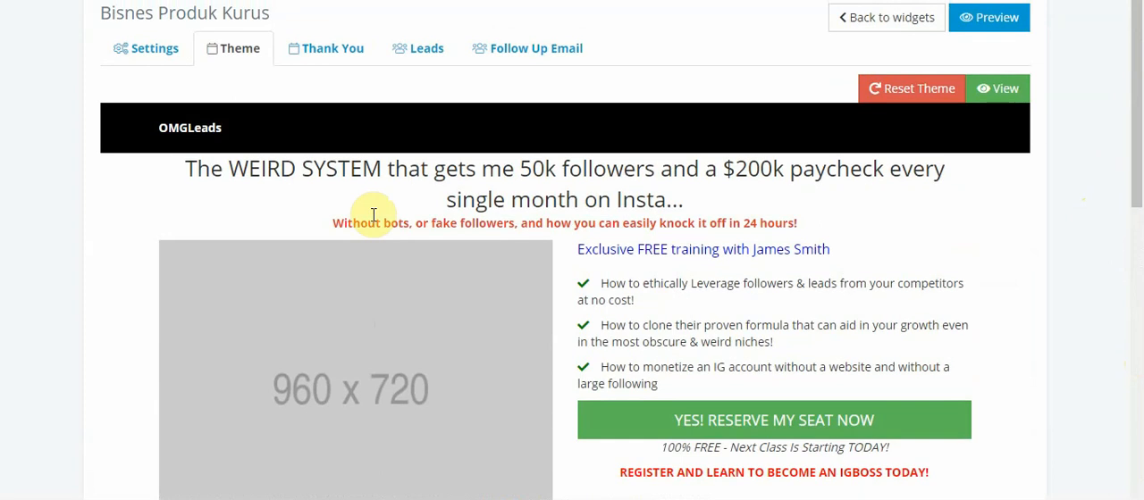
# Replace the header text "OMGLeads" in the theme's black bar with "Jutawan"
pyautogui.click(225, 133)
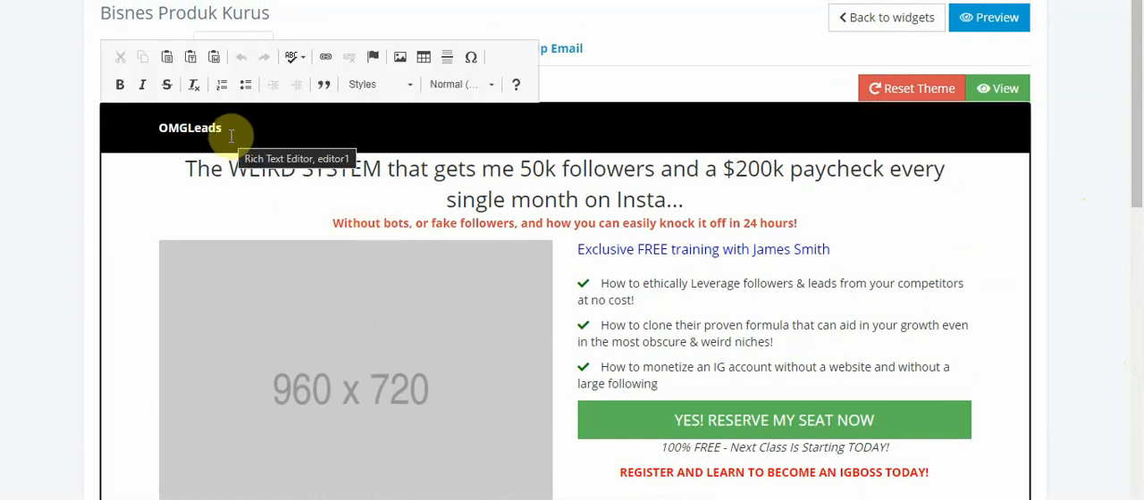
pyautogui.press('BackSpace')
pyautogui.press('BackSpace')
pyautogui.press('BackSpace')
pyautogui.press('BackSpace')
pyautogui.press('BackSpace')
pyautogui.press('BackSpace')
pyautogui.write('Jutawan')
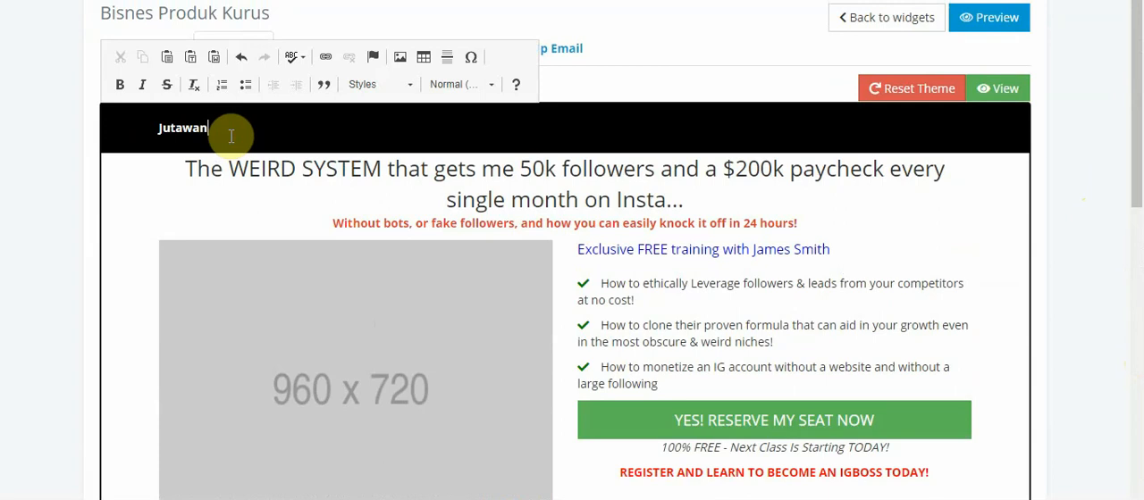
pyautogui.write('Dropship')
# Try "Dropship" and several first names as the ending after "Jutawan" in the header, and clear the text
pyautogui.press('BackSpace')
pyautogui.press('BackSpace')
pyautogui.press('BackSpace')
pyautogui.press('BackSpace')
pyautogui.press('BackSpace')
pyautogui.write('Fadhly')
pyautogui.press('BackSpace')
pyautogui.press('BackSpace')
pyautogui.press('BackSpace')
pyautogui.write('Siti')
pyautogui.press('BackSpace')
pyautogui.write('I')
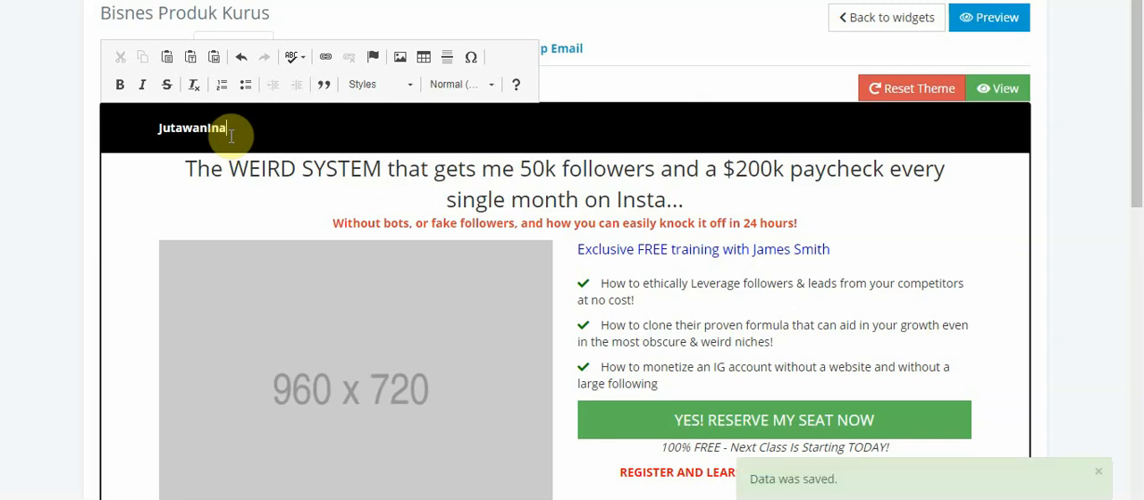
pyautogui.press('BackSpace')
pyautogui.press('BackSpace')
pyautogui.write('Normah')
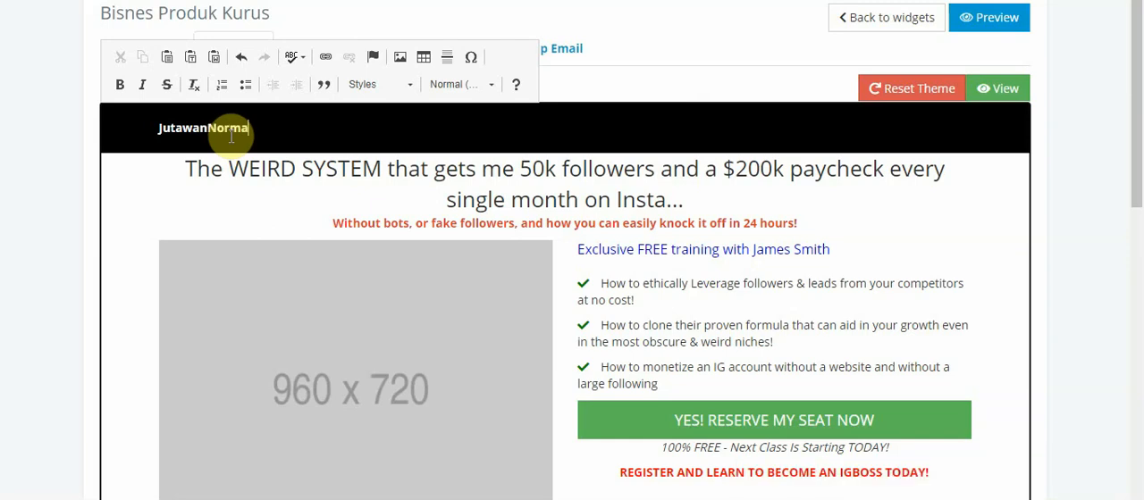
pyautogui.press('BackSpace')
pyautogui.press('BackSpace')
pyautogui.press('BackSpace')
pyautogui.press('BackSpace')
pyautogui.press('BackSpace')
pyautogui.write('Afif')
pyautogui.press('BackSpace')
pyautogui.press('BackSpace')
pyautogui.press('BackSpace')
pyautogui.press('BackSpace')
pyautogui.press('BackSpace')
pyautogui.press('BackSpace')
pyautogui.press('BackSpace')
pyautogui.press('BackSpace')
pyautogui.press('BackSpace')
pyautogui.press('BackSpace')
# Try "NamaSyktKorang" as the header text, and change it to "Nama Bisnes Korang"
pyautogui.write('NamaSyktKorang')
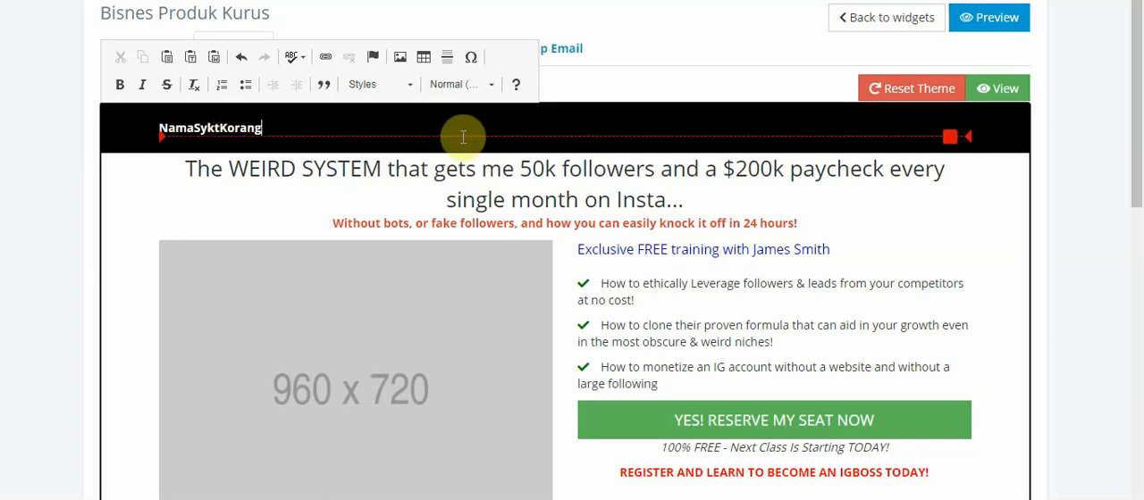
pyautogui.press('BackSpace')
pyautogui.press('BackSpace')
pyautogui.press('BackSpace')
pyautogui.press('BackSpace')
pyautogui.press('BackSpace')
pyautogui.press('BackSpace')
pyautogui.press('BackSpace')
pyautogui.press('BackSpace')
pyautogui.press('BackSpace')
pyautogui.press('BackSpace')
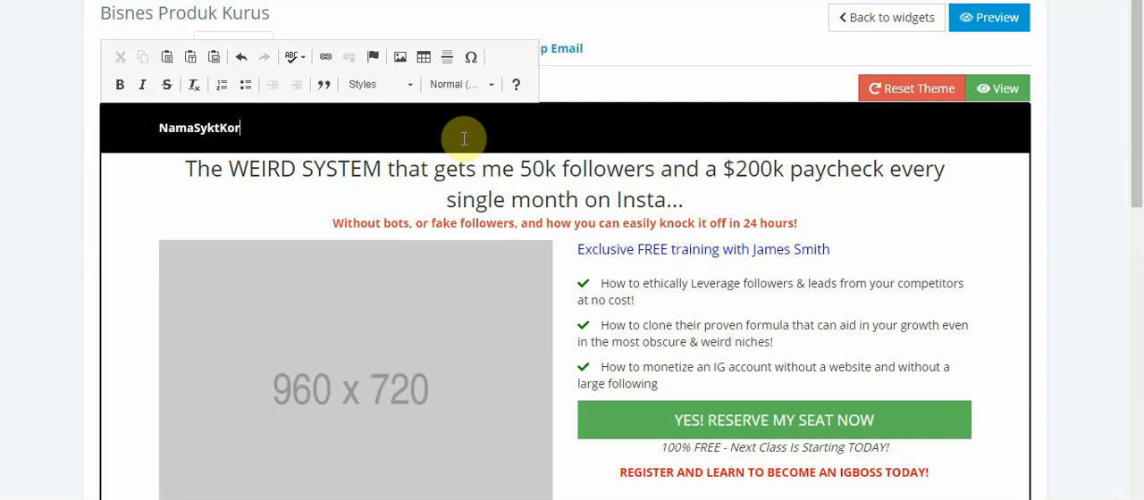
pyautogui.write('Bisnes Korang')
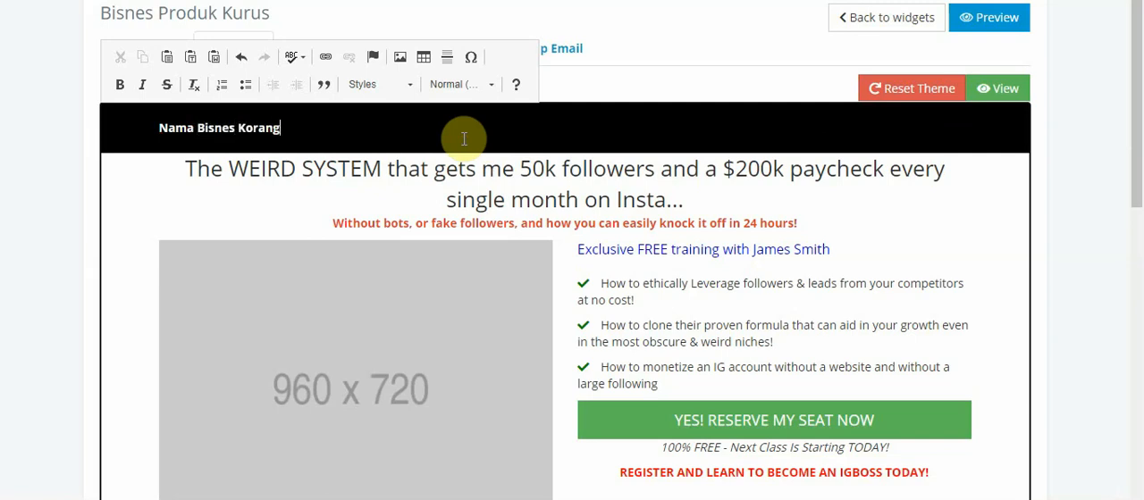
# Change the header text to "Nama Produk" and replace that with "Nama XXX"
pyautogui.press('BackSpace')
pyautogui.press('BackSpace')
pyautogui.press('BackSpace')
pyautogui.press('BackSpace')
pyautogui.press('BackSpace')
pyautogui.press('BackSpace')
pyautogui.press('BackSpace')
pyautogui.press('BackSpace')
pyautogui.press('BackSpace')
pyautogui.press('BackSpace')
pyautogui.press('BackSpace')
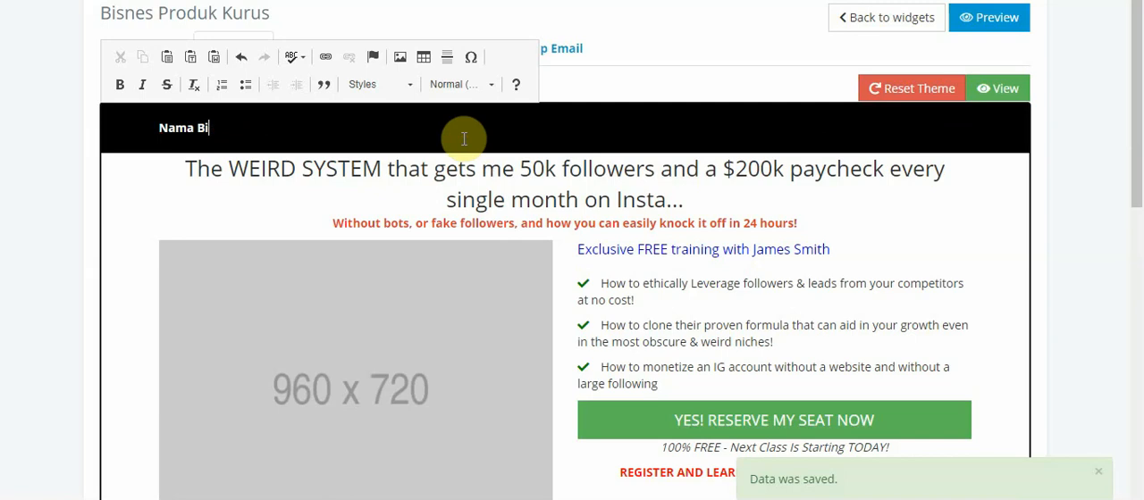
pyautogui.press('BackSpace')
pyautogui.write('Produk')
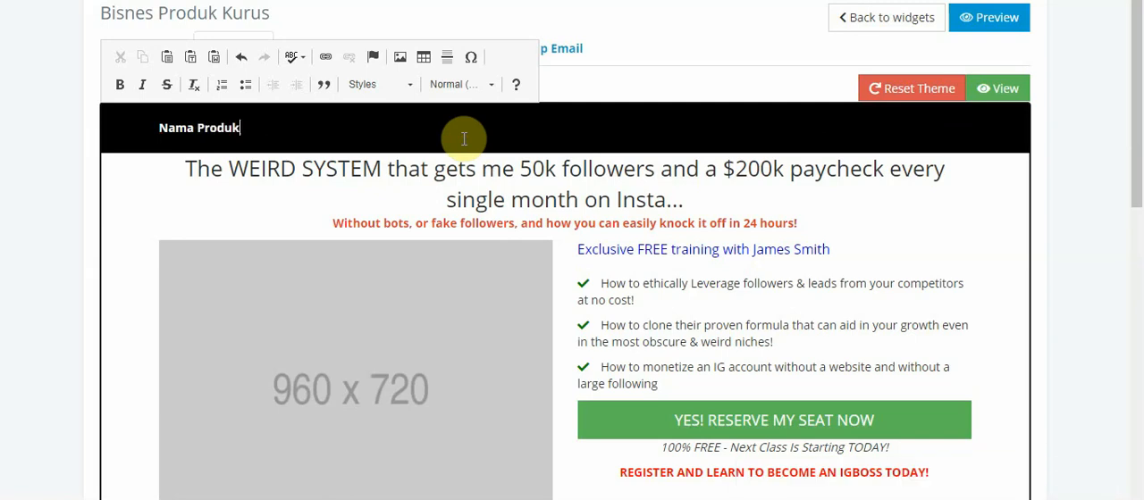
pyautogui.press('BackSpace')
pyautogui.press('BackSpace')
pyautogui.press('BackSpace')
pyautogui.press('BackSpace')
pyautogui.press('BackSpace')
pyautogui.press('BackSpace')
pyautogui.press('BackSpace')
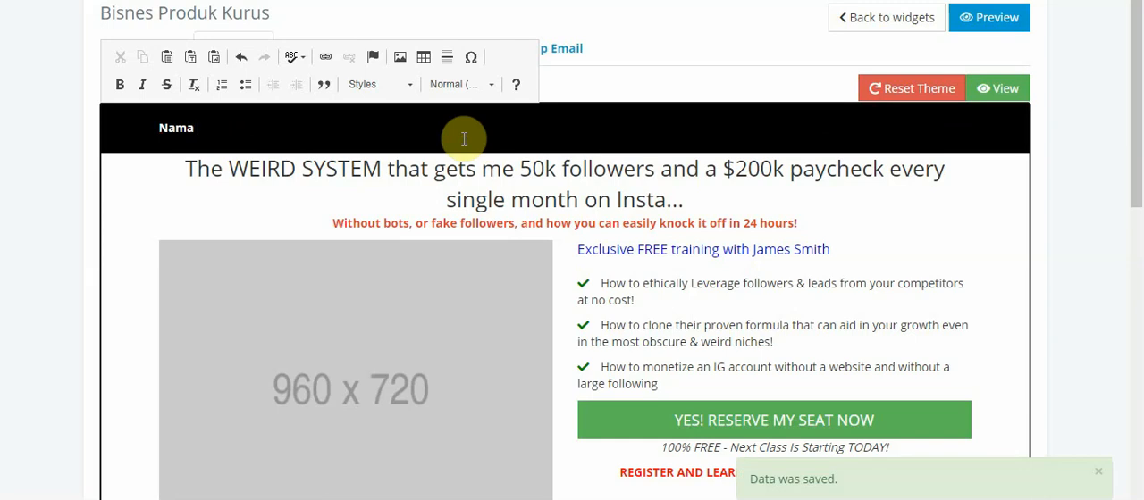
pyautogui.write('XXX')
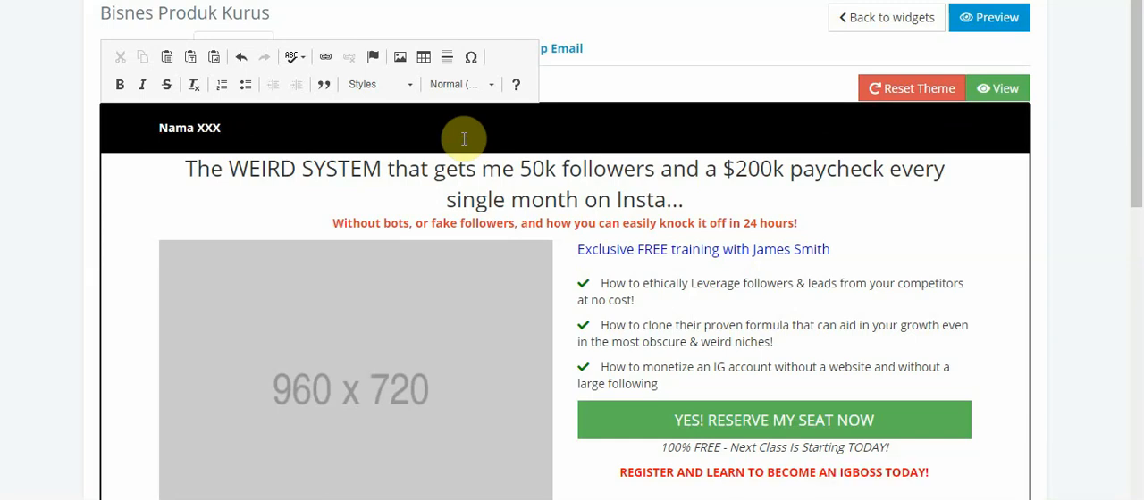
# Set the theme's header text to "Teknik Jana Income RM1000 Dlm 14 Hari"
pyautogui.press('BackSpace')
pyautogui.press('BackSpace')
pyautogui.press('BackSpace')
pyautogui.press('BackSpace')
pyautogui.press('BackSpace')
pyautogui.press('BackSpace')
pyautogui.press('BackSpace')
pyautogui.write('Teknik Jana Inc')
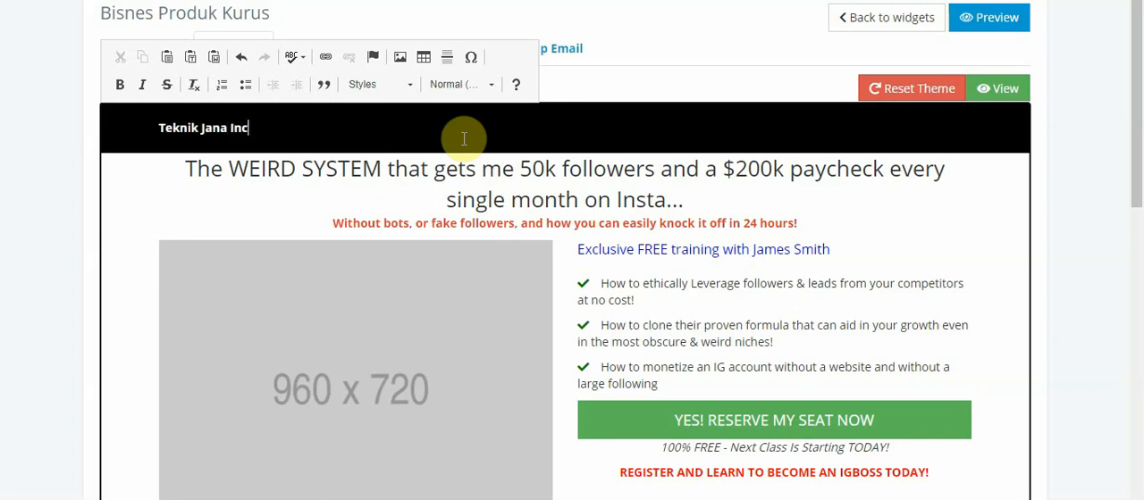
pyautogui.write('ome RM1000')
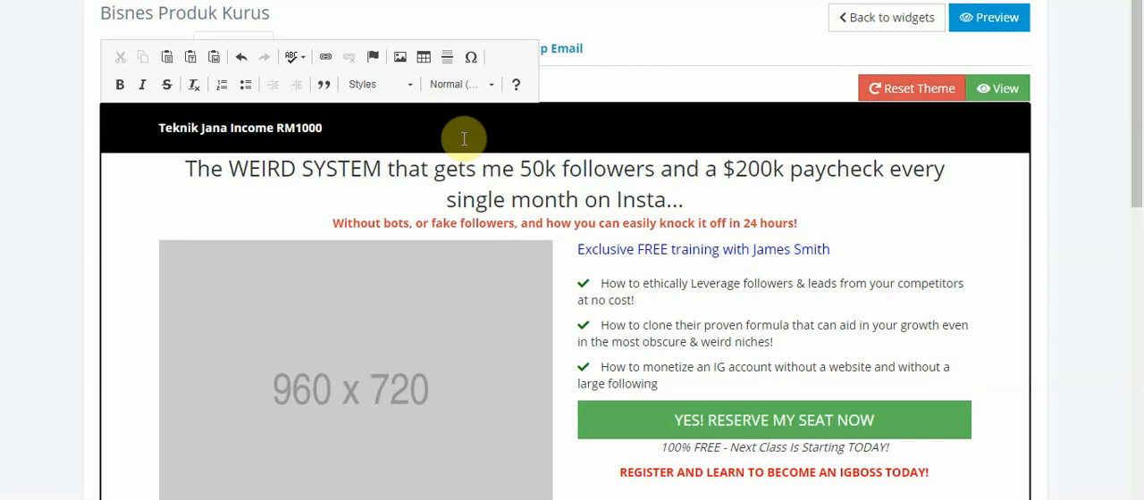
pyautogui.write(' Dlm 14 hari')
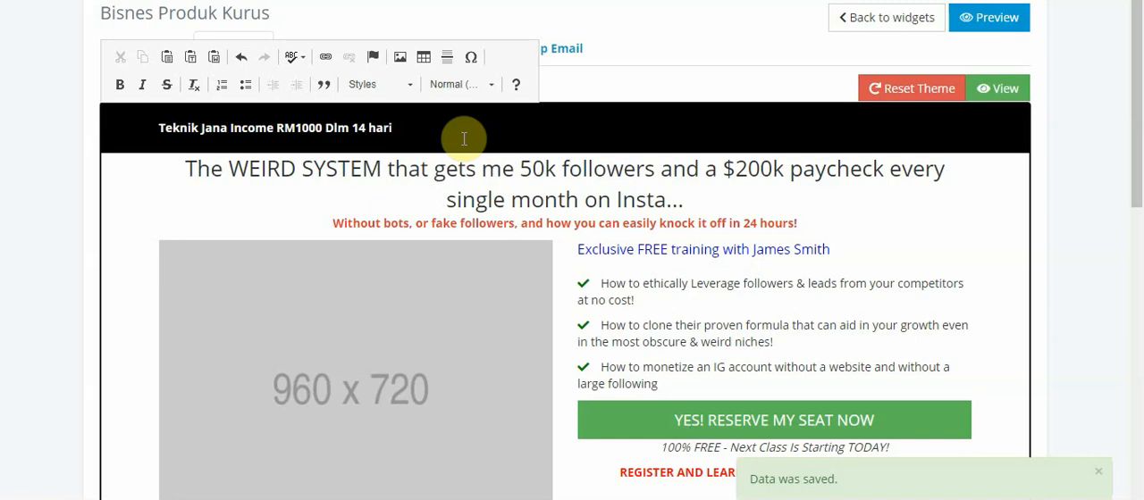
pyautogui.press('Delete')
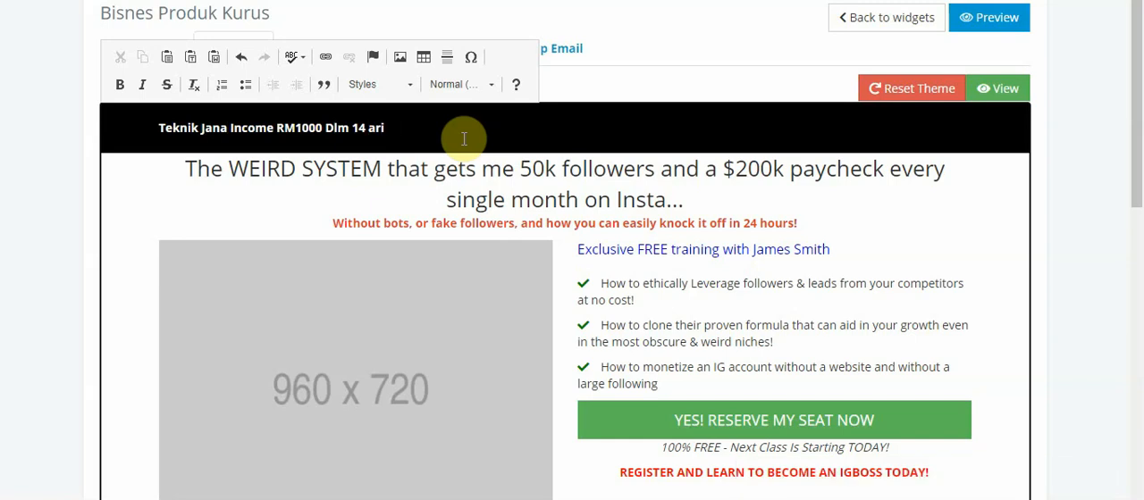
pyautogui.write('H')
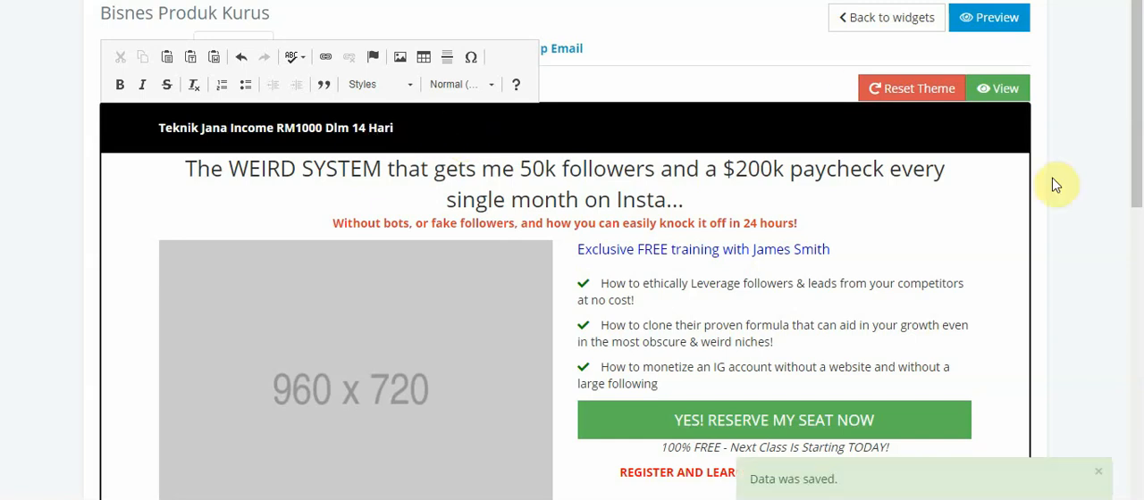
pyautogui.hotkey('ctrl', 'a')
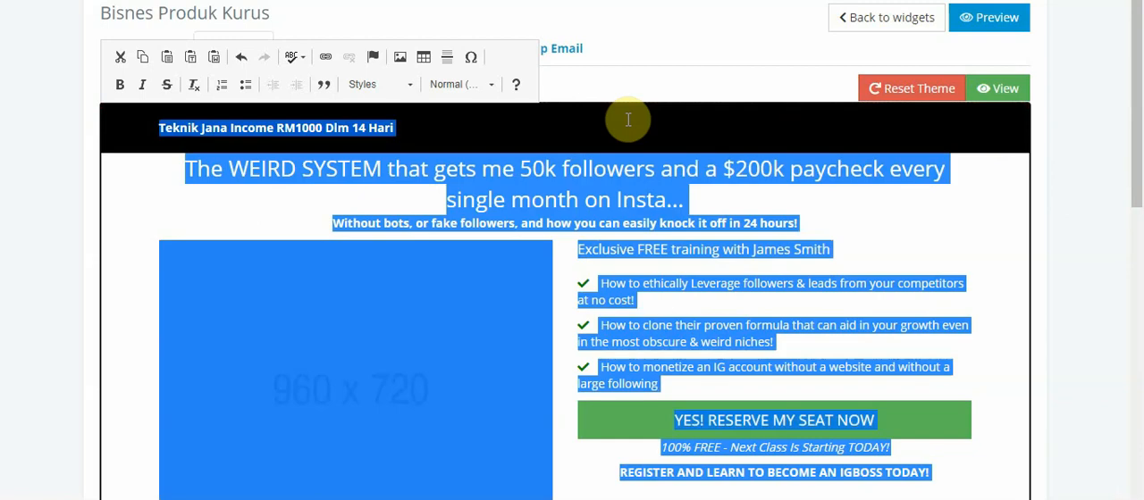
pyautogui.click(417, 124)
pyautogui.moveTo(417, 125); pyautogui.dragTo(138, 122)
pyautogui.hotkey('ctrl', 'c')
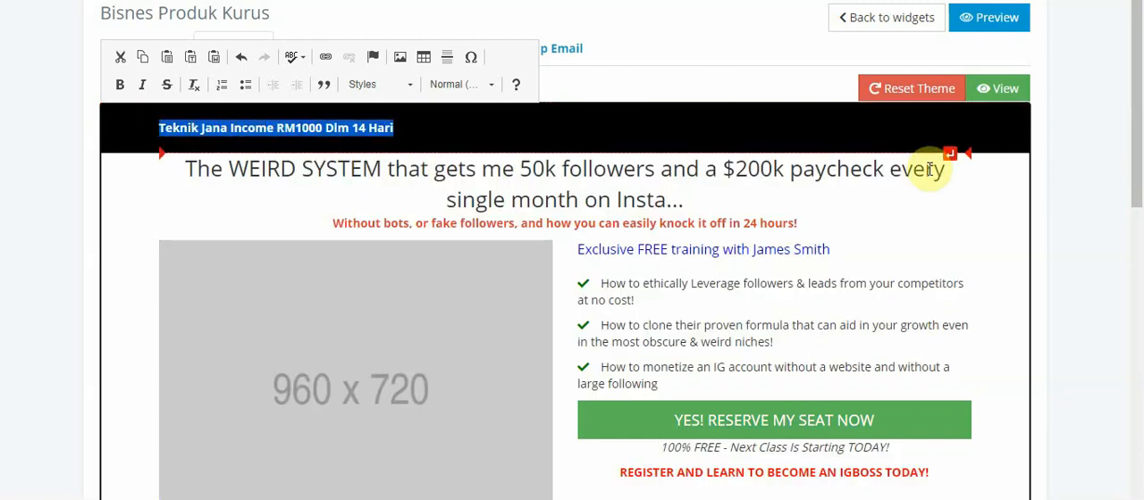
pyautogui.moveTo(1136, 114); pyautogui.dragTo(1127, 439)
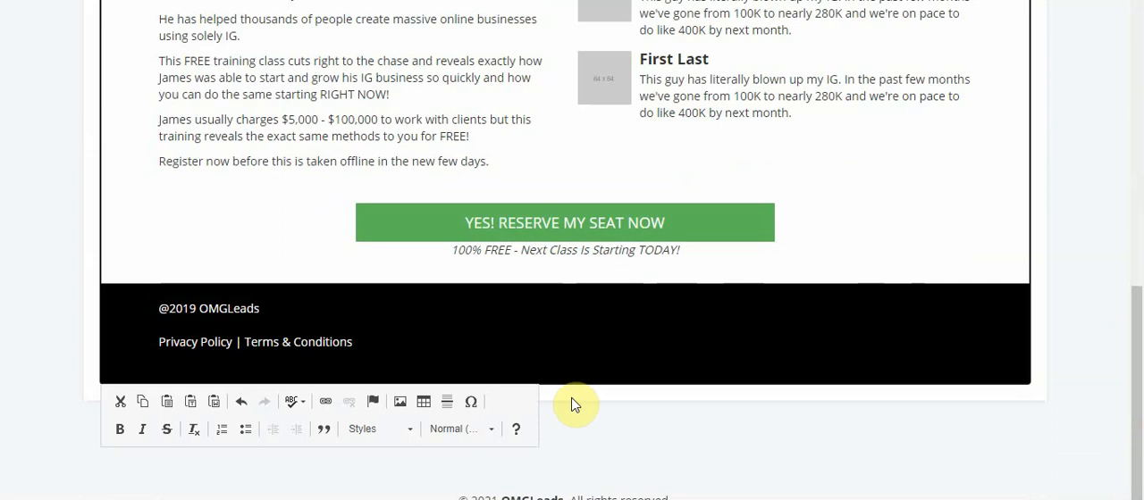
pyautogui.click(309, 312)
pyautogui.press('BackSpace')
pyautogui.press('BackSpace')
pyautogui.press('BackSpace')
pyautogui.press('BackSpace')
pyautogui.press('BackSpace')
pyautogui.press('BackSpace')
pyautogui.press('BackSpace')
pyautogui.hotkey('ctrl', 'v')
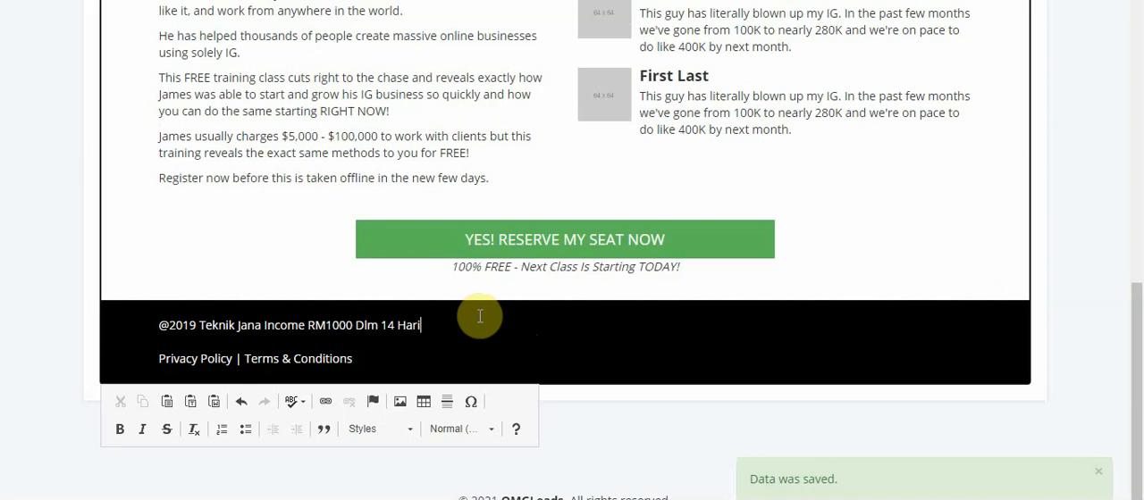
# Replace the opening "The W" of the theme's main headline with "ttttttt"
pyautogui.moveTo(1133, 284); pyautogui.dragTo(1139, 1)
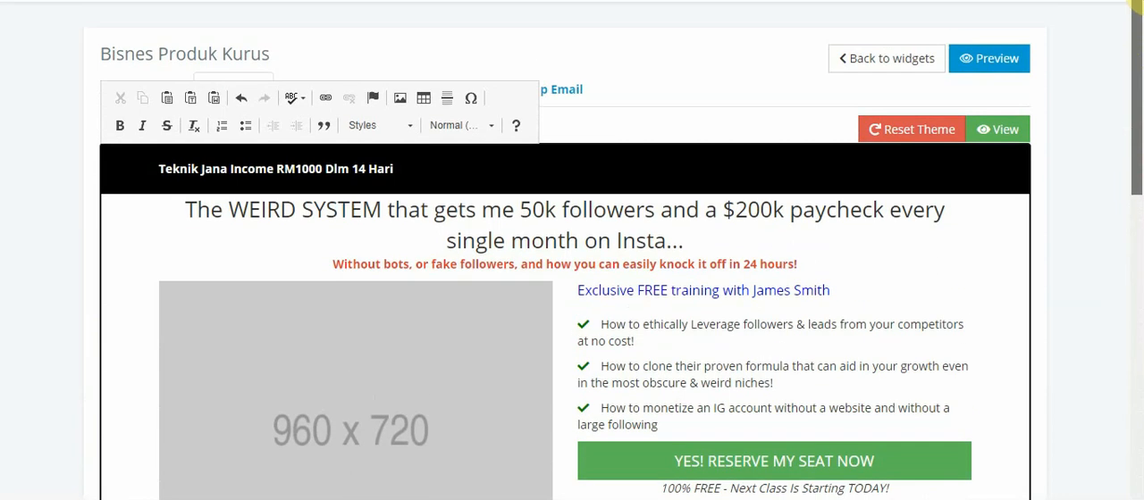
pyautogui.click(434, 219)
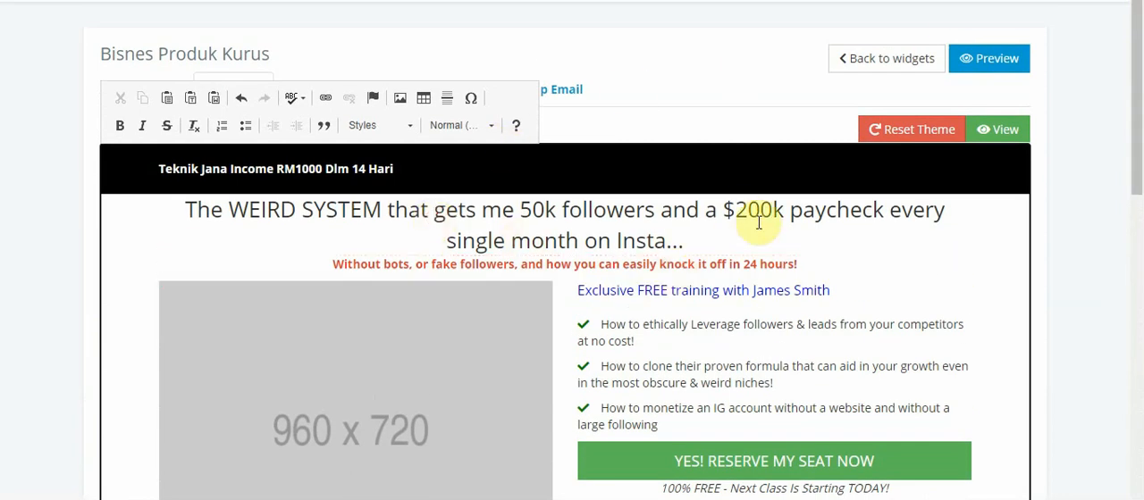
pyautogui.moveTo(1142, 187); pyautogui.dragTo(1140, 236)
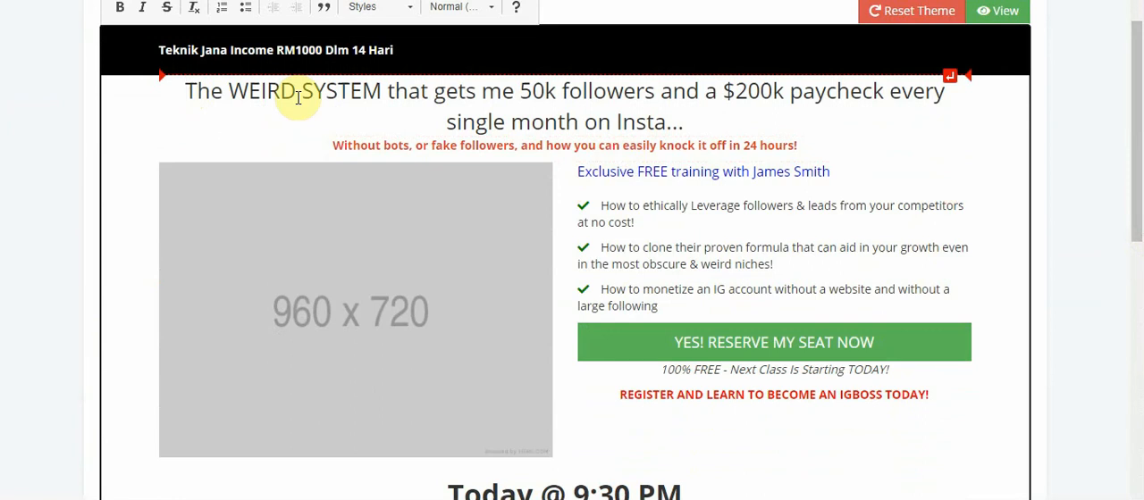
pyautogui.press('Delete')
pyautogui.press('Delete')
pyautogui.press('Delete')
pyautogui.press('Delete')
pyautogui.press('Delete')
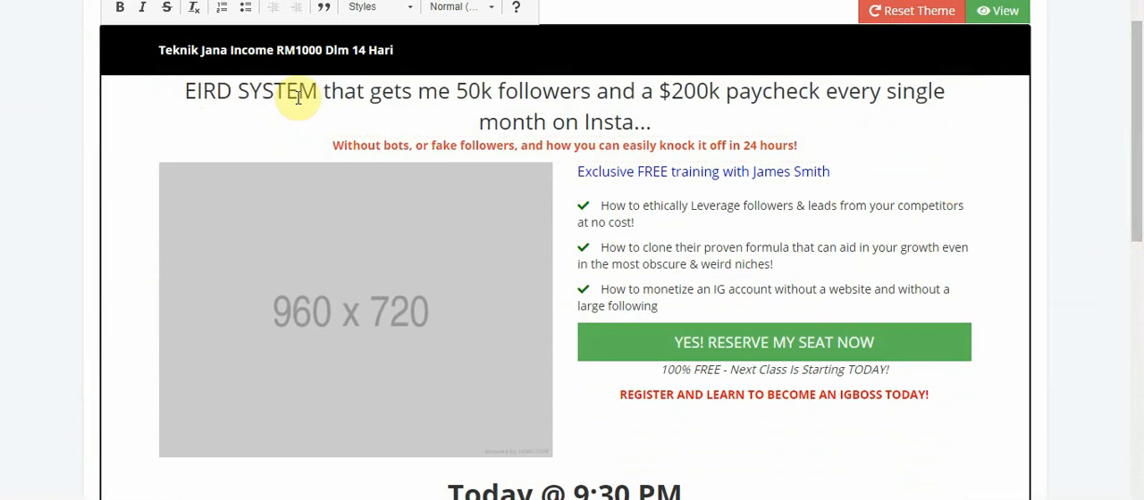
pyautogui.write('ttttttt')
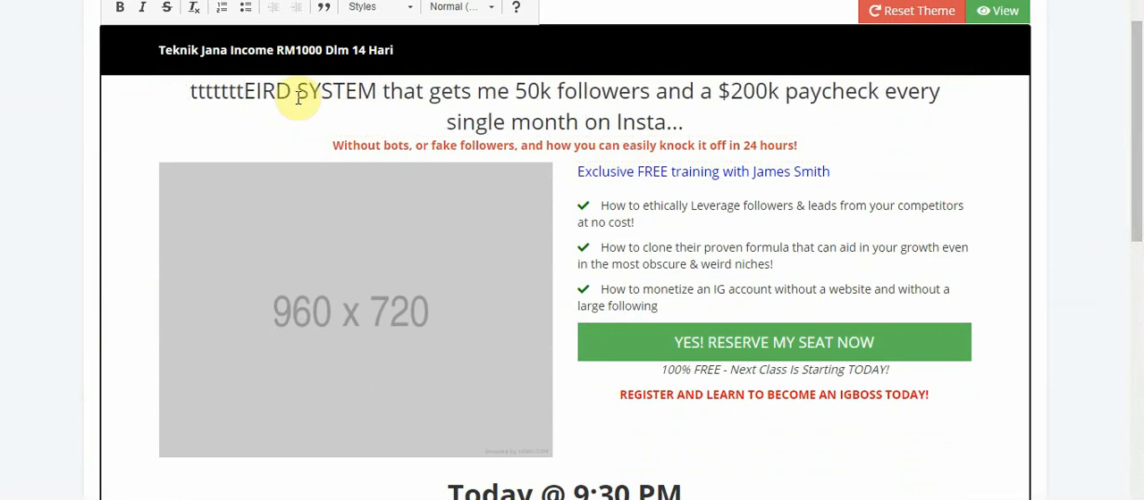
# Cut text from the red subheadline so it reads "Without bots, or fakeasily knock it off in 24 hours!"
pyautogui.click(628, 144)
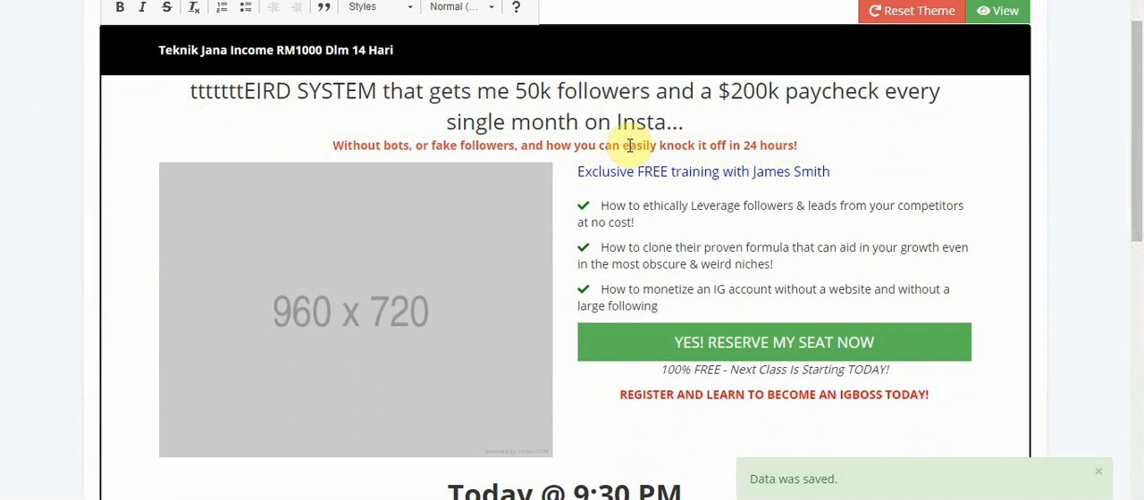
pyautogui.write('llllll')
pyautogui.press('BackSpace')
pyautogui.press('BackSpace')
pyautogui.press('BackSpace')
pyautogui.press('BackSpace')
pyautogui.press('BackSpace')
pyautogui.press('BackSpace')
pyautogui.press('BackSpace')
pyautogui.press('BackSpace')
pyautogui.press('BackSpace')
pyautogui.press('BackSpace')
pyautogui.press('BackSpace')
pyautogui.press('BackSpace')
pyautogui.press('BackSpace')
pyautogui.press('BackSpace')
pyautogui.press('BackSpace')
pyautogui.press('BackSpace')
pyautogui.press('BackSpace')
pyautogui.press('BackSpace')
pyautogui.press('BackSpace')
pyautogui.press('BackSpace')
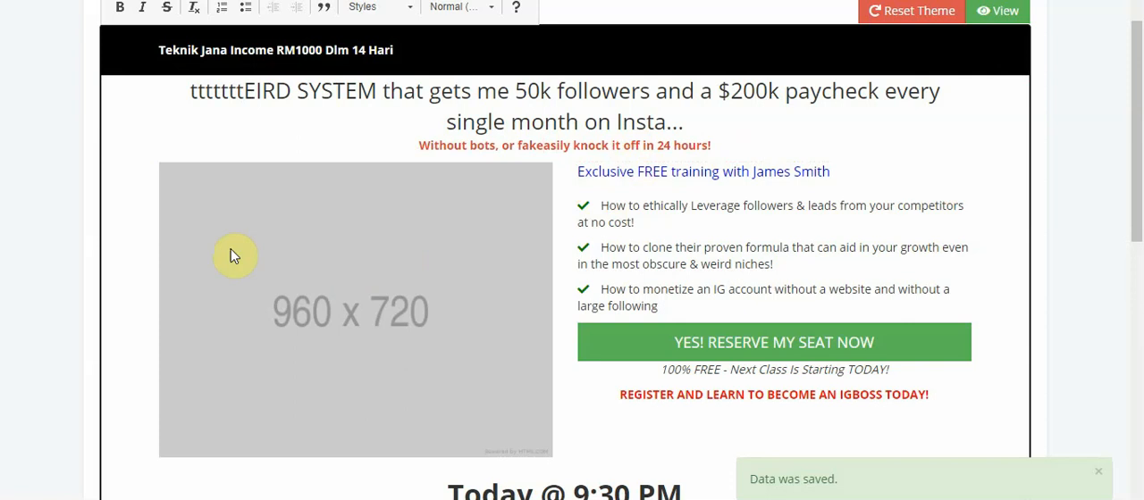
# Examine the image properties of the placeholder picture beside the bullet list, and leave them without making changes
pyautogui.moveTo(1138, 162); pyautogui.dragTo(1139, 192)
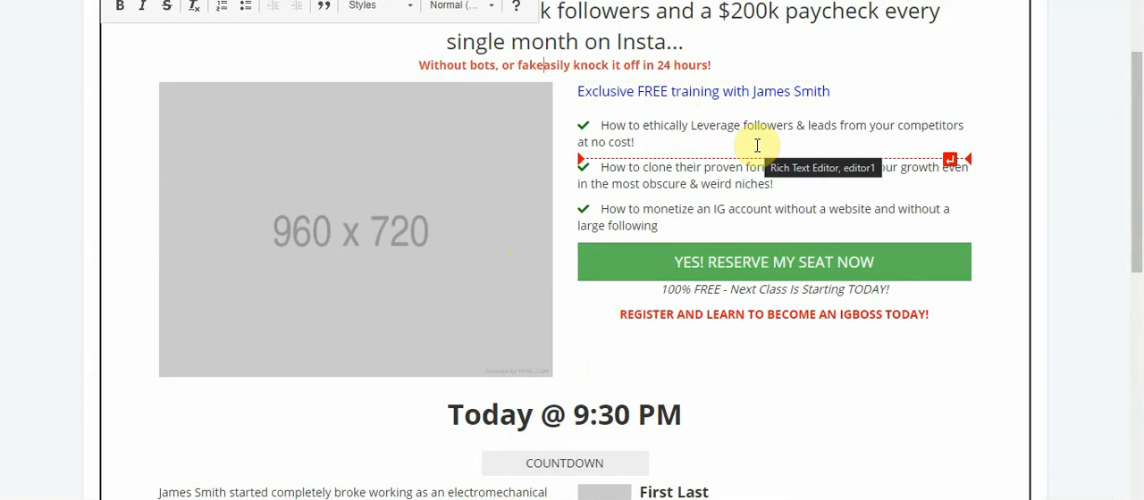
pyautogui.scroll(1, 1124, 178)
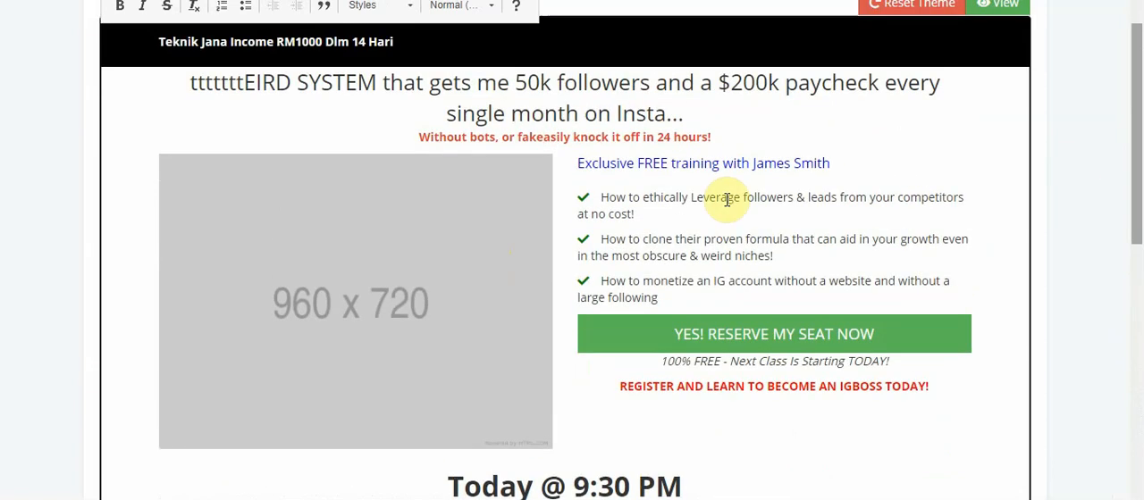
pyautogui.click(427, 297)
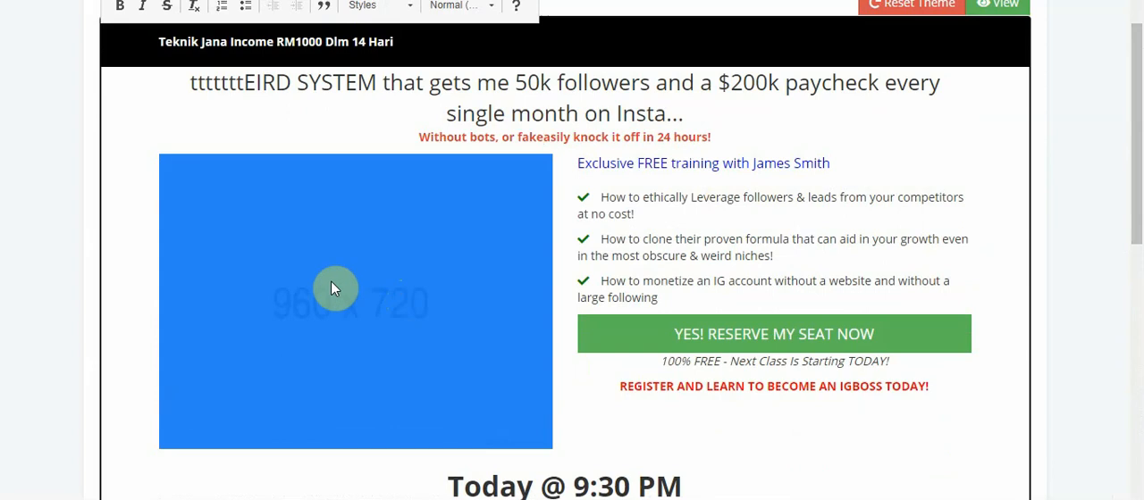
pyautogui.doubleClick(466, 318)
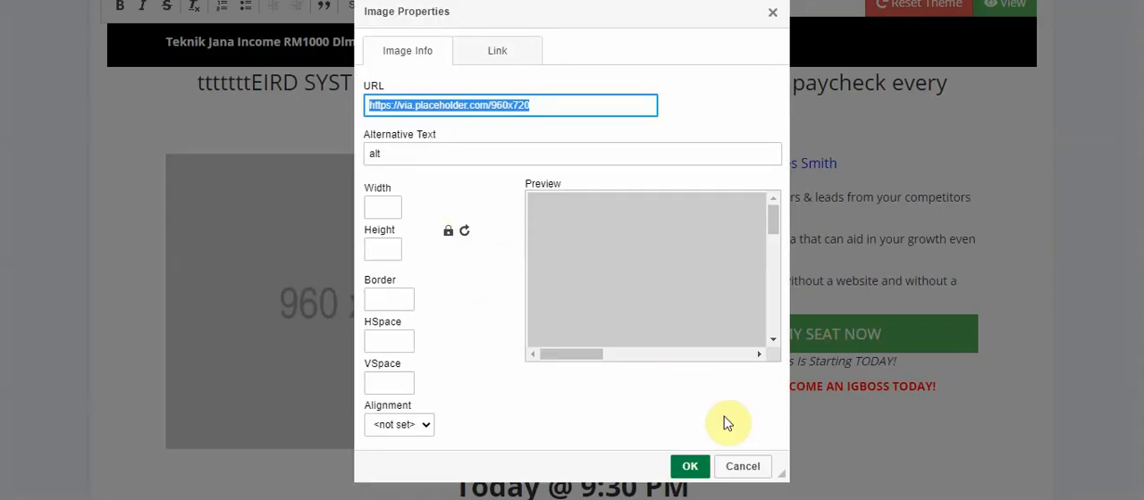
pyautogui.click(755, 469)
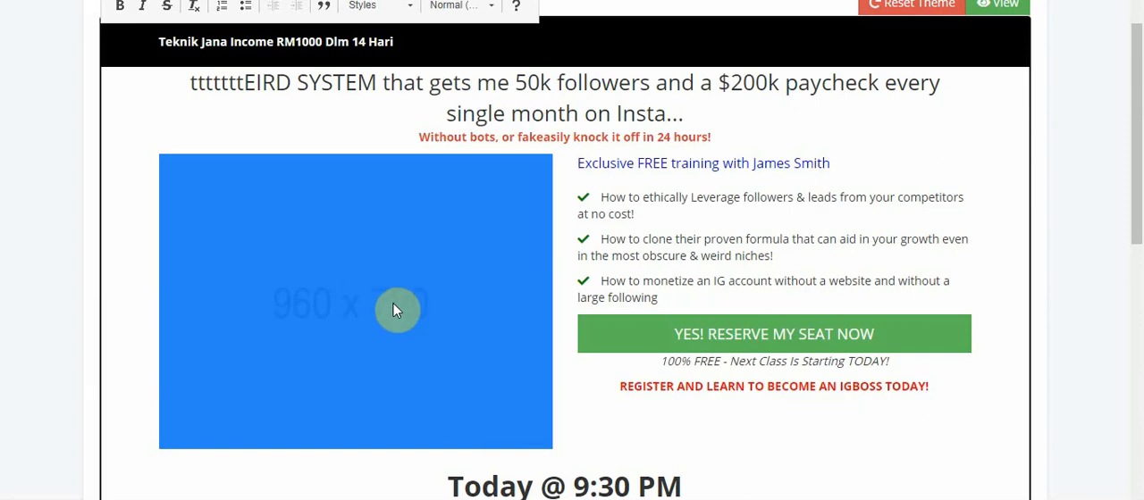
pyautogui.doubleClick(448, 318)
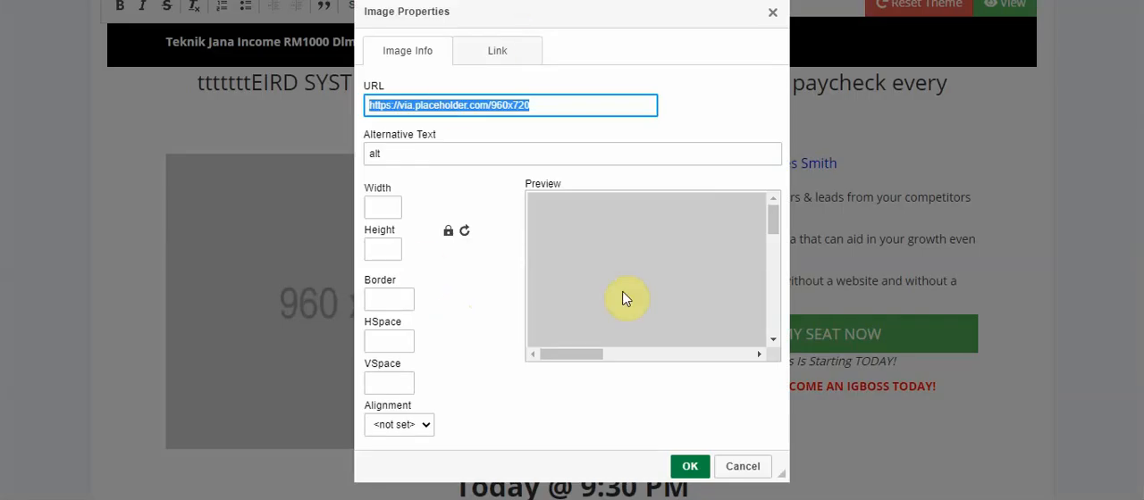
pyautogui.click(740, 465)
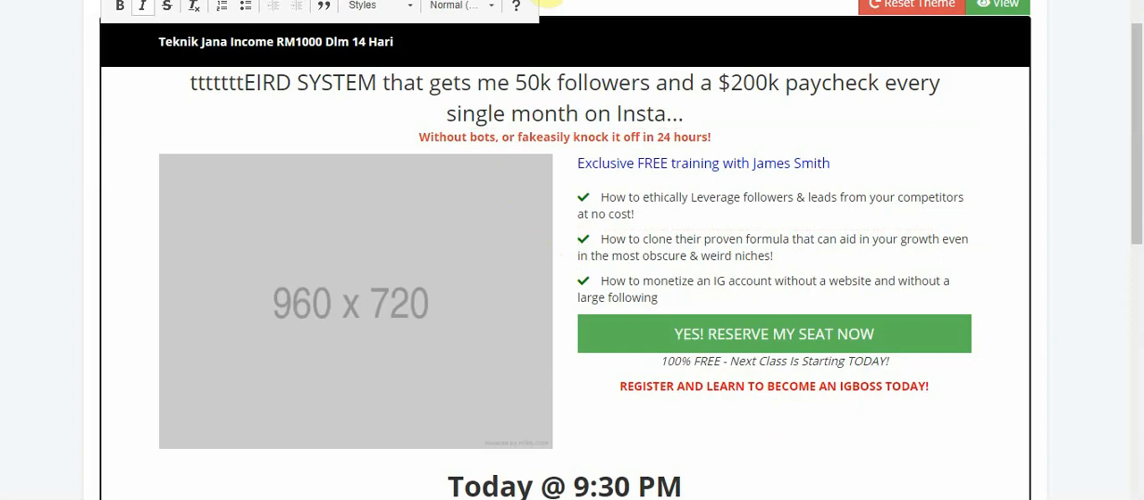
# Open Canva in a new browser tab and check the required size on the theme page's placeholder image
pyautogui.hotkey('ctrl', 't')
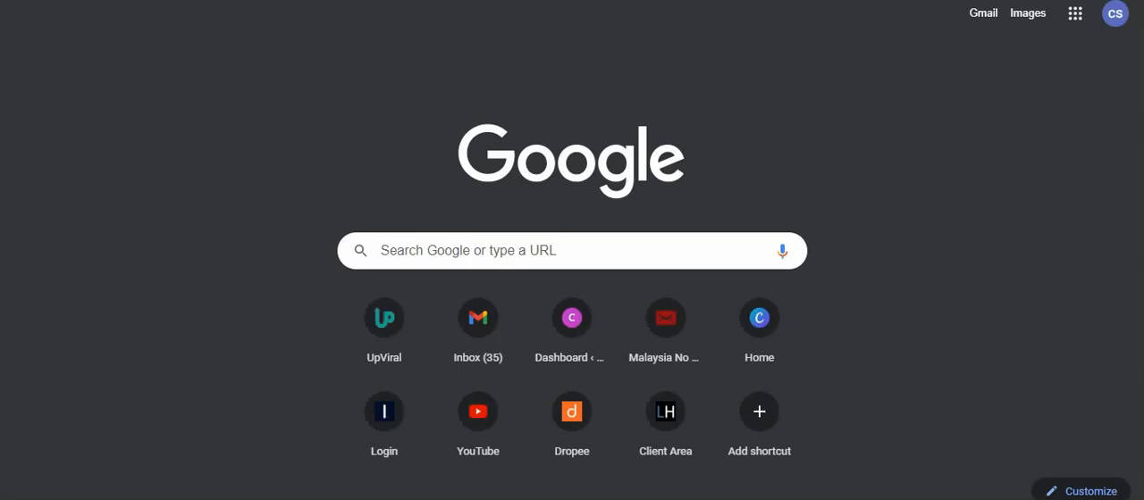
pyautogui.write('canva')
pyautogui.press('Return')
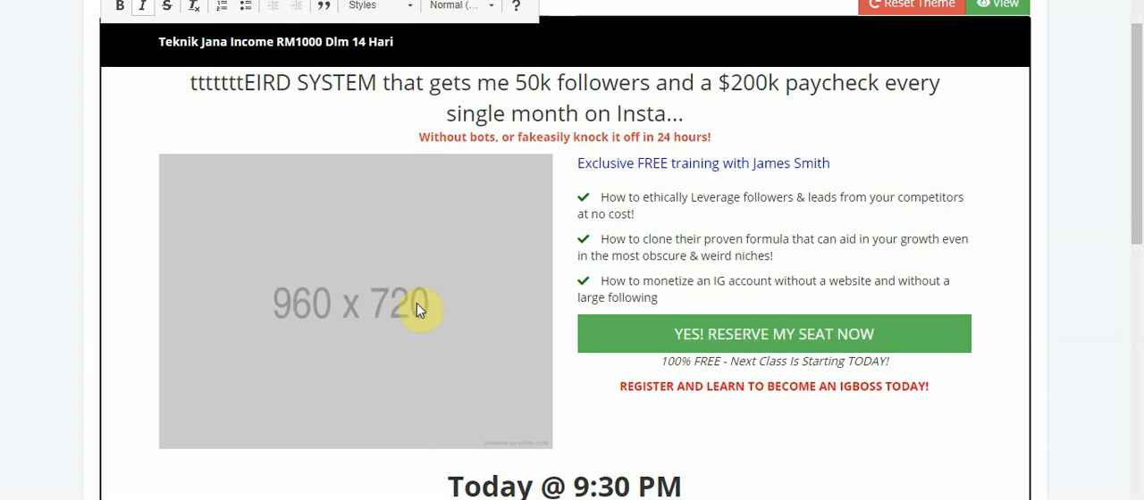
pyautogui.moveTo(426, 306)
pyautogui.mouseDown()
pyautogui.moveTo(382, 303)
pyautogui.moveTo(405, 304)
pyautogui.mouseUp()
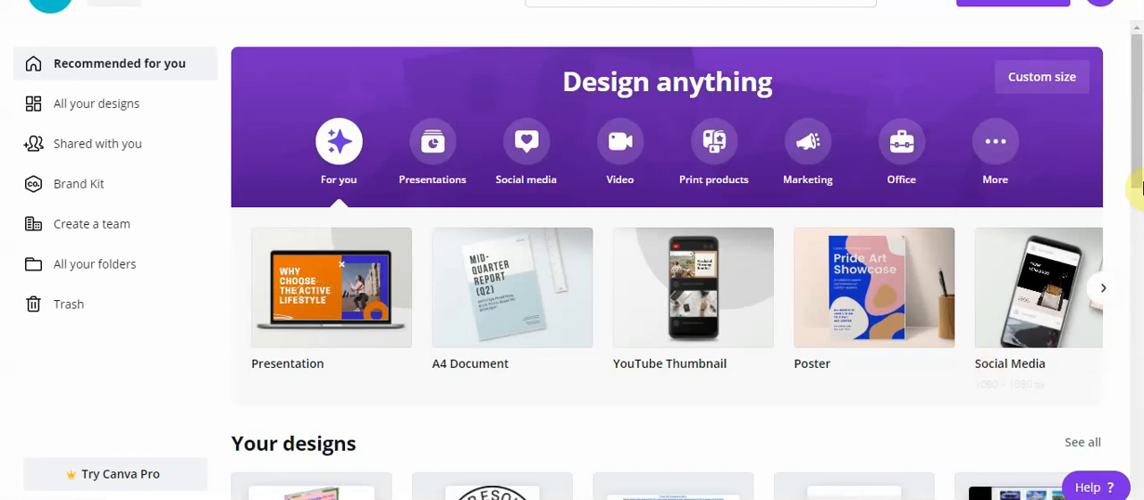
# Create a new blank Canva design with a custom size of 960 x 720 px
pyautogui.click(1045, 80)
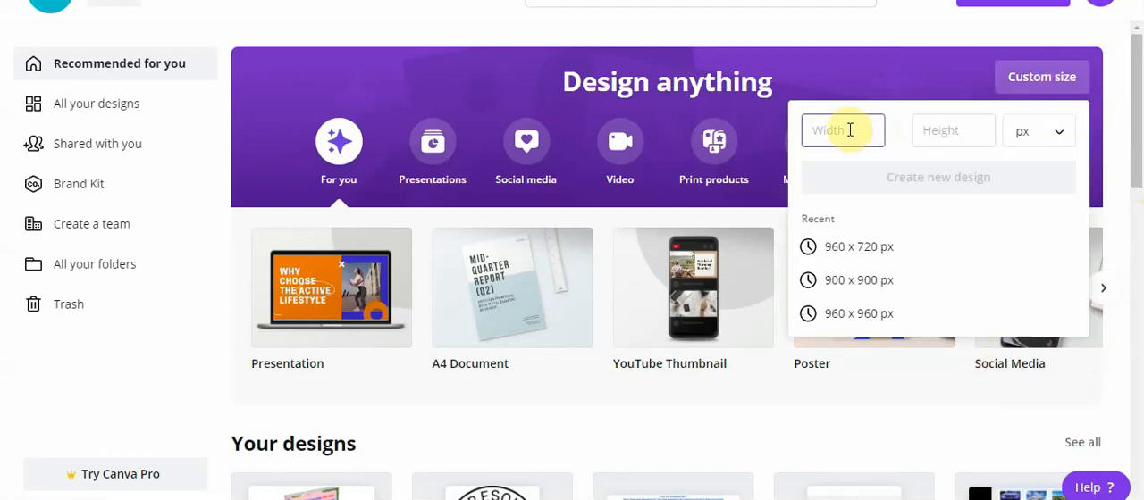
pyautogui.write('960')
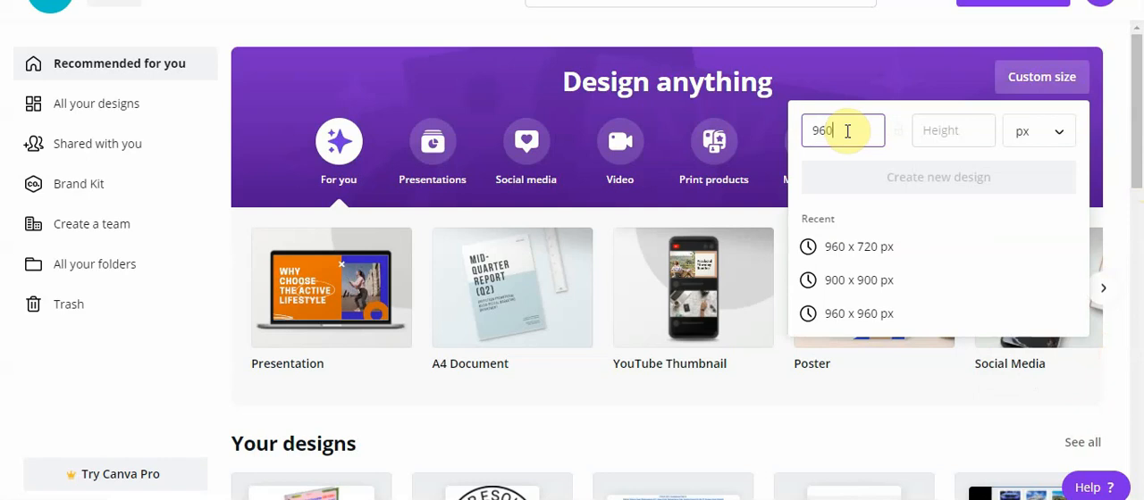
pyautogui.press('Tab')
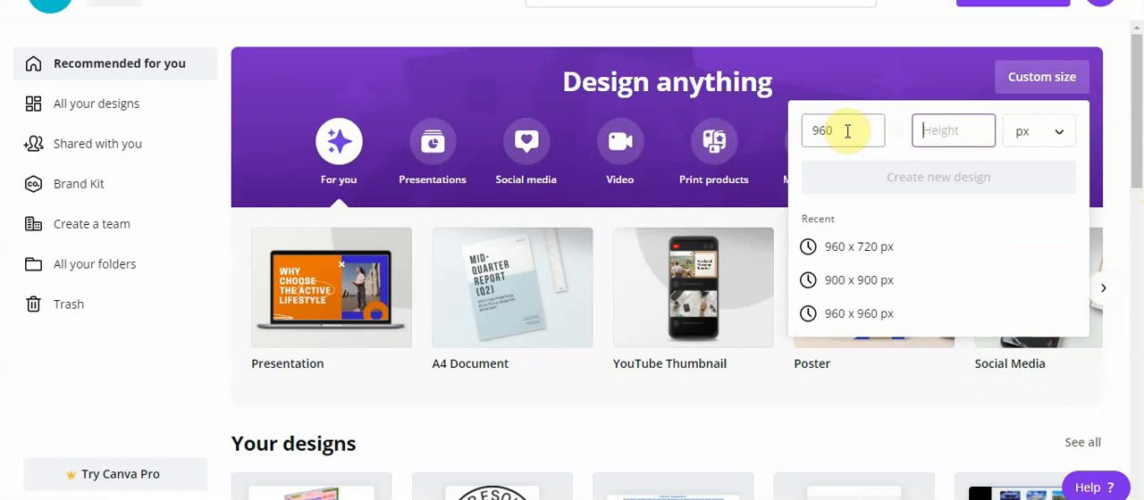
pyautogui.write('720')
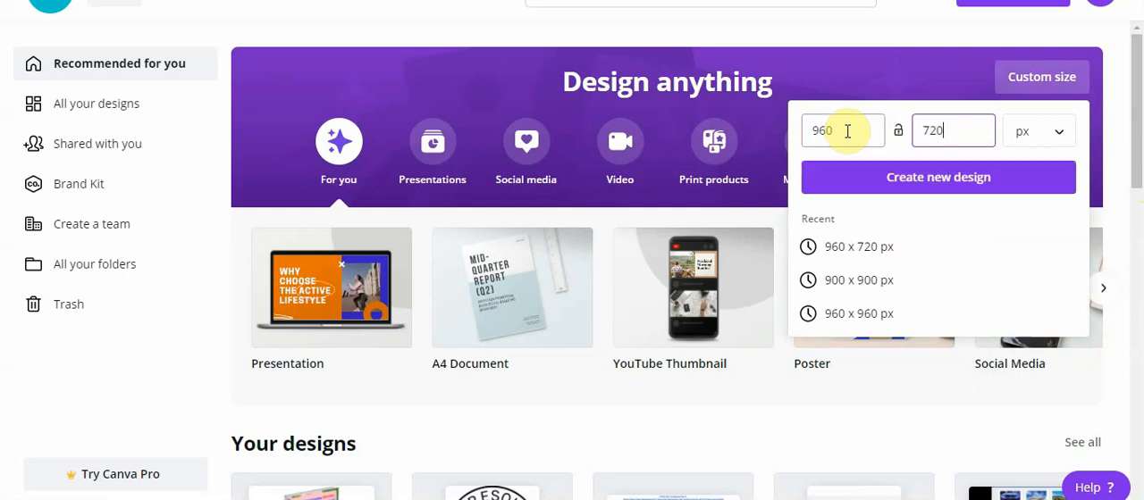
pyautogui.click(907, 181)
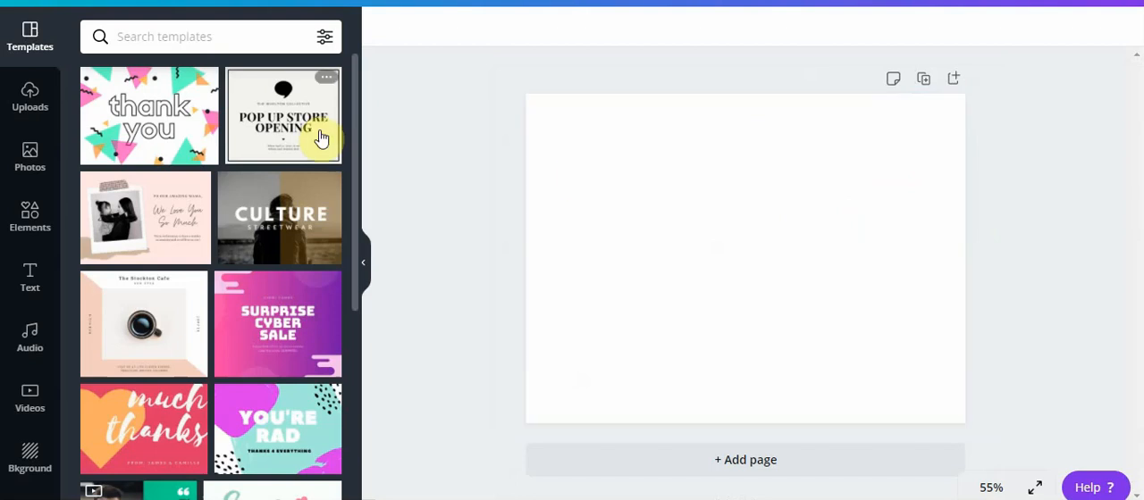
# Upload the image "eBook Cosmetic Tutorial.png" from the device to the Canva uploads
pyautogui.click(43, 95)
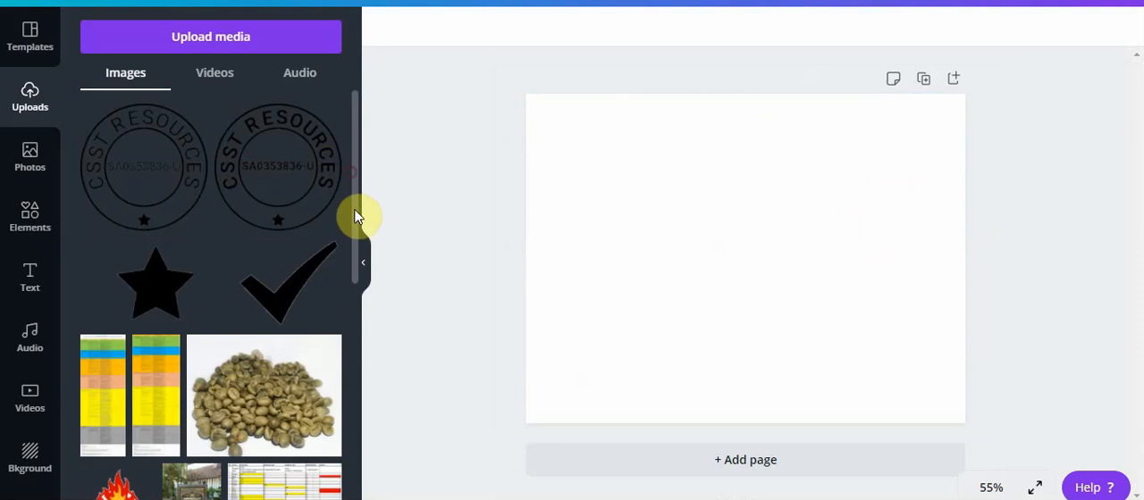
pyautogui.moveTo(353, 235); pyautogui.dragTo(338, 158)
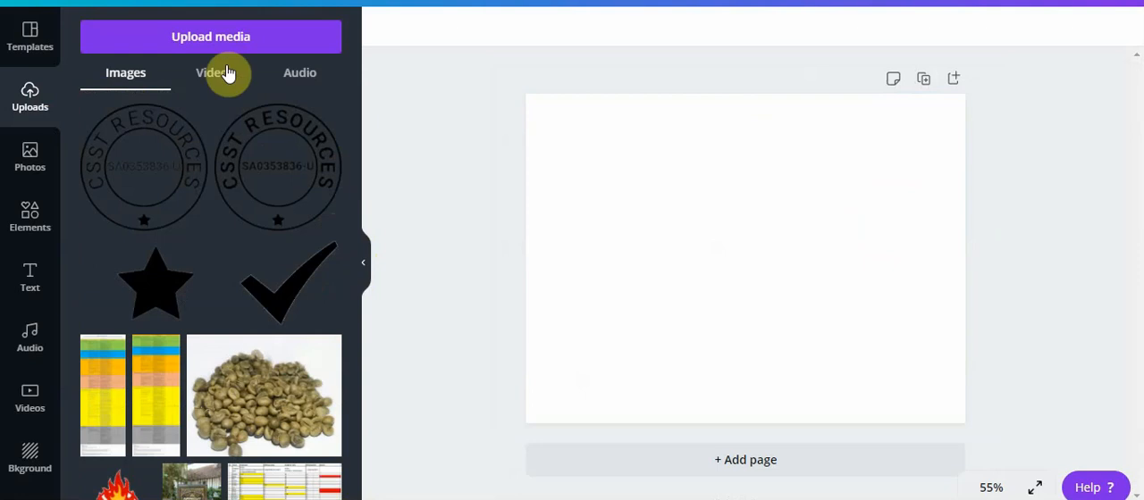
pyautogui.click(186, 37)
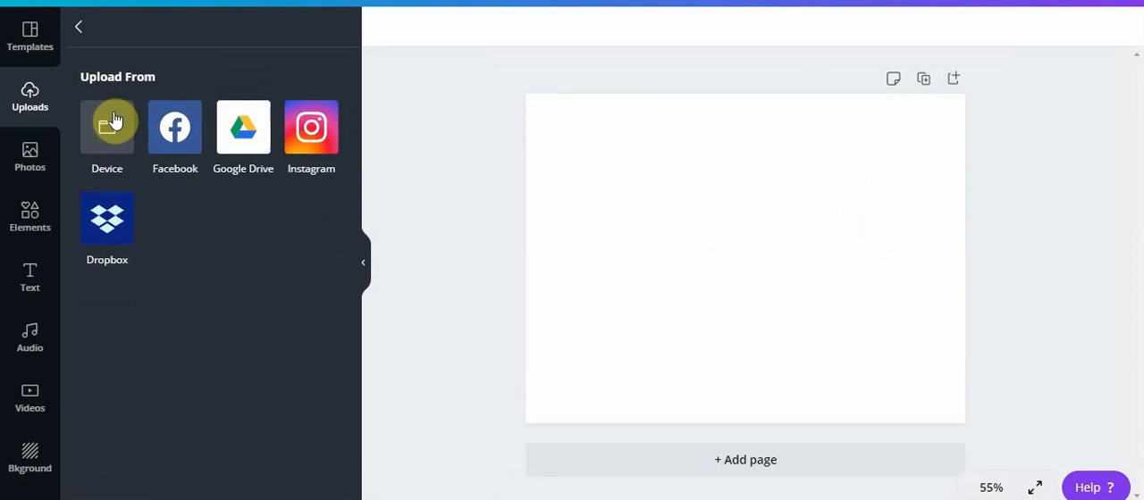
pyautogui.click(114, 112)
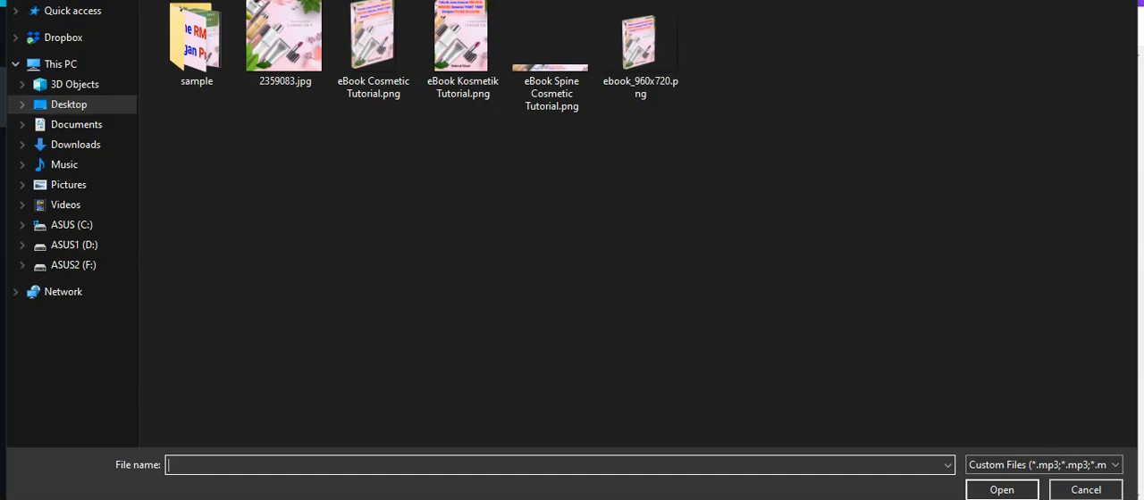
pyautogui.click(380, 49)
pyautogui.click(992, 489)
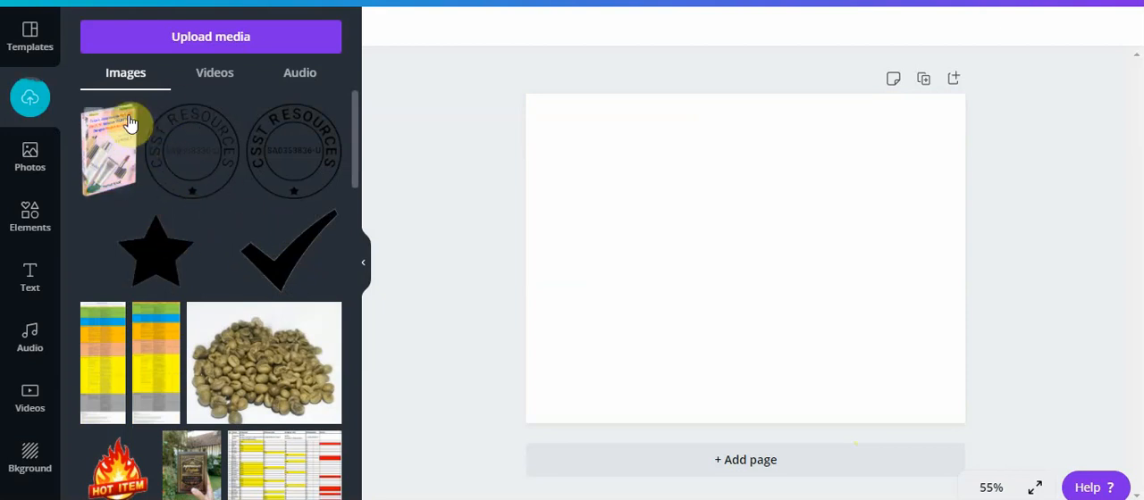
# Place the uploaded eBook cover on the blank page and enlarge it to about the full page height
pyautogui.click(105, 154)
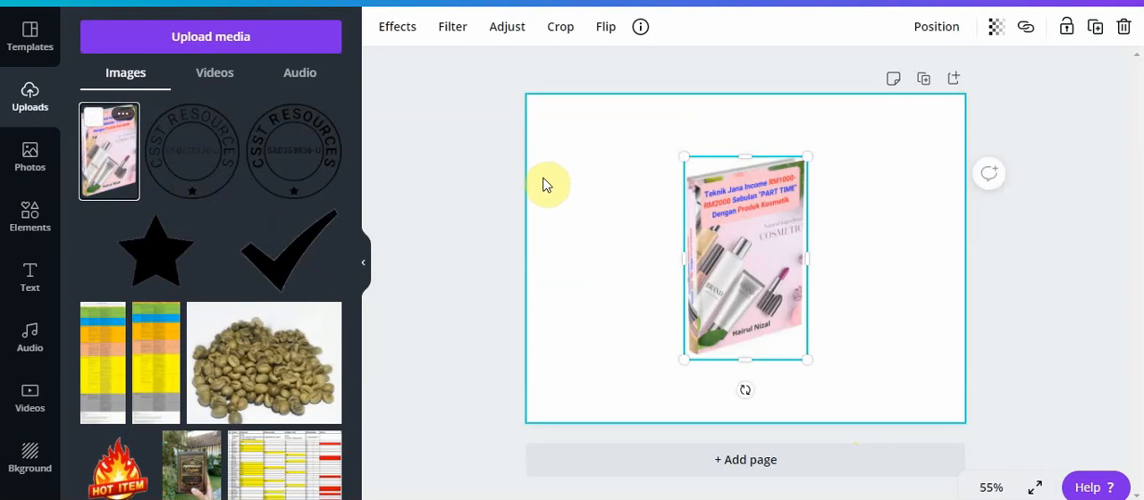
pyautogui.moveTo(808, 355); pyautogui.dragTo(850, 419)
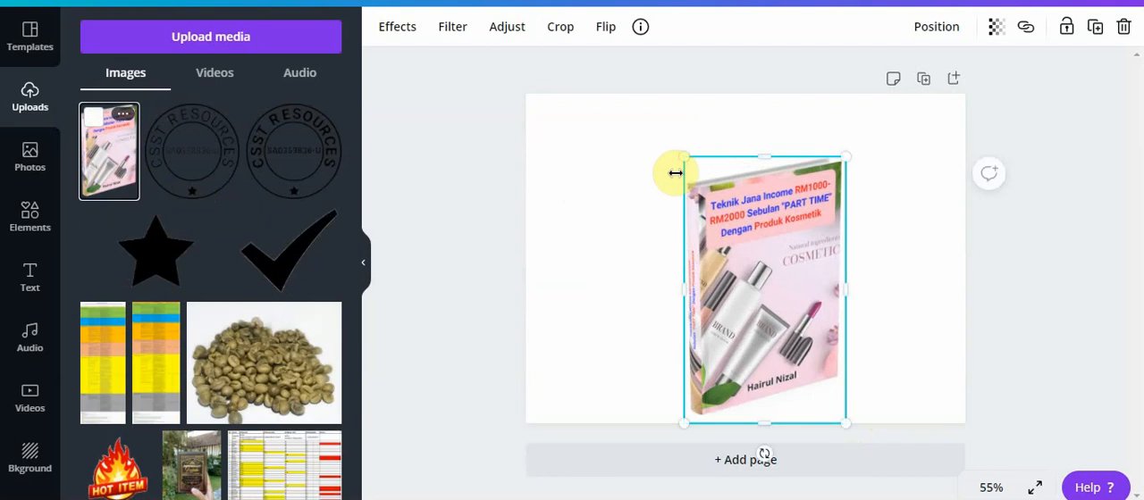
pyautogui.moveTo(684, 159); pyautogui.dragTo(638, 105)
pyautogui.click(936, 248)
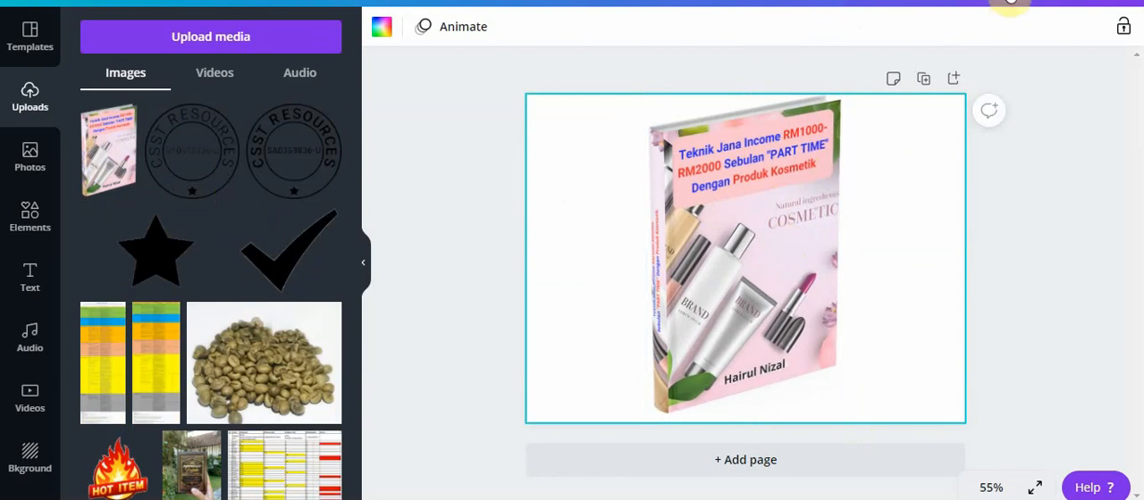
# Download the eBook design as a PNG and show the downloaded file in its folder
pyautogui.click(1010, 2)
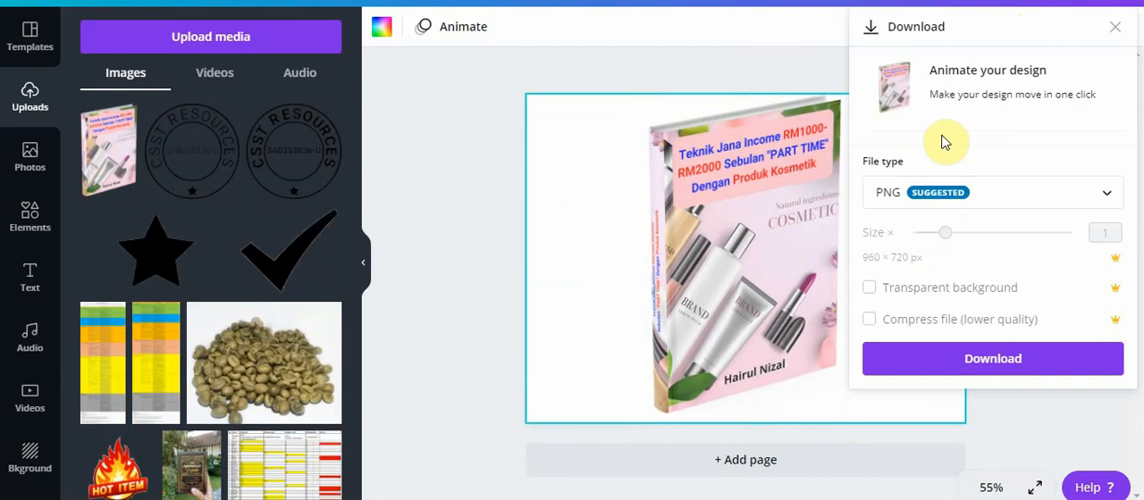
pyautogui.click(975, 363)
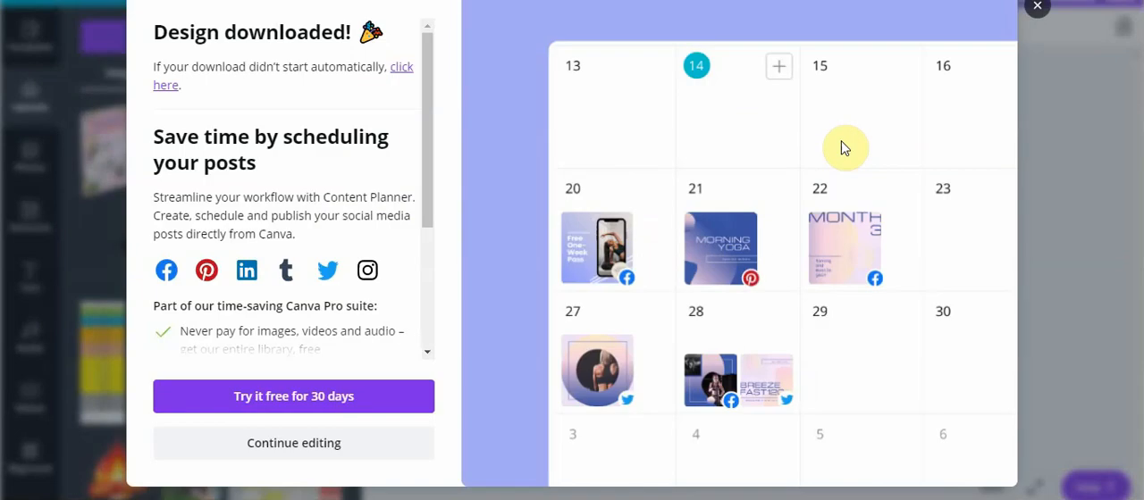
pyautogui.click(1035, 6)
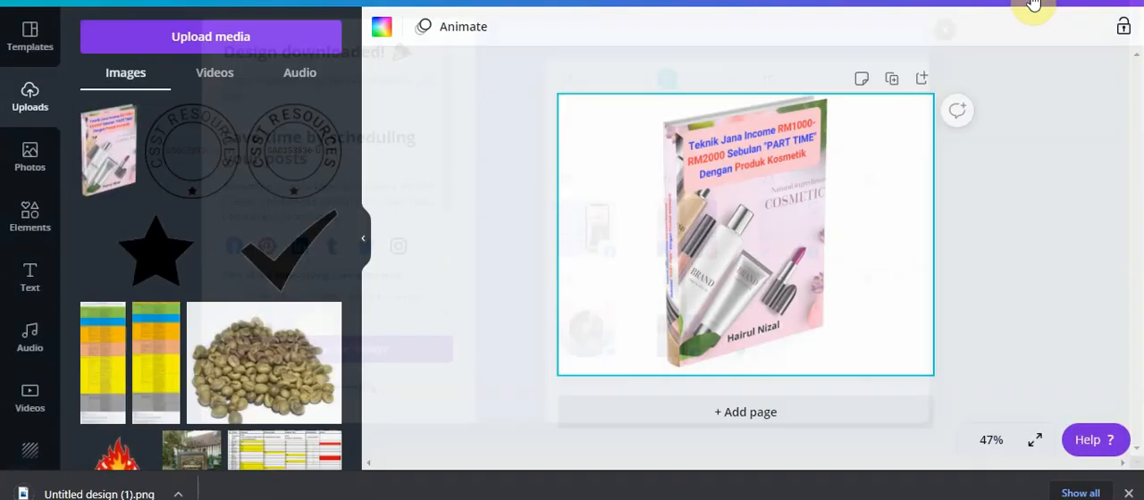
pyautogui.click(1082, 494)
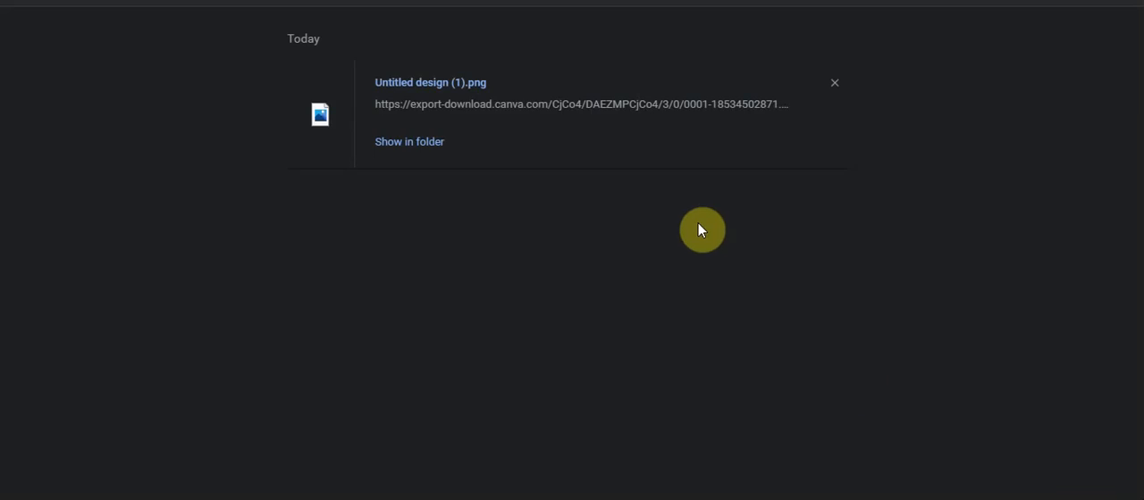
pyautogui.click(401, 145)
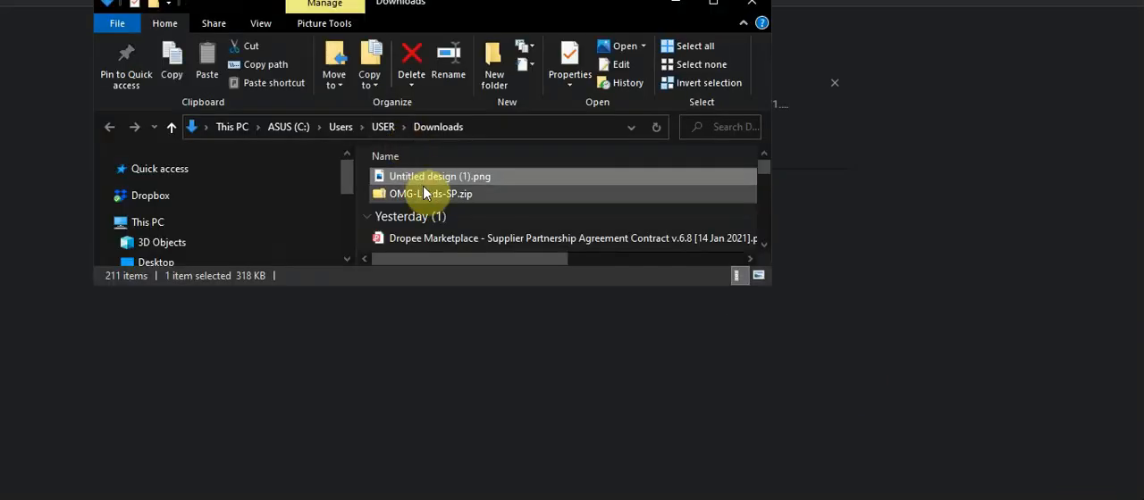
# Clear the Untitled design (1).png entry from the browser's download list
pyautogui.rightClick(426, 176)
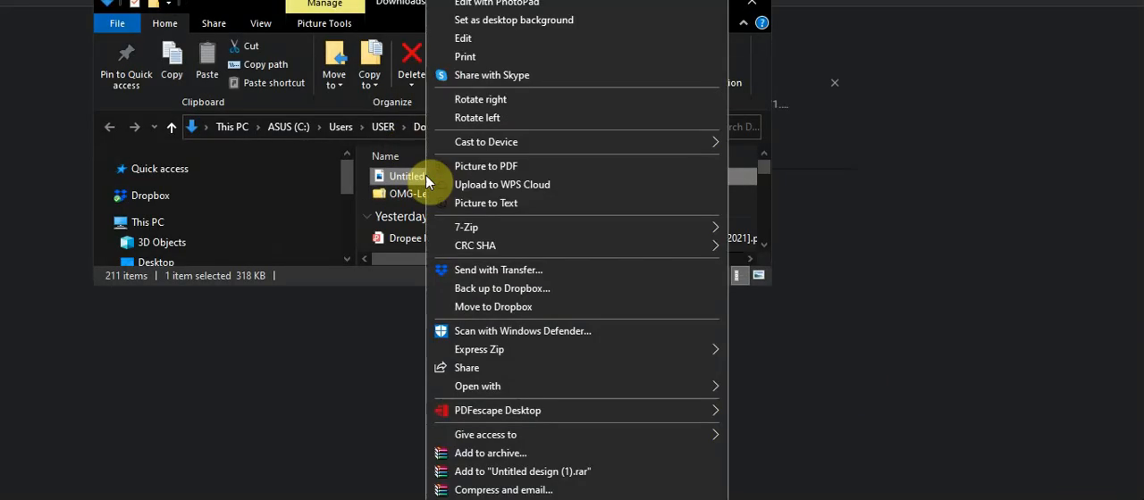
pyautogui.click(500, 1)
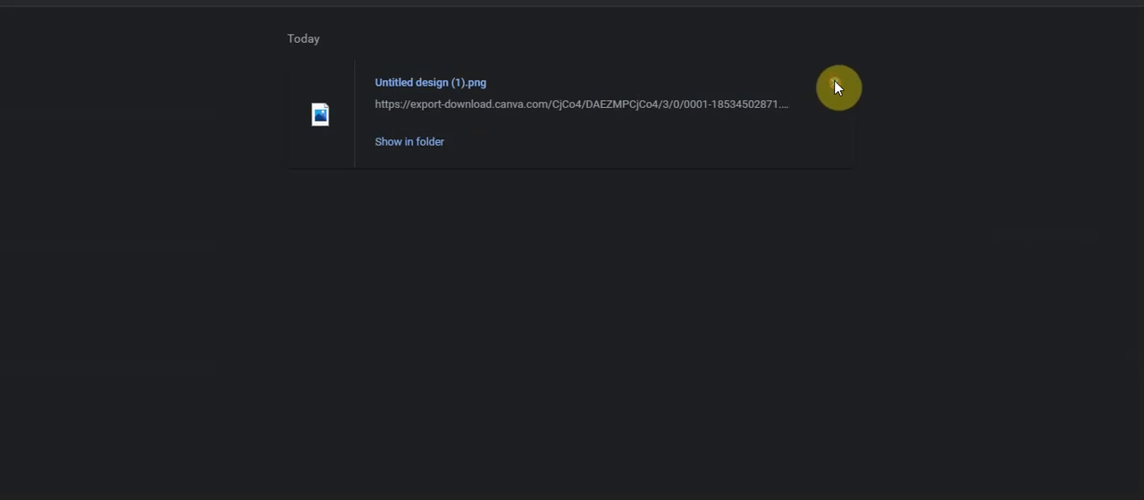
pyautogui.click(834, 82)
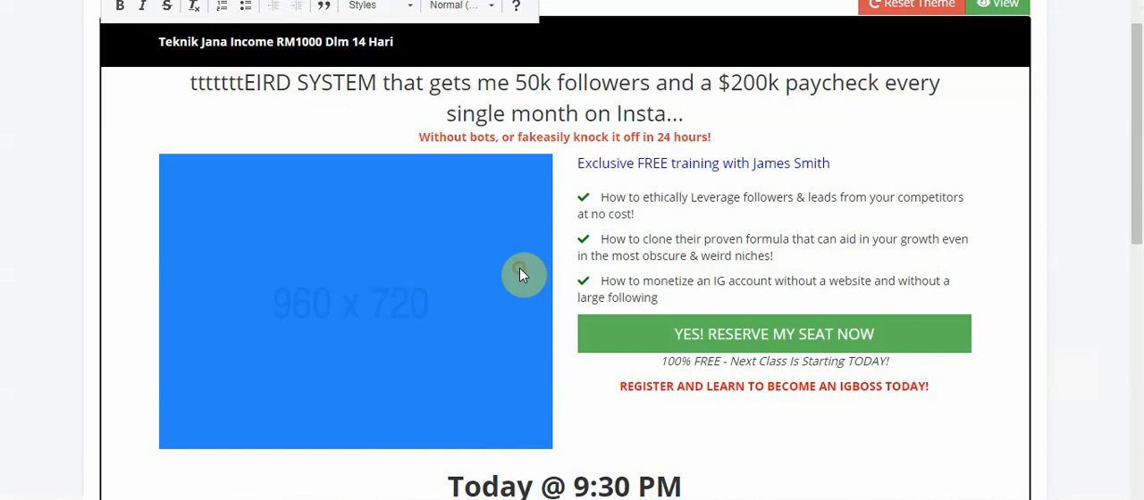
# Examine the image info, preview and link settings in the properties of the 960 x 720 placeholder image
pyautogui.rightClick(350, 309)
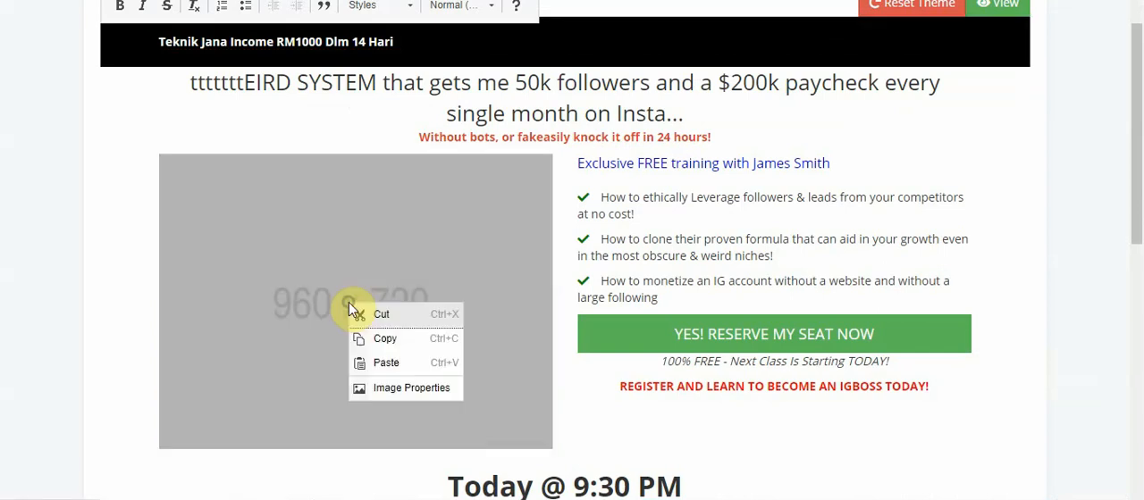
pyautogui.click(389, 393)
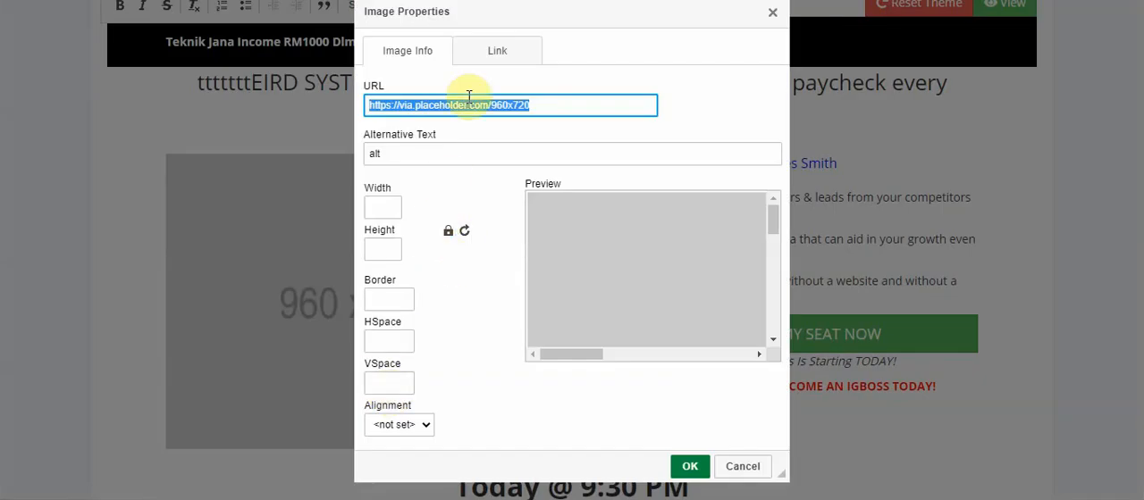
pyautogui.click(510, 57)
pyautogui.click(409, 83)
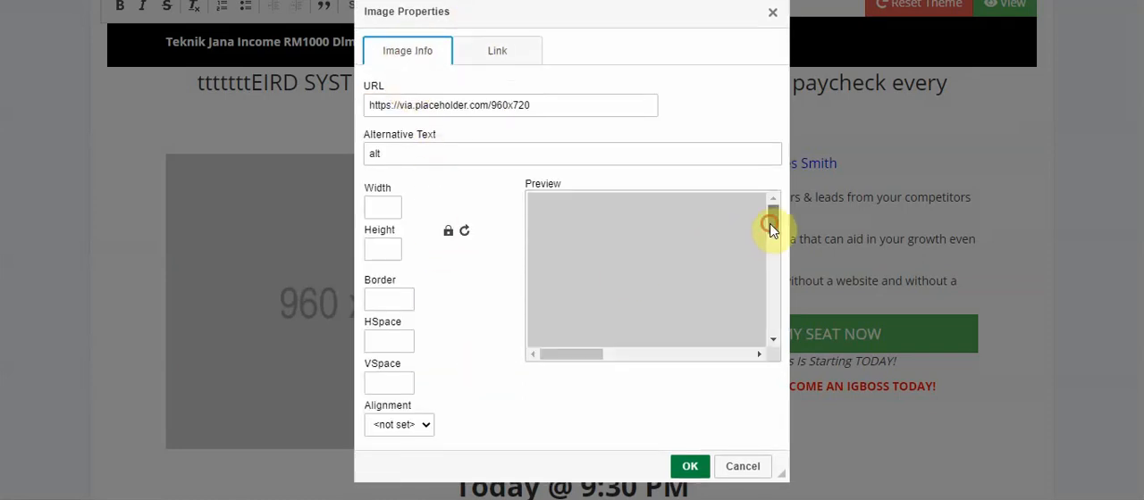
pyautogui.moveTo(772, 223); pyautogui.dragTo(776, 332)
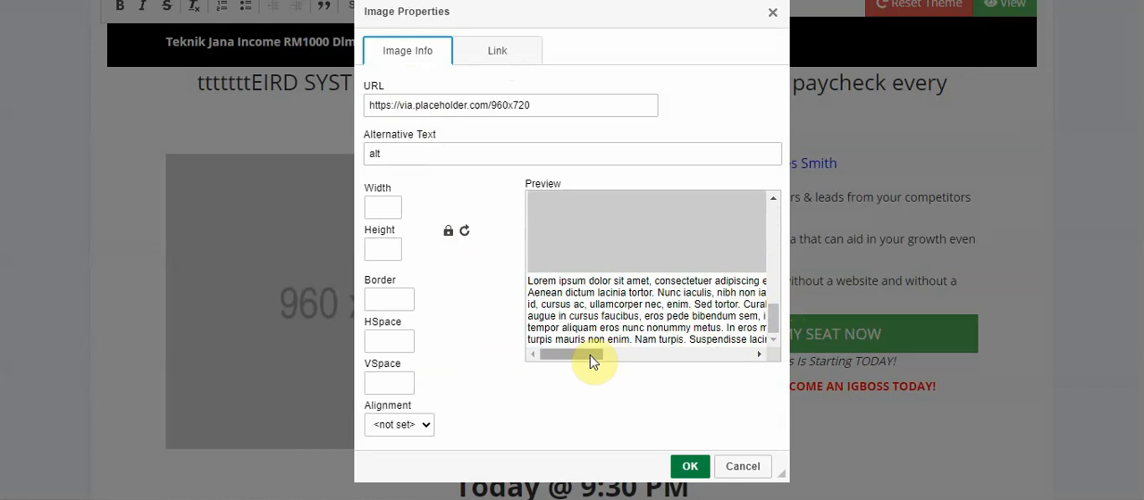
pyautogui.moveTo(589, 355); pyautogui.dragTo(539, 362)
pyautogui.click(490, 54)
pyautogui.click(419, 92)
pyautogui.click(772, 17)
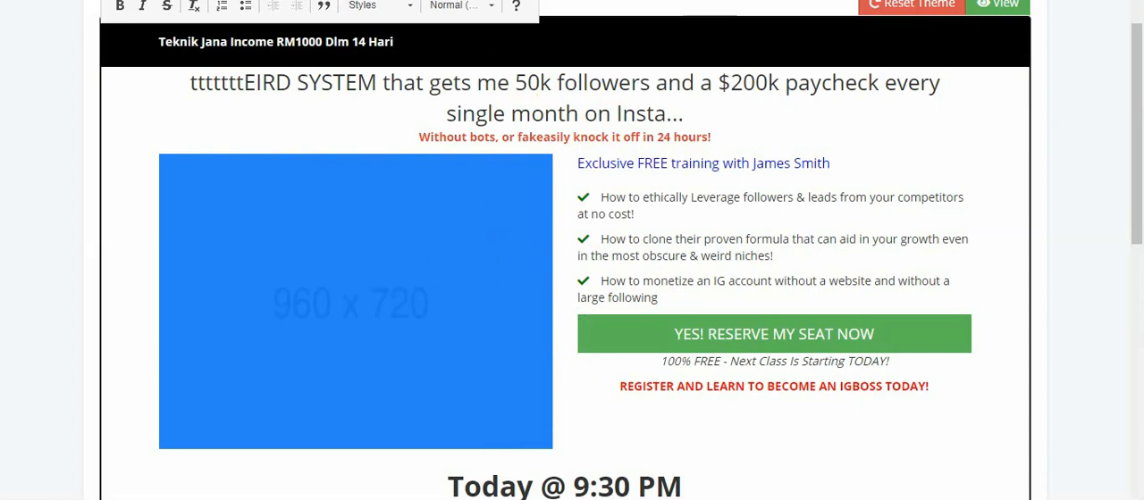
# Go to google.com and search for "image upload online"
pyautogui.hotkey('ctrl', 'j')
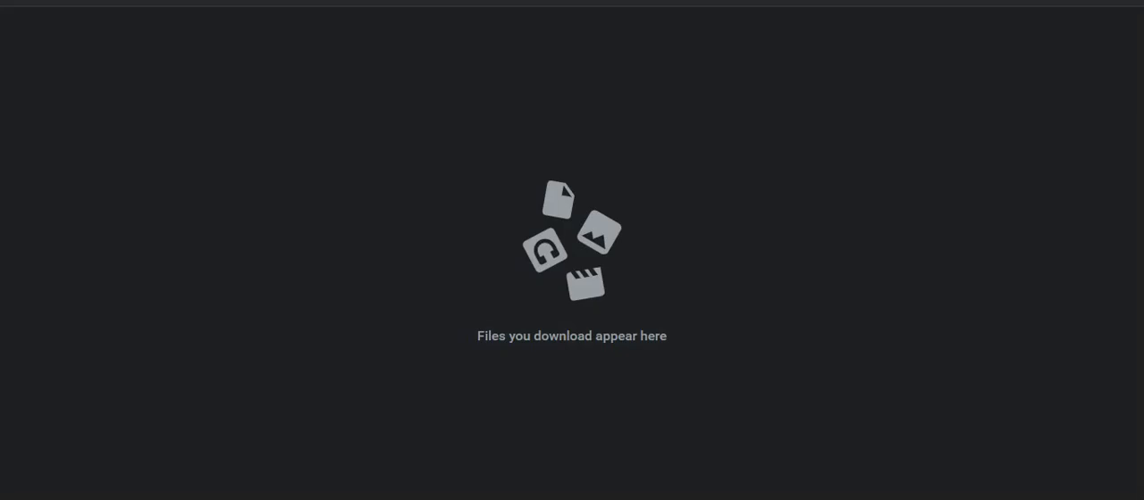
pyautogui.write('google.com')
pyautogui.press('Return')
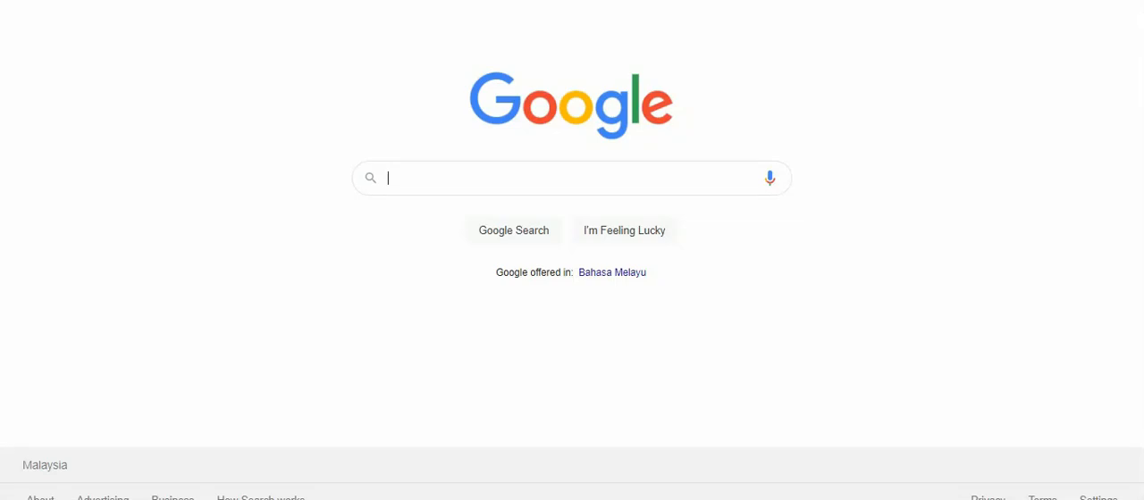
pyautogui.write('age')
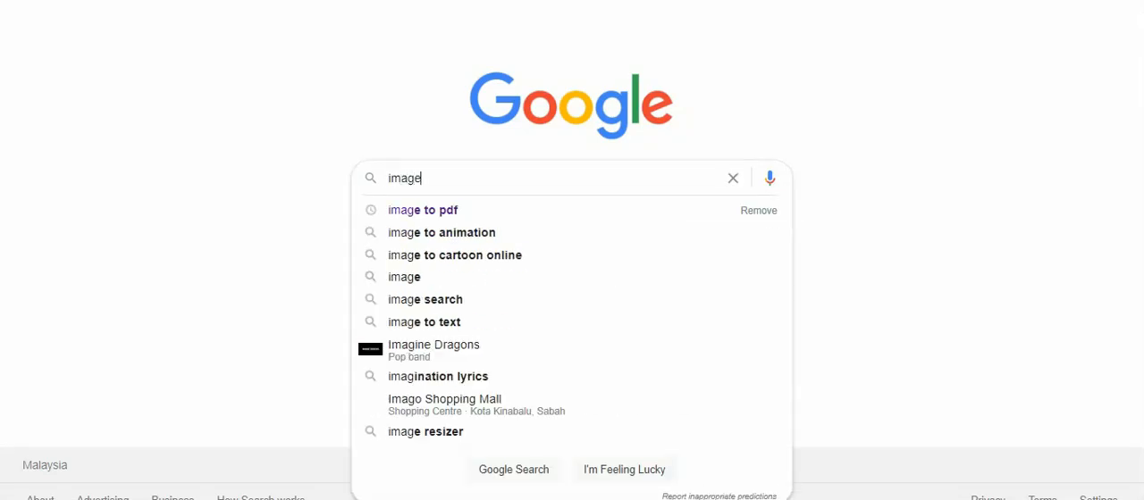
pyautogui.write(' up')
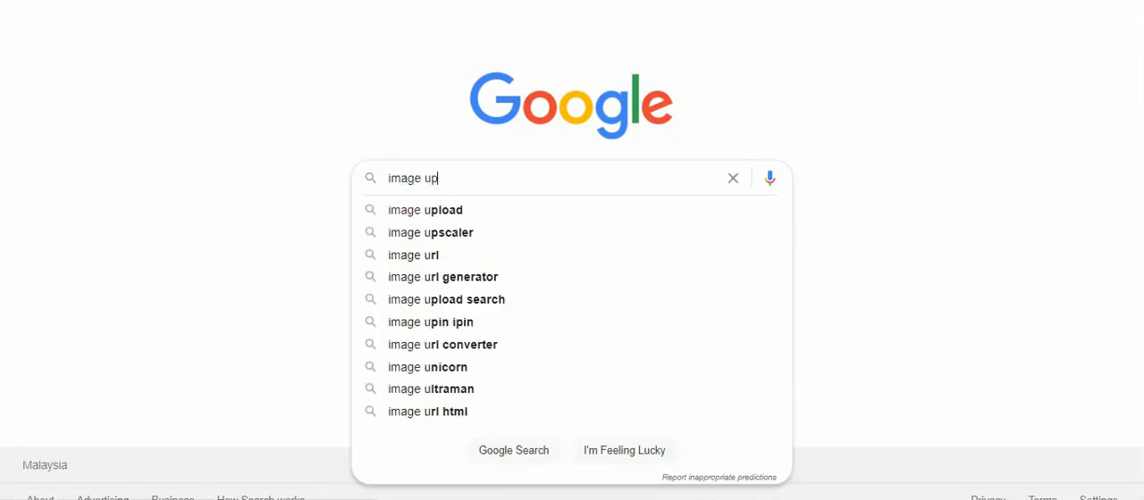
pyautogui.write('loa')
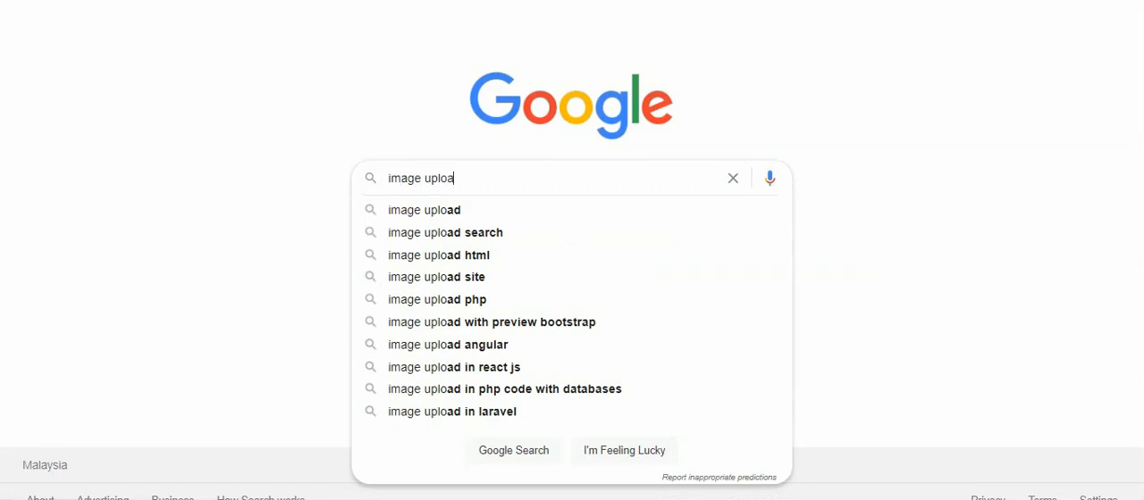
pyautogui.write('d online')
pyautogui.press('Return')
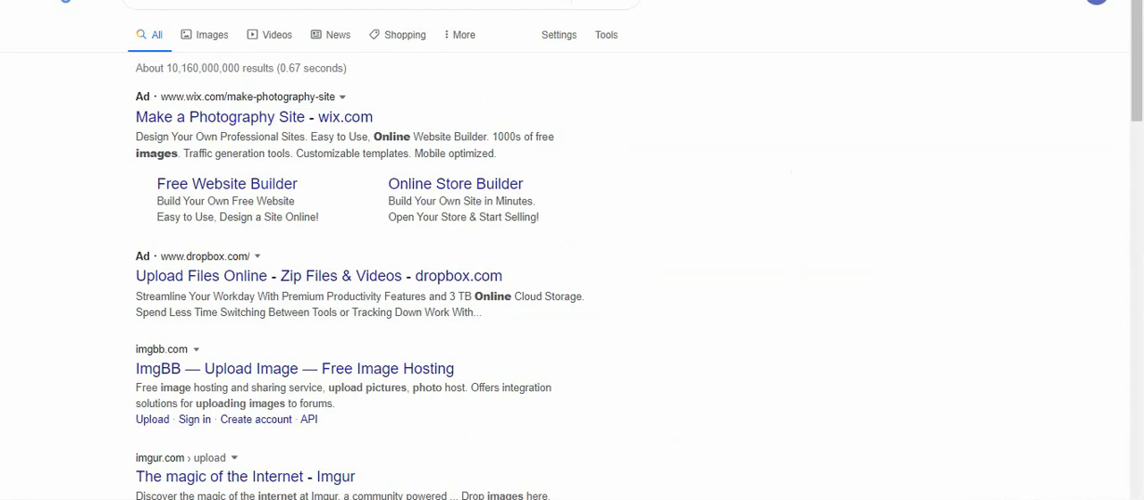
# Open the Imgur upload result and close its upload dialog to reach the Imgur front page
pyautogui.moveTo(1135, 30); pyautogui.dragTo(1140, 89)
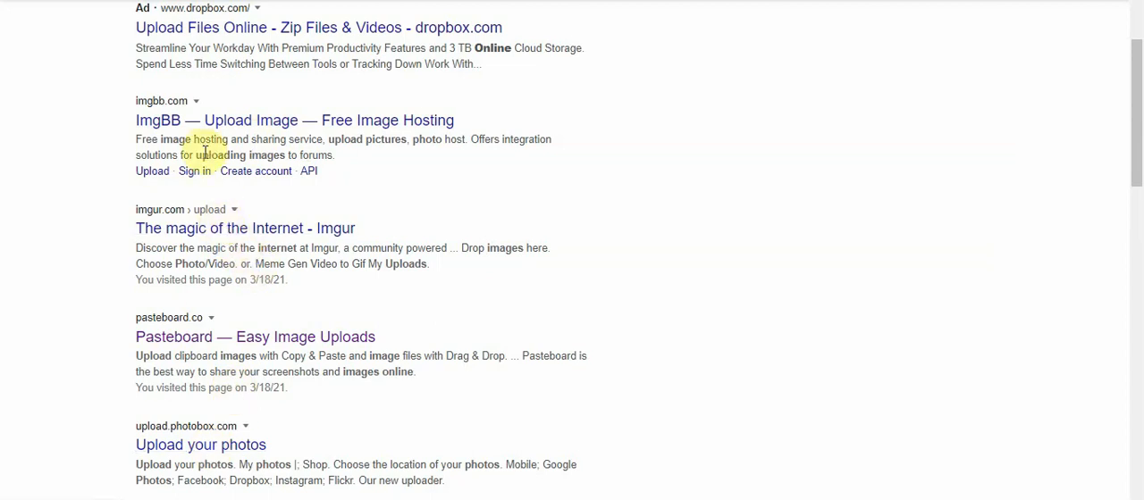
pyautogui.click(232, 231)
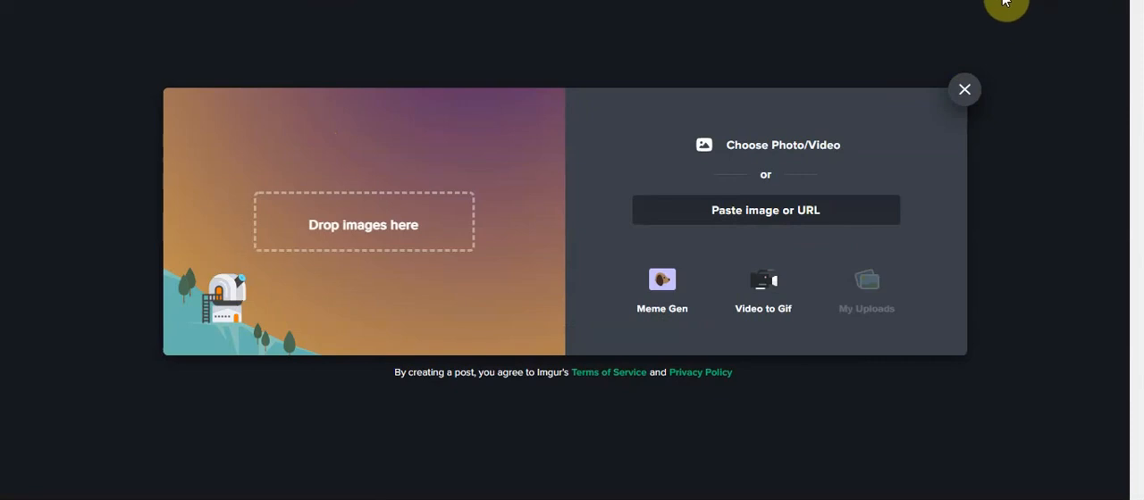
pyautogui.click(967, 89)
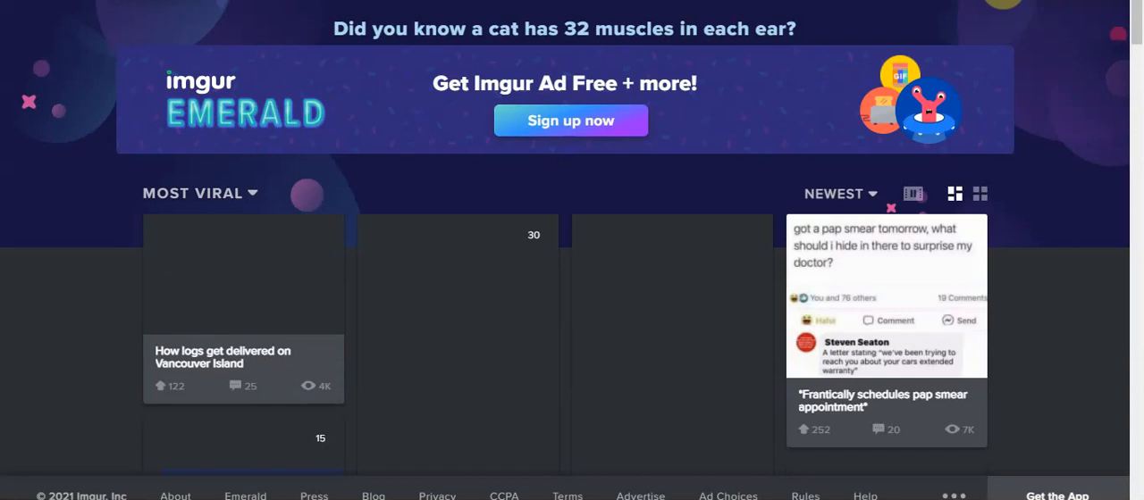
# Sign in to Imgur with an existing Google account and its account password, and dismiss the welcome message
pyautogui.click(997, 0)
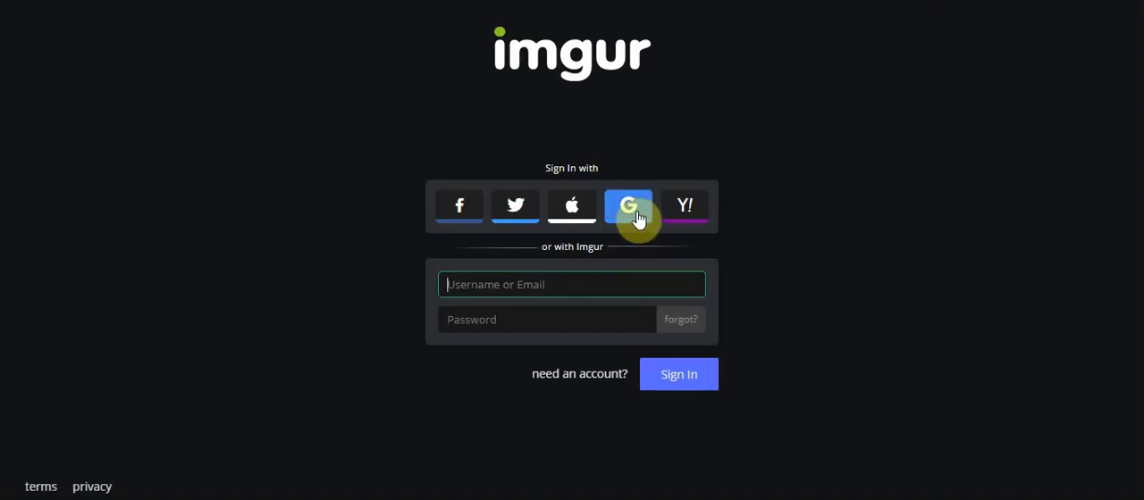
pyautogui.click(636, 212)
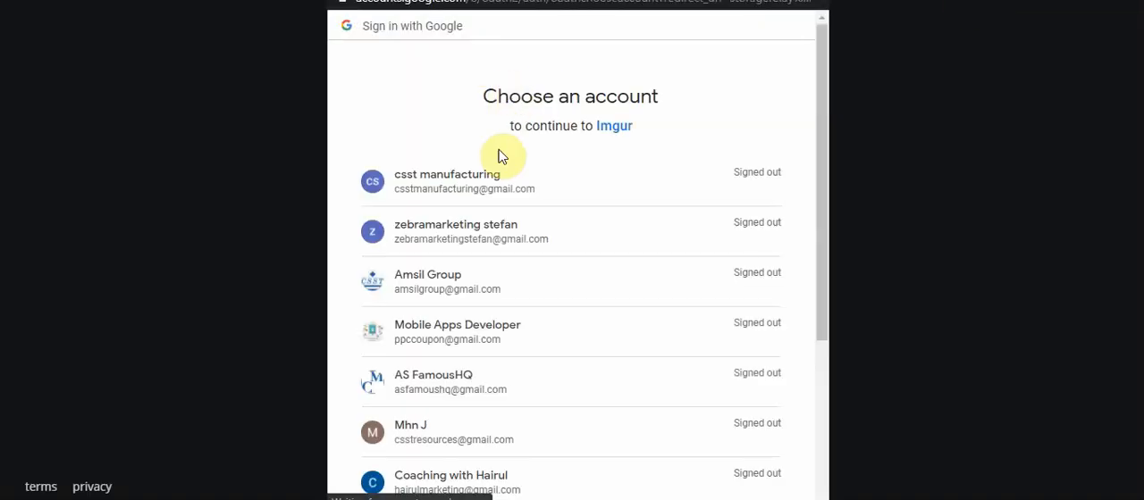
pyautogui.click(483, 344)
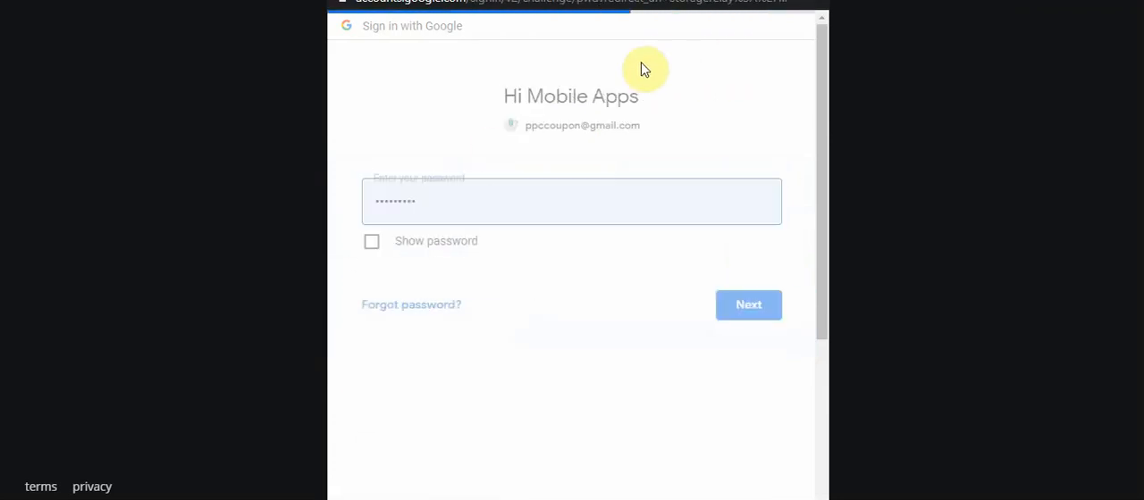
pyautogui.click(785, 311)
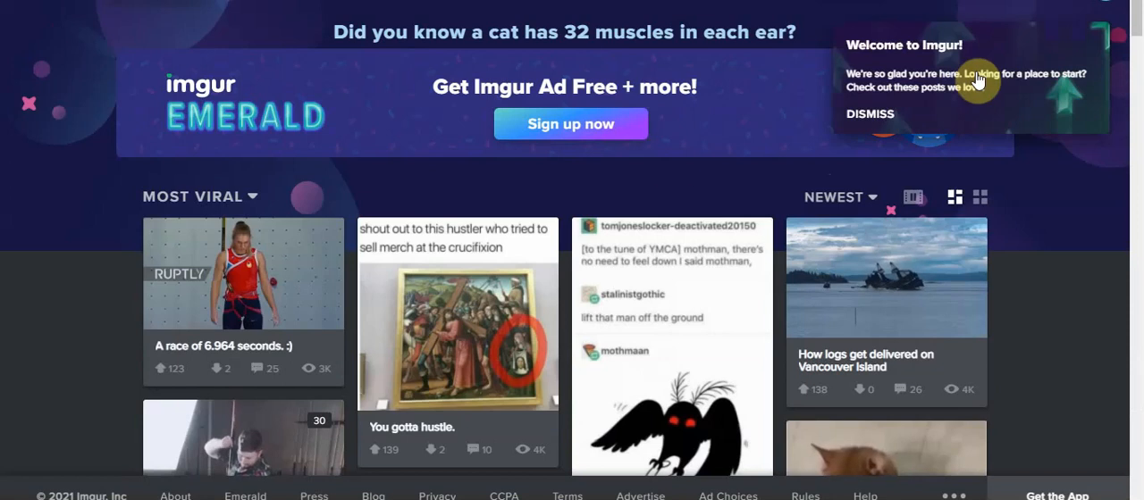
pyautogui.click(880, 117)
pyautogui.moveTo(1133, 45); pyautogui.dragTo(1133, 8)
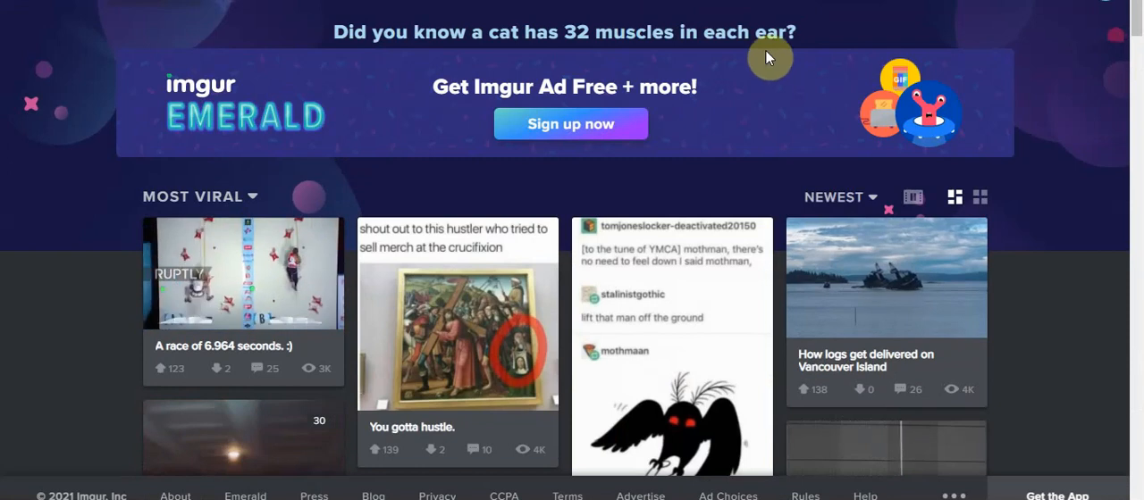
pyautogui.scroll(-2, 1136, 51)
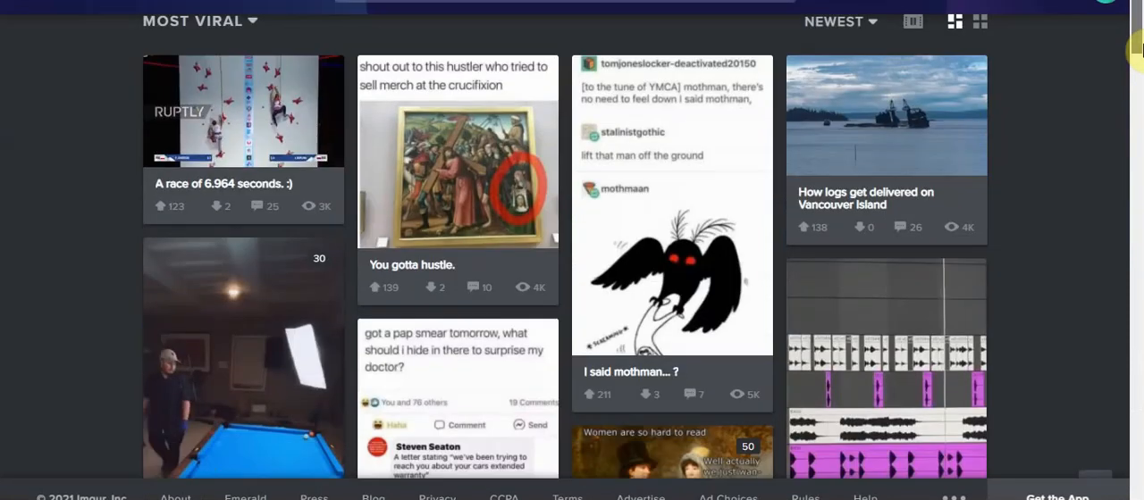
pyautogui.scroll(-6, 1135, 51)
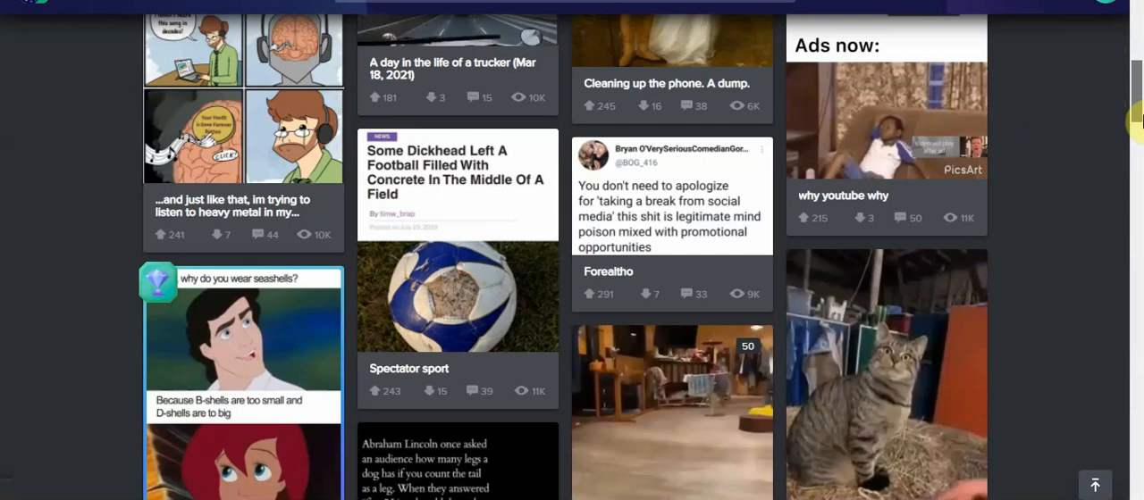
pyautogui.moveTo(1143, 123); pyautogui.dragTo(1133, 9)
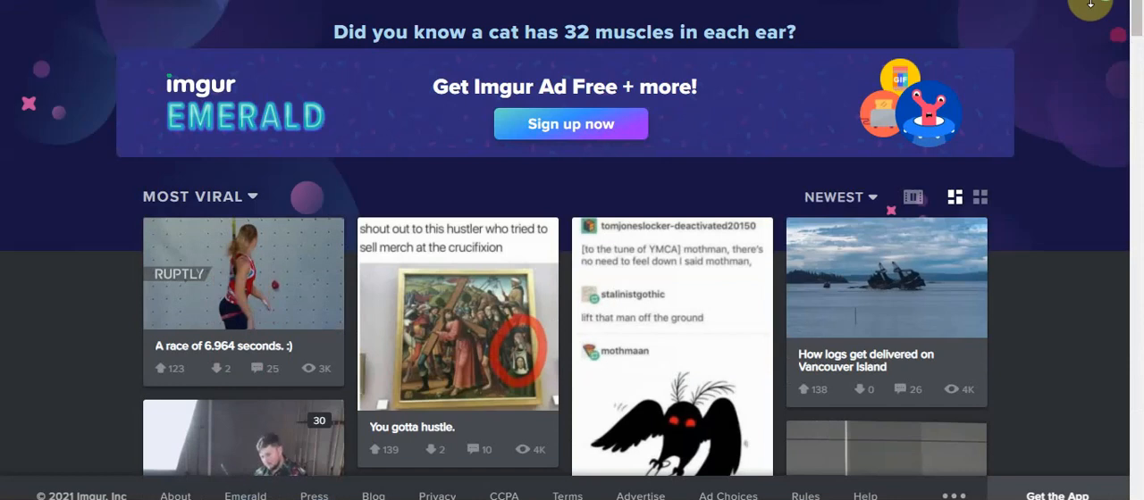
pyautogui.click(1106, 4)
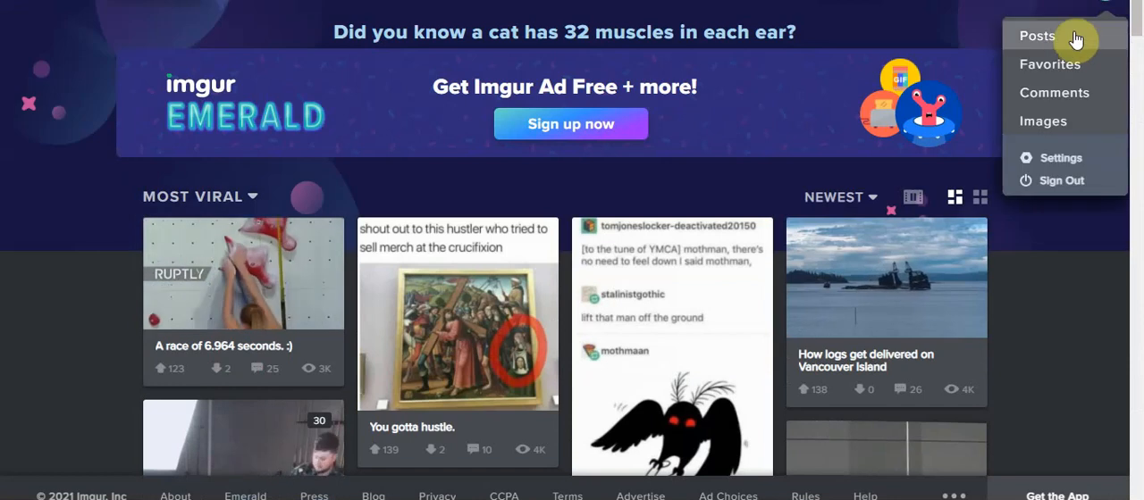
pyautogui.click(1045, 115)
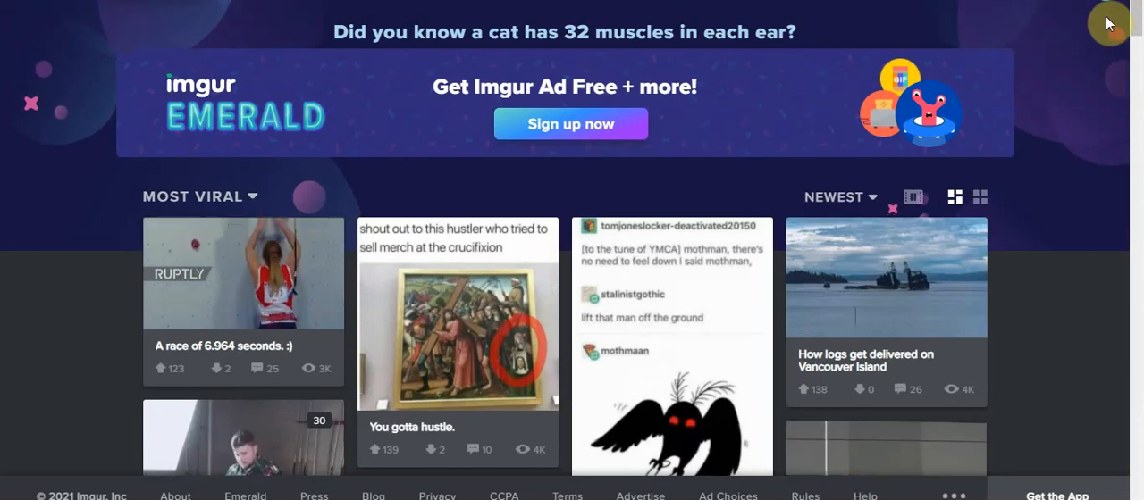
pyautogui.scroll(-1, 1138, 40)
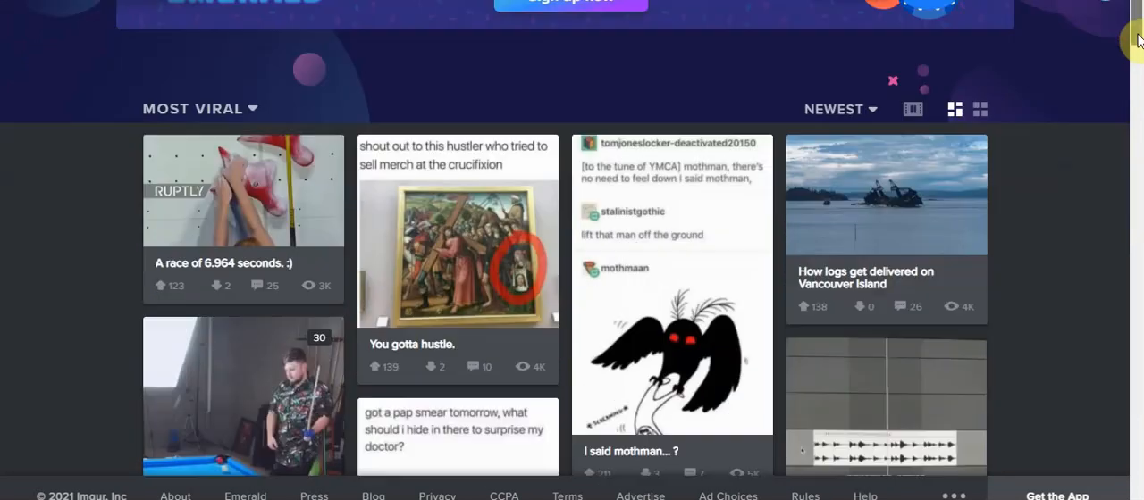
pyautogui.scroll(1, 1028, 39)
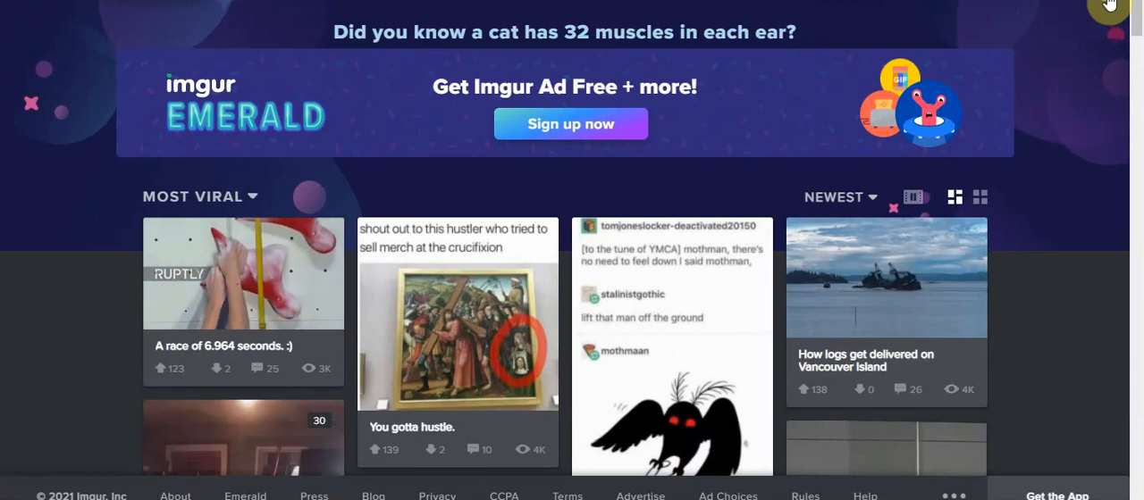
# Go to the Imgur account's Images page and upload "Untitled design (1).png" from the Downloads folder
pyautogui.click(1108, 5)
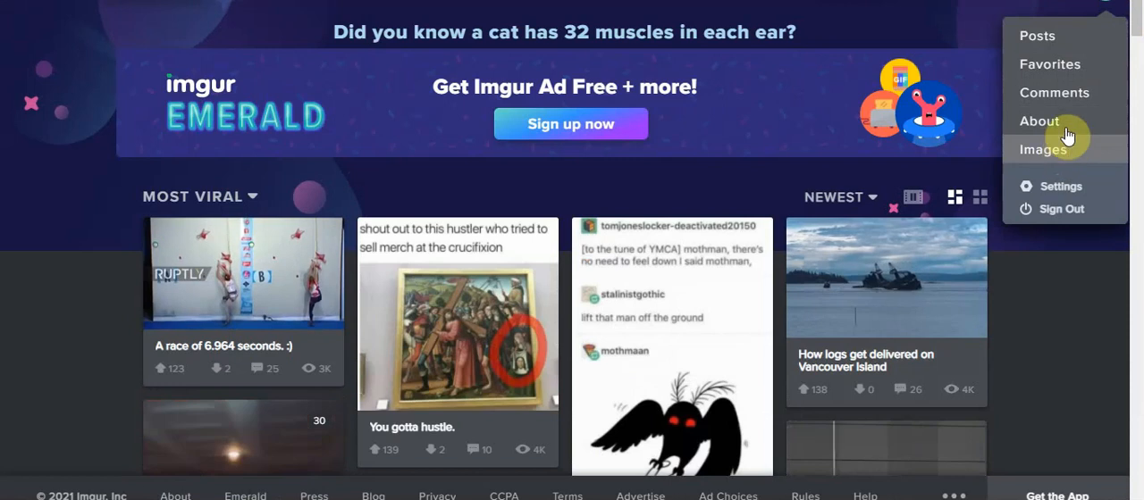
pyautogui.click(1042, 152)
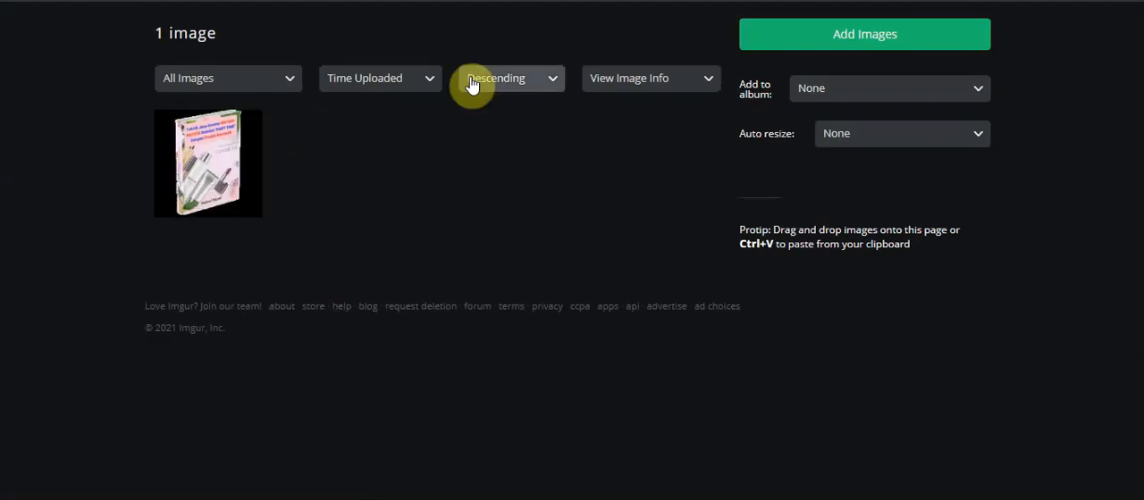
pyautogui.click(849, 41)
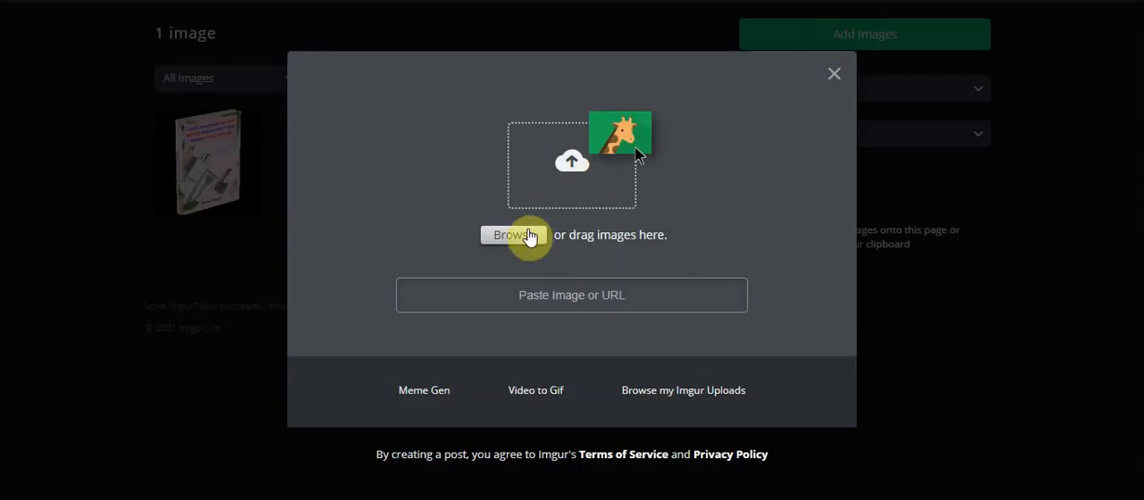
pyautogui.click(523, 161)
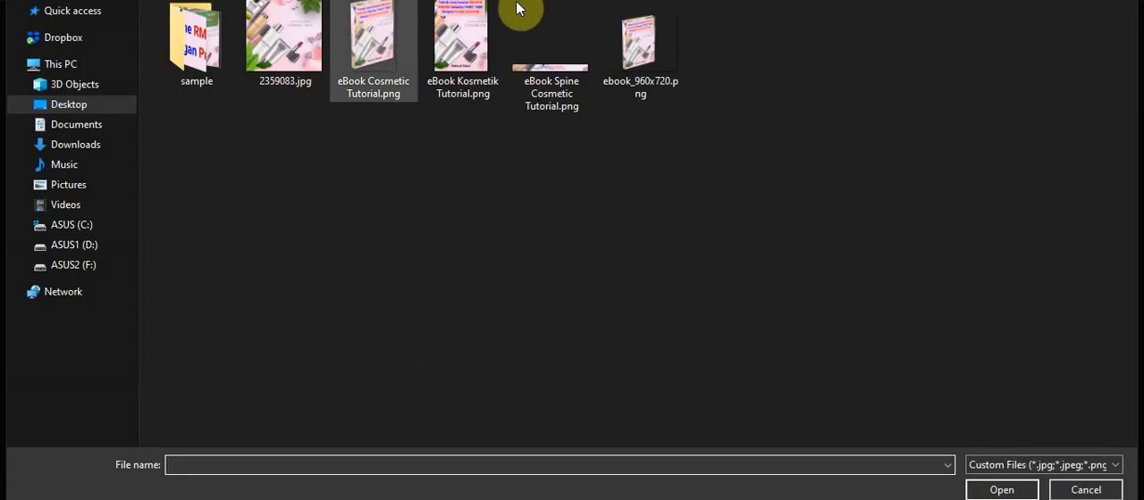
pyautogui.click(72, 105)
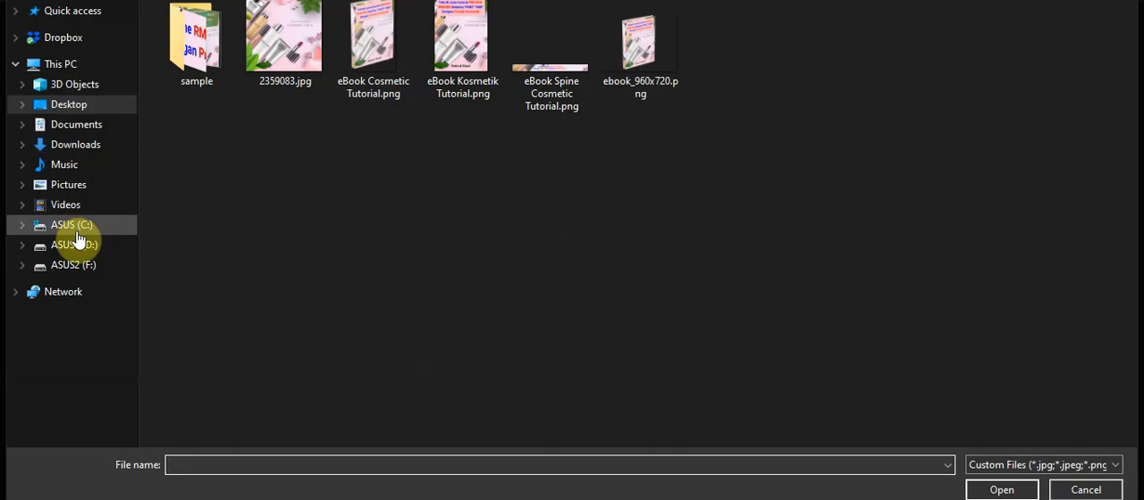
pyautogui.click(87, 145)
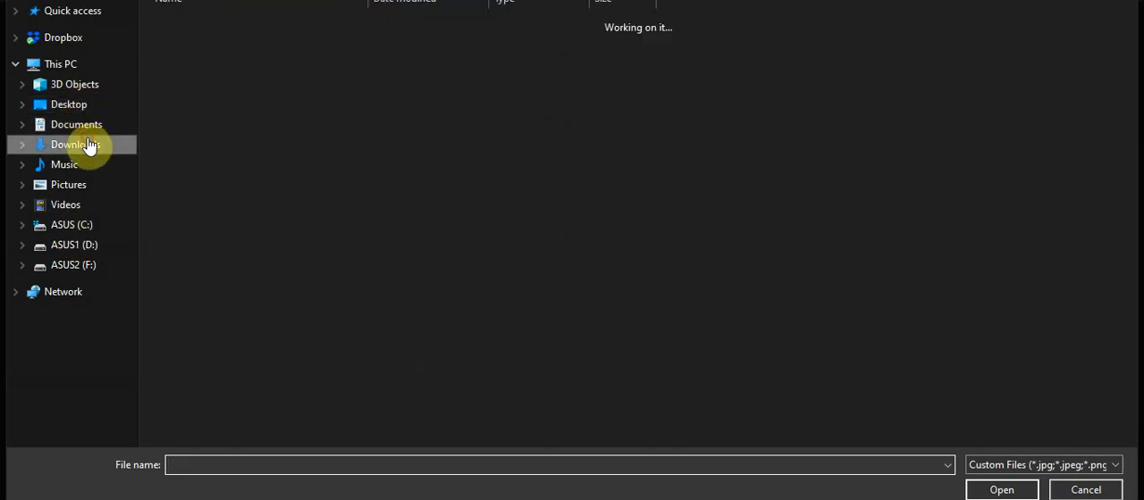
pyautogui.click(227, 45)
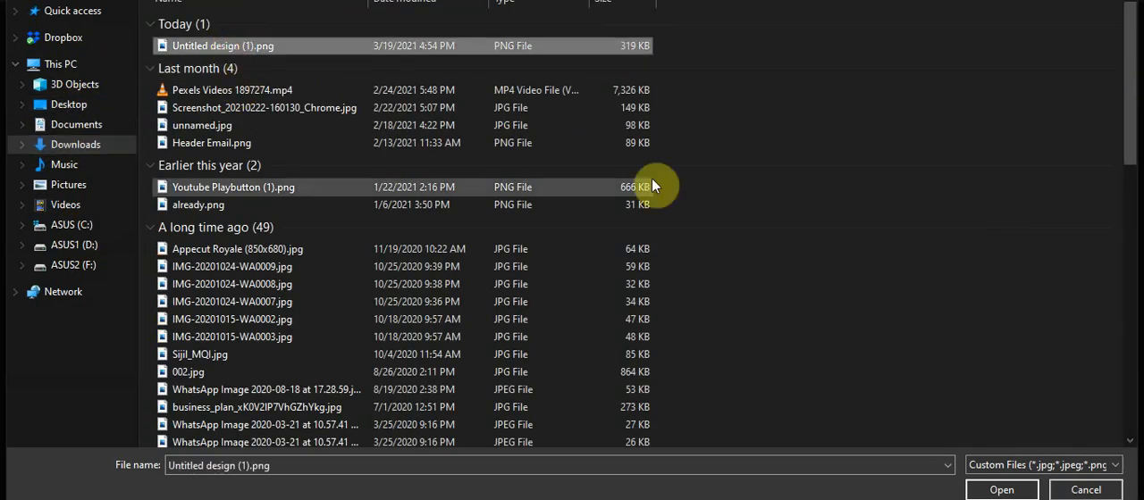
pyautogui.click(1001, 491)
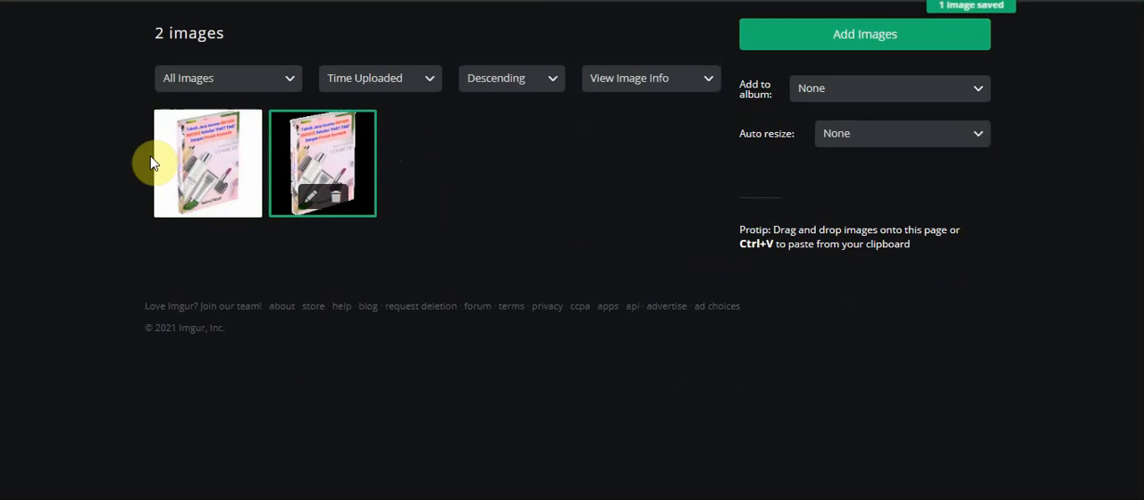
# Open the newly uploaded white-background eBook image on Imgur and copy its direct link
pyautogui.moveTo(173, 198)
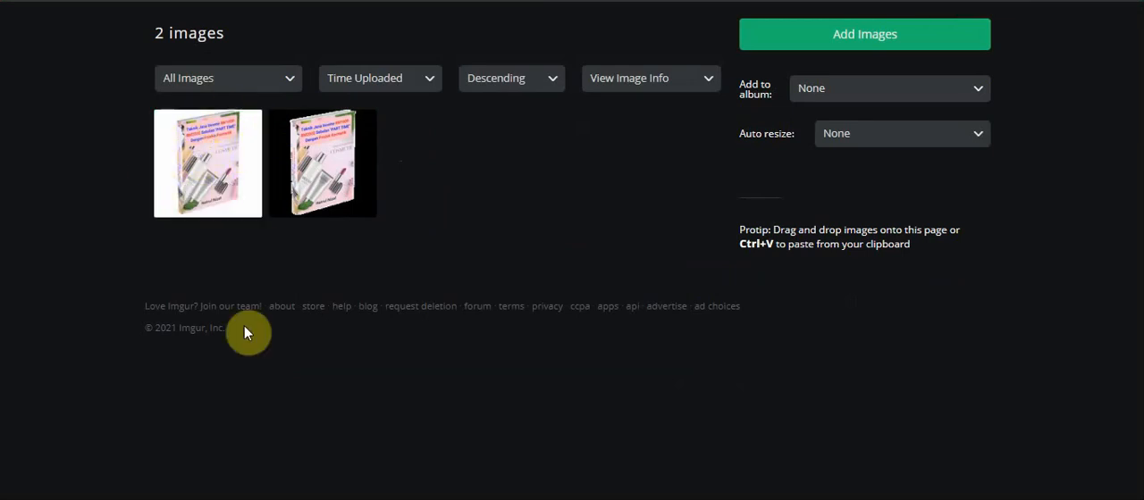
pyautogui.moveTo(232, 136)
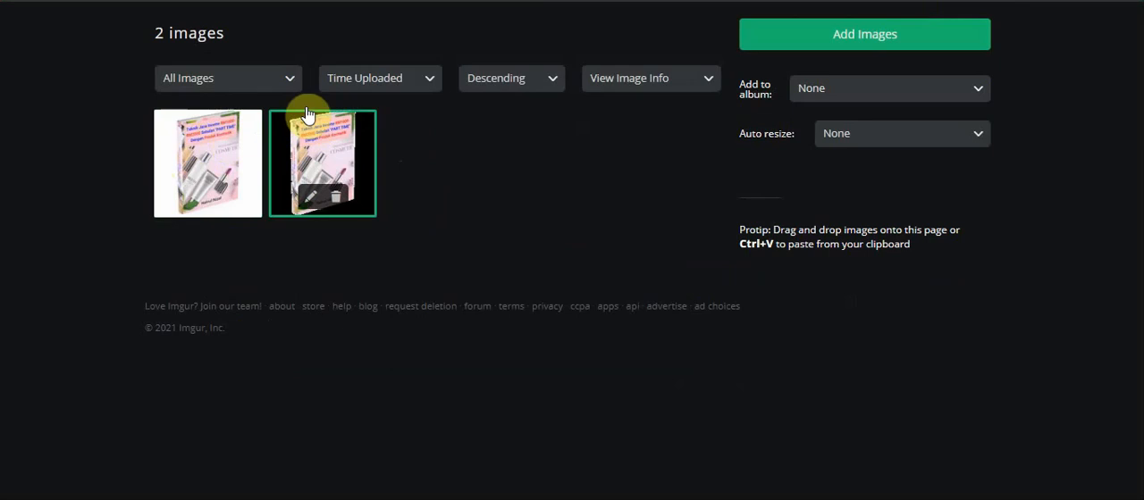
pyautogui.click(208, 157)
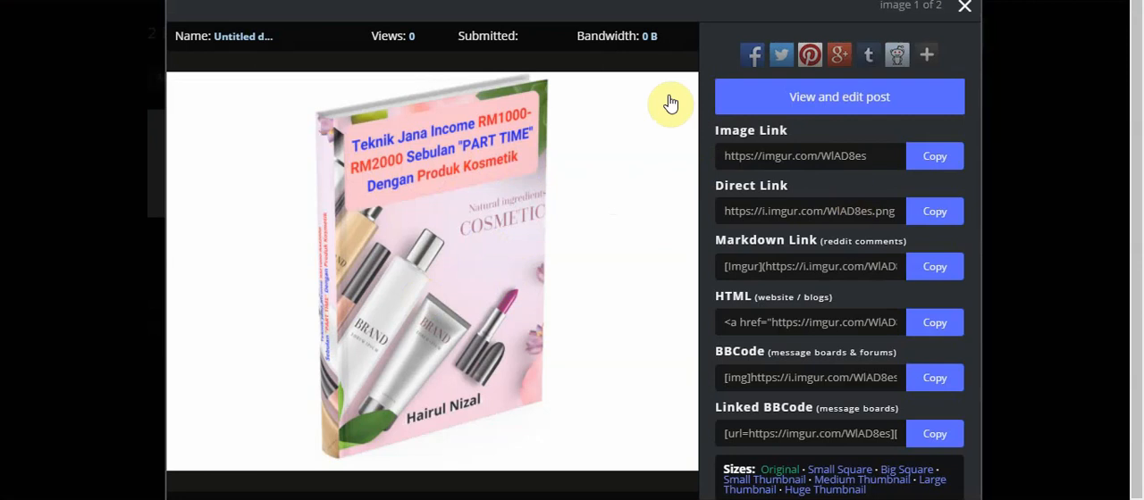
pyautogui.click(782, 219)
pyautogui.moveTo(793, 186); pyautogui.dragTo(715, 195)
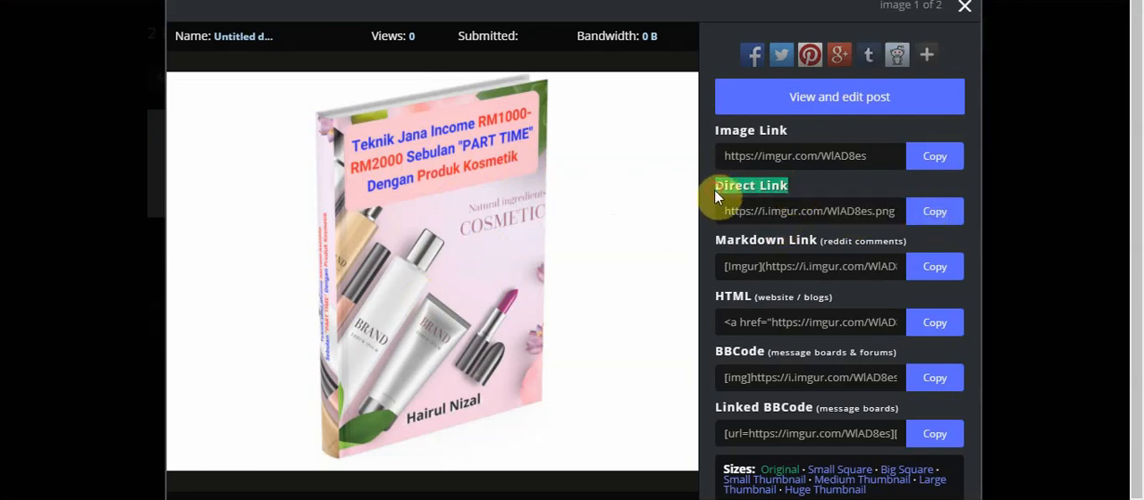
pyautogui.click(934, 212)
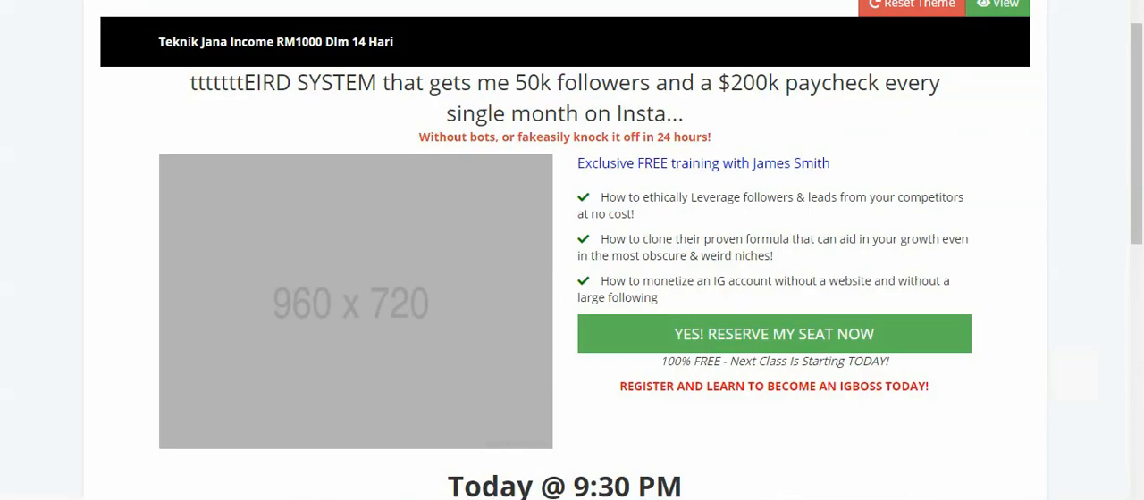
pyautogui.click(486, 191)
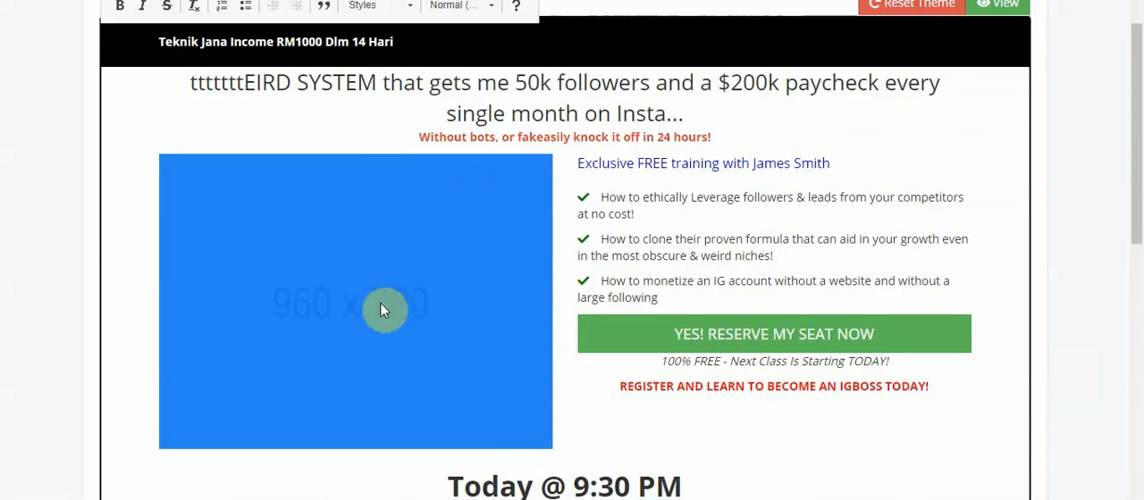
pyautogui.rightClick(373, 198)
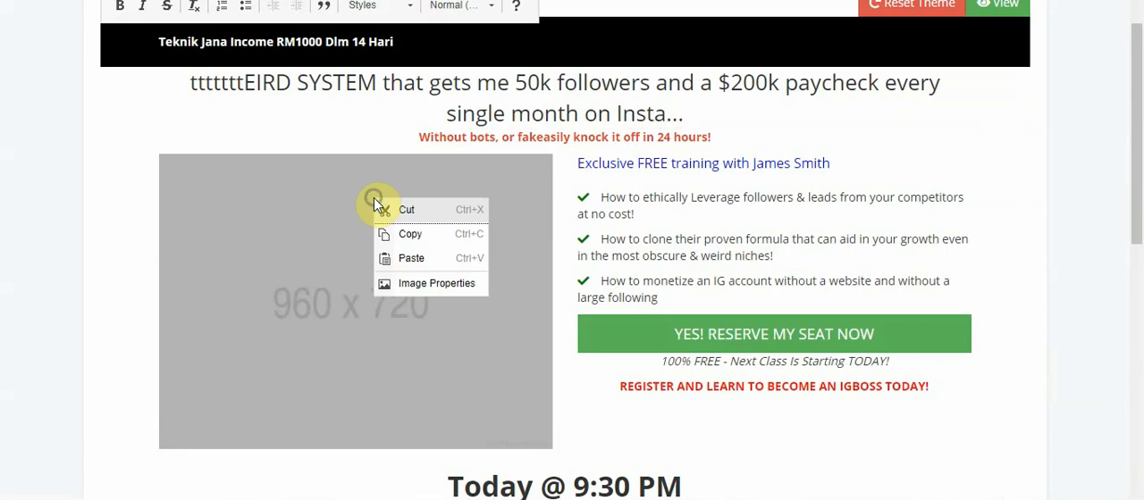
pyautogui.click(426, 284)
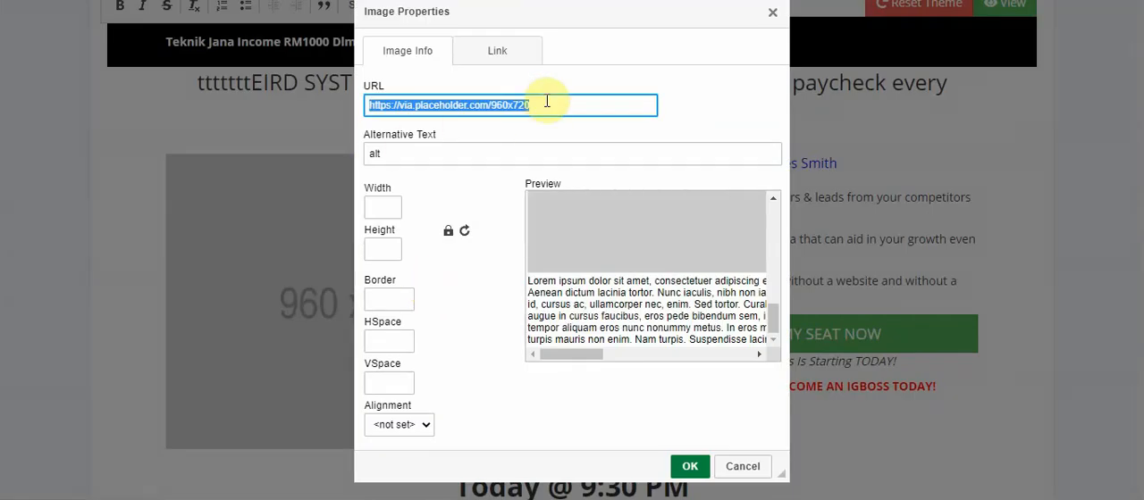
pyautogui.press('BackSpace')
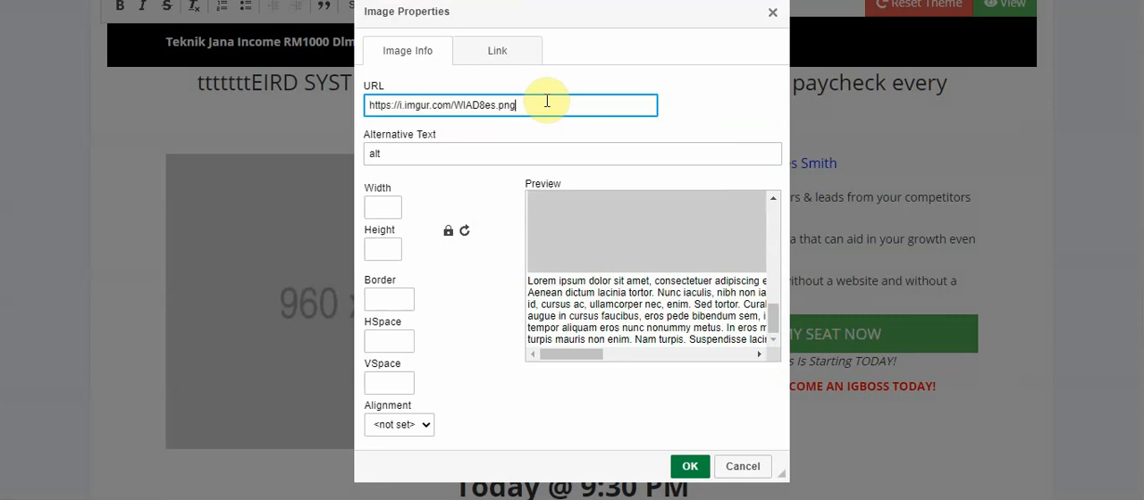
pyautogui.click(581, 220)
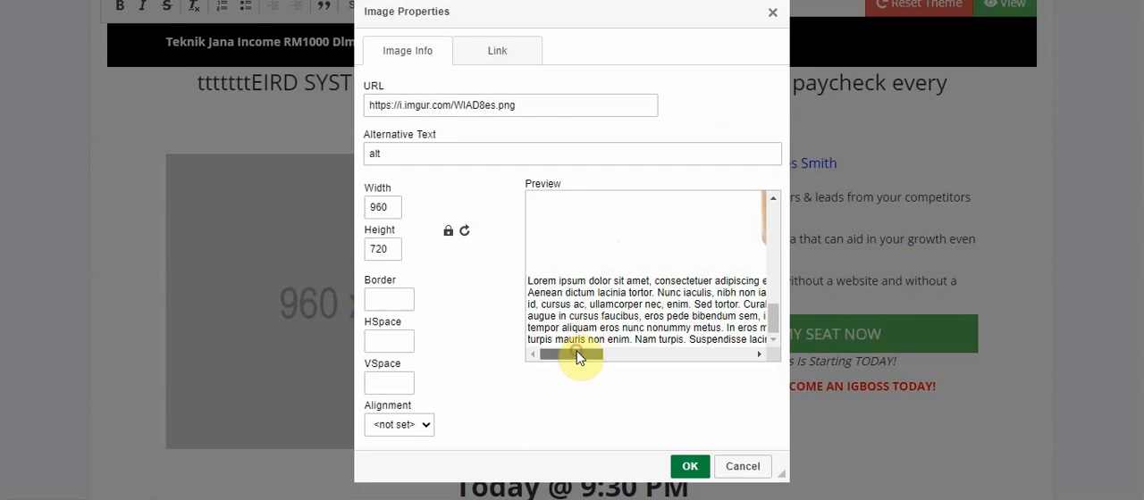
# Check the eBook image in the properties preview, look at its link settings, and apply the image change
pyautogui.moveTo(576, 353); pyautogui.dragTo(633, 353)
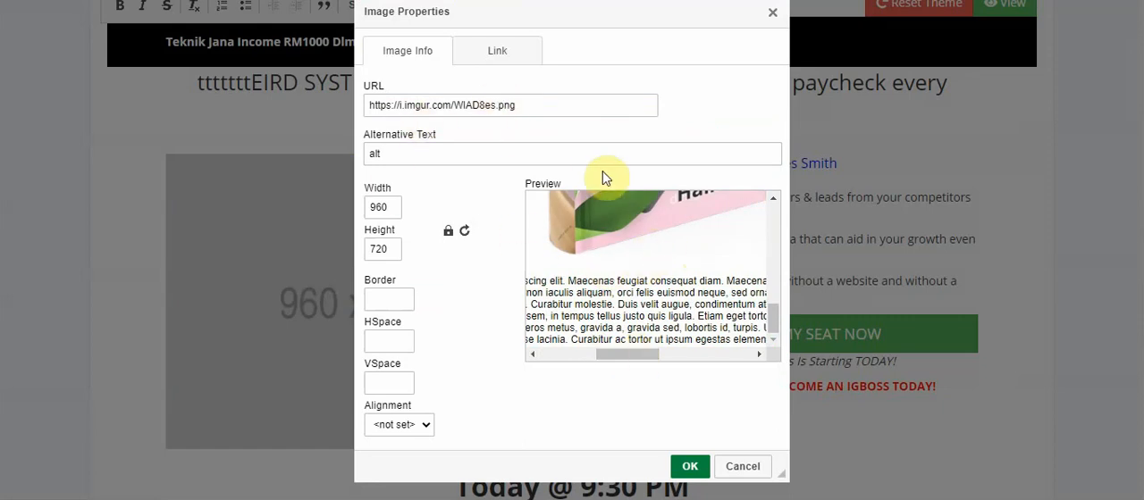
pyautogui.moveTo(577, 184); pyautogui.dragTo(520, 180)
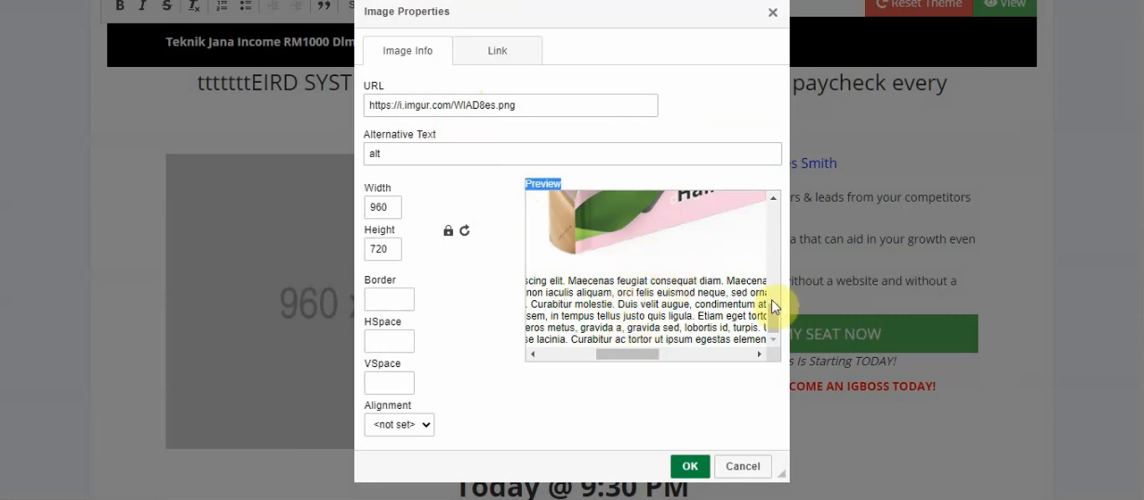
pyautogui.moveTo(771, 318); pyautogui.dragTo(764, 222)
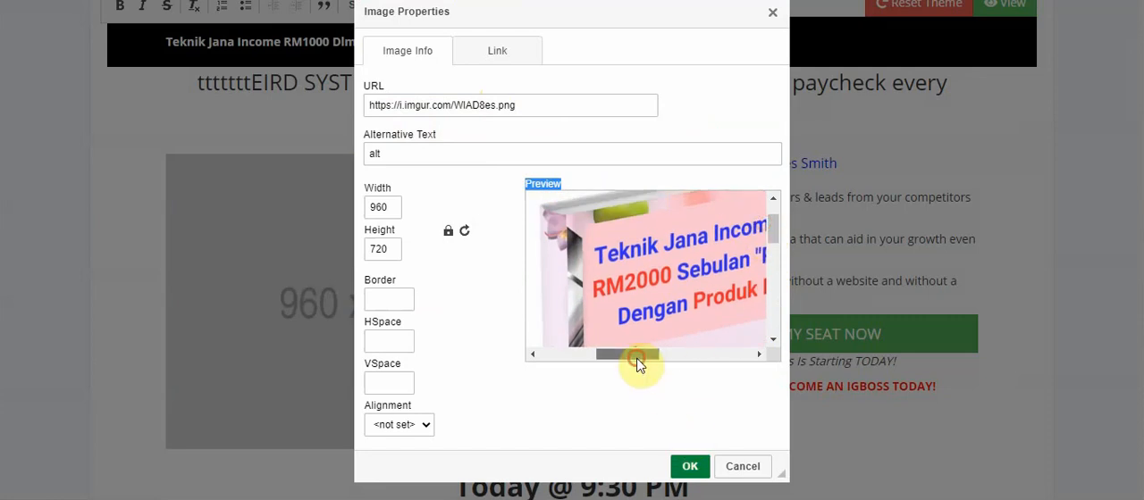
pyautogui.moveTo(638, 357); pyautogui.dragTo(687, 358)
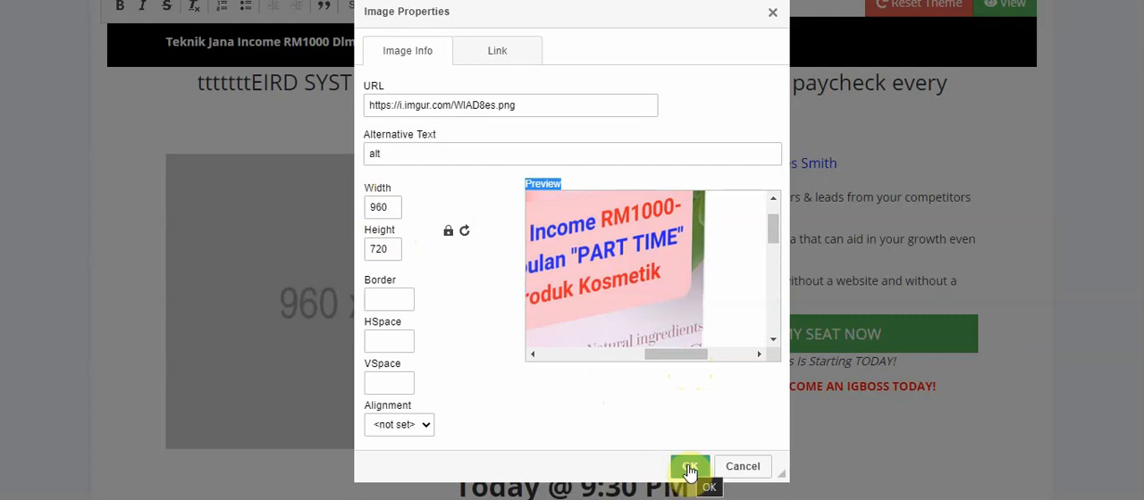
pyautogui.click(501, 50)
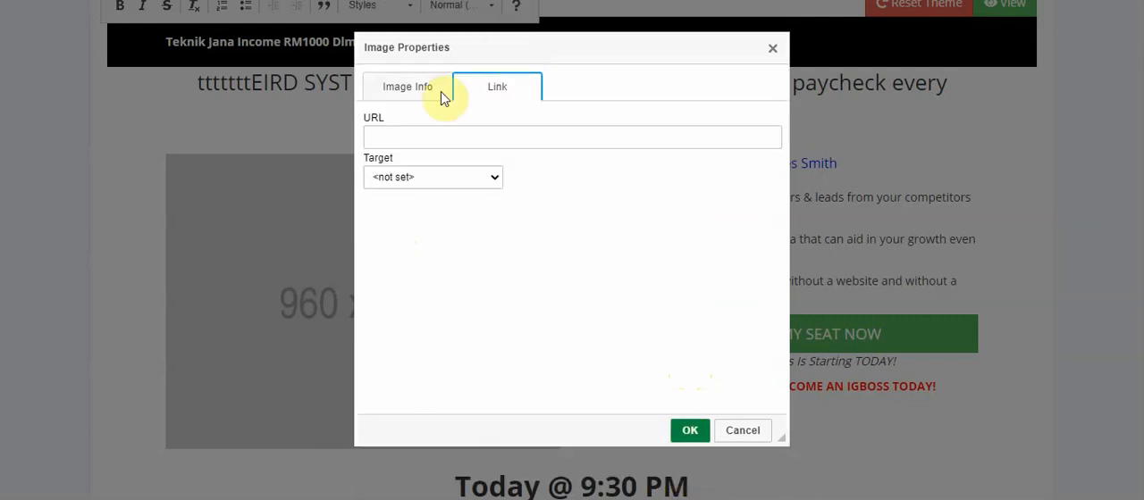
pyautogui.click(420, 85)
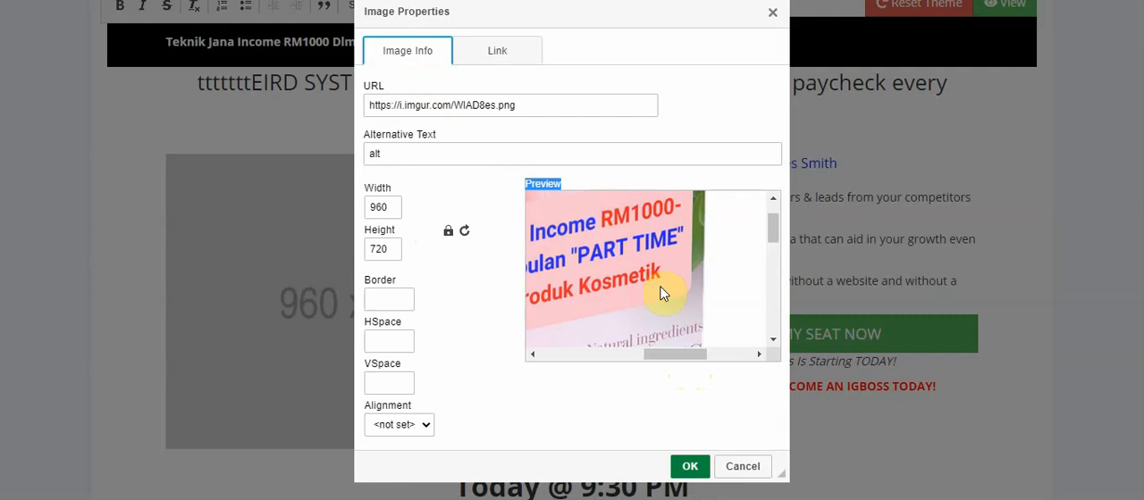
pyautogui.click(690, 468)
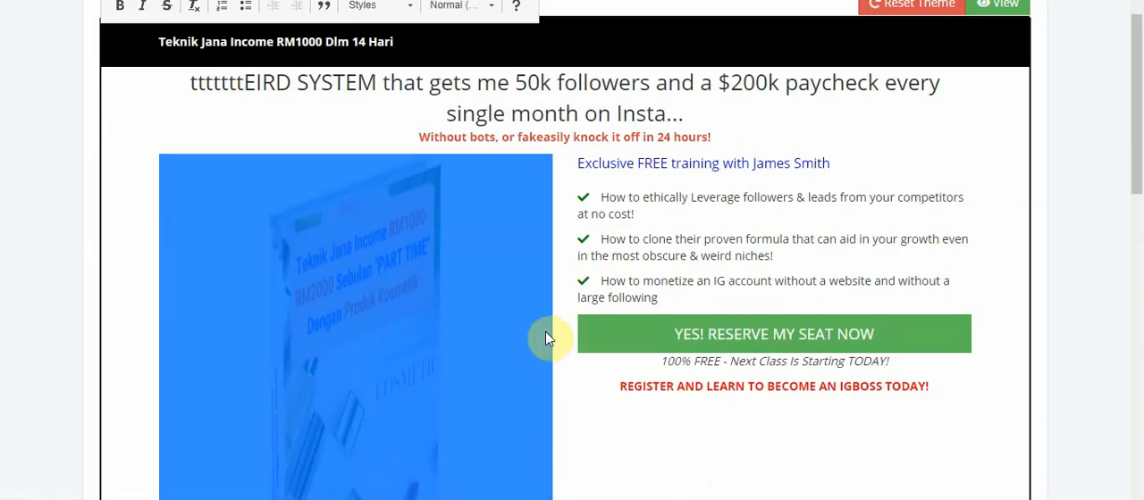
# Inspect the inserted eBook image on the theme page and delete it
pyautogui.click(570, 299)
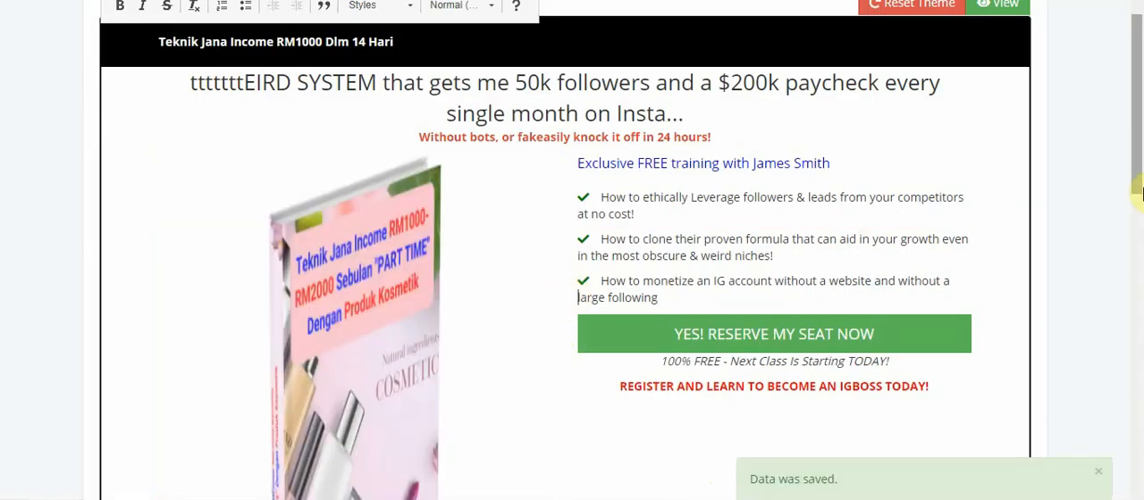
pyautogui.moveTo(1137, 179); pyautogui.dragTo(1138, 217)
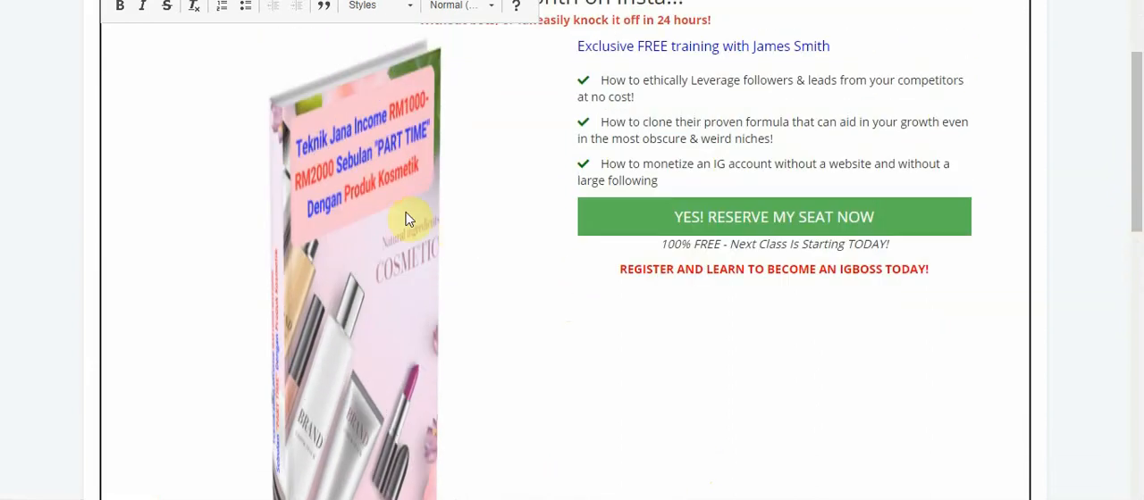
pyautogui.click(390, 209)
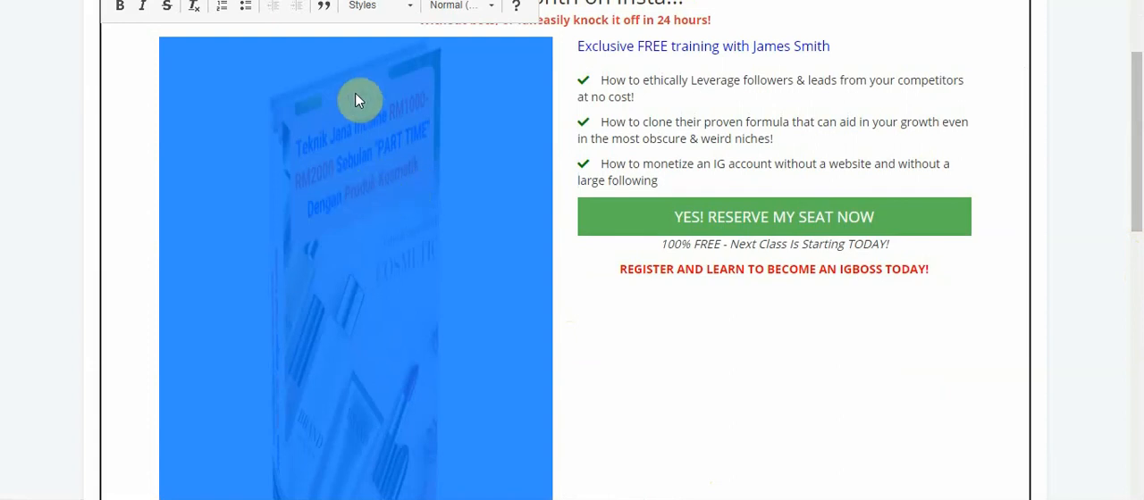
pyautogui.press('Delete')
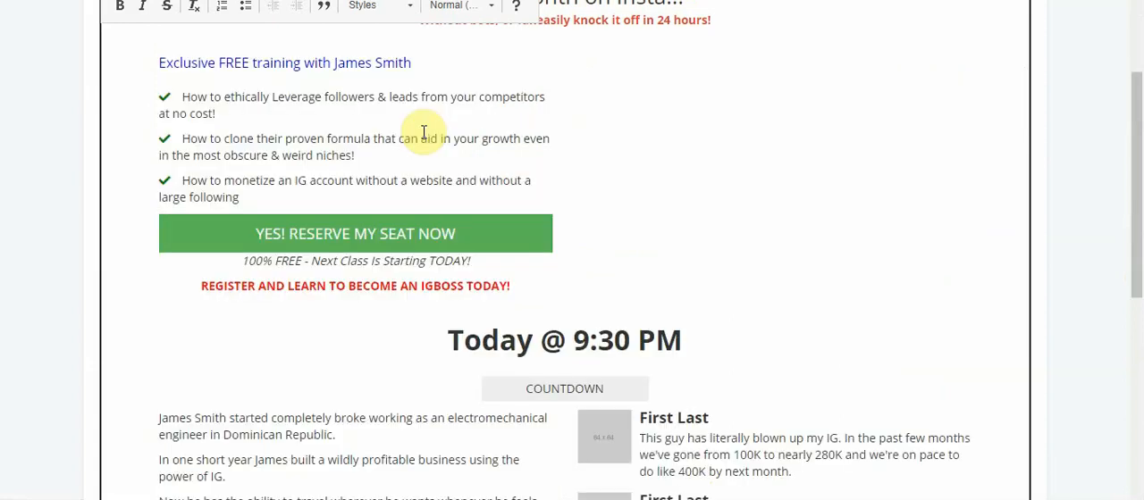
# Reset the theme of the "Bisnes Produk Kurus" widget to its default content and confirm
pyautogui.moveTo(1136, 217); pyautogui.dragTo(1138, 129)
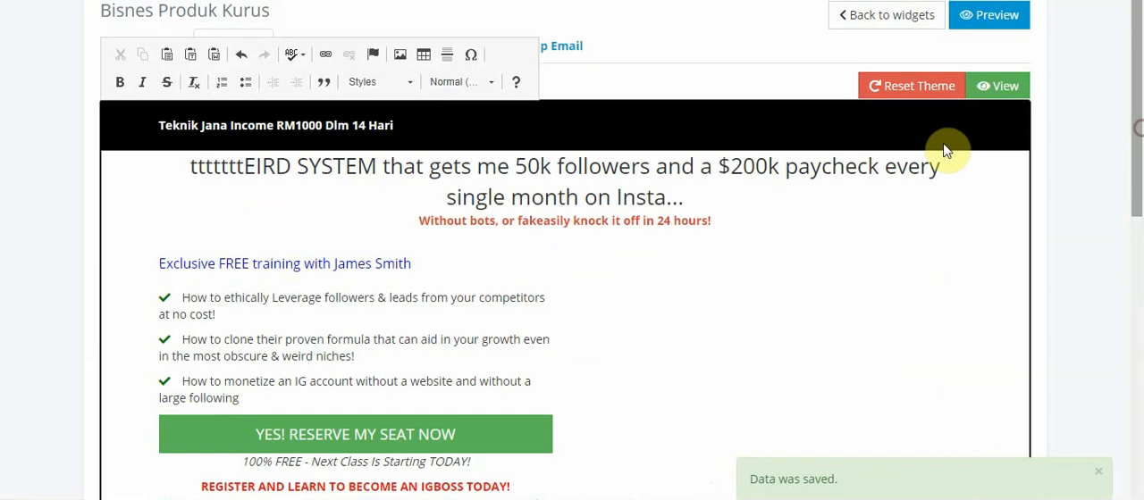
pyautogui.click(899, 93)
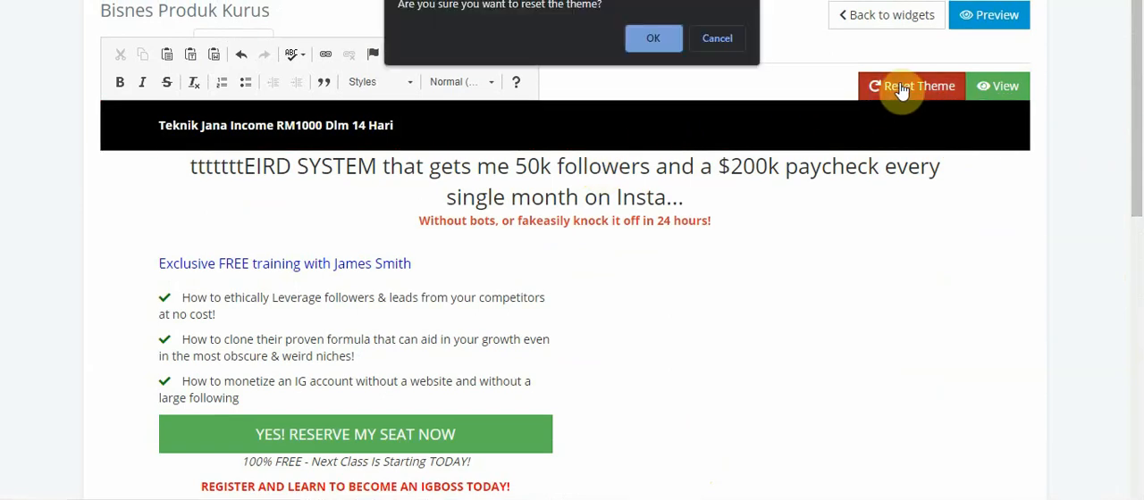
pyautogui.click(655, 36)
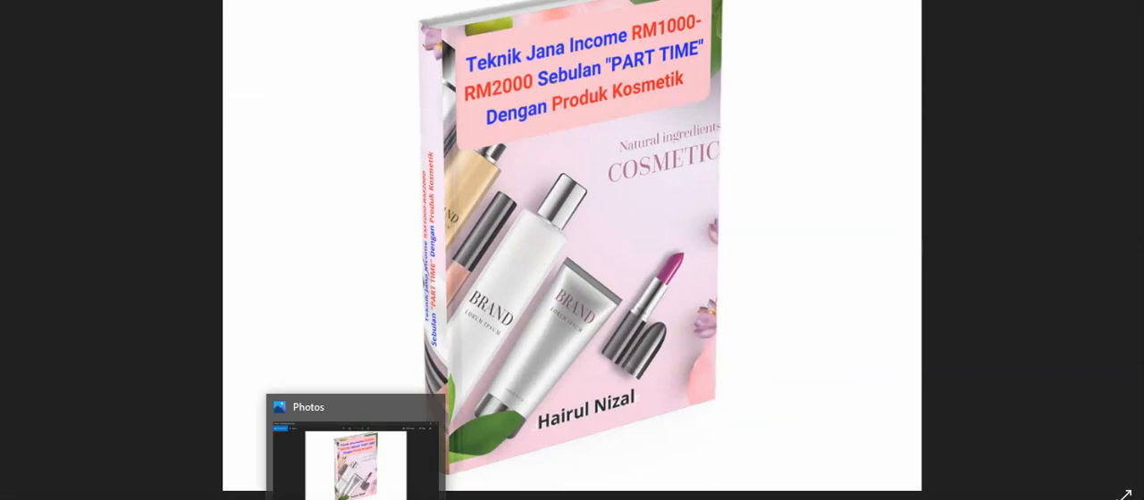
# Return to the theme editor and replace the 960 x 720 placeholder's image URL with the copied Imgur link of the eBook image
pyautogui.click(354, 499)
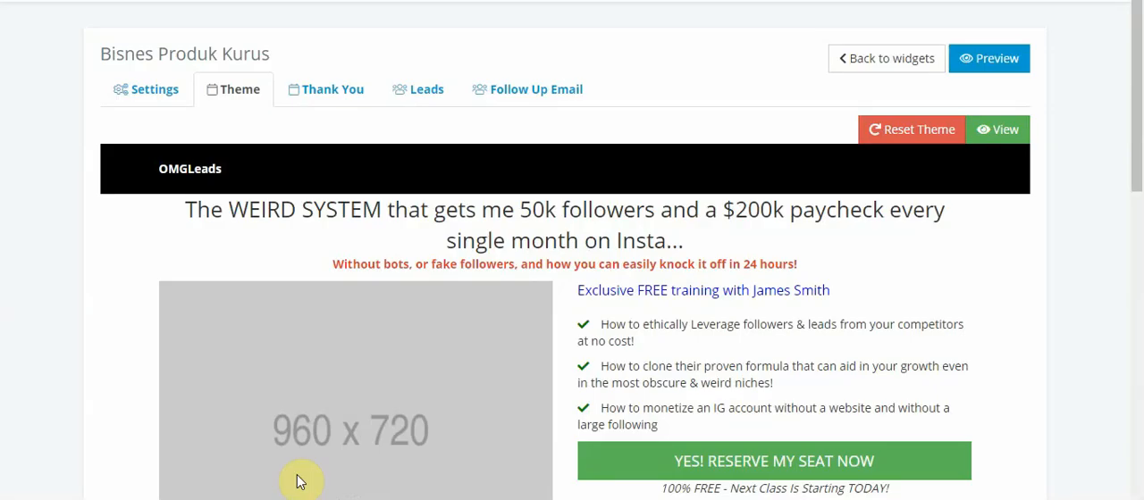
pyautogui.click(391, 387)
pyautogui.rightClick(390, 385)
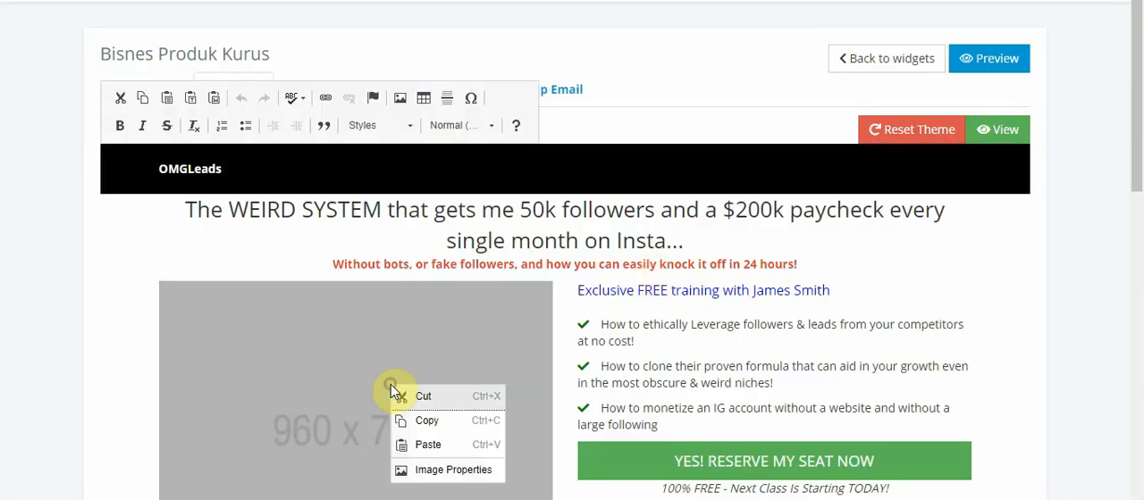
pyautogui.click(440, 472)
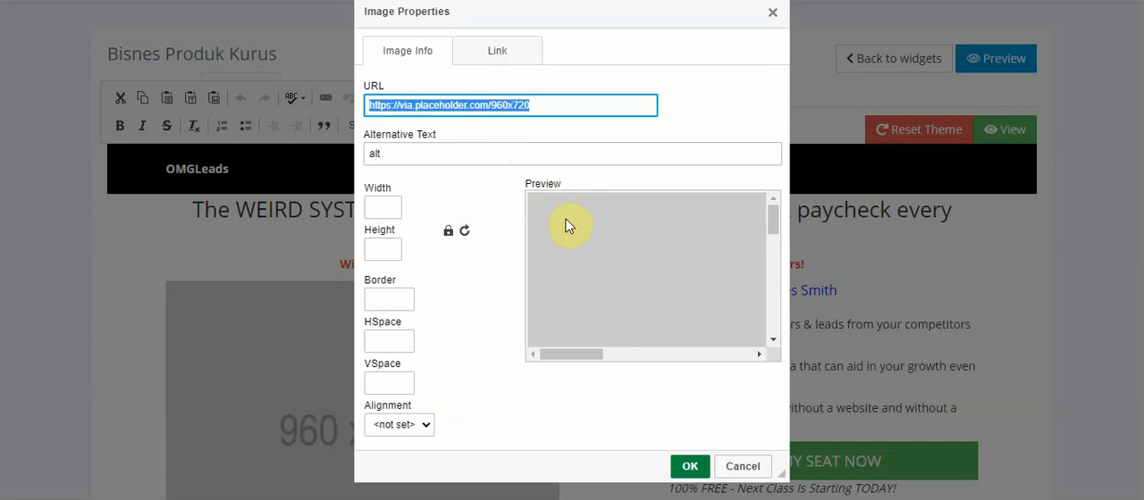
pyautogui.click(500, 51)
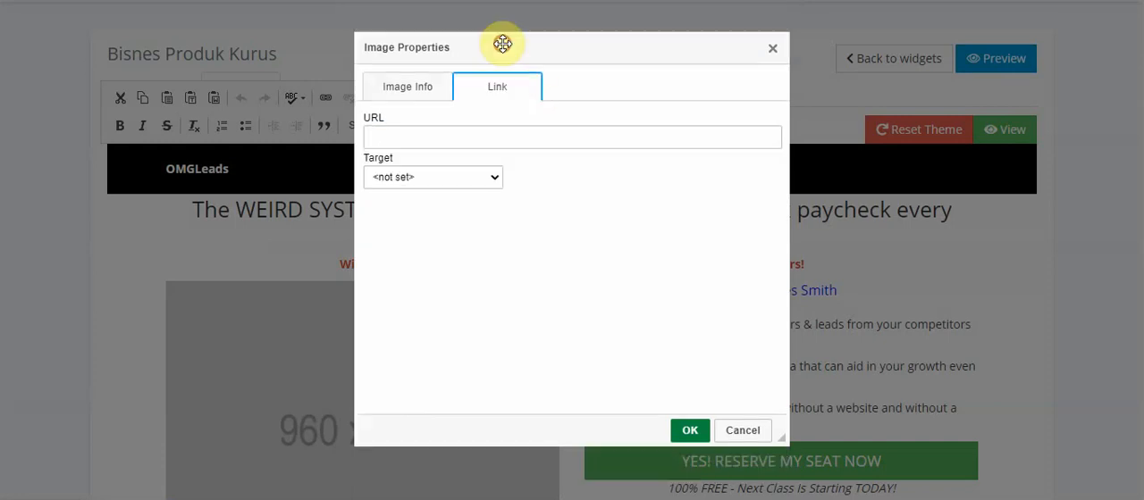
pyautogui.click(421, 87)
pyautogui.tripleClick(541, 109)
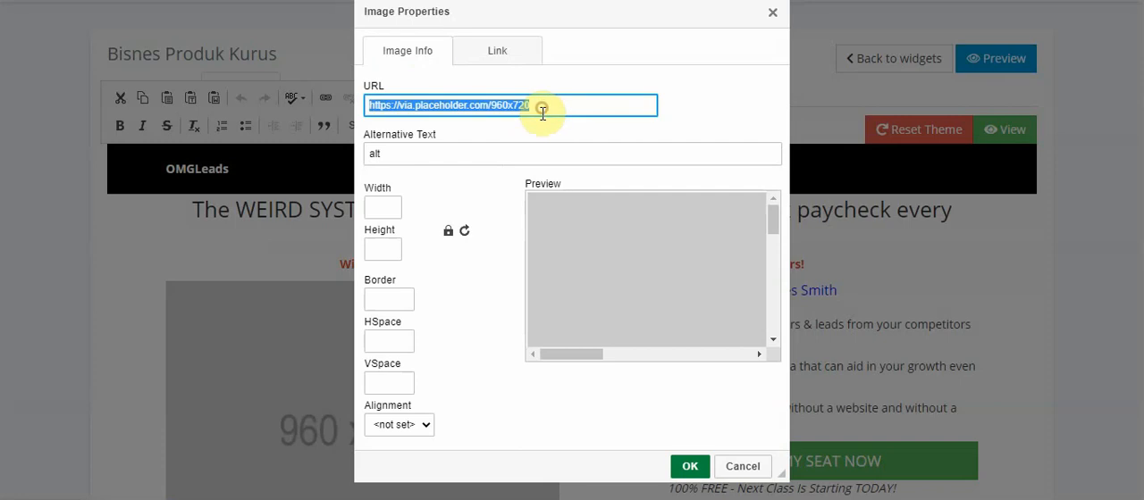
pyautogui.write('https://i.imgur.com/WIAD8es.png')
pyautogui.press('Return')
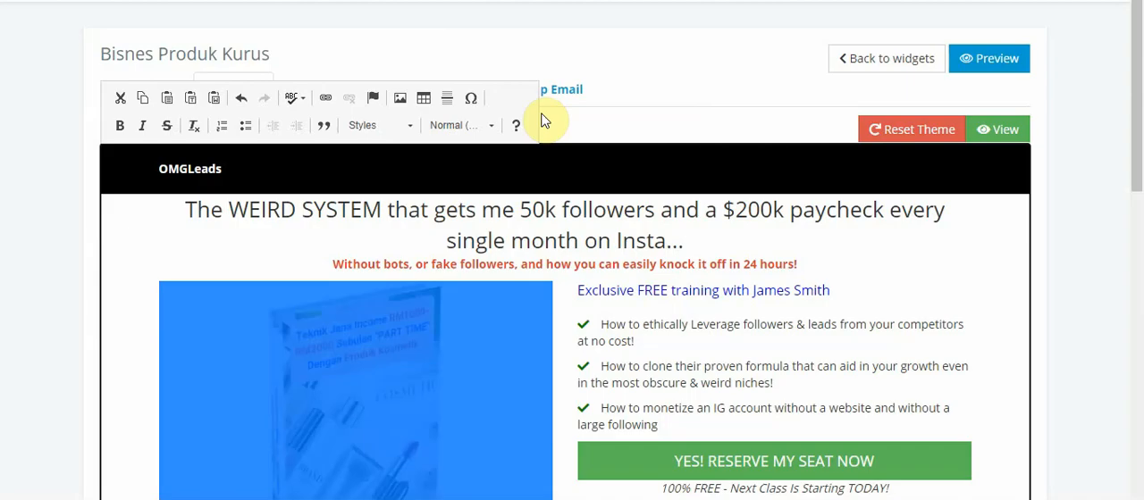
# Save the theme change and inspect the inserted eBook image on the theme page
pyautogui.click(999, 134)
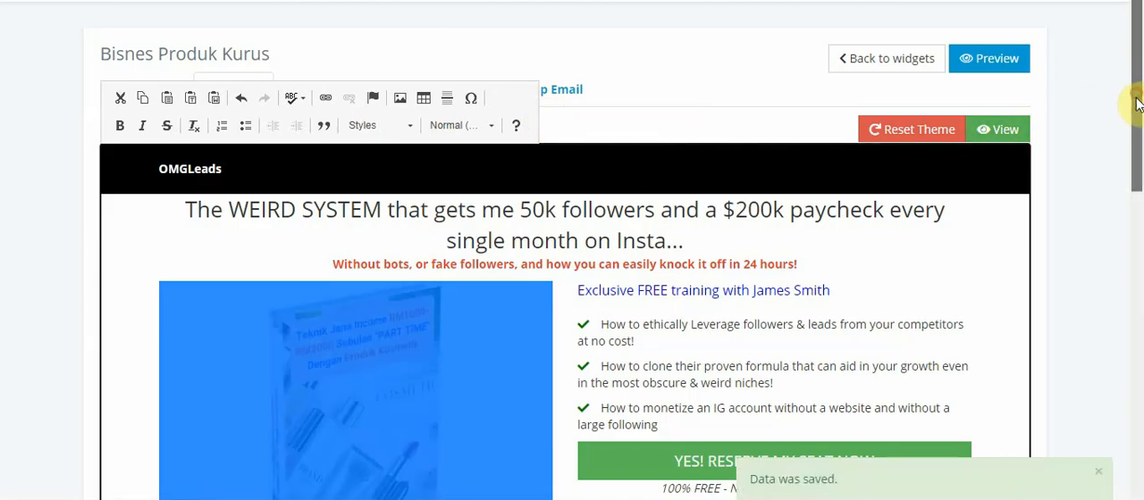
pyautogui.moveTo(1141, 95); pyautogui.dragTo(1132, 143)
pyautogui.click(562, 403)
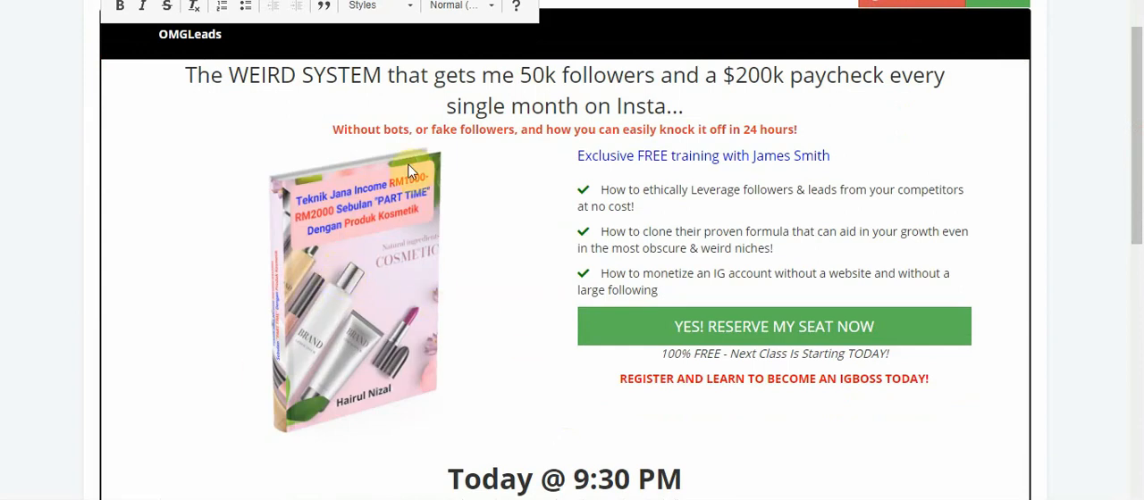
pyautogui.click(214, 214)
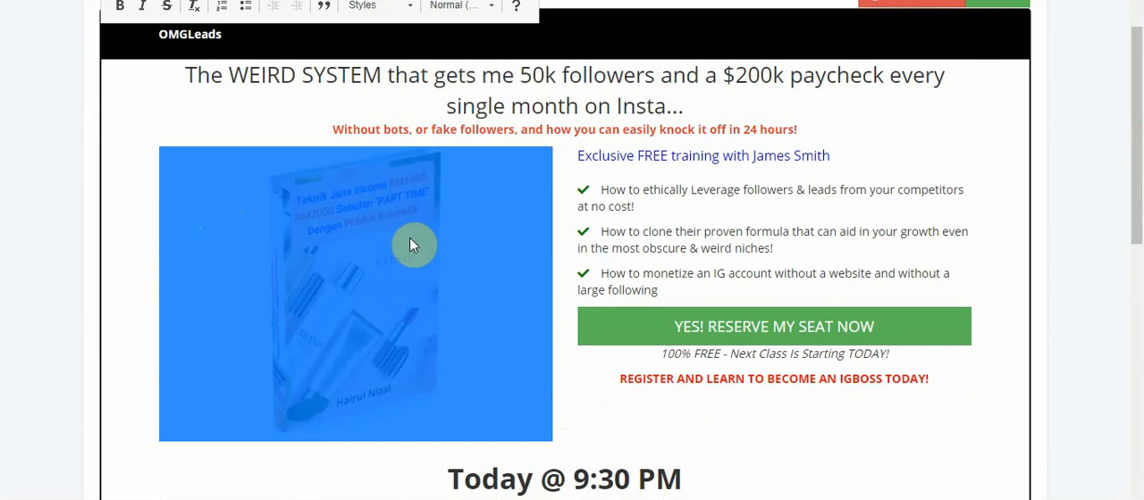
pyautogui.click(577, 377)
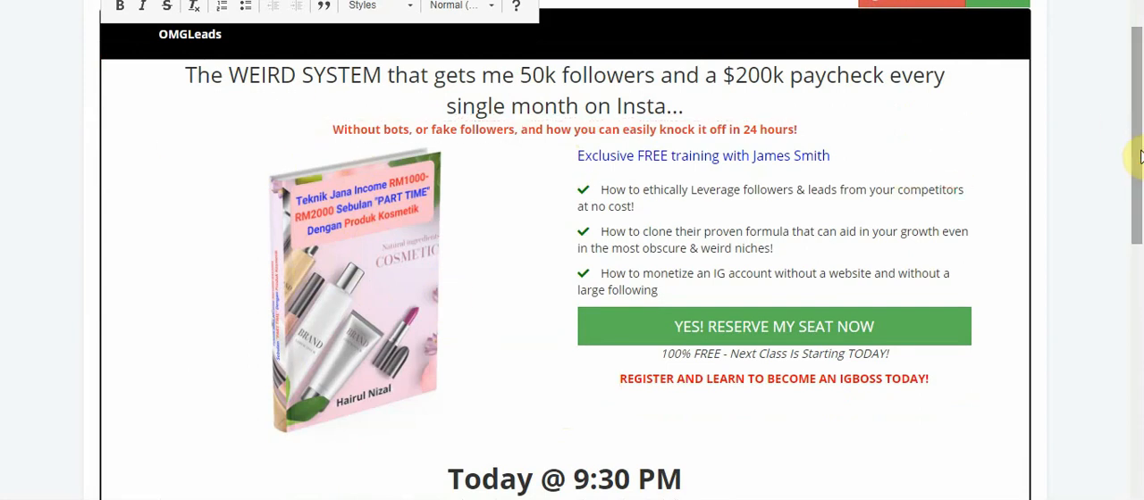
pyautogui.moveTo(1139, 153)
pyautogui.mouseDown()
pyautogui.moveTo(1139, 225)
pyautogui.moveTo(1139, 139)
pyautogui.mouseUp()
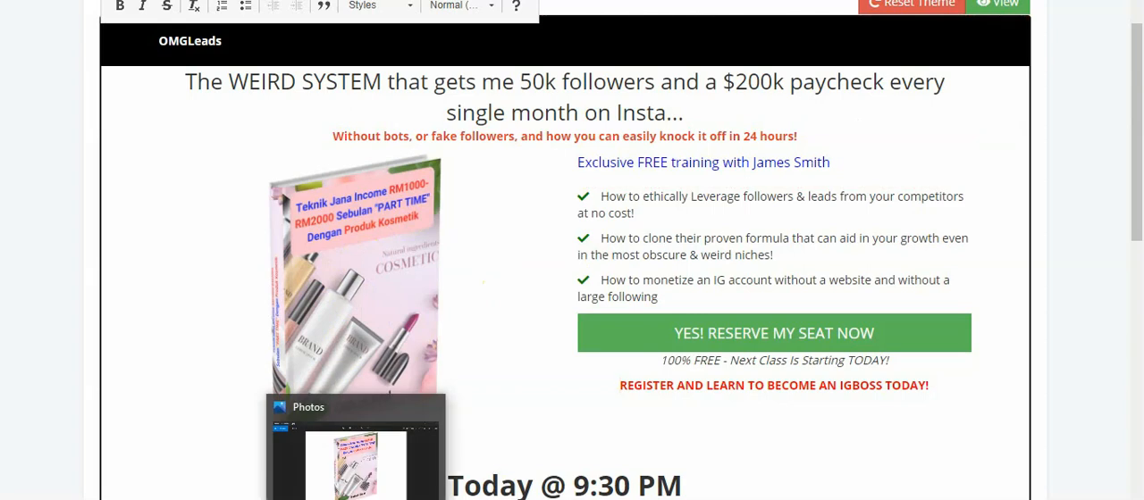
# Find GIMP 2.10.8 among the installed applications and launch it
pyautogui.click(65, 496)
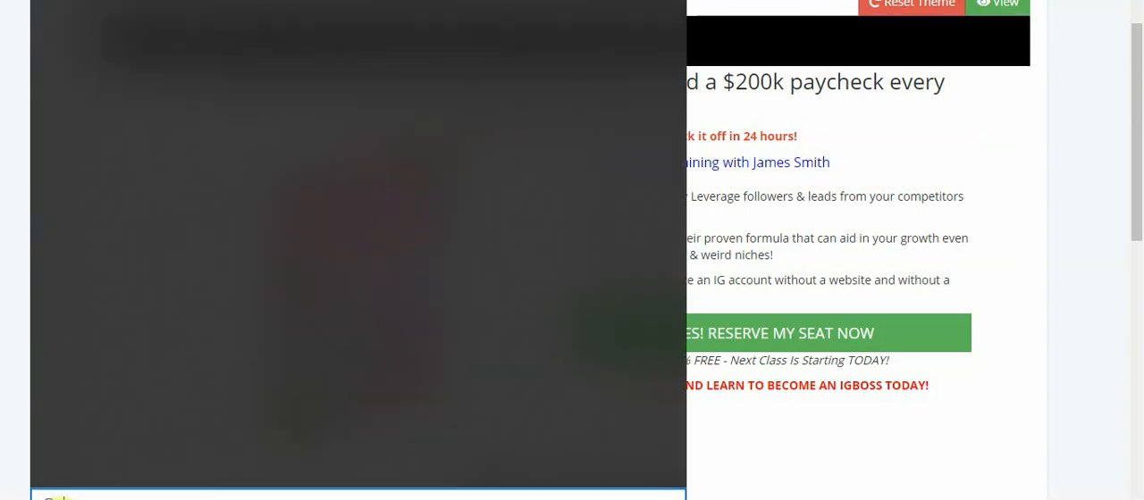
pyautogui.write('gimp')
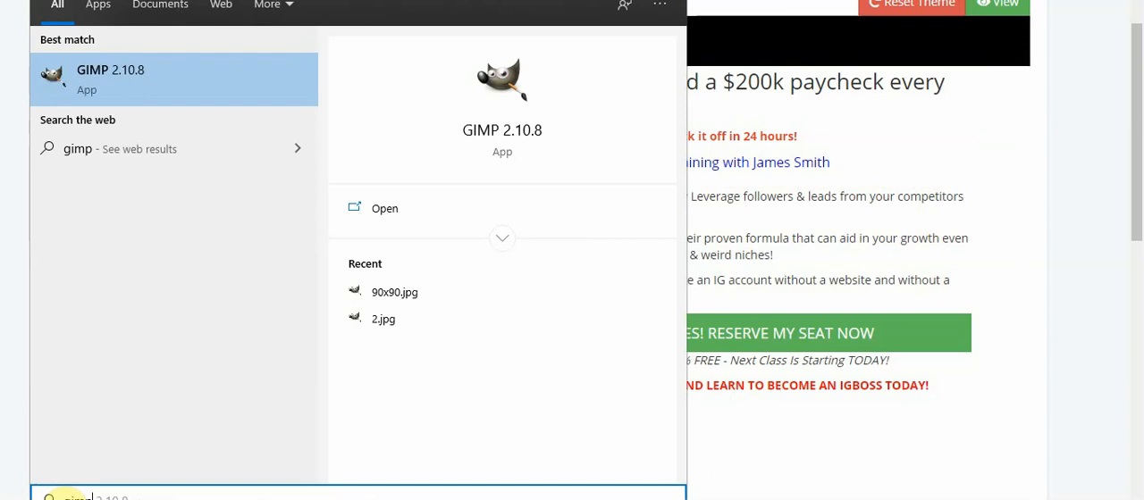
pyautogui.press('Return')
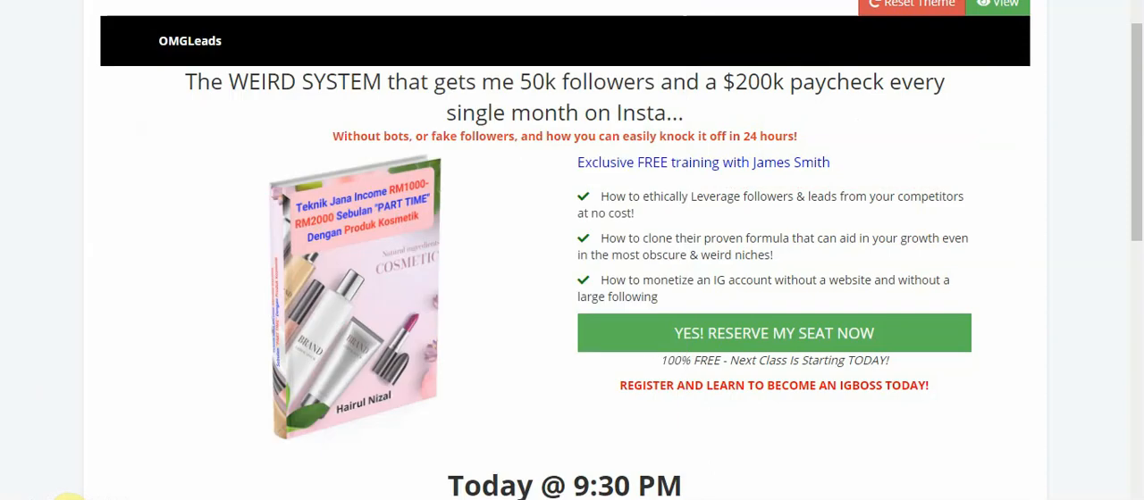
pyautogui.hotkey('ctrl', 't')
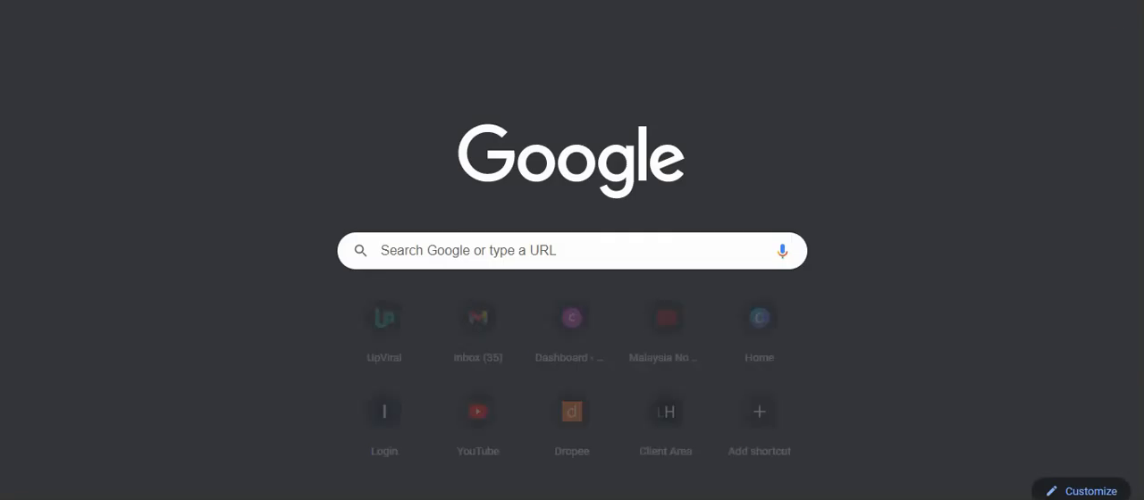
pyautogui.write('gimp')
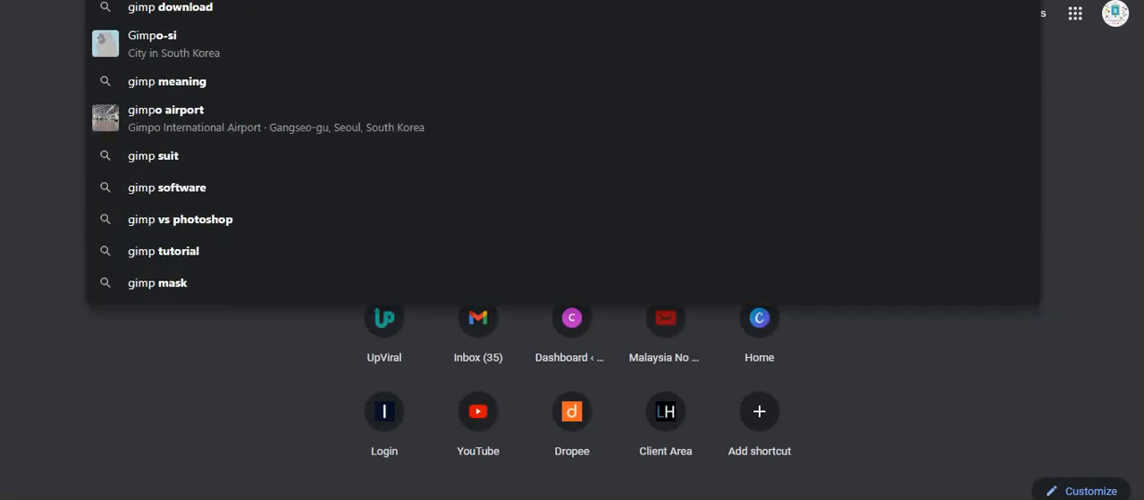
pyautogui.press('Return')
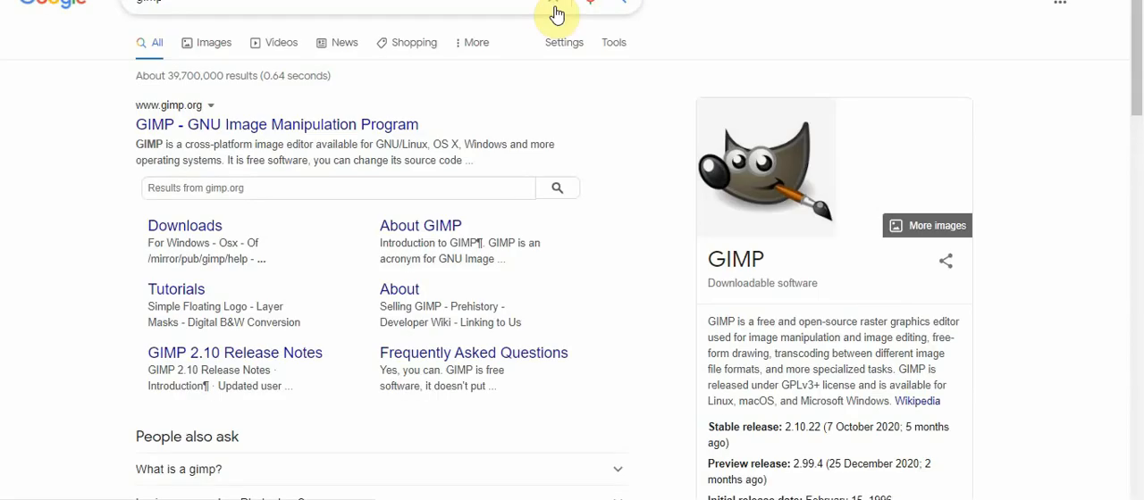
pyautogui.click(260, 124)
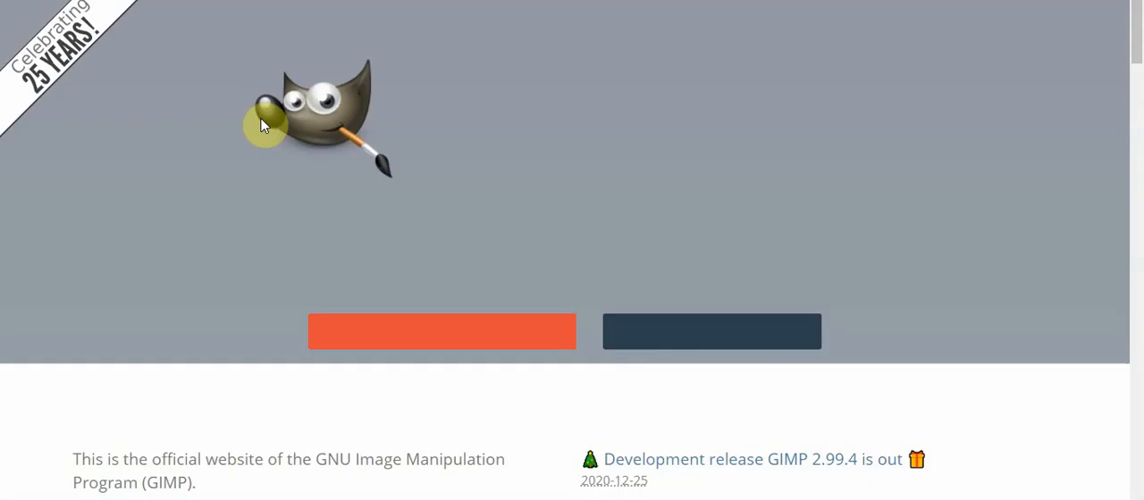
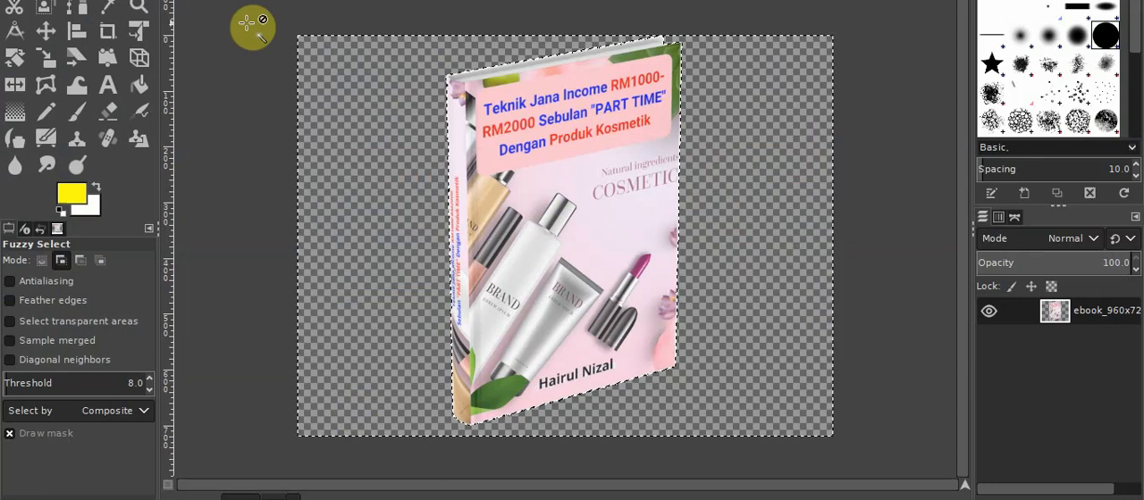
# Close the ebook_960x720 image, discarding its changes, and browse to the Desktop folder for another image to open
pyautogui.click(284, 0)
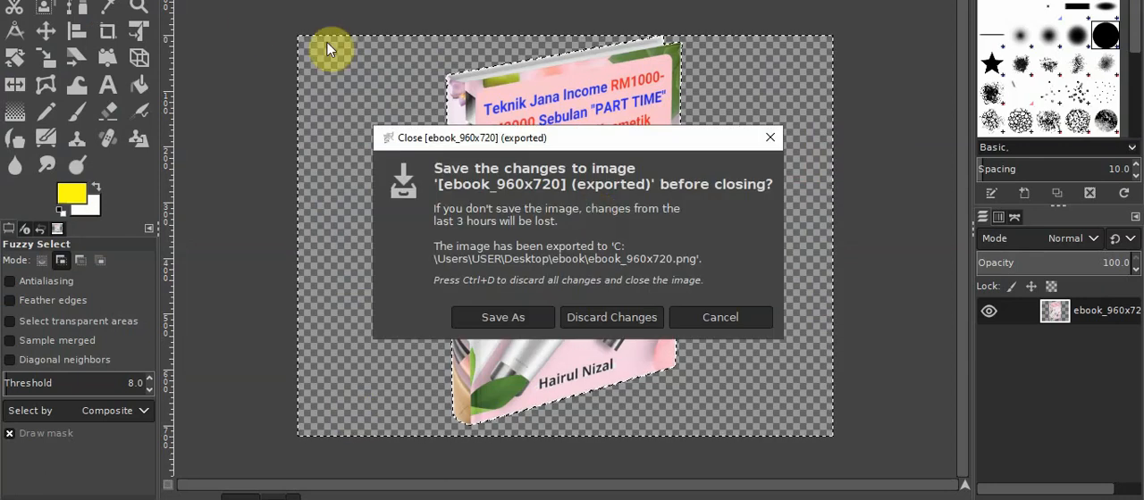
pyautogui.click(656, 317)
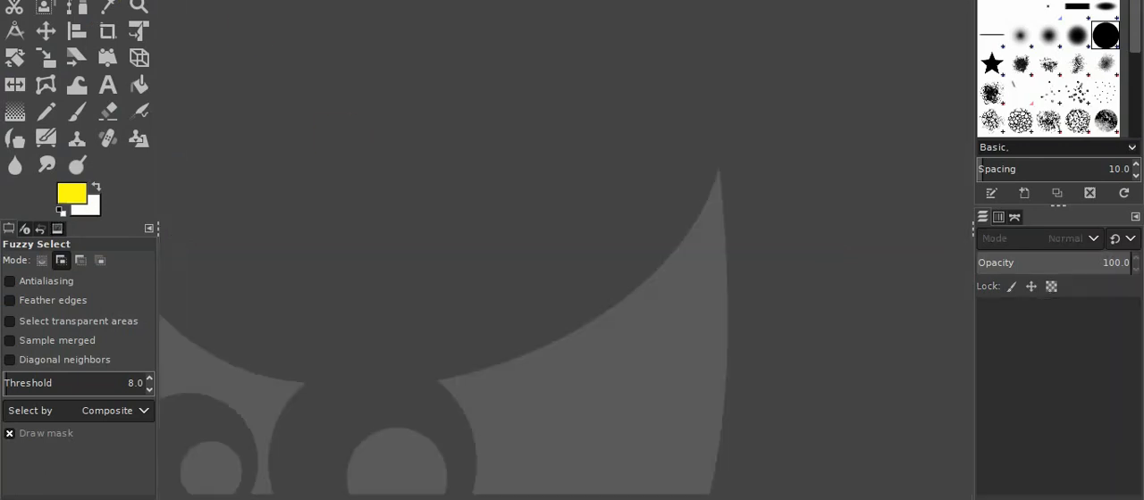
pyautogui.click(13, 1)
pyautogui.click(36, 2)
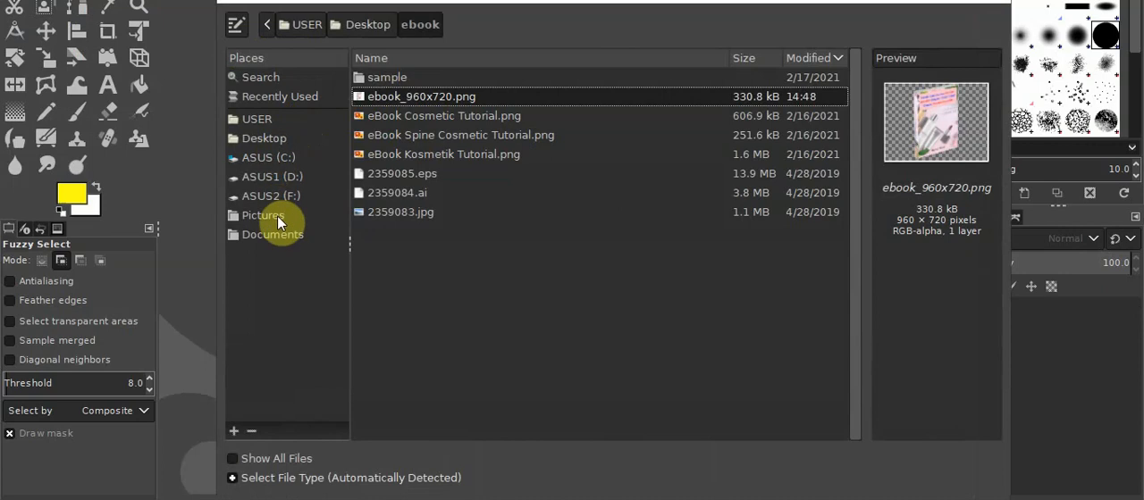
pyautogui.click(262, 138)
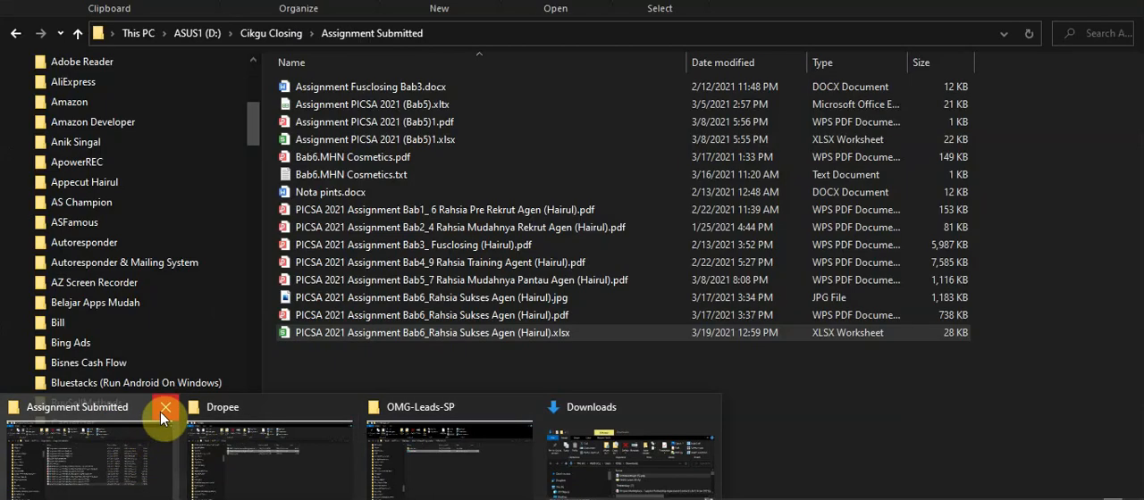
# Close the Assignment Submitted and Dropee folder windows and cut "Untitled design (1).png" from the Downloads folder
pyautogui.click(160, 412)
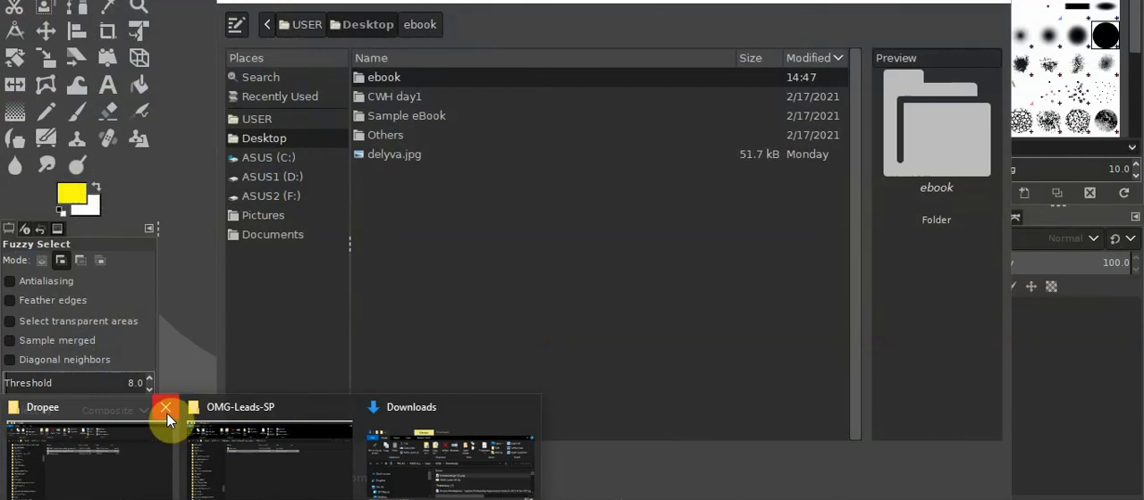
pyautogui.click(167, 414)
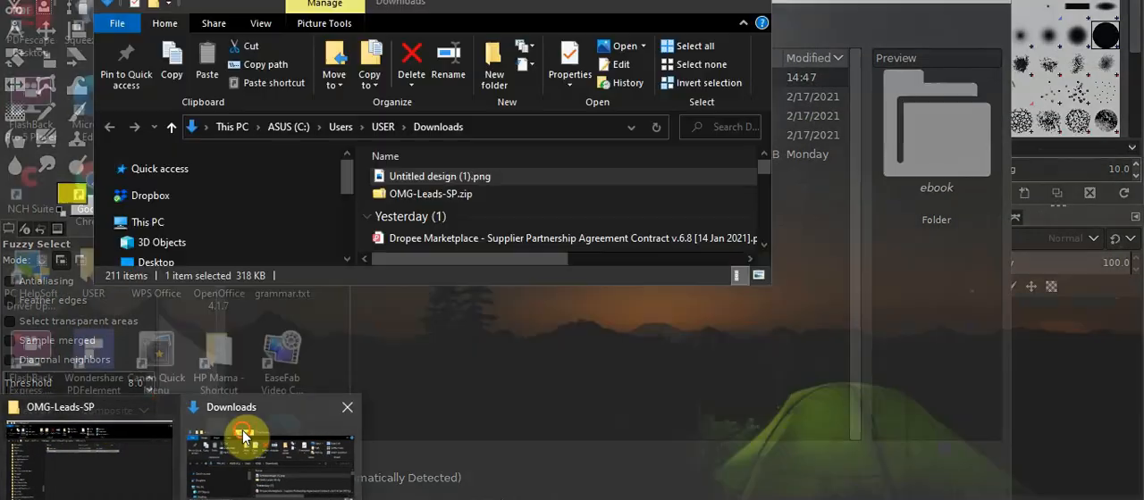
pyautogui.click(242, 429)
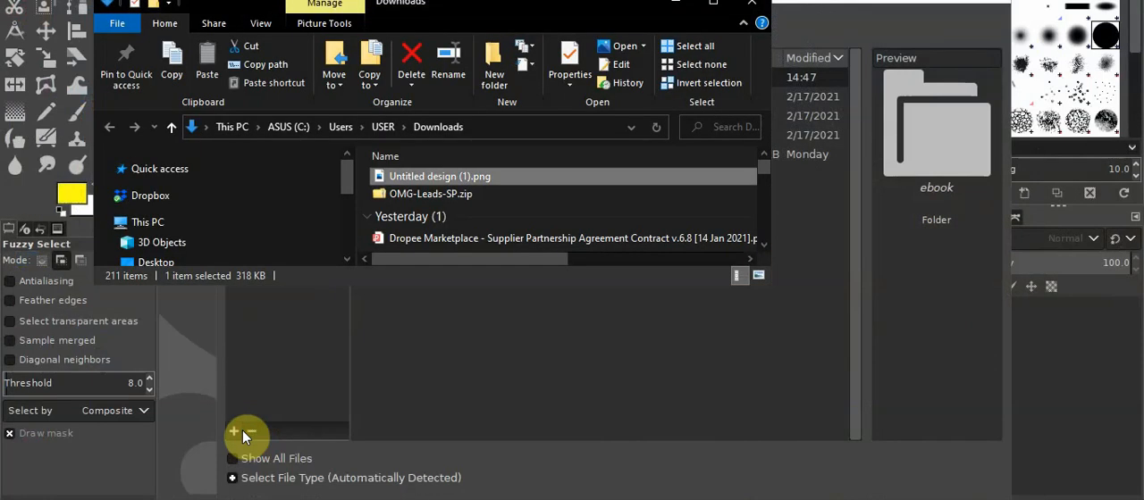
pyautogui.rightClick(432, 177)
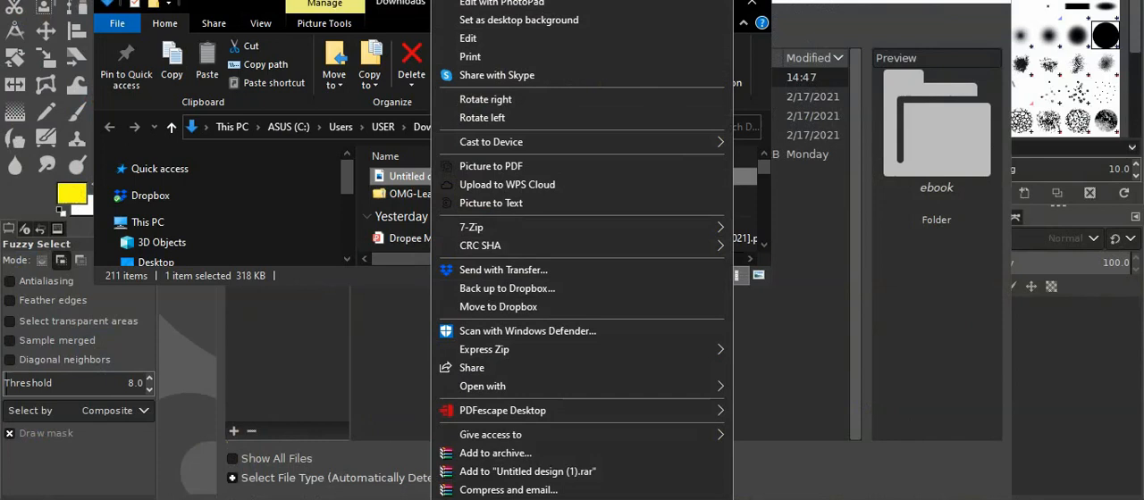
pyautogui.scroll(-5, 471, 491)
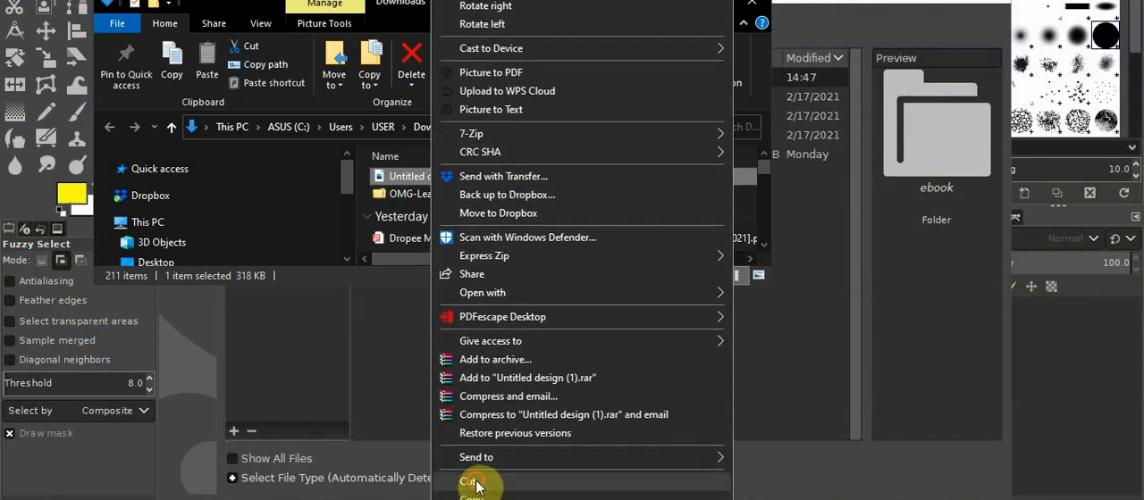
pyautogui.click(490, 472)
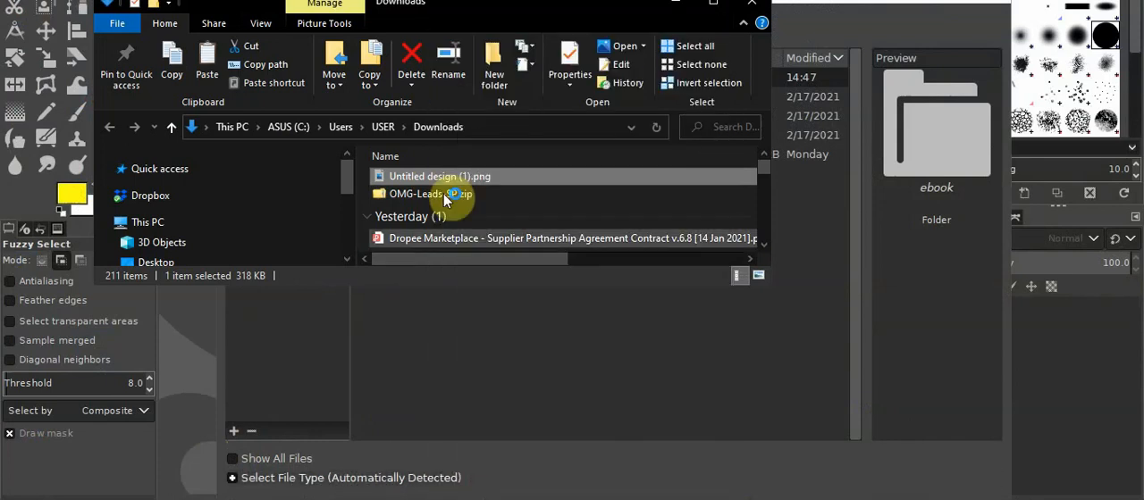
pyautogui.click(751, 6)
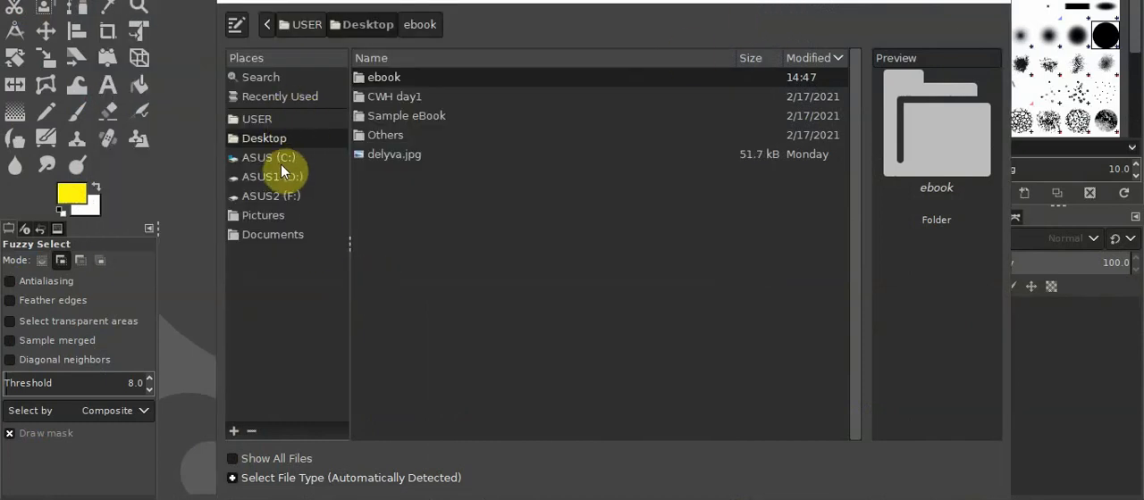
# Try to paste the cut file into the Desktop's ebook folder from within the image-opening dialog
pyautogui.doubleClick(387, 80)
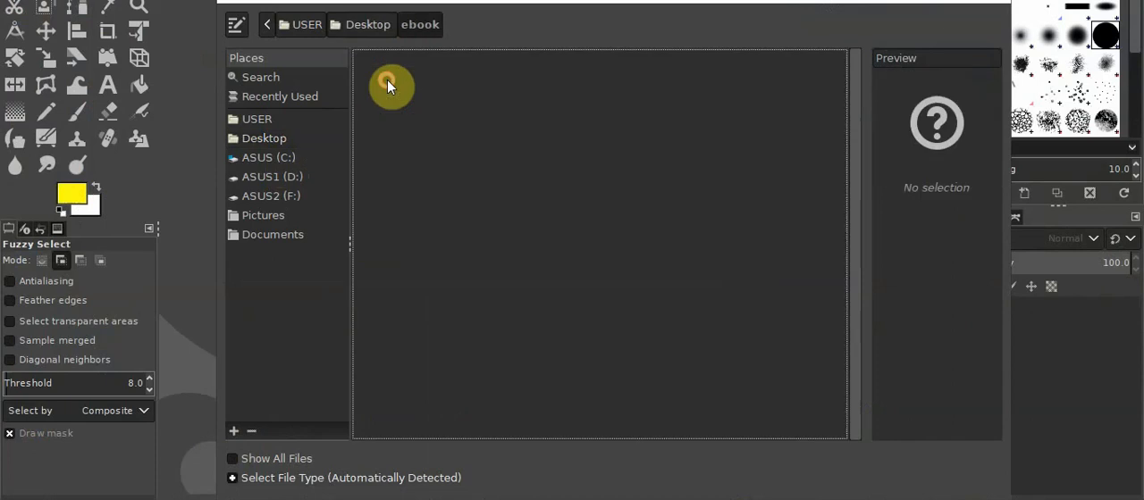
pyautogui.rightClick(564, 285)
pyautogui.click(541, 270)
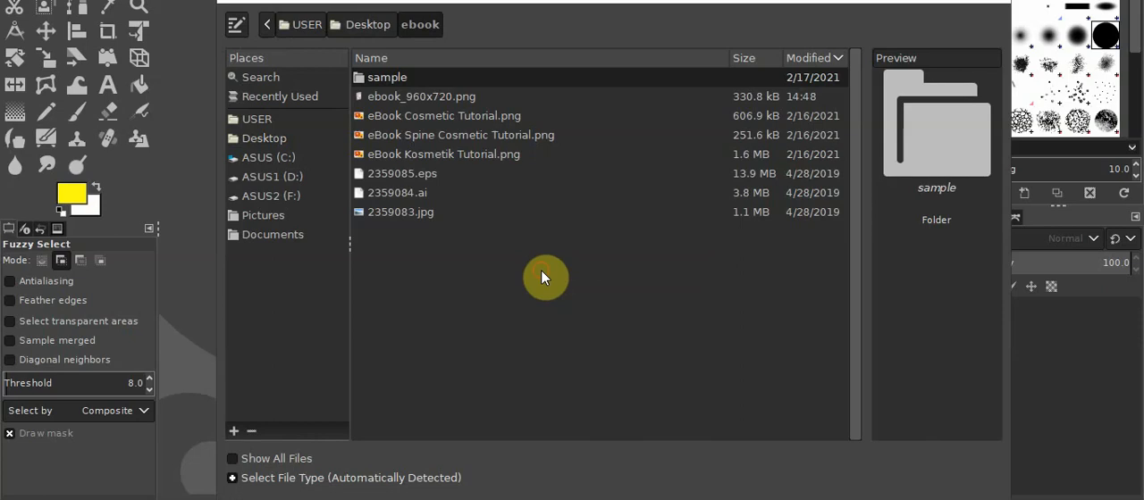
pyautogui.rightClick(399, 75)
pyautogui.rightClick(512, 362)
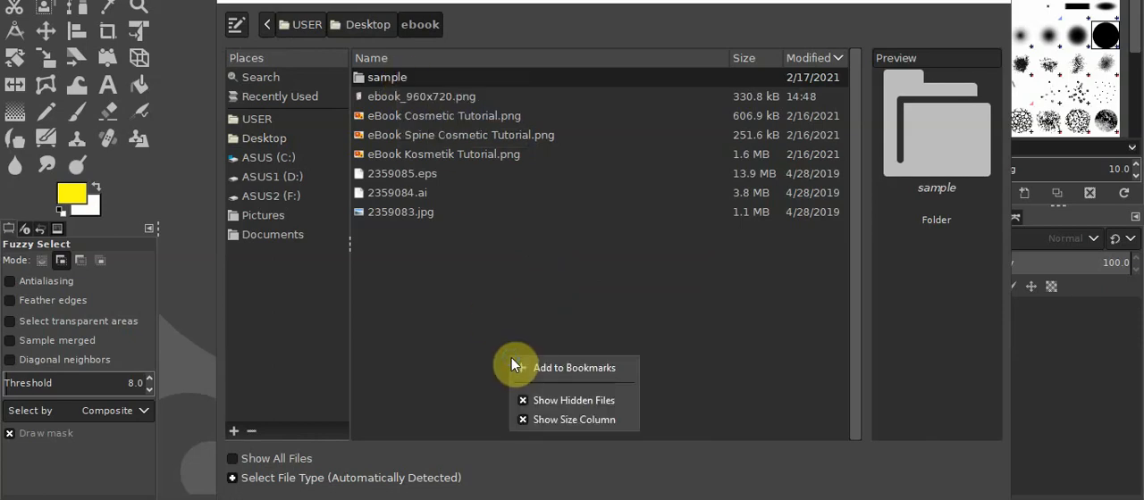
pyautogui.click(517, 341)
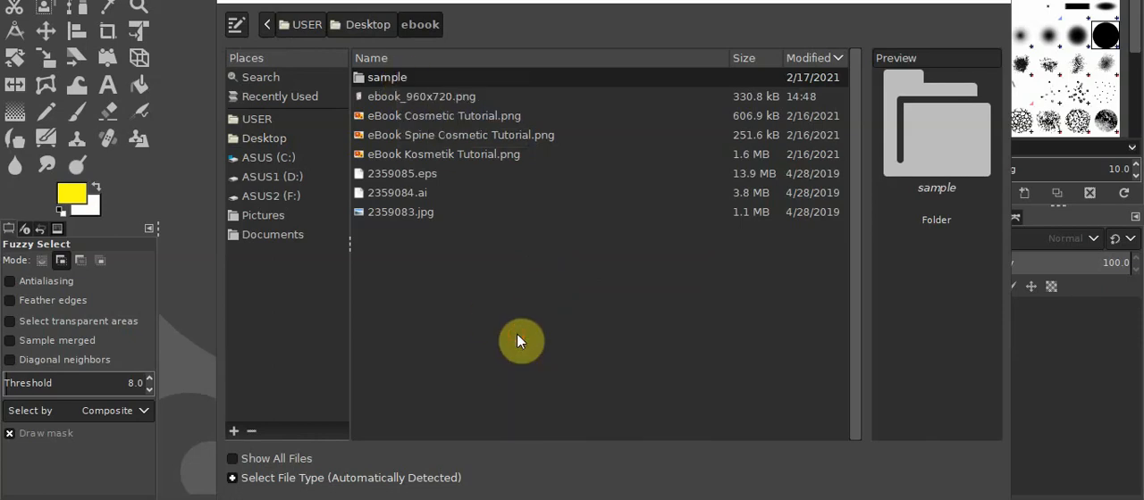
# Switch to File Explorer and paste the cut "Untitled design (1).png" into the Desktop's ebook folder
pyautogui.click(149, 499)
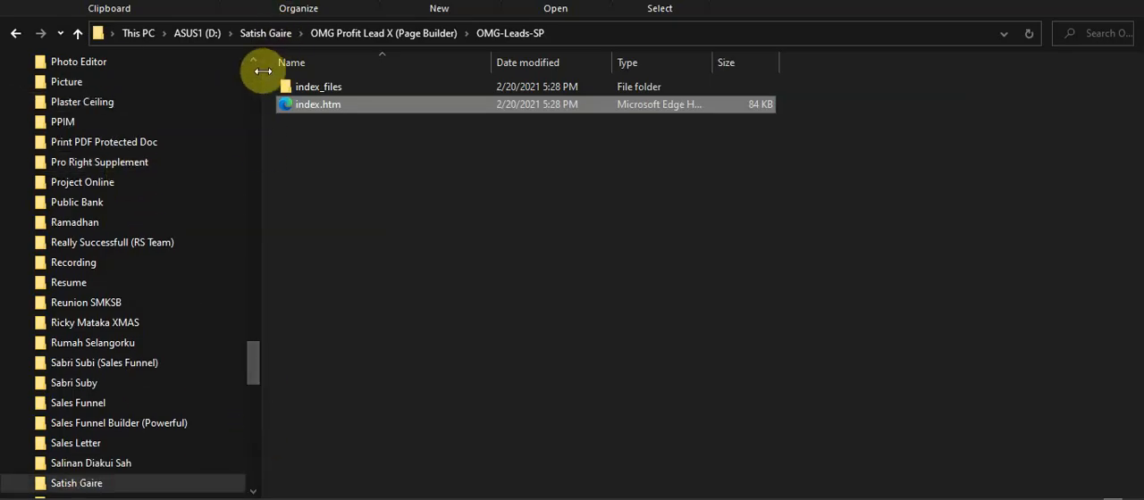
pyautogui.click(204, 32)
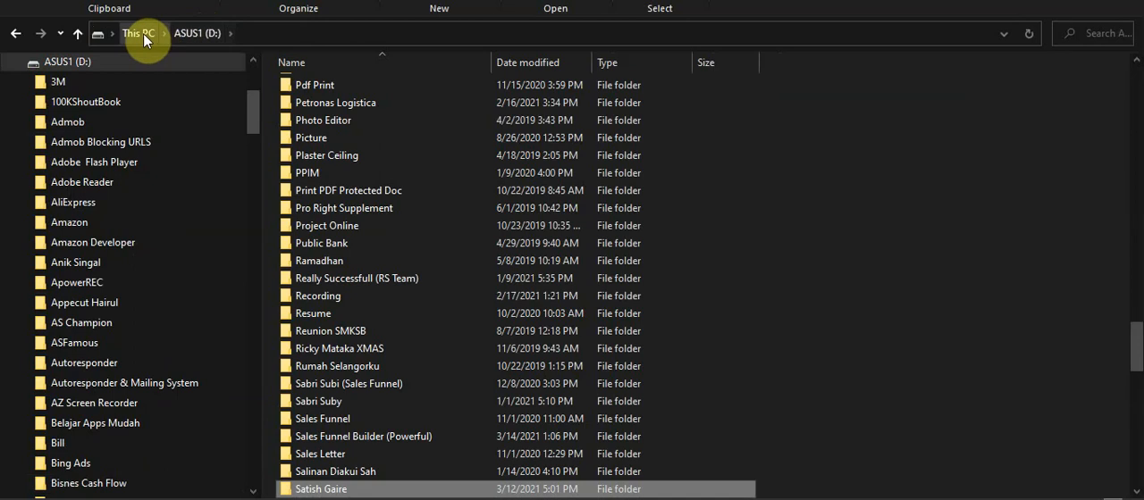
pyautogui.scroll(4, 256, 85)
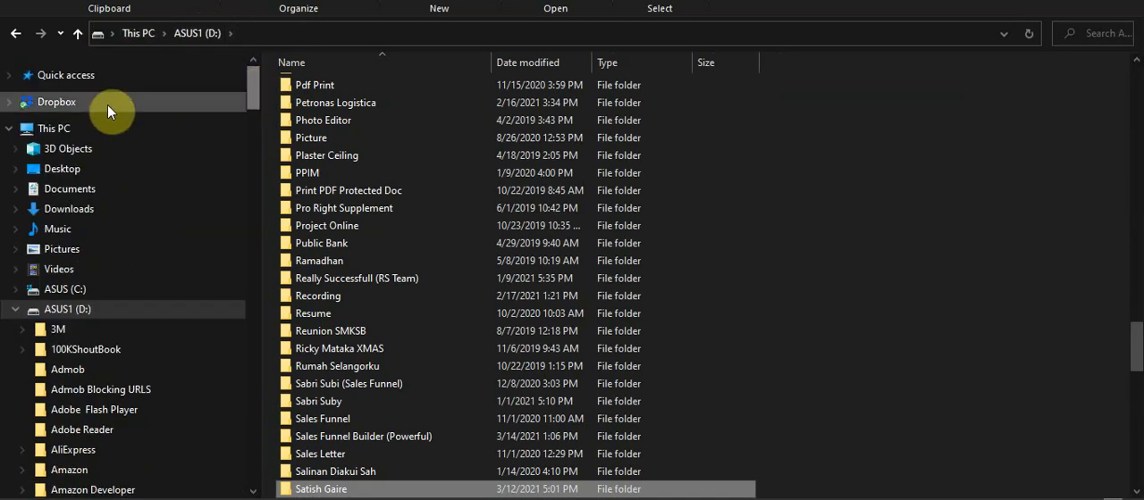
pyautogui.click(89, 167)
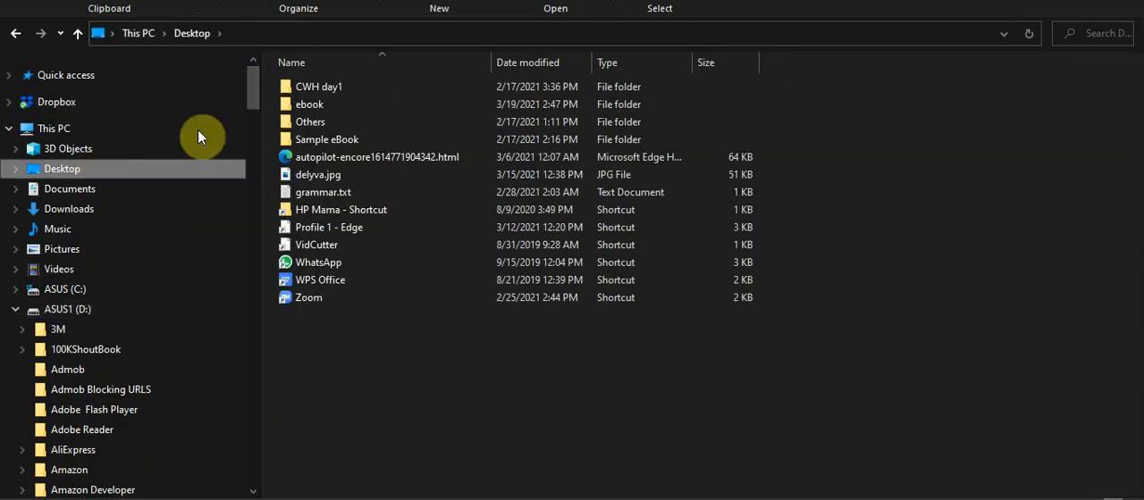
pyautogui.doubleClick(323, 107)
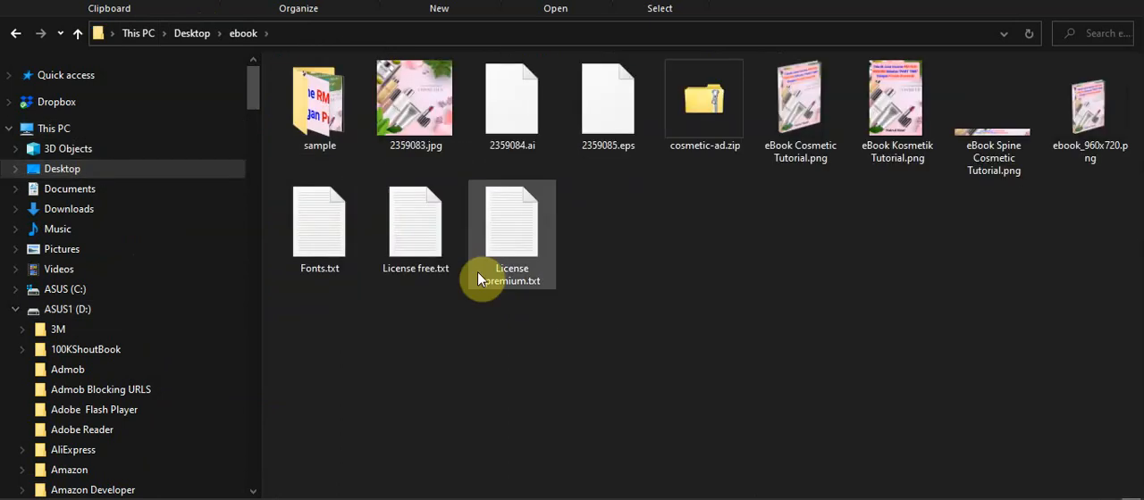
pyautogui.rightClick(513, 335)
pyautogui.click(549, 154)
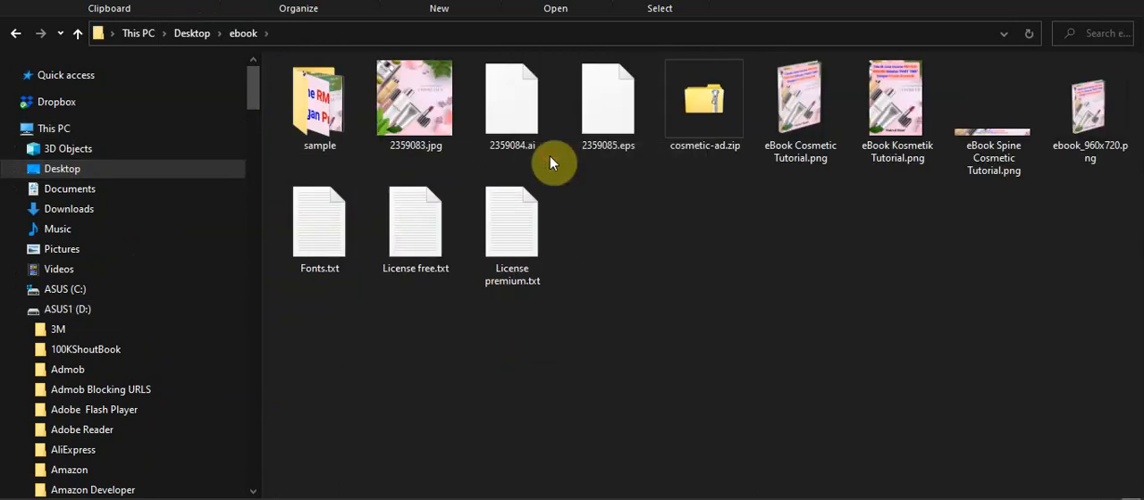
pyautogui.click(738, 266)
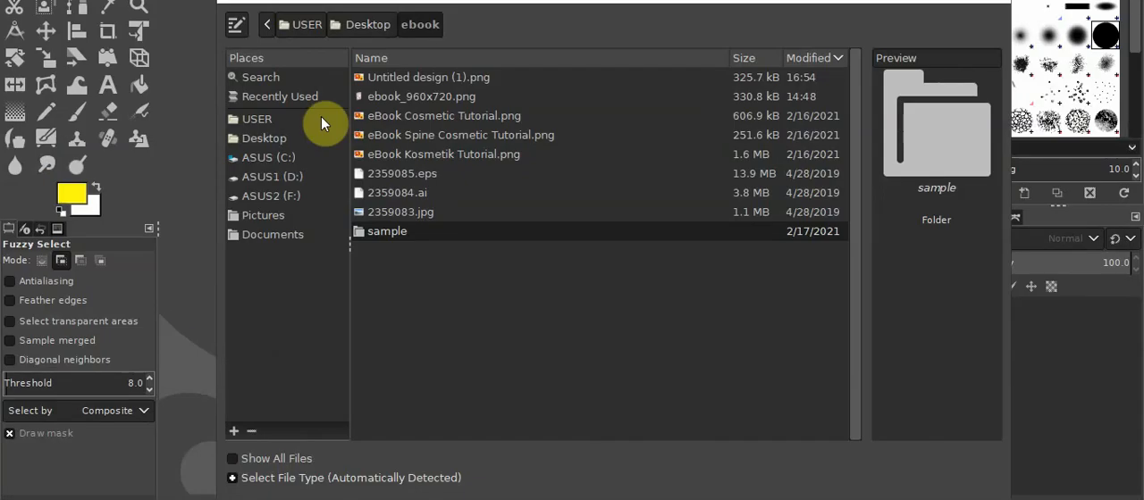
# Return to GIMP, reload the Desktop's ebook folder and open "Untitled design (1).png"
pyautogui.rightClick(501, 391)
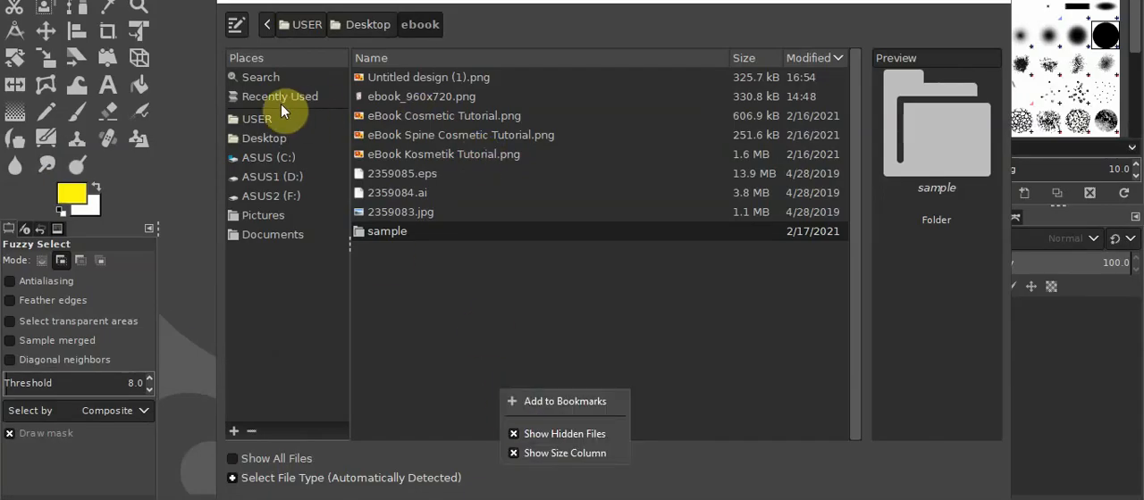
pyautogui.click(351, 26)
pyautogui.click(255, 138)
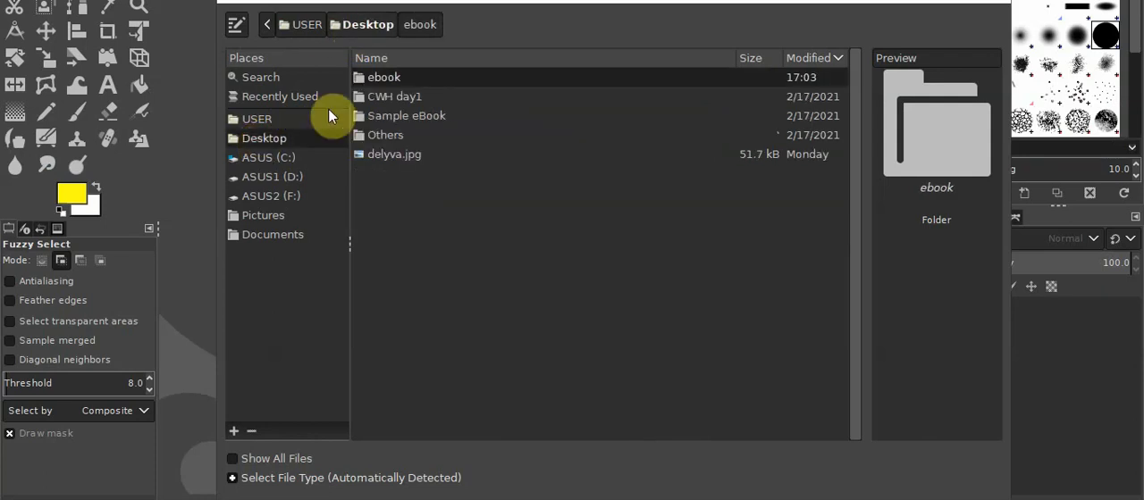
pyautogui.doubleClick(384, 77)
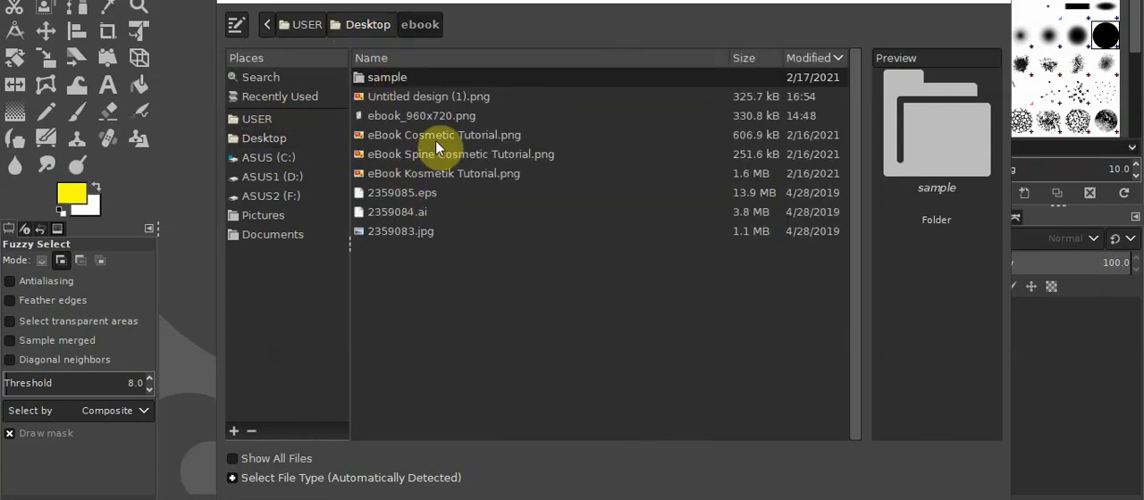
pyautogui.click(425, 98)
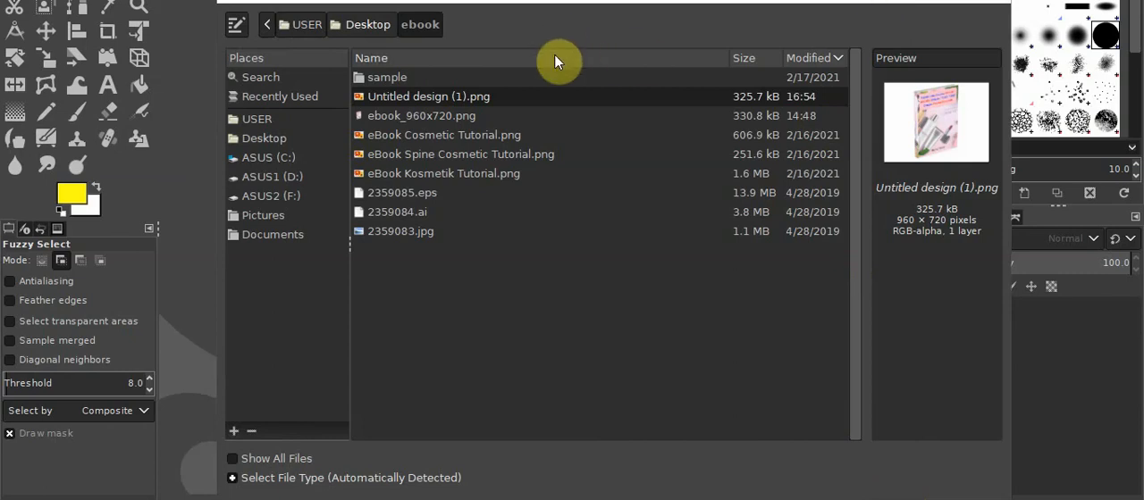
pyautogui.doubleClick(511, 95)
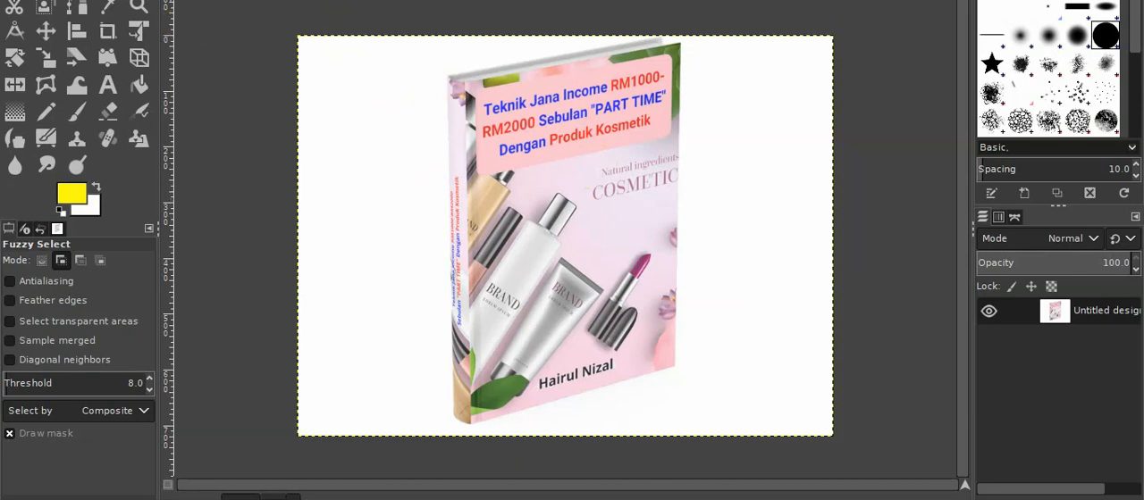
# Check the layer for an alpha channel, and delete the white background around the book after selecting it with Fuzzy Select
pyautogui.click(175, 0)
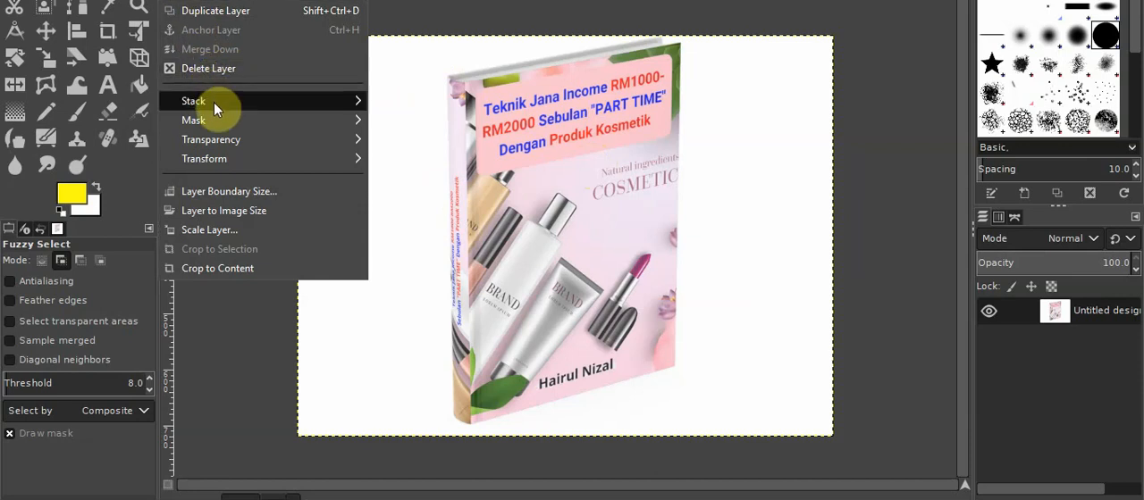
pyautogui.moveTo(232, 140)
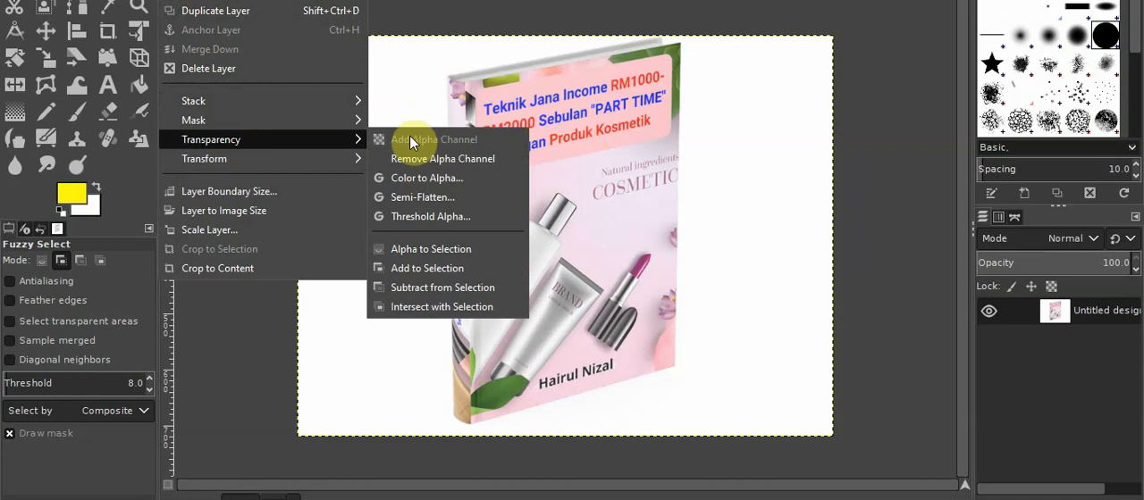
pyautogui.click(828, 126)
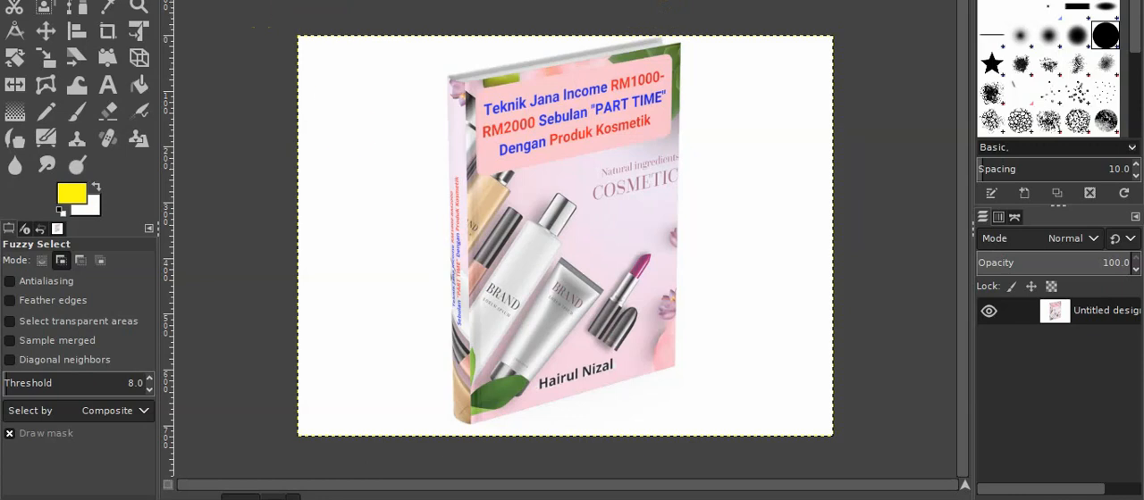
pyautogui.click(248, 0)
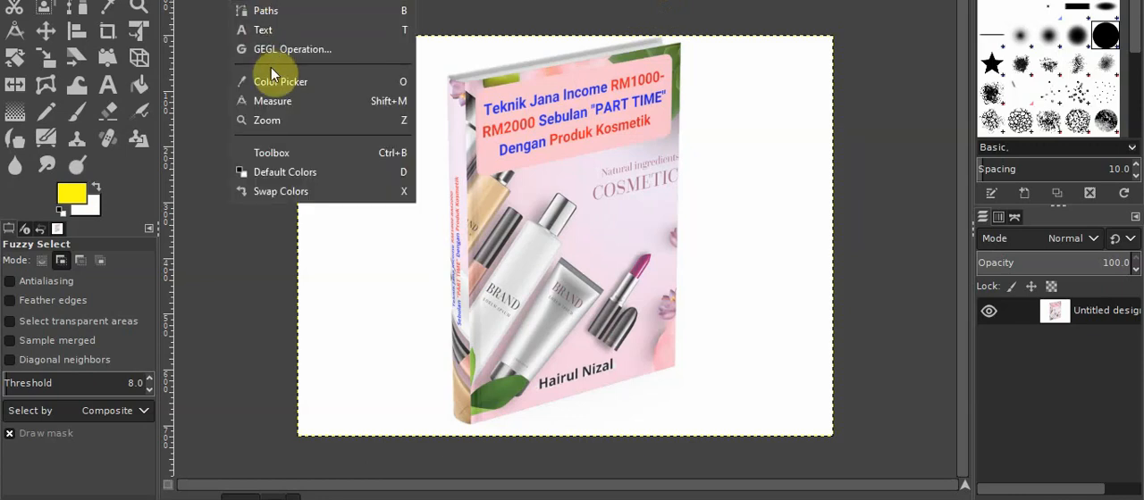
pyautogui.moveTo(285, 0)
pyautogui.moveTo(174, 0)
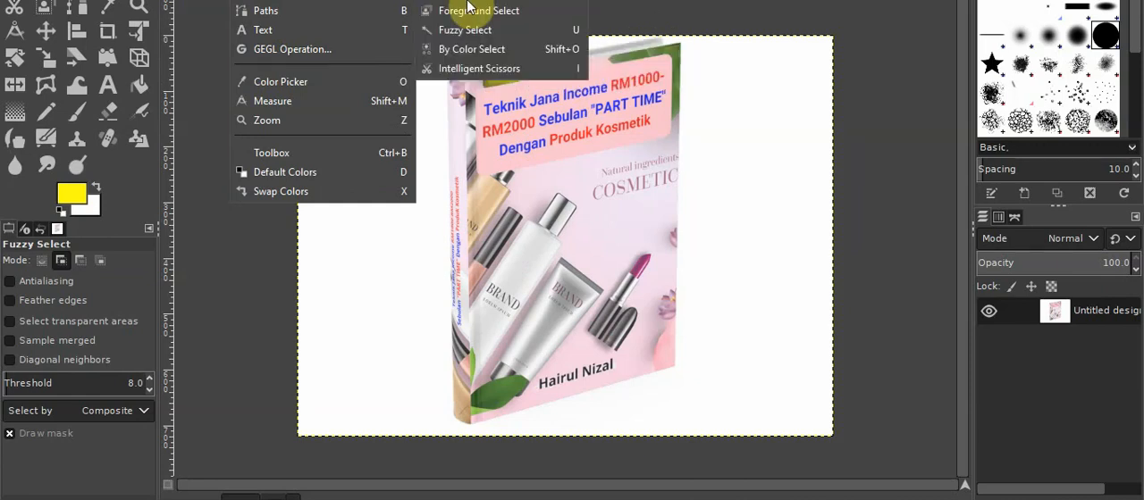
pyautogui.click(480, 33)
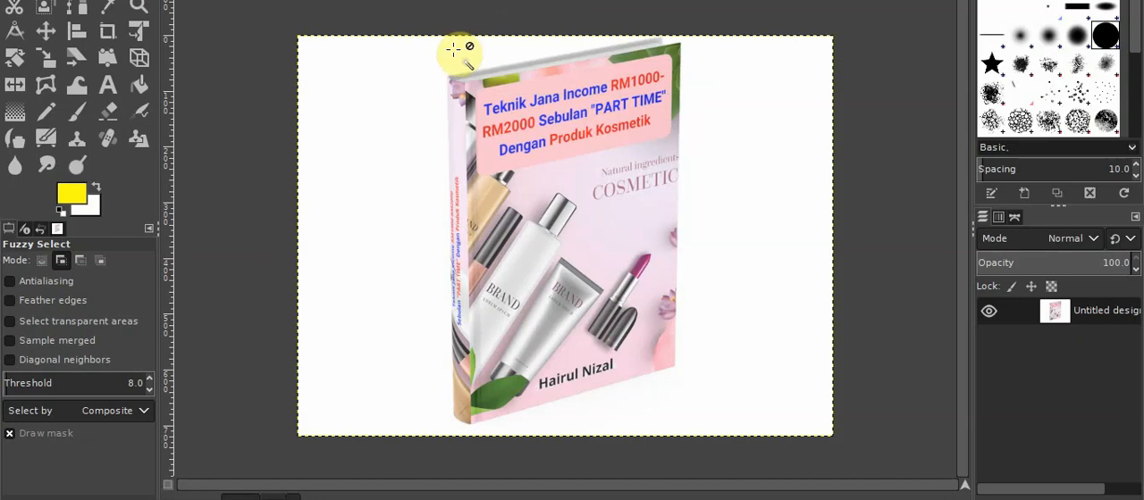
pyautogui.click(421, 87)
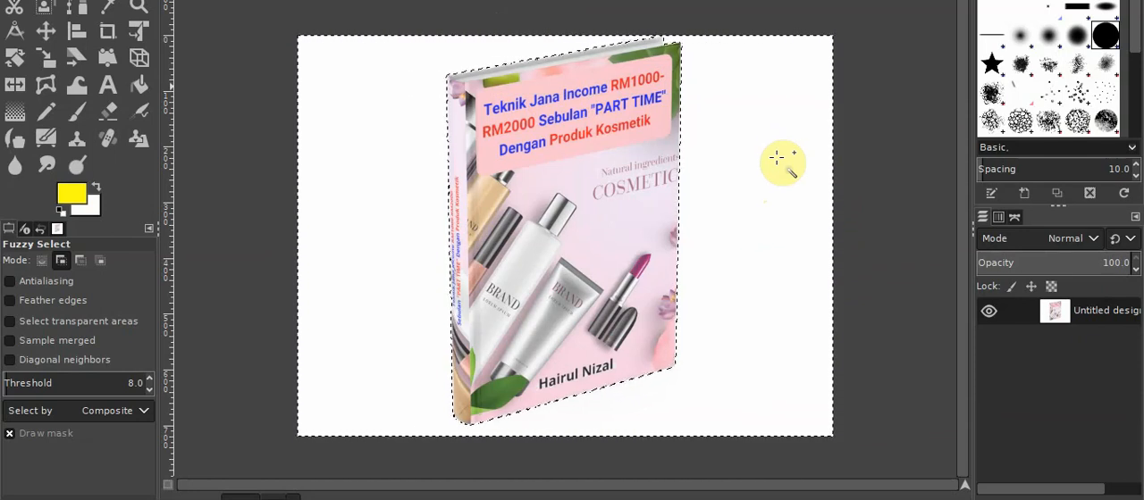
pyautogui.press('Delete')
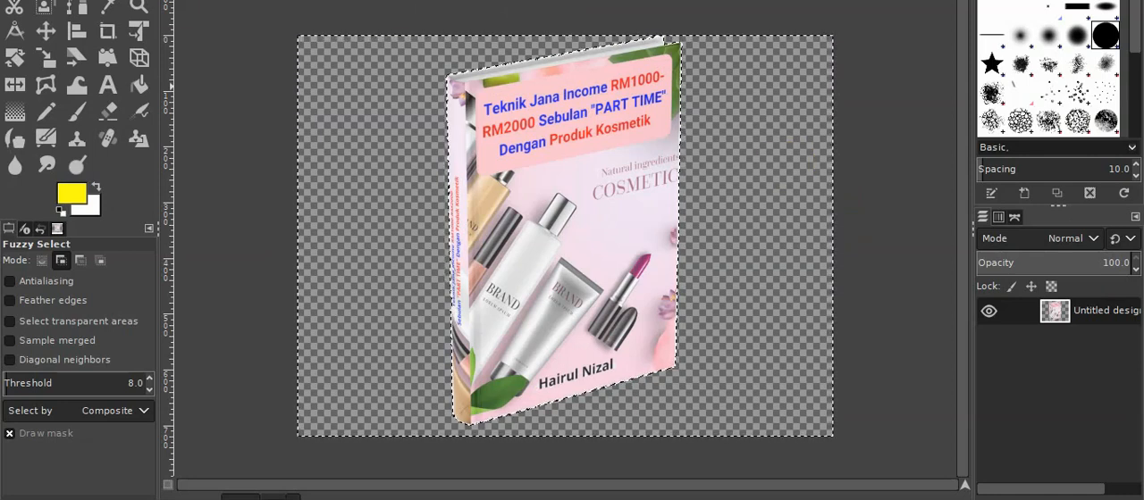
pyautogui.click(13, 0)
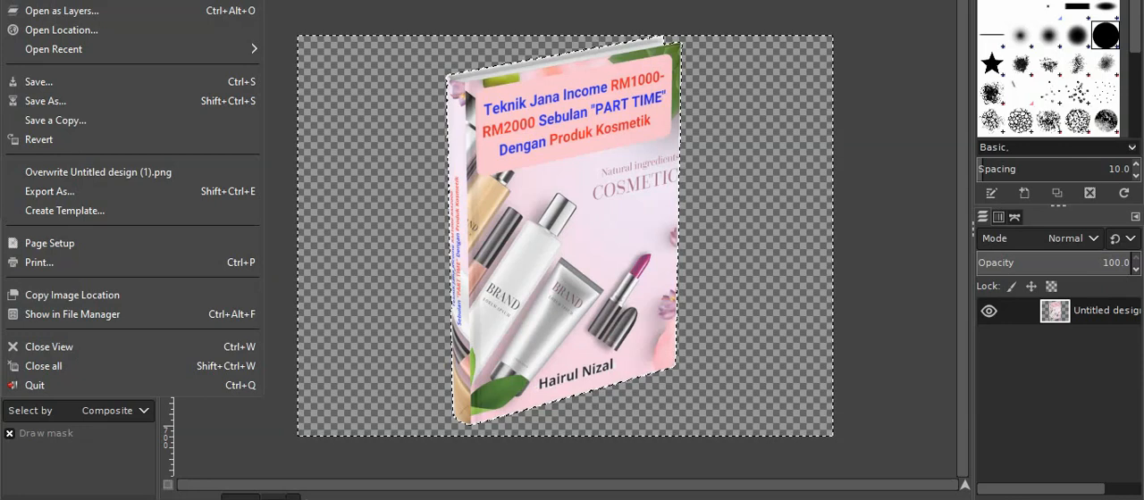
pyautogui.click(43, 101)
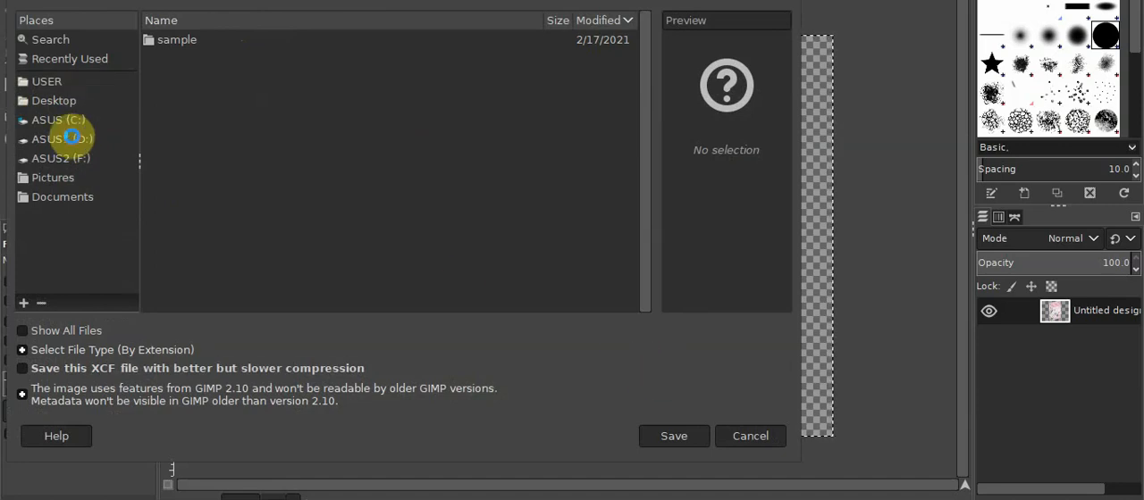
pyautogui.click(72, 138)
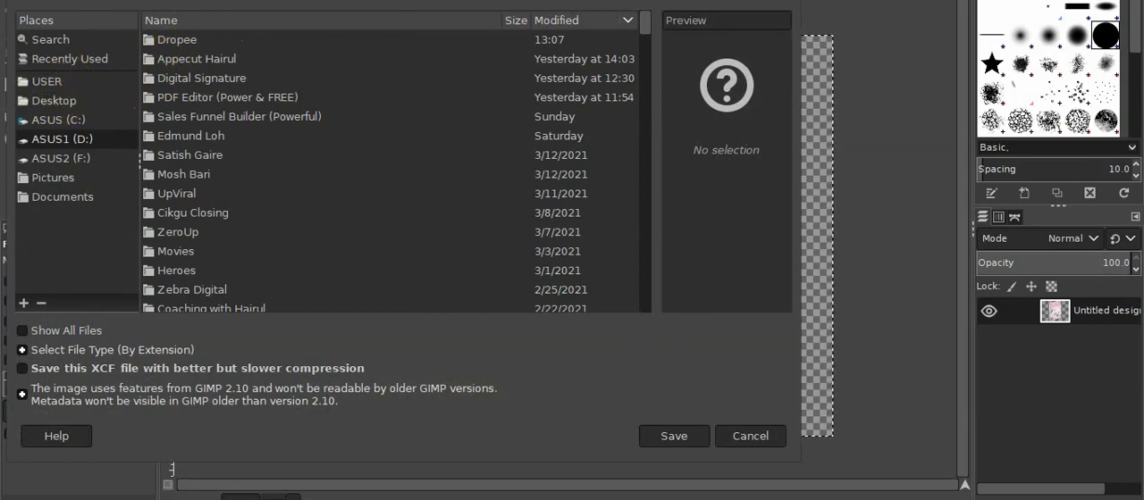
pyautogui.moveTo(402, 0); pyautogui.dragTo(571, 2)
pyautogui.click(949, 0)
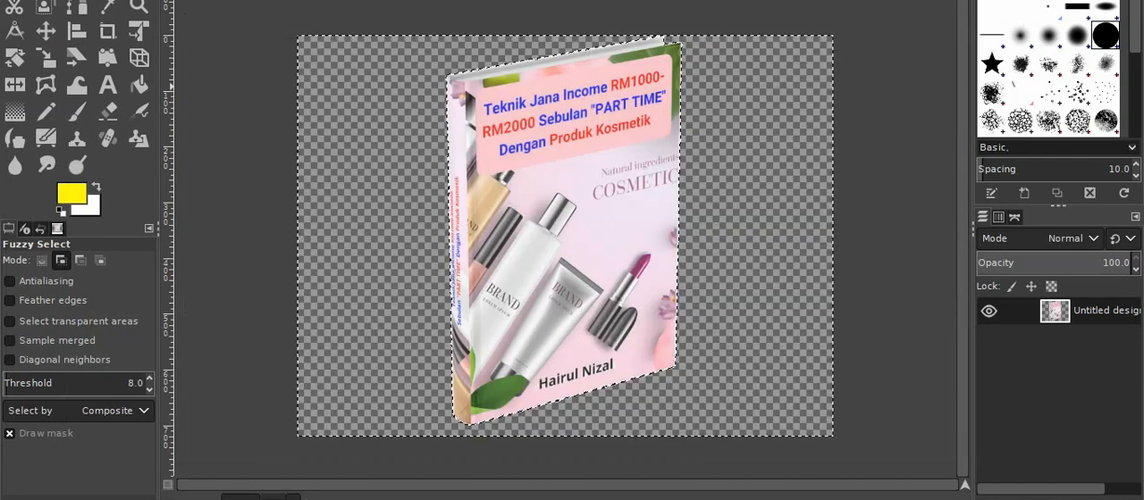
# Export the transparent book image as "Untitleddesign.png" into the Desktop's ebook folder, keeping the PNG export options as they are
pyautogui.click(13, 0)
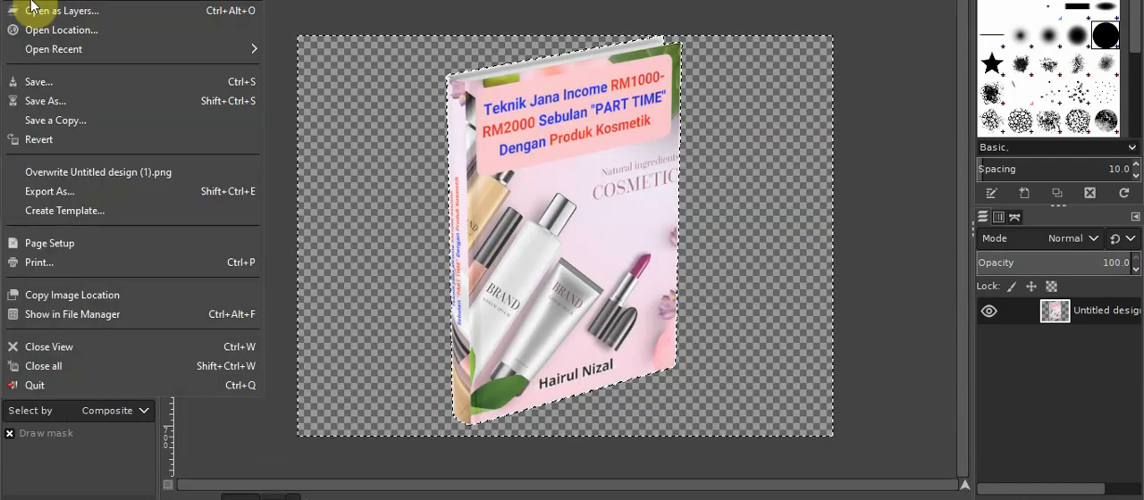
pyautogui.click(59, 191)
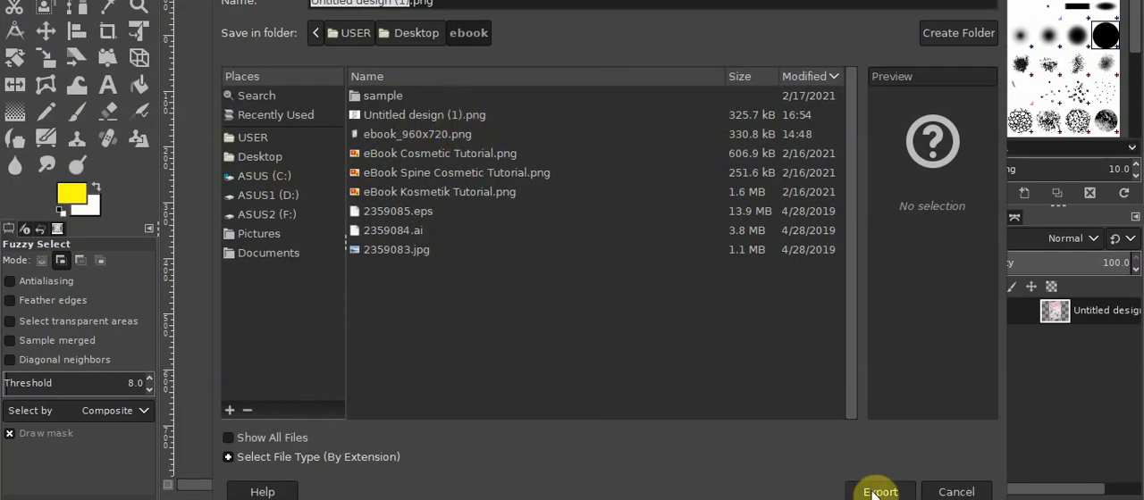
pyautogui.click(444, 2)
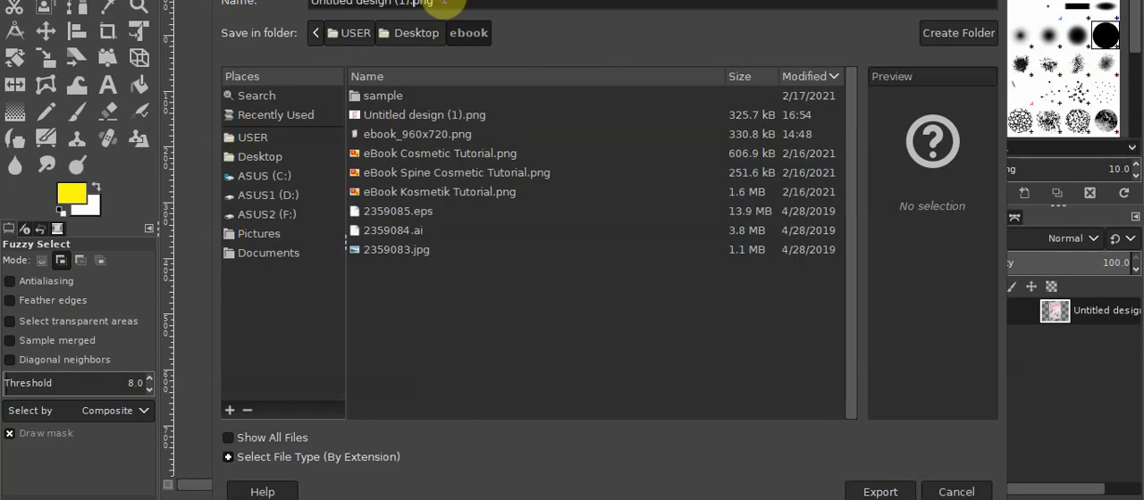
pyautogui.press('BackSpace')
pyautogui.press('BackSpace')
pyautogui.press('BackSpace')
pyautogui.press('BackSpace')
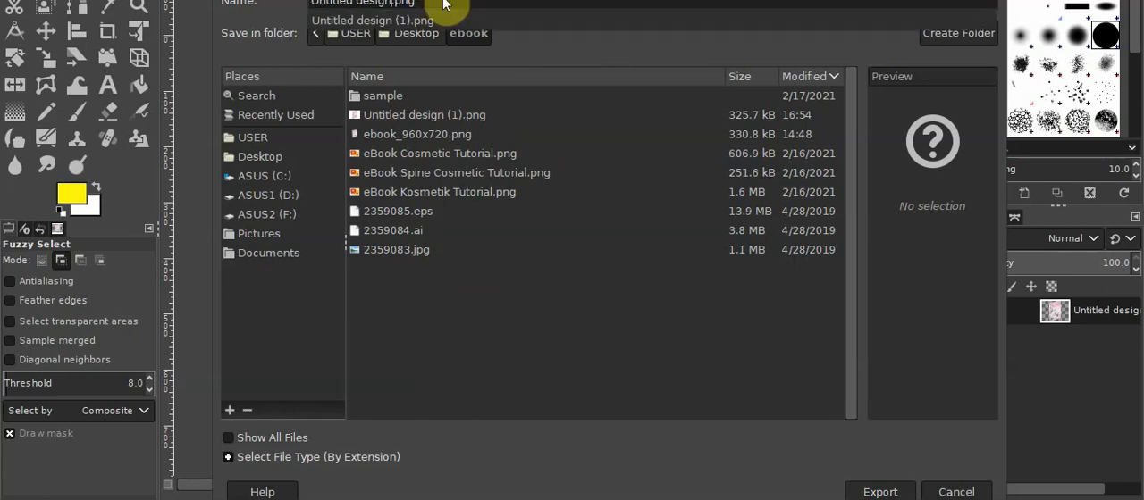
pyautogui.press('Left')
pyautogui.press('Left')
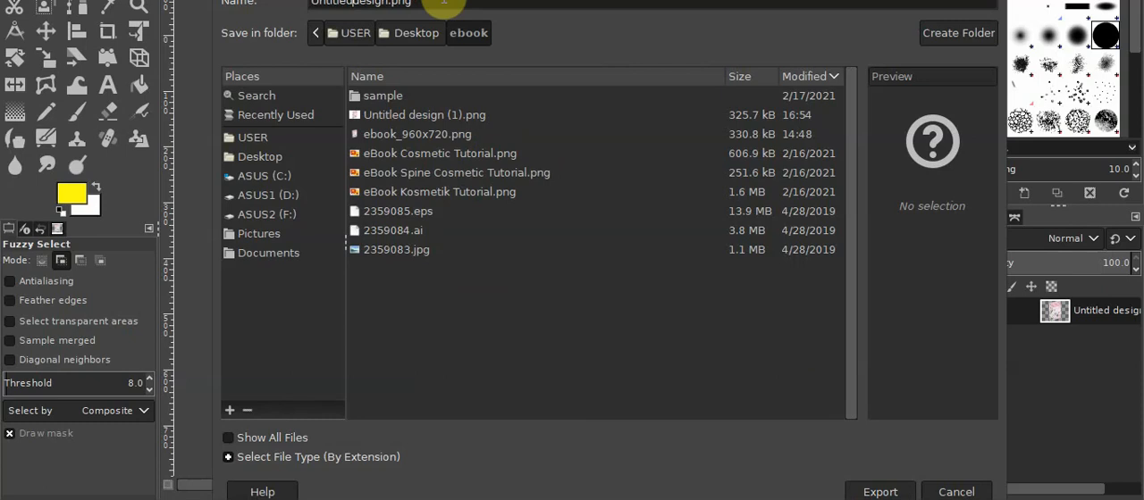
pyautogui.press('BackSpace')
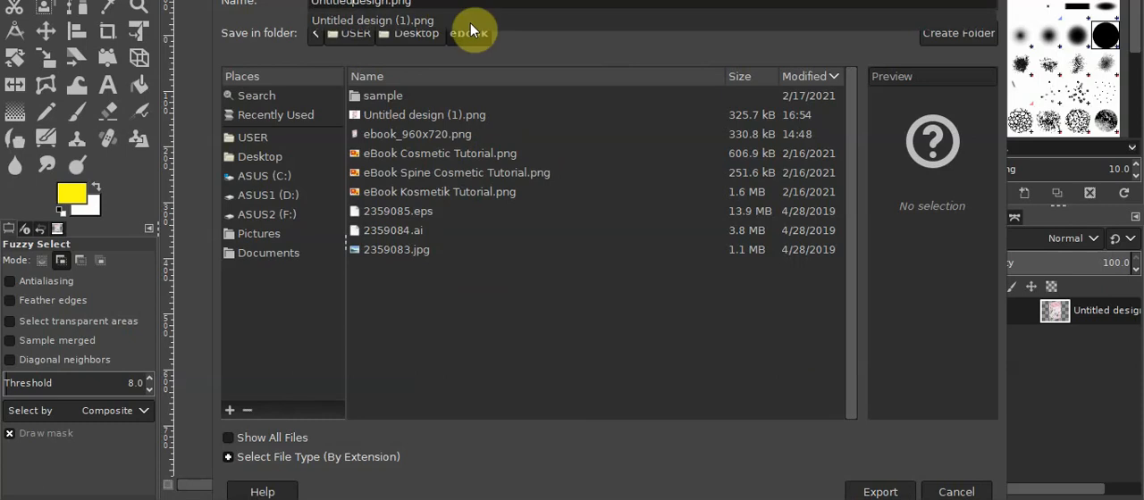
pyautogui.click(908, 492)
pyautogui.click(901, 492)
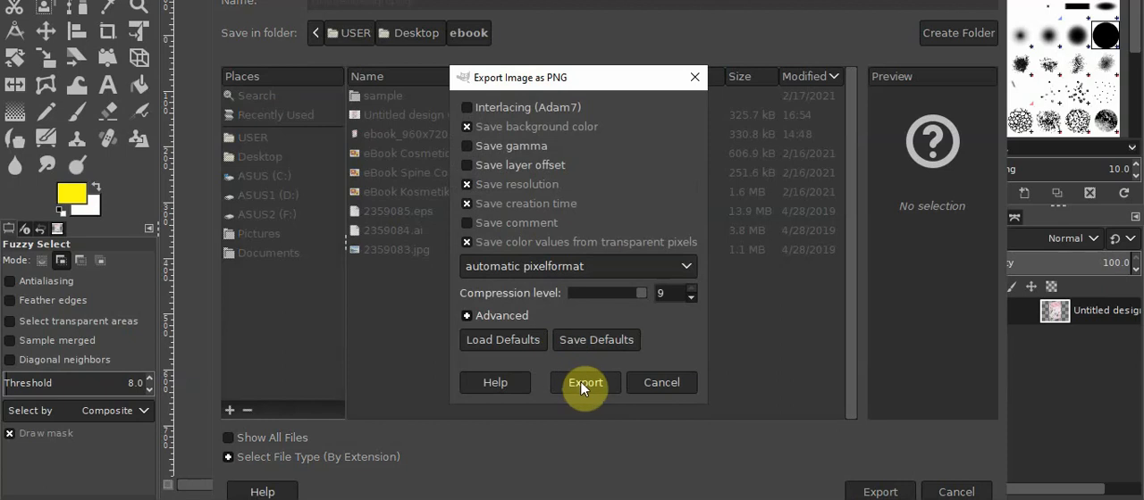
pyautogui.click(581, 380)
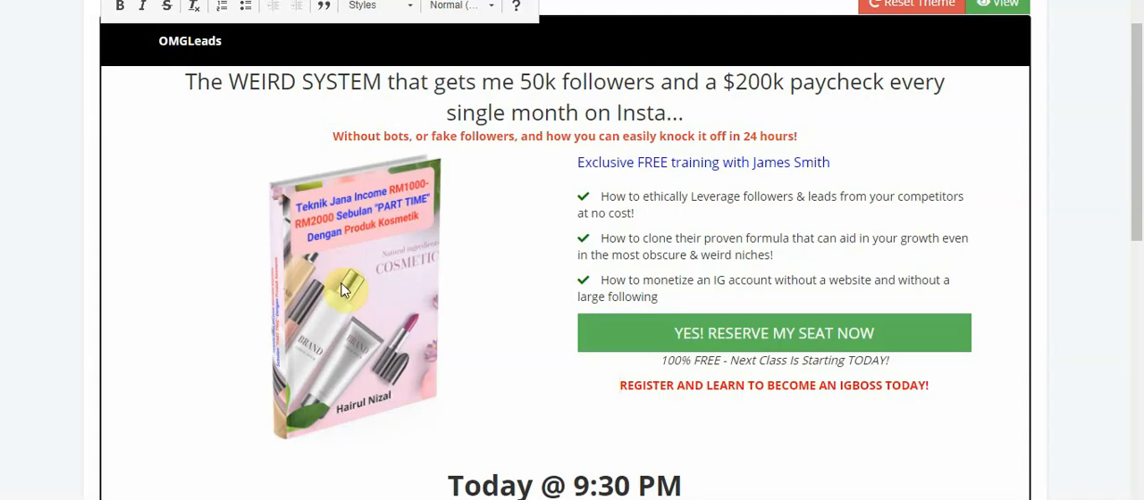
pyautogui.click(343, 286)
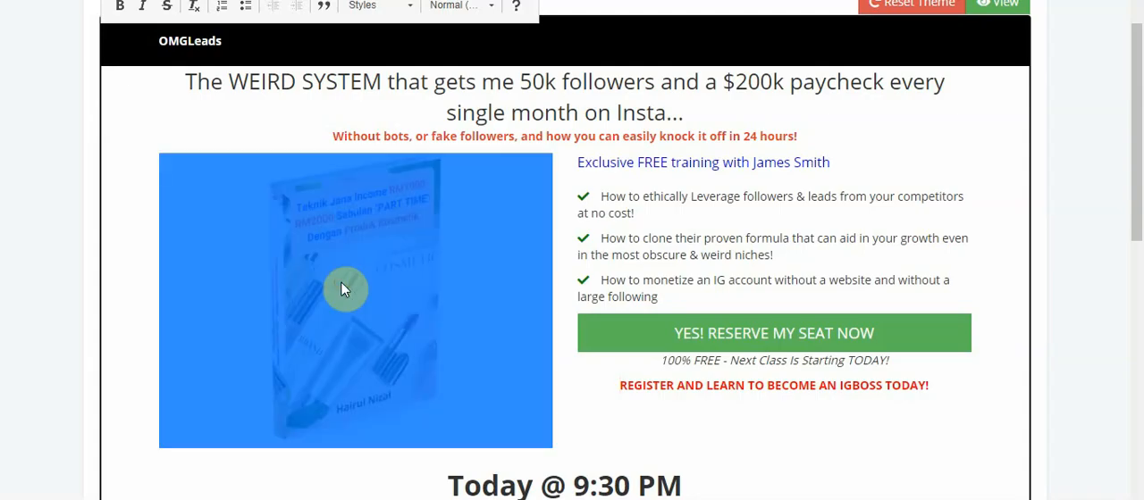
pyautogui.rightClick(288, 288)
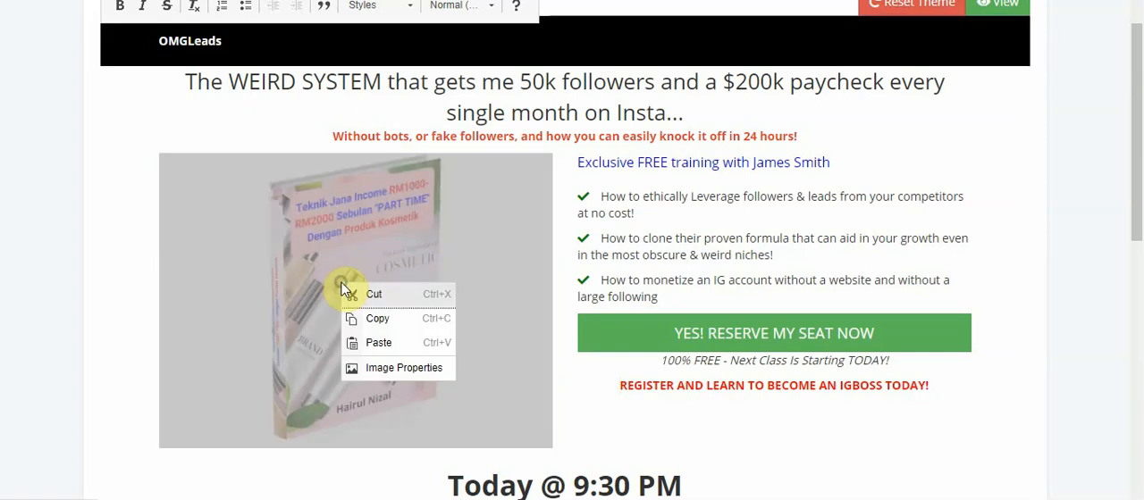
pyautogui.click(394, 369)
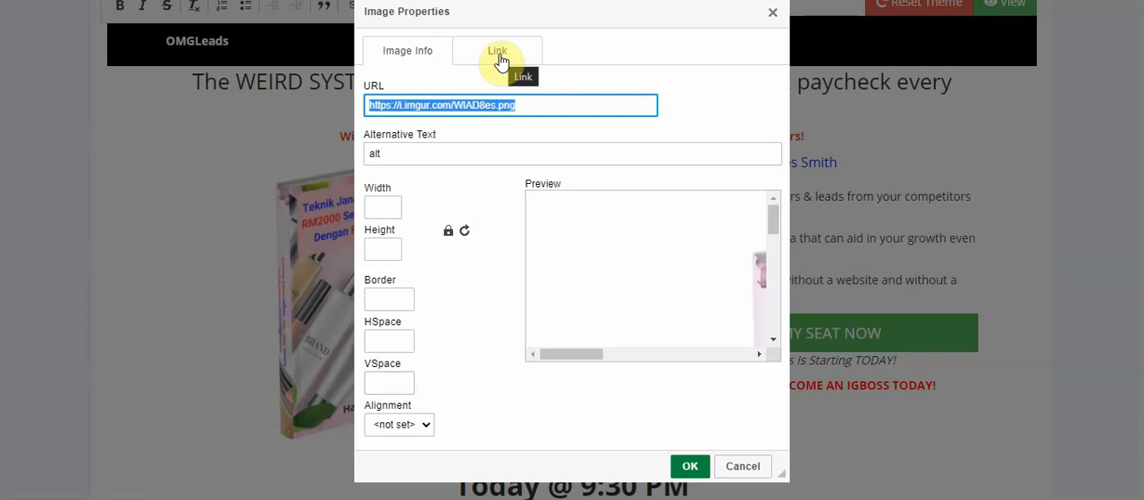
pyautogui.click(756, 466)
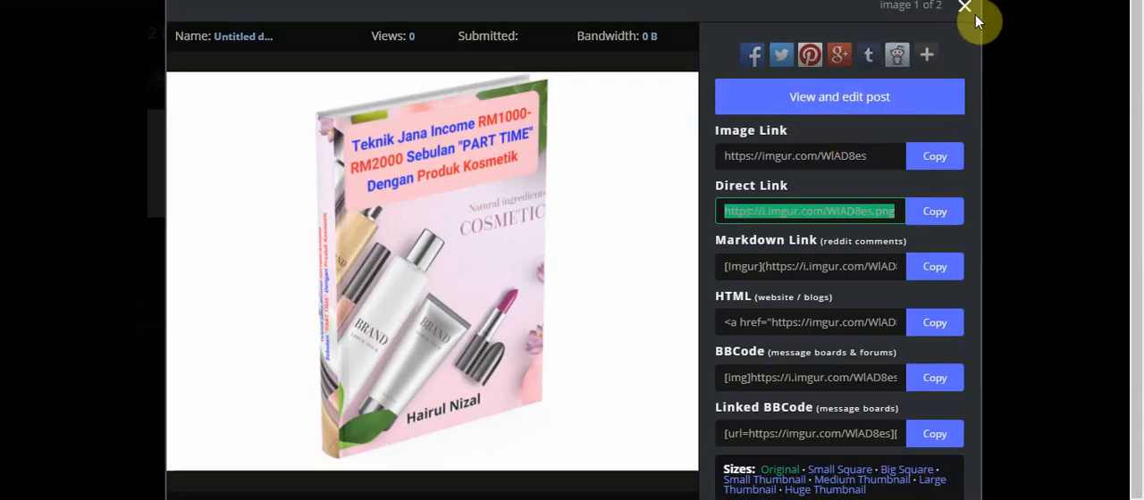
# Switch to Imgur, close the open image details and upload "Untitleddesign.png" from the Desktop's ebook folder
pyautogui.click(967, 13)
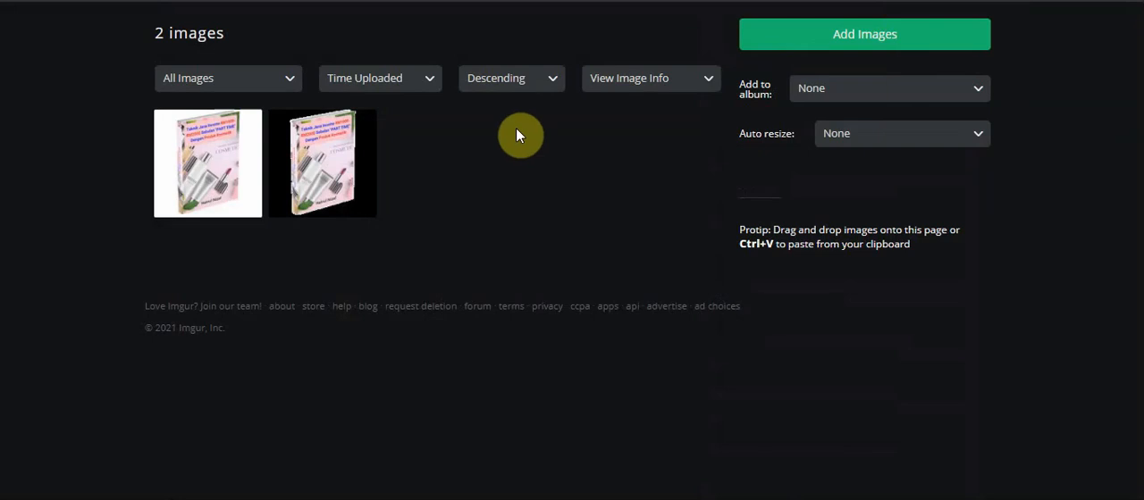
pyautogui.moveTo(367, 127)
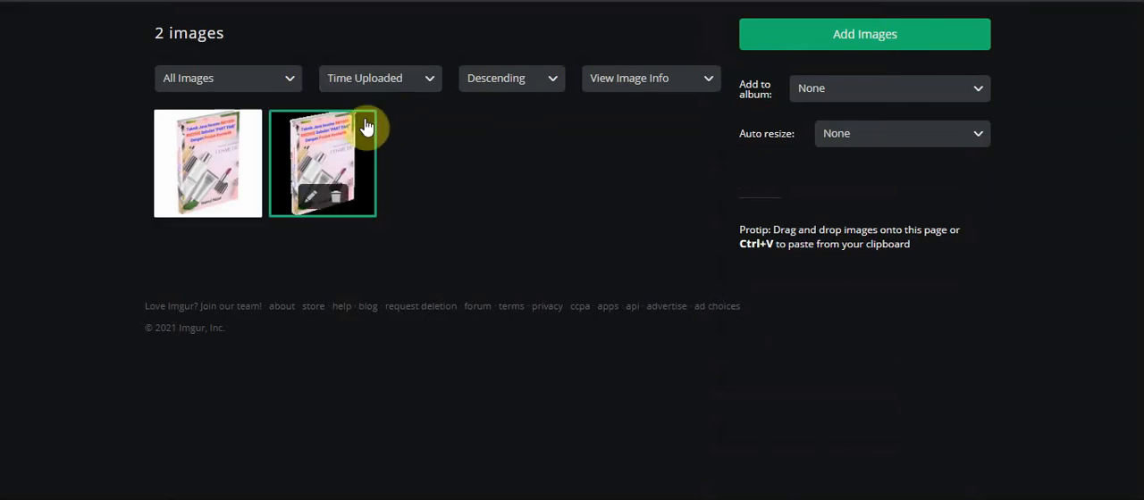
pyautogui.click(291, 83)
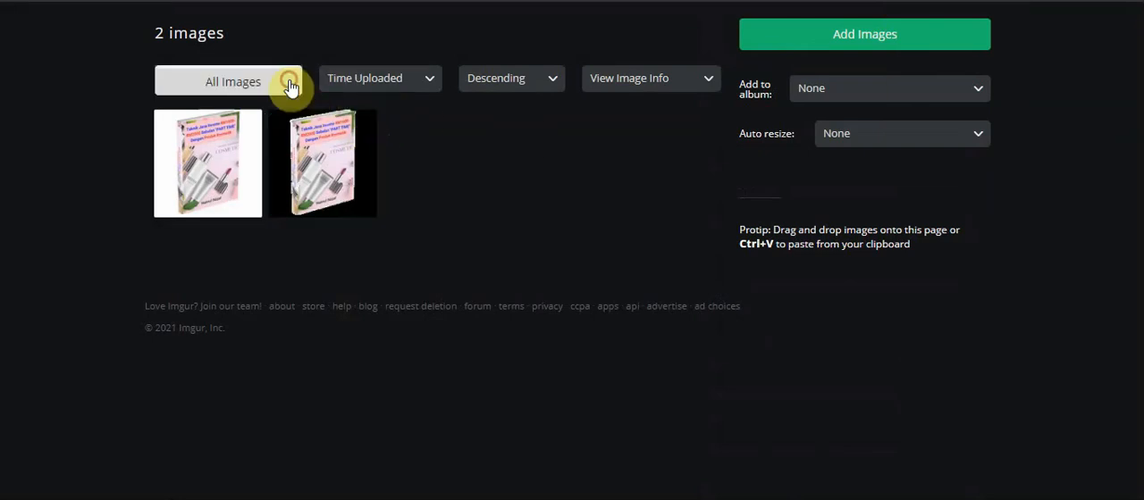
pyautogui.click(897, 36)
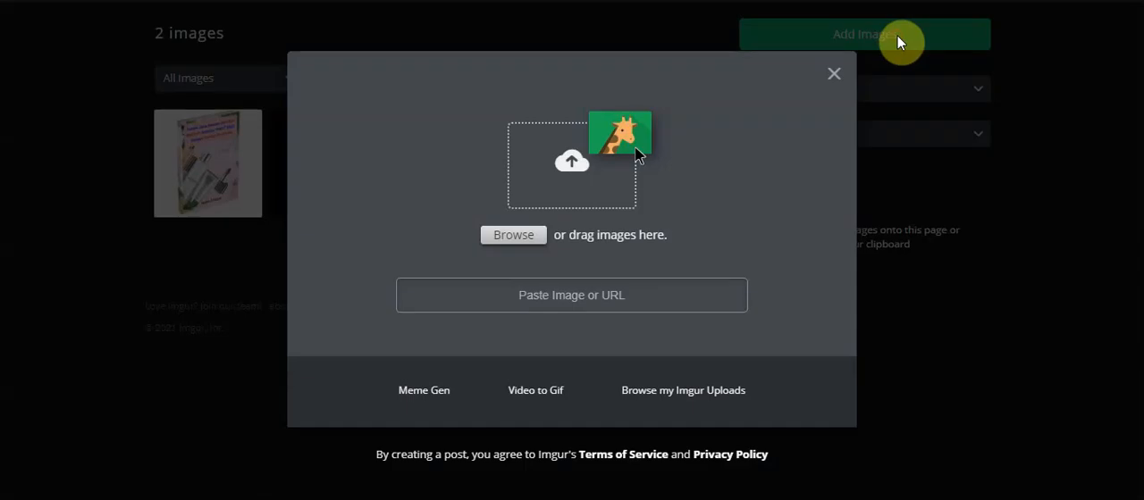
pyautogui.click(524, 234)
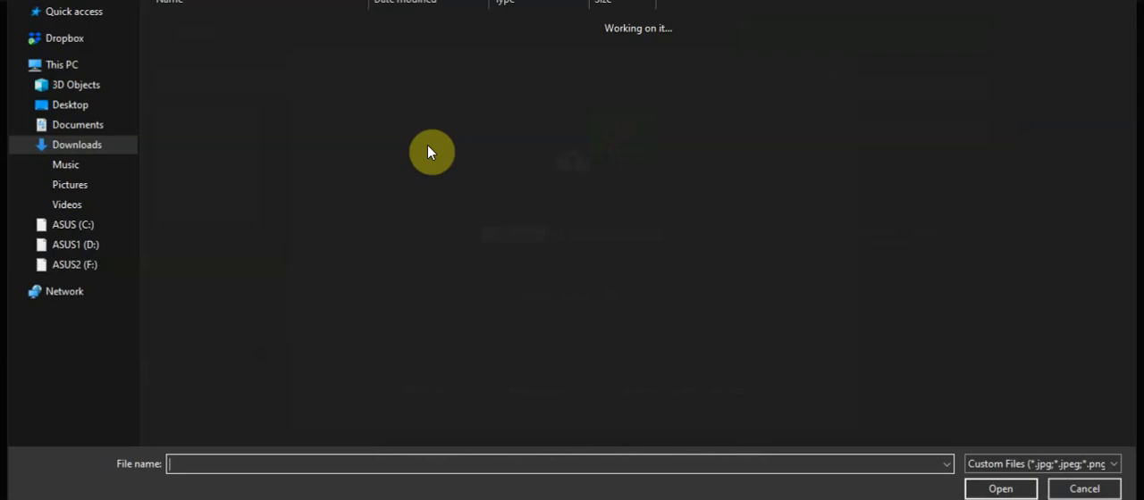
pyautogui.click(68, 104)
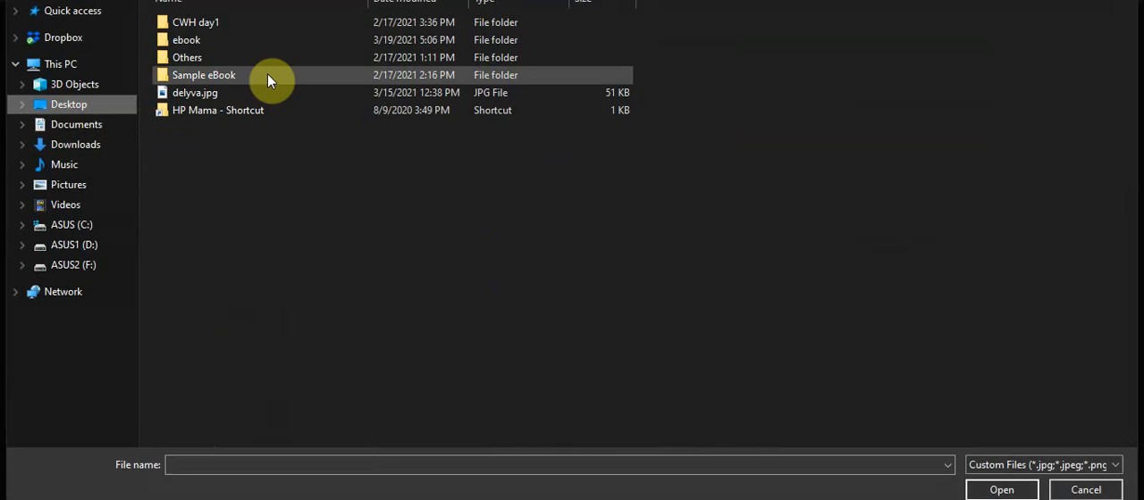
pyautogui.doubleClick(221, 41)
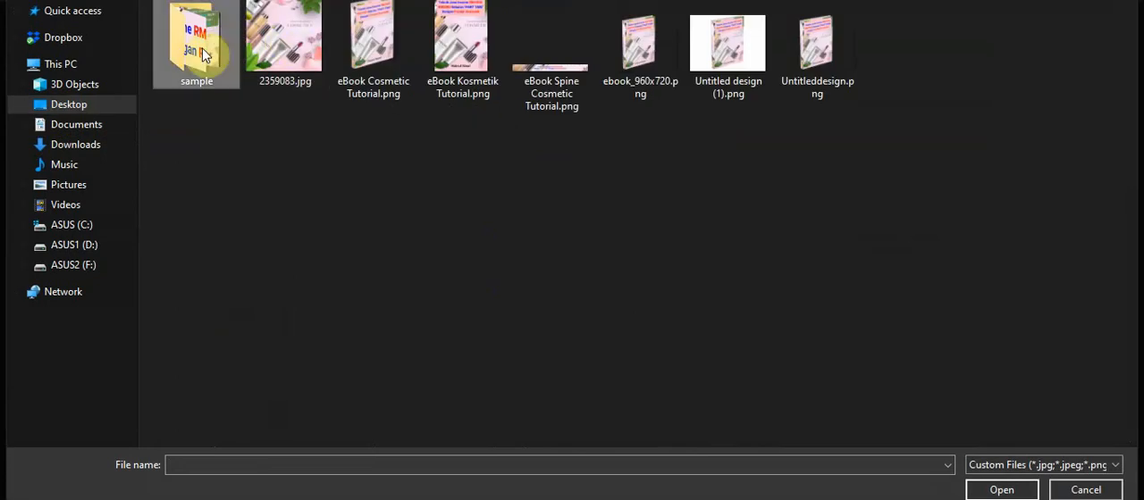
pyautogui.doubleClick(205, 51)
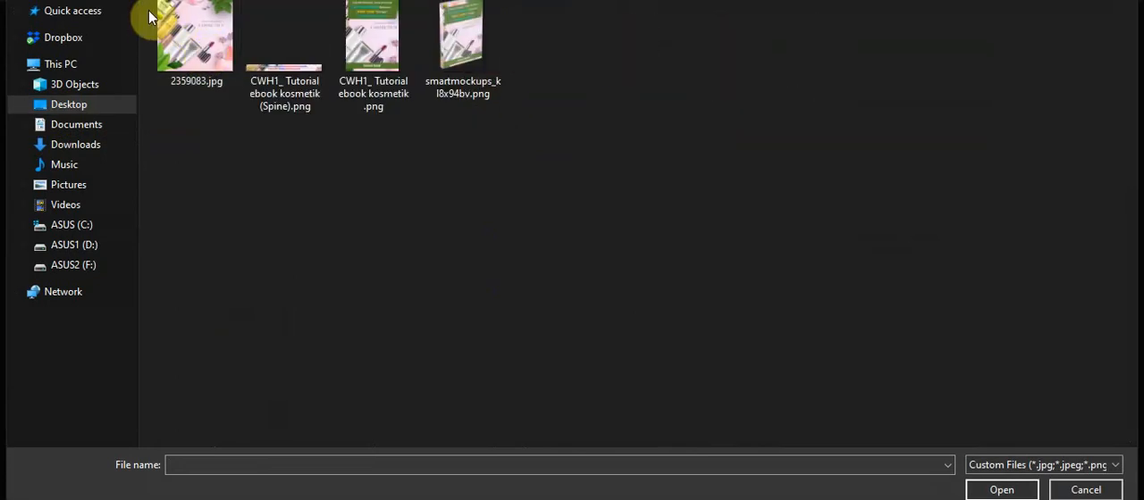
pyautogui.click(22, 1)
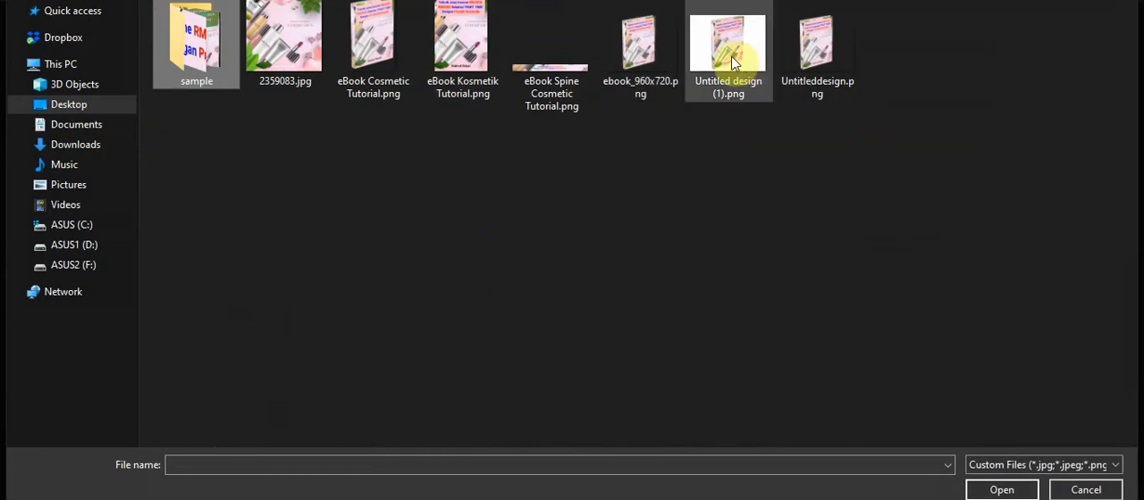
pyautogui.click(813, 54)
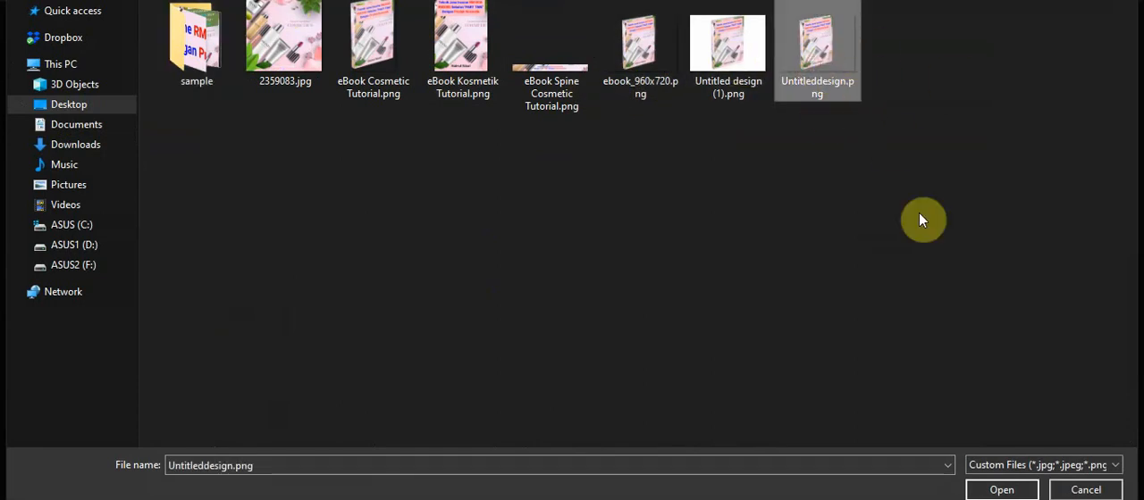
pyautogui.click(1017, 491)
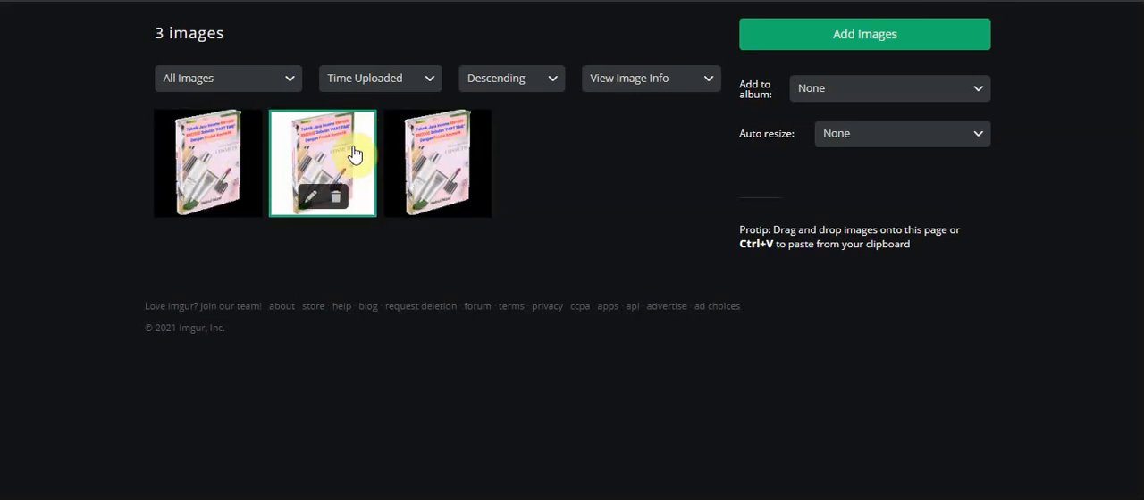
# Open the details of the newly uploaded transparent book image and copy its direct link
pyautogui.click(206, 158)
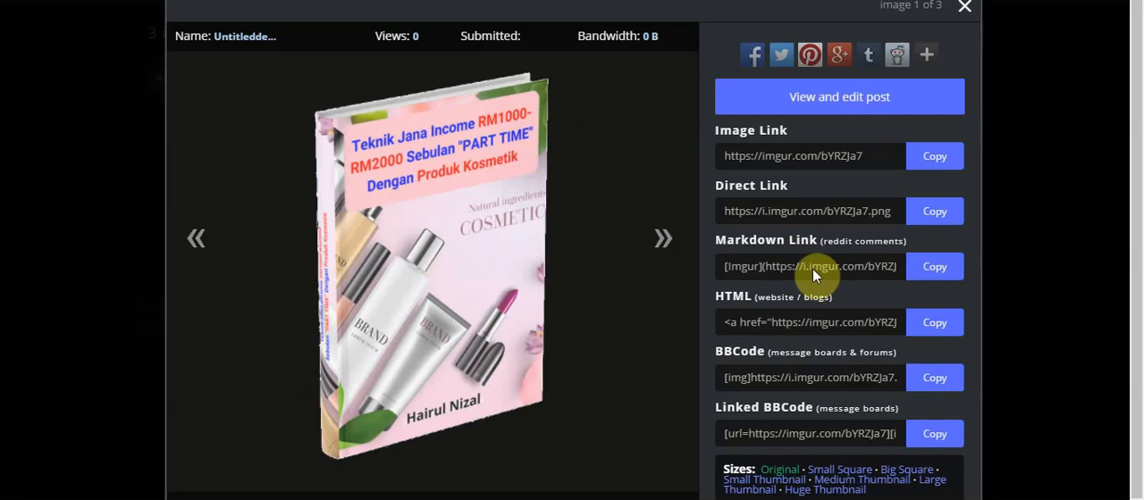
pyautogui.click(810, 211)
pyautogui.moveTo(790, 190); pyautogui.dragTo(717, 186)
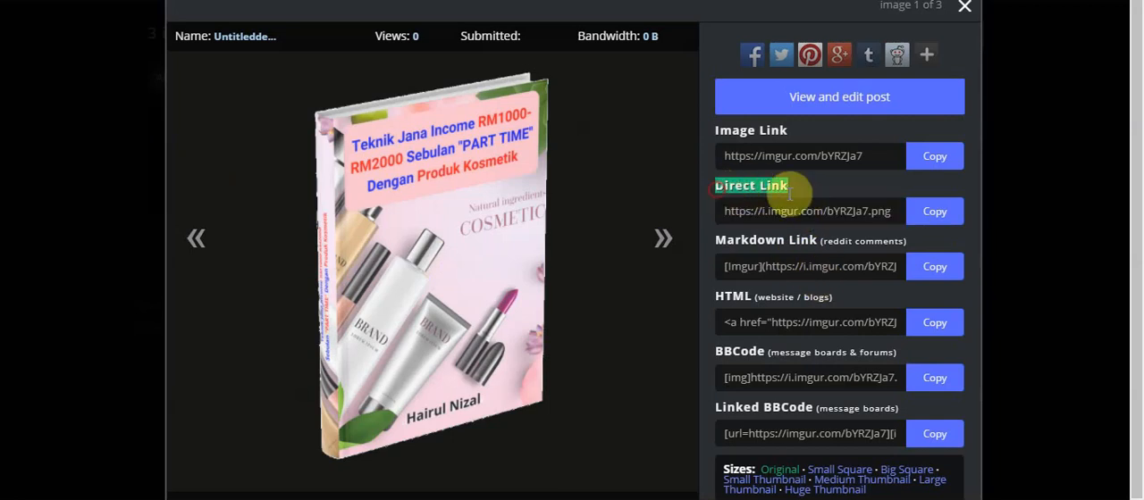
pyautogui.click(937, 214)
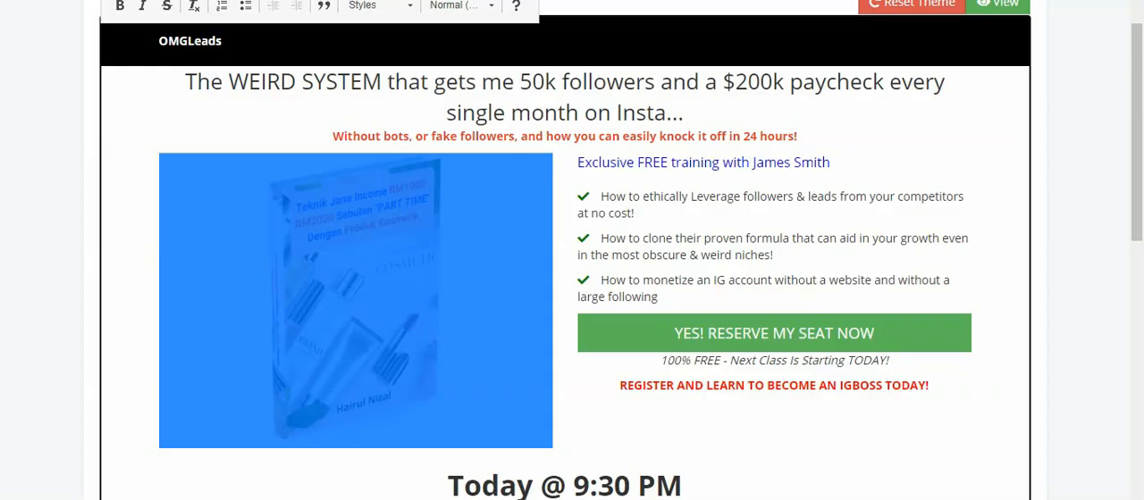
pyautogui.rightClick(348, 234)
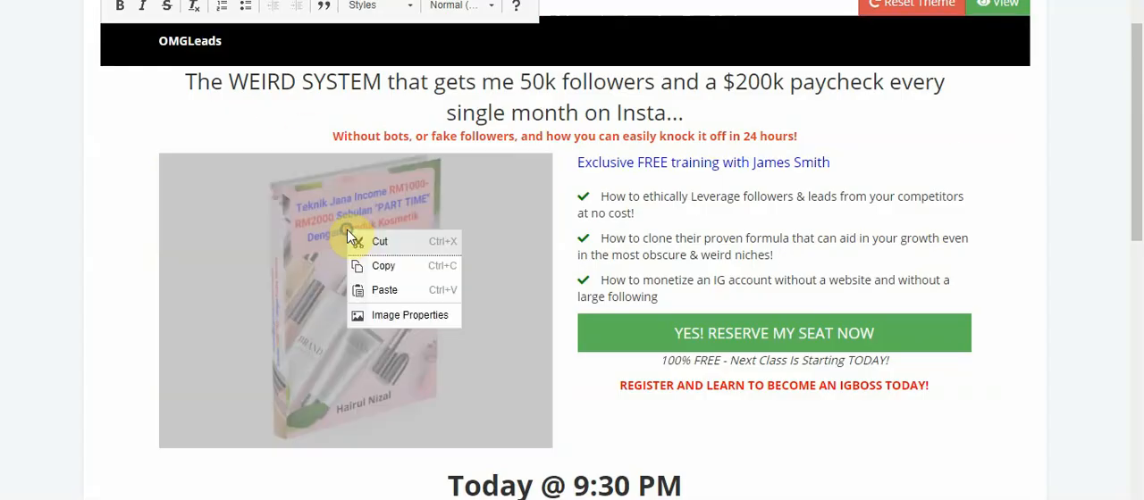
pyautogui.click(396, 315)
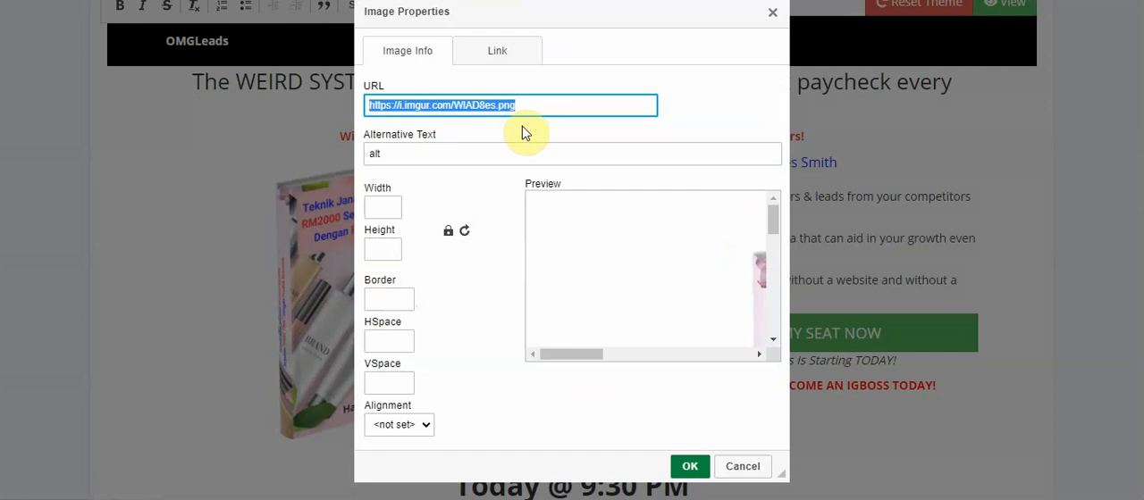
pyautogui.press('BackSpace')
pyautogui.hotkey('ctrl', 'v')
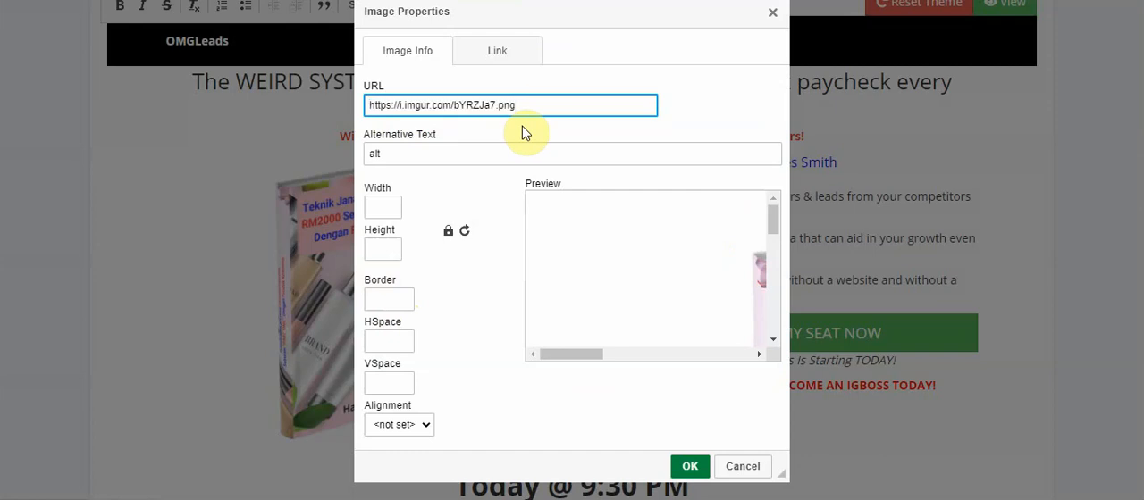
pyautogui.click(608, 229)
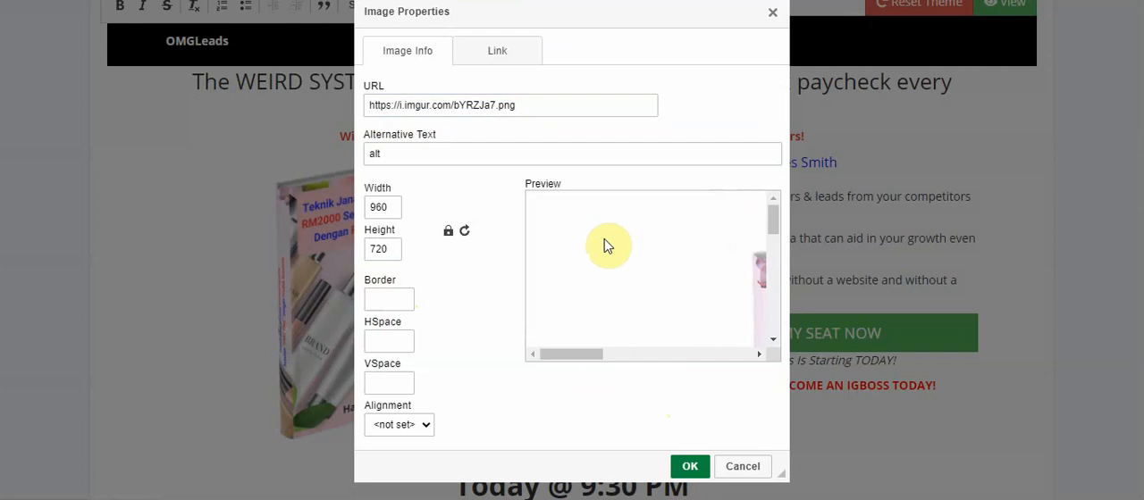
# Examine the image properties preview, including the cover, its lower edge and the full width of the sample text
pyautogui.click(519, 109)
pyautogui.moveTo(518, 108); pyautogui.dragTo(350, 106)
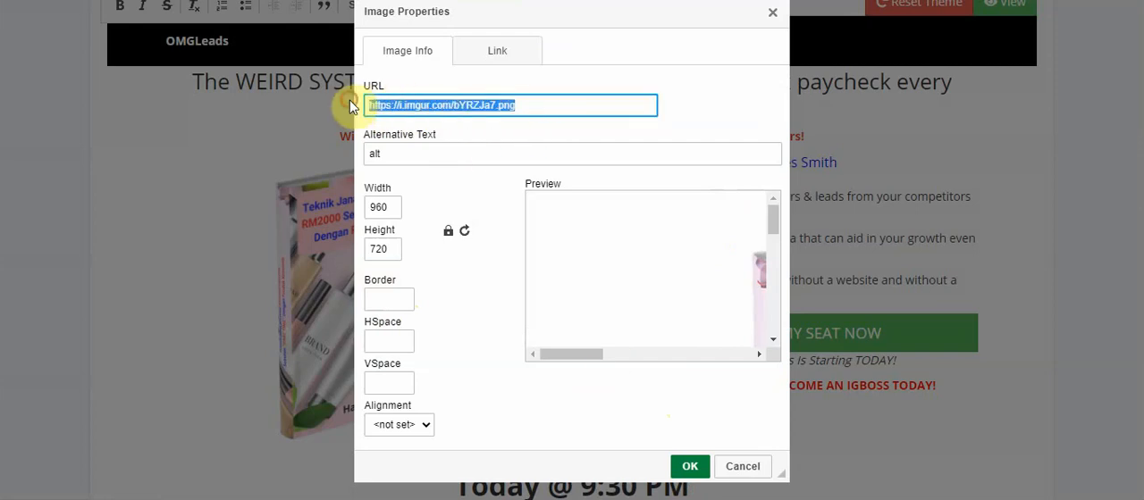
pyautogui.click(562, 182)
pyautogui.moveTo(563, 183); pyautogui.dragTo(523, 184)
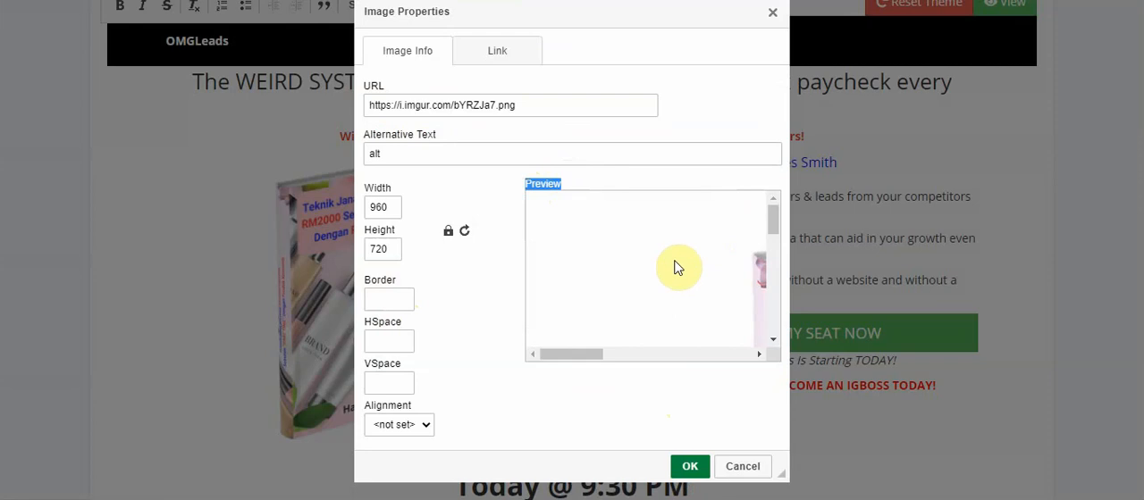
pyautogui.moveTo(596, 354); pyautogui.dragTo(666, 357)
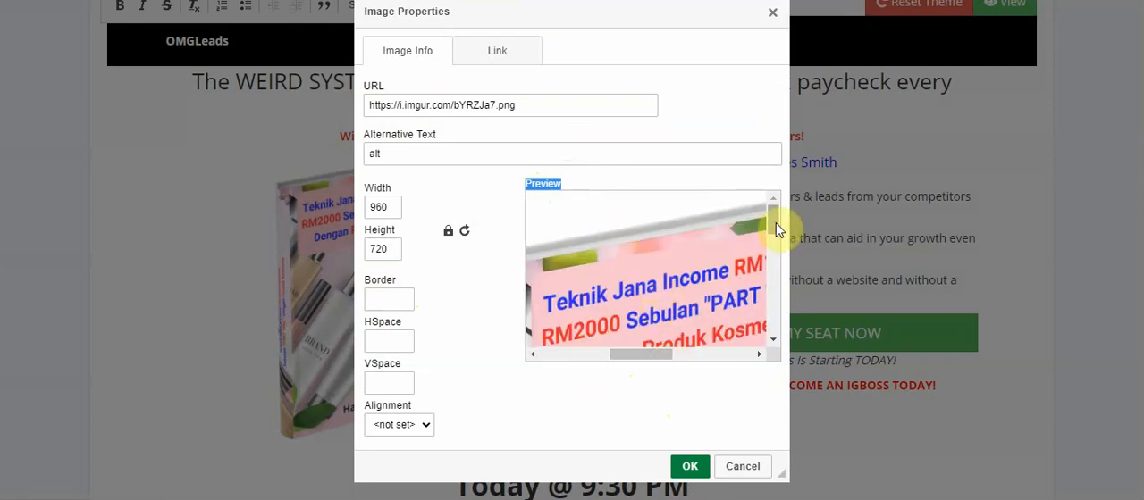
pyautogui.moveTo(777, 218); pyautogui.dragTo(669, 327)
pyautogui.moveTo(592, 284); pyautogui.dragTo(579, 282)
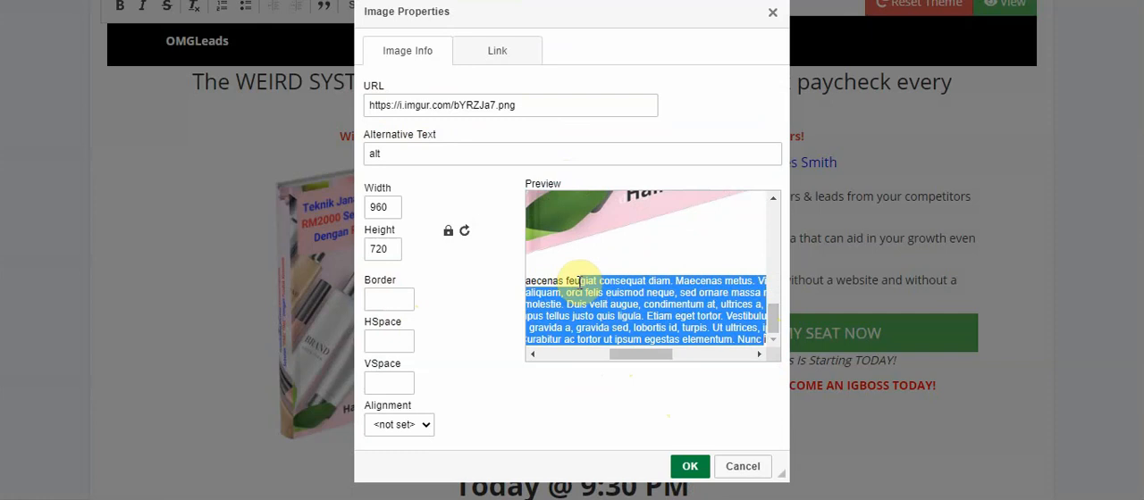
pyautogui.moveTo(553, 280); pyautogui.dragTo(742, 379)
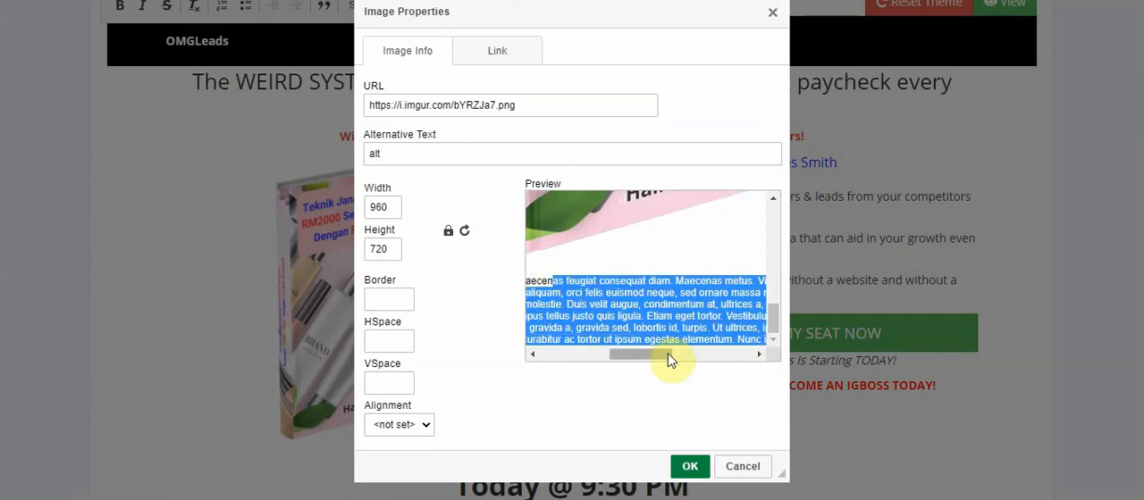
pyautogui.moveTo(664, 355); pyautogui.dragTo(545, 355)
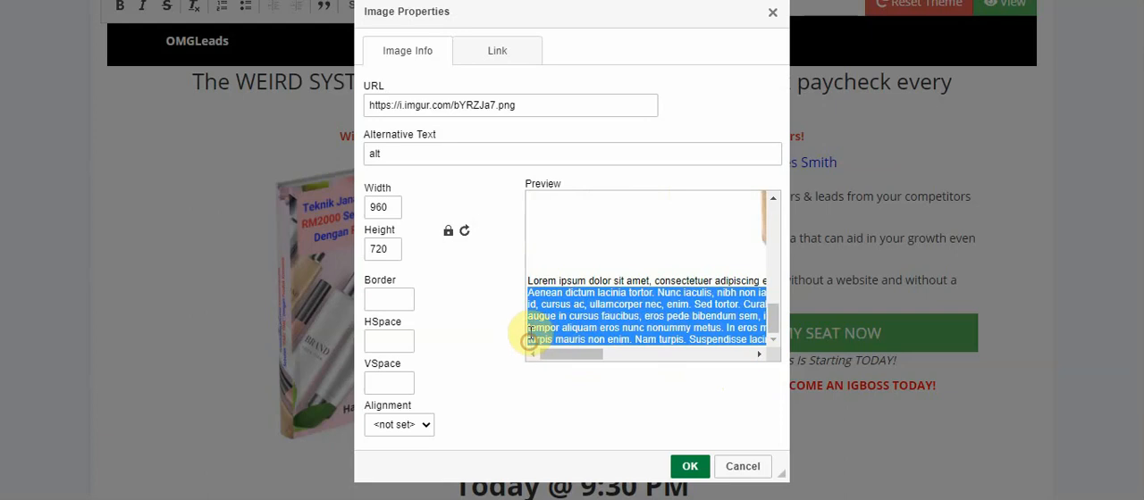
pyautogui.moveTo(528, 284); pyautogui.dragTo(897, 408)
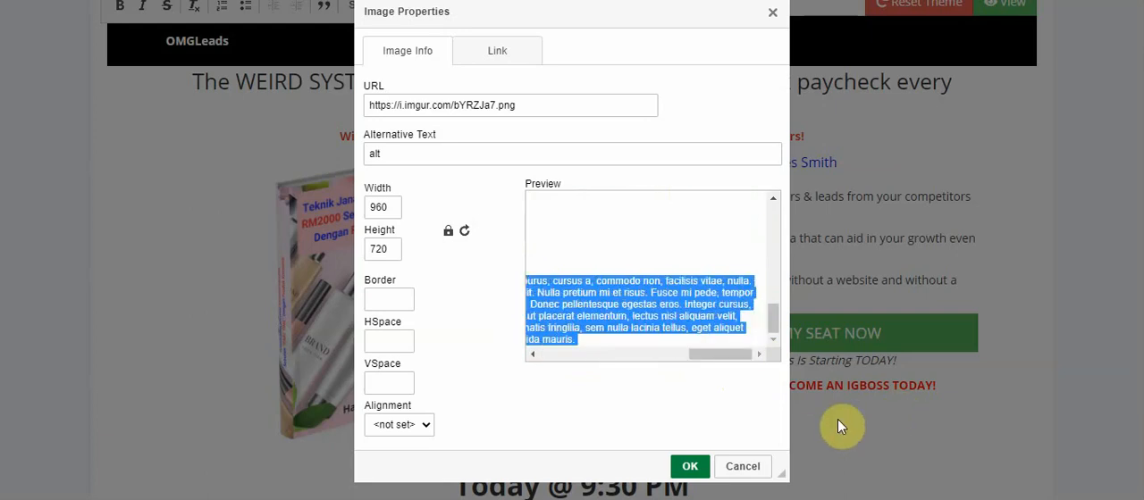
pyautogui.click(597, 340)
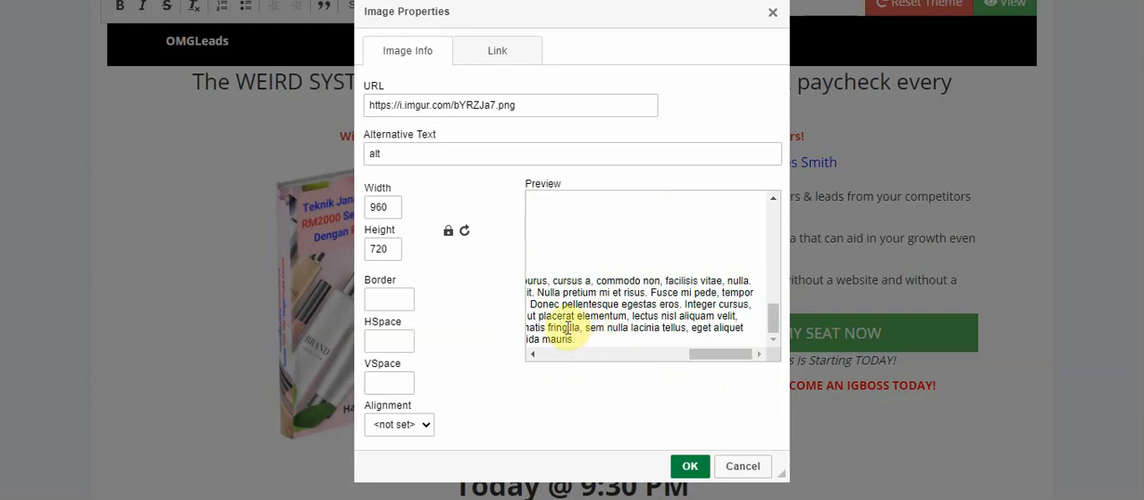
pyautogui.moveTo(718, 353); pyautogui.dragTo(561, 354)
# Apply the new image properties and check how the book image fits beside the training text on the page
pyautogui.click(690, 468)
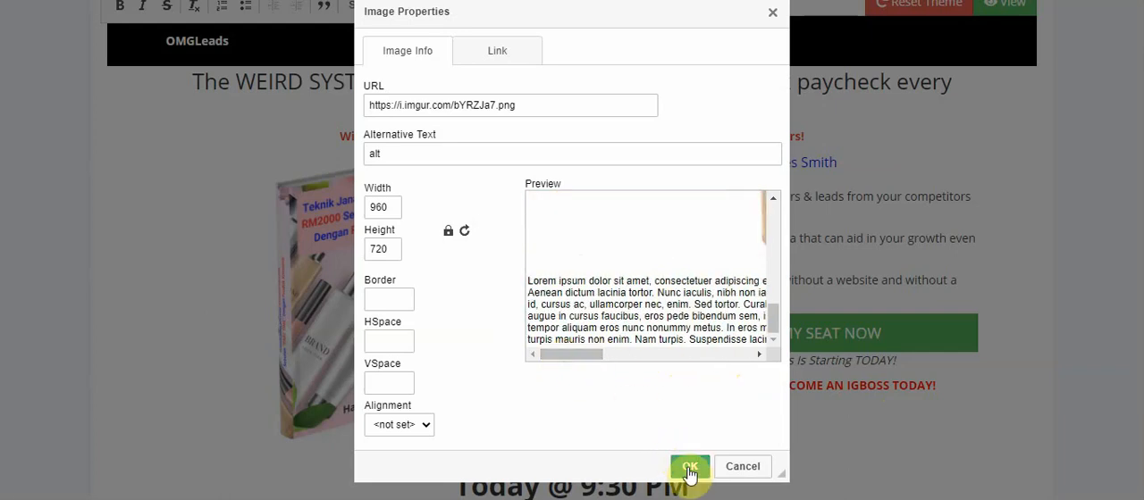
pyautogui.click(691, 470)
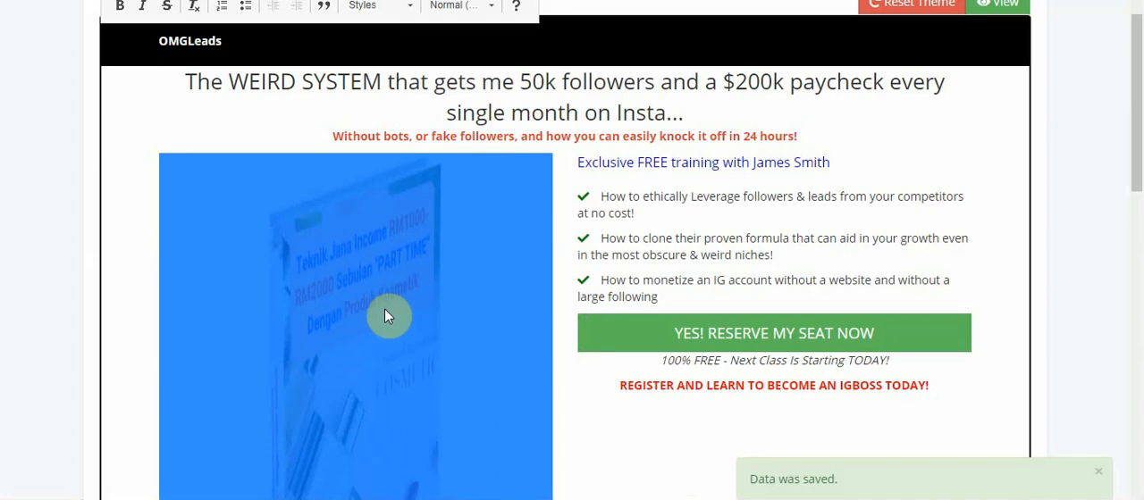
pyautogui.click(592, 380)
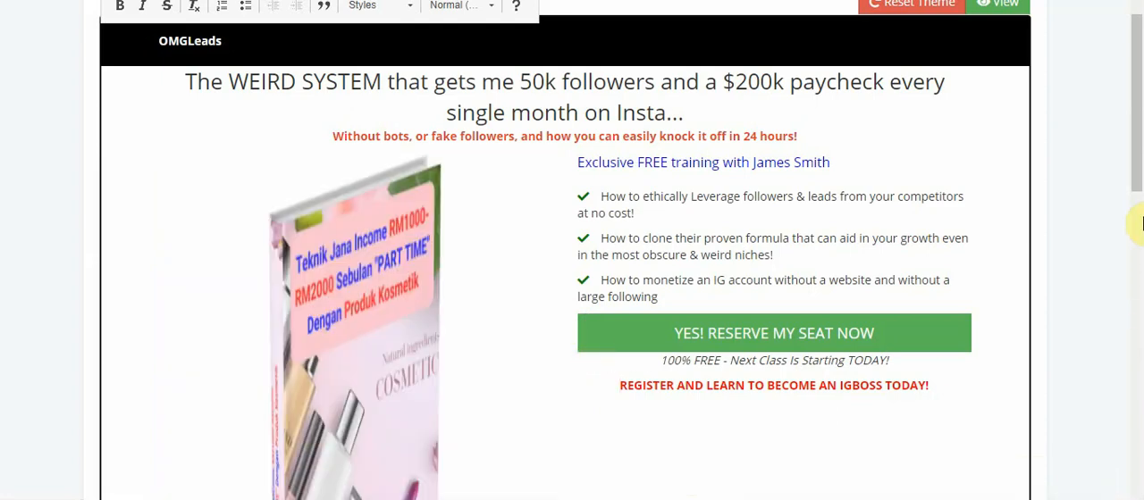
pyautogui.scroll(-3, 1137, 182)
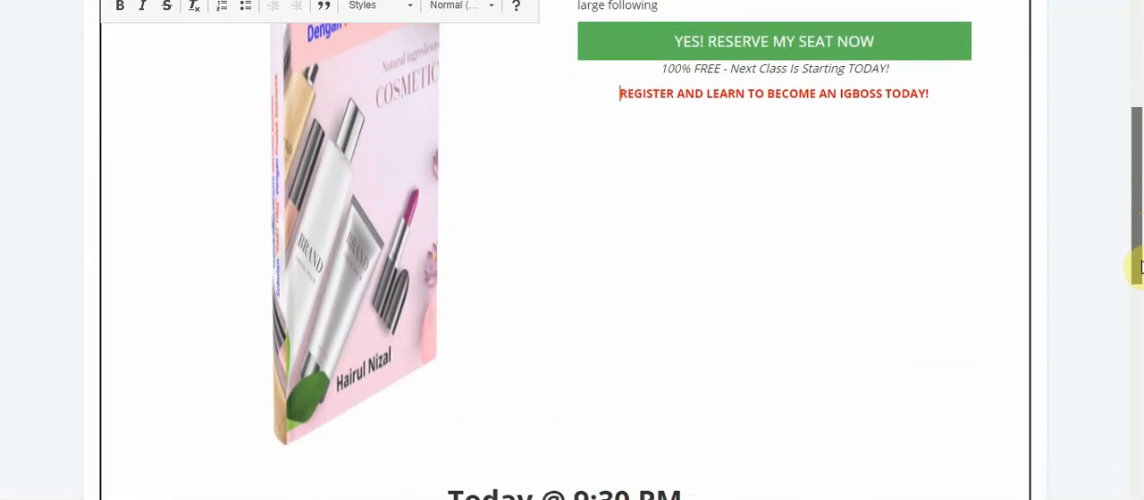
pyautogui.click(357, 235)
pyautogui.click(628, 230)
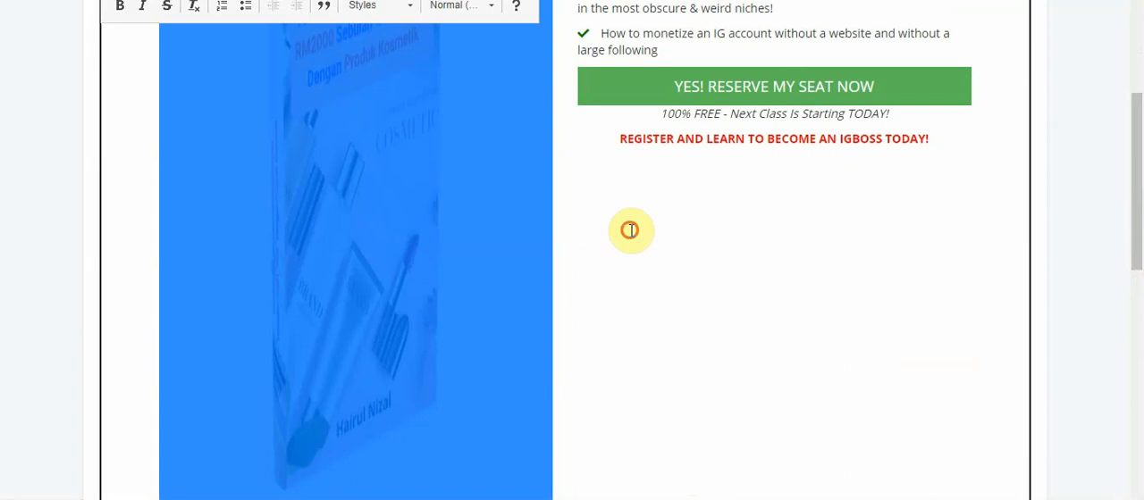
pyautogui.scroll(2, 1138, 205)
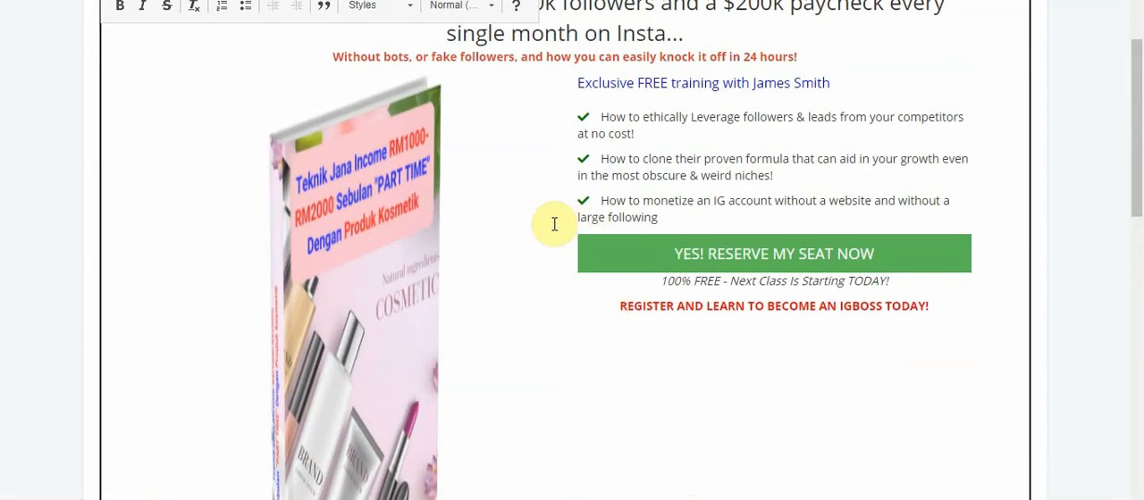
pyautogui.click(400, 192)
pyautogui.rightClick(398, 185)
pyautogui.click(452, 269)
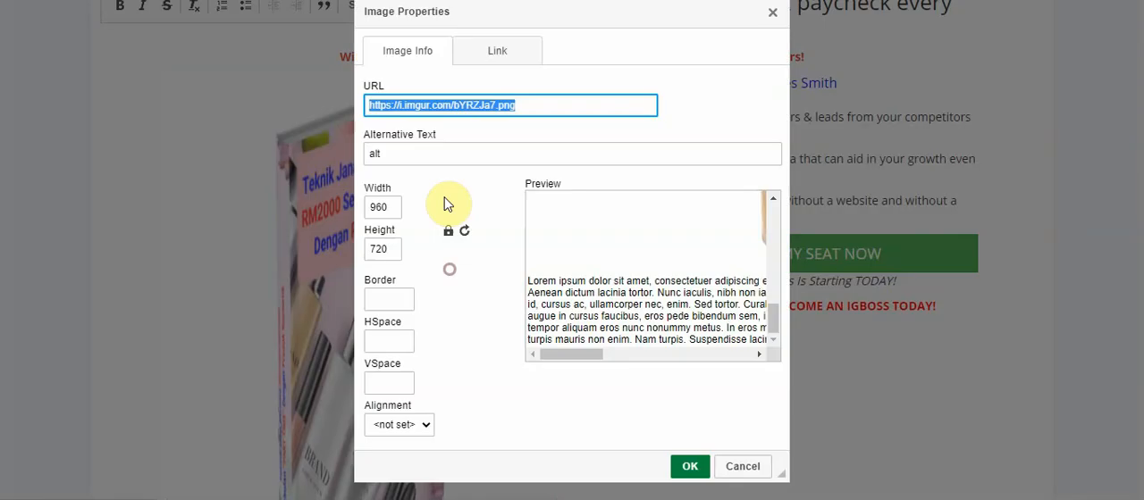
pyautogui.click(546, 109)
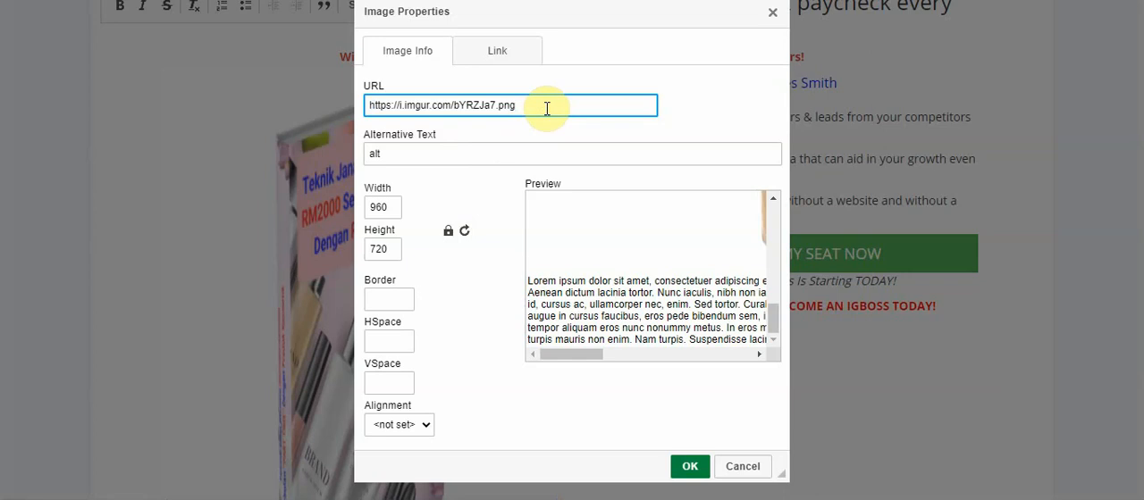
pyautogui.moveTo(546, 109); pyautogui.dragTo(304, 126)
pyautogui.hotkey('ctrl', 'c')
pyautogui.press('BackSpace')
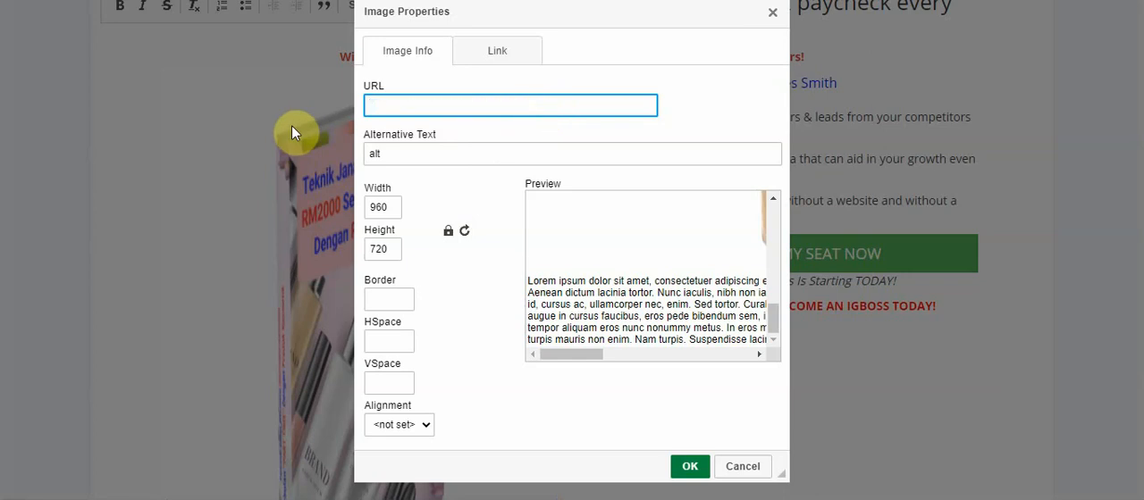
pyautogui.hotkey('ctrl', 'v')
pyautogui.click(573, 249)
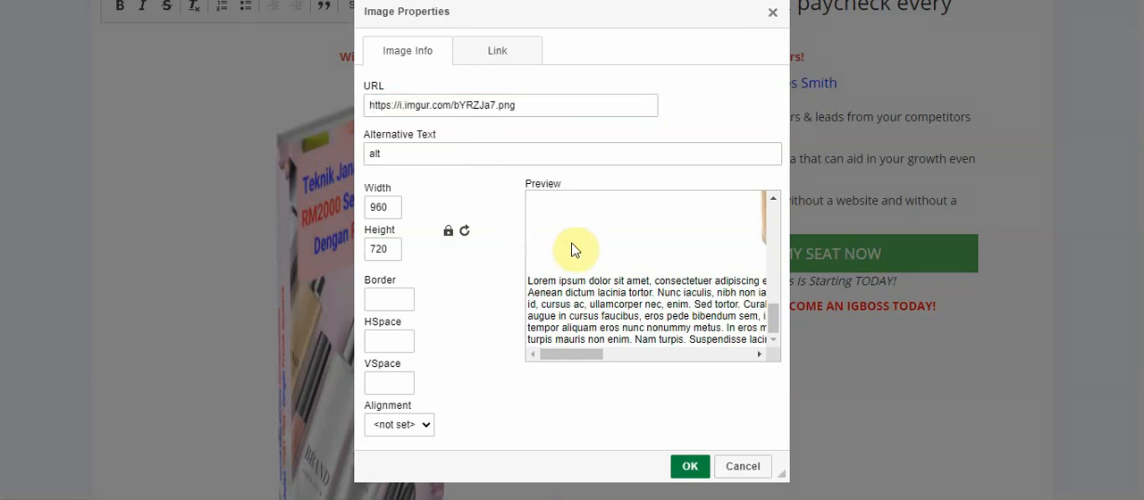
pyautogui.moveTo(600, 355); pyautogui.dragTo(657, 357)
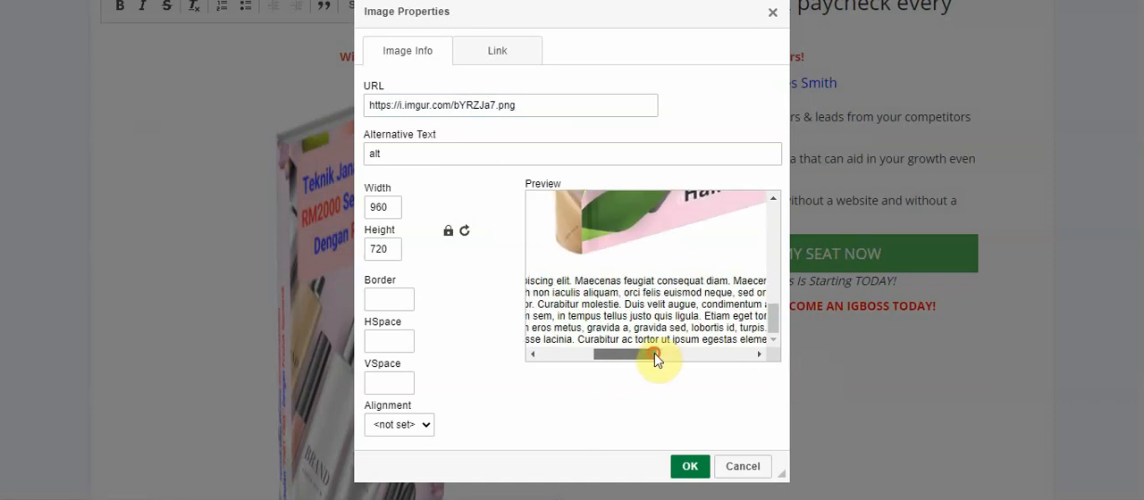
pyautogui.click(690, 467)
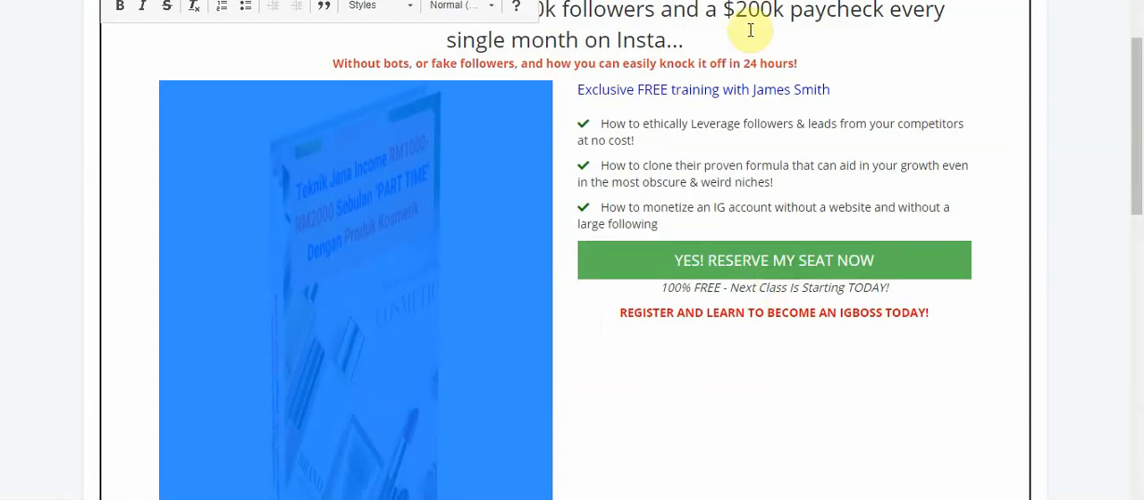
# Switch to Imgur to recopy the image's direct link, and on the theme page clear and re-enter the book image's URL with it
pyautogui.hotkey('alt', 'Tab')
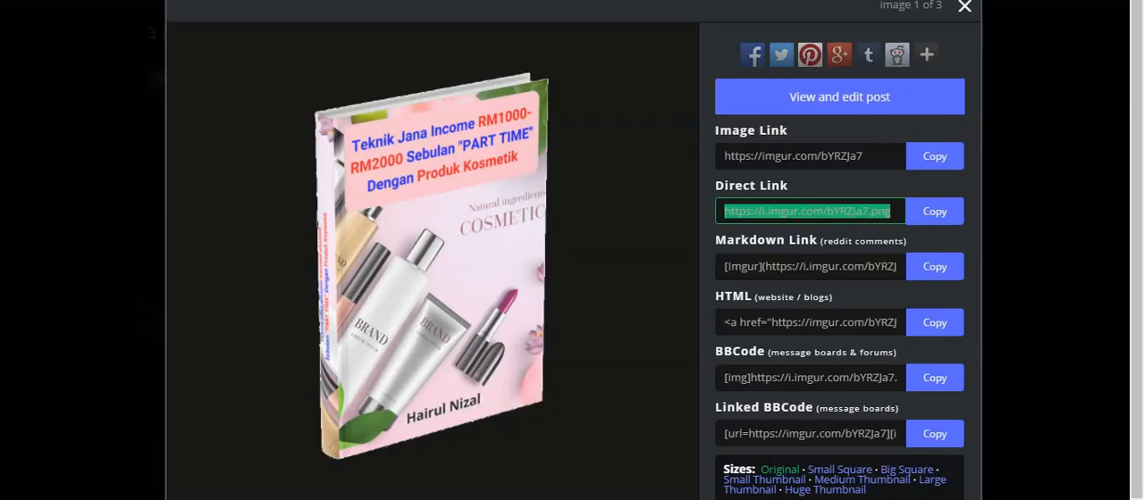
pyautogui.click(935, 212)
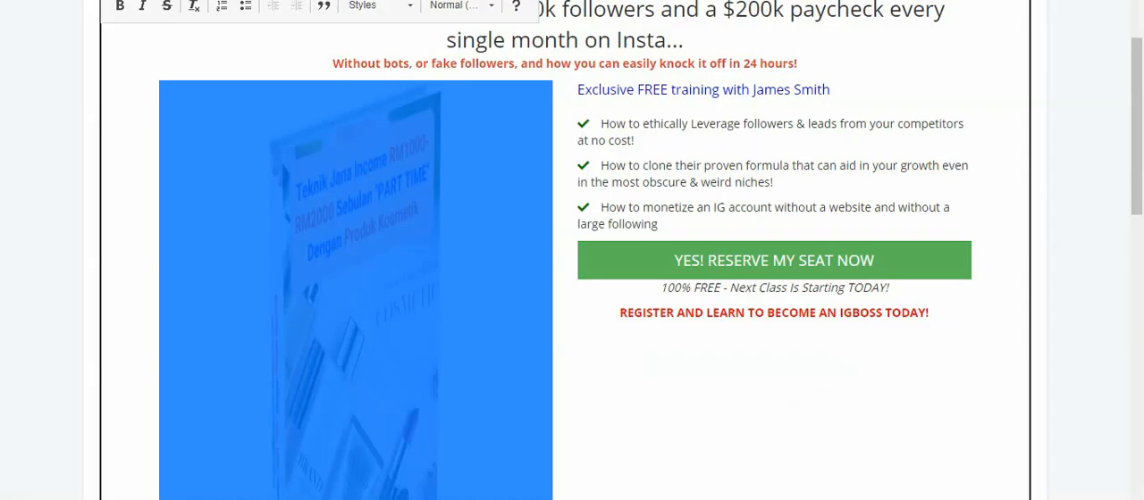
pyautogui.rightClick(401, 268)
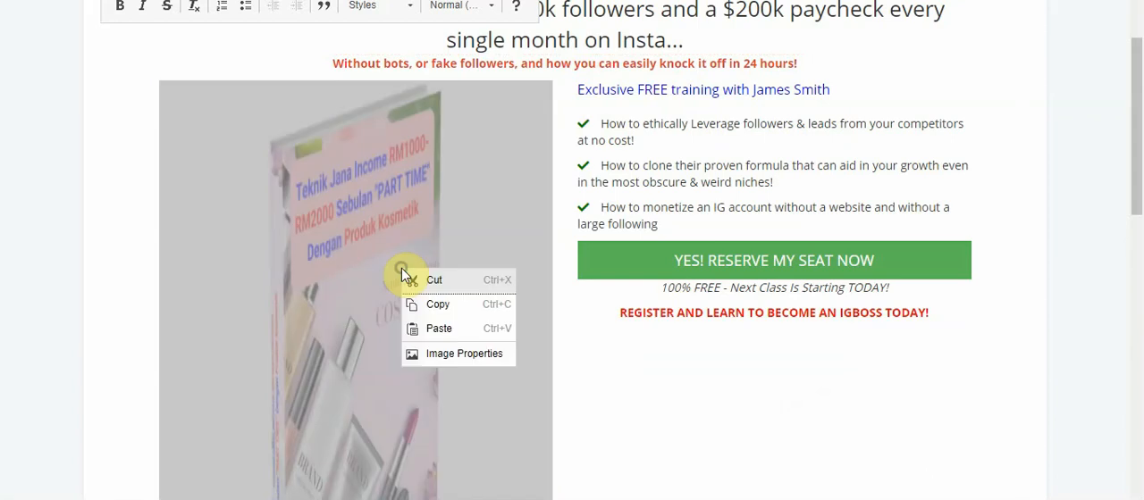
pyautogui.click(468, 354)
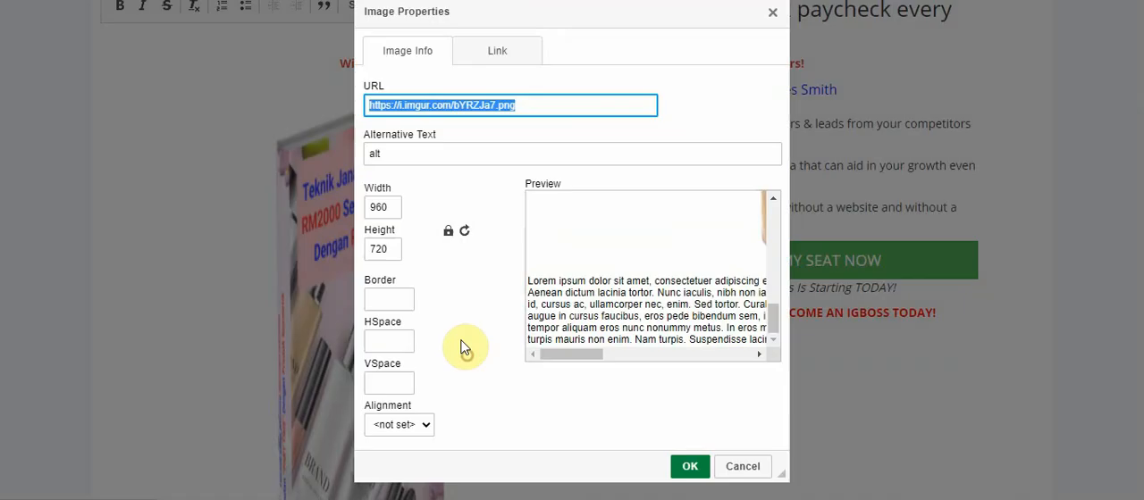
pyautogui.press('BackSpace')
pyautogui.click(609, 227)
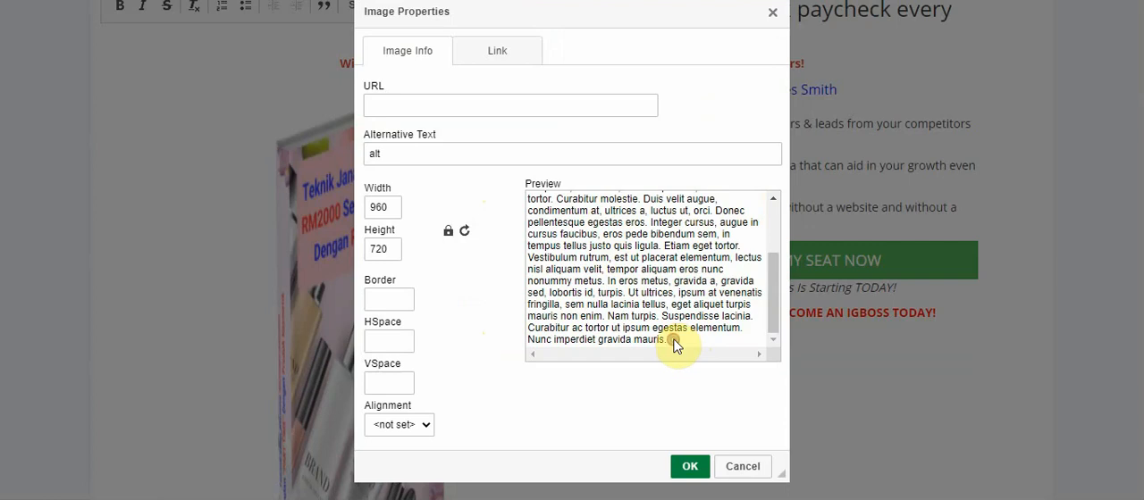
pyautogui.hotkey('ctrl', 'a')
pyautogui.click(592, 260)
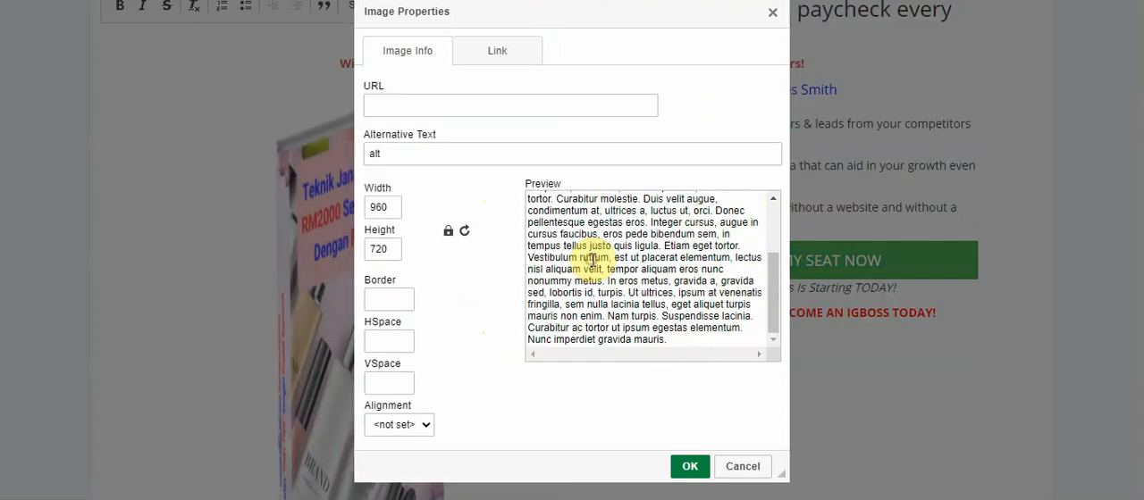
pyautogui.hotkey('ctrl', 'a')
pyautogui.click(592, 259)
pyautogui.click(445, 106)
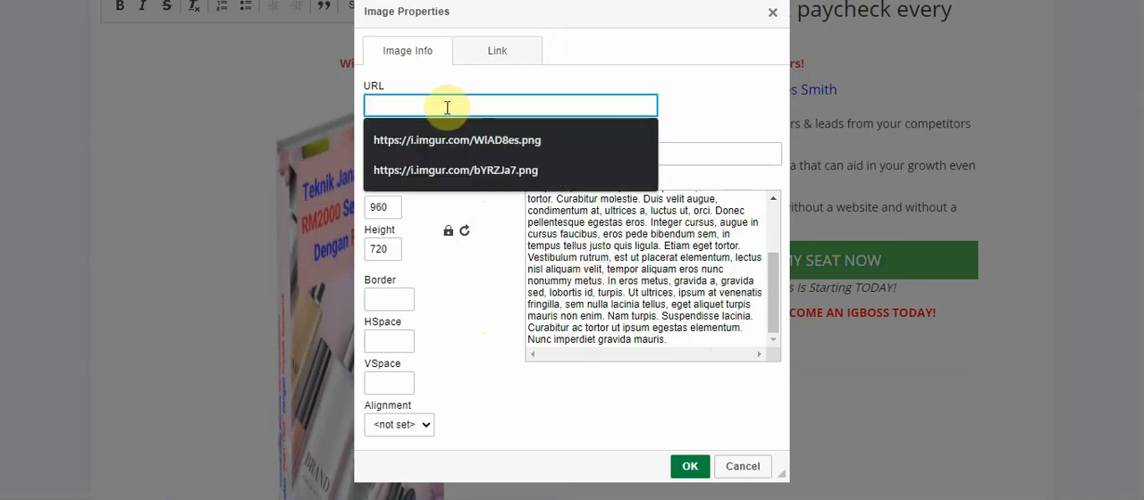
pyautogui.hotkey('ctrl', 'v')
pyautogui.press('Return')
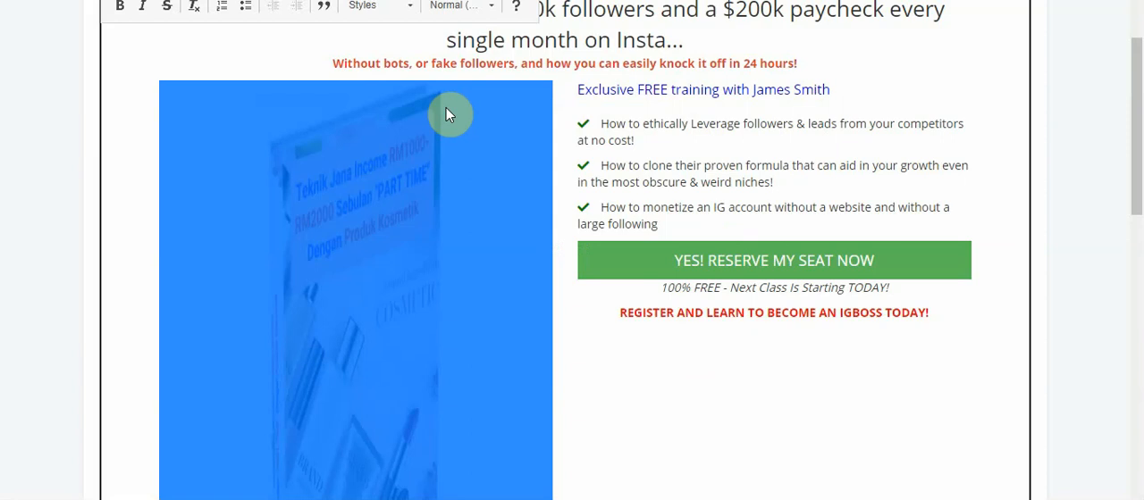
# Examine the book image's properties and the cover in the preview, and apply the dialog
pyautogui.rightClick(374, 200)
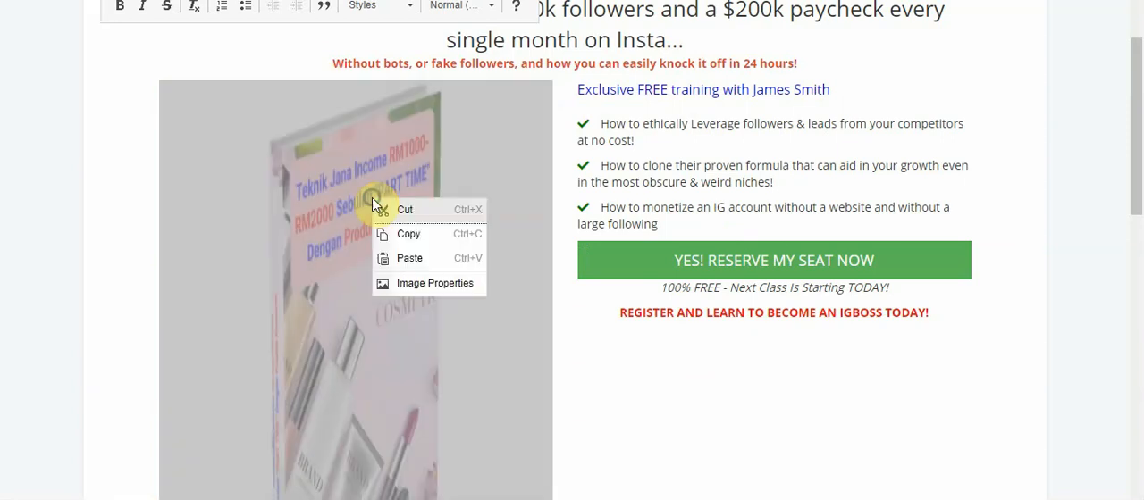
pyautogui.click(417, 284)
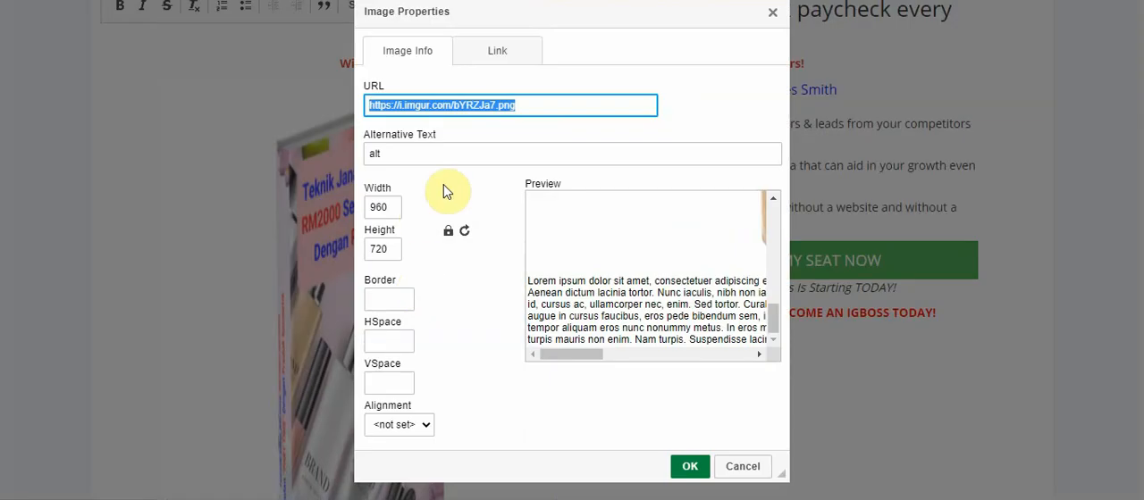
pyautogui.click(593, 256)
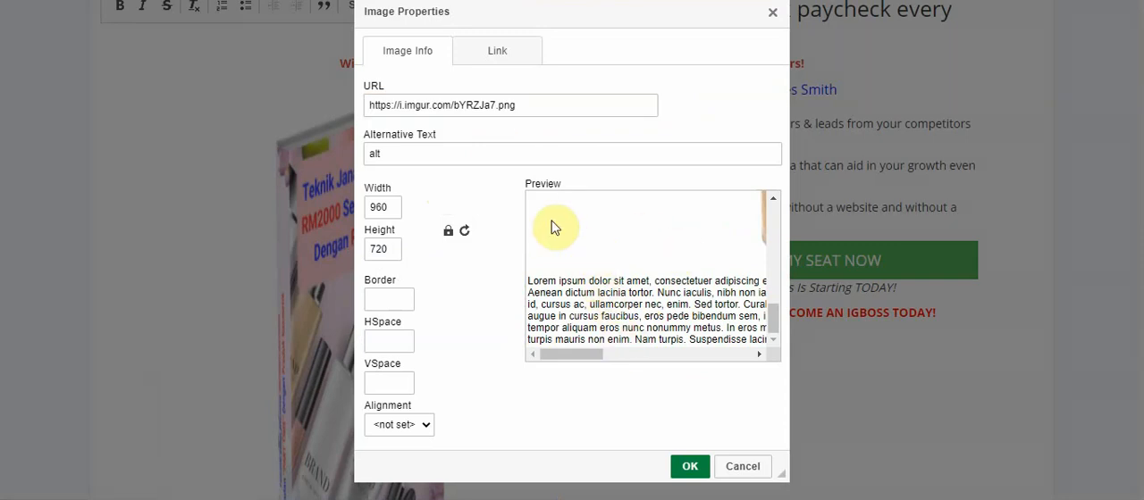
pyautogui.moveTo(582, 355); pyautogui.dragTo(689, 370)
pyautogui.moveTo(778, 329); pyautogui.dragTo(719, 209)
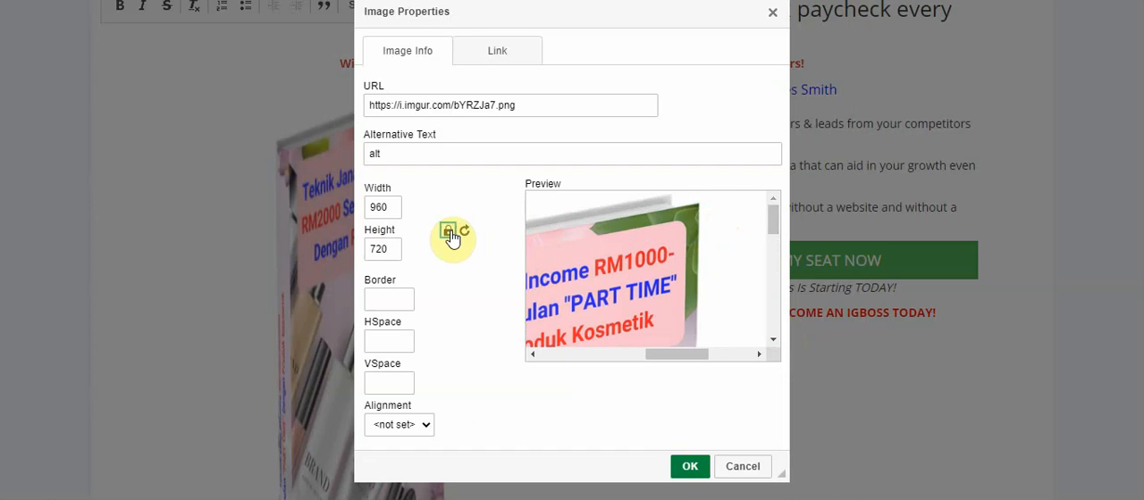
pyautogui.click(690, 467)
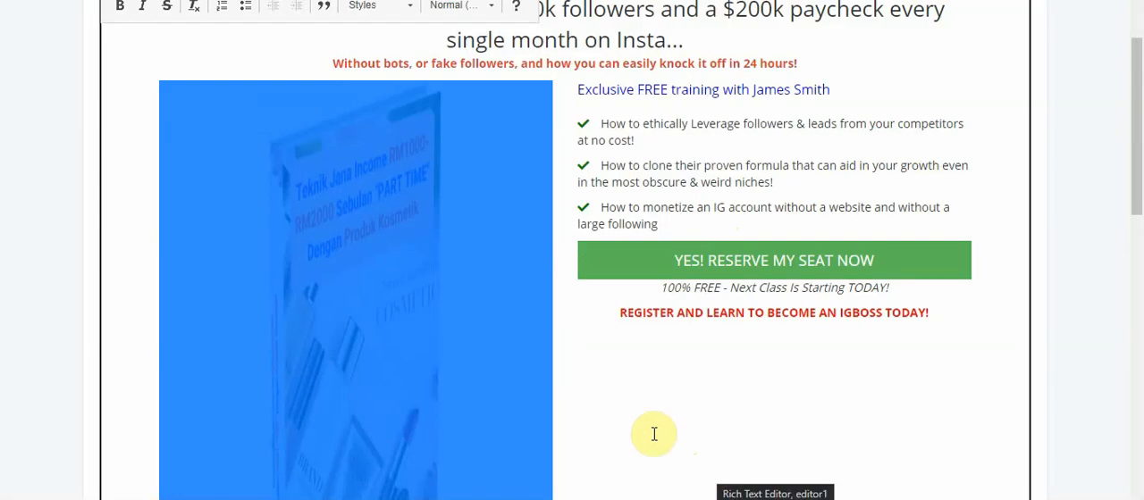
# Clear the book image's URL and alternative text, re-enter the copied Imgur link as the URL and apply the image properties
pyautogui.doubleClick(411, 280)
pyautogui.rightClick(402, 272)
pyautogui.click(476, 161)
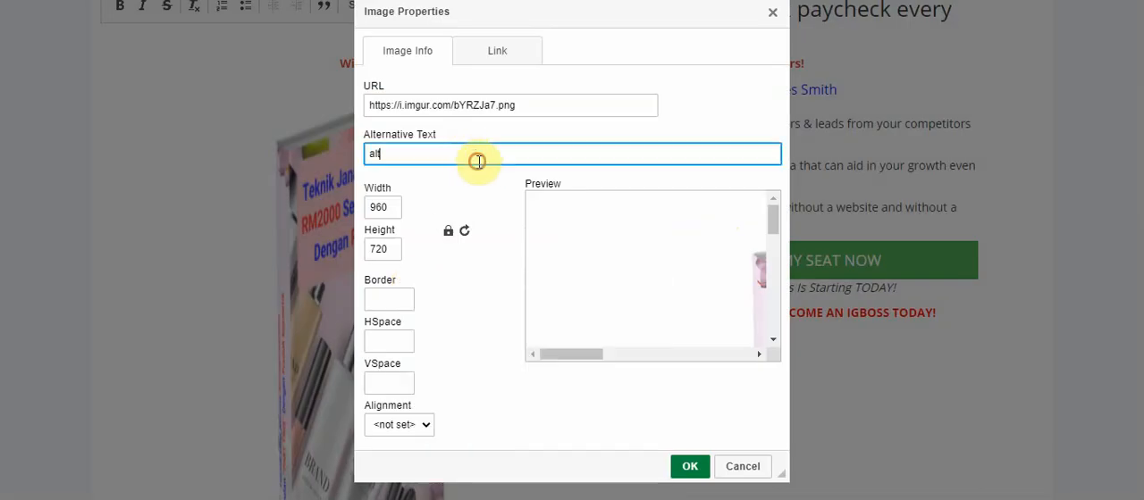
pyautogui.click(536, 105)
pyautogui.hotkey('ctrl', 'a')
pyautogui.press('BackSpace')
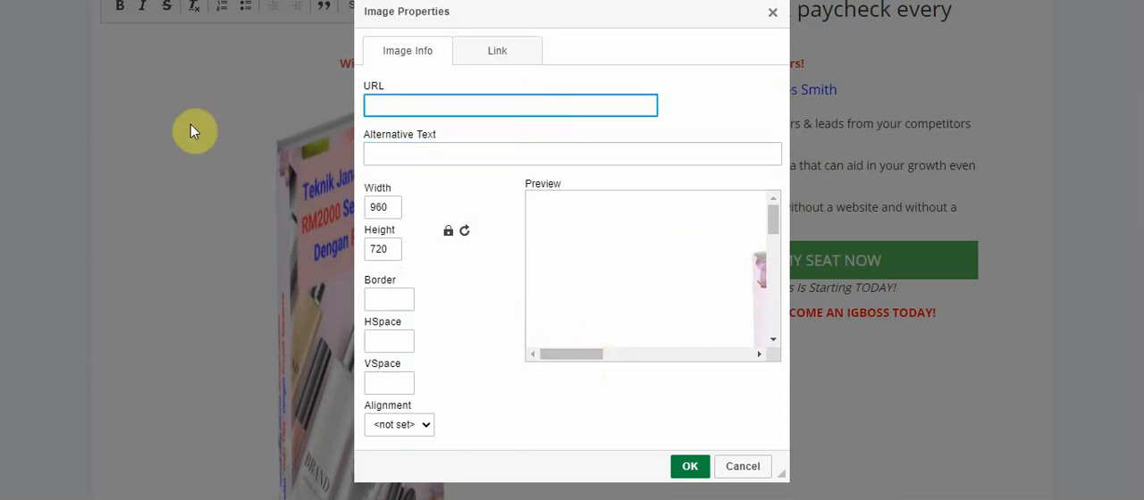
pyautogui.hotkey('ctrl', 'v')
pyautogui.press('Return')
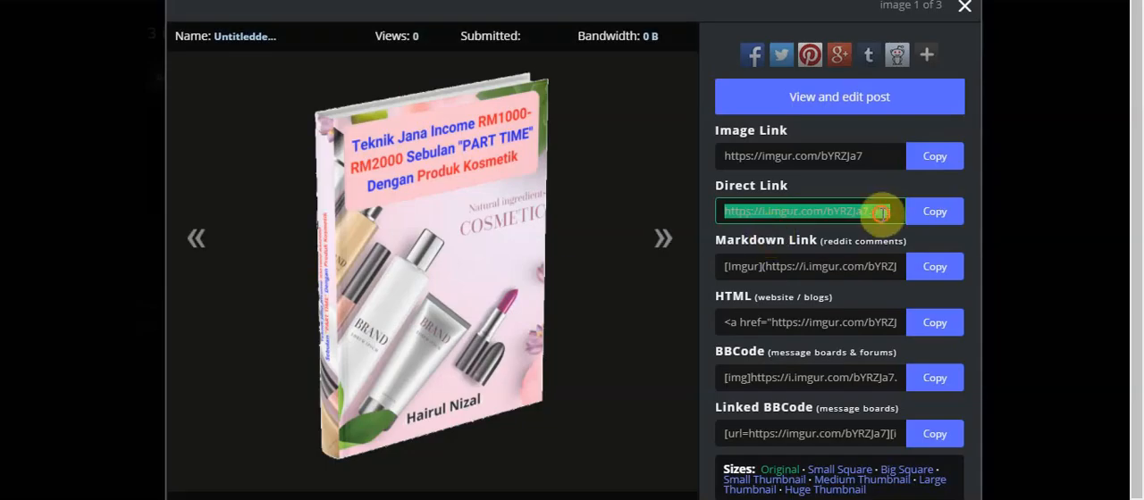
# Switch to Imgur and copy the direct link of the book image
pyautogui.click(896, 212)
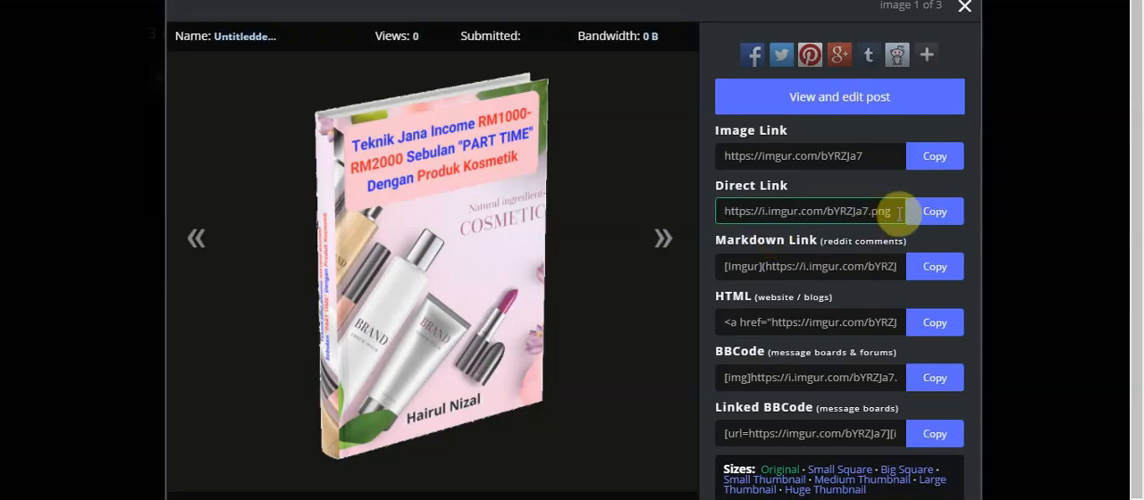
pyautogui.moveTo(898, 212); pyautogui.dragTo(719, 215)
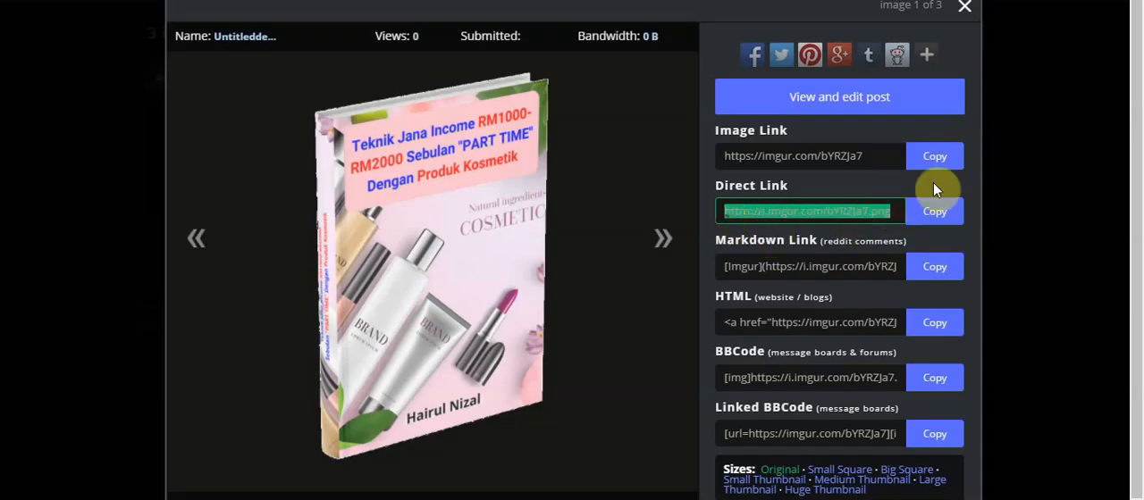
pyautogui.click(936, 216)
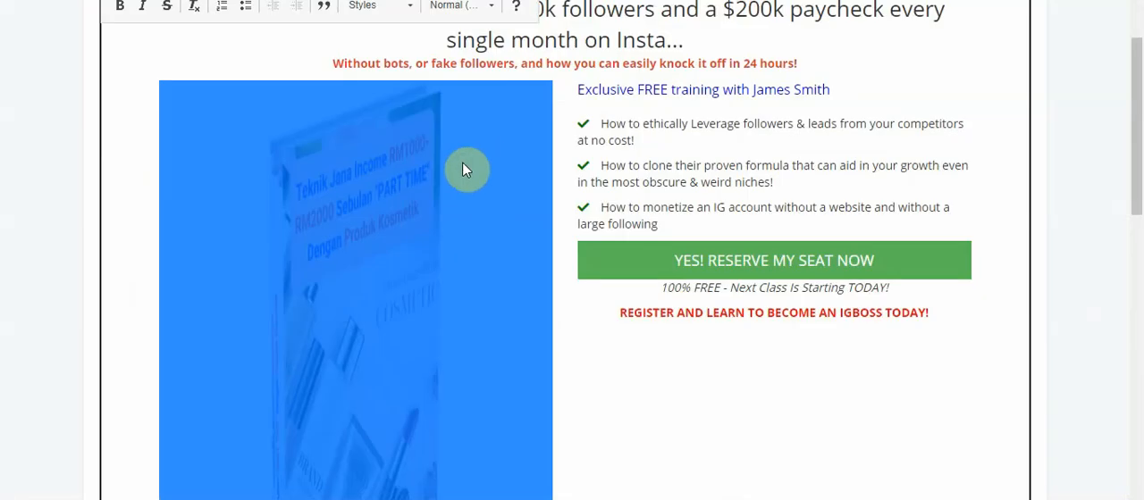
# Switch to the theme page, cut the book image beside the training text and try to paste into the empty space
pyautogui.rightClick(462, 170)
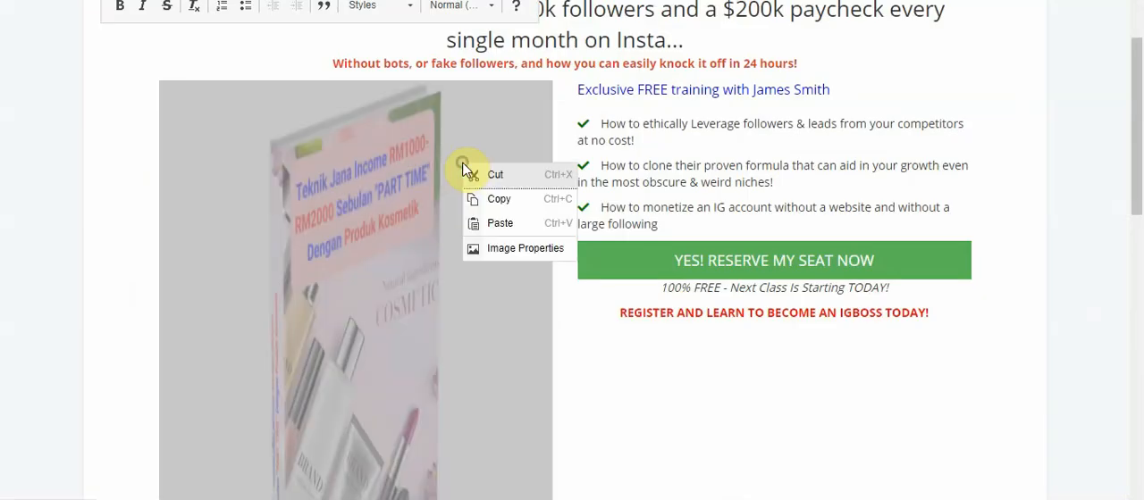
pyautogui.click(483, 175)
pyautogui.rightClick(304, 125)
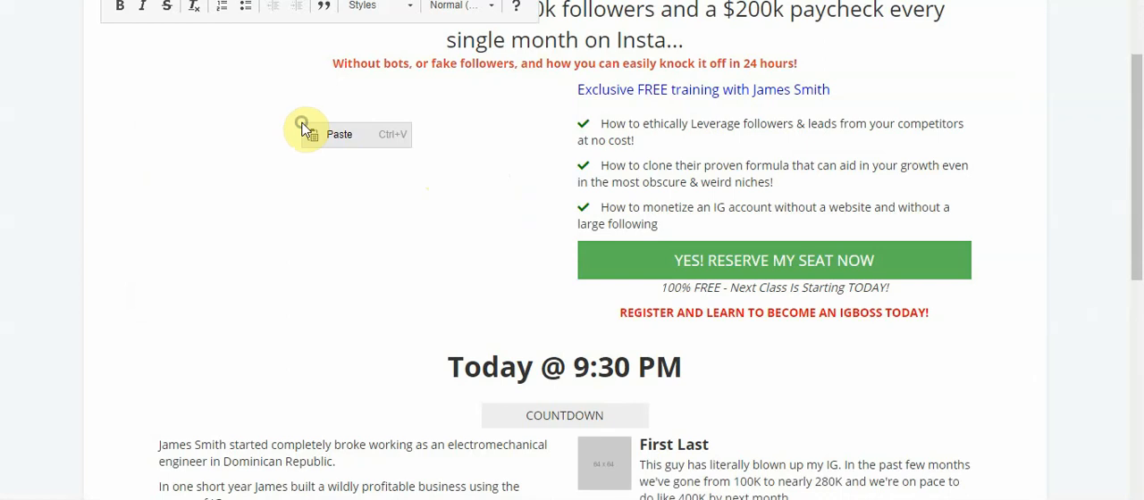
pyautogui.click(338, 146)
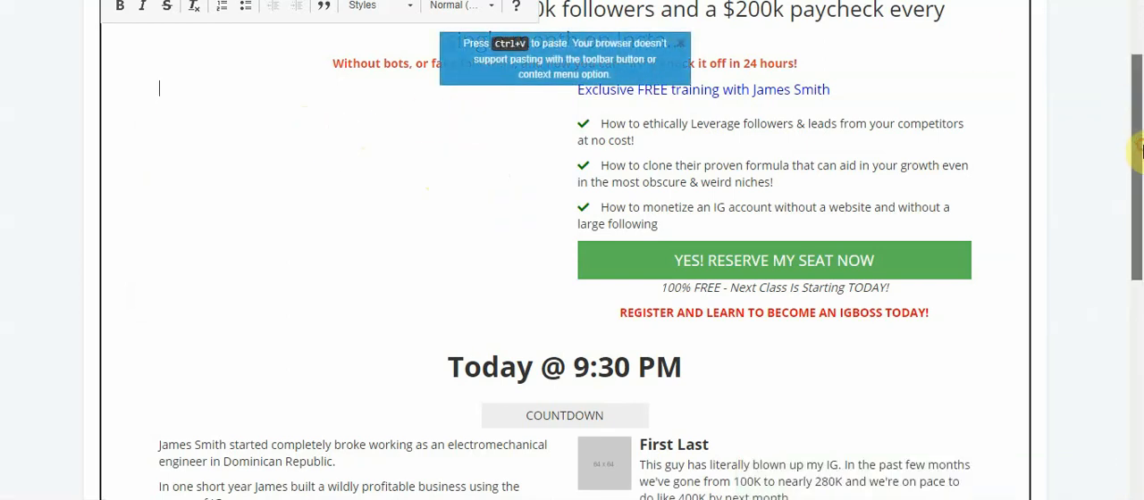
# Reset the theme of the widget page
pyautogui.scroll(2, 1131, 95)
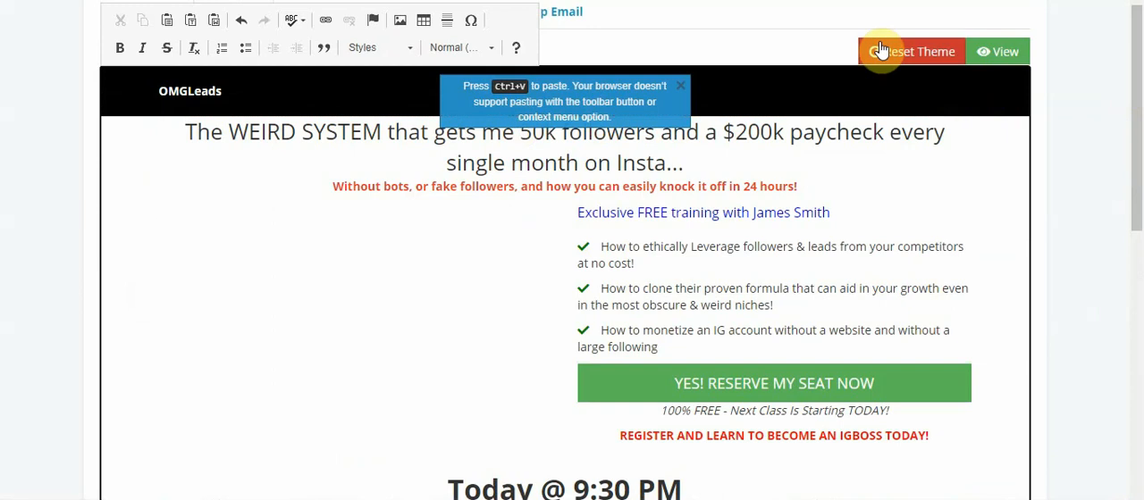
pyautogui.click(925, 51)
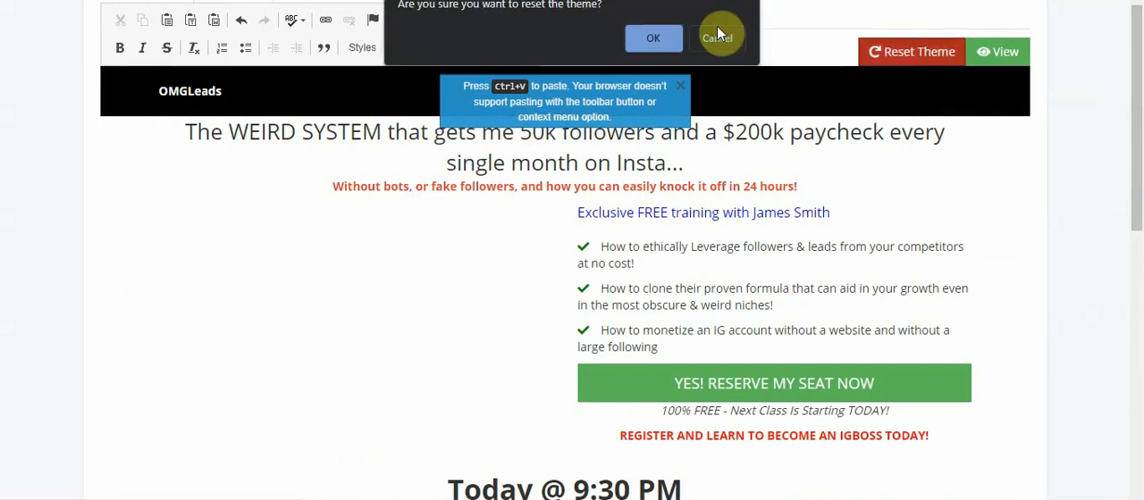
pyautogui.click(662, 37)
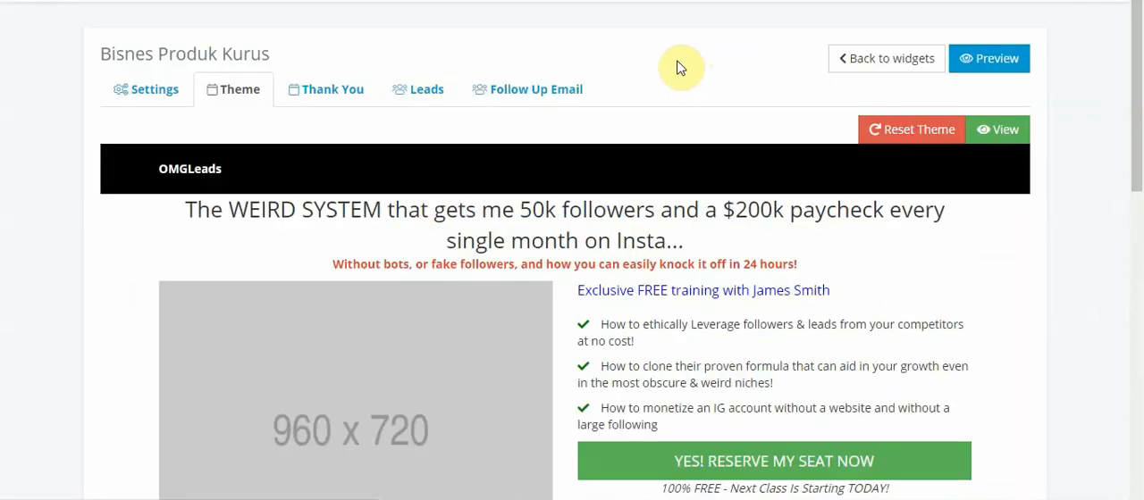
pyautogui.moveTo(1138, 128); pyautogui.dragTo(1140, 196)
pyautogui.click(403, 226)
pyautogui.rightClick(403, 226)
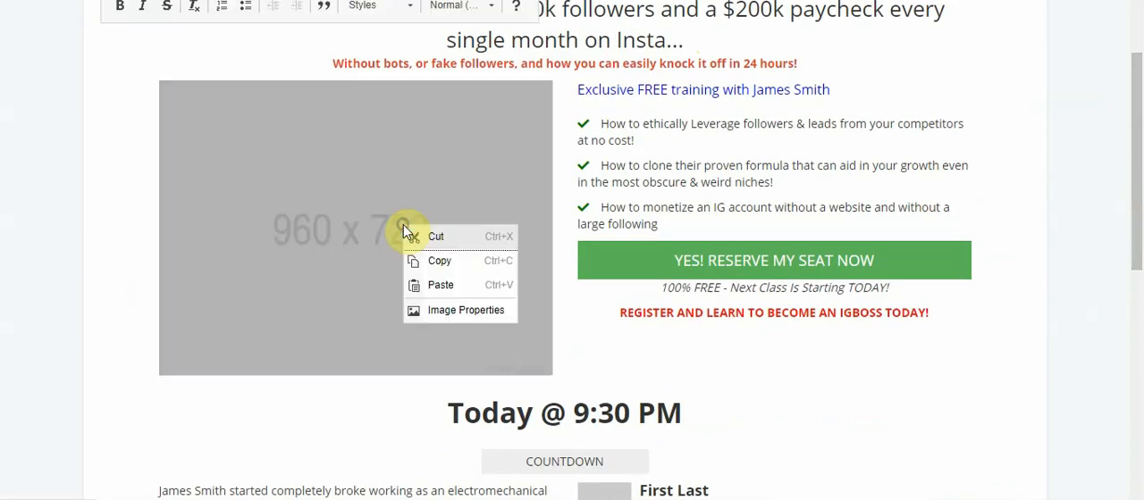
pyautogui.click(464, 309)
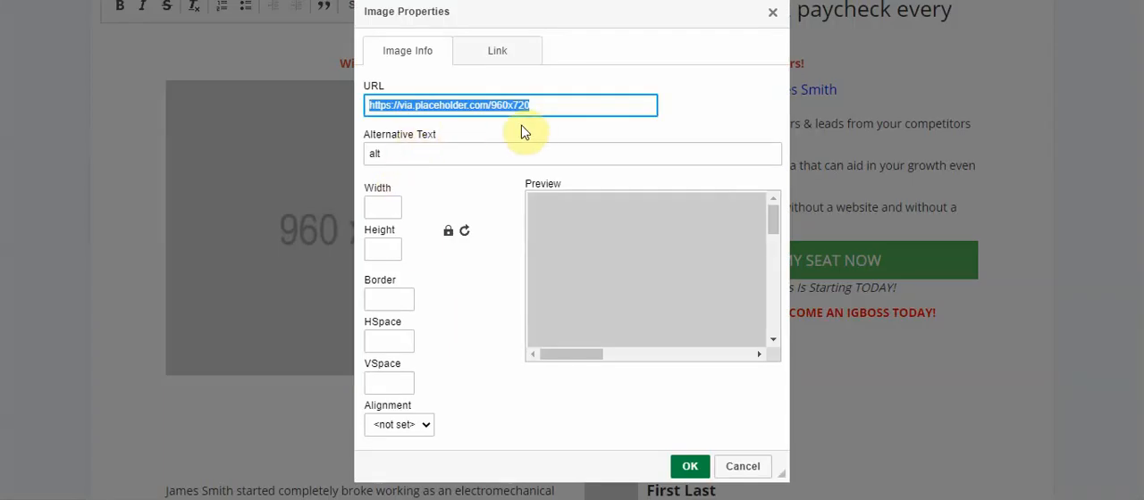
pyautogui.press('BackSpace')
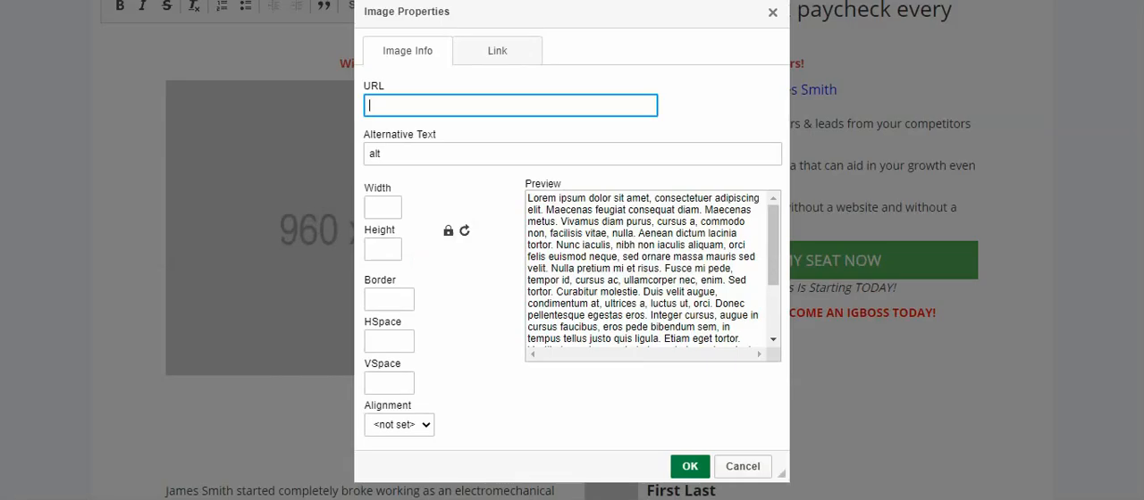
pyautogui.hotkey('ctrl', 'v')
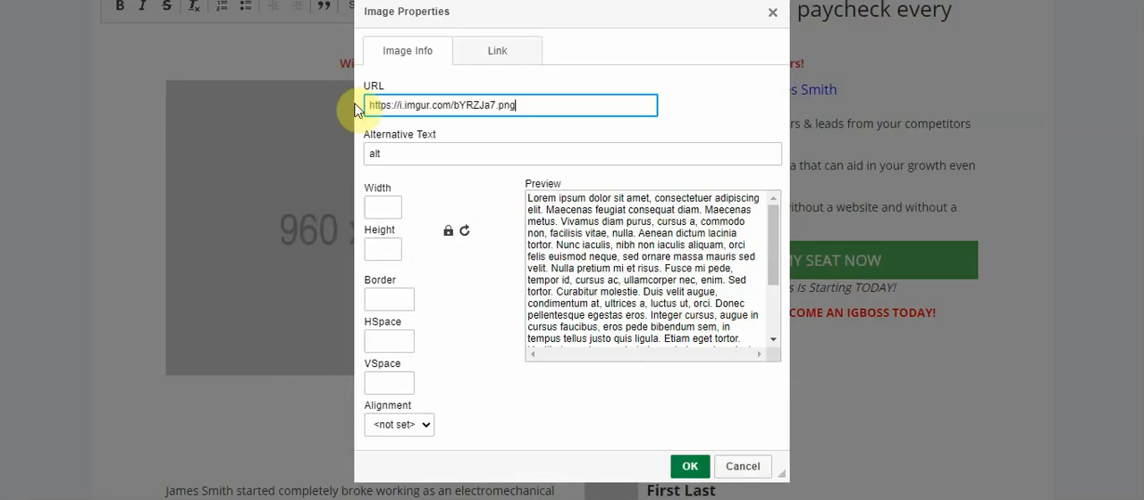
pyautogui.click(621, 274)
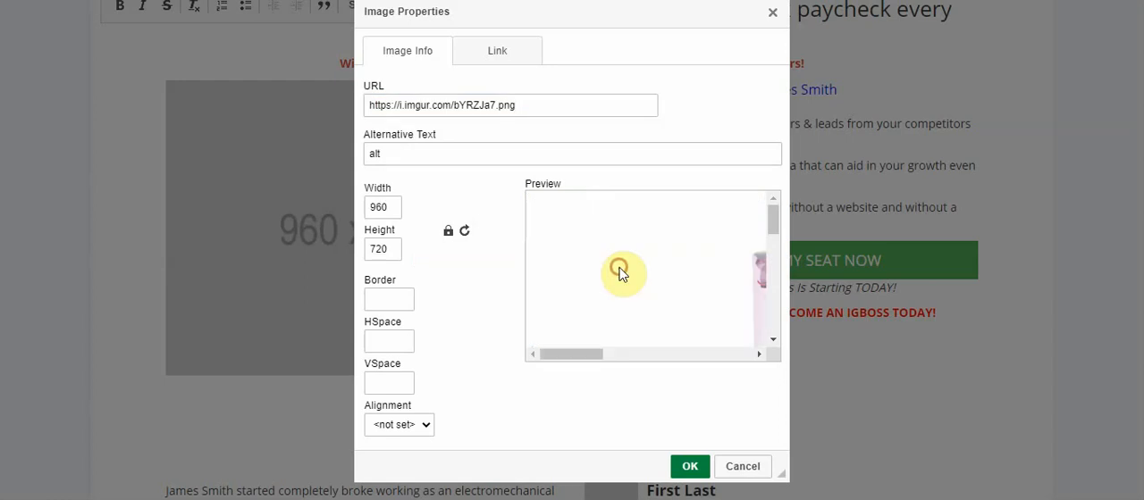
pyautogui.click(693, 469)
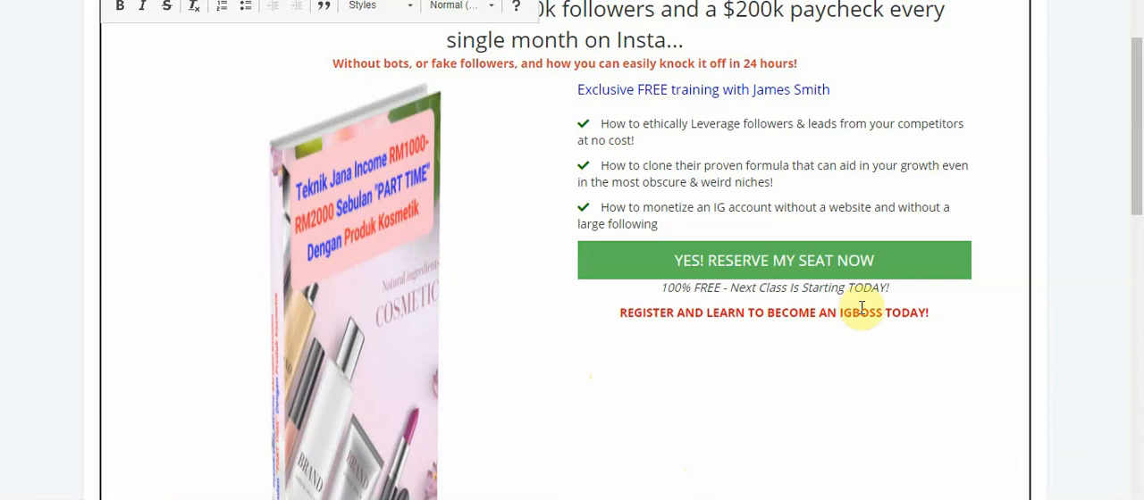
# Examine the book image's properties, including its URL, size, link settings and cover preview, and apply the dialog
pyautogui.moveTo(1138, 214)
pyautogui.mouseDown()
pyautogui.moveTo(1135, 320)
pyautogui.moveTo(1138, 206)
pyautogui.mouseUp()
pyautogui.click(371, 278)
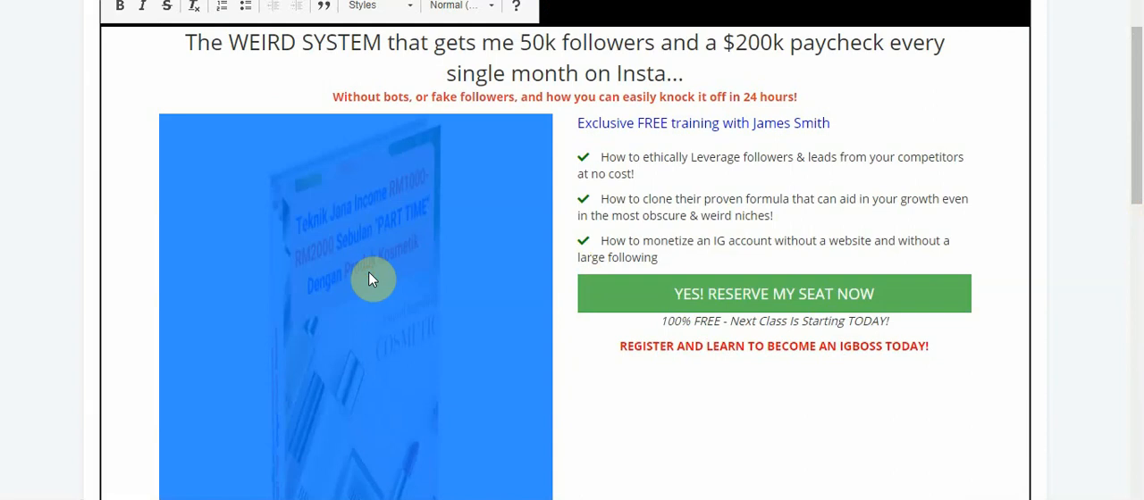
pyautogui.doubleClick(372, 279)
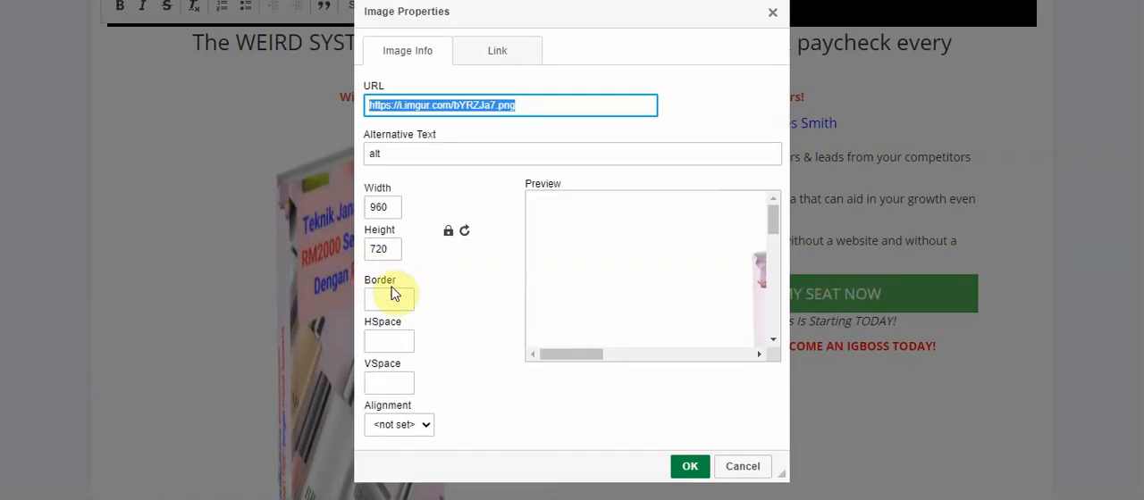
pyautogui.click(499, 49)
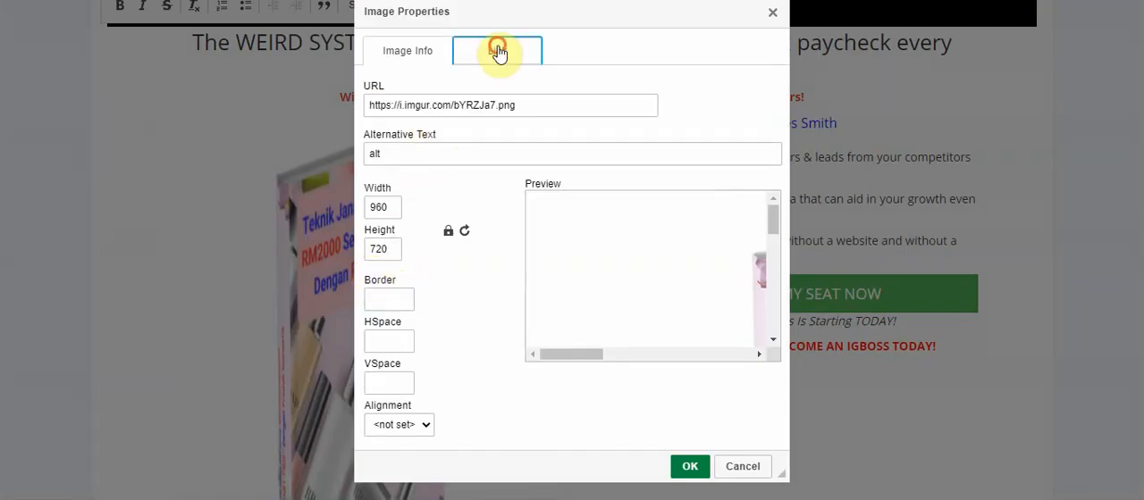
pyautogui.click(416, 89)
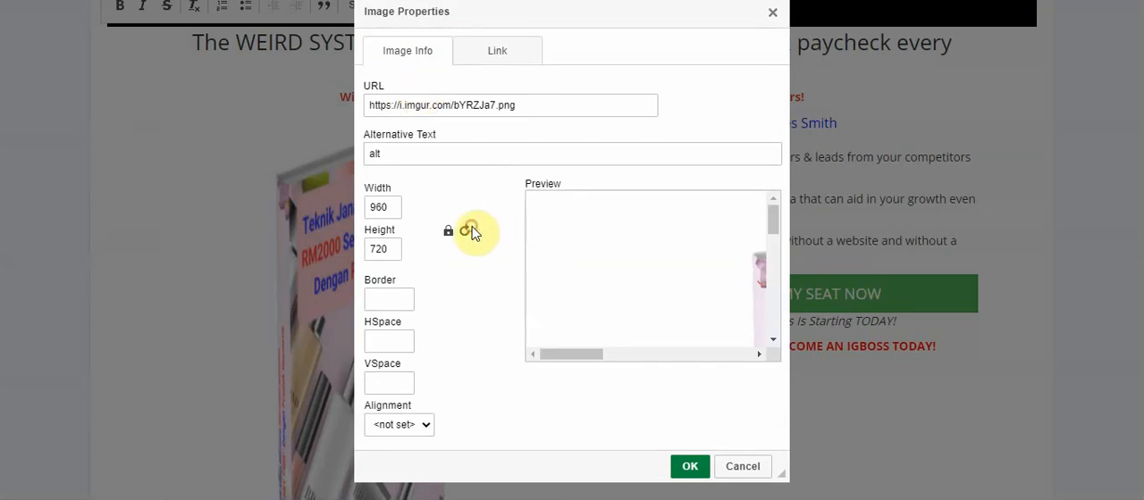
pyautogui.click(494, 111)
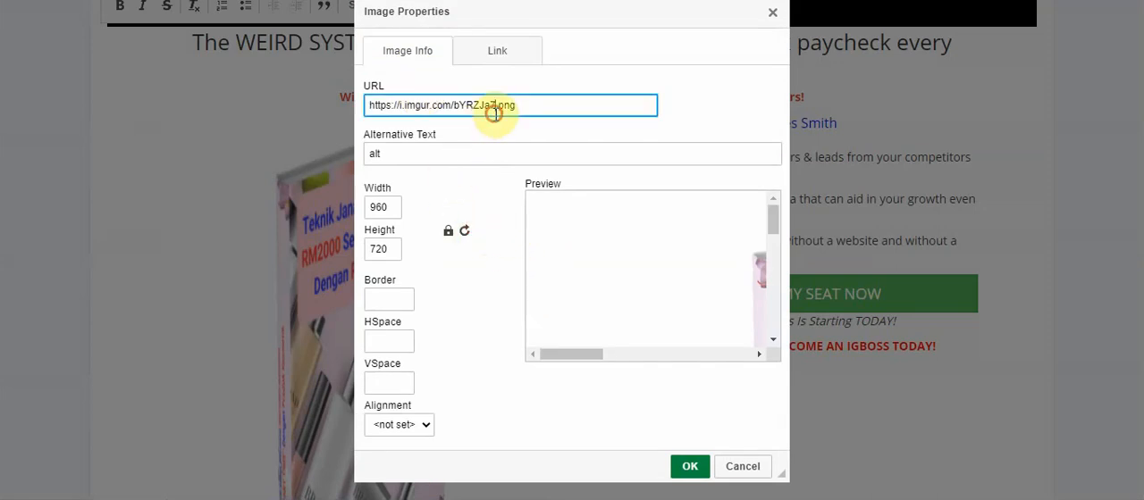
pyautogui.click(521, 51)
pyautogui.click(417, 85)
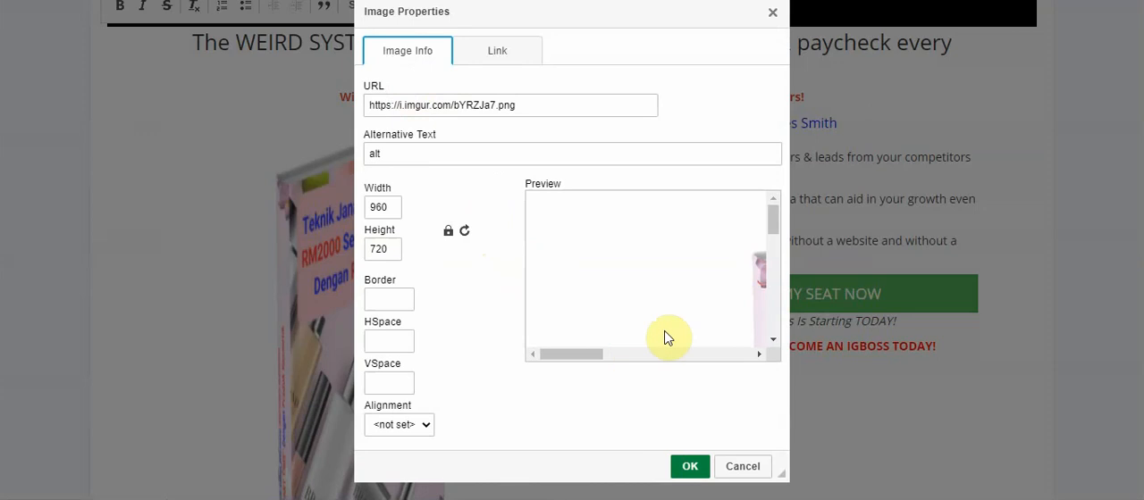
pyautogui.moveTo(592, 354); pyautogui.dragTo(668, 373)
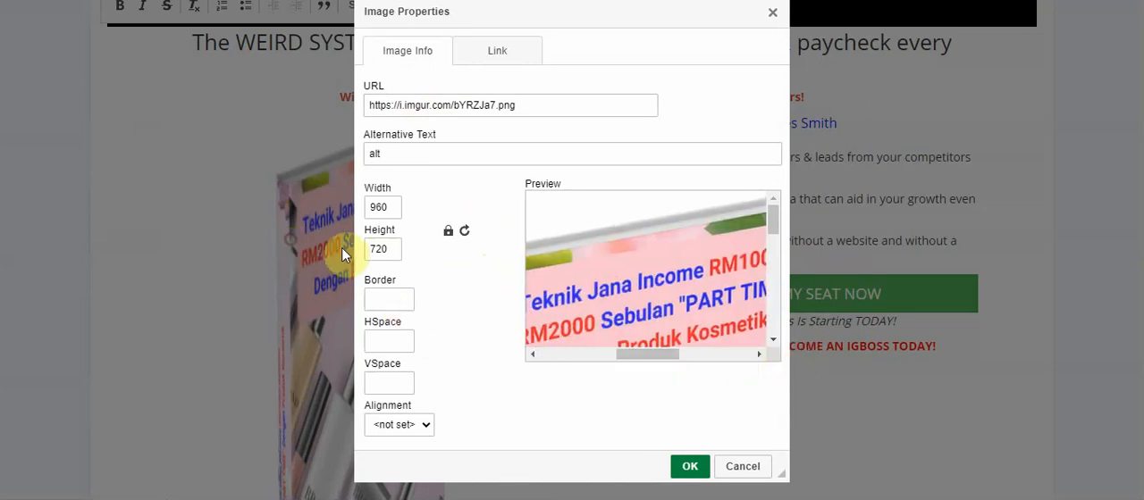
pyautogui.click(693, 464)
# Delete the book image beside the training text
pyautogui.click(397, 296)
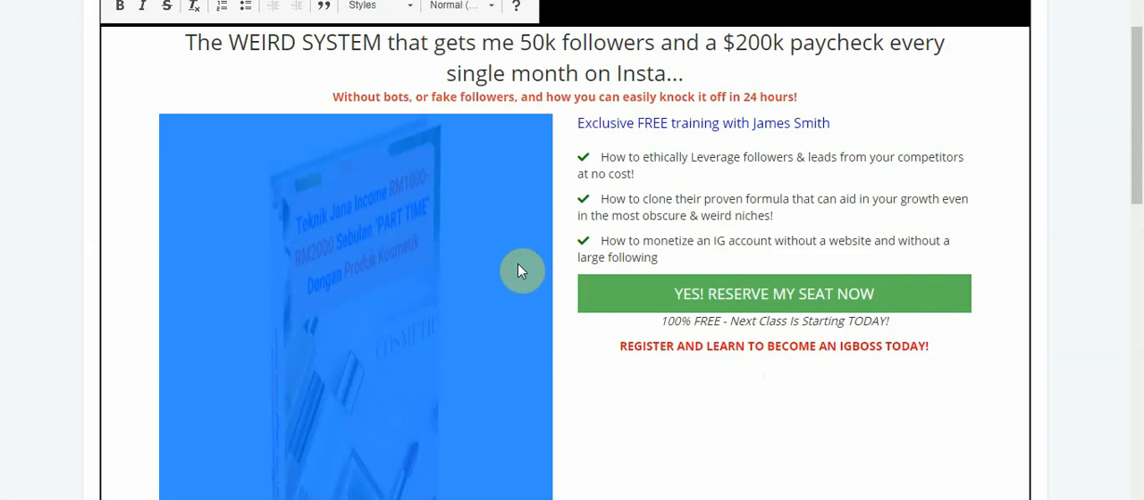
pyautogui.click(590, 361)
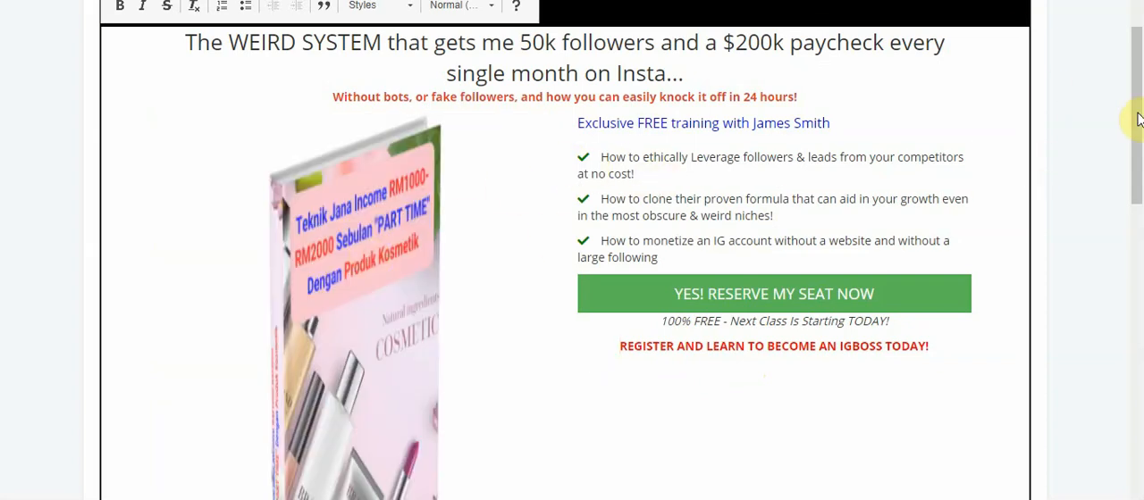
pyautogui.moveTo(1136, 115)
pyautogui.mouseDown()
pyautogui.moveTo(1134, 69)
pyautogui.moveTo(1134, 179)
pyautogui.moveTo(1135, 106)
pyautogui.mouseUp()
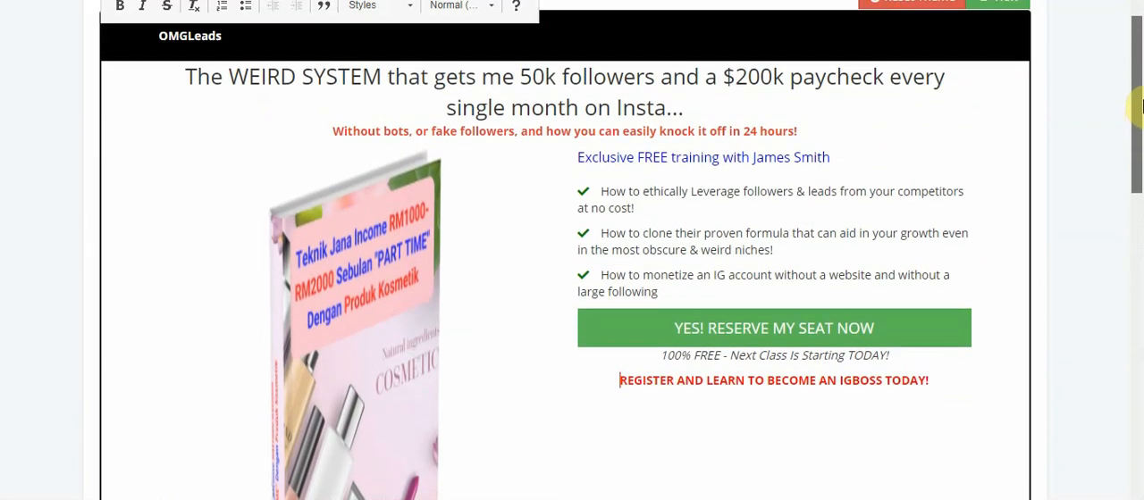
pyautogui.click(336, 327)
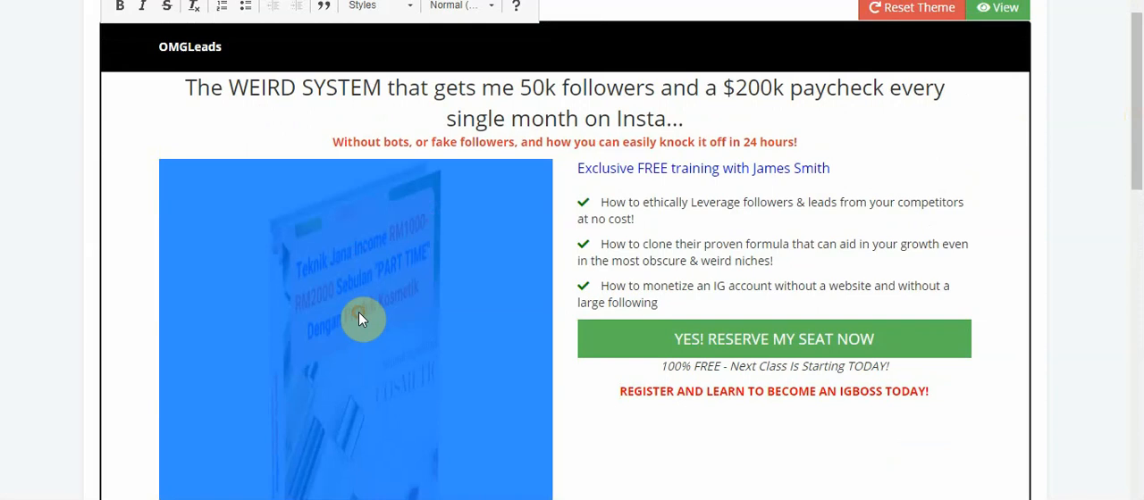
pyautogui.press('Delete')
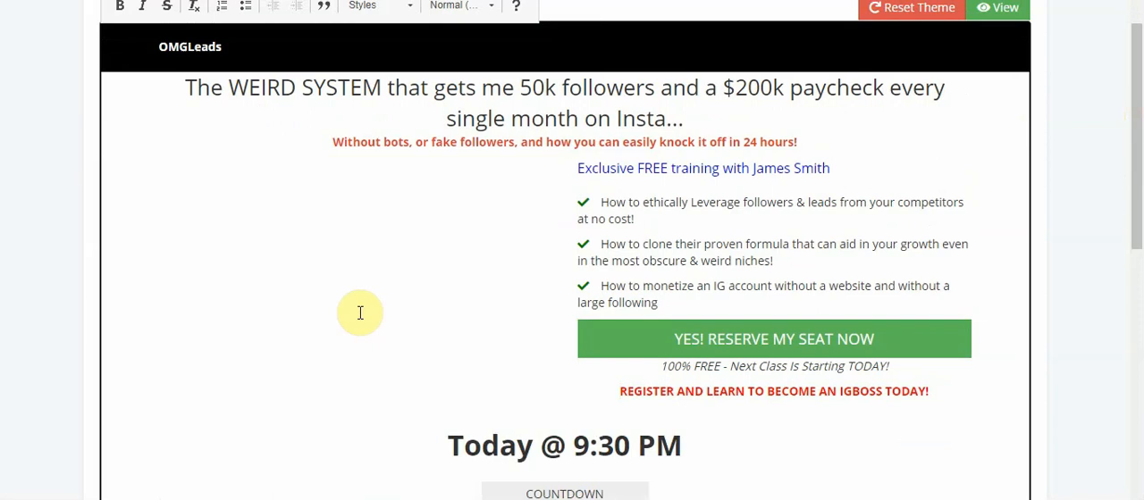
# Reset the widget theme and replace the 960 x 720 placeholder image's URL with the copied eBook cover link
pyautogui.click(920, 9)
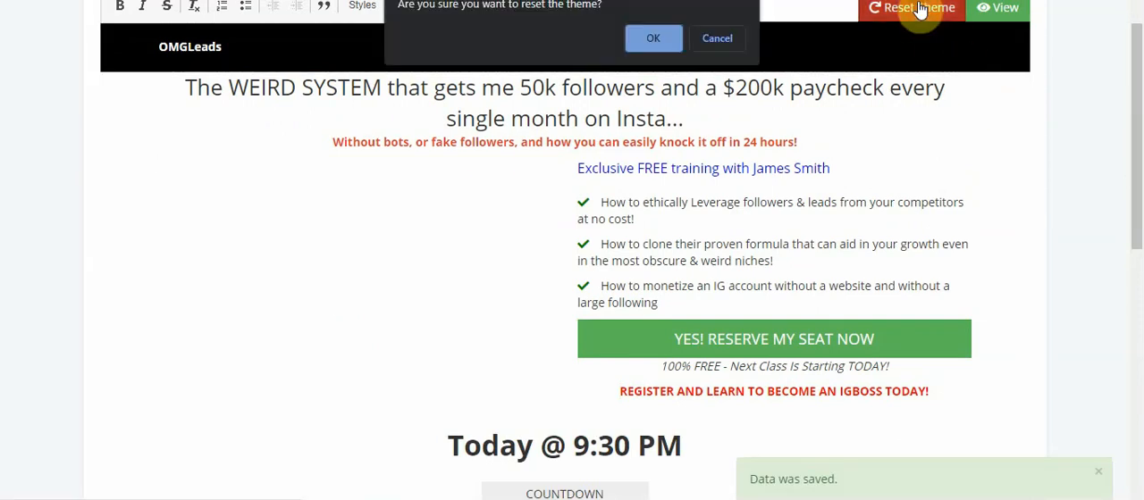
pyautogui.click(653, 38)
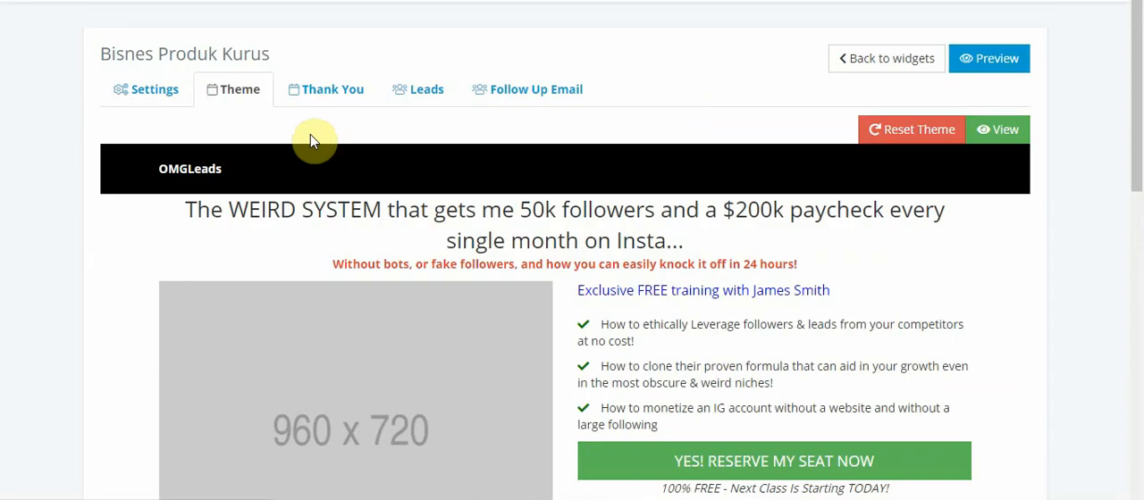
pyautogui.rightClick(314, 429)
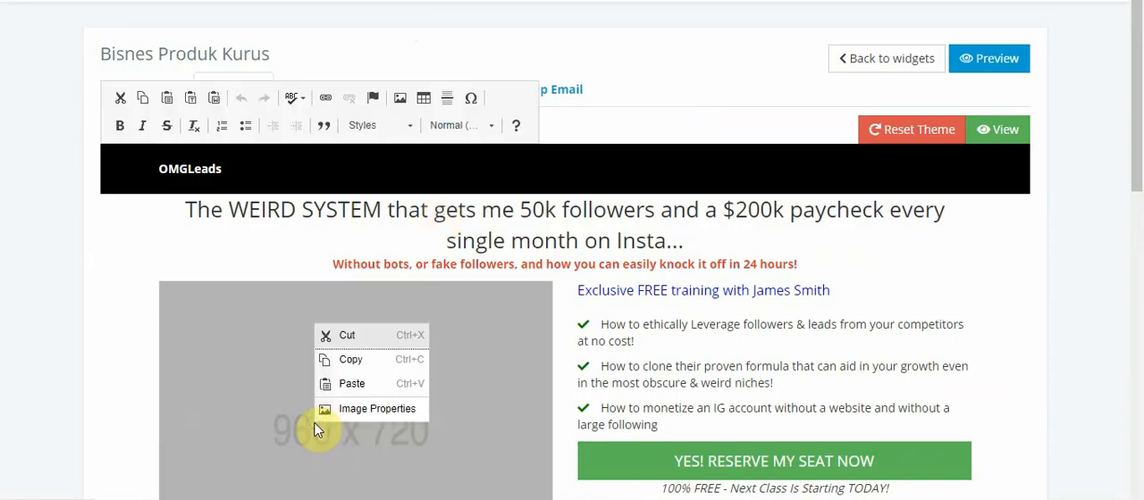
pyautogui.click(360, 412)
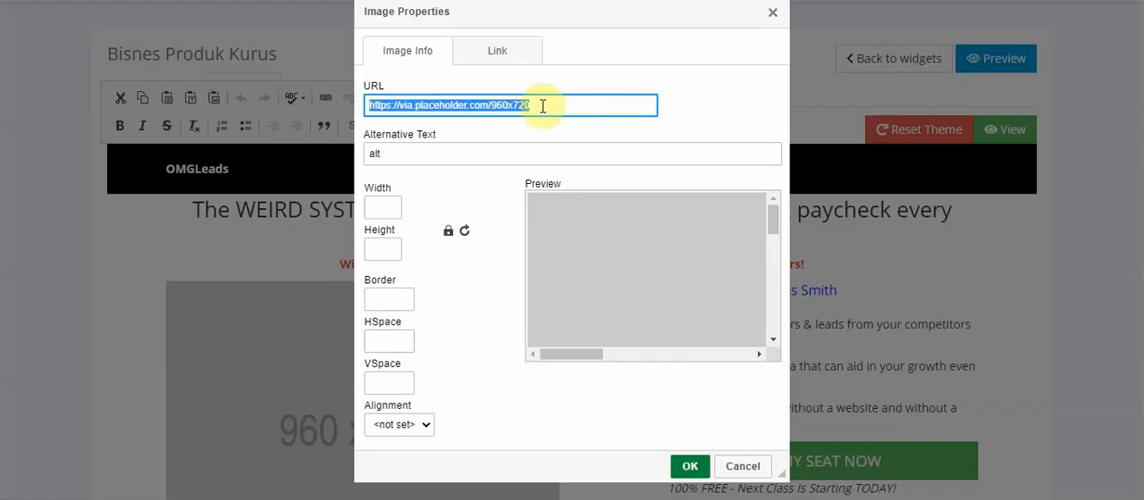
pyautogui.press('BackSpace')
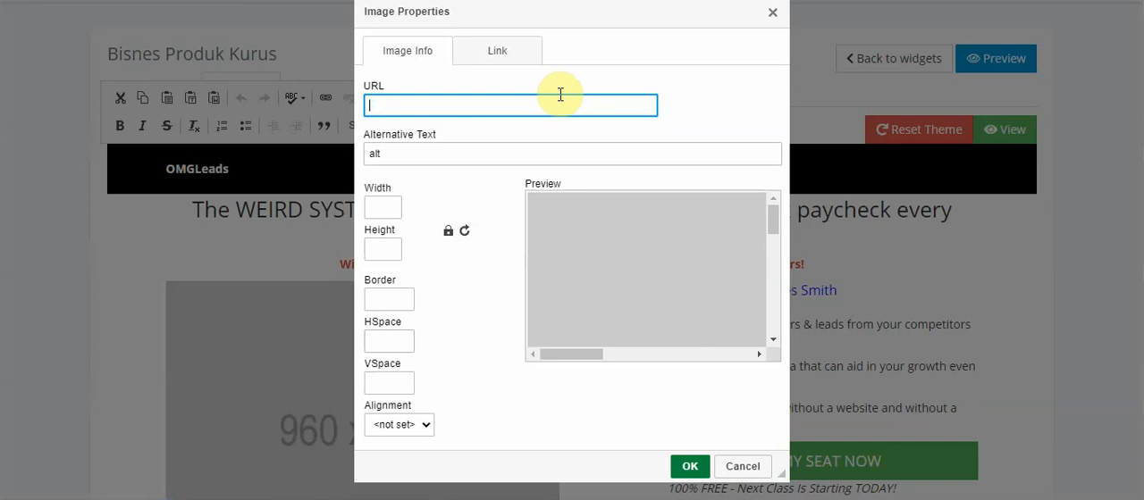
pyautogui.click(585, 246)
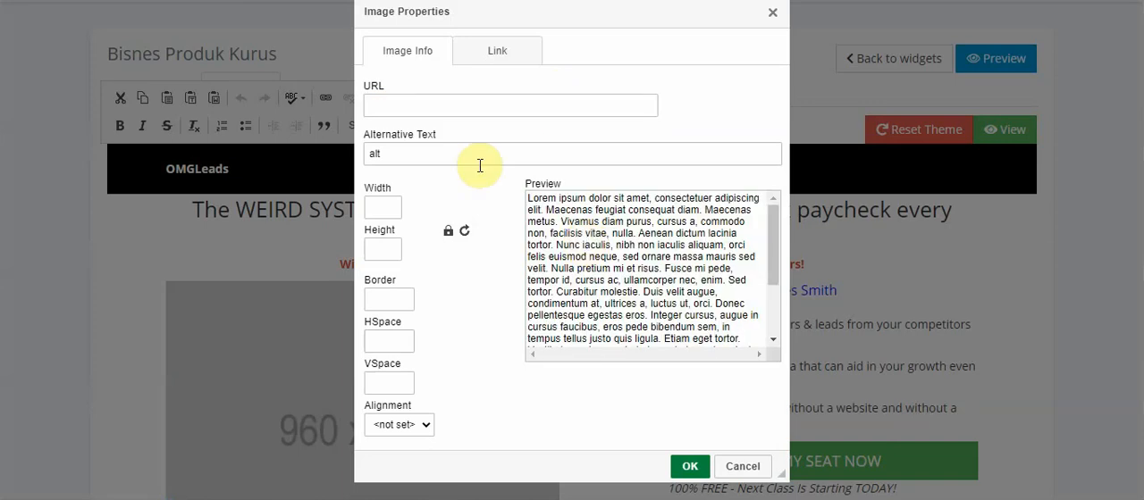
pyautogui.click(378, 98)
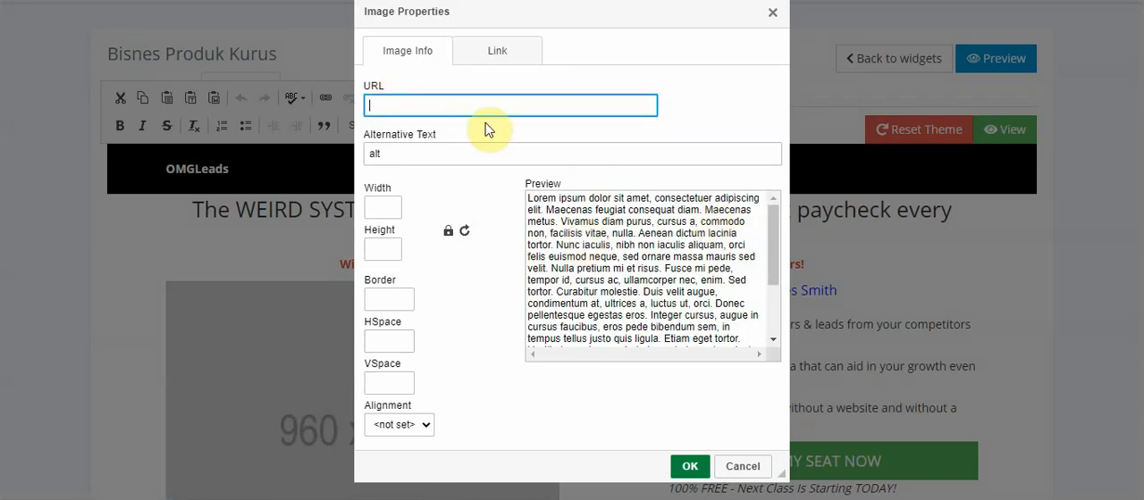
pyautogui.write('https://i.imgur.com/bYRZJa7.png')
pyautogui.press('Return')
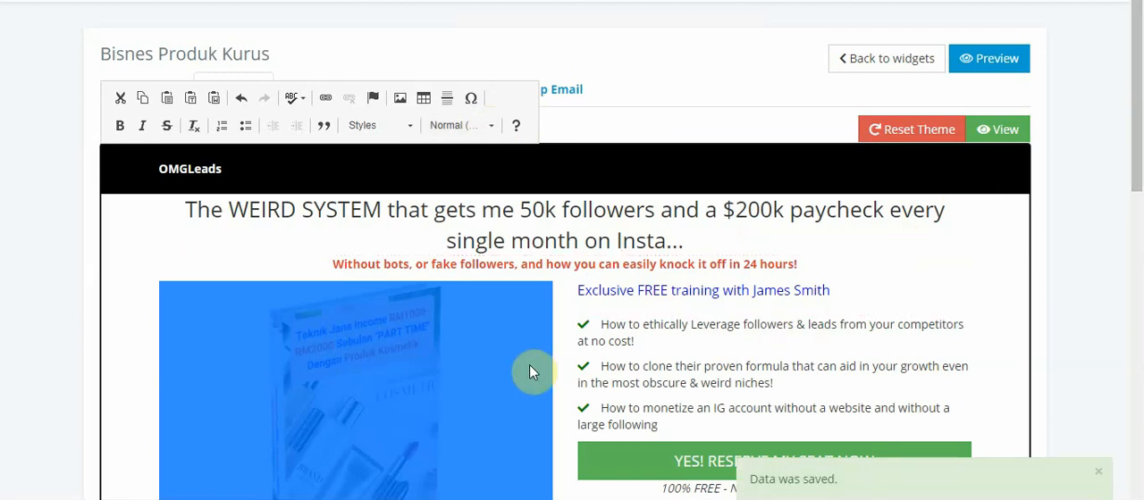
pyautogui.click(555, 363)
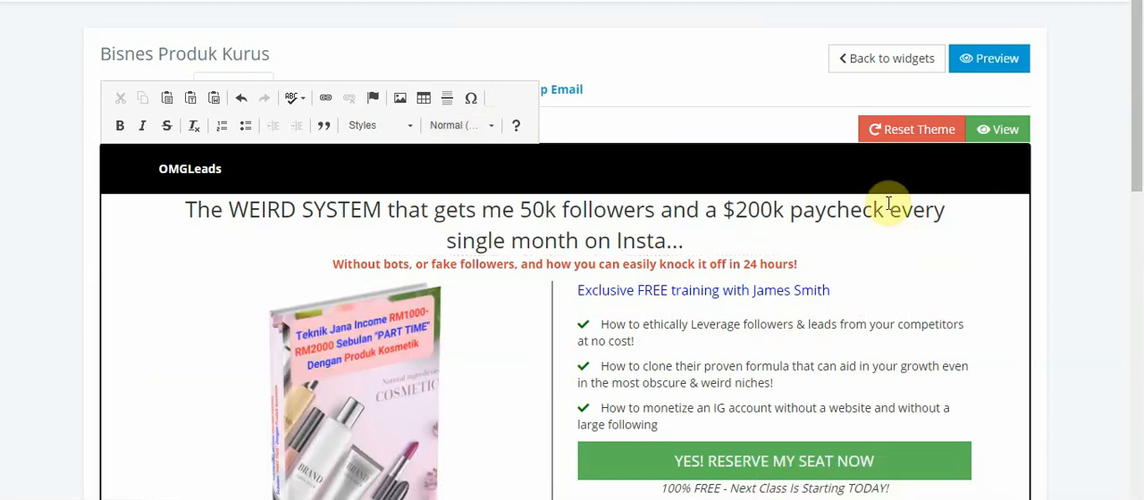
# Delete the brand text "OMGLeads" in the black header bar
pyautogui.moveTo(1135, 102); pyautogui.dragTo(1139, 158)
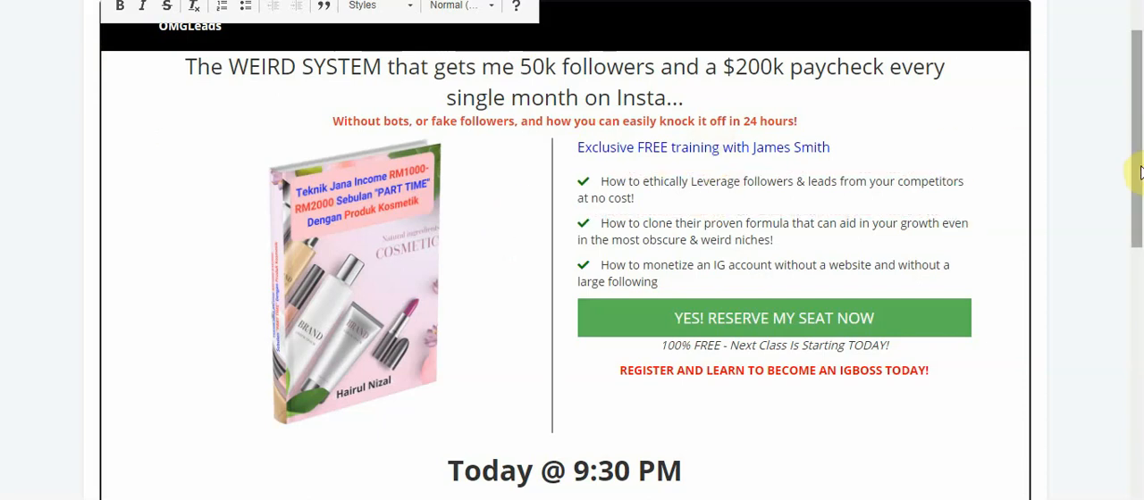
pyautogui.moveTo(1140, 170); pyautogui.dragTo(1132, 143)
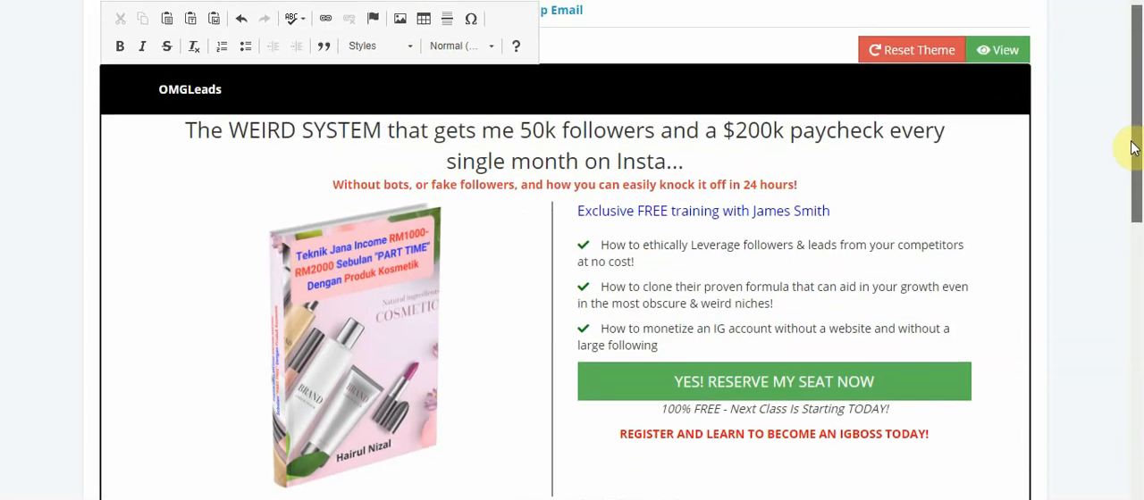
pyautogui.click(236, 87)
pyautogui.press('BackSpace')
pyautogui.press('BackSpace')
pyautogui.press('BackSpace')
pyautogui.press('BackSpace')
pyautogui.press('BackSpace')
pyautogui.press('BackSpace')
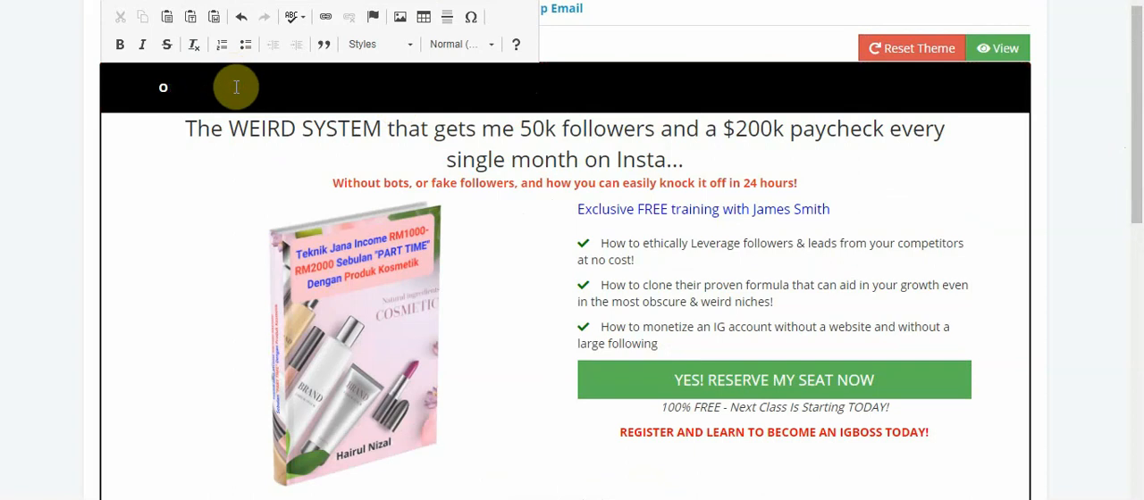
pyautogui.write('NamaSyar')
pyautogui.press('BackSpace')
pyautogui.press('BackSpace')
pyautogui.press('BackSpace')
pyautogui.press('BackSpace')
pyautogui.press('BackSpace')
pyautogui.press('BackSpace')
pyautogui.write('Heba')
pyautogui.press('BackSpace')
pyautogui.press('BackSpace')
pyautogui.press('BackSpace')
pyautogui.press('BackSpace')
# Enter "JutawanSham" as the brand text in the black header bar
pyautogui.write('JutawanSit')
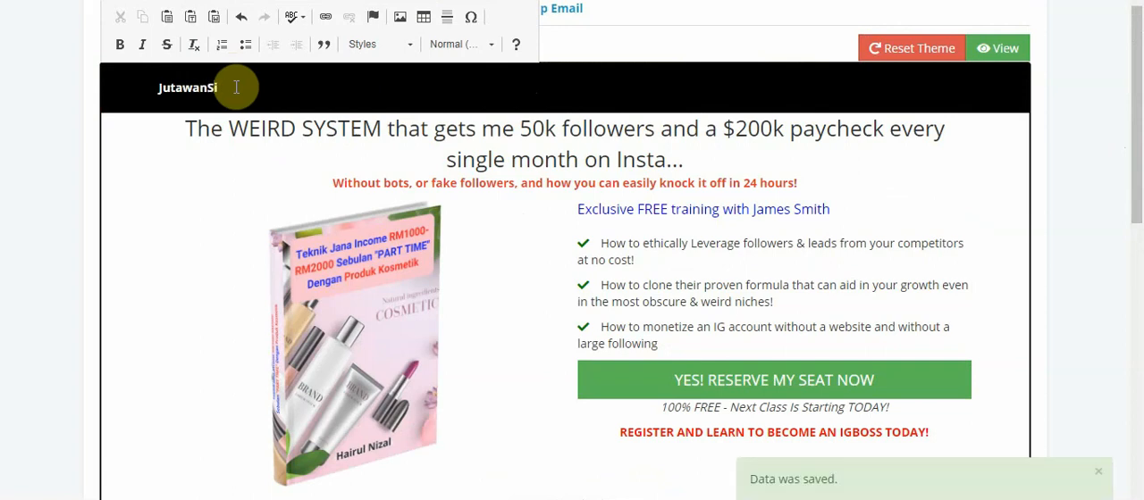
pyautogui.press('BackSpace')
pyautogui.press('BackSpace')
pyautogui.write('Sham')
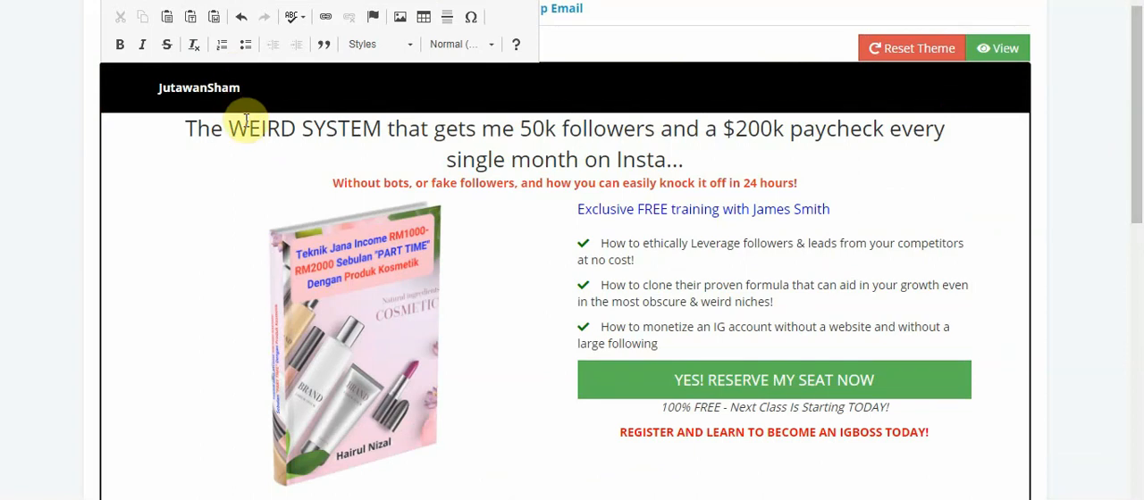
# Delete the words "The WEIRD SYSTEM" from the start of the main headline
pyautogui.press('Left')
pyautogui.press('Left')
pyautogui.press('Left')
pyautogui.press('Left')
pyautogui.press('Delete')
pyautogui.press('Delete')
pyautogui.press('Delete')
pyautogui.press('Delete')
pyautogui.press('Delete')
pyautogui.press('Delete')
pyautogui.press('Delete')
pyautogui.press('Delete')
pyautogui.press('Delete')
pyautogui.press('Delete')
pyautogui.press('Delete')
pyautogui.press('Delete')
pyautogui.press('Delete')
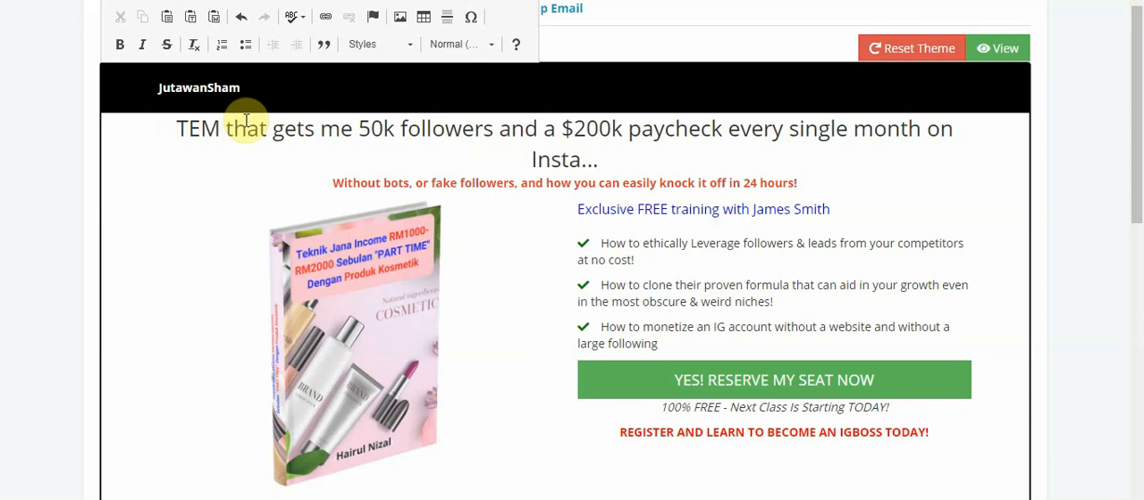
pyautogui.press('Delete')
pyautogui.press('Delete')
pyautogui.press('Delete')
pyautogui.press('Delete')
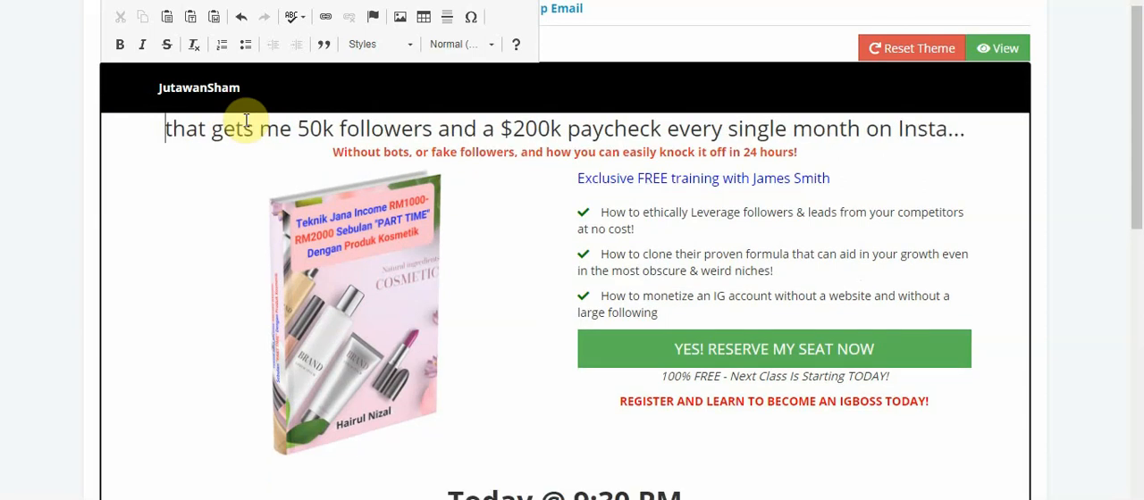
# Insert "Download PERCUMA Panduan eBook" at the start of the main headline
pyautogui.write('Downlod')
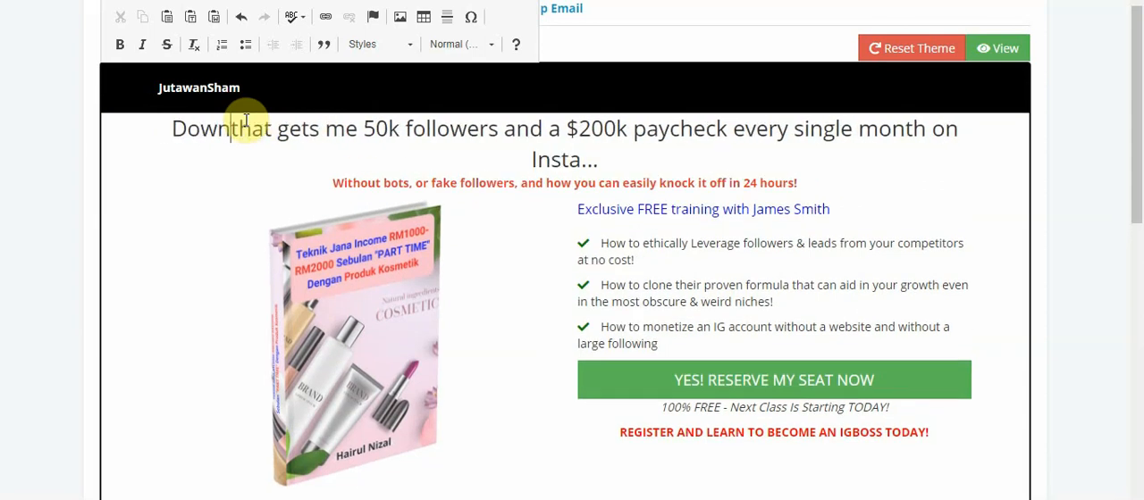
pyautogui.press('BackSpace')
pyautogui.write('a')
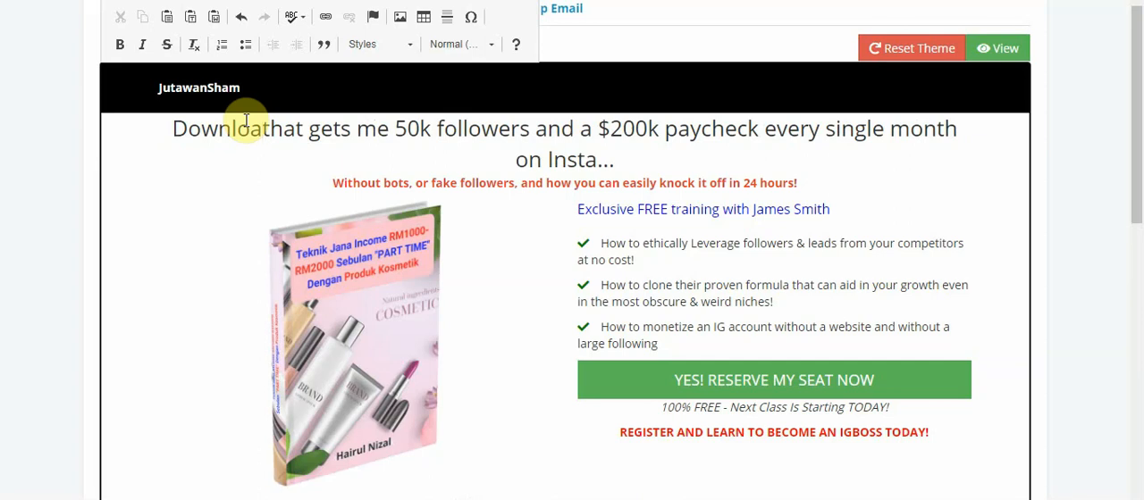
pyautogui.write('d PERCUMA ')
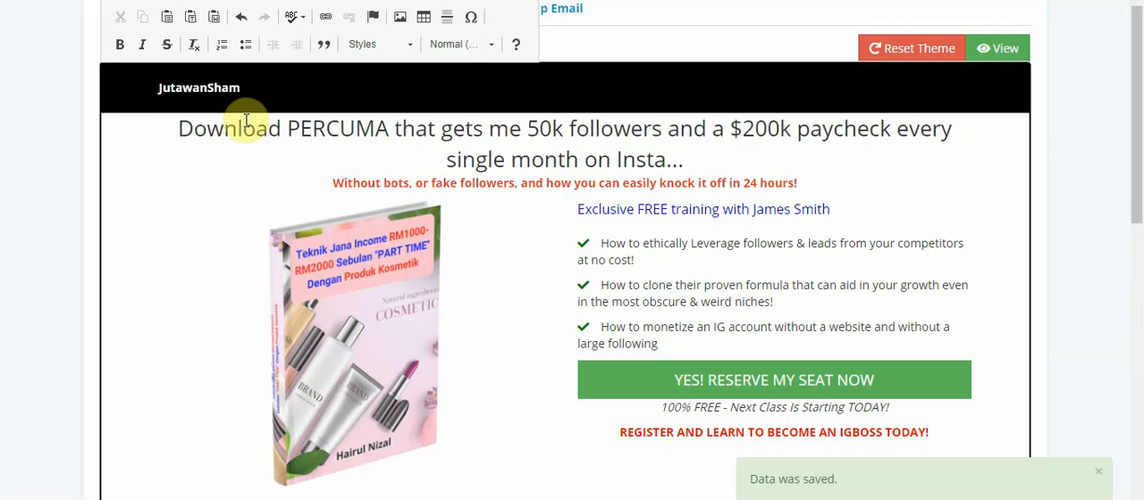
pyautogui.write('Panduan eBook')
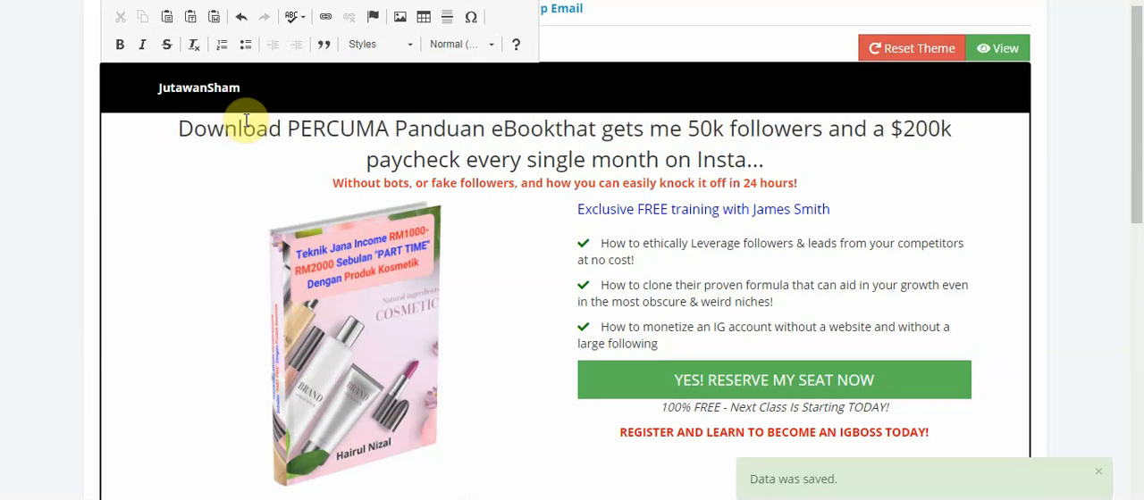
pyautogui.write(' Diet')
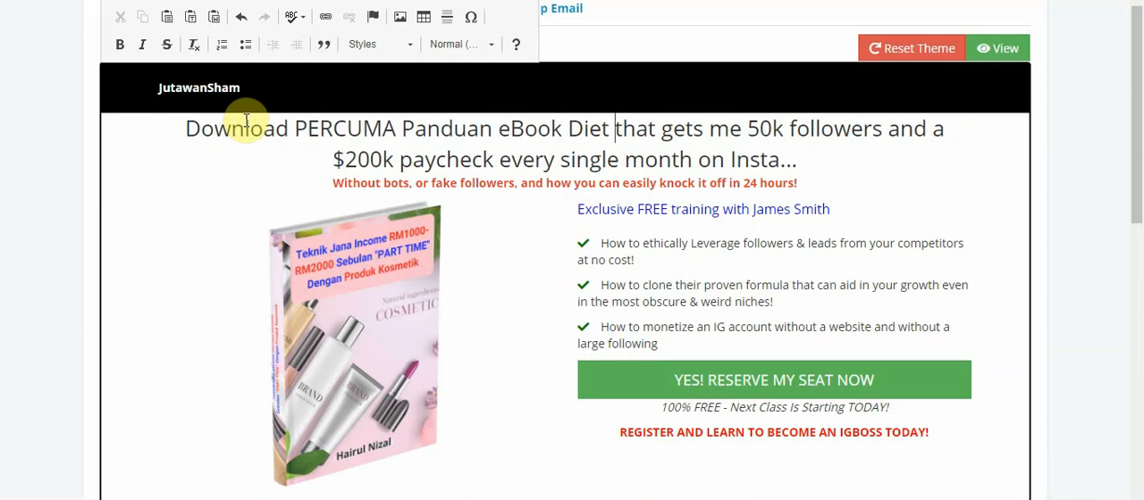
# Continue the new headline text after "eBook" with "Diet & Pelajari Teknik Jana Income RM1000-RM2000"
pyautogui.write('& ')
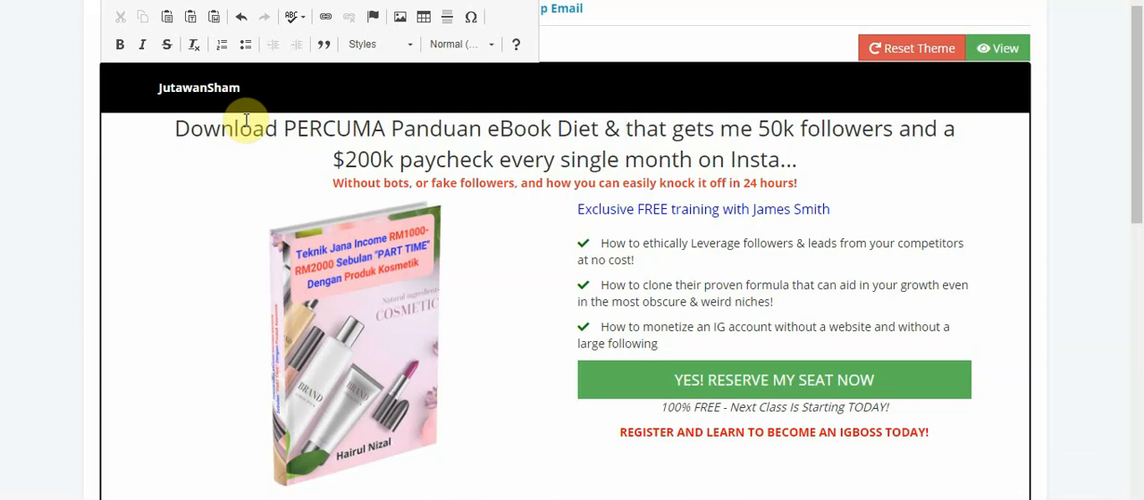
pyautogui.write('Pelajari Te')
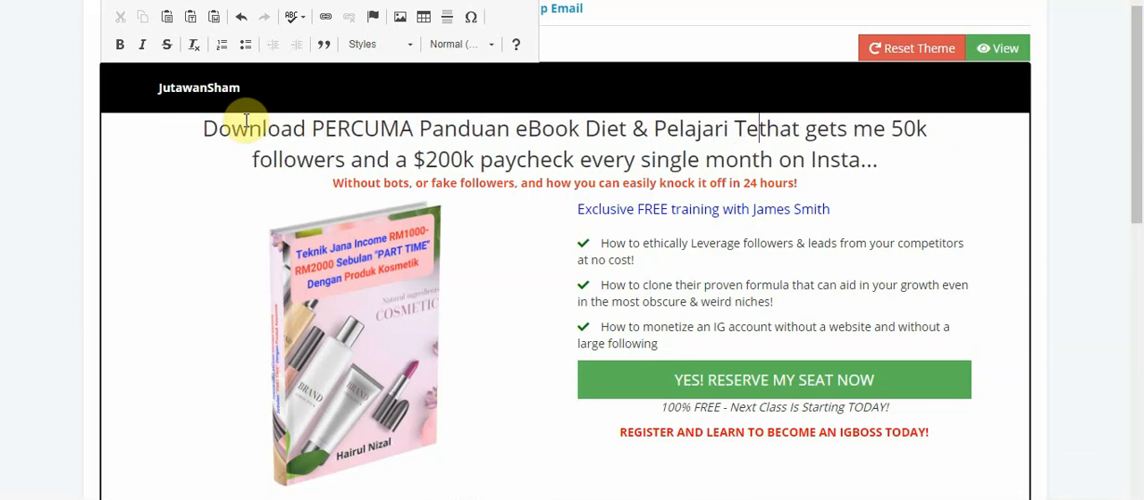
pyautogui.write('knik ')
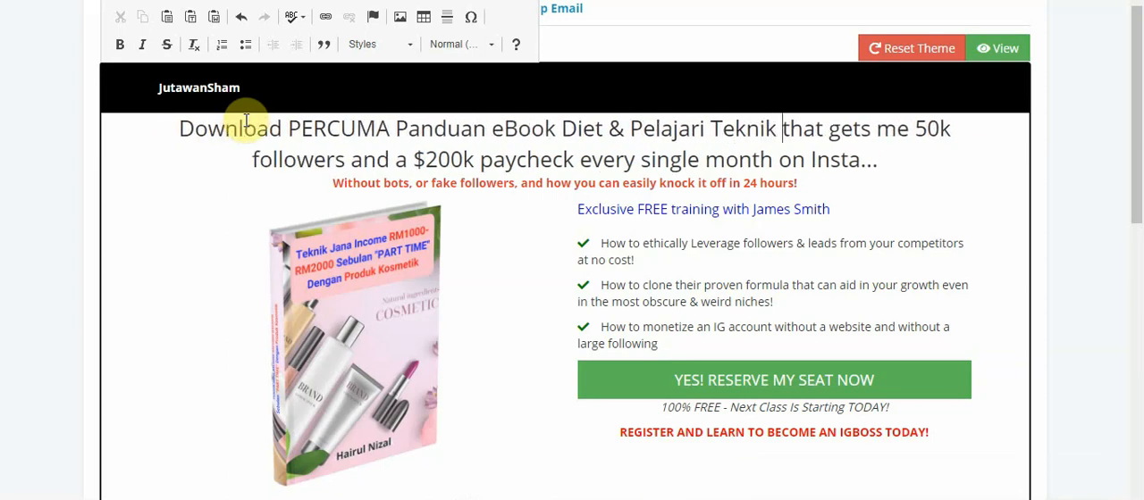
pyautogui.write('Jana Inco')
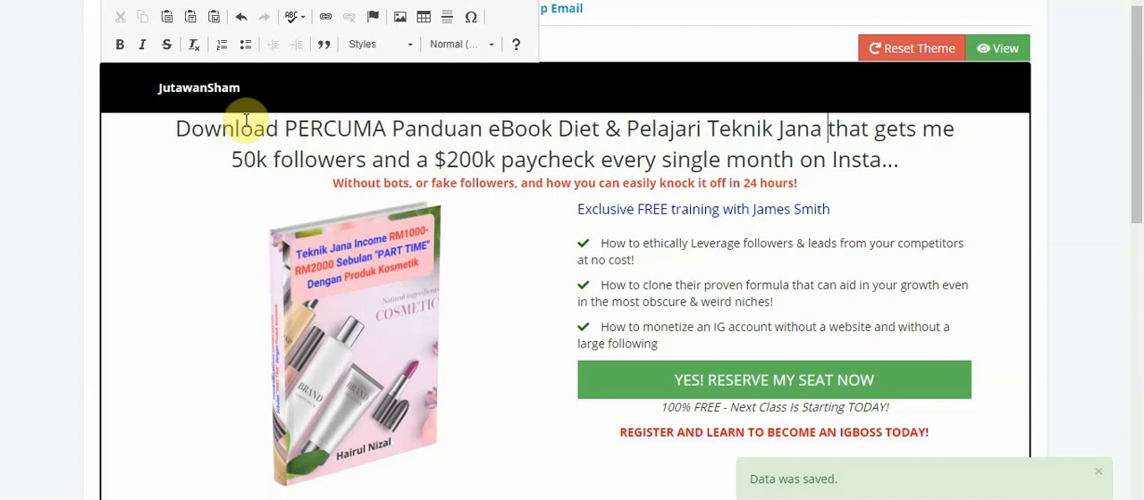
pyautogui.write('me RM1')
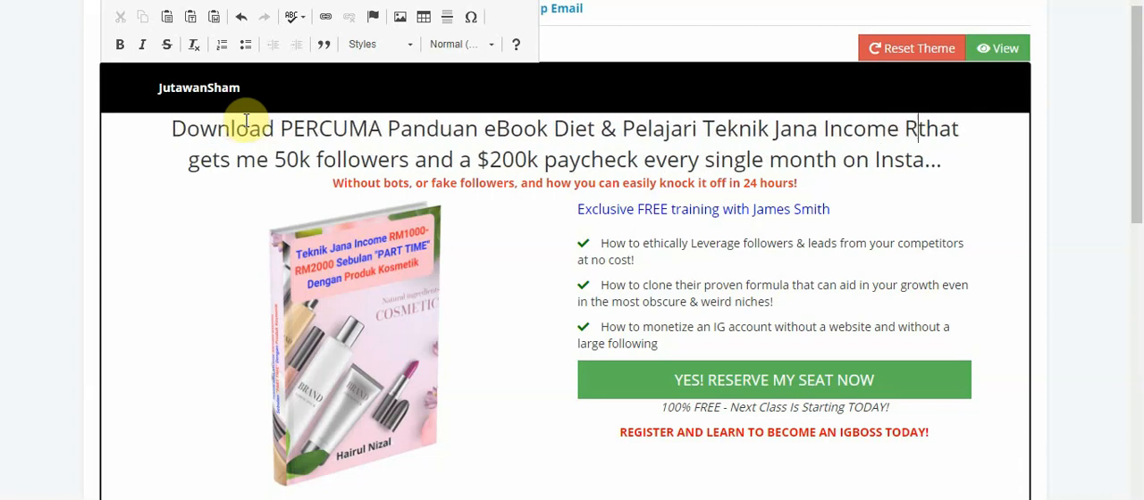
pyautogui.write('000-')
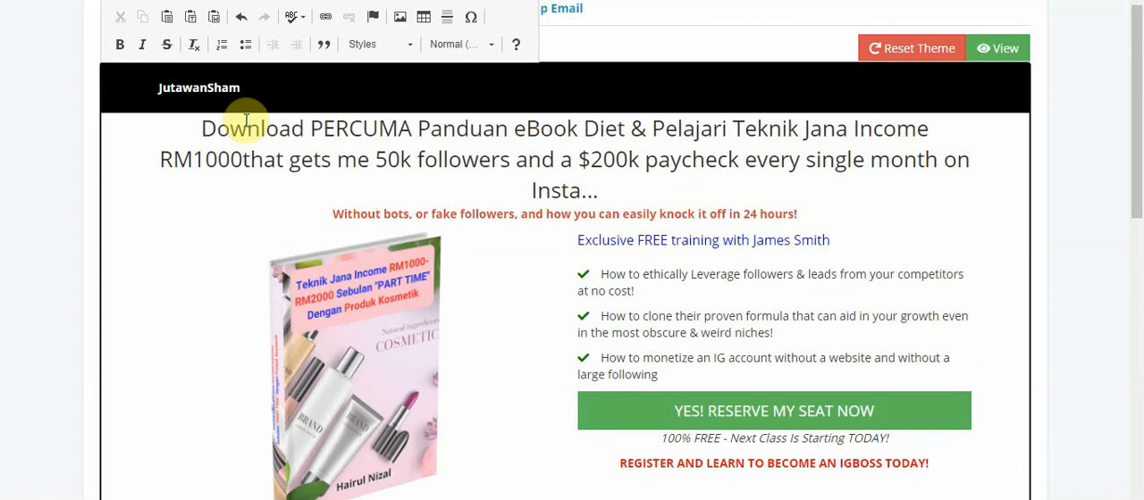
pyautogui.write('RM2000')
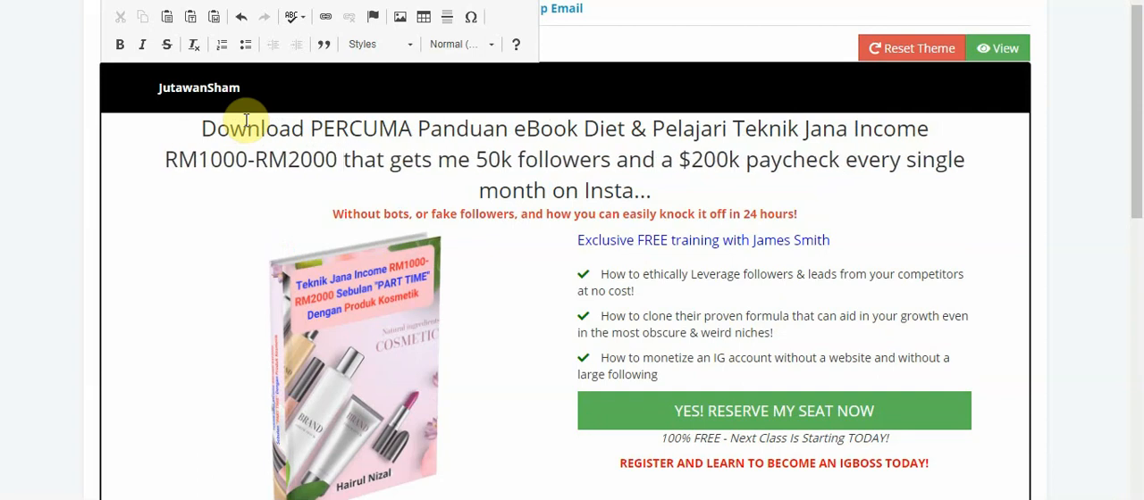
pyautogui.write(' PART T')
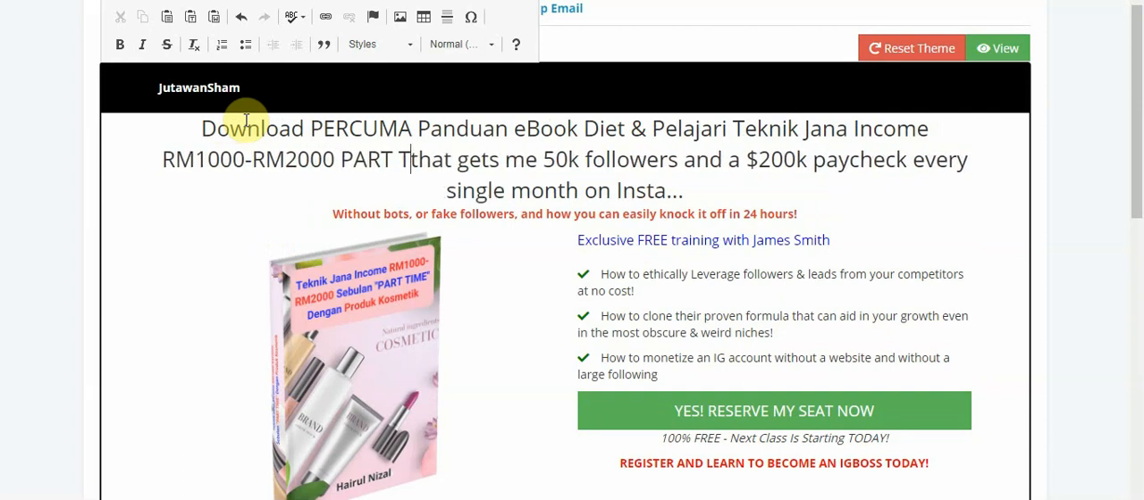
pyautogui.write('IME')
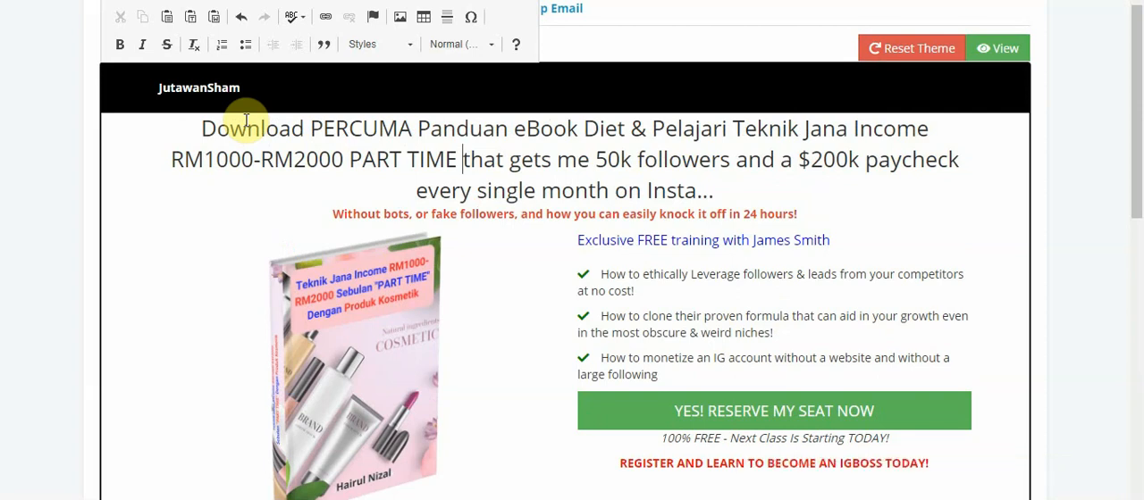
# Continue the headline after "RM1000-RM2000" with "PART TIME Dengan Bisnes Produk Kuru"
pyautogui.write('Dd')
pyautogui.press('BackSpace')
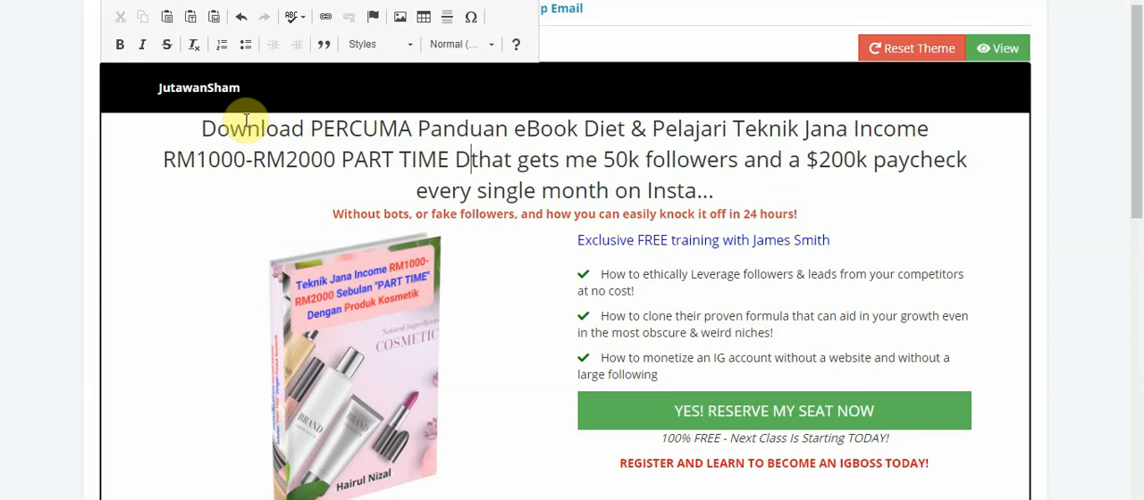
pyautogui.write('engan Bisn')
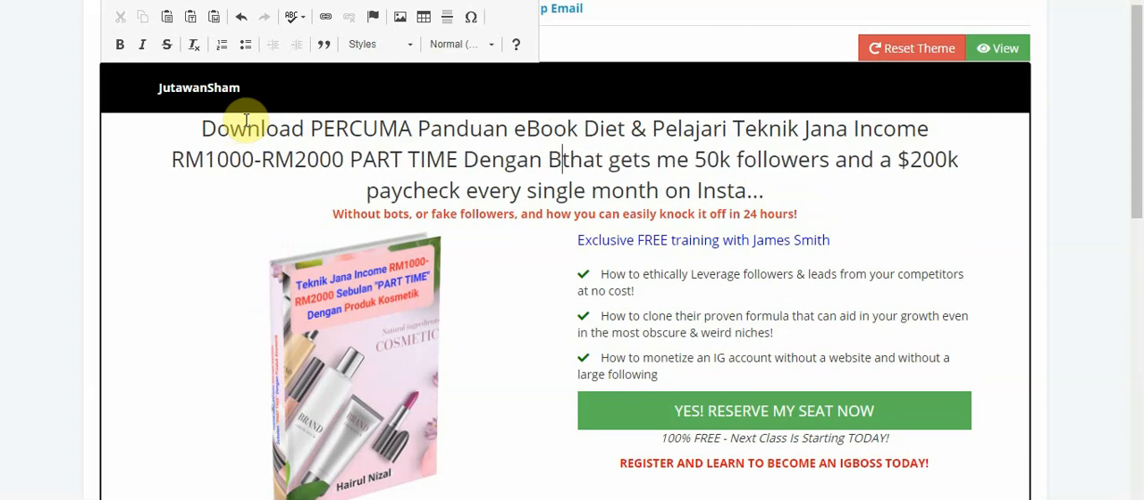
pyautogui.write('es Prod')
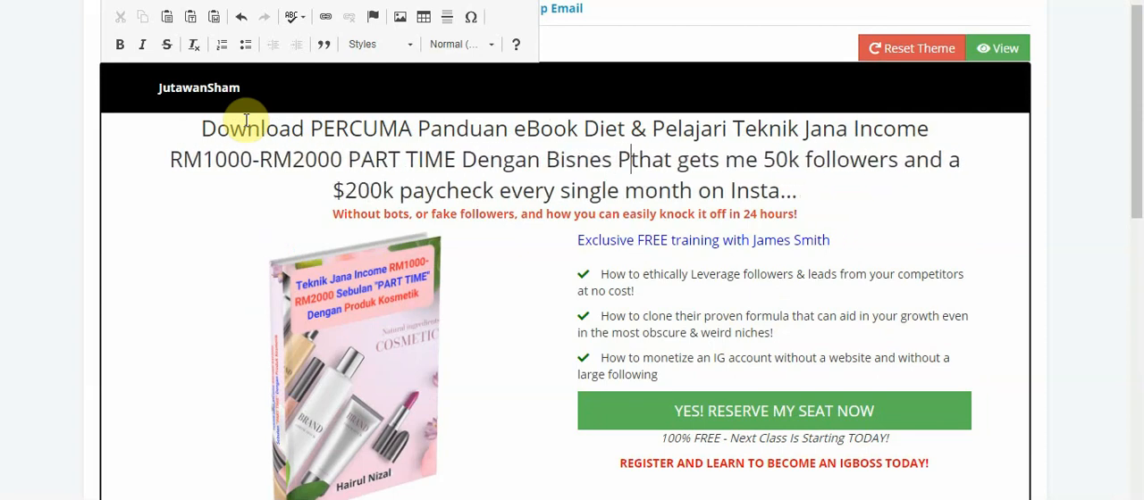
pyautogui.write('uk ')
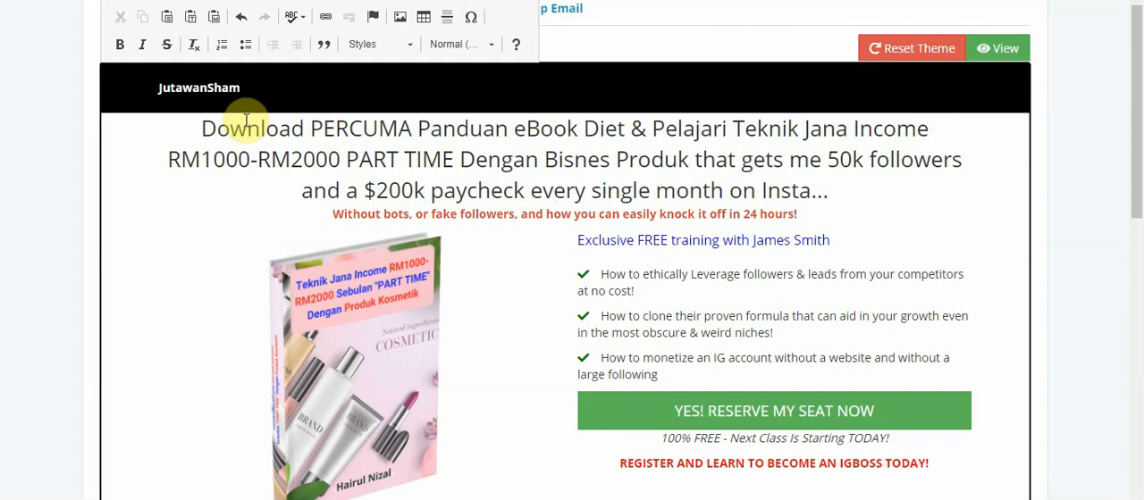
pyautogui.write('Kuru')
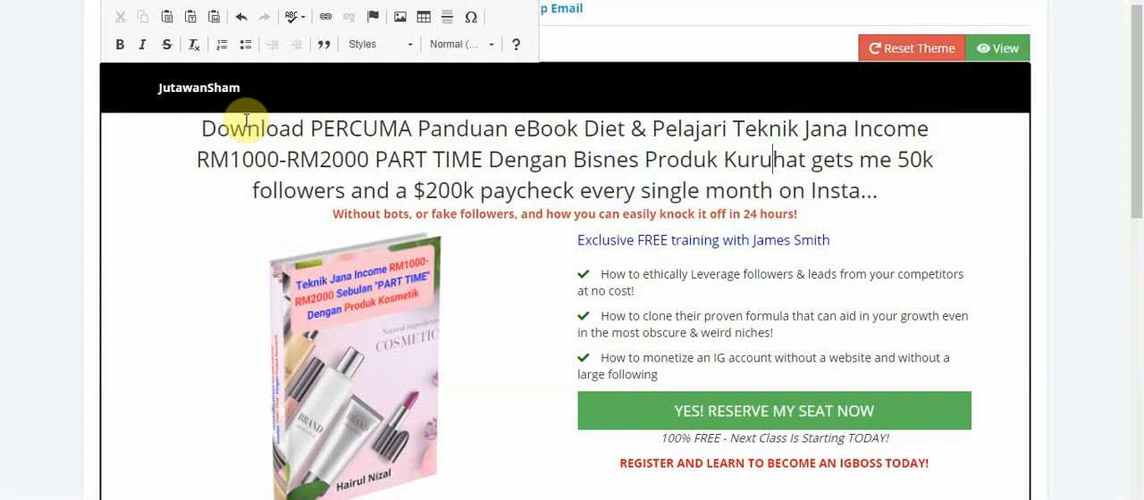
# Delete the leftover English wording at the end of the headline and complete its last word as "Kurus"
pyautogui.press('Delete')
pyautogui.press('Delete')
pyautogui.press('Delete')
pyautogui.press('Delete')
pyautogui.press('Delete')
pyautogui.press('Delete')
pyautogui.press('Delete')
pyautogui.press('Delete')
pyautogui.press('Delete')
pyautogui.press('Delete')
pyautogui.press('Delete')
pyautogui.press('Delete')
pyautogui.press('Delete')
pyautogui.press('Delete')
pyautogui.press('Delete')
pyautogui.press('Delete')
pyautogui.press('Delete')
pyautogui.press('Delete')
pyautogui.press('Delete')
pyautogui.press('Delete')
pyautogui.press('Delete')
pyautogui.press('Delete')
pyautogui.press('Delete')
pyautogui.press('Delete')
pyautogui.press('Delete')
pyautogui.press('Delete')
pyautogui.press('Delete')
pyautogui.press('Delete')
pyautogui.press('Delete')
pyautogui.press('Delete')
pyautogui.press('Delete')
pyautogui.press('Delete')
pyautogui.press('Delete')
pyautogui.press('Delete')
pyautogui.press('Delete')
pyautogui.press('Delete')
pyautogui.press('Delete')
pyautogui.press('Delete')
pyautogui.press('Delete')
pyautogui.press('Delete')
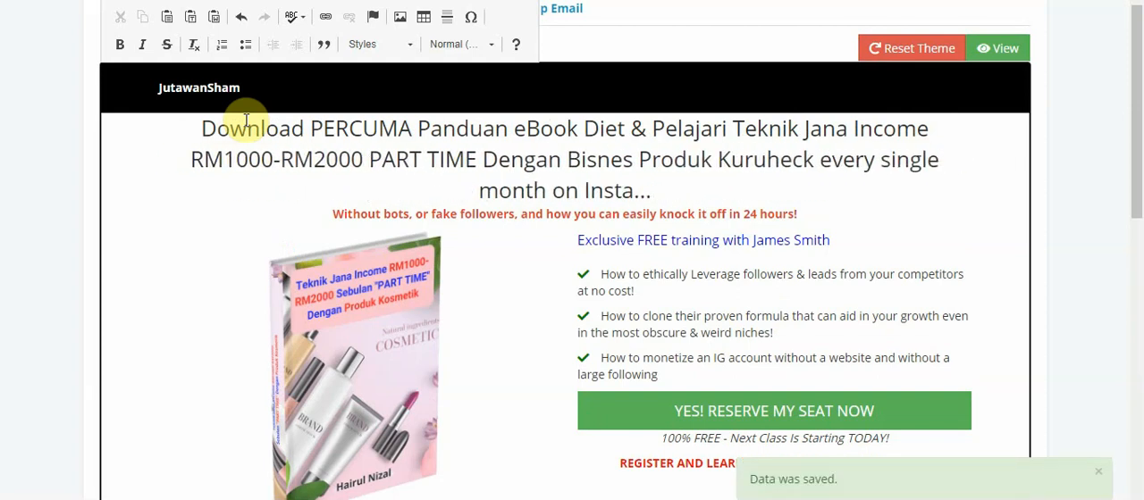
pyautogui.press('Delete')
pyautogui.press('Delete')
pyautogui.press('Delete')
pyautogui.press('Delete')
pyautogui.press('Delete')
pyautogui.press('Delete')
pyautogui.press('Delete')
pyautogui.press('Delete')
pyautogui.press('Delete')
pyautogui.press('Delete')
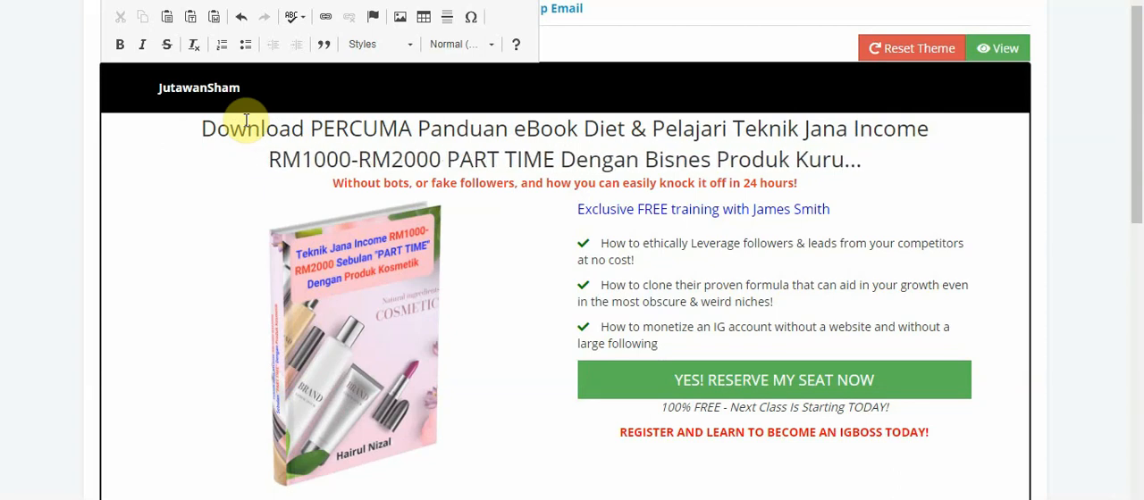
pyautogui.press('Delete')
pyautogui.press('Delete')
pyautogui.press('Delete')
pyautogui.write('s')
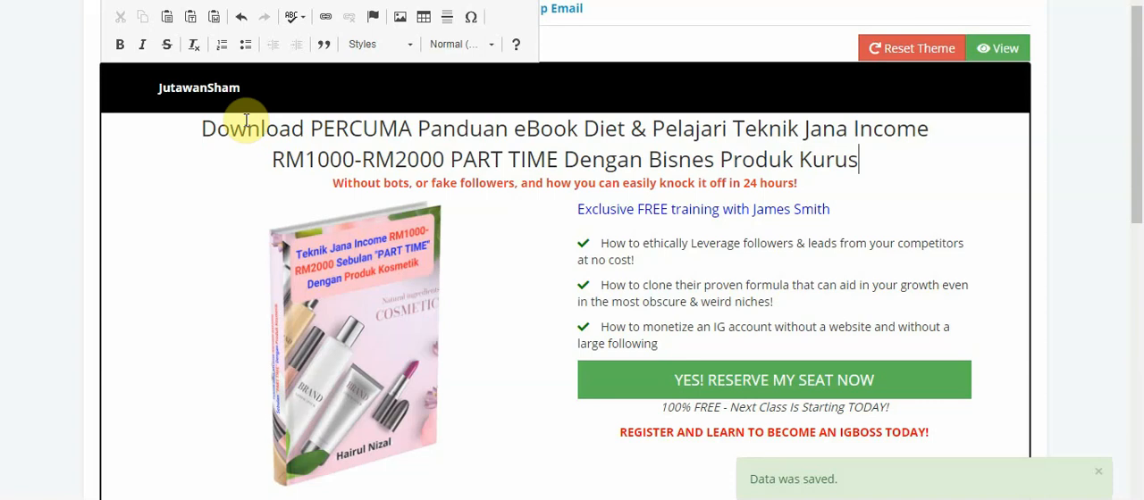
# Replace the last headline word "Kurus" with "Kesihatan"
pyautogui.press('BackSpace')
pyautogui.press('BackSpace')
pyautogui.press('BackSpace')
pyautogui.press('BackSpace')
pyautogui.press('BackSpace')
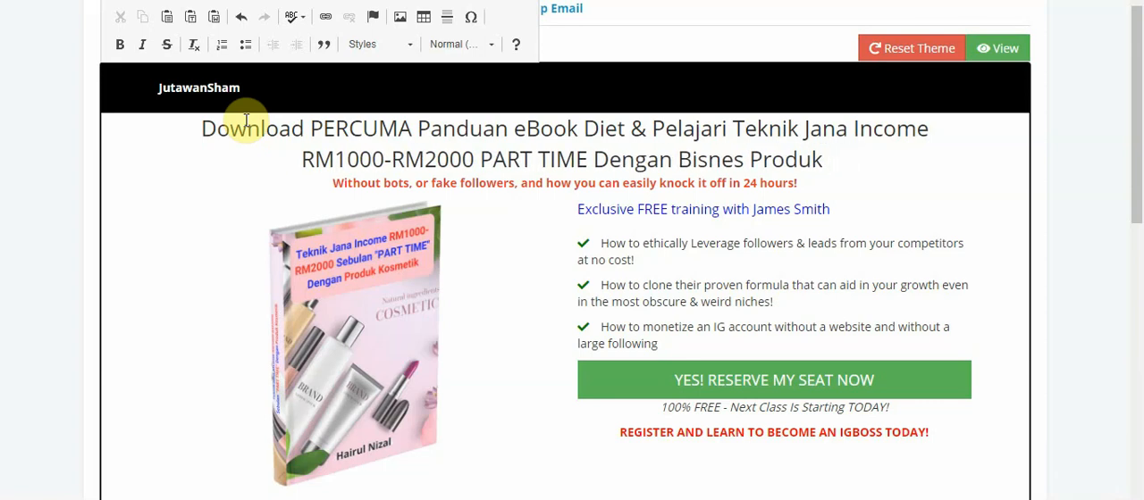
pyautogui.write('Kesihatan')
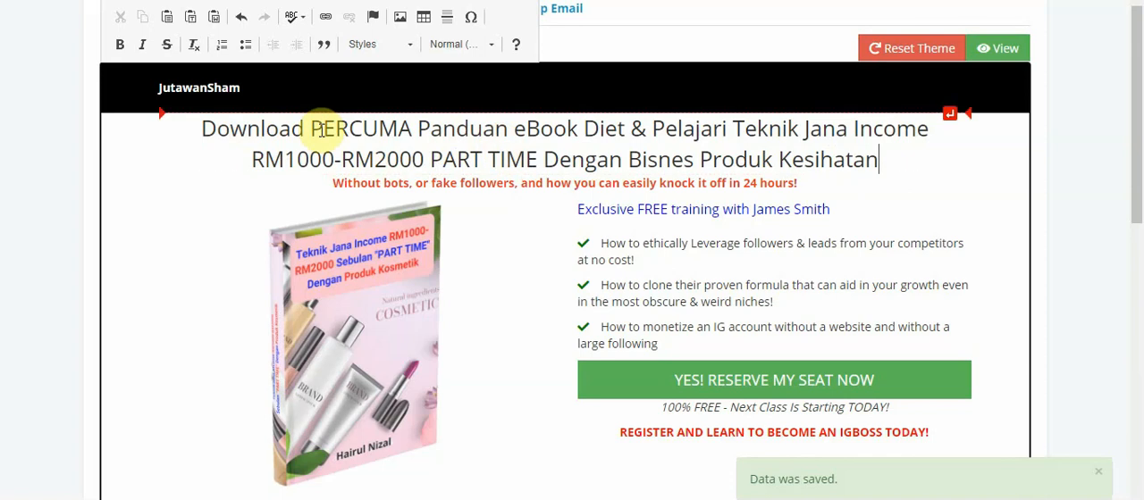
# Add a blank line above the headline and break it into three lines, before "& Pelajari" and before "PART TIME"
pyautogui.click(204, 129)
pyautogui.press('Return')
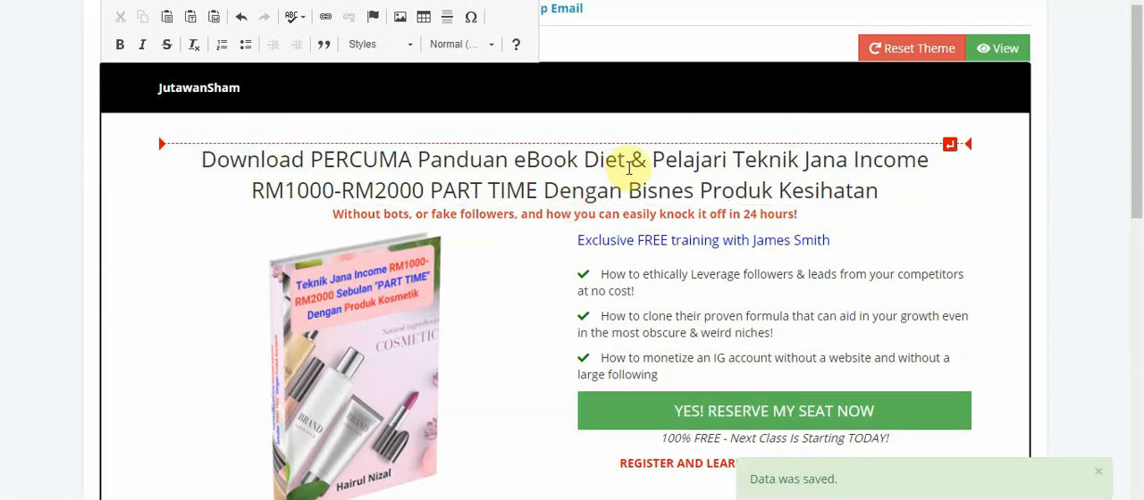
pyautogui.click(633, 161)
pyautogui.press('Return')
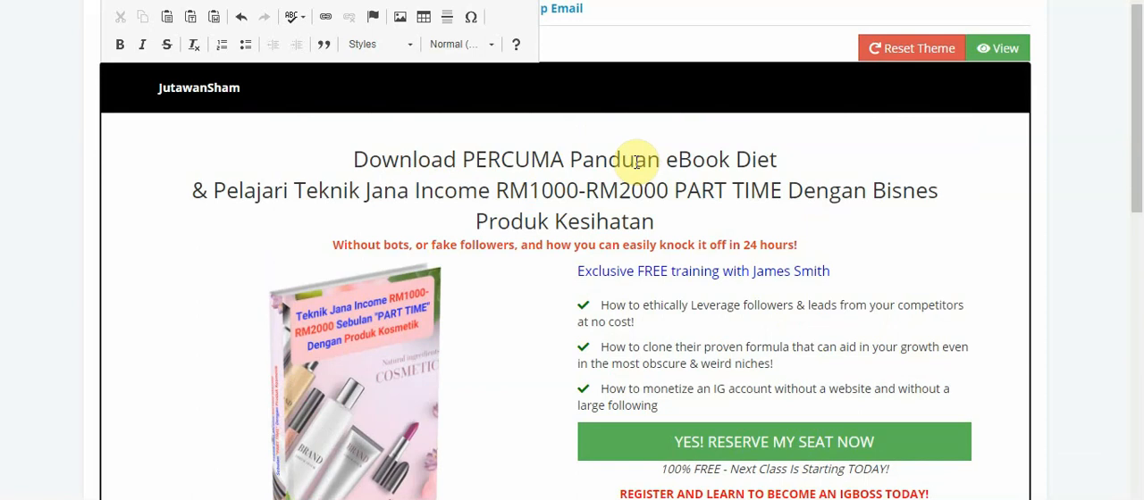
pyautogui.click(675, 187)
pyautogui.press('Return')
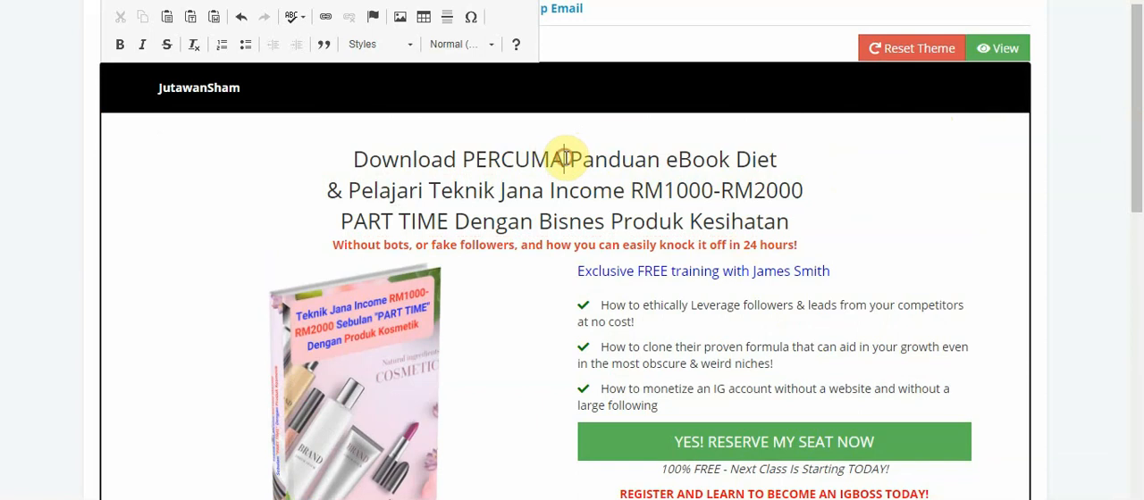
# Make "Download PERCUMA" in the headline bold and apply the Marker style to it
pyautogui.moveTo(565, 157); pyautogui.dragTo(350, 159)
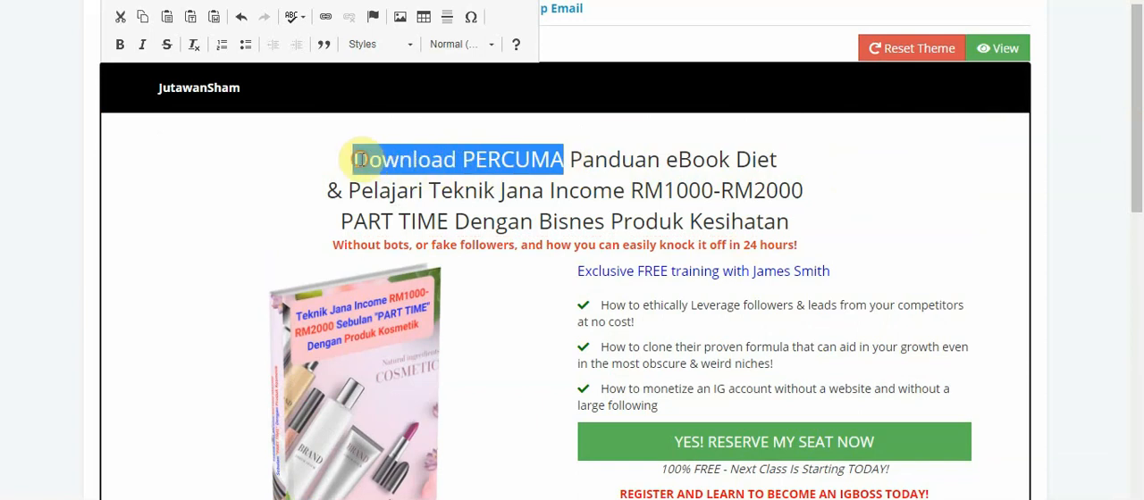
pyautogui.click(118, 50)
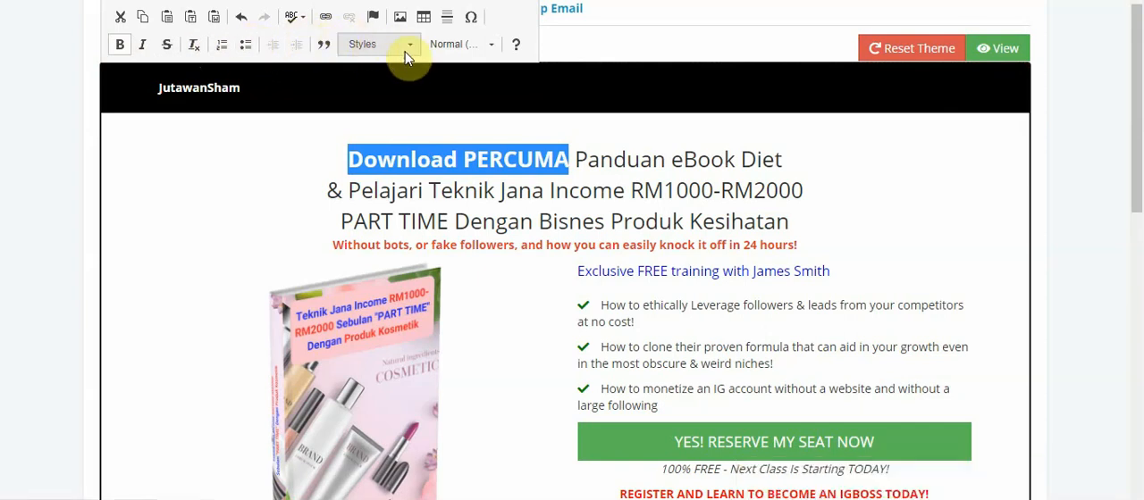
pyautogui.click(493, 50)
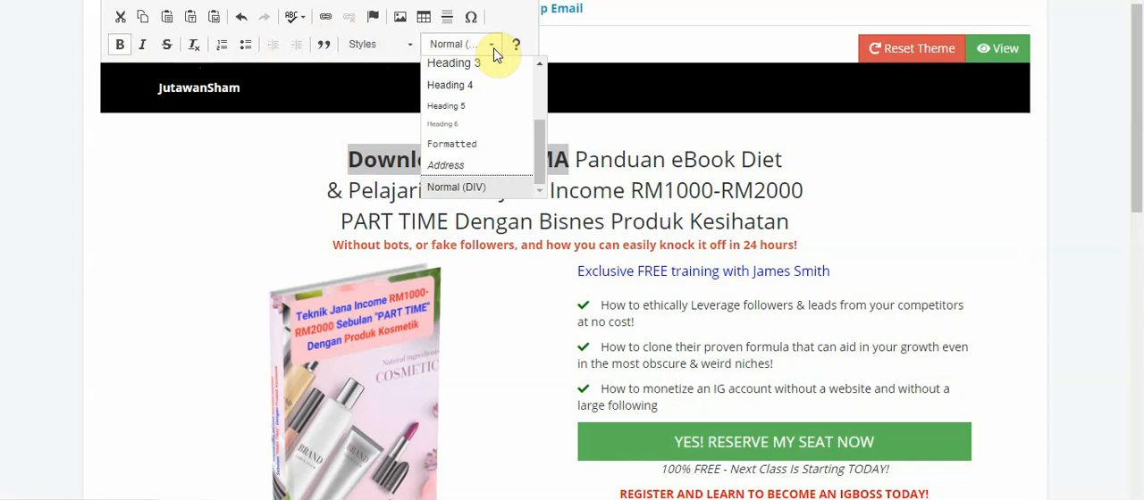
pyautogui.click(410, 46)
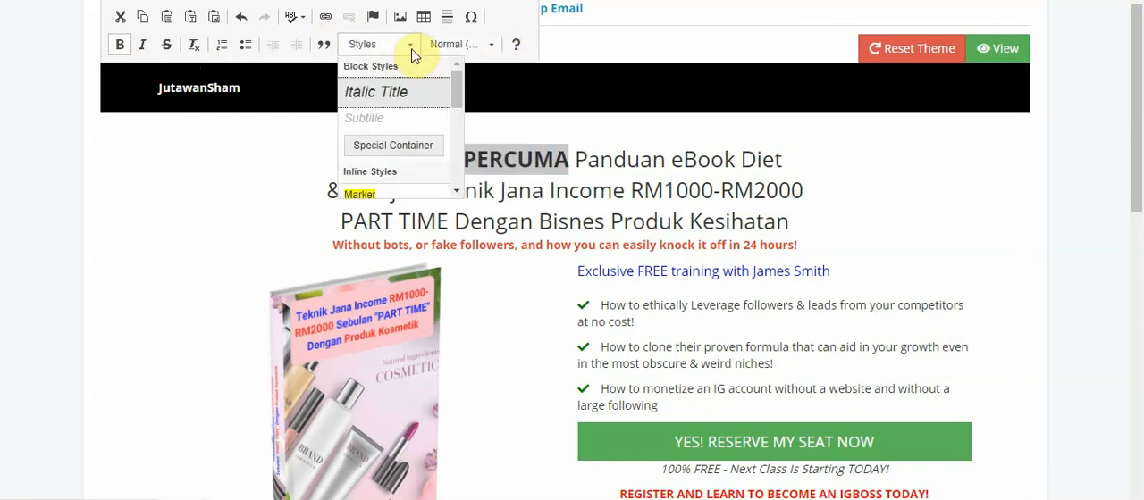
pyautogui.click(381, 195)
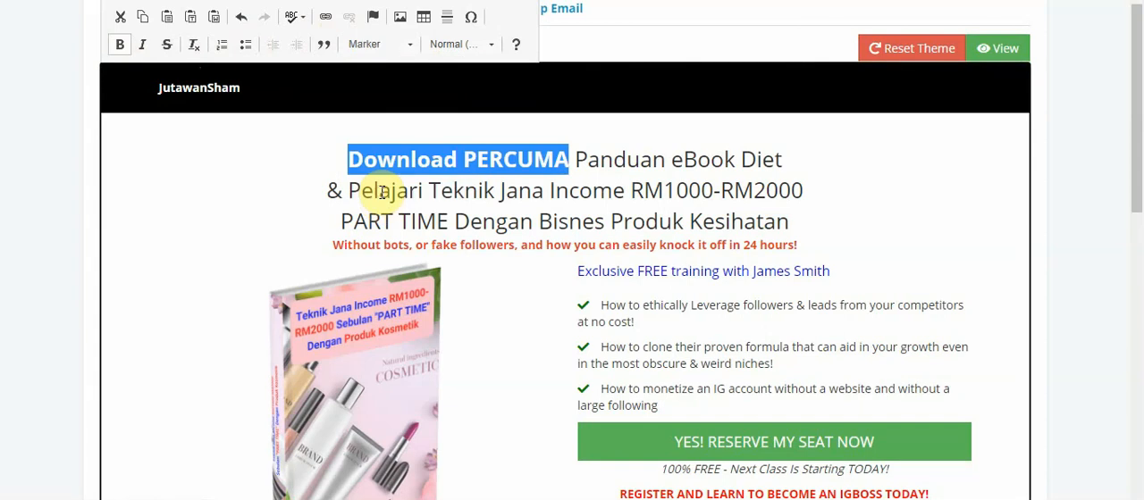
pyautogui.click(602, 166)
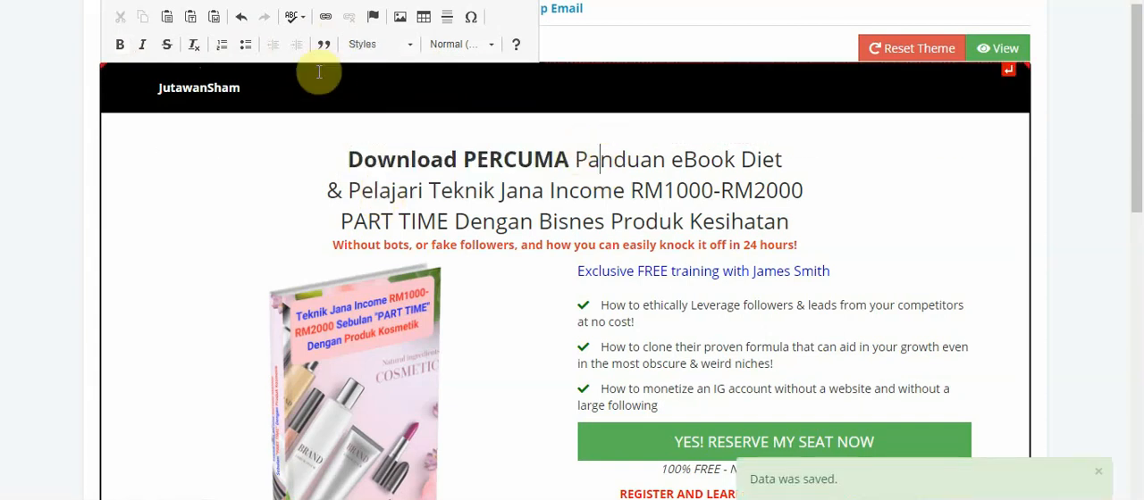
pyautogui.click(298, 27)
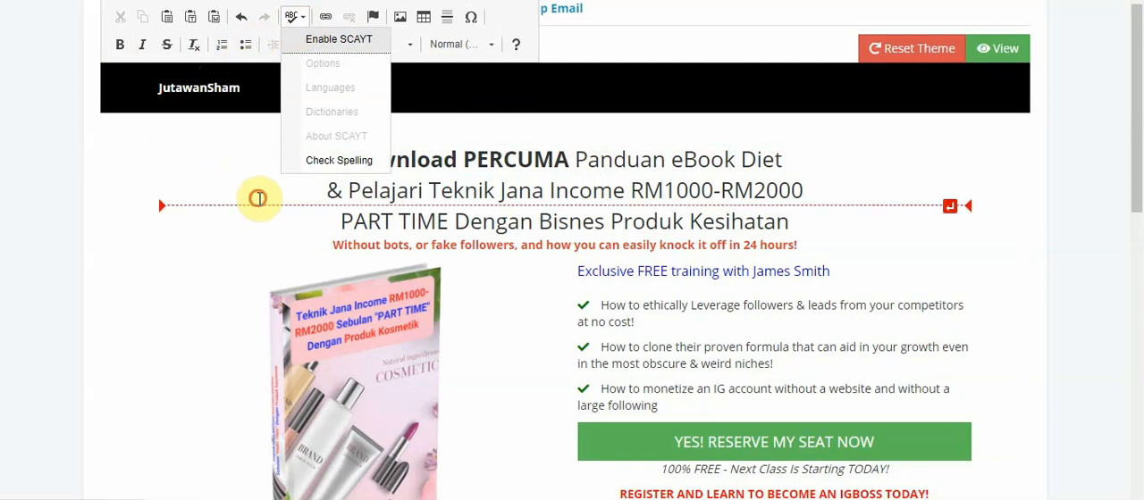
pyautogui.click(259, 188)
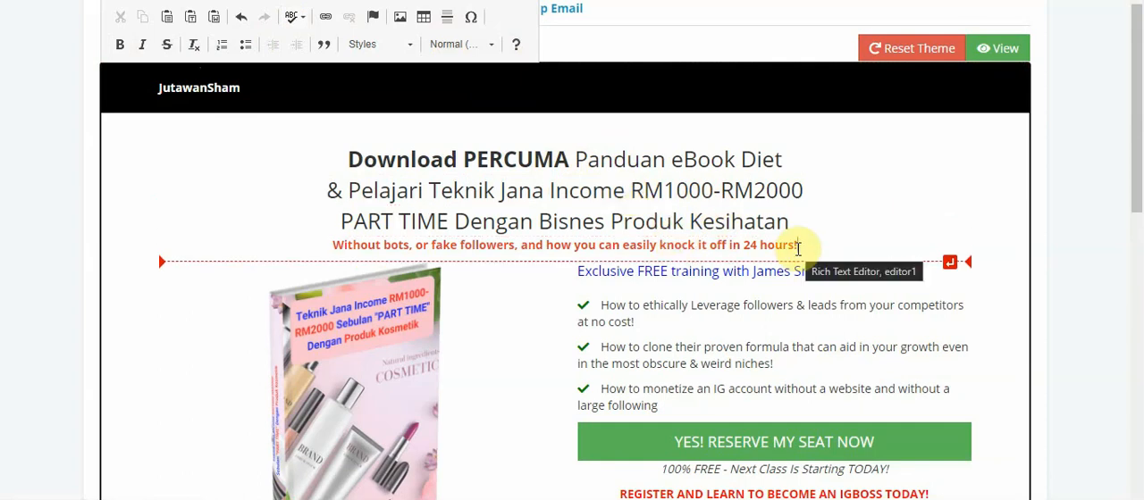
# Insert "Rahsia" at the start of the blue subheading above the checklist
pyautogui.click(706, 273)
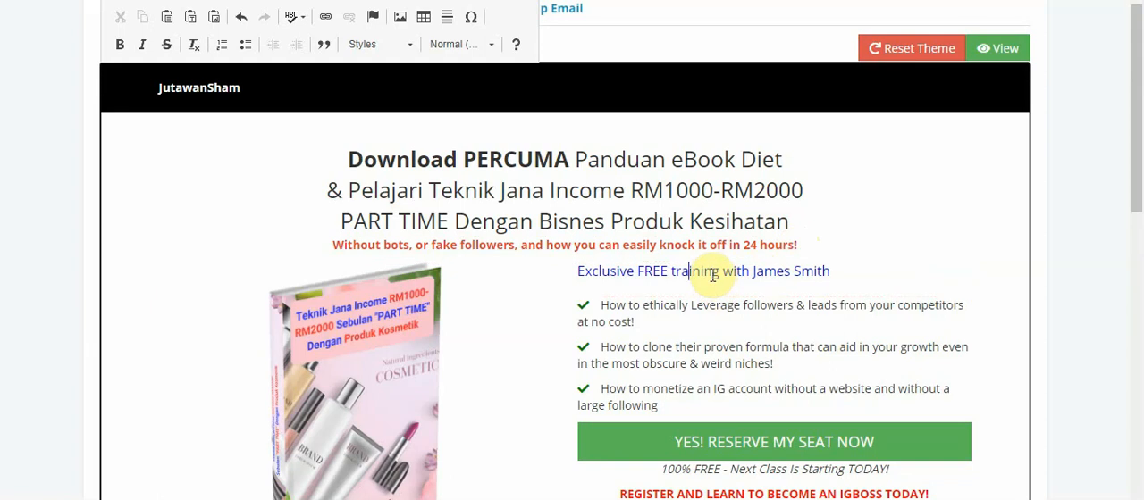
pyautogui.press('Left')
pyautogui.press('Left')
pyautogui.press('Left')
pyautogui.press('Left')
pyautogui.press('Left')
pyautogui.press('Left')
pyautogui.press('Left')
pyautogui.press('Left')
pyautogui.press('Left')
pyautogui.press('Left')
pyautogui.press('Left')
pyautogui.press('Left')
pyautogui.write('Rahsia')
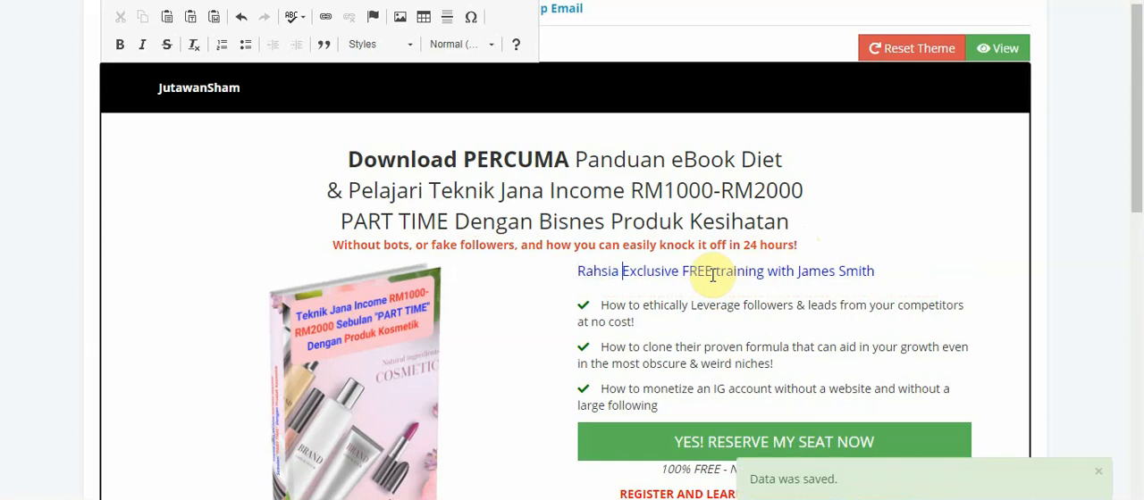
# Replace "Rahsia" at the start of the blue subheading with "Apa Yang Anda Akan Pelajari"
pyautogui.press('BackSpace')
pyautogui.press('BackSpace')
pyautogui.press('BackSpace')
pyautogui.press('BackSpace')
pyautogui.press('BackSpace')
pyautogui.press('BackSpace')
pyautogui.press('BackSpace')
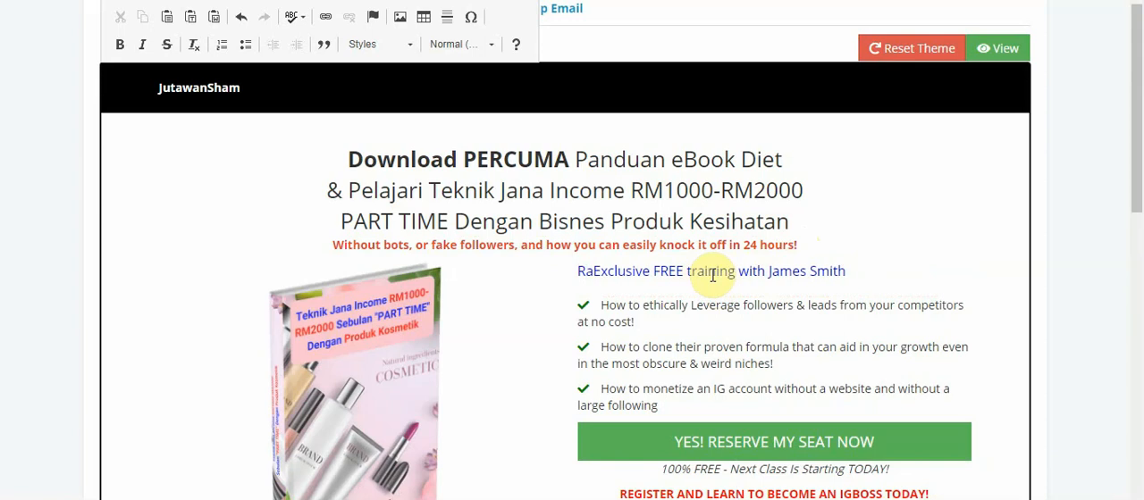
pyautogui.write('Apa Yang ')
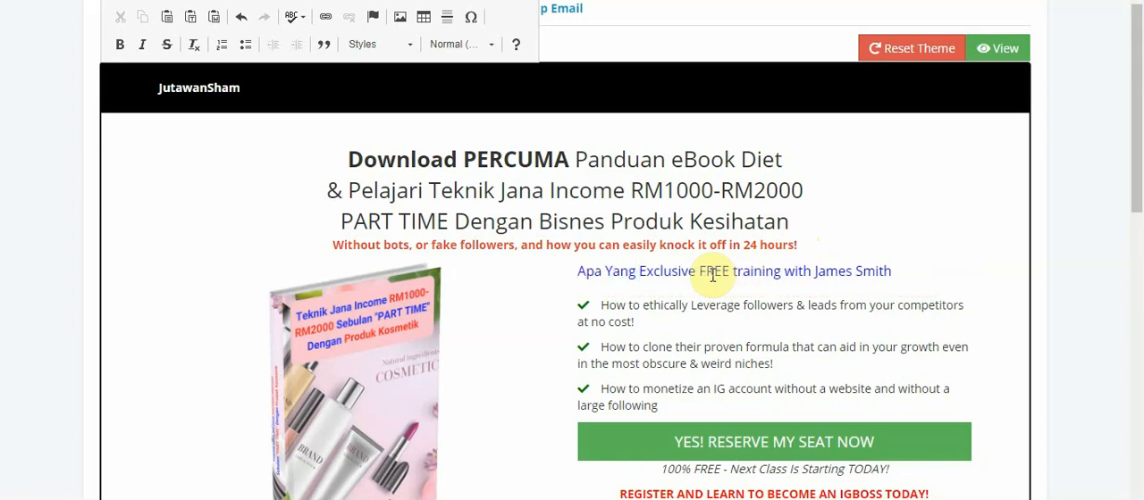
pyautogui.write('Anda ')
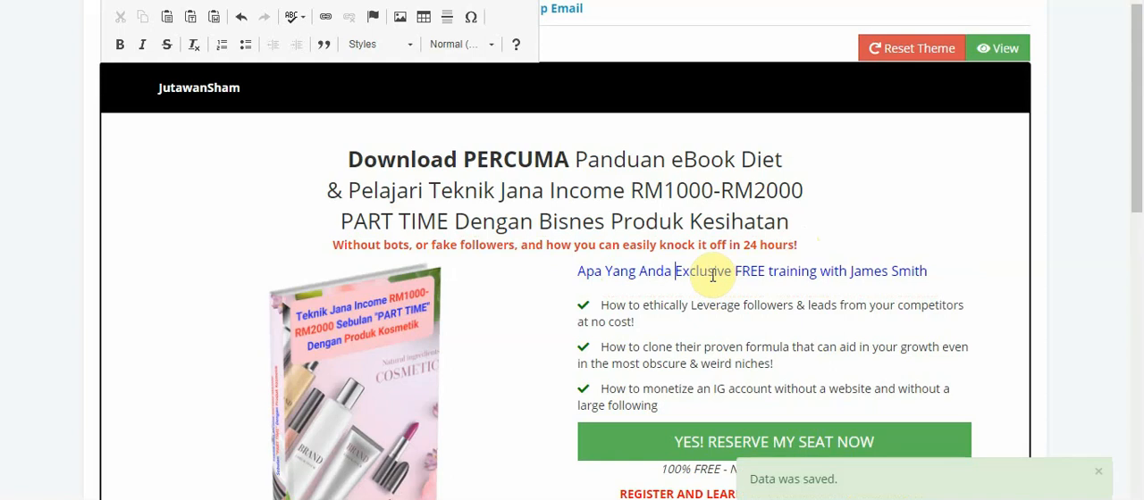
pyautogui.write('Akan Pela')
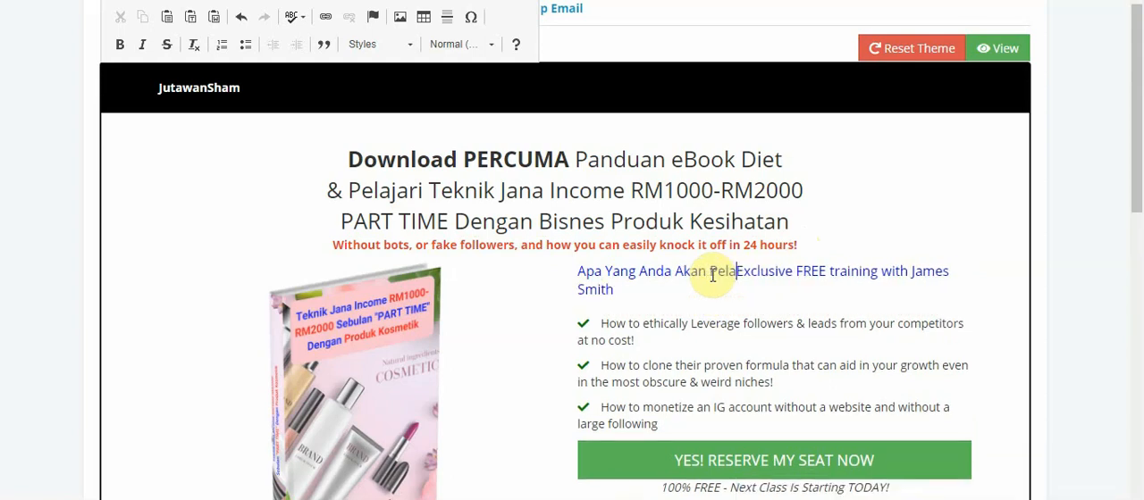
pyautogui.write('jari')
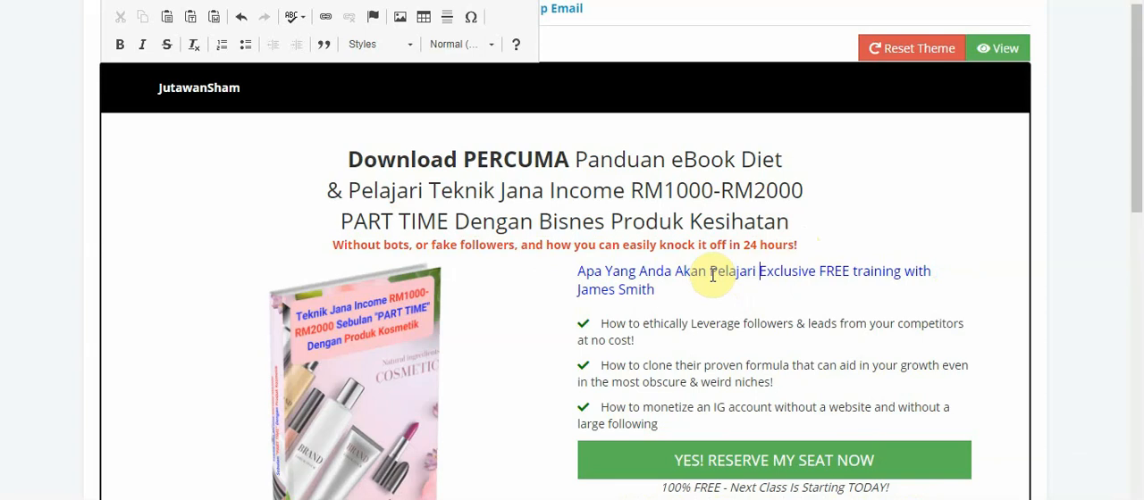
# Delete the original English text that follows "Pelajari" in the blue subheading
pyautogui.press('Delete')
pyautogui.press('Delete')
pyautogui.press('Delete')
pyautogui.press('Delete')
pyautogui.press('Delete')
pyautogui.press('Delete')
pyautogui.press('Delete')
pyautogui.press('Delete')
pyautogui.press('Delete')
pyautogui.press('Delete')
pyautogui.press('Delete')
pyautogui.press('Delete')
pyautogui.press('Delete')
pyautogui.press('Delete')
pyautogui.press('Delete')
pyautogui.press('Delete')
pyautogui.press('Delete')
pyautogui.press('Delete')
pyautogui.press('Delete')
pyautogui.press('Delete')
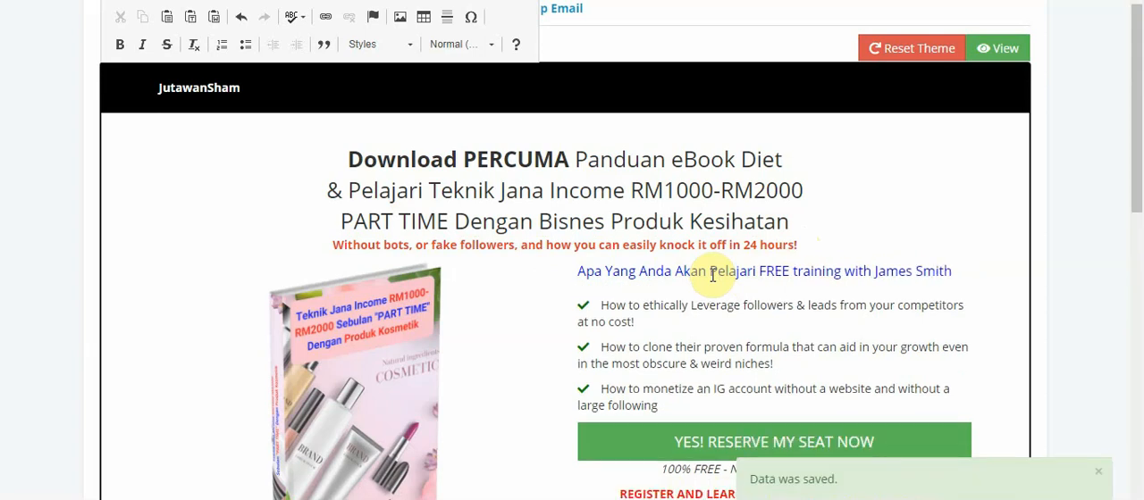
pyautogui.press('Delete')
pyautogui.press('Delete')
pyautogui.press('Delete')
pyautogui.press('Delete')
pyautogui.press('Delete')
pyautogui.press('Delete')
pyautogui.press('Delete')
pyautogui.press('Delete')
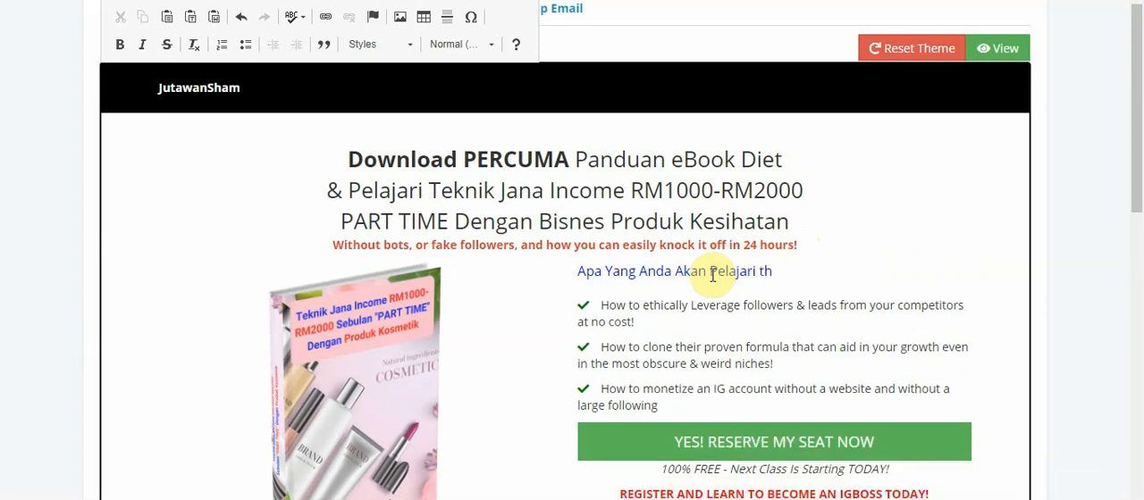
# Erase the blue subheading's Malay text and start it again with "Rahsia Pam"
pyautogui.press('BackSpace')
pyautogui.press('BackSpace')
pyautogui.press('BackSpace')
pyautogui.press('BackSpace')
pyautogui.press('BackSpace')
pyautogui.press('BackSpace')
pyautogui.press('BackSpace')
pyautogui.press('BackSpace')
pyautogui.press('BackSpace')
pyautogui.press('BackSpace')
pyautogui.press('BackSpace')
pyautogui.press('BackSpace')
pyautogui.press('BackSpace')
pyautogui.press('BackSpace')
pyautogui.press('BackSpace')
pyautogui.press('BackSpace')
pyautogui.press('BackSpace')
pyautogui.press('BackSpace')
pyautogui.press('BackSpace')
pyautogui.press('BackSpace')
pyautogui.press('BackSpace')
pyautogui.press('BackSpace')
pyautogui.press('BackSpace')
pyautogui.press('BackSpace')
pyautogui.press('BackSpace')
pyautogui.press('BackSpace')
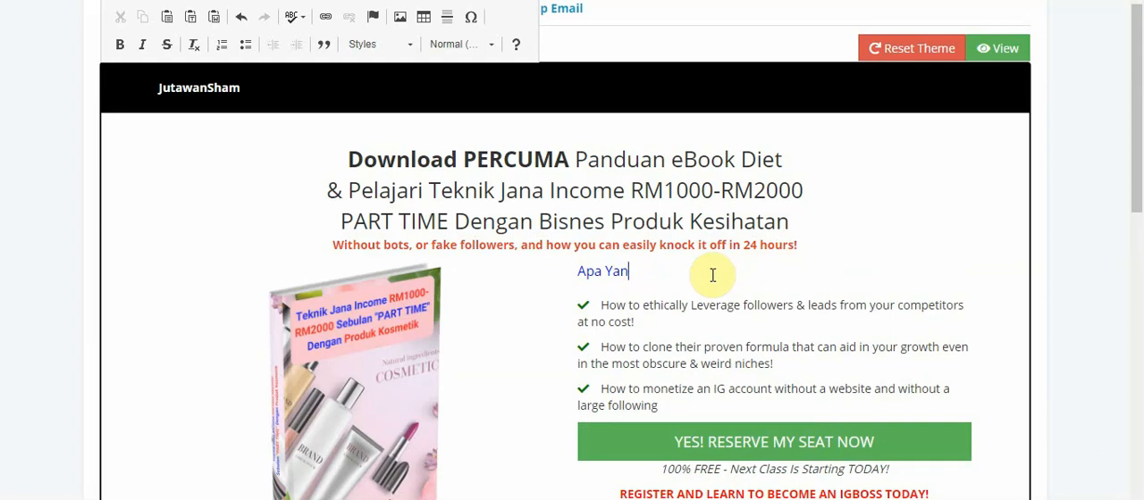
pyautogui.press('BackSpace')
pyautogui.write('Rash')
pyautogui.press('BackSpace')
pyautogui.write('hsia')
pyautogui.write('Pam')
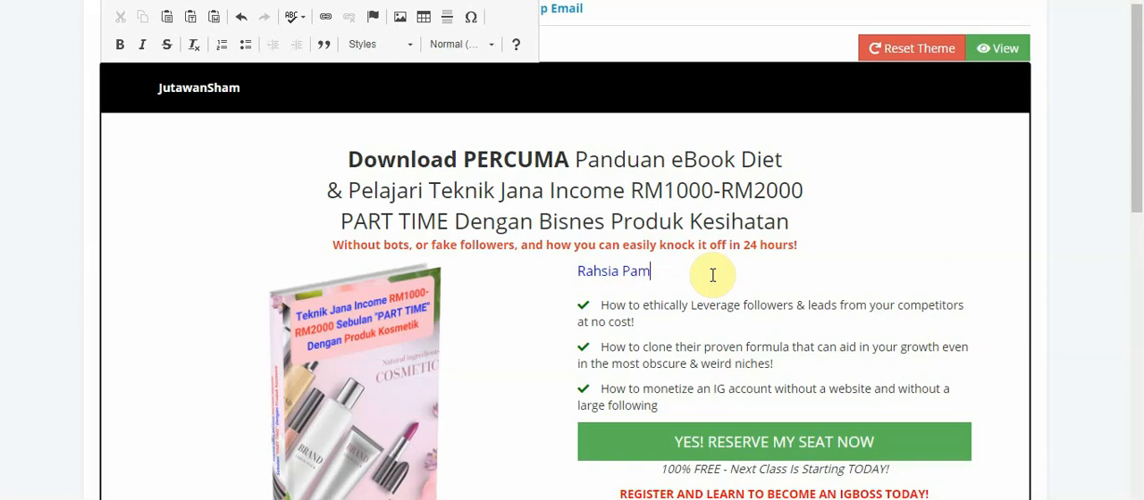
# Replace the blue subheading's text with "Antara Rahsia Yang Akan Ada Pelajari"
pyautogui.press('BackSpace')
pyautogui.press('BackSpace')
pyautogui.press('BackSpace')
pyautogui.press('BackSpace')
pyautogui.press('BackSpace')
pyautogui.press('BackSpace')
pyautogui.press('BackSpace')
pyautogui.press('BackSpace')
pyautogui.press('BackSpace')
pyautogui.press('BackSpace')
pyautogui.write('Antara ')
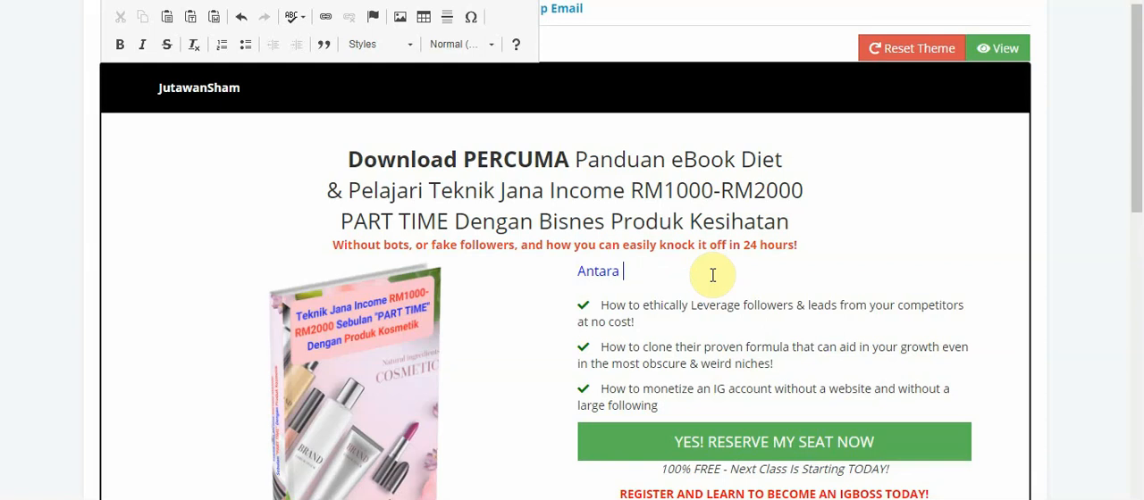
pyautogui.write('Rahsia Yang Akan Ada')
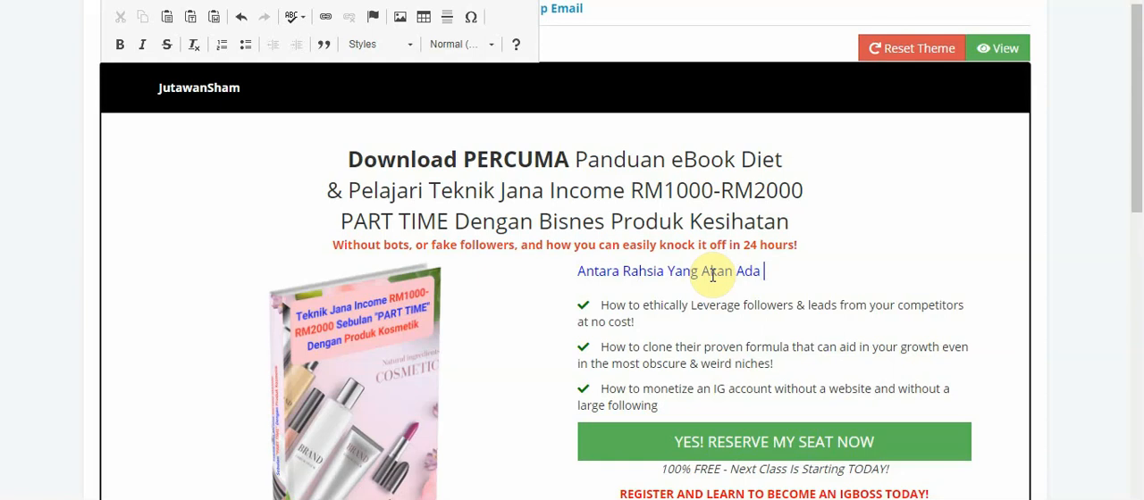
pyautogui.write(' Pelajari')
# Erase the English text of the first checklist item, keeping its check mark
pyautogui.click(637, 315)
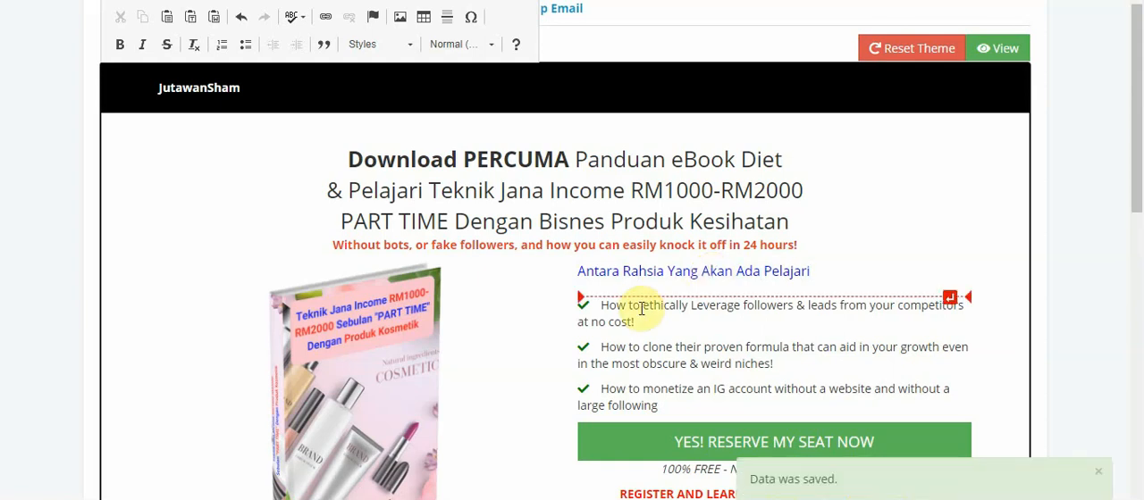
pyautogui.press('BackSpace')
pyautogui.press('BackSpace')
pyautogui.press('BackSpace')
pyautogui.press('BackSpace')
pyautogui.press('BackSpace')
pyautogui.press('BackSpace')
pyautogui.press('BackSpace')
pyautogui.press('BackSpace')
pyautogui.press('BackSpace')
pyautogui.press('BackSpace')
pyautogui.press('BackSpace')
pyautogui.press('BackSpace')
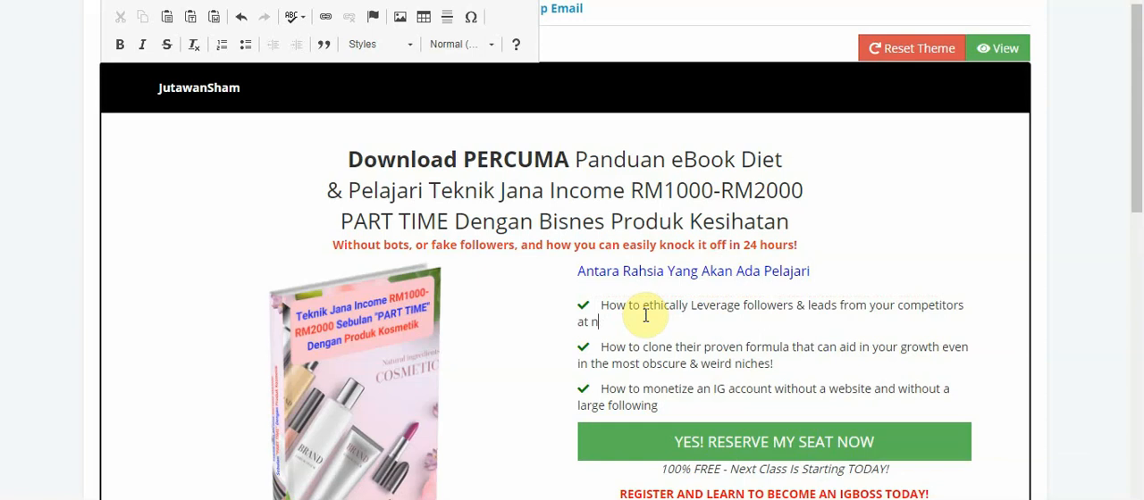
pyautogui.press('BackSpace')
pyautogui.press('BackSpace')
pyautogui.press('BackSpace')
pyautogui.press('BackSpace')
pyautogui.press('BackSpace')
pyautogui.press('BackSpace')
pyautogui.press('BackSpace')
pyautogui.press('BackSpace')
pyautogui.press('BackSpace')
pyautogui.press('BackSpace')
pyautogui.press('BackSpace')
pyautogui.press('BackSpace')
pyautogui.press('BackSpace')
pyautogui.press('BackSpace')
pyautogui.press('BackSpace')
pyautogui.press('BackSpace')
pyautogui.press('BackSpace')
pyautogui.press('BackSpace')
pyautogui.press('BackSpace')
pyautogui.press('BackSpace')
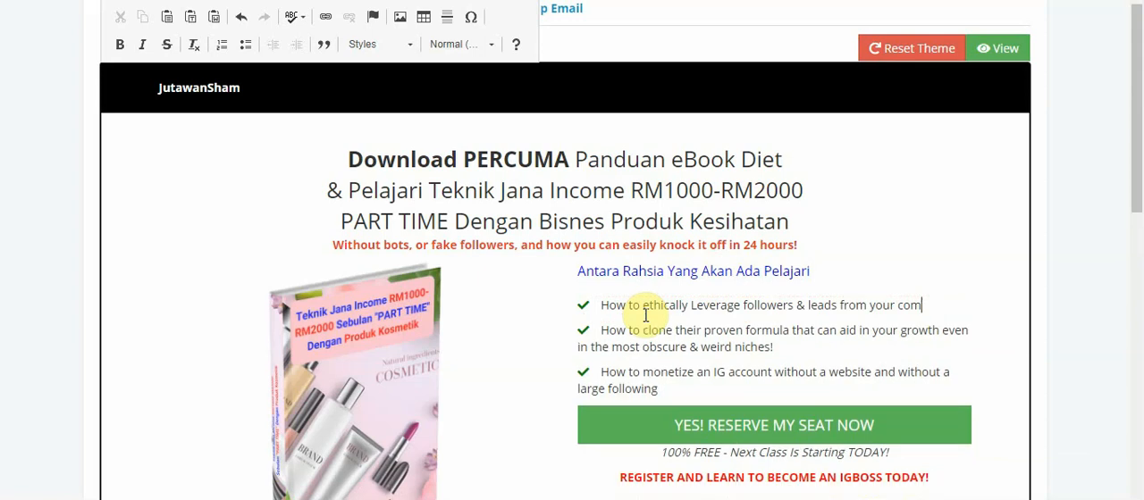
pyautogui.press('BackSpace')
pyautogui.press('BackSpace')
pyautogui.press('BackSpace')
pyautogui.press('BackSpace')
pyautogui.press('BackSpace')
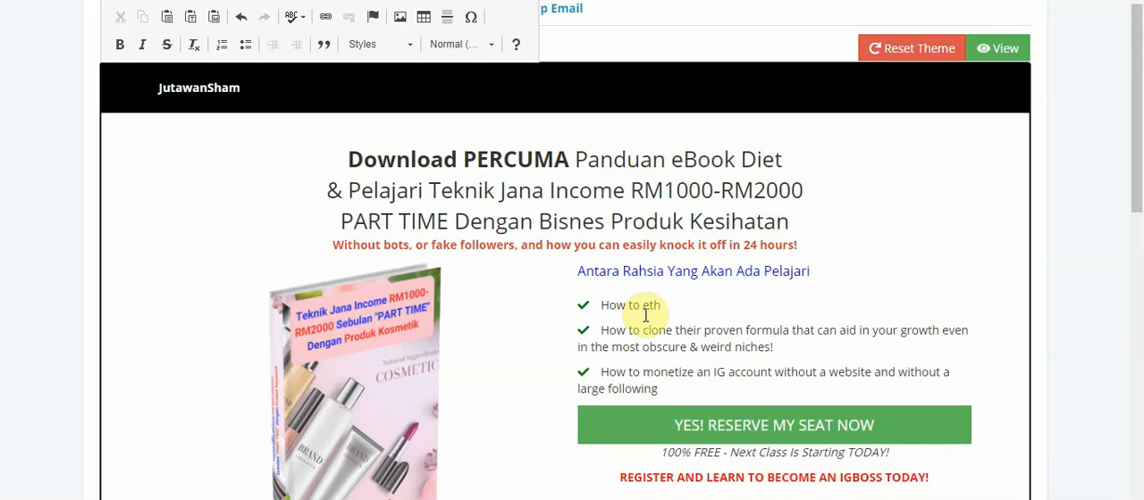
pyautogui.press('BackSpace')
pyautogui.press('BackSpace')
pyautogui.press('BackSpace')
pyautogui.press('BackSpace')
pyautogui.press('BackSpace')
pyautogui.press('BackSpace')
pyautogui.press('BackSpace')
pyautogui.press('BackSpace')
# Enter "Hilang 10 kg Dalam 14 Hari" as the first checklist item's text
pyautogui.write('Hila')
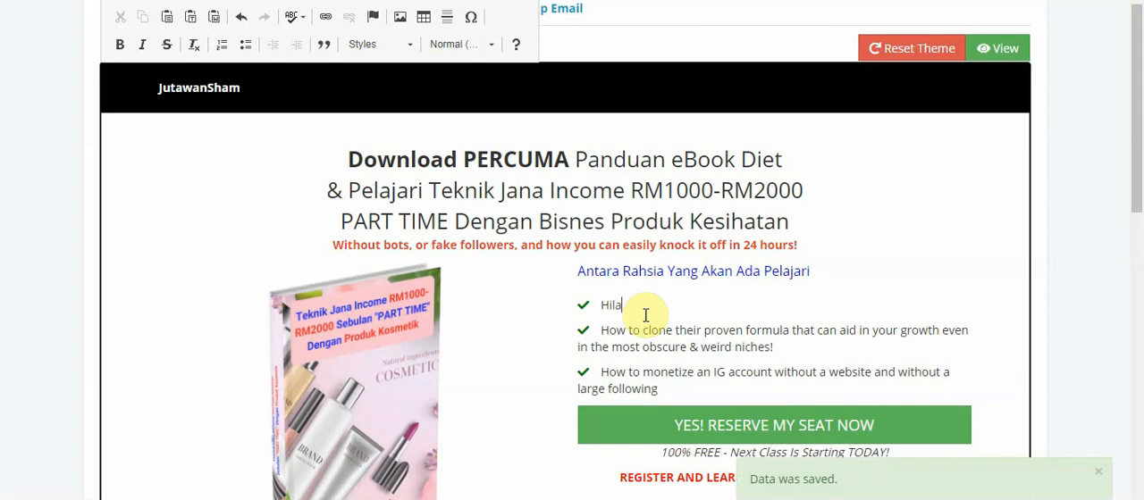
pyautogui.write('ng 10Kg')
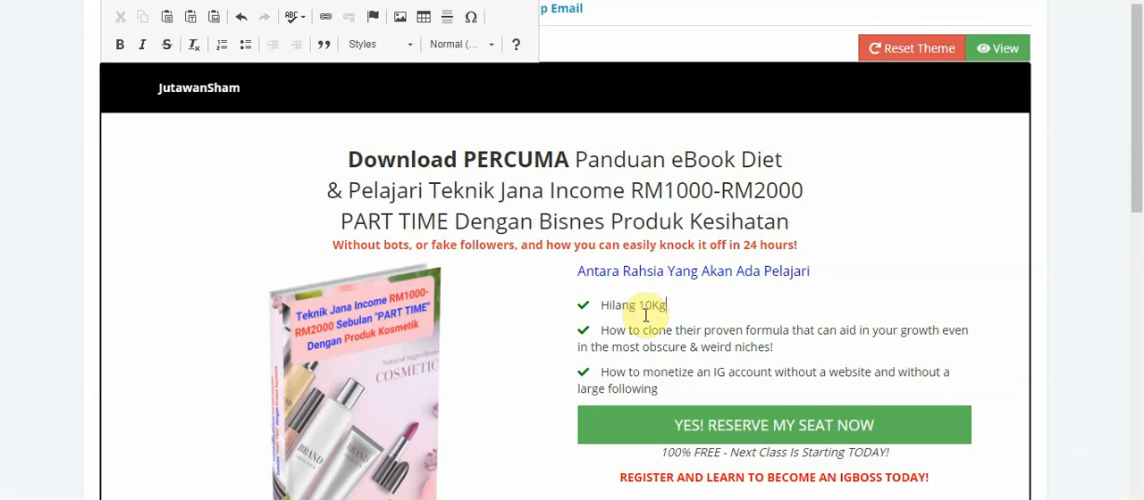
pyautogui.press('BackSpace')
pyautogui.press('BackSpace')
pyautogui.write('kg Dalam')
pyautogui.write('14 Hari')
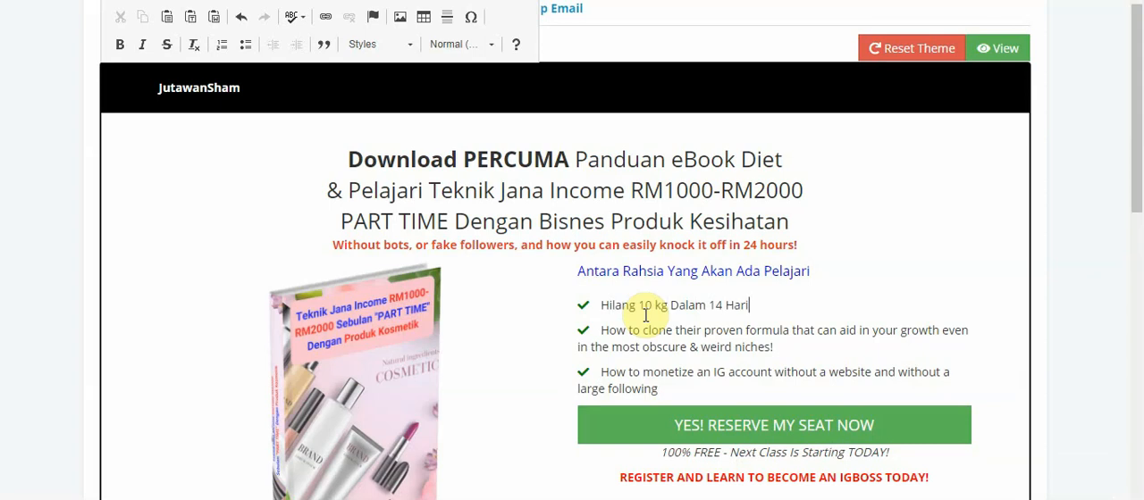
pyautogui.write(' T')
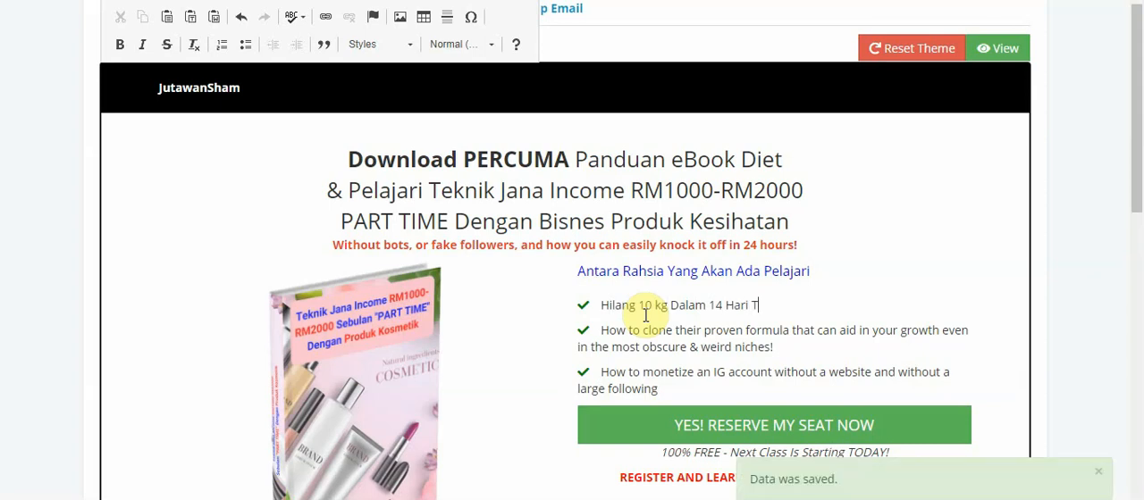
pyautogui.write('anpa Se')
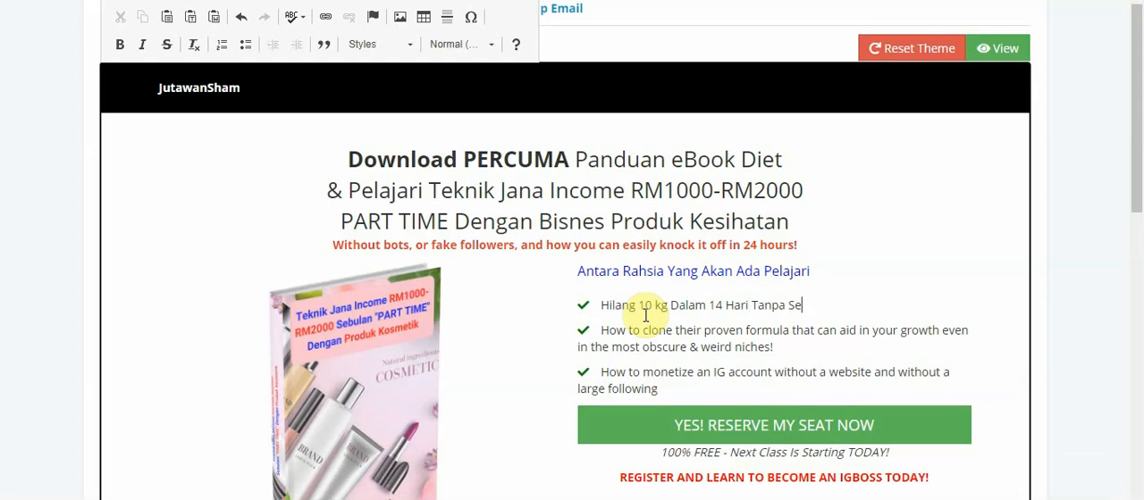
# Complete the first checklist item by adding "Tanpa Bersenam!" after "Hari"
pyautogui.press('BackSpace')
pyautogui.press('BackSpace')
pyautogui.write('Bersenam')
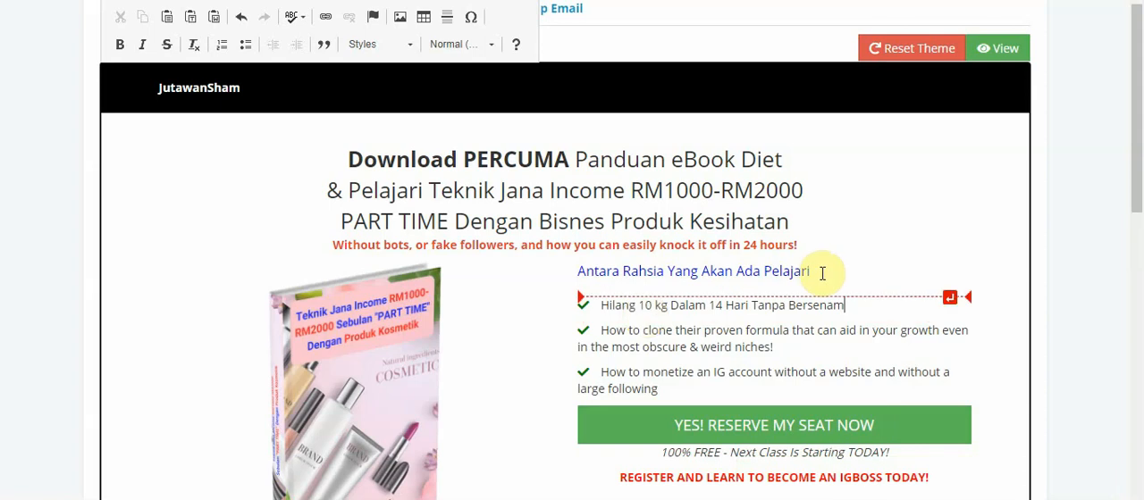
pyautogui.write('!')
# Erase the English text of the second checklist item, keeping its check mark
pyautogui.click(789, 346)
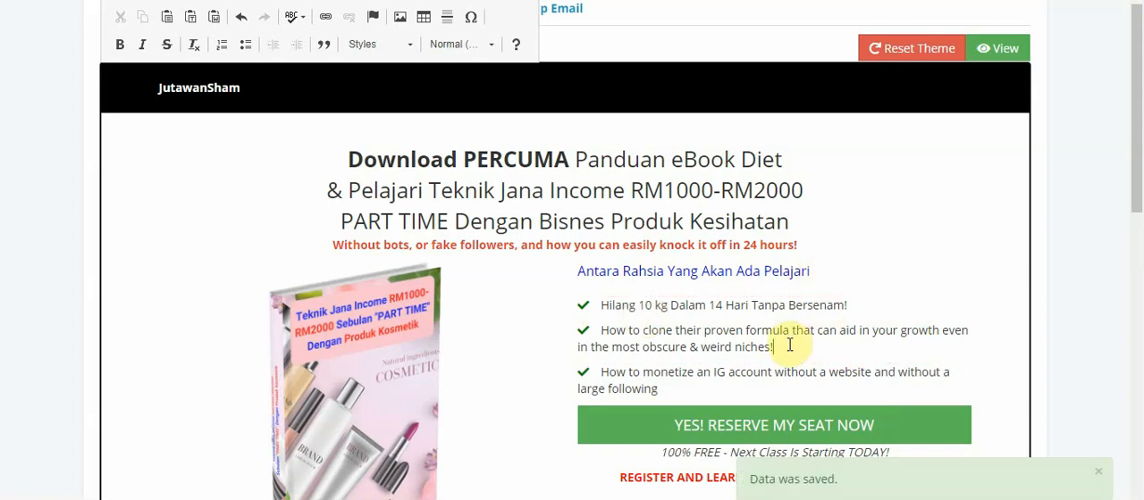
pyautogui.press('BackSpace')
pyautogui.press('BackSpace')
pyautogui.press('BackSpace')
pyautogui.press('BackSpace')
pyautogui.press('BackSpace')
pyautogui.press('BackSpace')
pyautogui.press('BackSpace')
pyautogui.press('BackSpace')
pyautogui.press('BackSpace')
pyautogui.press('BackSpace')
pyautogui.press('BackSpace')
pyautogui.press('BackSpace')
pyautogui.press('BackSpace')
pyautogui.press('BackSpace')
pyautogui.press('BackSpace')
pyautogui.press('BackSpace')
pyautogui.press('BackSpace')
pyautogui.press('BackSpace')
pyautogui.press('BackSpace')
pyautogui.press('BackSpace')
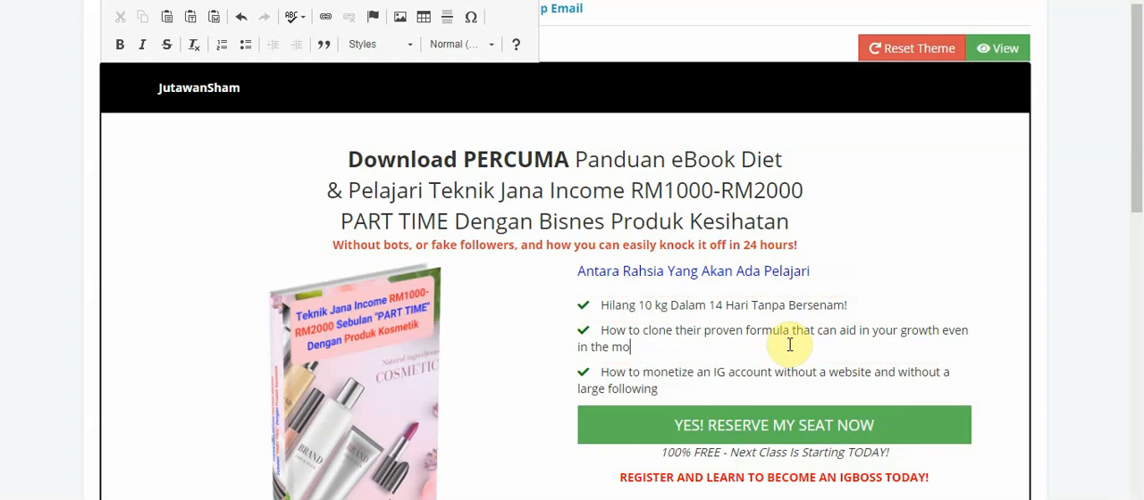
pyautogui.press('BackSpace')
pyautogui.press('BackSpace')
pyautogui.press('BackSpace')
pyautogui.press('BackSpace')
pyautogui.press('BackSpace')
pyautogui.press('BackSpace')
pyautogui.press('BackSpace')
pyautogui.press('BackSpace')
pyautogui.press('BackSpace')
pyautogui.press('BackSpace')
pyautogui.press('BackSpace')
pyautogui.press('BackSpace')
pyautogui.press('BackSpace')
pyautogui.press('BackSpace')
pyautogui.press('BackSpace')
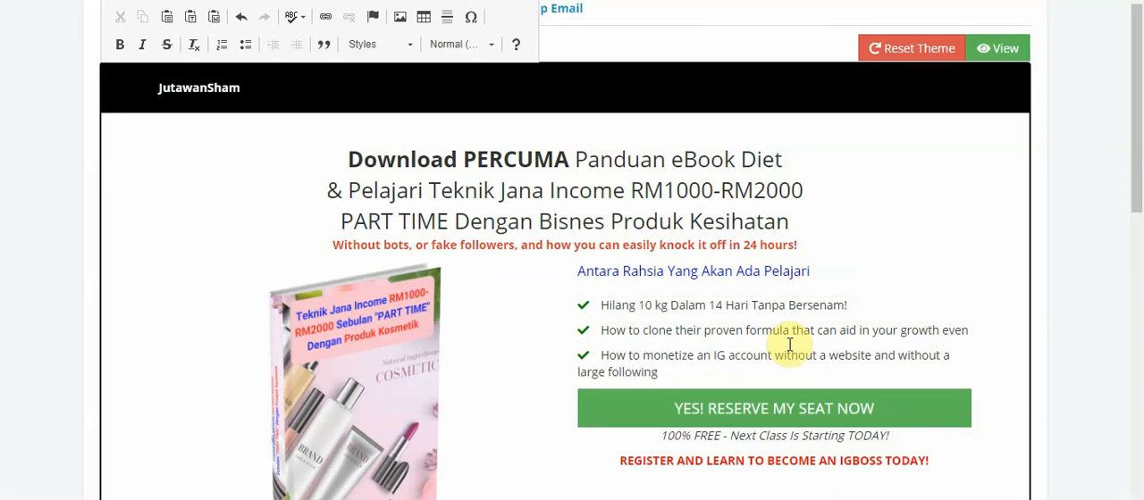
pyautogui.press('BackSpace')
pyautogui.press('BackSpace')
pyautogui.press('BackSpace')
pyautogui.press('BackSpace')
pyautogui.press('BackSpace')
pyautogui.press('BackSpace')
pyautogui.press('BackSpace')
pyautogui.press('BackSpace')
pyautogui.press('BackSpace')
pyautogui.press('BackSpace')
pyautogui.press('BackSpace')
pyautogui.press('BackSpace')
pyautogui.press('BackSpace')
pyautogui.press('BackSpace')
pyautogui.press('BackSpace')
pyautogui.press('BackSpace')
pyautogui.press('BackSpace')
pyautogui.press('BackSpace')
pyautogui.press('BackSpace')
pyautogui.press('BackSpace')
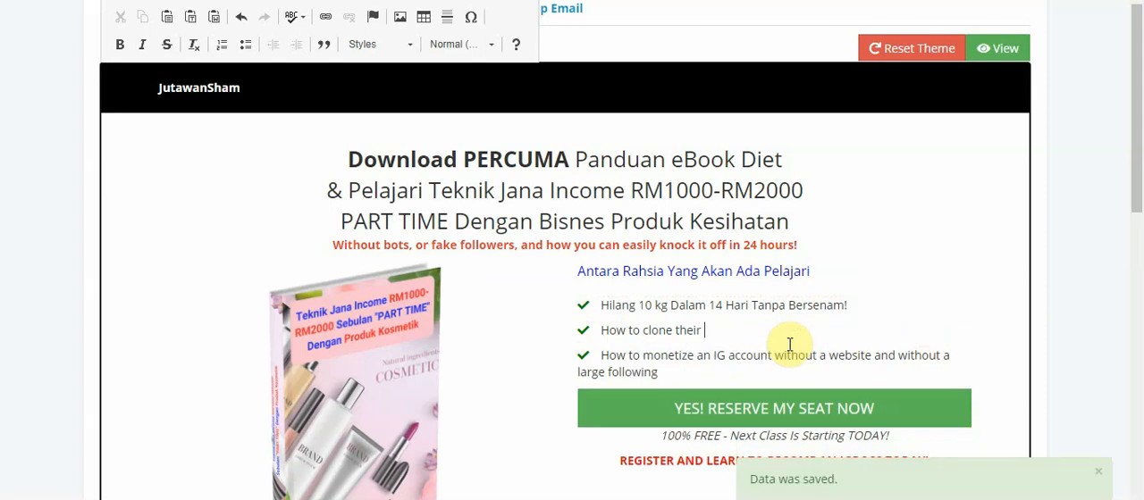
pyautogui.press('BackSpace')
pyautogui.press('BackSpace')
pyautogui.press('BackSpace')
pyautogui.press('BackSpace')
pyautogui.press('BackSpace')
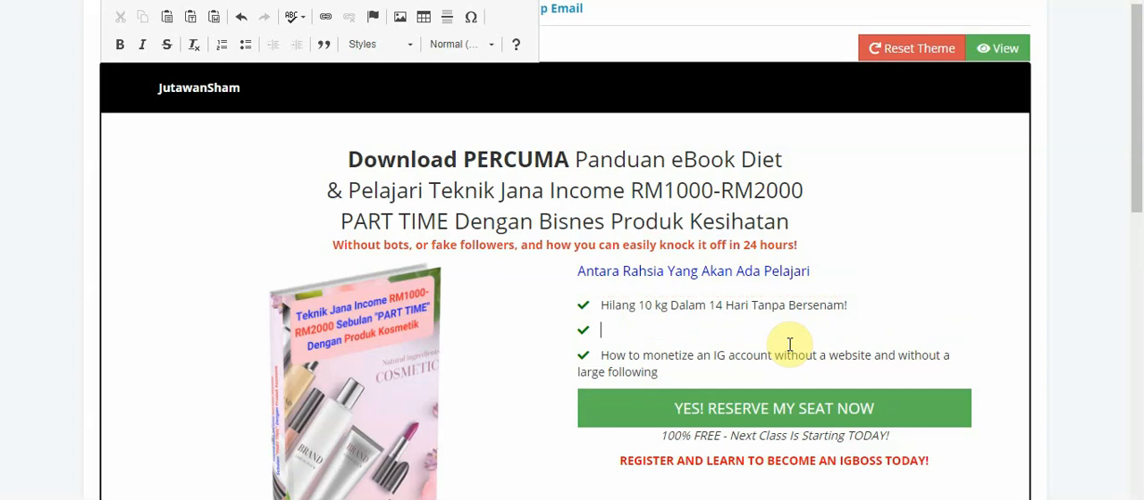
# Start the second checklist item with "Teknik Jana Income RM1000 -RM2000"
pyautogui.write('Te')
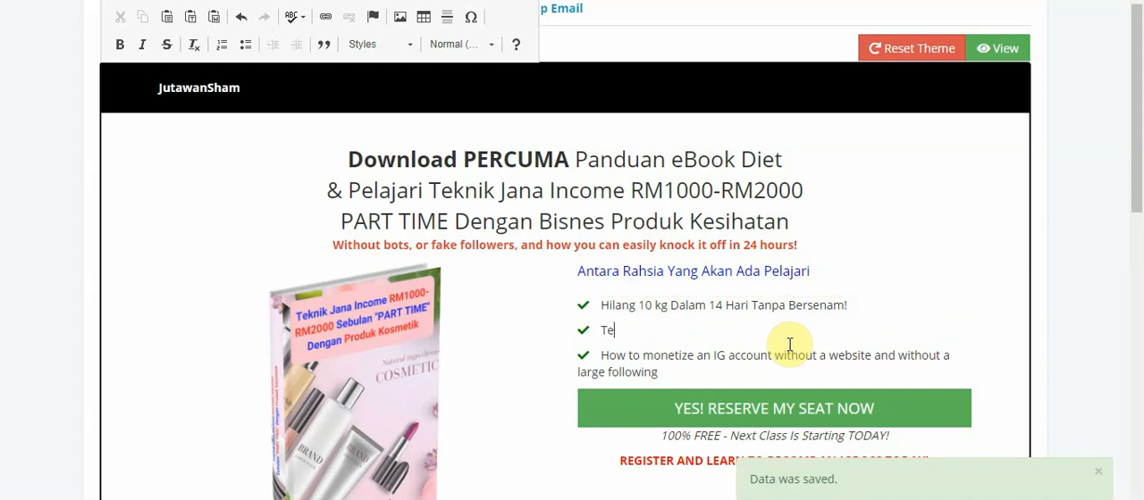
pyautogui.write('knik Rahsia')
pyautogui.press('BackSpace')
pyautogui.press('BackSpace')
pyautogui.press('BackSpace')
pyautogui.press('BackSpace')
pyautogui.press('BackSpace')
pyautogui.press('BackSpace')
pyautogui.press('BackSpace')
pyautogui.write('Jan')
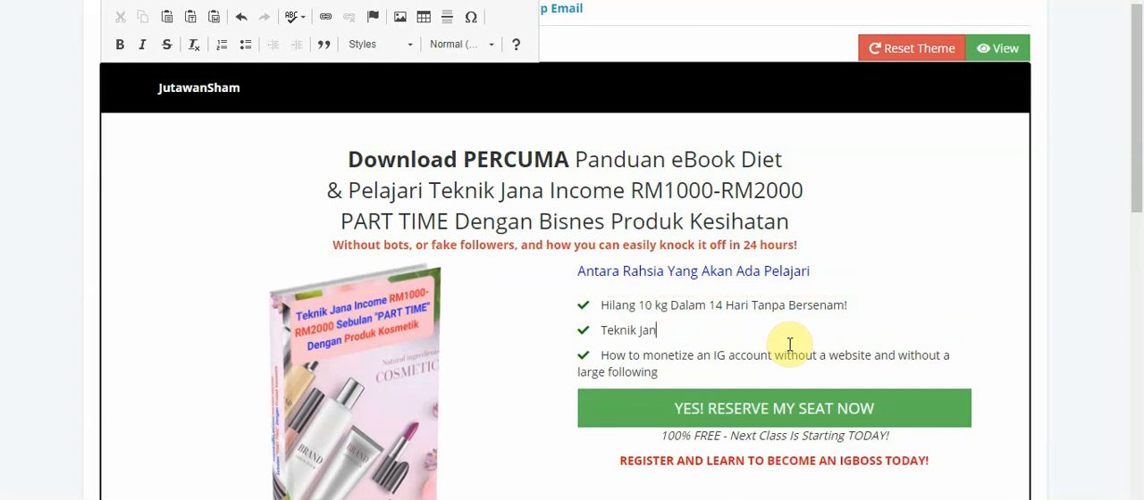
pyautogui.write('a Income RM1')
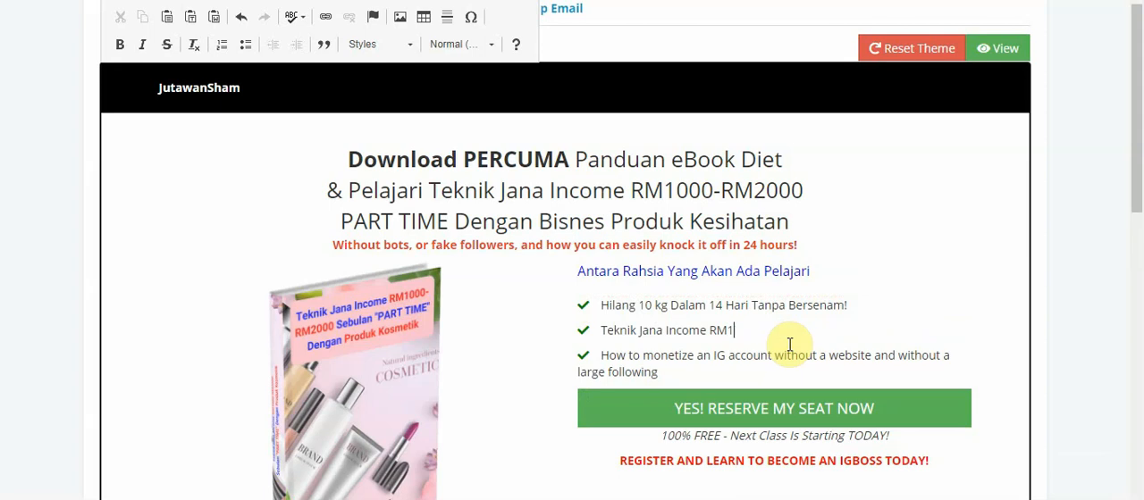
pyautogui.write('000 -RM2000 PART TIM')
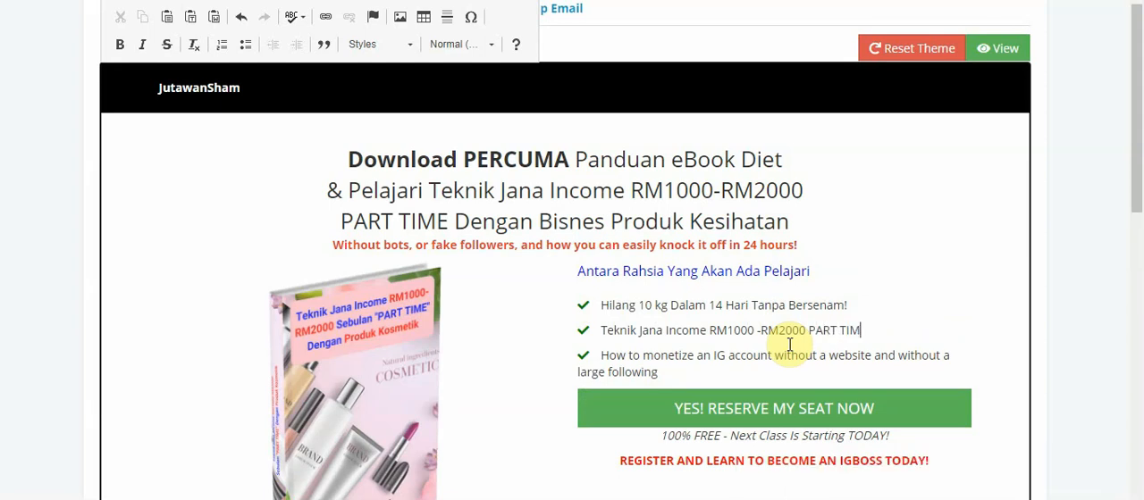
pyautogui.write('E Dengan Produk')
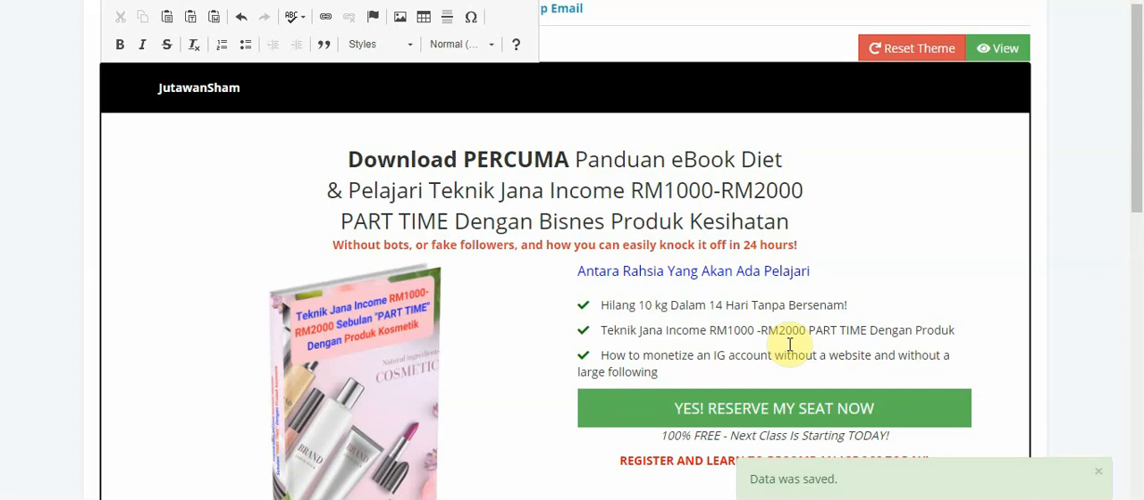
pyautogui.write(' Kurus')
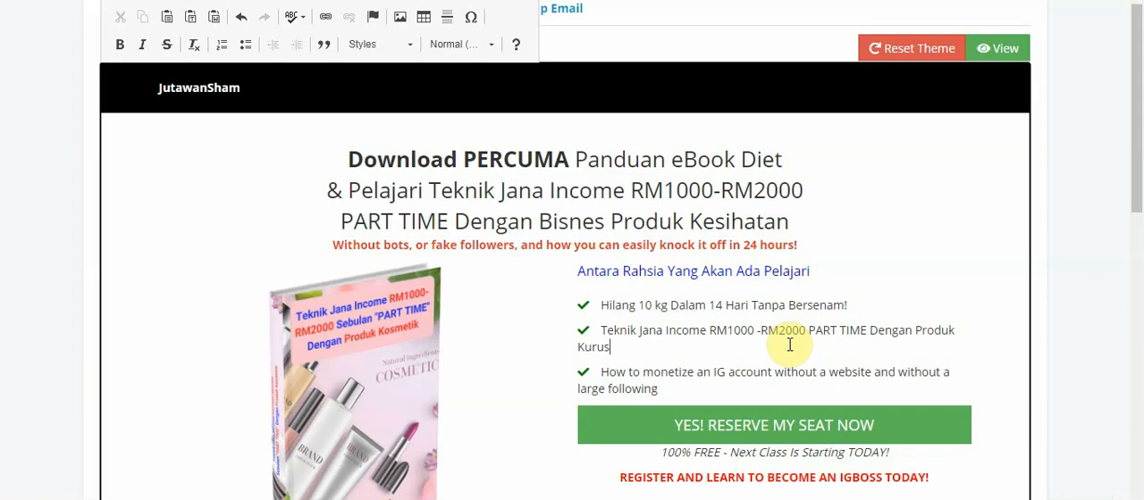
pyautogui.write(' /')
# Erase the English text of the third checklist item, keeping its check mark
pyautogui.press('Right')
pyautogui.press('Right')
pyautogui.press('Right')
pyautogui.press('BackSpace')
pyautogui.press('BackSpace')
pyautogui.press('BackSpace')
pyautogui.press('BackSpace')
pyautogui.press('BackSpace')
pyautogui.press('BackSpace')
pyautogui.press('BackSpace')
pyautogui.press('BackSpace')
pyautogui.press('BackSpace')
pyautogui.press('BackSpace')
pyautogui.press('BackSpace')
pyautogui.press('BackSpace')
pyautogui.press('BackSpace')
pyautogui.press('BackSpace')
pyautogui.press('BackSpace')
pyautogui.press('BackSpace')
pyautogui.press('BackSpace')
pyautogui.press('BackSpace')
pyautogui.press('BackSpace')
pyautogui.press('BackSpace')
pyautogui.press('BackSpace')
pyautogui.press('BackSpace')
pyautogui.press('BackSpace')
pyautogui.press('BackSpace')
pyautogui.press('BackSpace')
pyautogui.press('BackSpace')
pyautogui.press('BackSpace')
pyautogui.press('BackSpace')
pyautogui.press('BackSpace')
pyautogui.press('BackSpace')
pyautogui.press('BackSpace')
pyautogui.press('BackSpace')
pyautogui.press('BackSpace')
pyautogui.press('BackSpace')
pyautogui.press('BackSpace')
pyautogui.press('BackSpace')
pyautogui.press('BackSpace')
pyautogui.press('BackSpace')
pyautogui.press('BackSpace')
pyautogui.press('BackSpace')
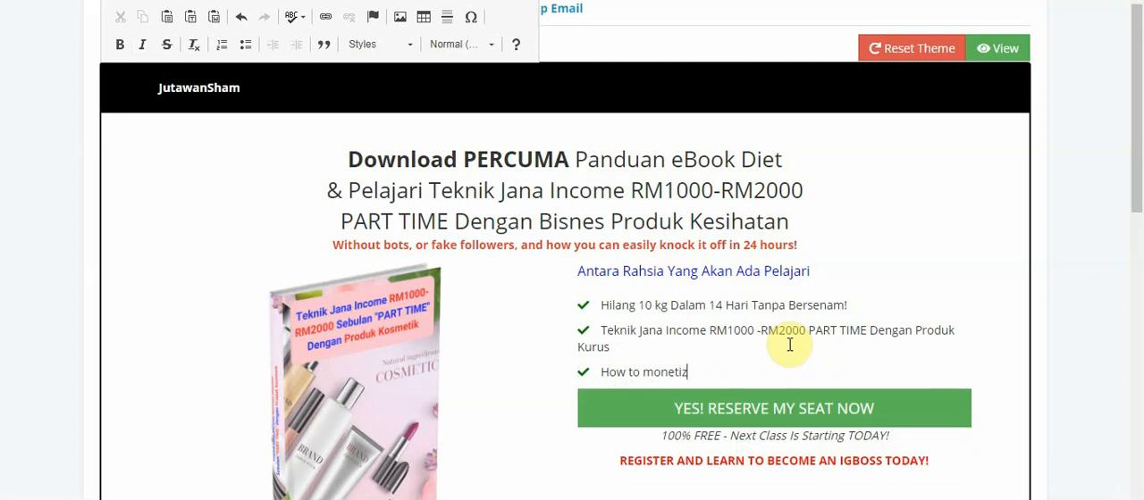
pyautogui.press('BackSpace')
pyautogui.press('BackSpace')
pyautogui.press('BackSpace')
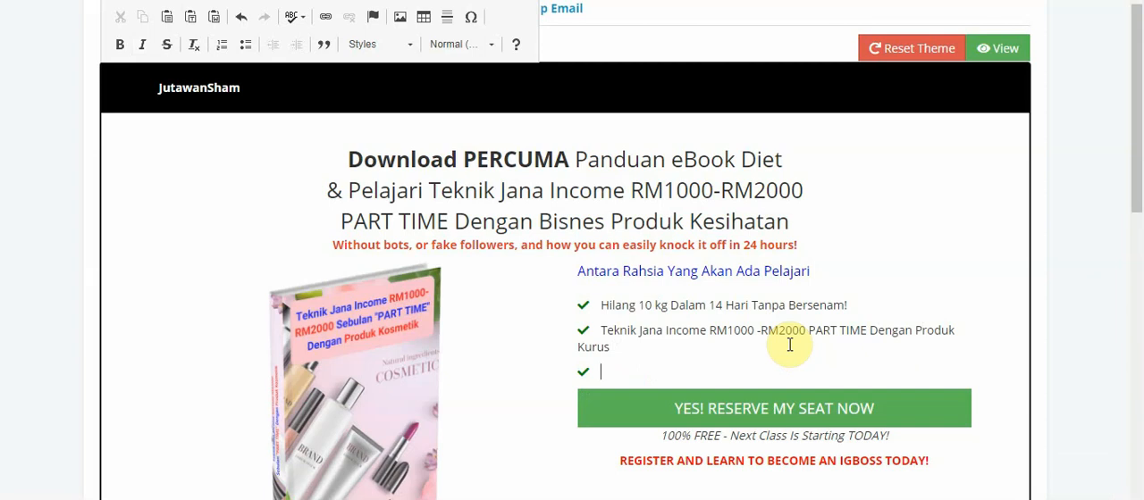
# Enter "Teknik Jadi Super Dropship" as the third checklist item's text
pyautogui.write('Te')
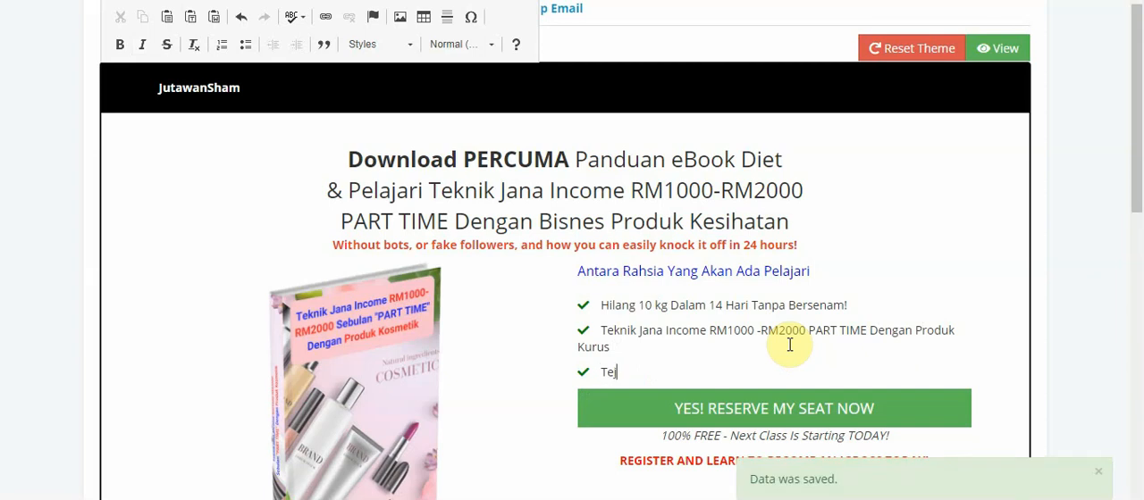
pyautogui.write('knik ')
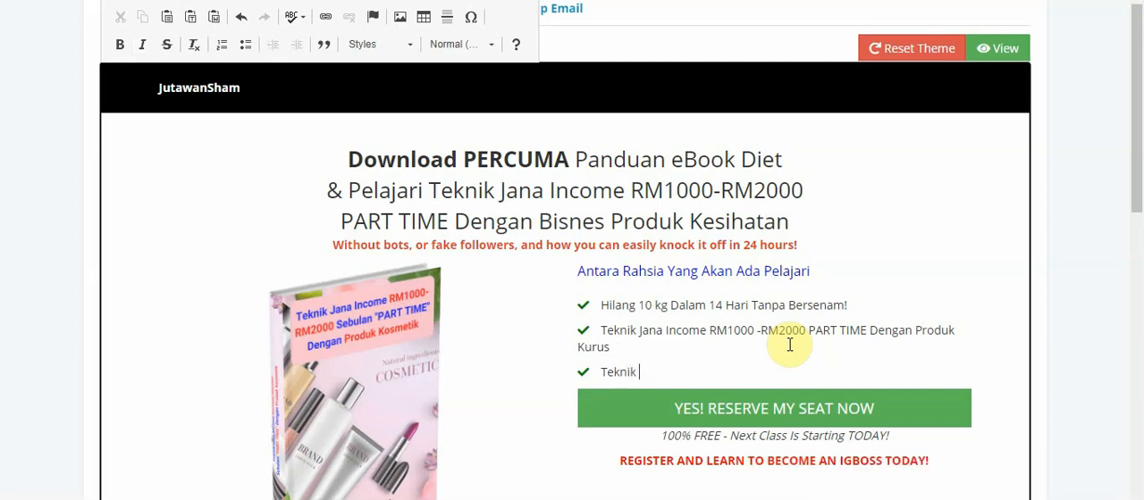
pyautogui.write('Jadi')
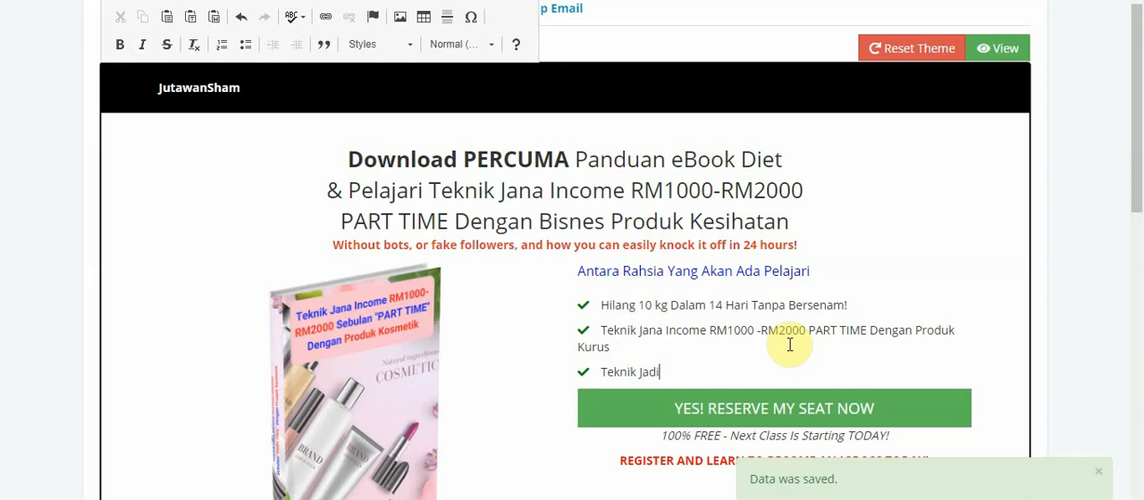
pyautogui.press('BackSpace')
pyautogui.write('Ja')
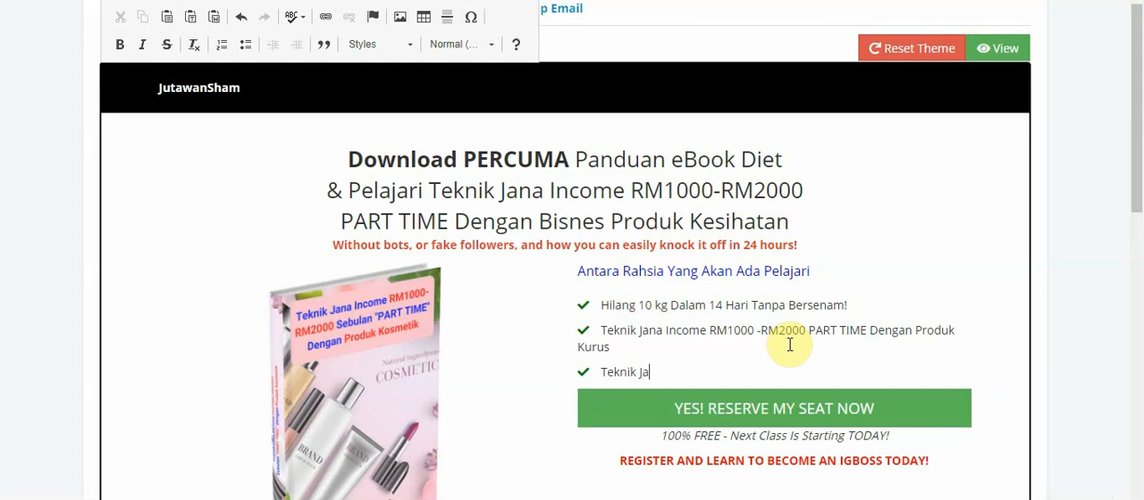
pyautogui.write('di Super Dropsh')
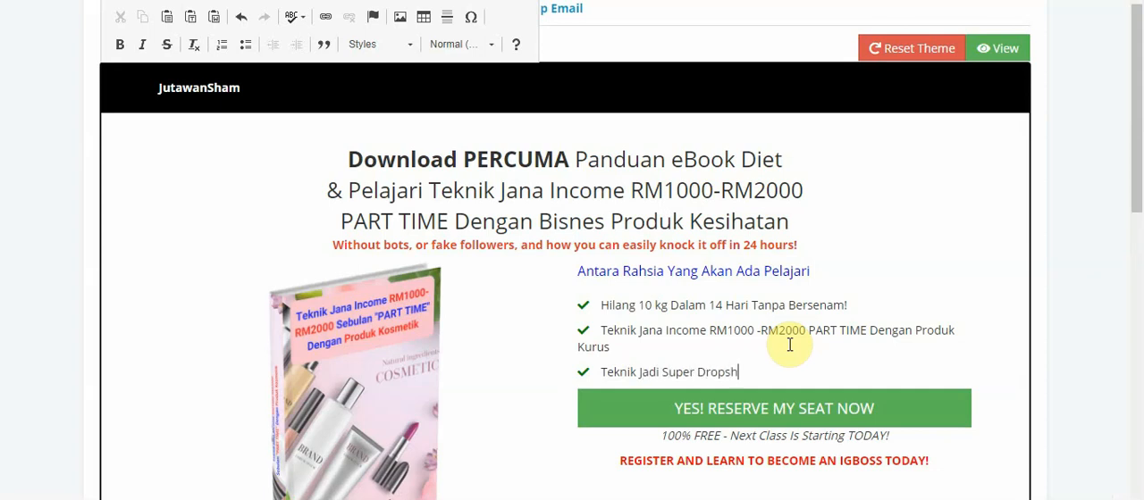
pyautogui.write('ip Pan')
pyautogui.press('BackSpace')
pyautogui.press('BackSpace')
pyautogui.press('BackSpace')
pyautogui.press('BackSpace')
# Replace "Jadi" with "Pantas" in the third checklist item
pyautogui.press('Left')
pyautogui.press('Left')
pyautogui.press('Left')
pyautogui.press('Left')
pyautogui.press('Left')
pyautogui.press('Left')
pyautogui.press('Left')
pyautogui.press('Left')
pyautogui.press('Left')
pyautogui.press('Left')
pyautogui.press('Left')
pyautogui.press('Left')
pyautogui.press('BackSpace')
pyautogui.press('BackSpace')
pyautogui.press('BackSpace')
pyautogui.press('BackSpace')
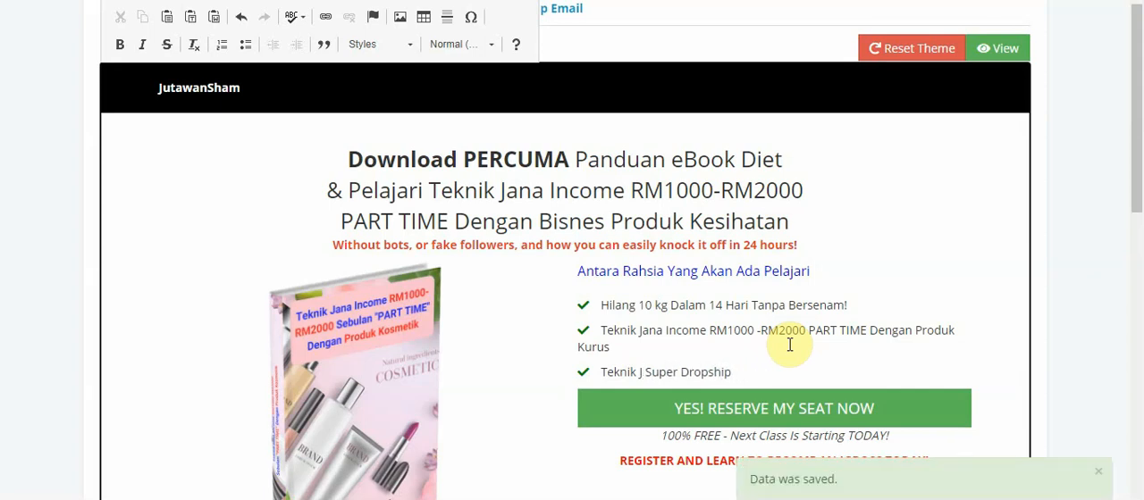
pyautogui.write('Pantas')
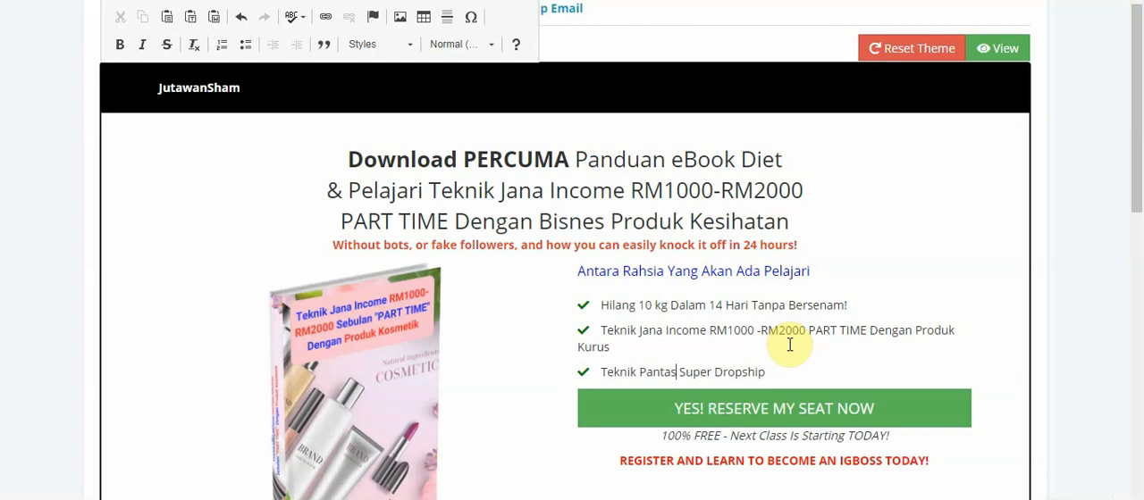
# Copy the third checklist item's text "Teknik Pantas Super Dropship" onto a new line below it
pyautogui.moveTo(784, 373); pyautogui.dragTo(556, 369)
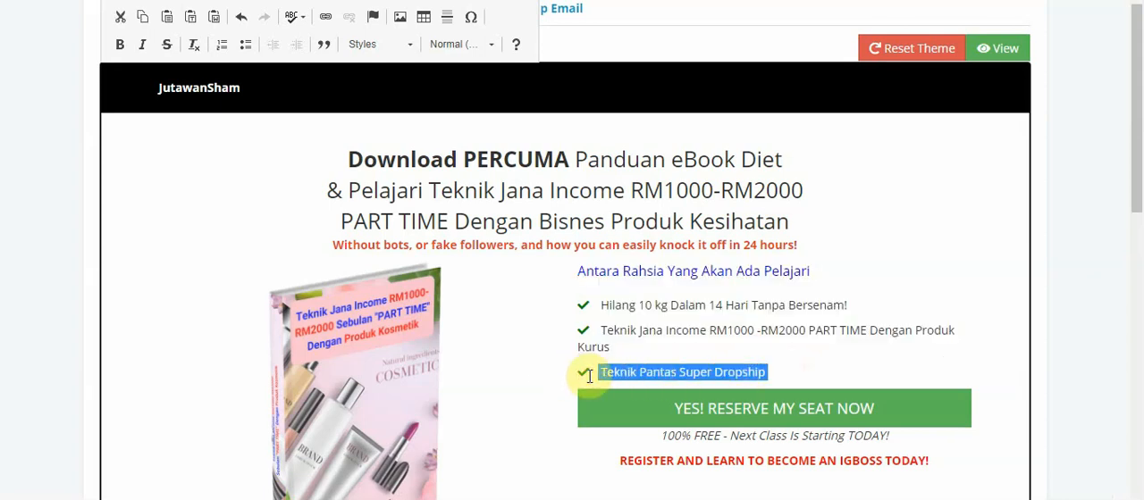
pyautogui.click(774, 370)
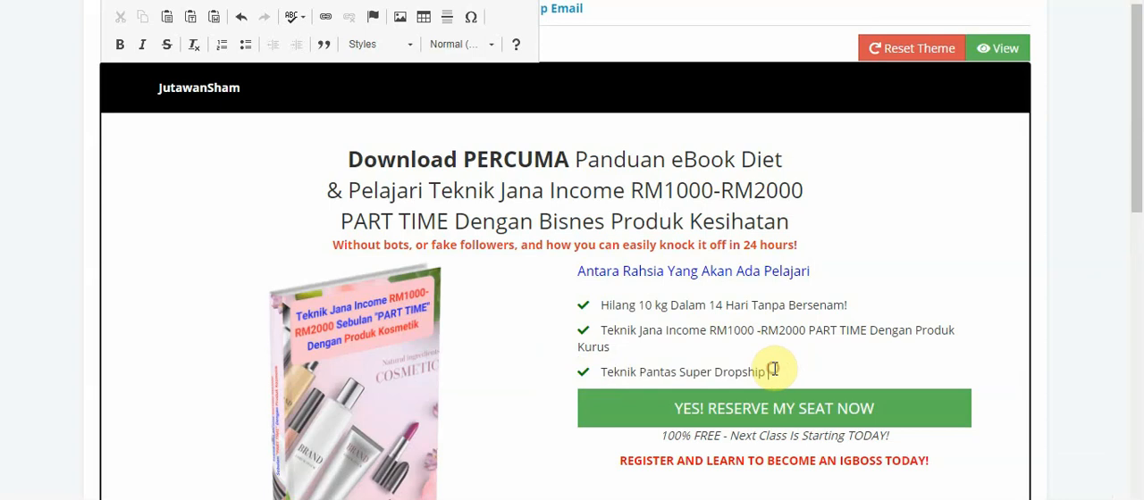
pyautogui.press('Return')
pyautogui.write('Teknik Pantas Super Dropship')
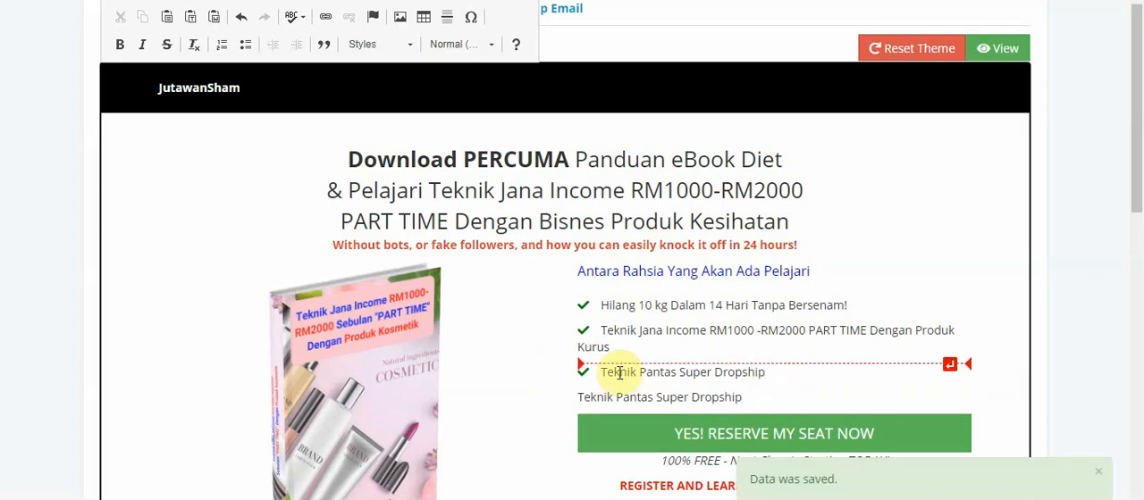
# Try to copy the third checklist item's check mark for reuse on the duplicated line below it
pyautogui.click(582, 372)
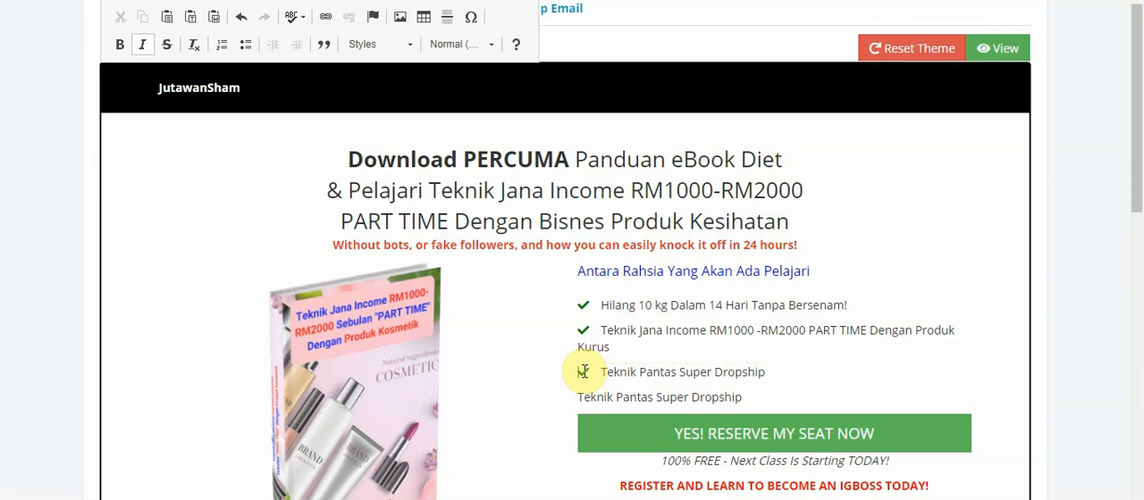
pyautogui.doubleClick(585, 372)
pyautogui.click(585, 372)
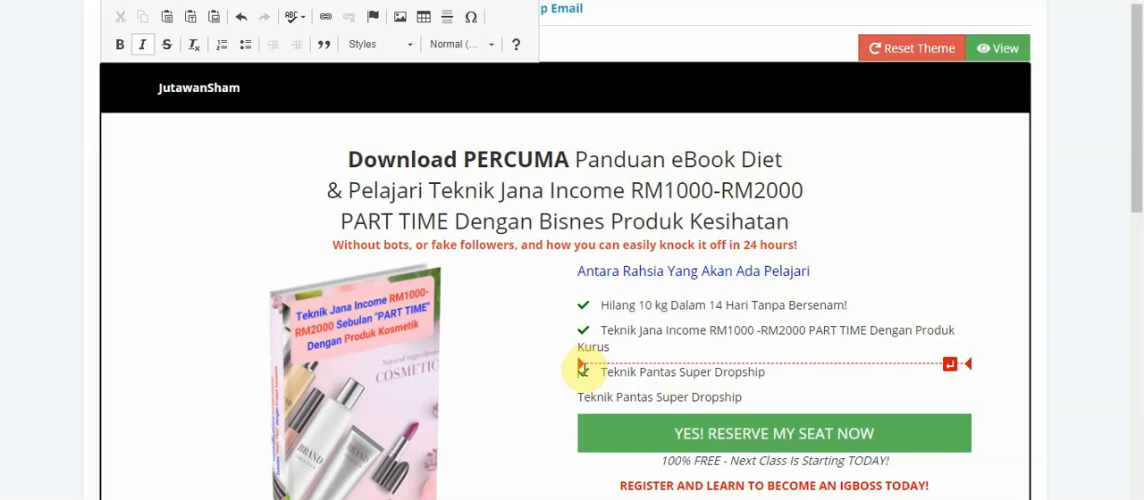
pyautogui.rightClick(582, 367)
pyautogui.click(608, 383)
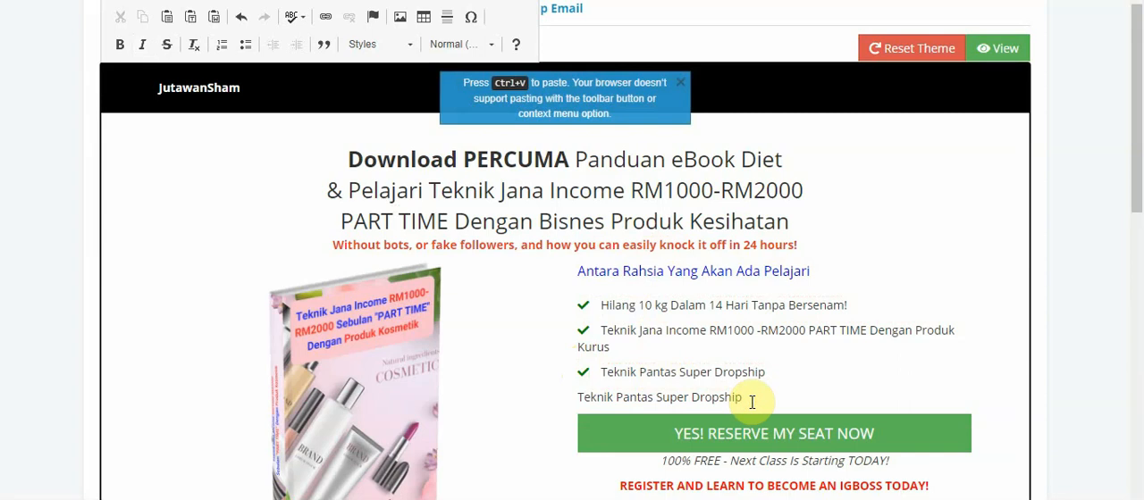
# Remove the duplicated "Teknik Pantas Super Dropship" line below the third checklist item, leaving a blank line above the green button
pyautogui.press('BackSpace')
pyautogui.press('BackSpace')
pyautogui.press('BackSpace')
pyautogui.press('BackSpace')
pyautogui.press('BackSpace')
pyautogui.press('BackSpace')
pyautogui.press('BackSpace')
pyautogui.press('BackSpace')
pyautogui.press('BackSpace')
pyautogui.press('BackSpace')
pyautogui.press('BackSpace')
pyautogui.press('BackSpace')
pyautogui.press('BackSpace')
pyautogui.press('BackSpace')
pyautogui.press('BackSpace')
pyautogui.press('BackSpace')
pyautogui.press('BackSpace')
pyautogui.press('BackSpace')
pyautogui.press('BackSpace')
pyautogui.press('BackSpace')
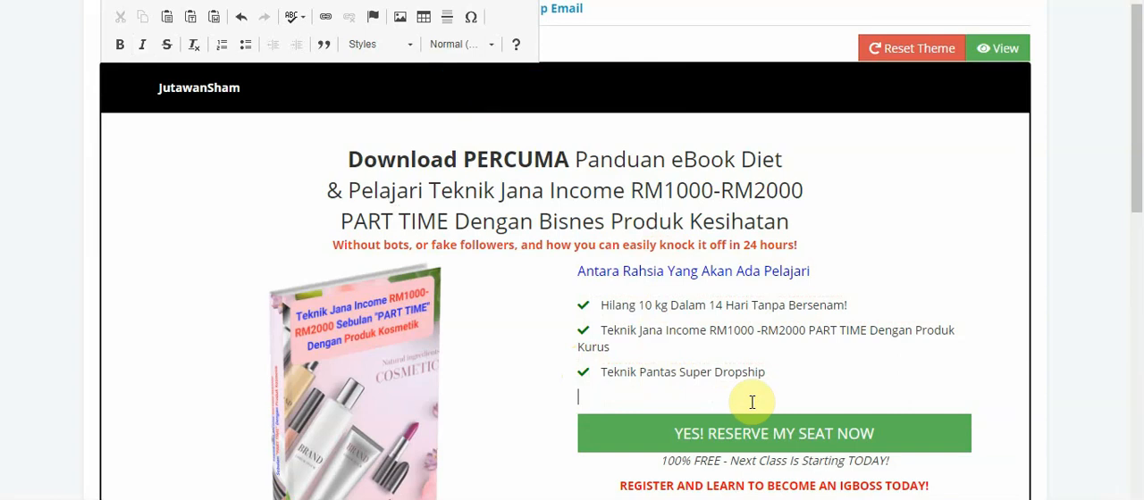
pyautogui.click(585, 370)
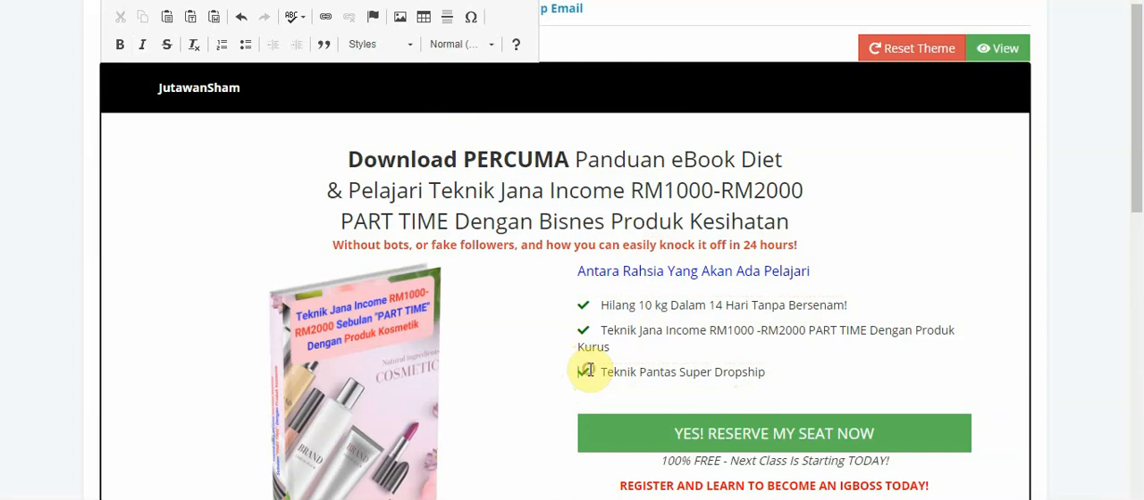
pyautogui.click(592, 402)
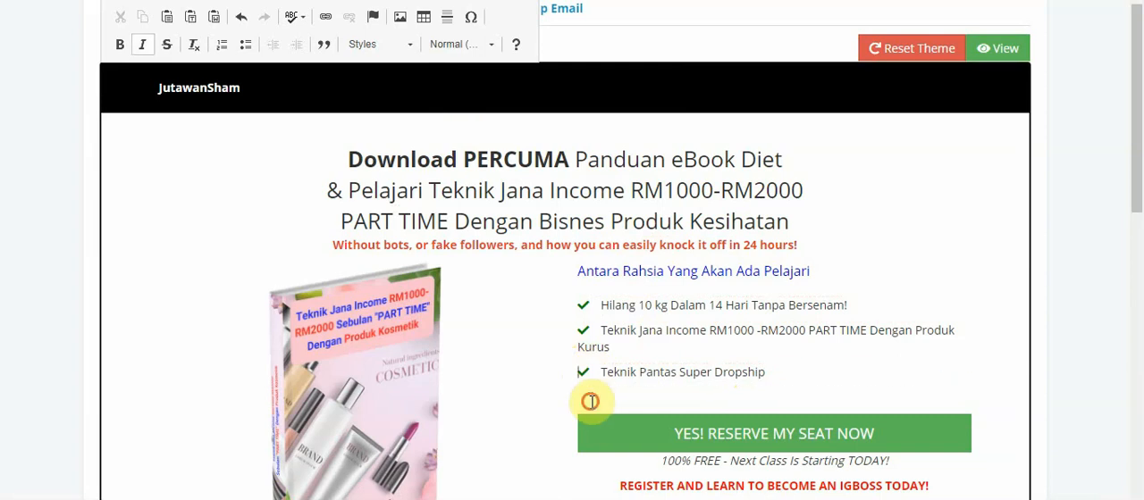
pyautogui.press('Delete')
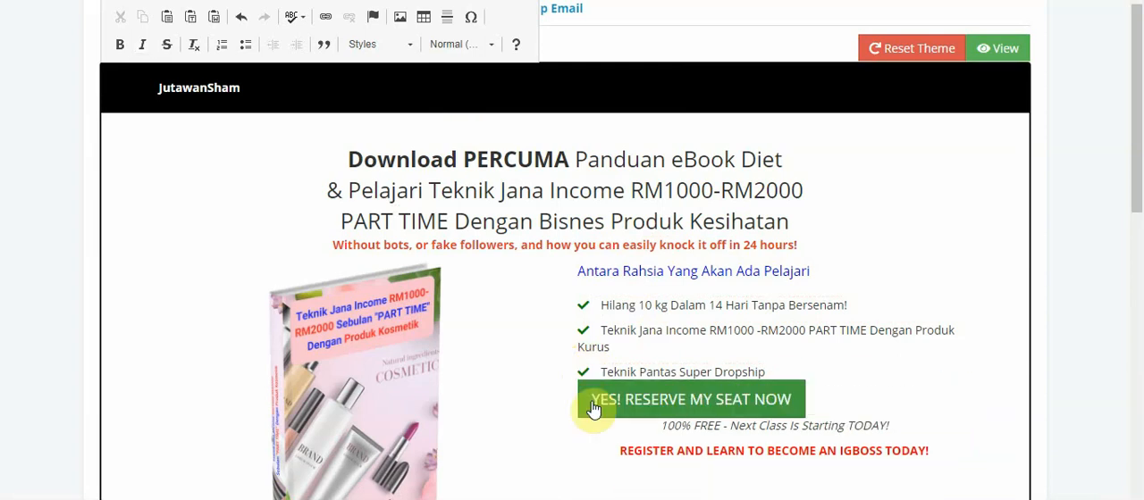
pyautogui.click(787, 368)
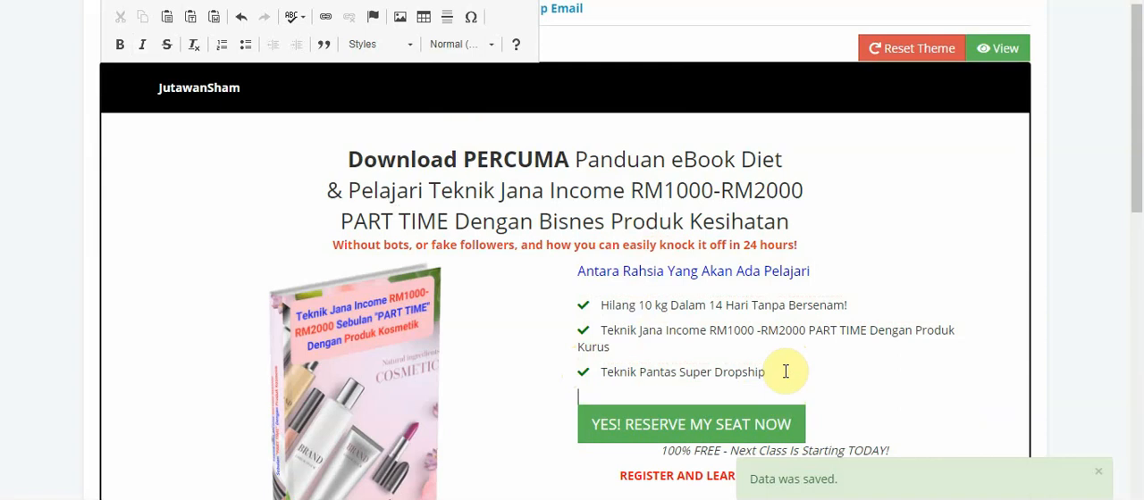
pyautogui.click(400, 17)
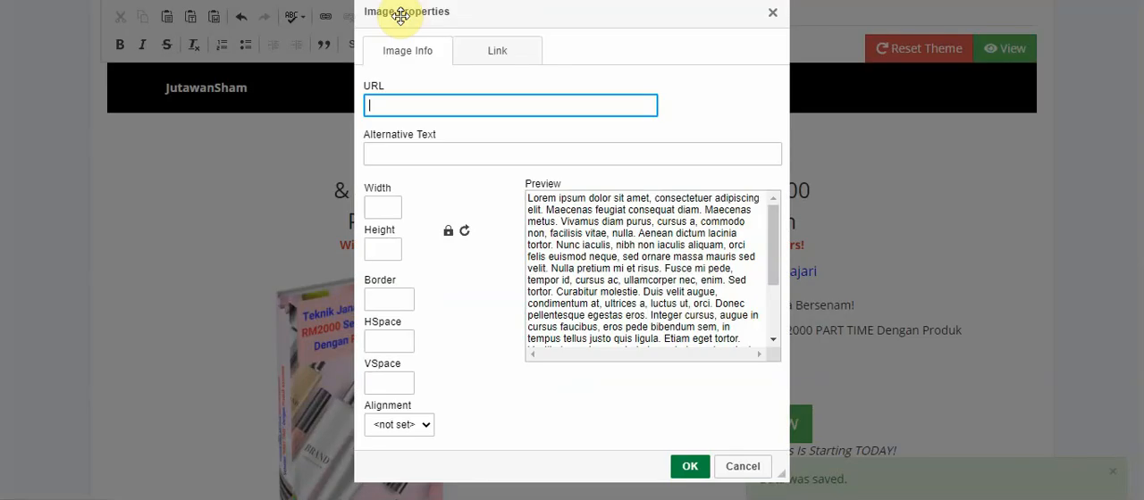
pyautogui.click(498, 56)
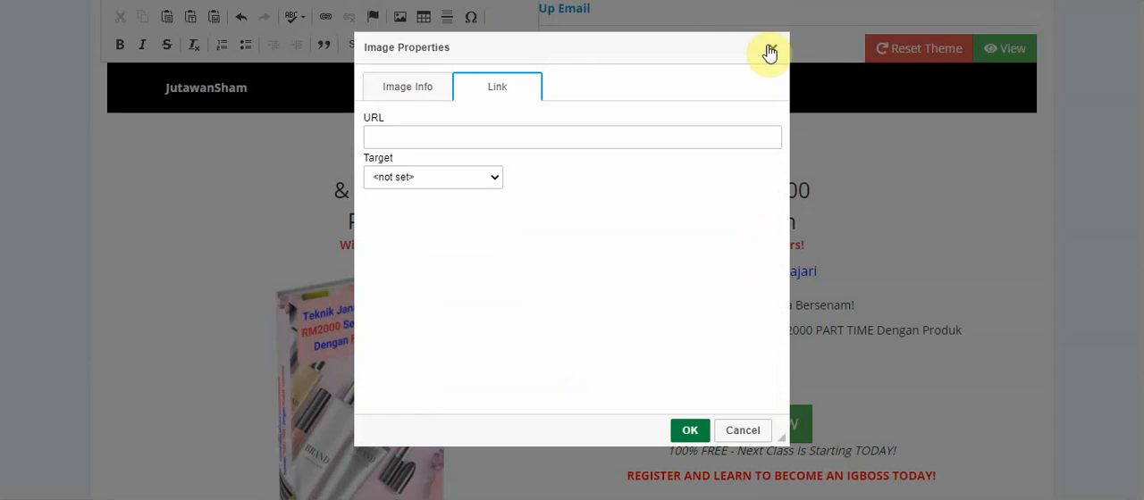
pyautogui.click(770, 51)
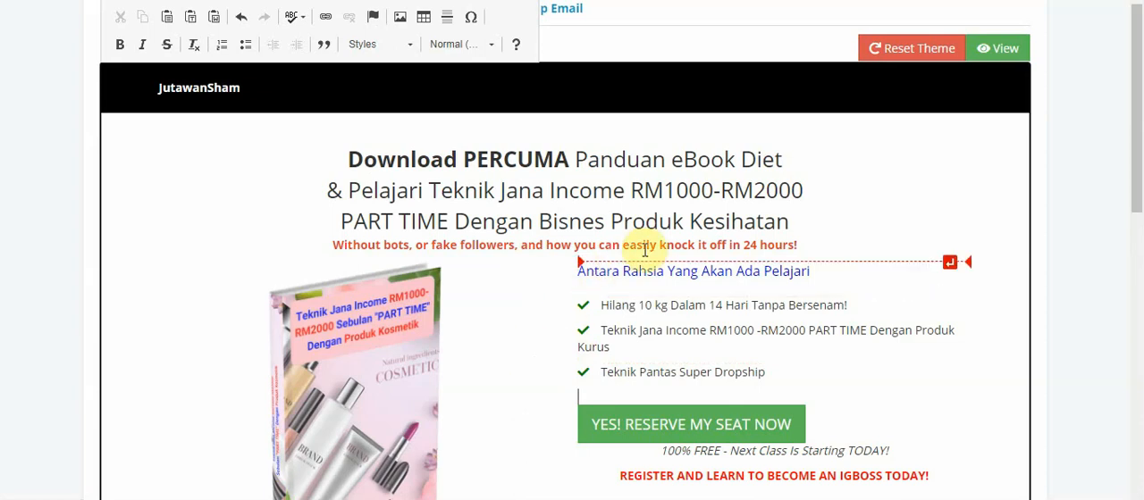
# Erase the red English line "Without bots, or fake followers, and how you can easily knock it off in 24 hours!" under the headline
pyautogui.press('Right')
pyautogui.press('Right')
pyautogui.press('Right')
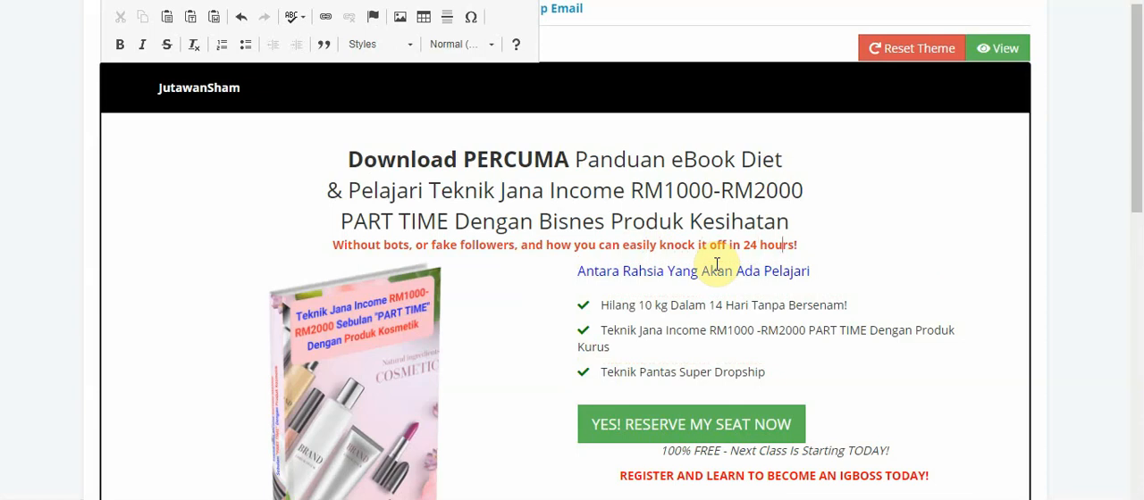
pyautogui.press('BackSpace')
pyautogui.press('BackSpace')
pyautogui.press('BackSpace')
pyautogui.press('BackSpace')
pyautogui.press('BackSpace')
pyautogui.press('BackSpace')
pyautogui.press('BackSpace')
pyautogui.press('BackSpace')
pyautogui.press('BackSpace')
pyautogui.press('BackSpace')
pyautogui.press('BackSpace')
pyautogui.press('BackSpace')
pyautogui.press('BackSpace')
pyautogui.press('BackSpace')
pyautogui.press('BackSpace')
pyautogui.press('BackSpace')
pyautogui.press('BackSpace')
pyautogui.press('BackSpace')
pyautogui.press('BackSpace')
pyautogui.press('BackSpace')
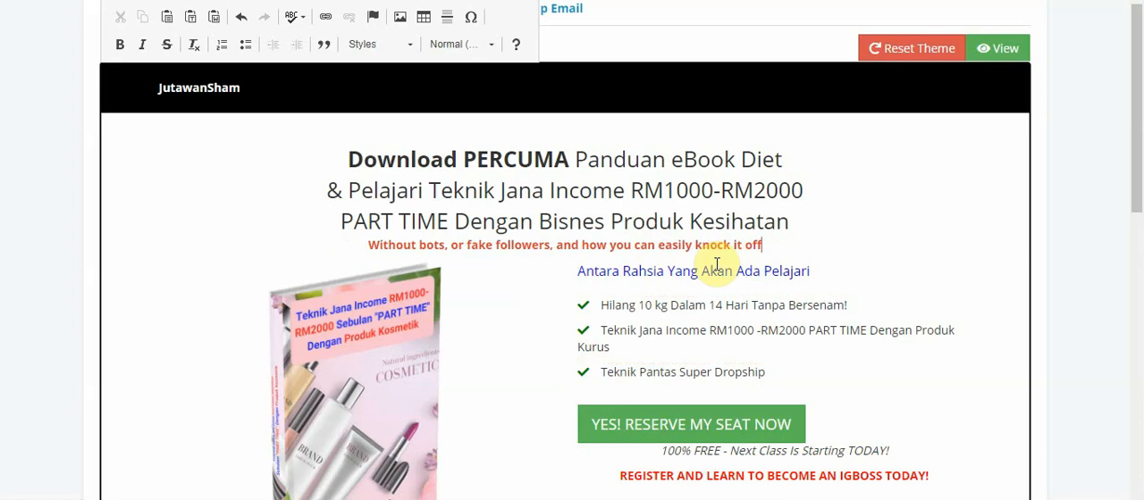
pyautogui.press('BackSpace')
pyautogui.press('BackSpace')
pyautogui.press('BackSpace')
pyautogui.press('BackSpace')
pyautogui.press('BackSpace')
pyautogui.press('BackSpace')
pyautogui.press('BackSpace')
pyautogui.press('BackSpace')
pyautogui.press('BackSpace')
pyautogui.press('BackSpace')
pyautogui.press('BackSpace')
pyautogui.press('BackSpace')
pyautogui.press('BackSpace')
pyautogui.press('BackSpace')
pyautogui.press('BackSpace')
pyautogui.press('BackSpace')
pyautogui.press('BackSpace')
pyautogui.press('BackSpace')
pyautogui.press('BackSpace')
pyautogui.press('BackSpace')
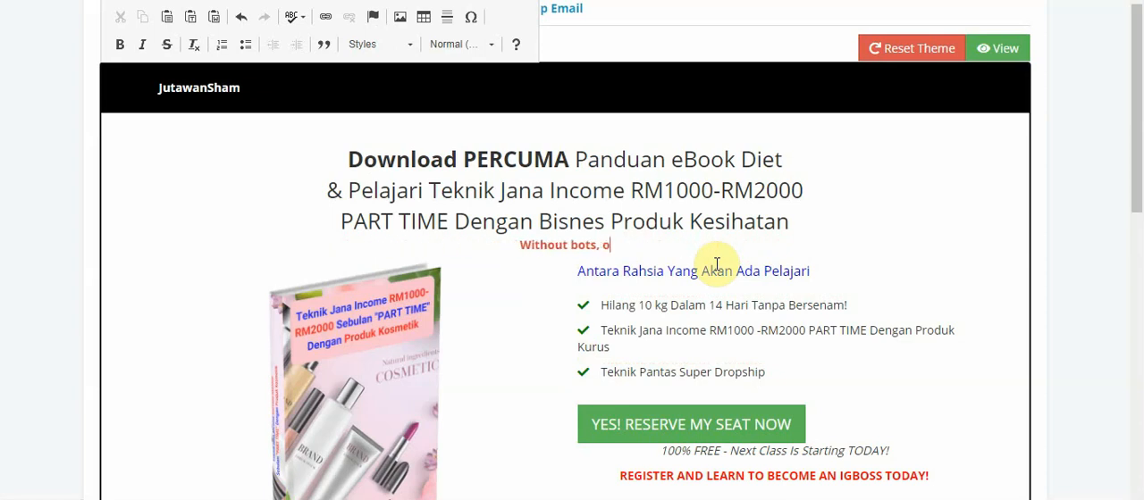
pyautogui.press('BackSpace')
pyautogui.press('BackSpace')
pyautogui.press('BackSpace')
pyautogui.press('BackSpace')
pyautogui.press('BackSpace')
pyautogui.press('BackSpace')
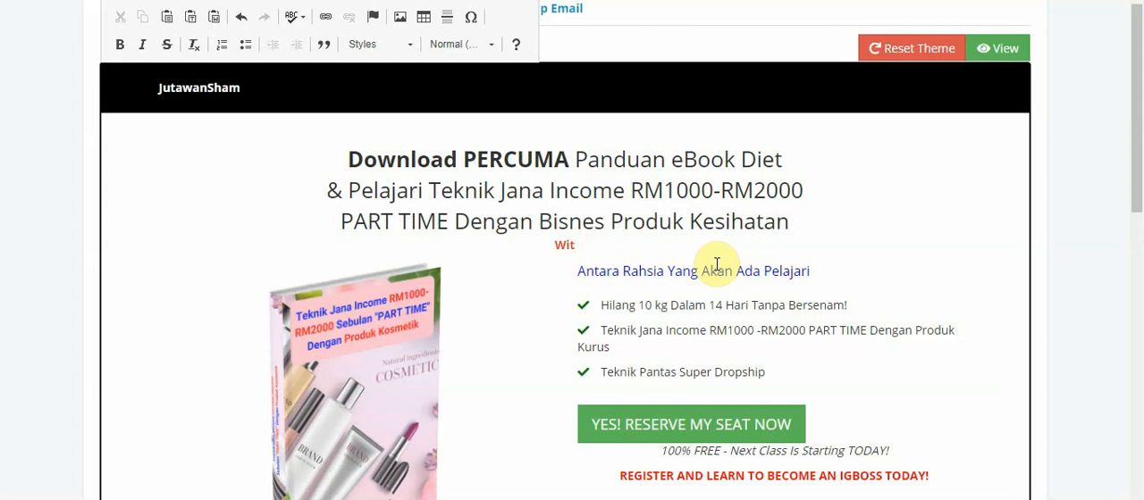
# Remove the remaining red letters "Wit" below the headline
pyautogui.press('BackSpace')
pyautogui.press('BackSpace')
pyautogui.press('BackSpace')
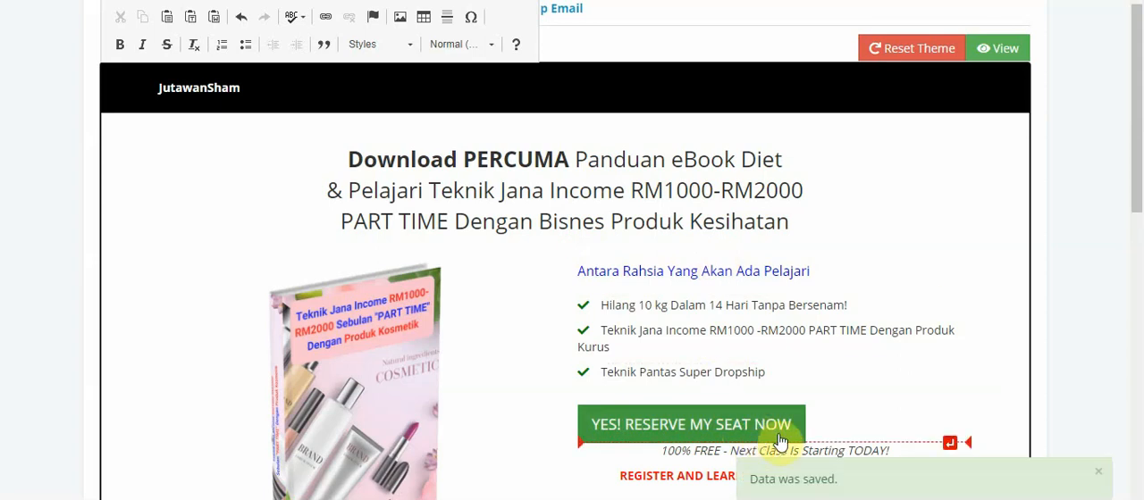
# Erase the words "YES! RESERVE MY SEAT" from the label of the green button below the checklist
pyautogui.press('BackSpace')
pyautogui.press('BackSpace')
pyautogui.press('BackSpace')
pyautogui.press('BackSpace')
pyautogui.press('BackSpace')
pyautogui.press('BackSpace')
pyautogui.press('BackSpace')
pyautogui.press('BackSpace')
pyautogui.press('BackSpace')
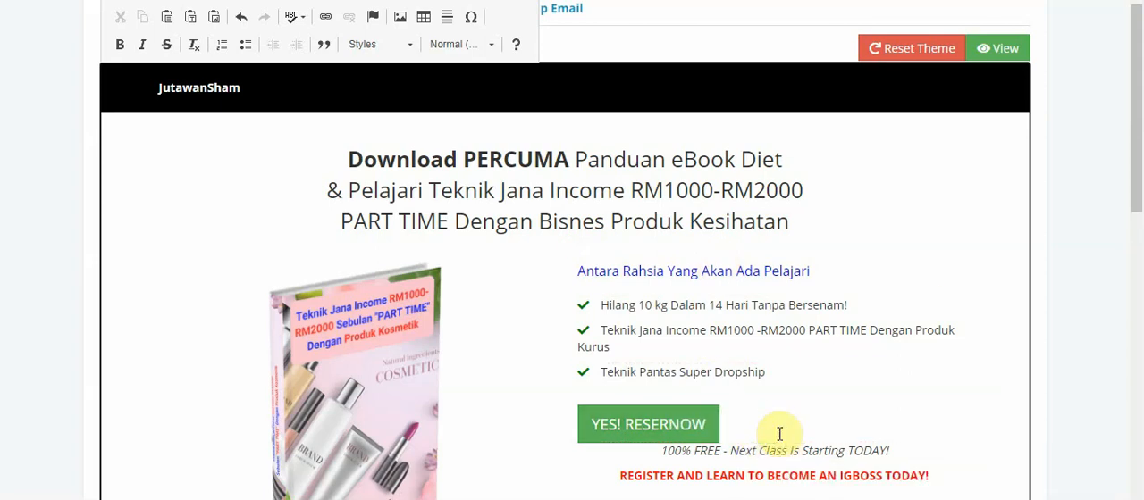
pyautogui.press('BackSpace')
pyautogui.press('BackSpace')
pyautogui.press('BackSpace')
pyautogui.press('BackSpace')
pyautogui.press('BackSpace')
pyautogui.press('BackSpace')
pyautogui.press('BackSpace')
pyautogui.press('BackSpace')
pyautogui.press('BackSpace')
pyautogui.press('BackSpace')
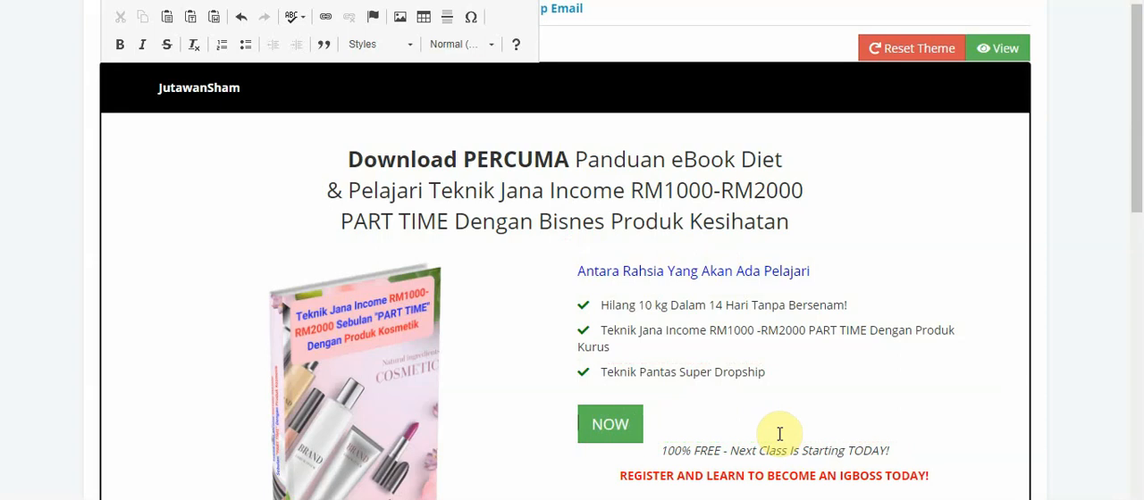
# Enter "DOWNLOAD SEKARANG" in the green button's label and delete the old letters "OW" behind it
pyautogui.write('D')
pyautogui.press('BackSpace')
pyautogui.write('d')
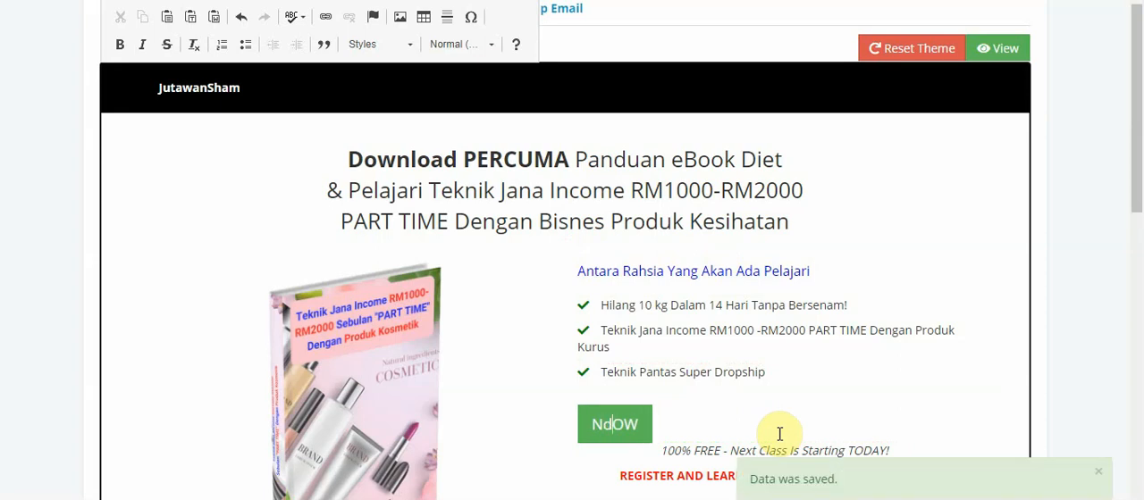
pyautogui.press('BackSpace')
pyautogui.write('dow')
pyautogui.press('BackSpace')
pyautogui.press('BackSpace')
pyautogui.press('BackSpace')
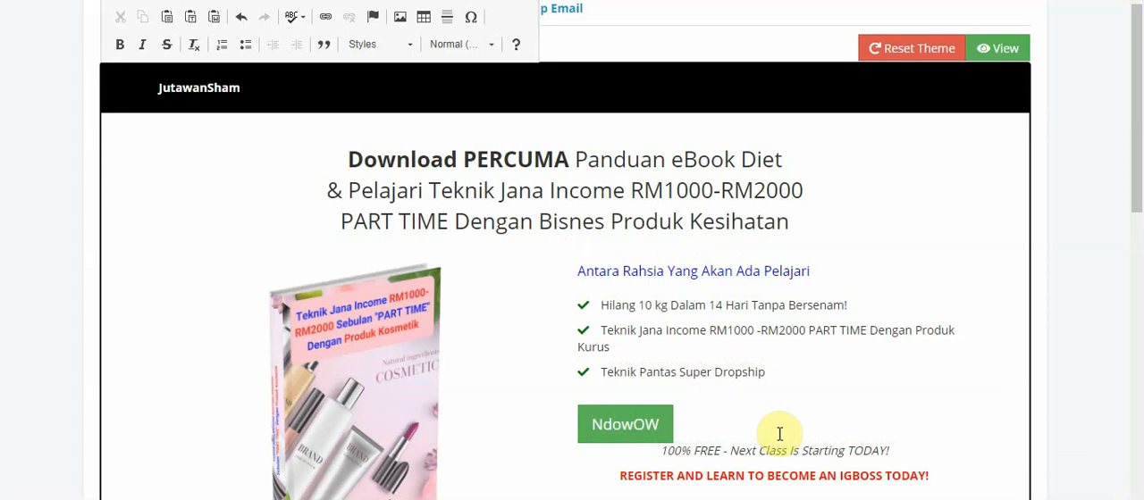
pyautogui.write('DOWNLOAD SE')
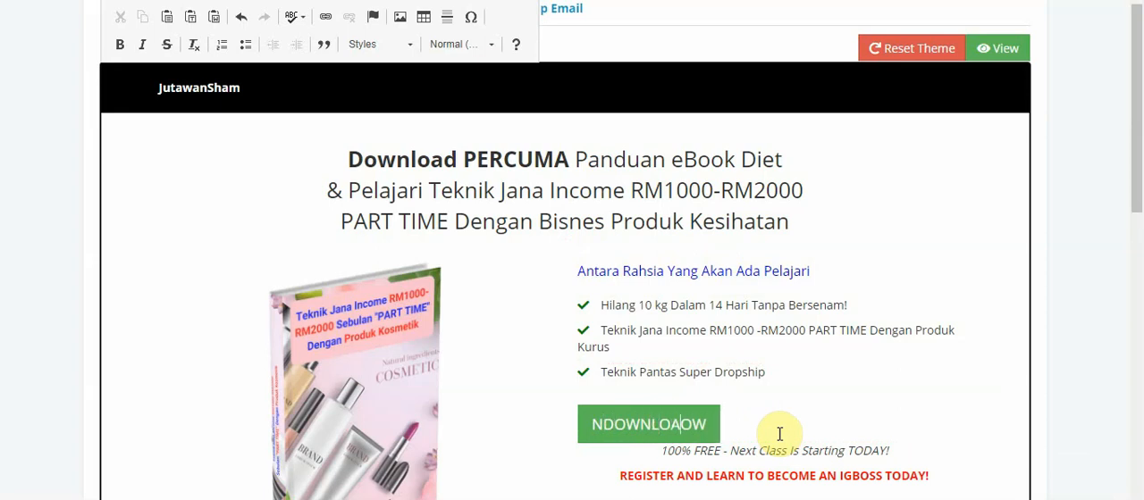
pyautogui.write('KARANG')
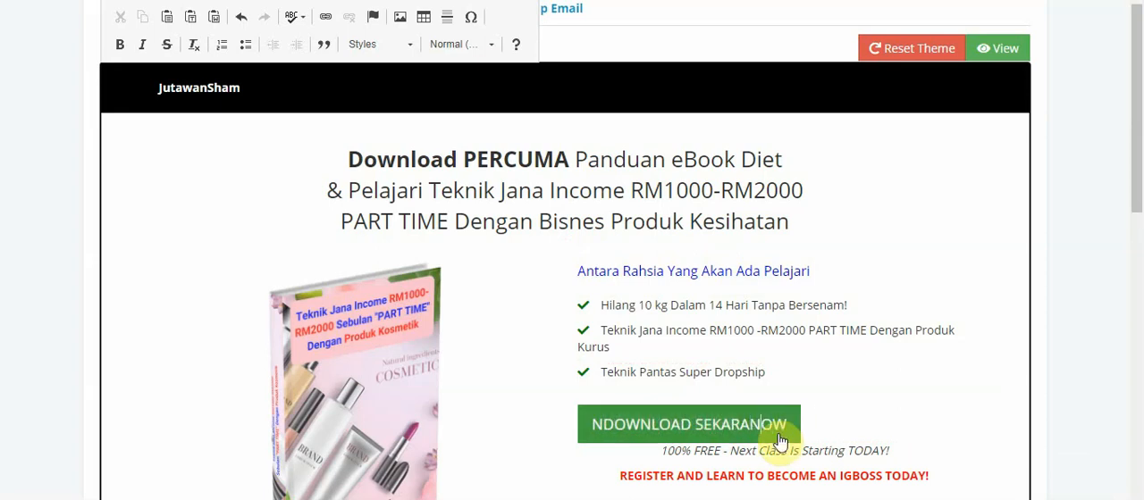
pyautogui.press('Delete')
pyautogui.press('Delete')
pyautogui.press('Delete')
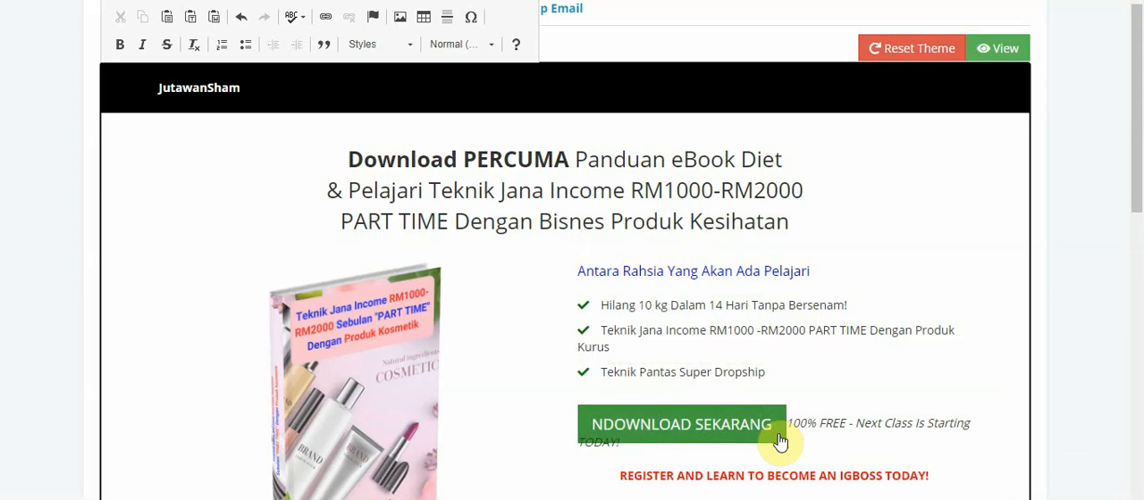
# Move the italic "100% FREE" text to its own line below the green button and remove the stray "N" from the button's label
pyautogui.press('Return')
pyautogui.press('BackSpace')
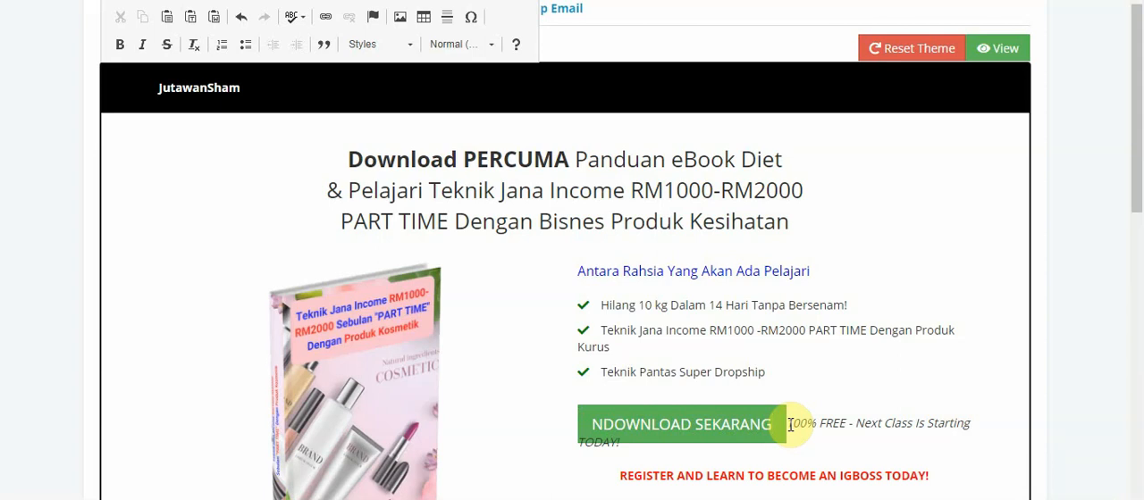
pyautogui.press('Return')
pyautogui.press('BackSpace')
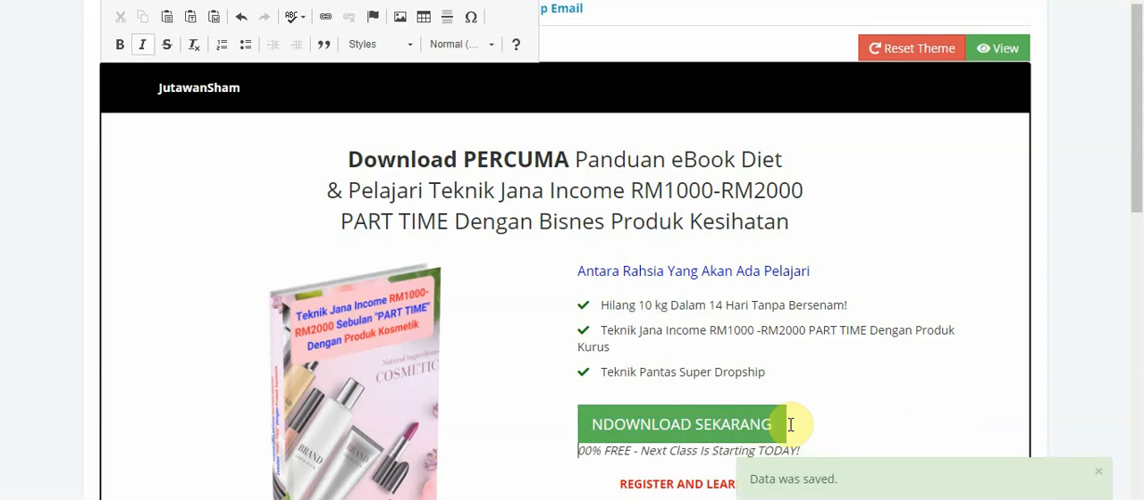
pyautogui.press('Return')
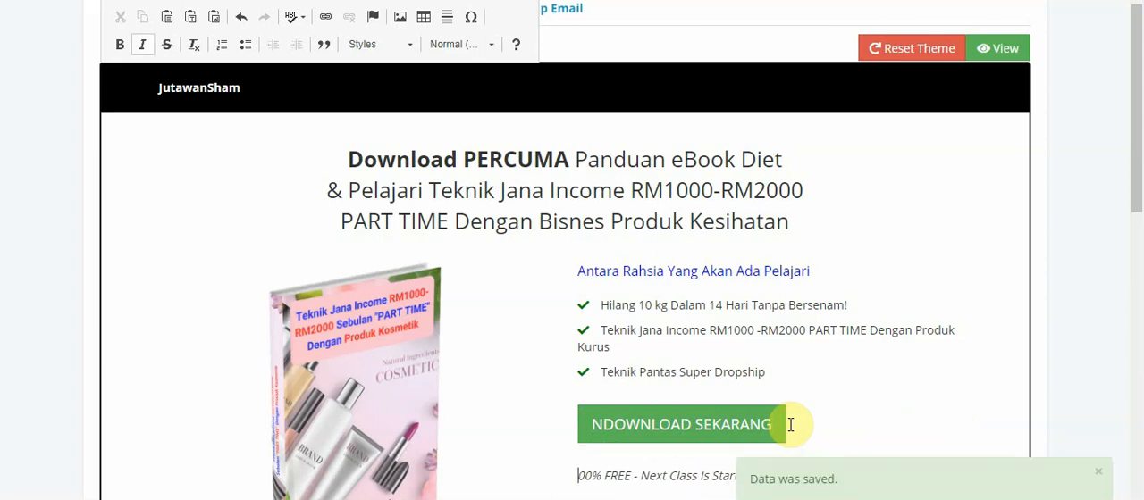
pyautogui.click(608, 427)
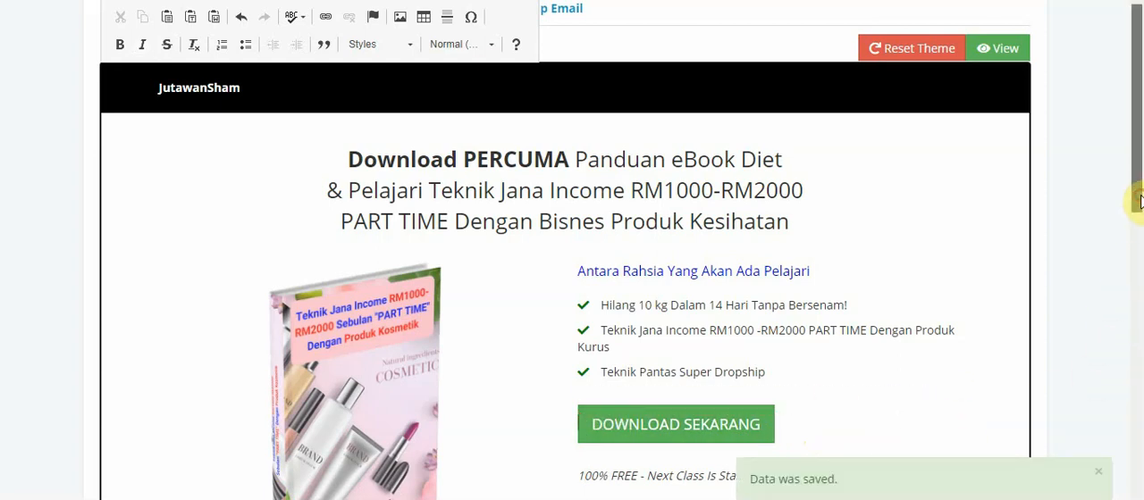
# Try deleting the italic "100% FREE - Next Class Is Starting TODAY!" line as a selection, then undo the deletion
pyautogui.moveTo(1136, 192); pyautogui.dragTo(1136, 268)
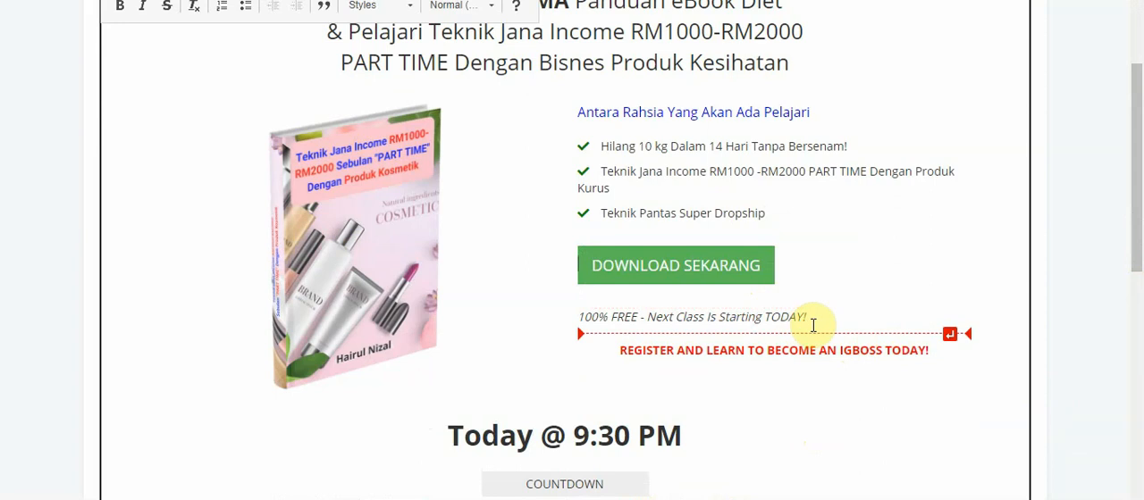
pyautogui.moveTo(809, 319); pyautogui.dragTo(572, 316)
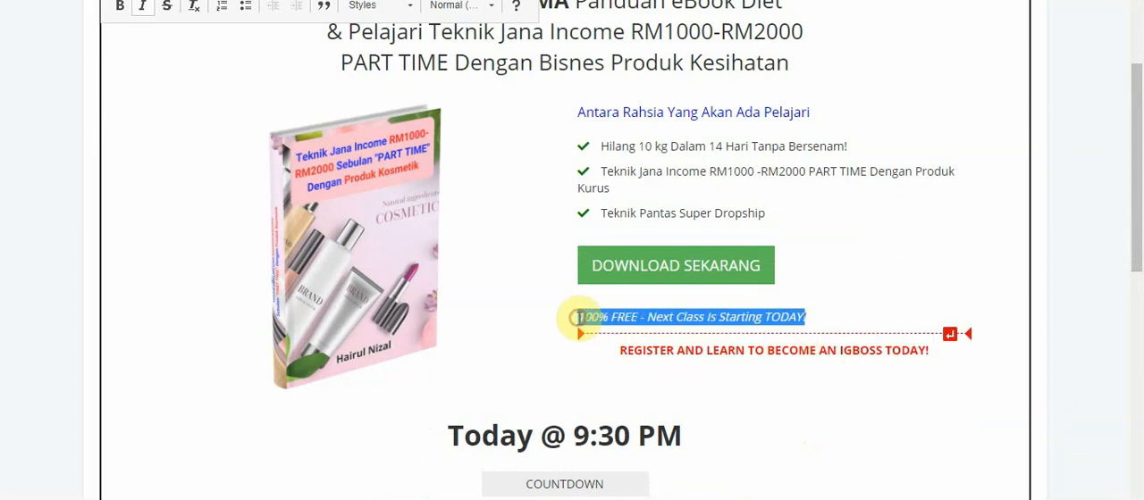
pyautogui.press('BackSpace')
pyautogui.press('Delete')
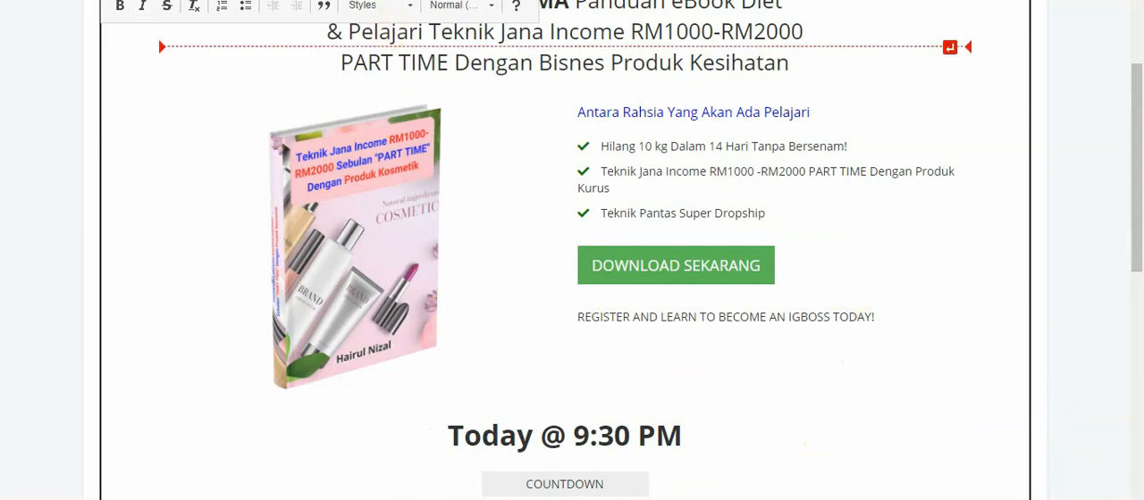
pyautogui.hotkey('ctrl', 'z')
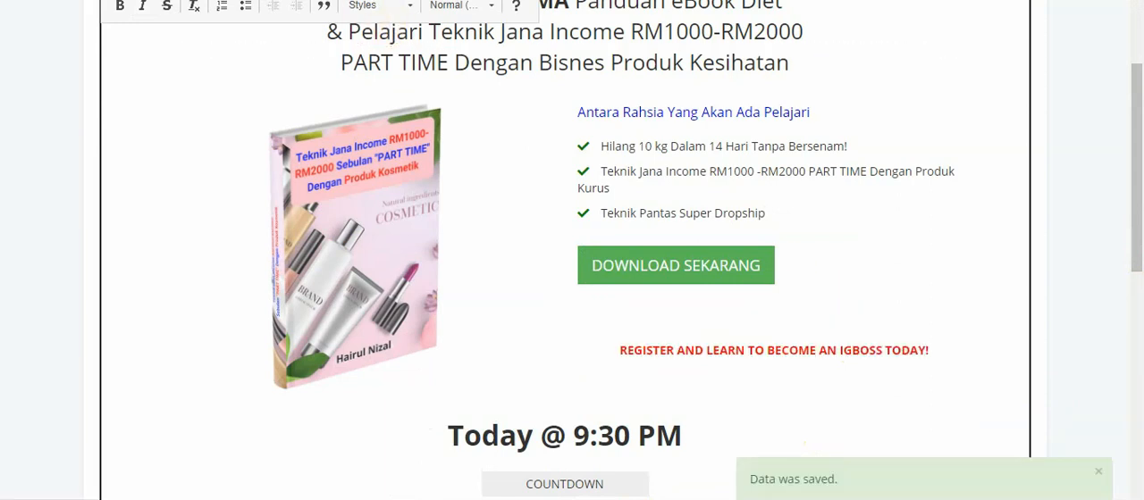
pyautogui.hotkey('ctrl', 'z')
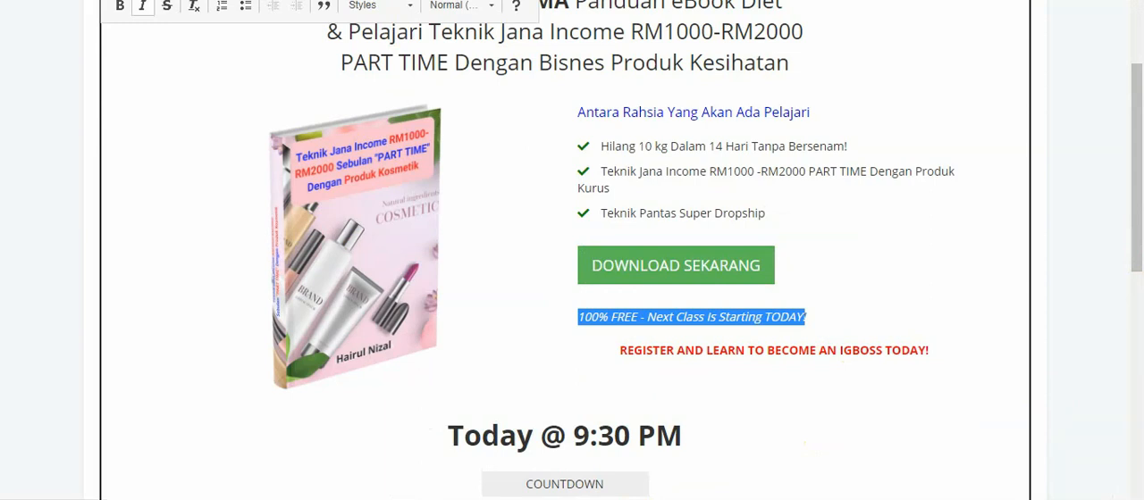
# Replace the italic "100% FREE - Next Class Is Starting TODAY!" line below the green button with "Maklumat Anda Dirahsiakan"
pyautogui.click(813, 325)
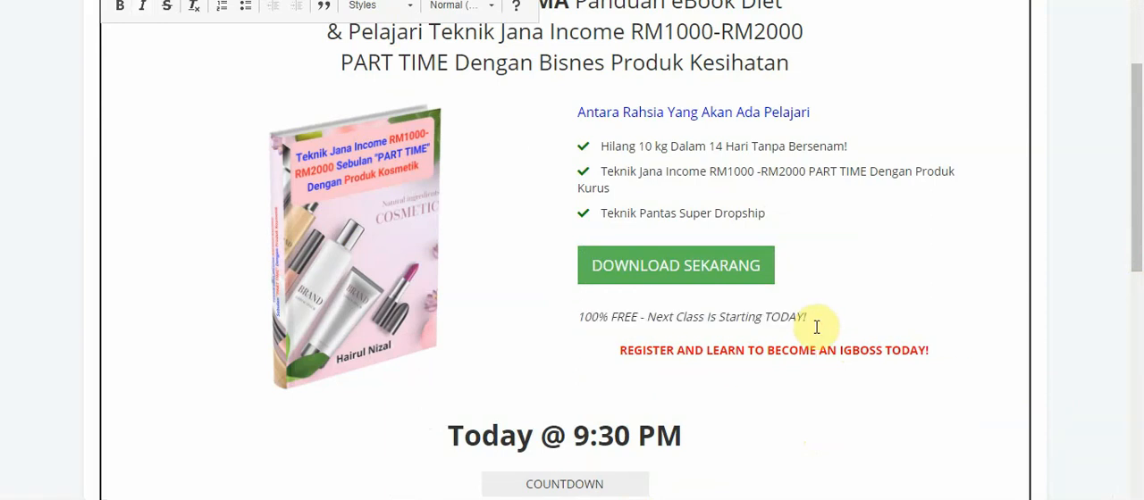
pyautogui.press('BackSpace')
pyautogui.press('BackSpace')
pyautogui.press('BackSpace')
pyautogui.press('BackSpace')
pyautogui.press('BackSpace')
pyautogui.press('BackSpace')
pyautogui.press('BackSpace')
pyautogui.press('BackSpace')
pyautogui.press('BackSpace')
pyautogui.press('BackSpace')
pyautogui.press('BackSpace')
pyautogui.press('BackSpace')
pyautogui.press('BackSpace')
pyautogui.press('BackSpace')
pyautogui.press('BackSpace')
pyautogui.press('BackSpace')
pyautogui.press('BackSpace')
pyautogui.press('BackSpace')
pyautogui.press('BackSpace')
pyautogui.press('BackSpace')
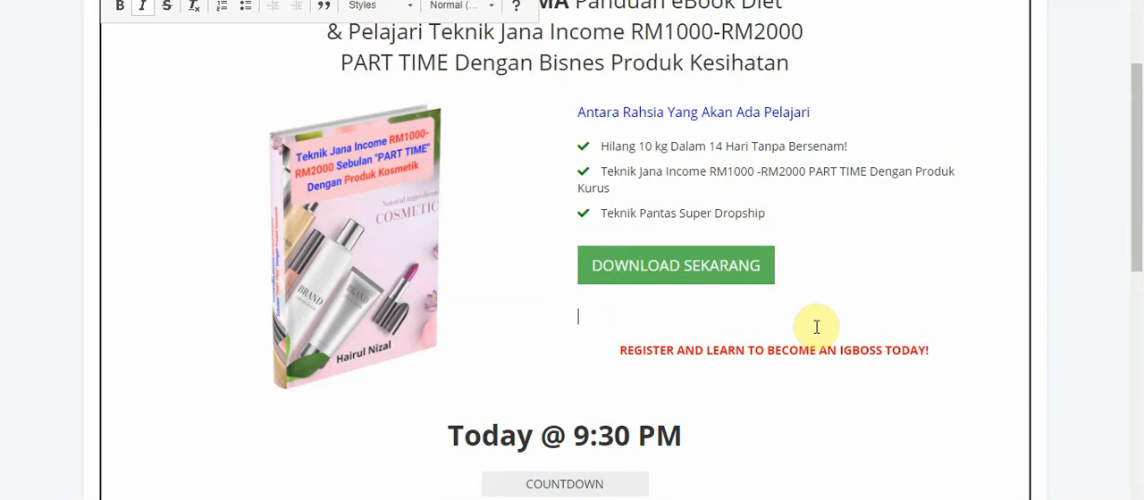
pyautogui.write('mA')
pyautogui.press('BackSpace')
pyautogui.write('Maklumat ANdnd')
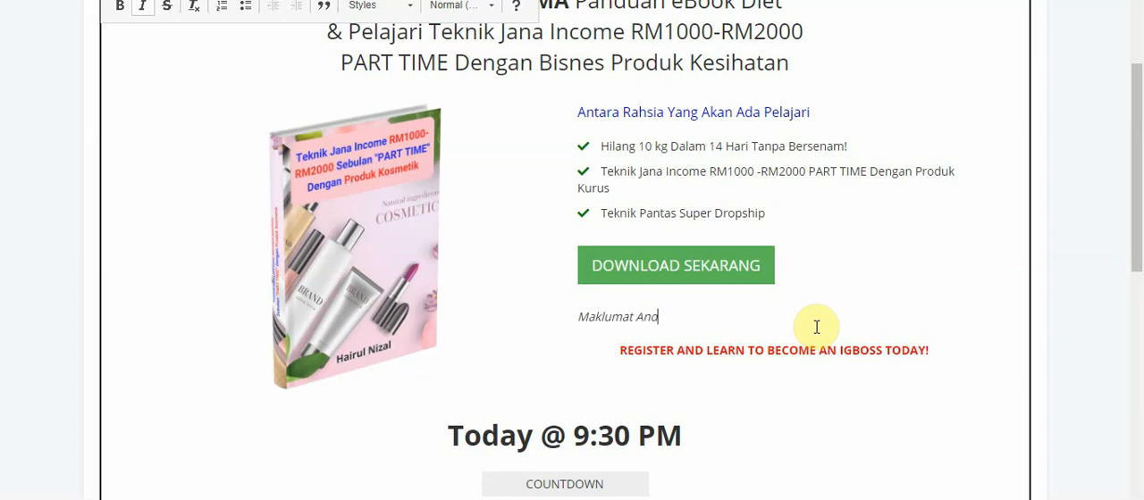
pyautogui.write('a Dirahsiakan')
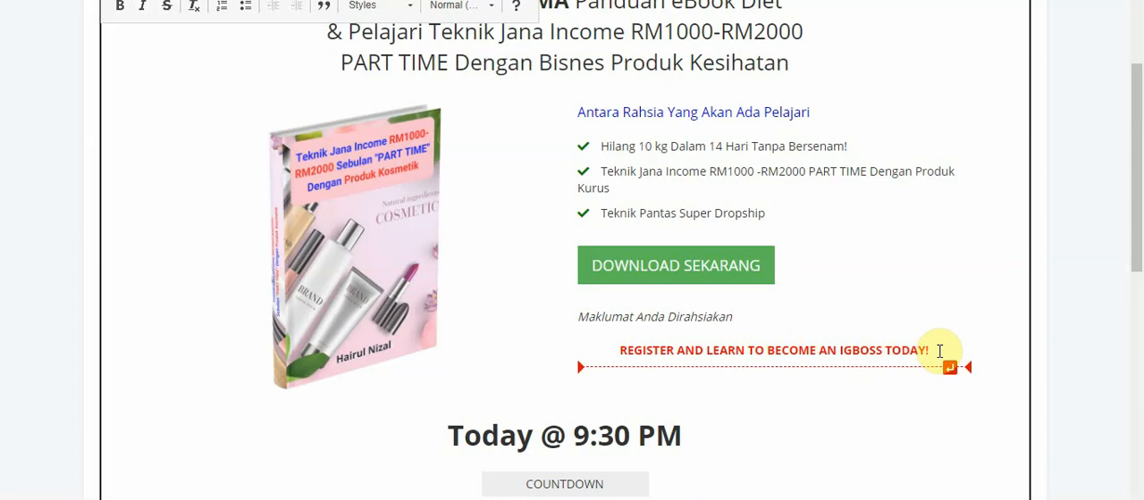
# Delete the red "REGISTER AND LEARN TO BECOME AN IGBOSS TODAY!" line and the "Today @ 9:30 PM" heading with its countdown
pyautogui.moveTo(936, 350); pyautogui.dragTo(620, 362)
pyautogui.press('BackSpace')
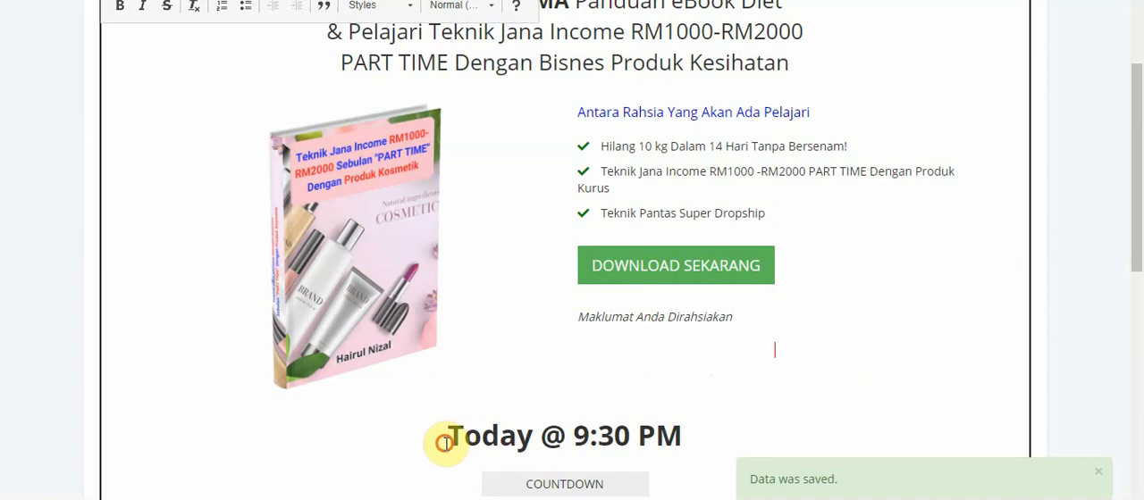
pyautogui.moveTo(449, 438); pyautogui.dragTo(680, 494)
pyautogui.press('BackSpace')
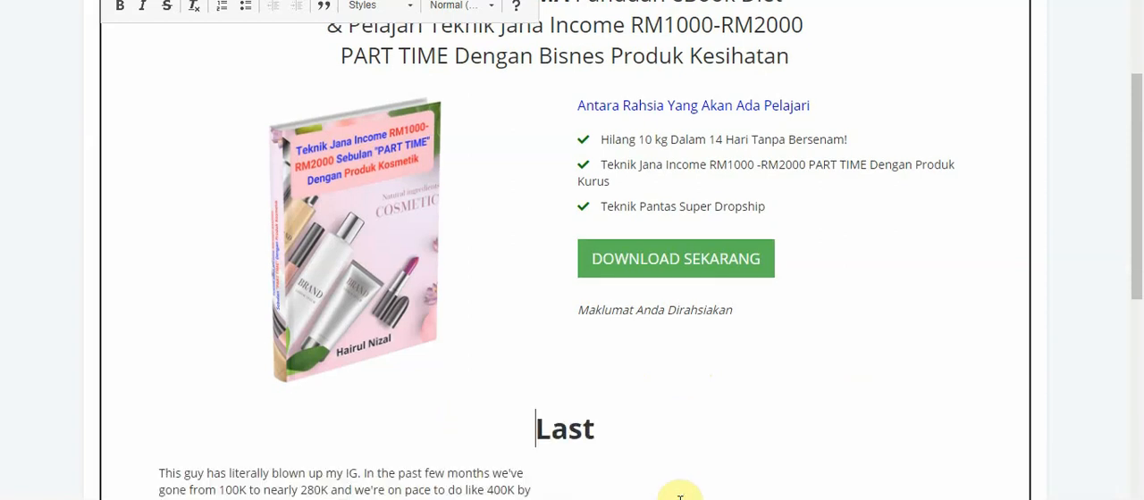
# Delete the sample testimonials together with the second green button "YES! RESERVE MY SEAT NOW" above the footer
pyautogui.scroll(-2, 1115, 355)
pyautogui.scroll(-2, 1115, 355)
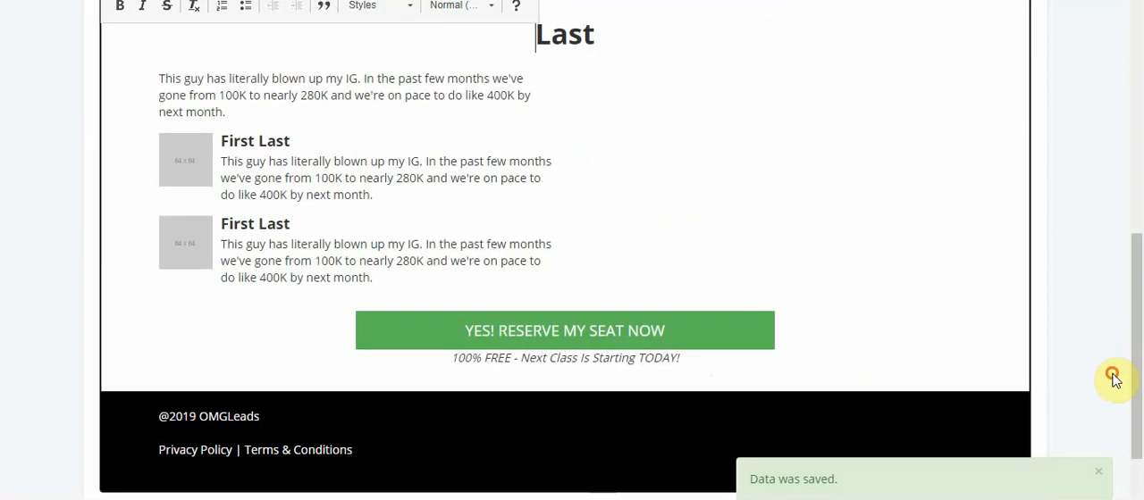
pyautogui.click(779, 349)
pyautogui.moveTo(779, 350); pyautogui.dragTo(158, 82)
pyautogui.press('BackSpace')
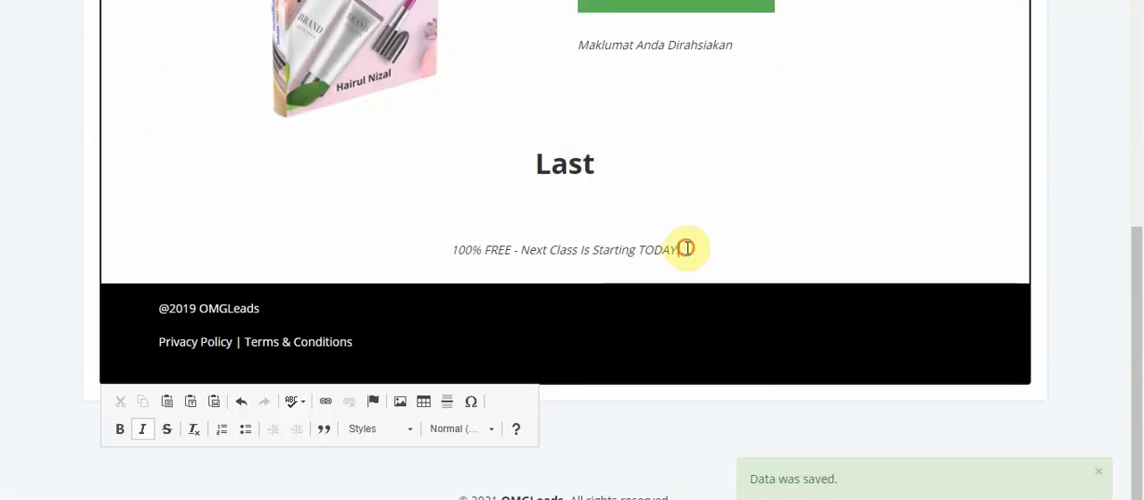
# Delete the leftover "Last" heading and italic "100% FREE" line above the footer, undoing only the extra deletion that merges the footer
pyautogui.moveTo(679, 252); pyautogui.dragTo(528, 153)
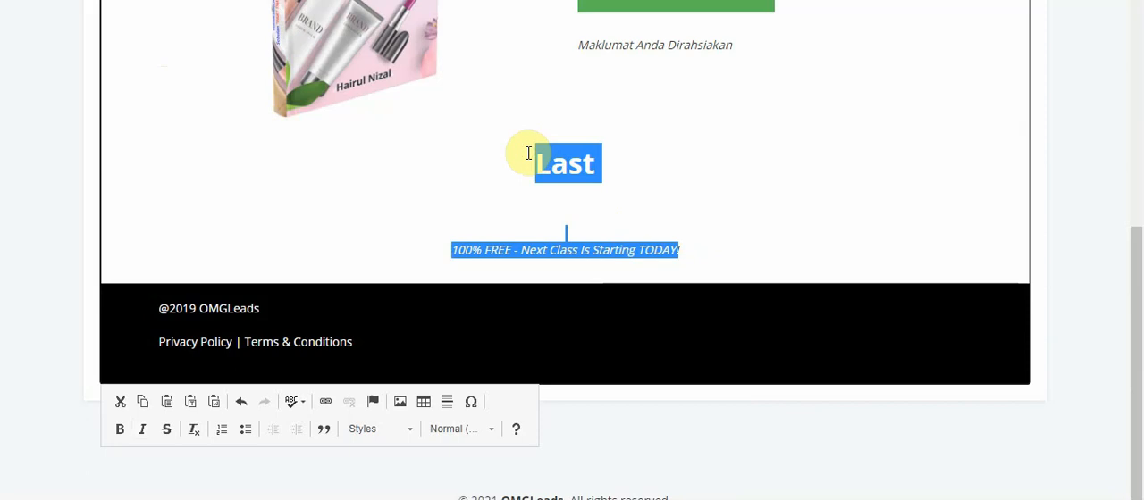
pyautogui.press('BackSpace')
pyautogui.press('Delete')
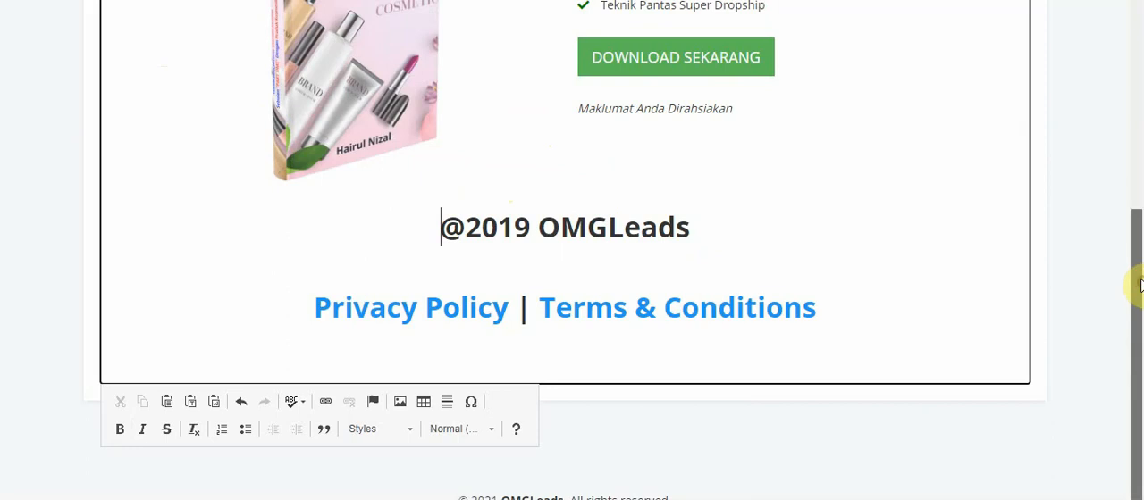
pyautogui.moveTo(1140, 285); pyautogui.dragTo(1139, 92)
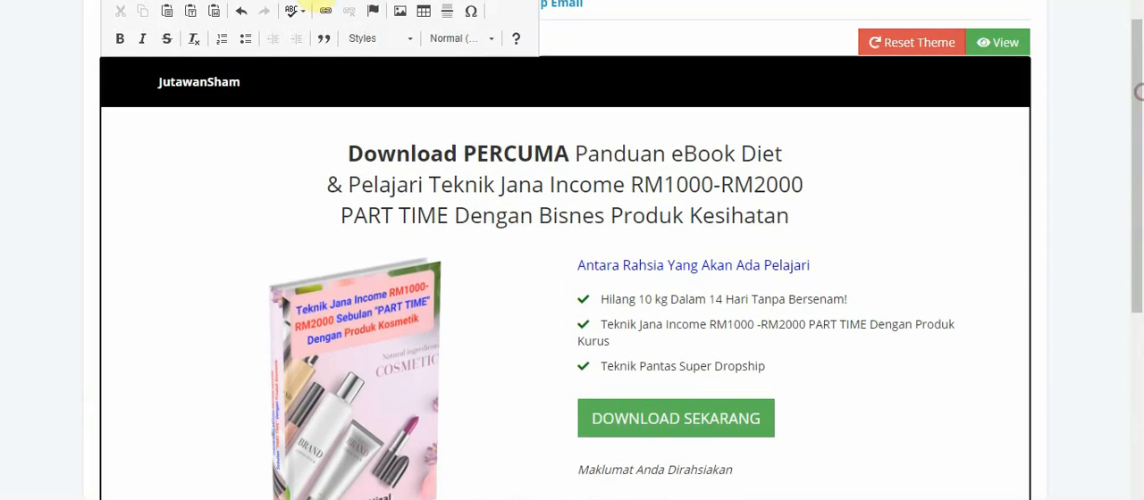
pyautogui.click(239, 11)
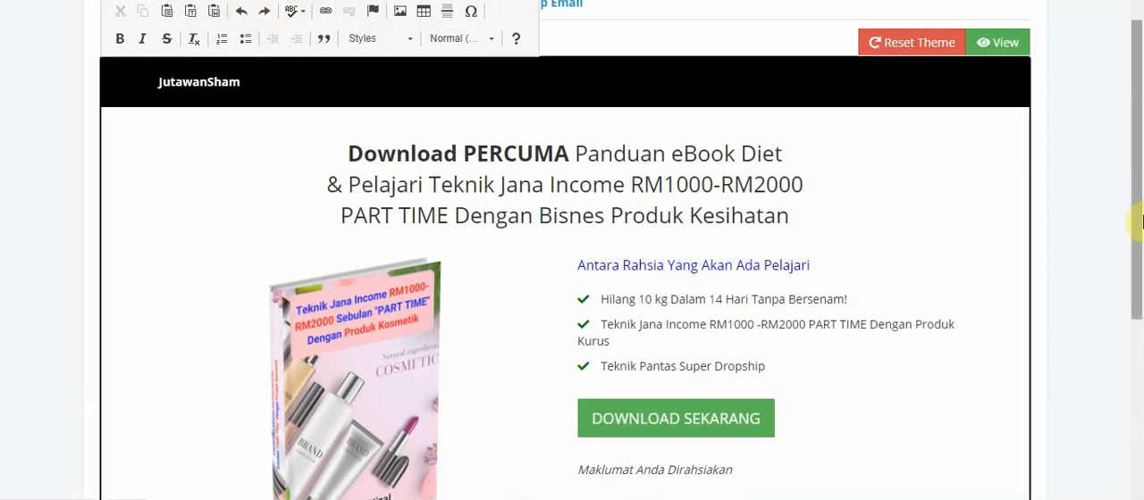
# Replace "OMGLeads" in the footer's copyright line with "NamaProduk"
pyautogui.moveTo(1133, 217); pyautogui.dragTo(1125, 373)
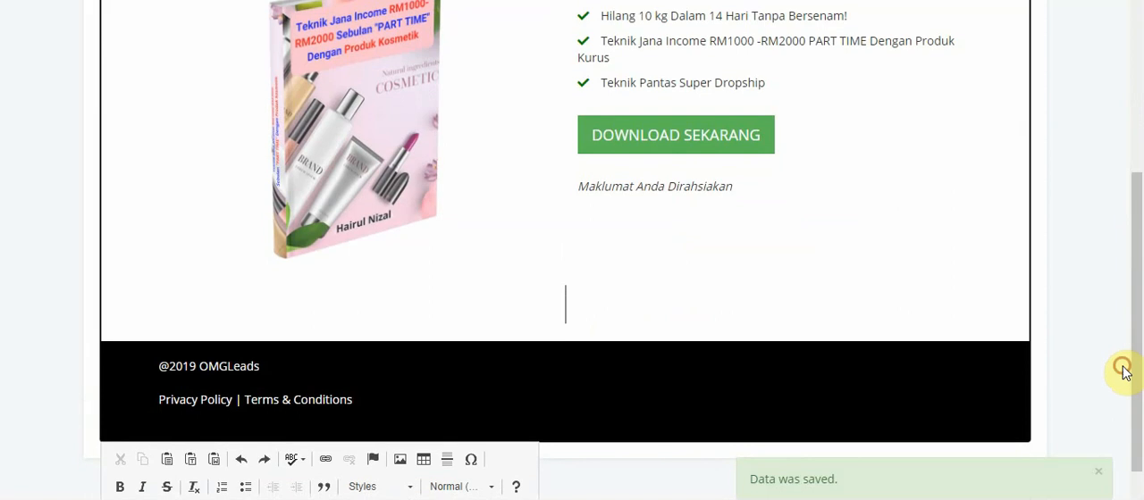
pyautogui.click(264, 368)
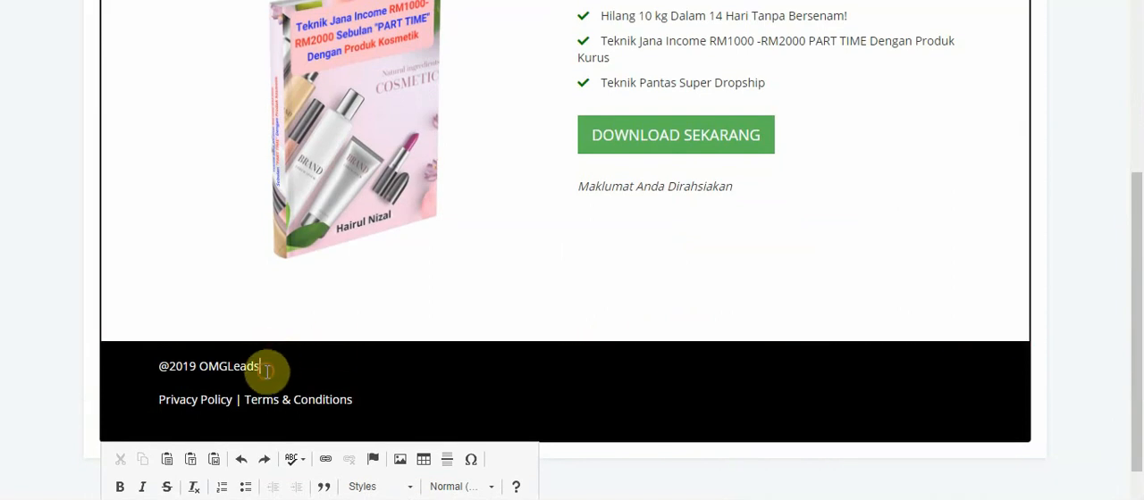
pyautogui.press('BackSpace')
pyautogui.press('BackSpace')
pyautogui.press('BackSpace')
pyautogui.press('BackSpace')
pyautogui.press('BackSpace')
pyautogui.press('BackSpace')
pyautogui.press('BackSpace')
pyautogui.press('BackSpace')
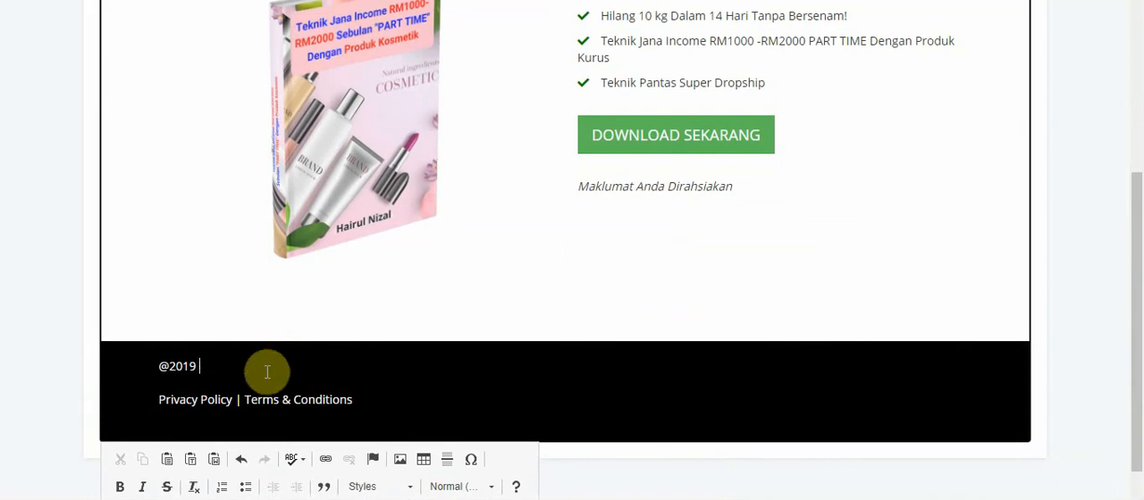
pyautogui.write('NamaSyarikat')
pyautogui.press('BackSpace')
pyautogui.press('BackSpace')
pyautogui.press('BackSpace')
pyautogui.press('BackSpace')
pyautogui.press('BackSpace')
pyautogui.press('BackSpace')
pyautogui.write('Produk')
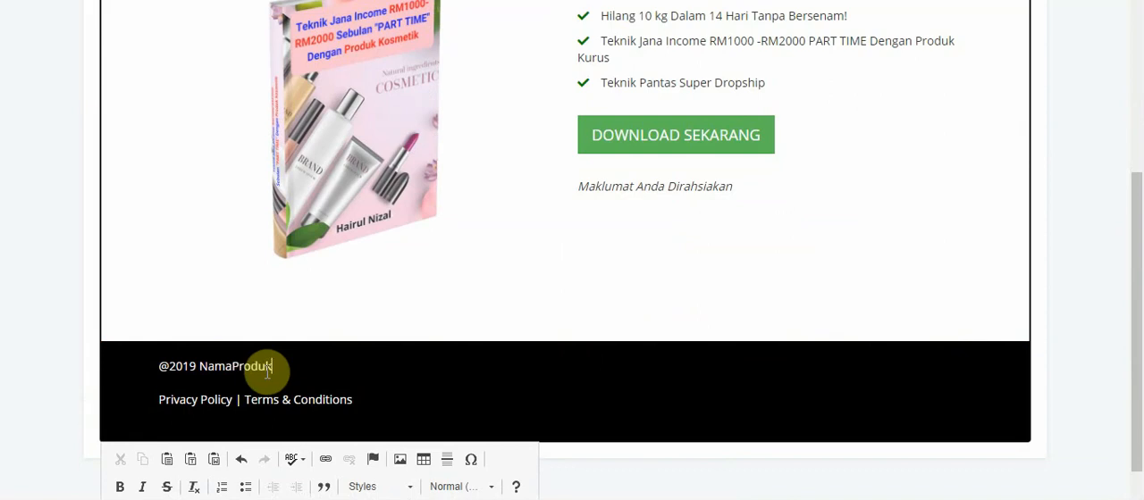
pyautogui.click(380, 404)
pyautogui.moveTo(1131, 358); pyautogui.dragTo(1140, 239)
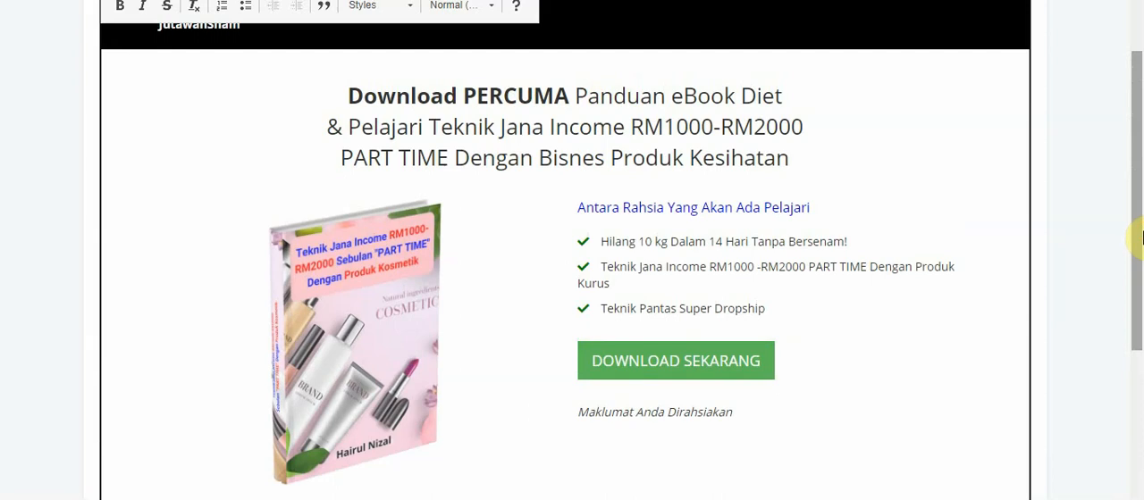
pyautogui.moveTo(1140, 220); pyautogui.dragTo(1142, 143)
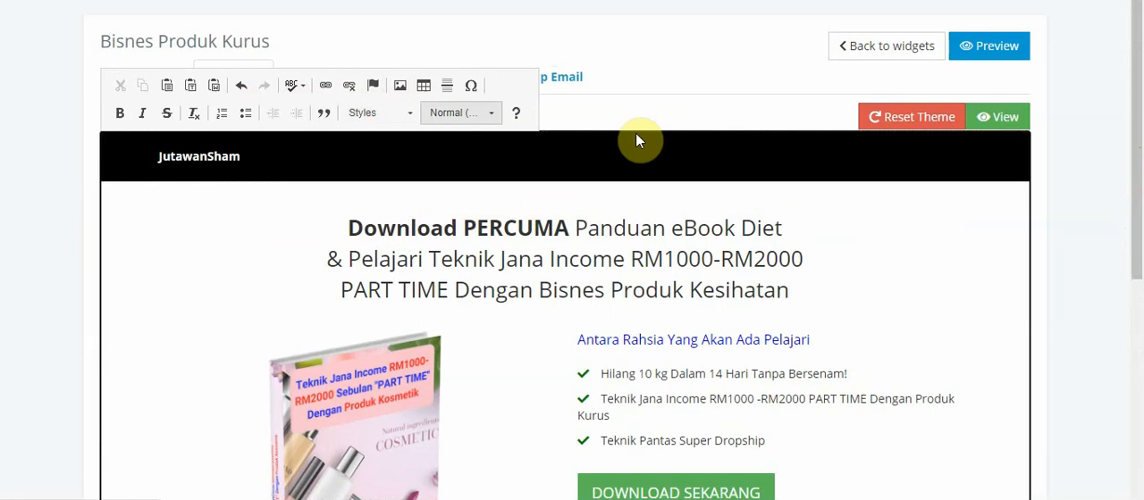
# Open the widget's Thank You page for editing and insert a blank line above its "The WEIRD SYSTEM" headline
pyautogui.click(667, 50)
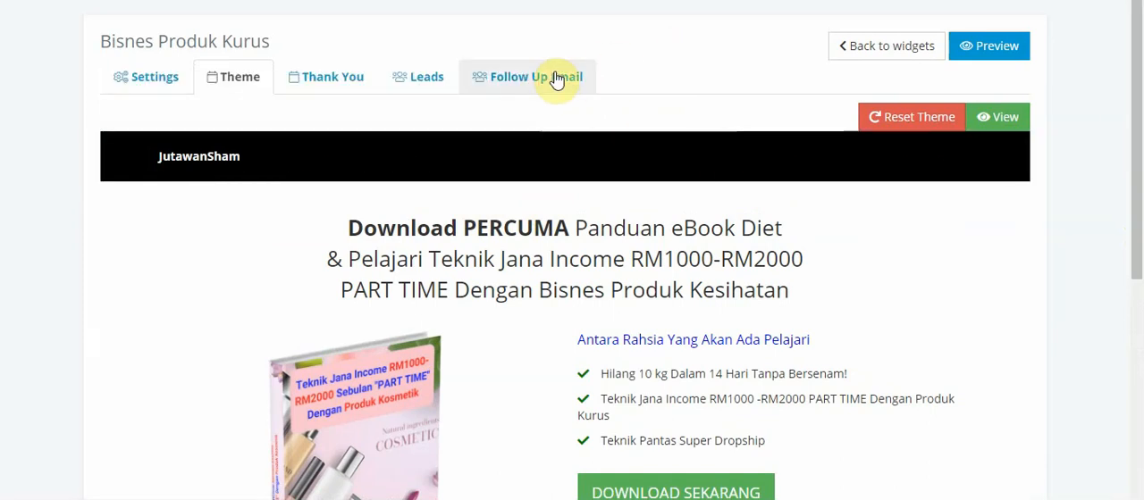
pyautogui.click(311, 90)
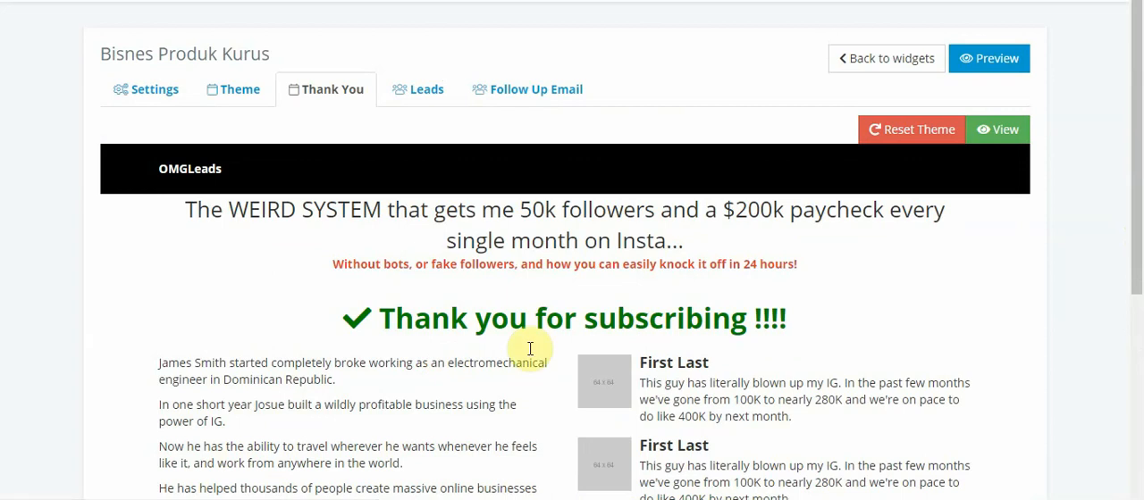
pyautogui.click(189, 211)
pyautogui.press('Return')
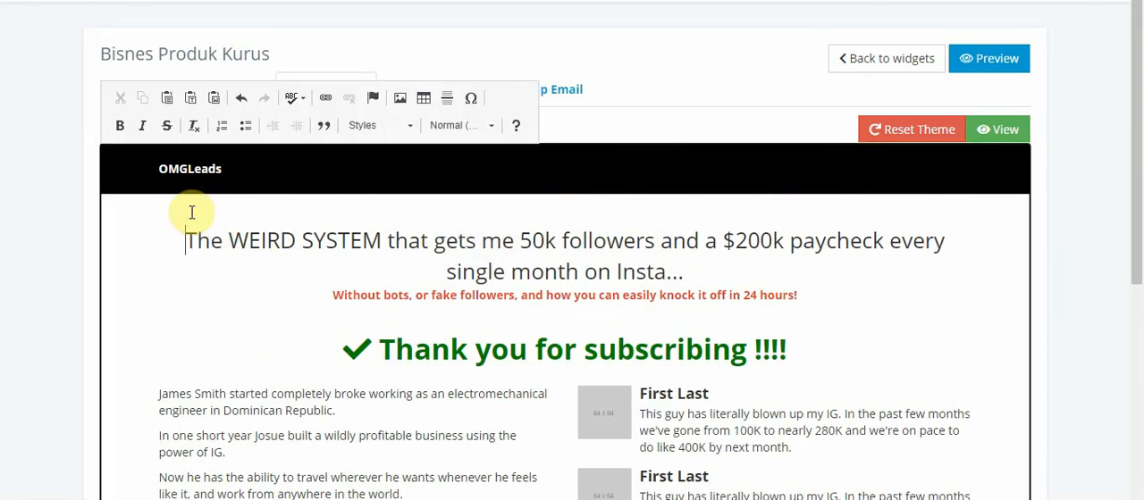
# Replace "OMGLeads" in the Thank You page's black header with the site owner's brand name
pyautogui.click(223, 170)
pyautogui.press('BackSpace')
pyautogui.press('BackSpace')
pyautogui.press('BackSpace')
pyautogui.press('BackSpace')
pyautogui.press('BackSpace')
pyautogui.press('BackSpace')
pyautogui.press('BackSpace')
pyautogui.press('BackSpace')
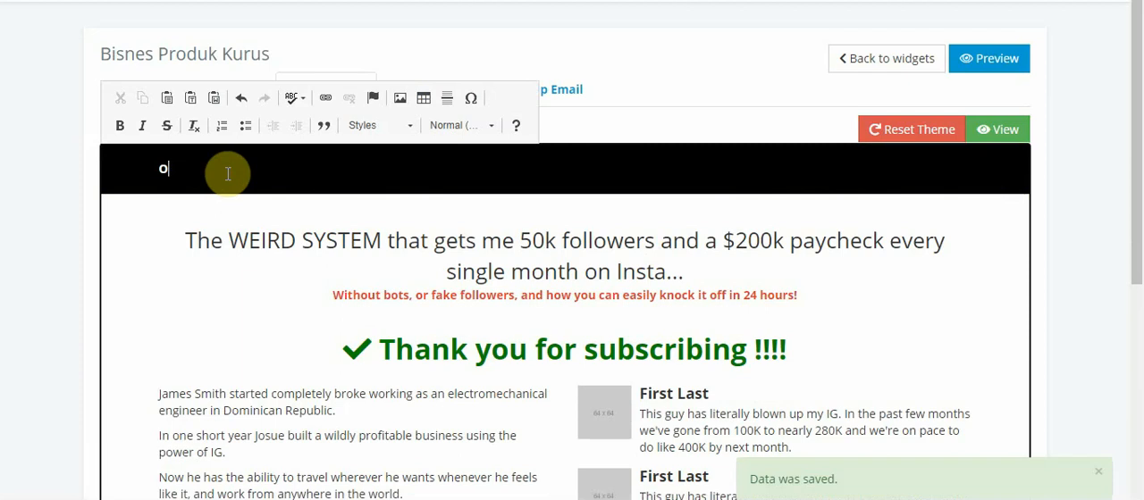
pyautogui.write('juTAWAN')
pyautogui.press('BackSpace')
pyautogui.press('BackSpace')
pyautogui.press('BackSpace')
pyautogui.press('BackSpace')
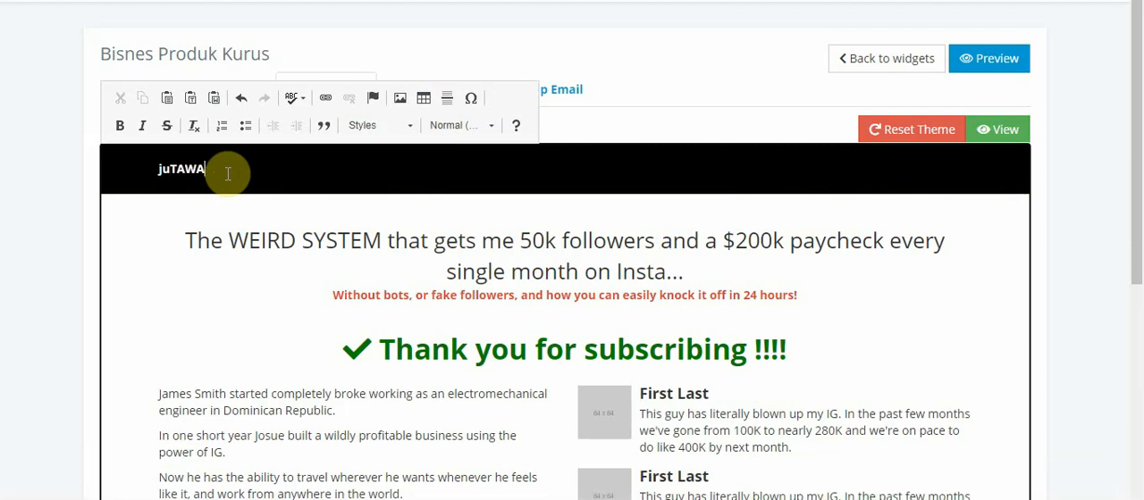
pyautogui.write('T')
pyautogui.press('BackSpace')
pyautogui.press('BackSpace')
pyautogui.press('BackSpace')
pyautogui.write('JutawanFachly')
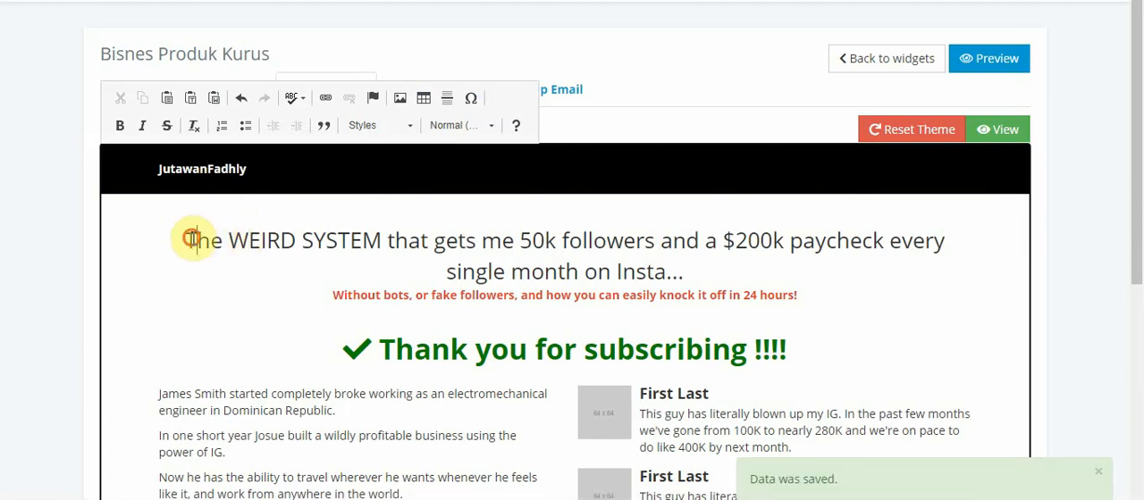
# Replace the opening words "The WEIRD SYSTEM that gets" of the Thank You headline with "Terima Kasih Kerana Mendaftar!"
pyautogui.press('Delete')
pyautogui.press('Delete')
pyautogui.press('Delete')
pyautogui.press('Delete')
pyautogui.press('Delete')
pyautogui.press('Delete')
pyautogui.press('Delete')
pyautogui.press('Delete')
pyautogui.press('Delete')
pyautogui.press('Delete')
pyautogui.press('Delete')
pyautogui.press('Delete')
pyautogui.press('Delete')
pyautogui.press('Delete')
pyautogui.press('Delete')
pyautogui.press('Delete')
pyautogui.press('Delete')
pyautogui.press('Delete')
pyautogui.press('Delete')
pyautogui.press('Delete')
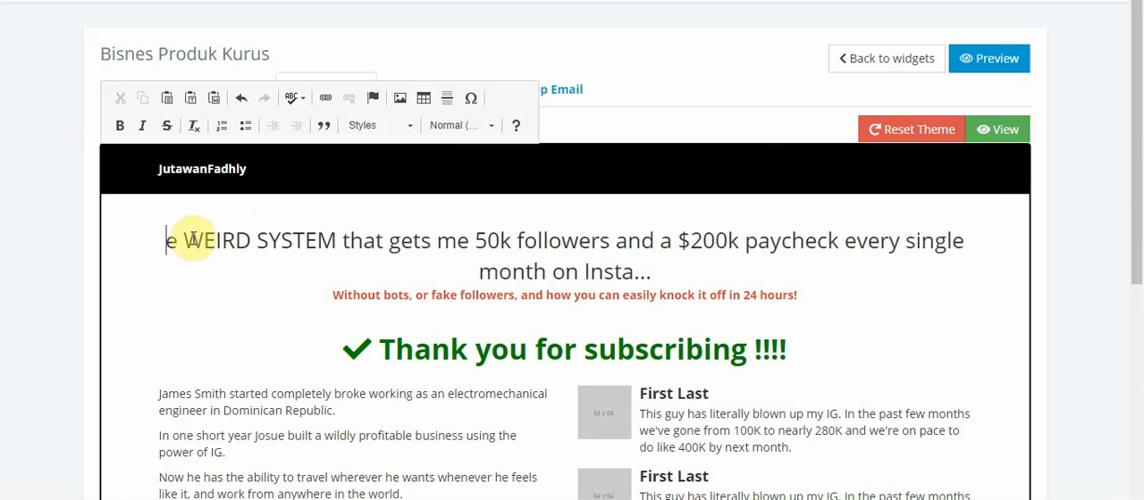
pyautogui.press('Delete')
pyautogui.press('Delete')
pyautogui.press('Delete')
pyautogui.press('Delete')
pyautogui.press('Delete')
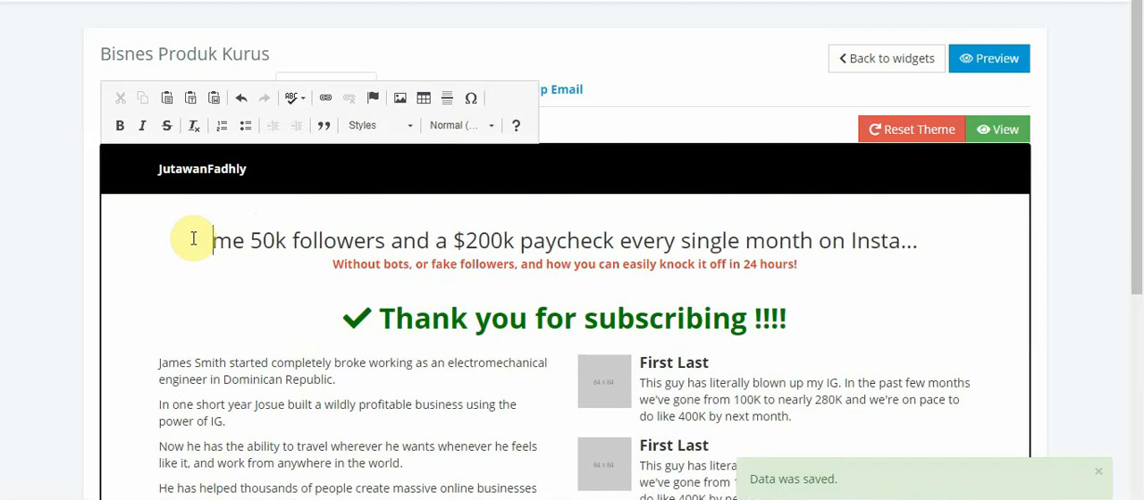
pyautogui.write('Terima ')
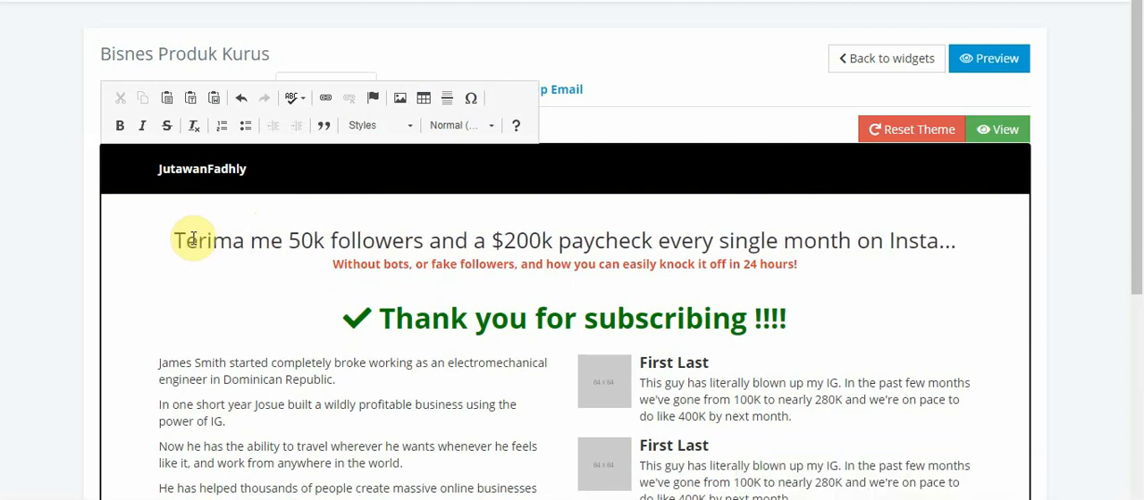
pyautogui.write('Kasih Kerm')
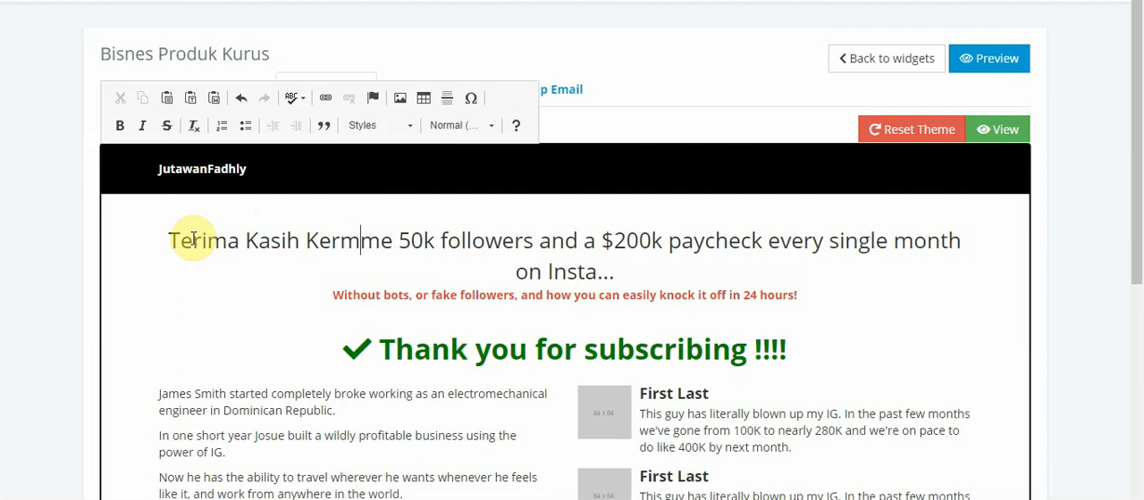
pyautogui.press('Delete')
pyautogui.press('BackSpace')
pyautogui.write('a')
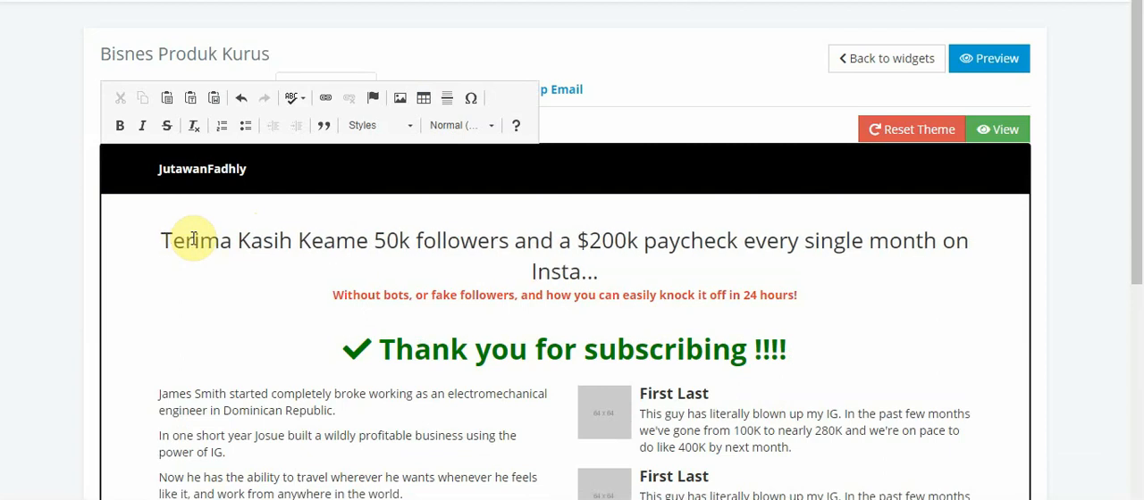
pyautogui.press('BackSpace')
pyautogui.write('ran Me')
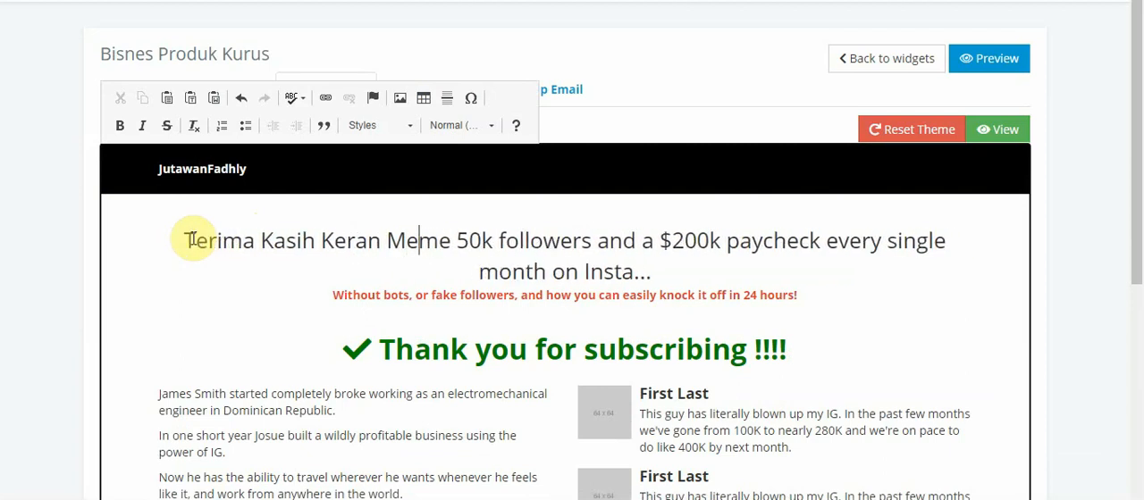
pyautogui.press('BackSpace')
pyautogui.press('BackSpace')
pyautogui.press('BackSpace')
pyautogui.write('a Mend')
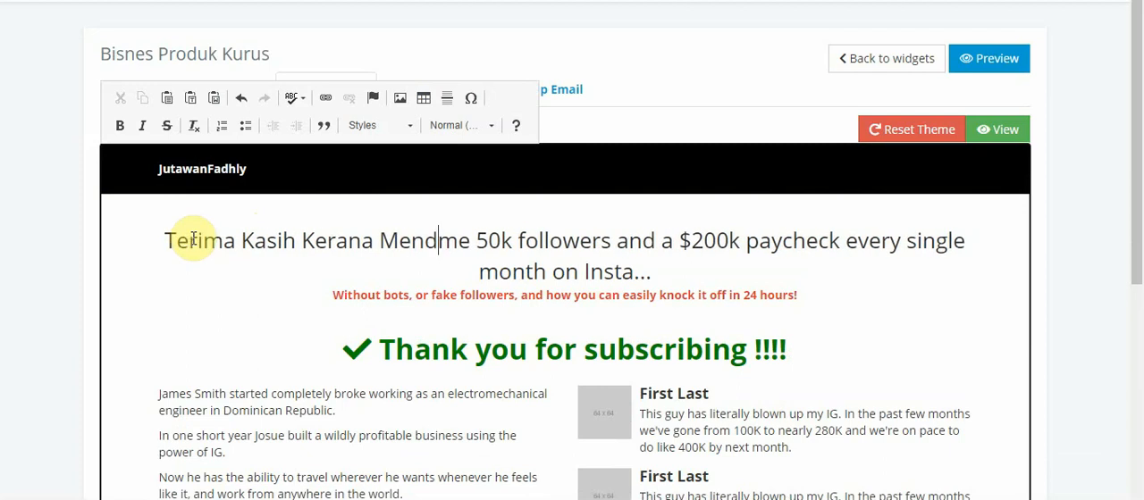
pyautogui.write('aftra')
pyautogui.press('BackSpace')
pyautogui.press('BackSpace')
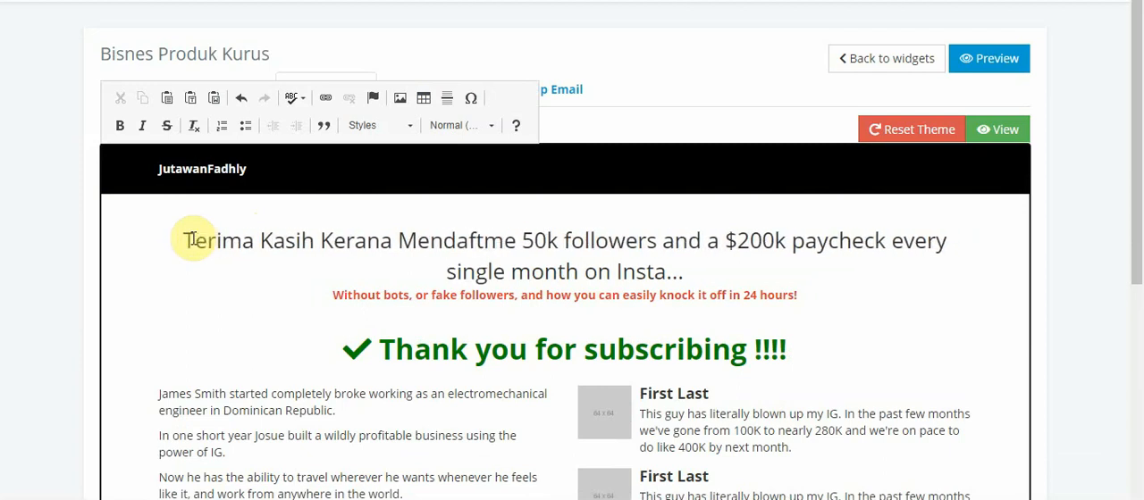
pyautogui.write('ar!')
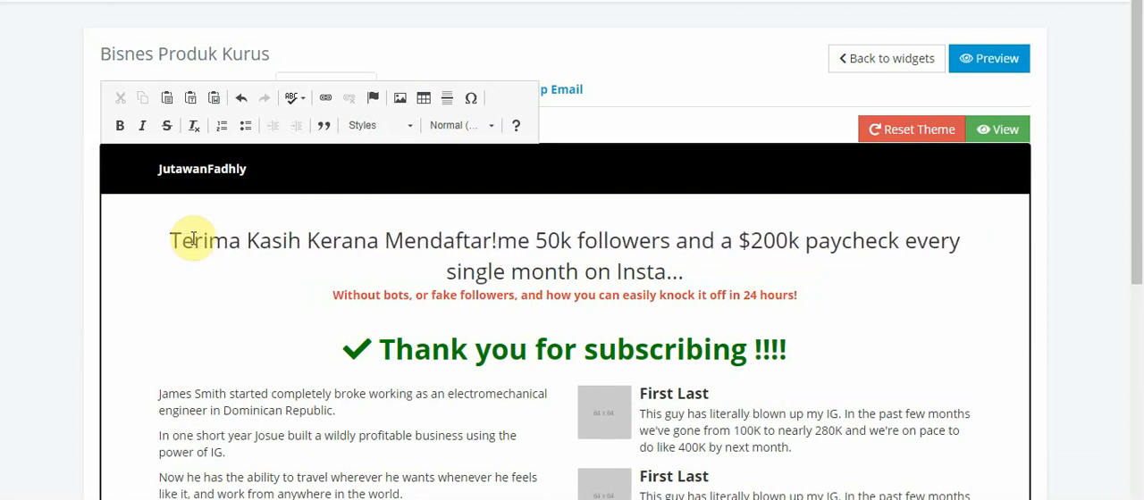
# Delete the leftover English wording after "Mendaftar!" in the headline, up to the end of "month"
pyautogui.press('Delete')
pyautogui.press('Delete')
pyautogui.press('Delete')
pyautogui.press('Delete')
pyautogui.press('Delete')
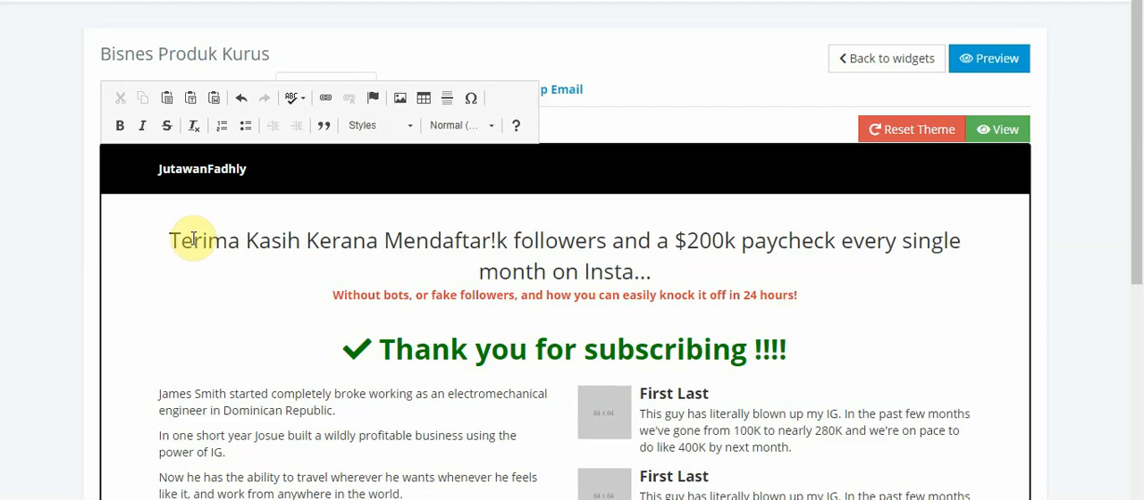
pyautogui.press('Delete')
pyautogui.press('Delete')
pyautogui.press('Delete')
pyautogui.press('Delete')
pyautogui.press('Delete')
pyautogui.press('Delete')
pyautogui.press('Delete')
pyautogui.press('Delete')
pyautogui.press('Delete')
pyautogui.press('Delete')
pyautogui.press('Delete')
pyautogui.press('Delete')
pyautogui.press('Delete')
pyautogui.press('Delete')
pyautogui.press('Delete')
pyautogui.press('Delete')
pyautogui.press('Delete')
pyautogui.press('Delete')
pyautogui.press('Delete')
pyautogui.press('Delete')
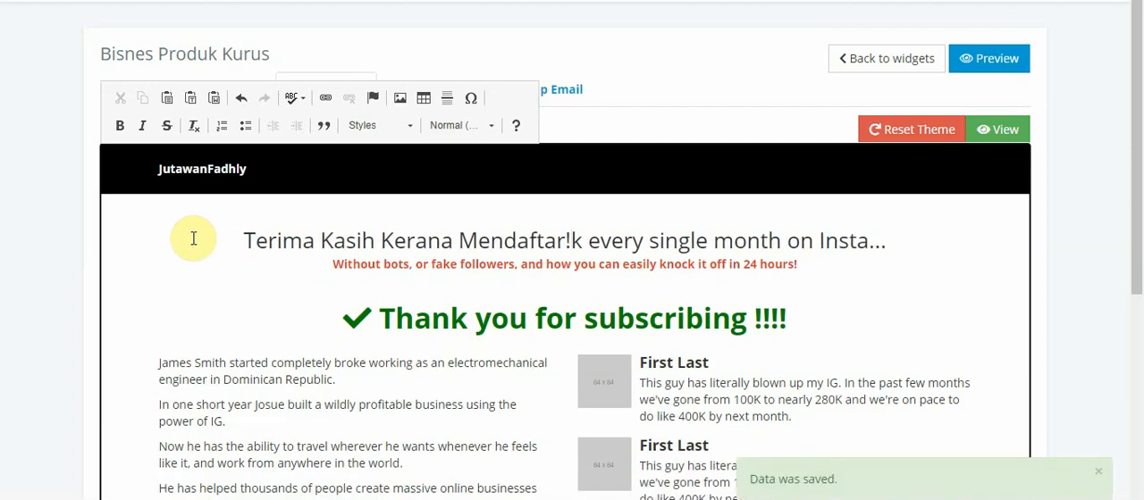
pyautogui.press('Delete')
pyautogui.press('Delete')
pyautogui.press('Delete')
pyautogui.press('Delete')
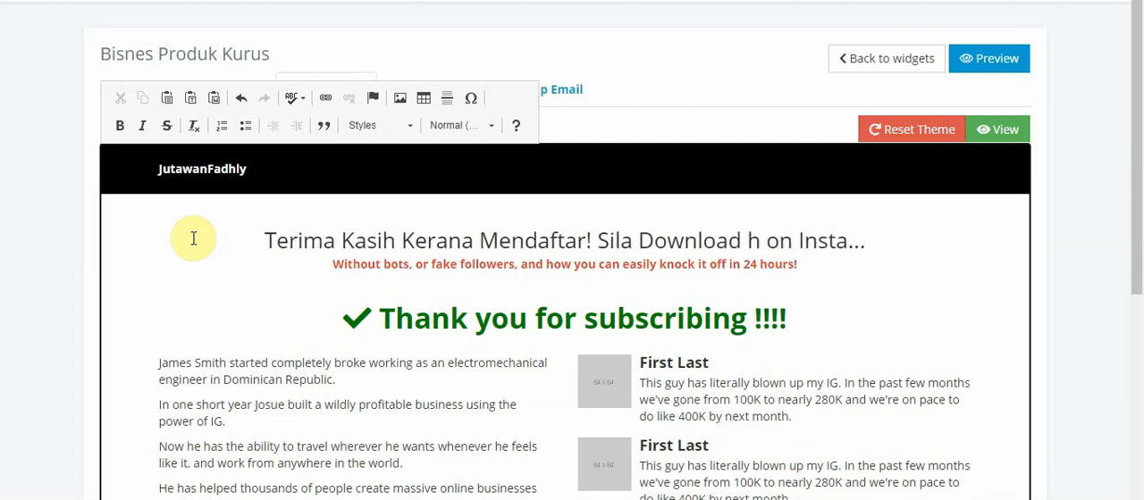
# Complete the headline's second sentence as "Sila Download eBook Anda Sekarang...", removing the leftover "h on Insta"
pyautogui.write('eBook An')
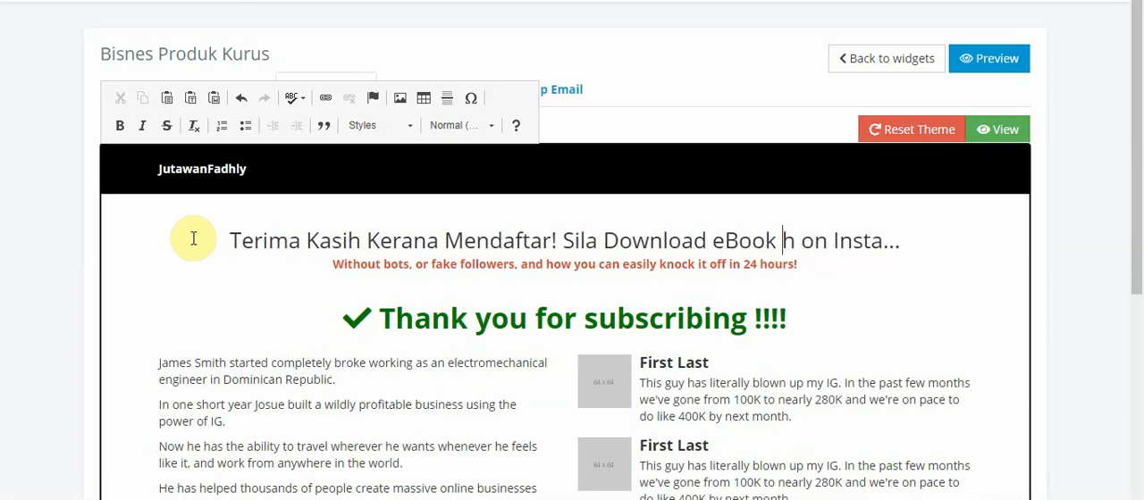
pyautogui.write('da')
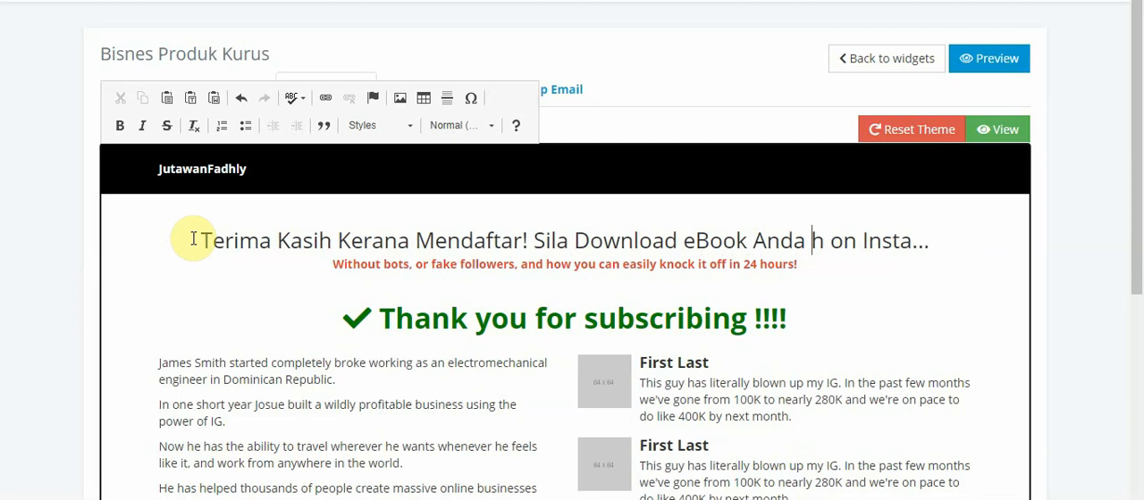
pyautogui.press('BackSpace')
pyautogui.press('BackSpace')
pyautogui.press('BackSpace')
pyautogui.press('BackSpace')
pyautogui.press('BackSpace')
pyautogui.press('BackSpace')
pyautogui.press('BackSpace')
pyautogui.press('BackSpace')
pyautogui.press('BackSpace')
pyautogui.press('BackSpace')
pyautogui.press('BackSpace')
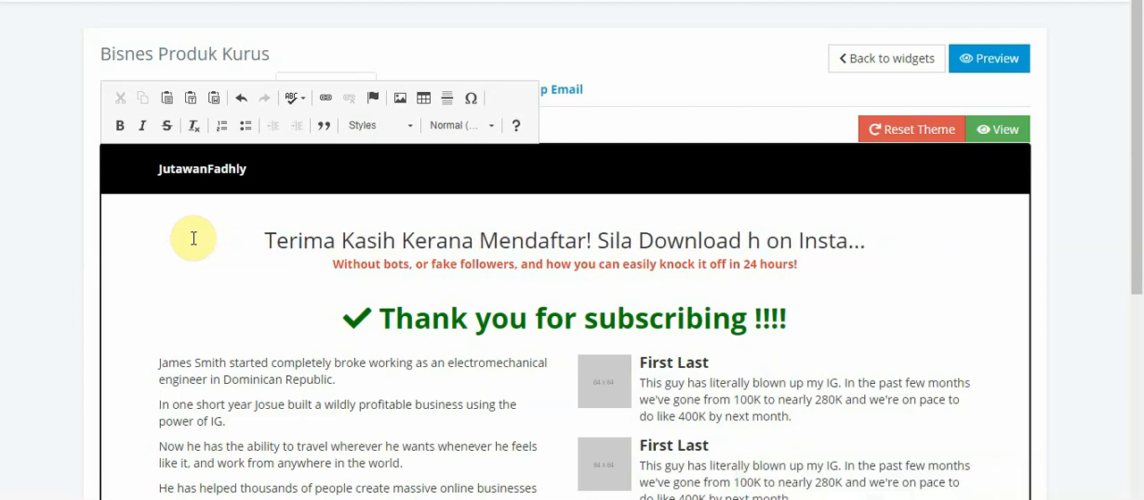
pyautogui.write('Anda')
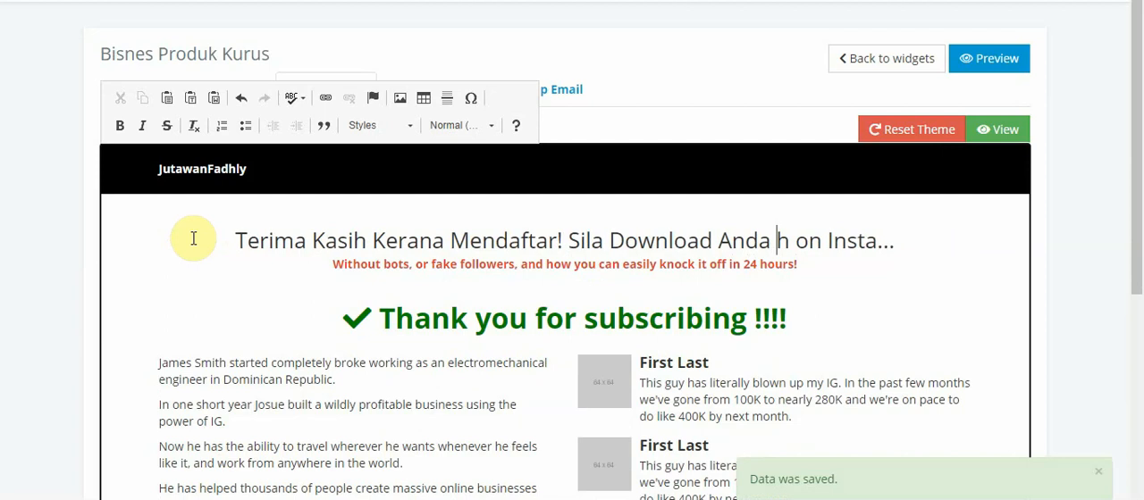
pyautogui.press('BackSpace')
pyautogui.press('BackSpace')
pyautogui.press('BackSpace')
pyautogui.press('BackSpace')
pyautogui.write('eBook Anda')
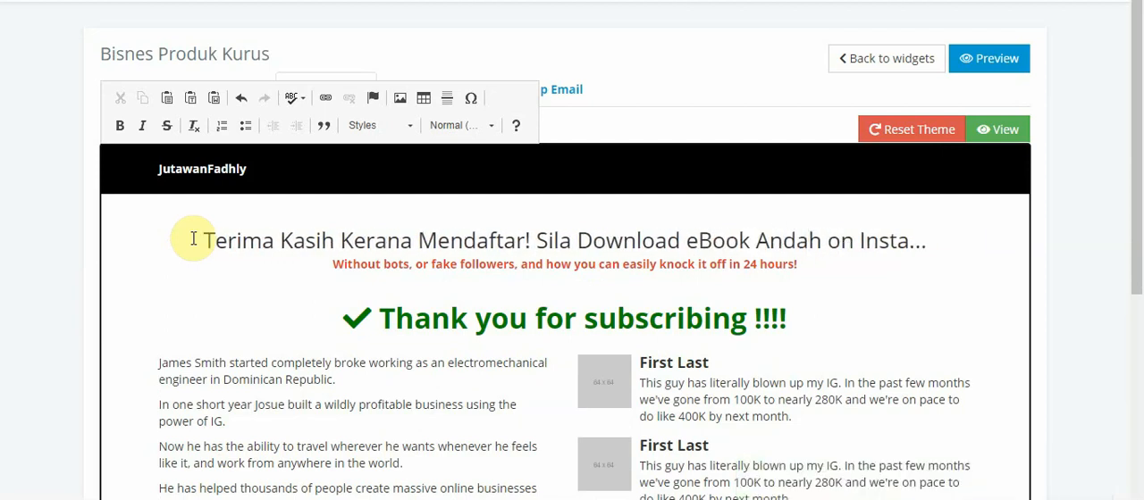
pyautogui.write(' Sker')
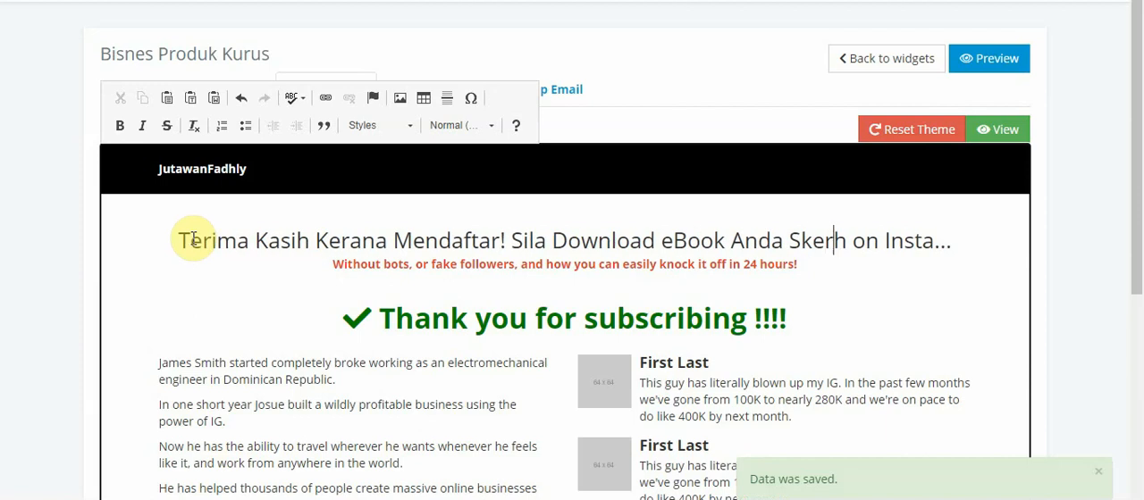
pyautogui.press('BackSpace')
pyautogui.press('BackSpace')
pyautogui.write('ekarang')
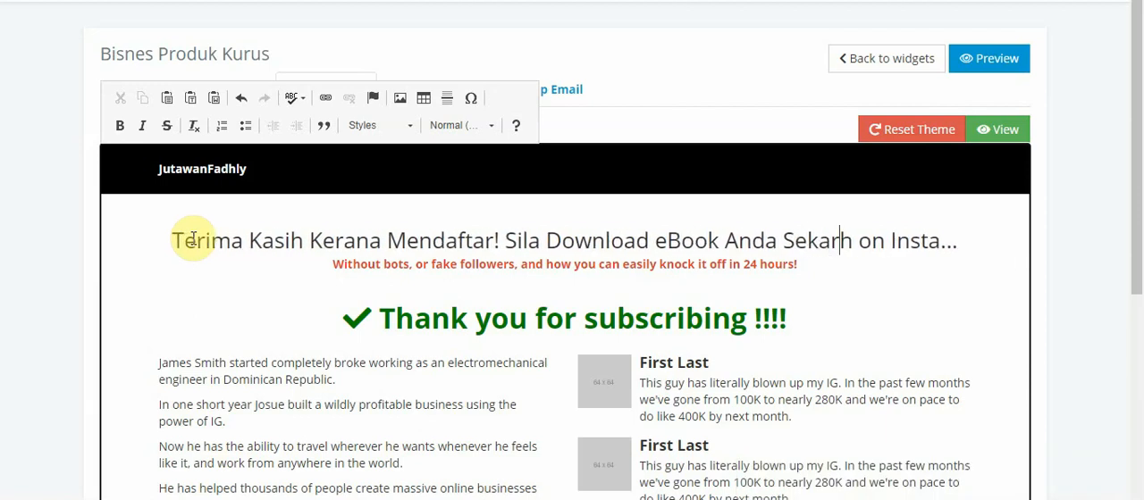
pyautogui.press('Delete')
pyautogui.press('Delete')
pyautogui.press('Delete')
pyautogui.press('Delete')
pyautogui.press('Delete')
pyautogui.press('Delete')
pyautogui.press('Delete')
pyautogui.press('Delete')
pyautogui.press('Delete')
pyautogui.press('Delete')
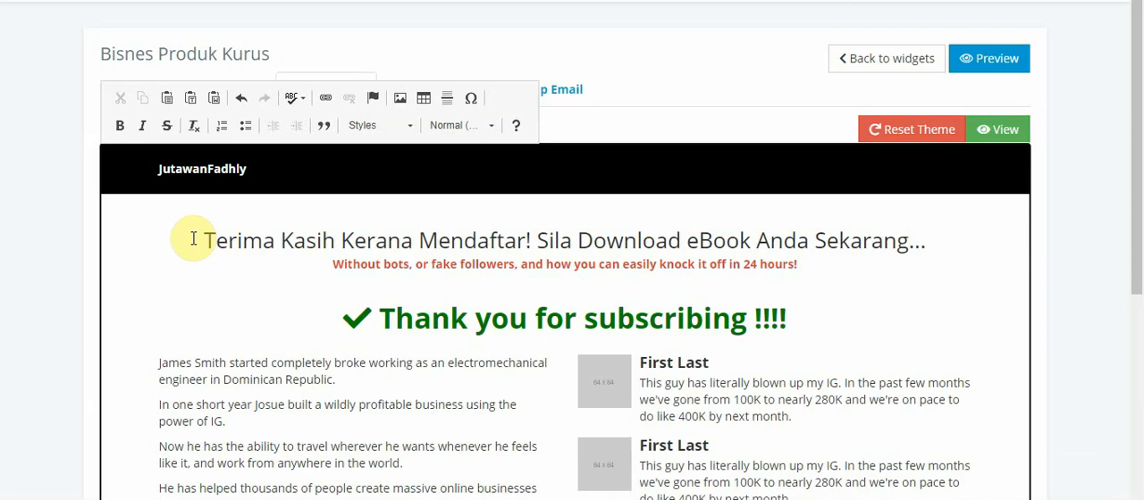
# Delete the red "Without bots, or fake followers" line beneath the Thank You headline
pyautogui.press('BackSpace')
pyautogui.press('BackSpace')
pyautogui.press('BackSpace')
pyautogui.press('BackSpace')
pyautogui.press('BackSpace')
pyautogui.press('BackSpace')
pyautogui.press('BackSpace')
pyautogui.press('BackSpace')
pyautogui.press('BackSpace')
pyautogui.press('BackSpace')
pyautogui.press('BackSpace')
pyautogui.press('BackSpace')
pyautogui.press('BackSpace')
pyautogui.press('BackSpace')
pyautogui.press('BackSpace')
pyautogui.press('BackSpace')
pyautogui.press('BackSpace')
pyautogui.press('BackSpace')
pyautogui.press('BackSpace')
pyautogui.press('BackSpace')
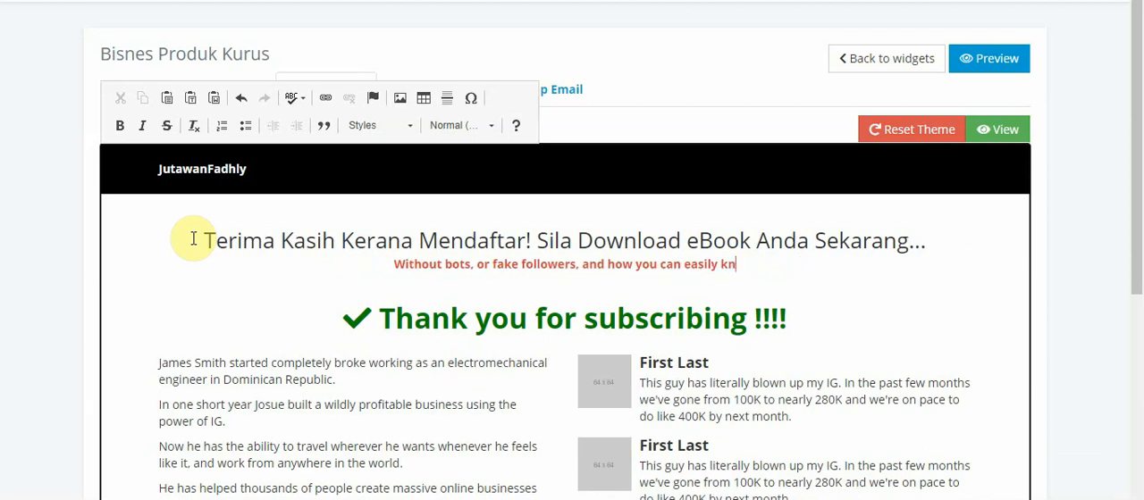
pyautogui.press('BackSpace')
pyautogui.press('BackSpace')
pyautogui.press('BackSpace')
pyautogui.press('BackSpace')
pyautogui.press('BackSpace')
pyautogui.press('BackSpace')
pyautogui.press('BackSpace')
pyautogui.press('BackSpace')
pyautogui.press('BackSpace')
pyautogui.press('BackSpace')
pyautogui.press('BackSpace')
pyautogui.press('BackSpace')
pyautogui.press('BackSpace')
pyautogui.press('BackSpace')
pyautogui.press('BackSpace')
pyautogui.press('BackSpace')
pyautogui.press('BackSpace')
pyautogui.press('BackSpace')
pyautogui.press('BackSpace')
pyautogui.press('BackSpace')
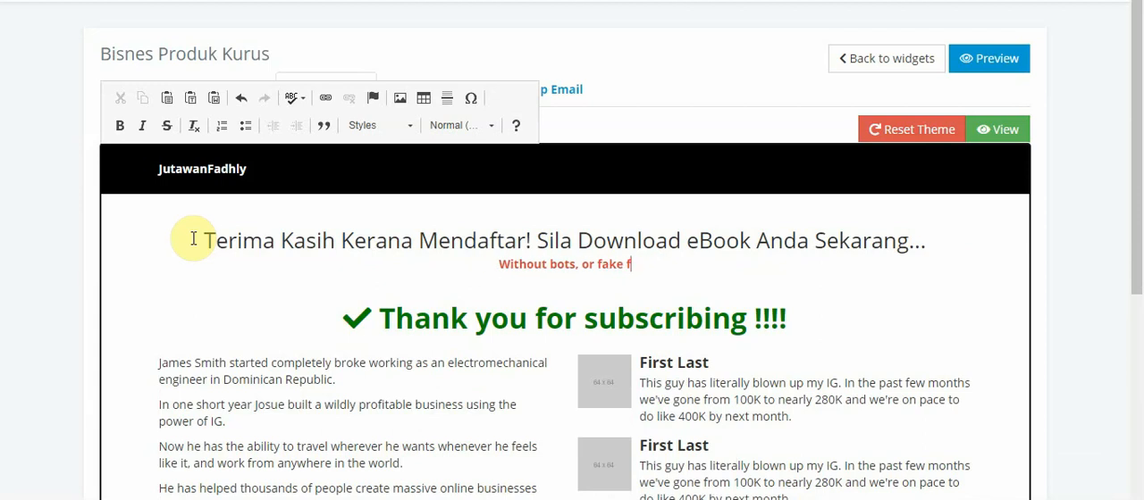
pyautogui.press('BackSpace')
pyautogui.press('BackSpace')
pyautogui.press('BackSpace')
pyautogui.press('BackSpace')
pyautogui.press('BackSpace')
pyautogui.press('BackSpace')
pyautogui.press('BackSpace')
pyautogui.press('BackSpace')
pyautogui.press('BackSpace')
pyautogui.press('BackSpace')
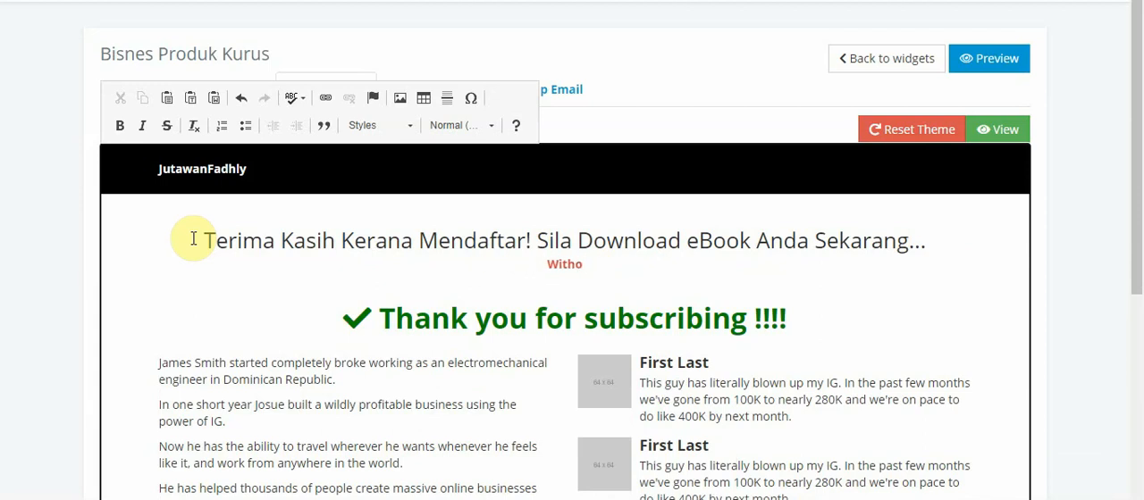
pyautogui.press('BackSpace')
pyautogui.press('BackSpace')
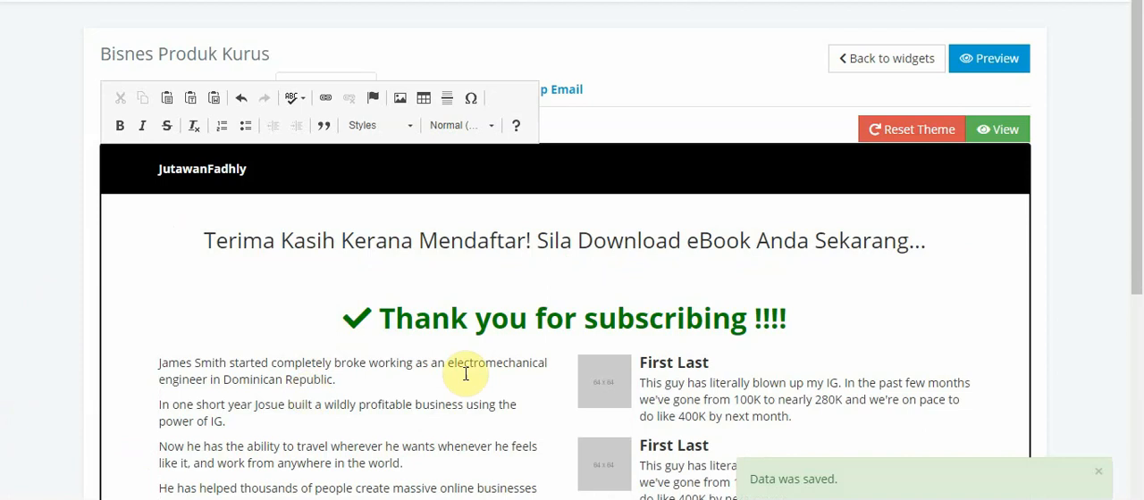
# Replace "Thank you for subscribing" in the green check-mark heading with "Download eBook", keeping the exclamation marks
pyautogui.click(749, 320)
pyautogui.press('BackSpace')
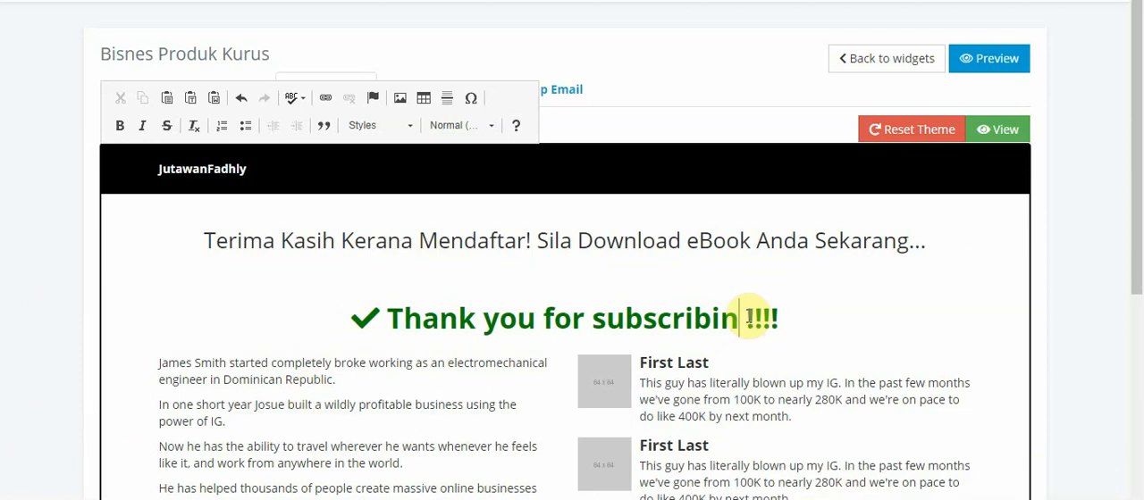
pyautogui.press('BackSpace')
pyautogui.press('BackSpace')
pyautogui.press('BackSpace')
pyautogui.press('BackSpace')
pyautogui.press('BackSpace')
pyautogui.press('BackSpace')
pyautogui.press('BackSpace')
pyautogui.press('BackSpace')
pyautogui.press('BackSpace')
pyautogui.press('BackSpace')
pyautogui.press('BackSpace')
pyautogui.press('BackSpace')
pyautogui.press('BackSpace')
pyautogui.press('BackSpace')
pyautogui.press('BackSpace')
pyautogui.press('BackSpace')
pyautogui.press('BackSpace')
pyautogui.press('BackSpace')
pyautogui.press('BackSpace')
pyautogui.press('BackSpace')
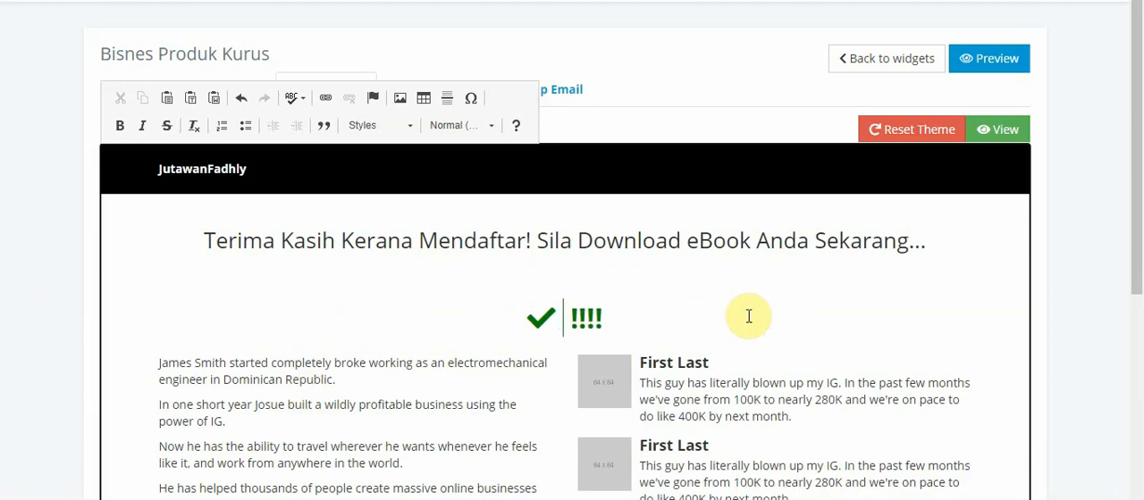
pyautogui.write('Down ')
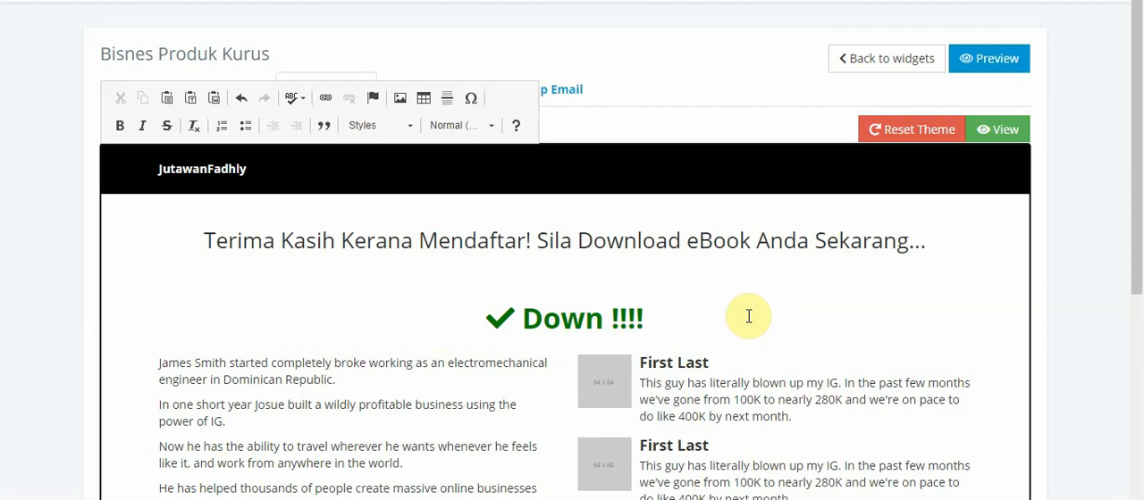
pyautogui.write('load eBoo')
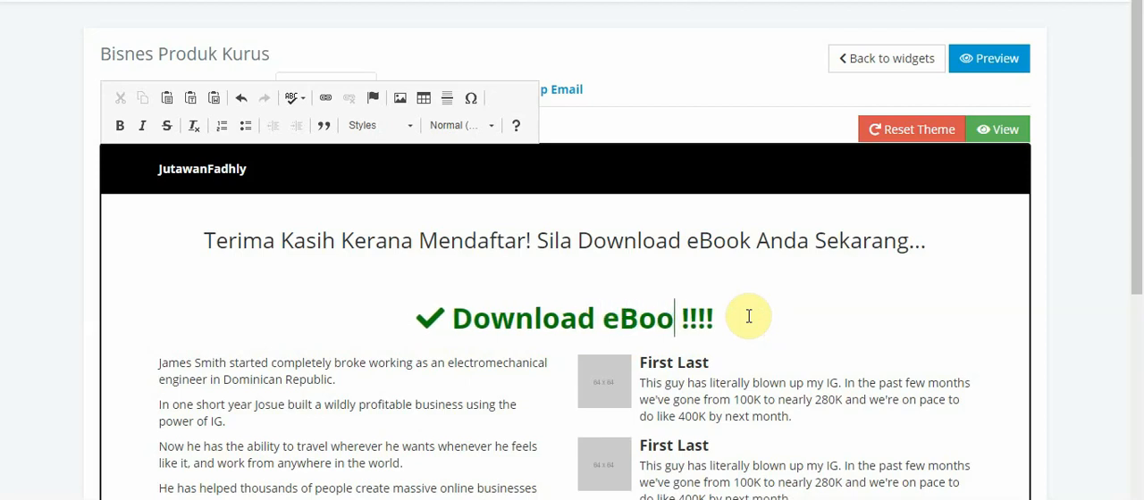
pyautogui.write('k')
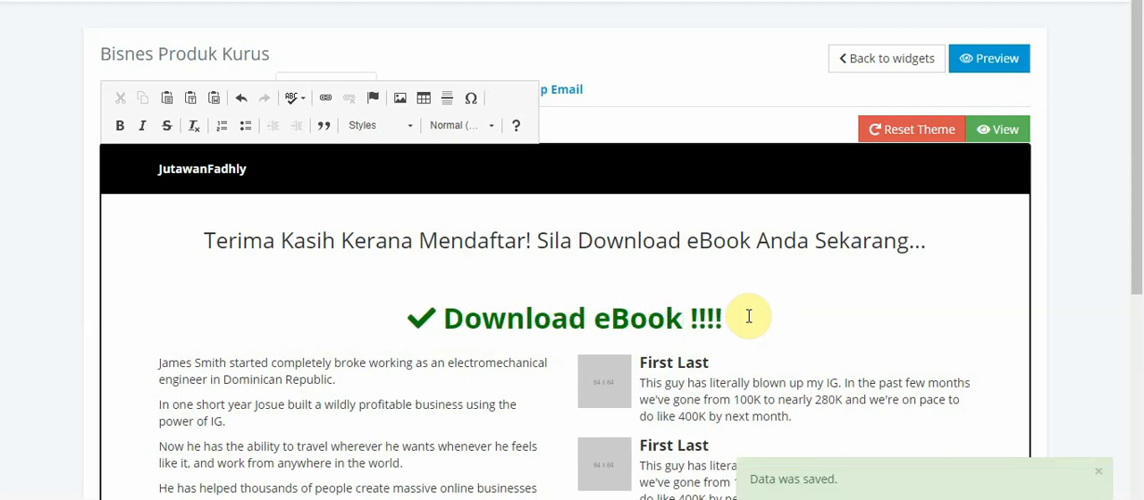
# Delete the exclamation marks after "Download eBook" in the green check-mark heading
pyautogui.press('Right')
pyautogui.press('Delete')
pyautogui.press('Delete')
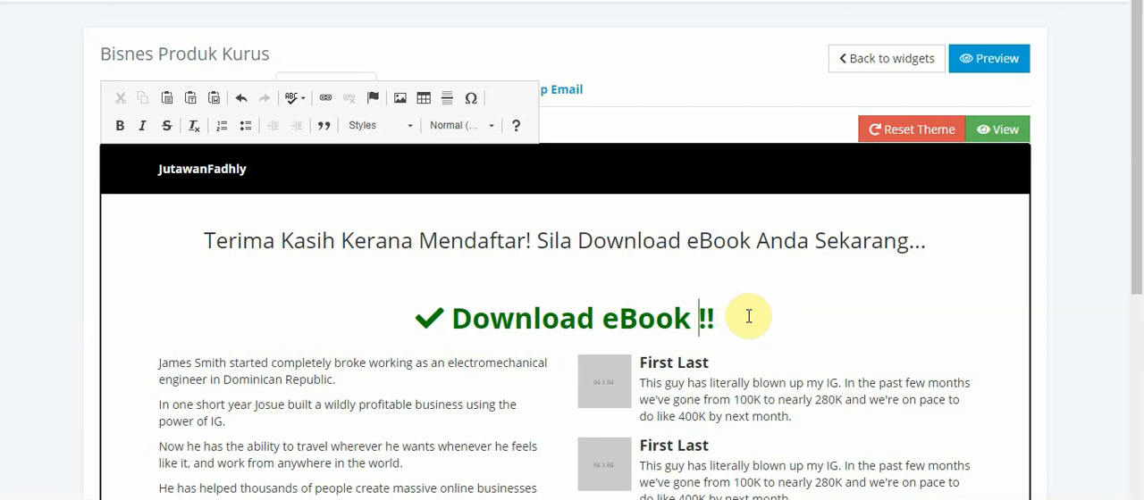
pyautogui.press('Delete')
pyautogui.press('Delete')
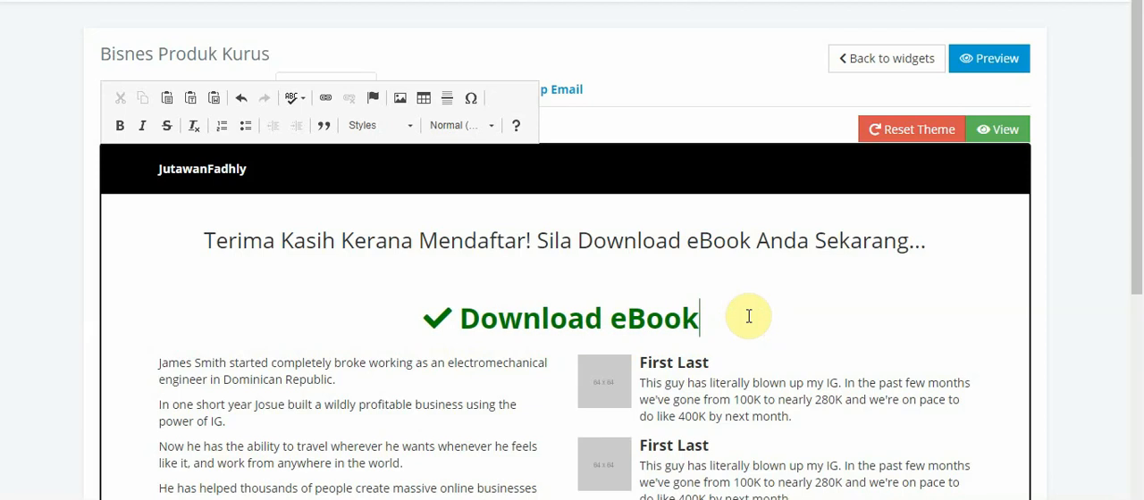
# Try to merge the check-mark "Download eBook" heading into the line above it, and undo the change
pyautogui.press('Left')
pyautogui.press('Left')
pyautogui.press('Left')
pyautogui.press('Left')
pyautogui.press('Left')
pyautogui.press('Right')
pyautogui.press('Right')
pyautogui.press('Left')
pyautogui.press('Left')
pyautogui.press('Left')
pyautogui.press('Left')
pyautogui.press('Left')
pyautogui.press('Left')
pyautogui.press('Left')
pyautogui.press('Left')
pyautogui.press('Left')
pyautogui.press('Left')
pyautogui.press('Left')
pyautogui.press('Left')
pyautogui.press('Left')
pyautogui.press('BackSpace')
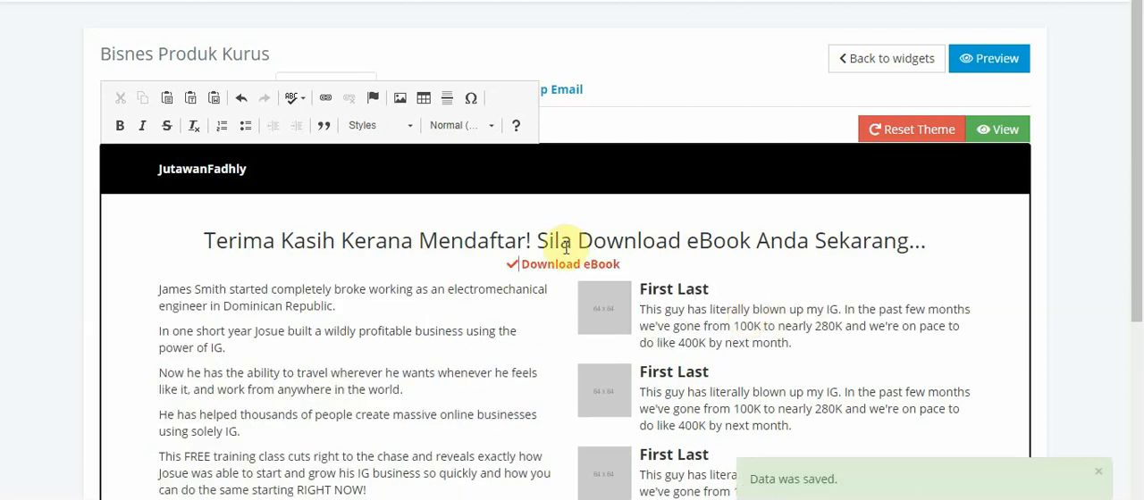
pyautogui.click(240, 97)
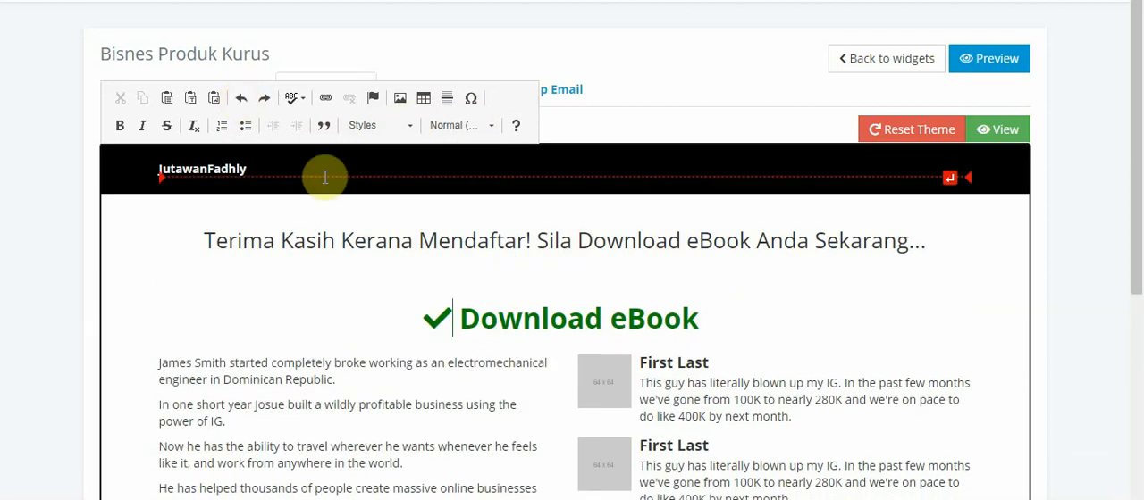
pyautogui.hotkey('ctrl', 'y')
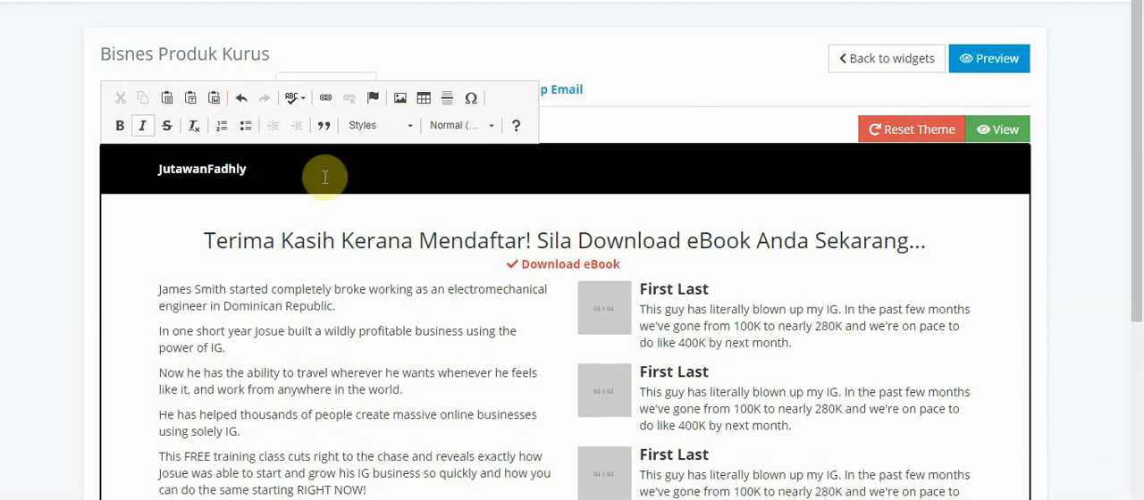
pyautogui.hotkey('ctrl', 'y')
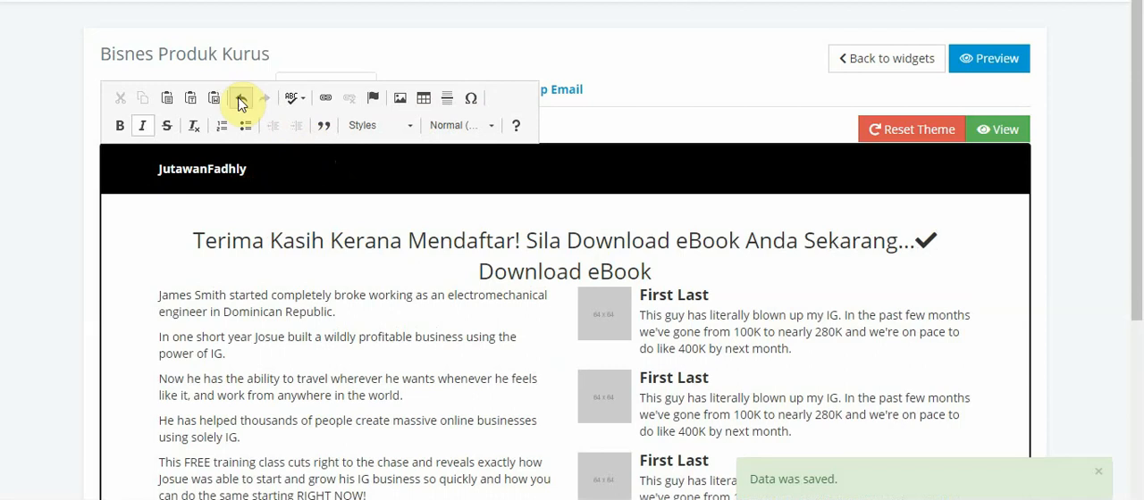
pyautogui.click(238, 106)
pyautogui.click(238, 106)
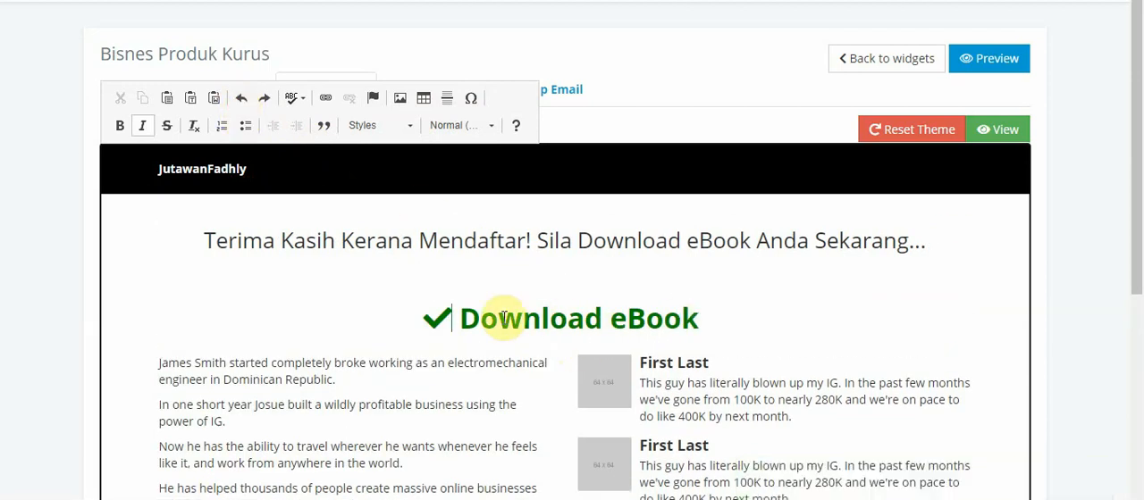
pyautogui.press('Up')
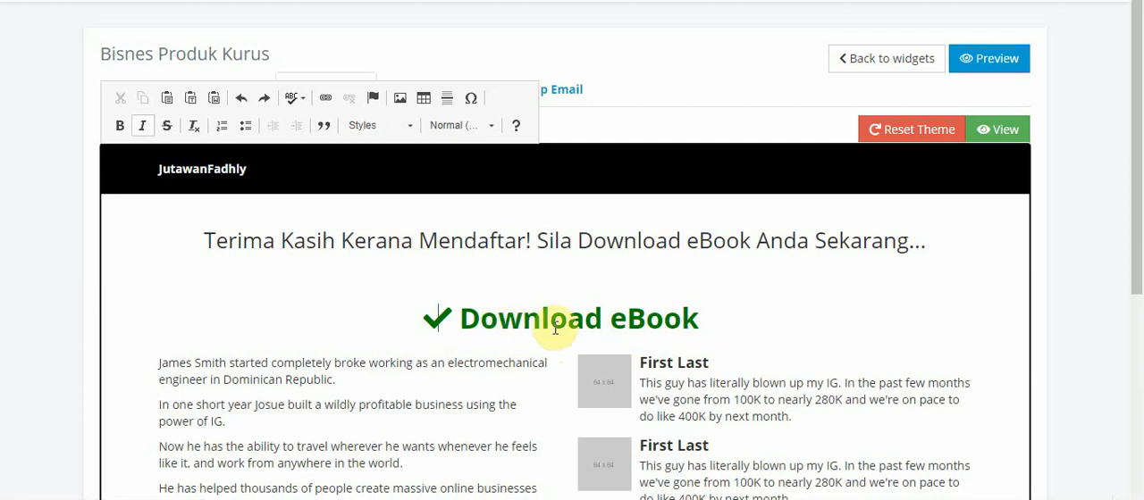
pyautogui.moveTo(699, 319); pyautogui.dragTo(452, 315)
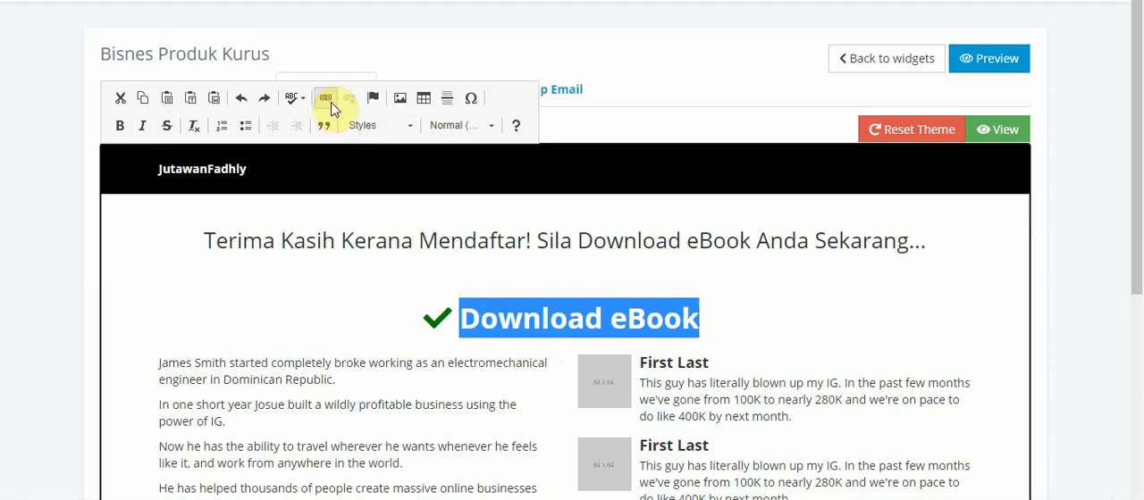
pyautogui.click(326, 98)
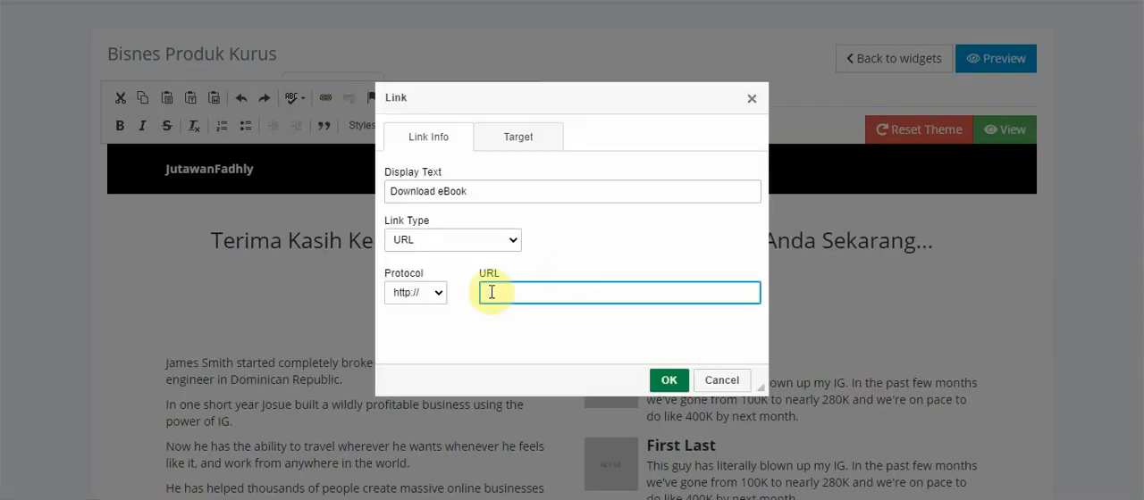
pyautogui.write('www')
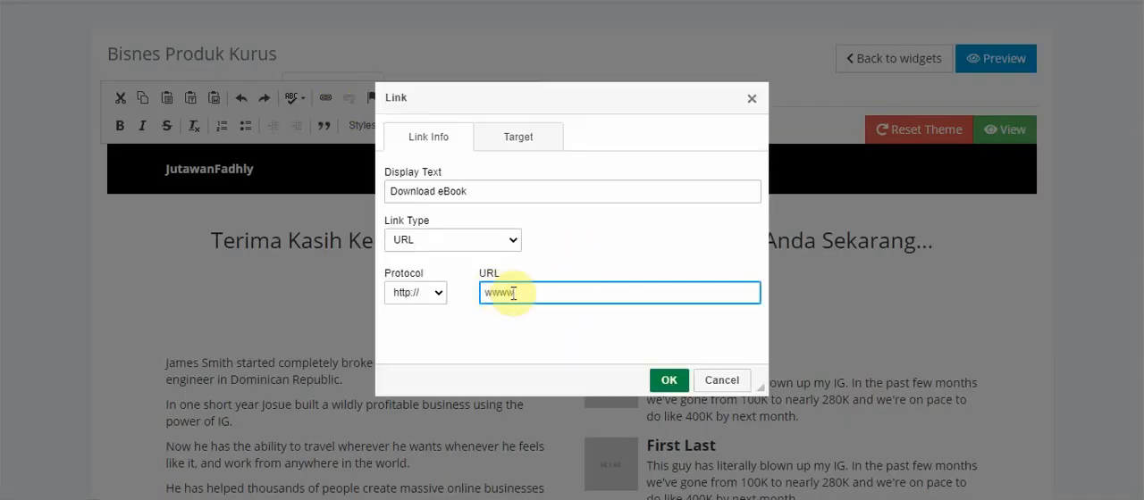
pyautogui.write('.google.com')
pyautogui.click(518, 141)
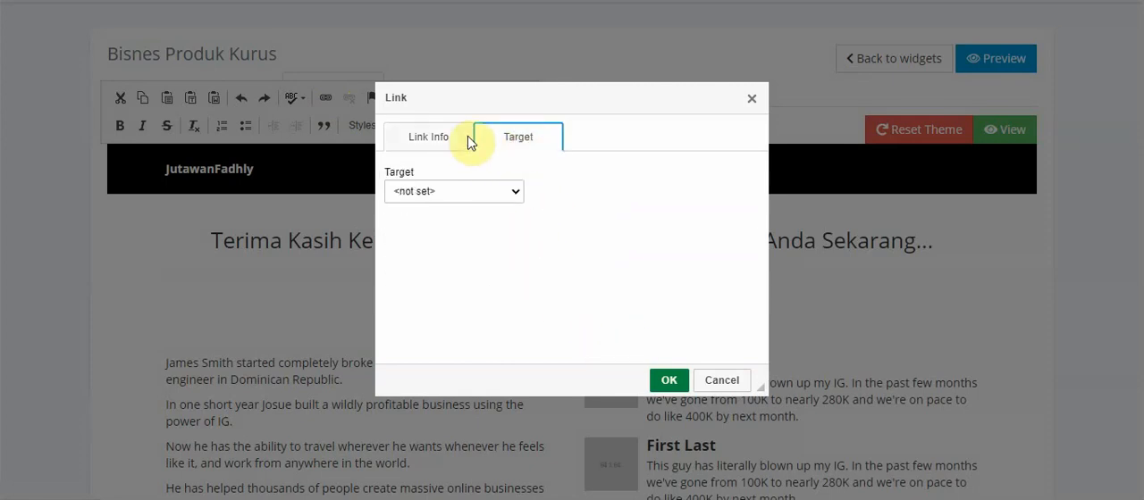
pyautogui.click(468, 136)
pyautogui.click(664, 382)
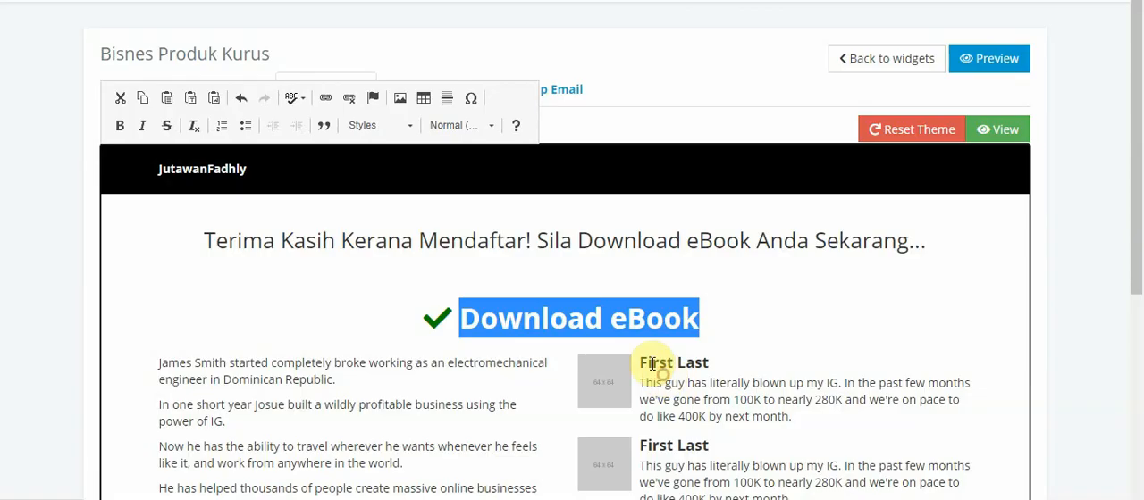
pyautogui.click(733, 323)
pyautogui.click(650, 315)
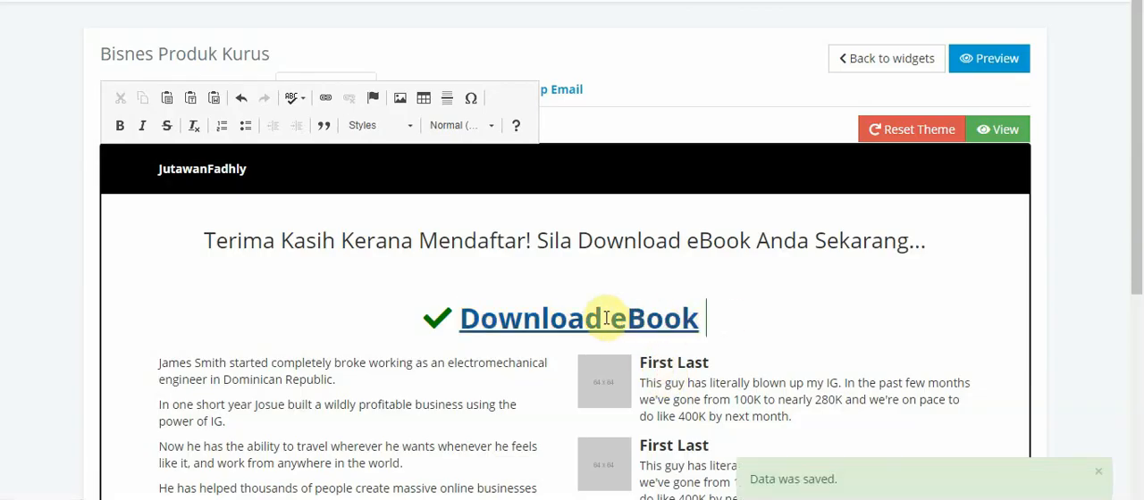
# Delete the template biography paragraphs beneath the download heading, from the end of the opening name through the closing "Register now" sentence
pyautogui.moveTo(1139, 192); pyautogui.dragTo(1131, 304)
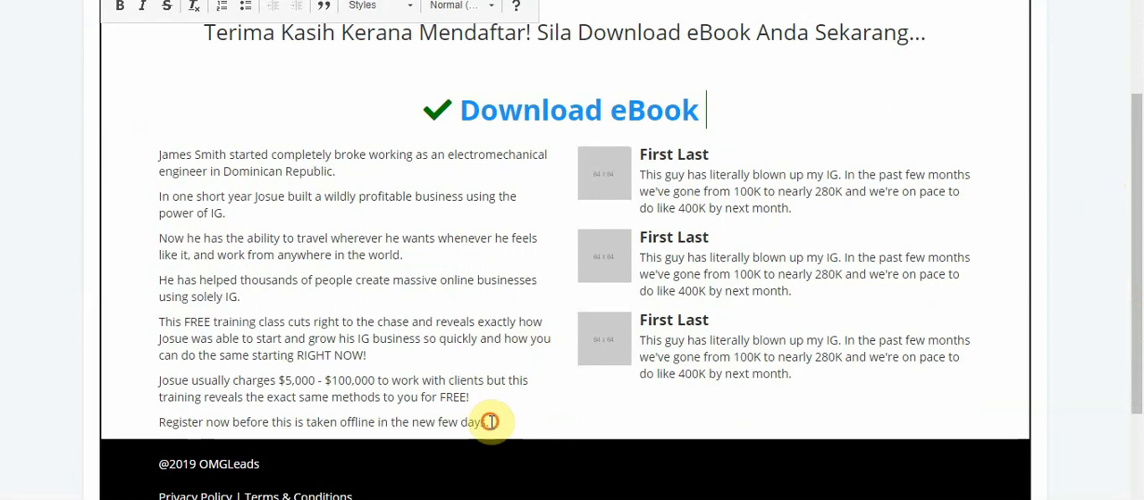
pyautogui.moveTo(488, 422); pyautogui.dragTo(149, 161)
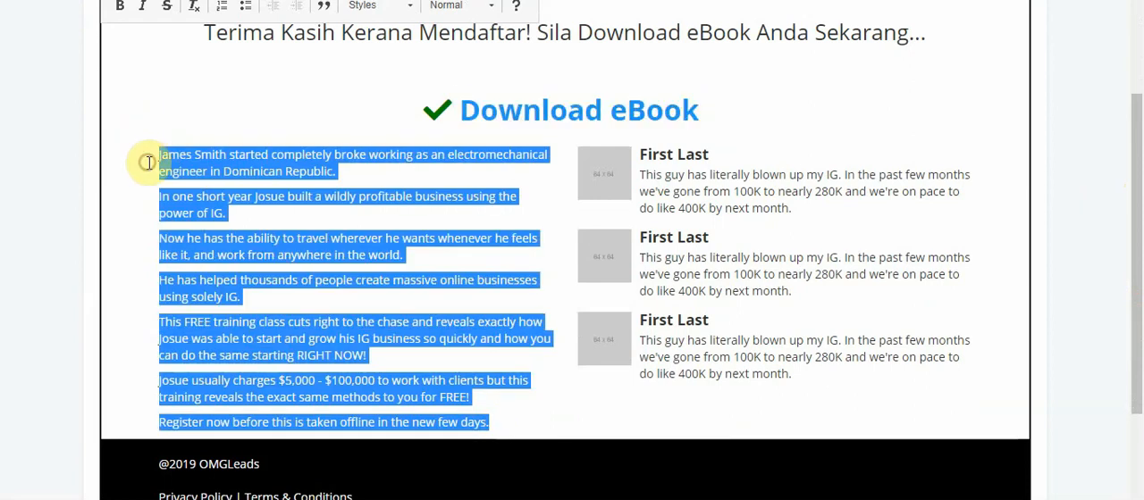
pyautogui.click(542, 291)
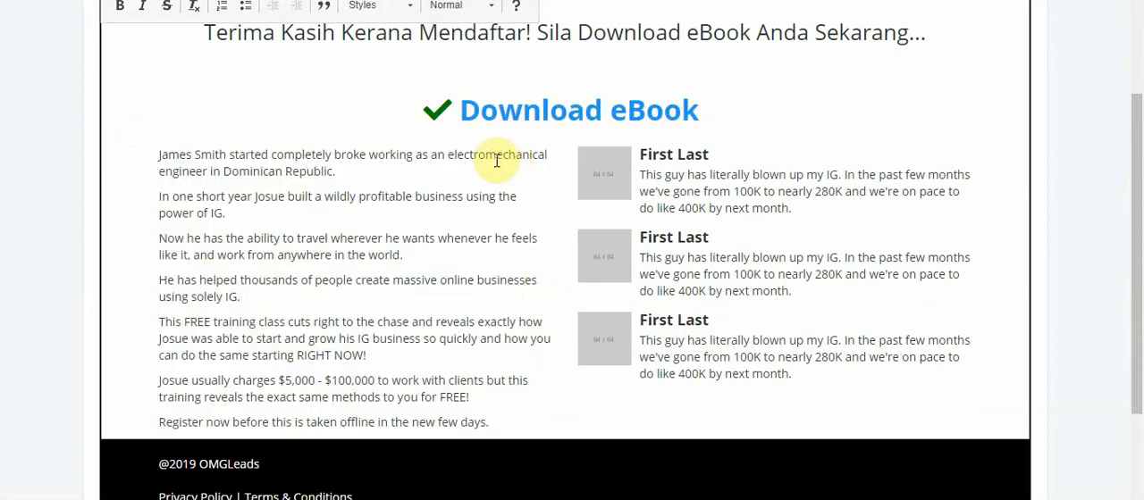
pyautogui.click(350, 175)
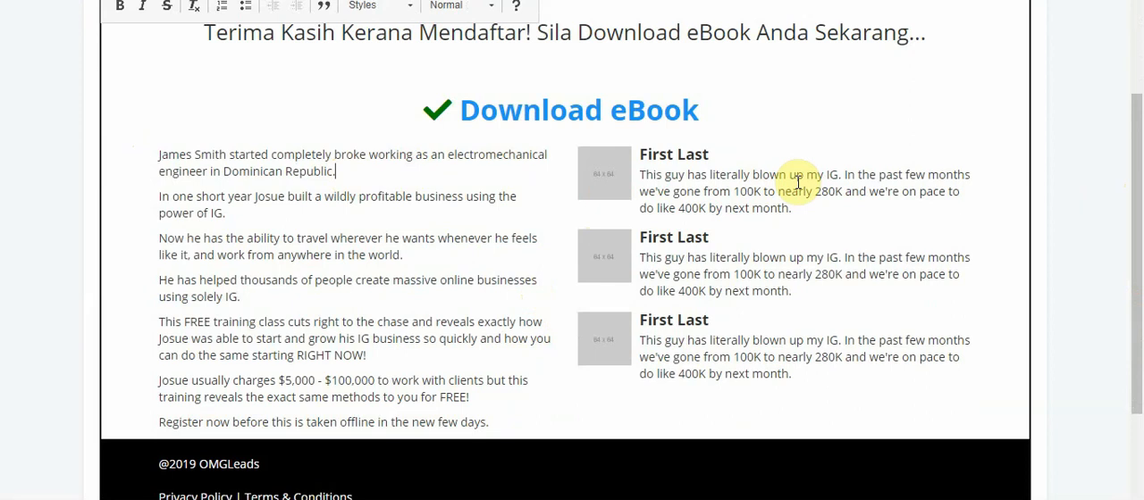
pyautogui.moveTo(526, 429); pyautogui.dragTo(220, 153)
pyautogui.press('Delete')
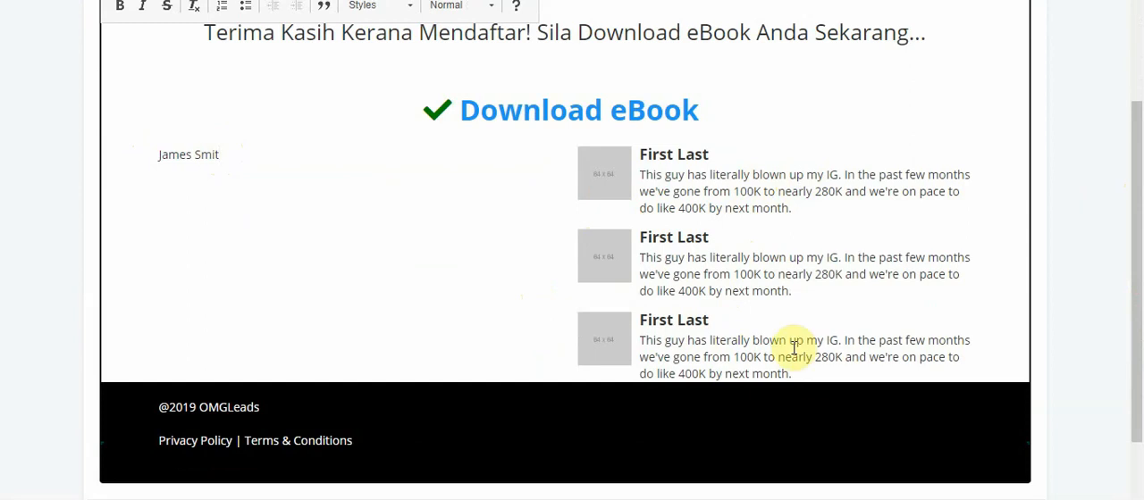
# Delete the three "First Last" testimonials with their placeholder images, and the leftover name from the biography text
pyautogui.moveTo(809, 378); pyautogui.dragTo(543, 193)
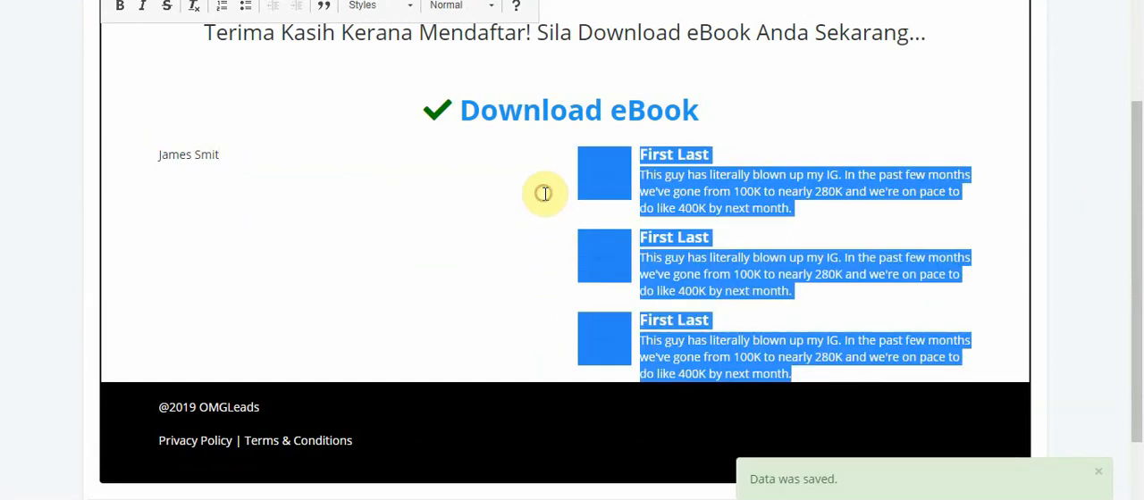
pyautogui.press('Delete')
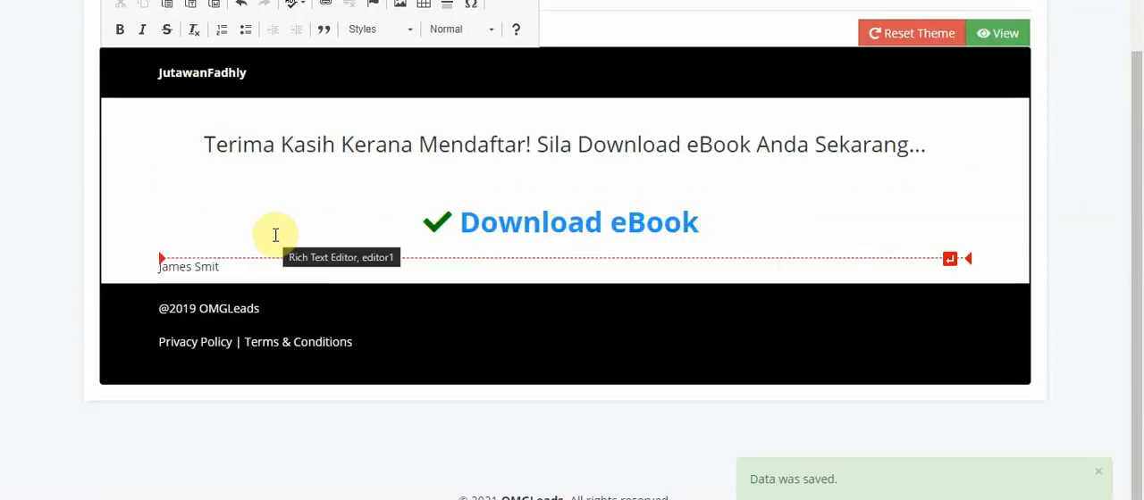
pyautogui.press('BackSpace')
pyautogui.press('BackSpace')
pyautogui.press('BackSpace')
pyautogui.press('BackSpace')
pyautogui.press('BackSpace')
pyautogui.press('BackSpace')
pyautogui.press('BackSpace')
pyautogui.press('BackSpace')
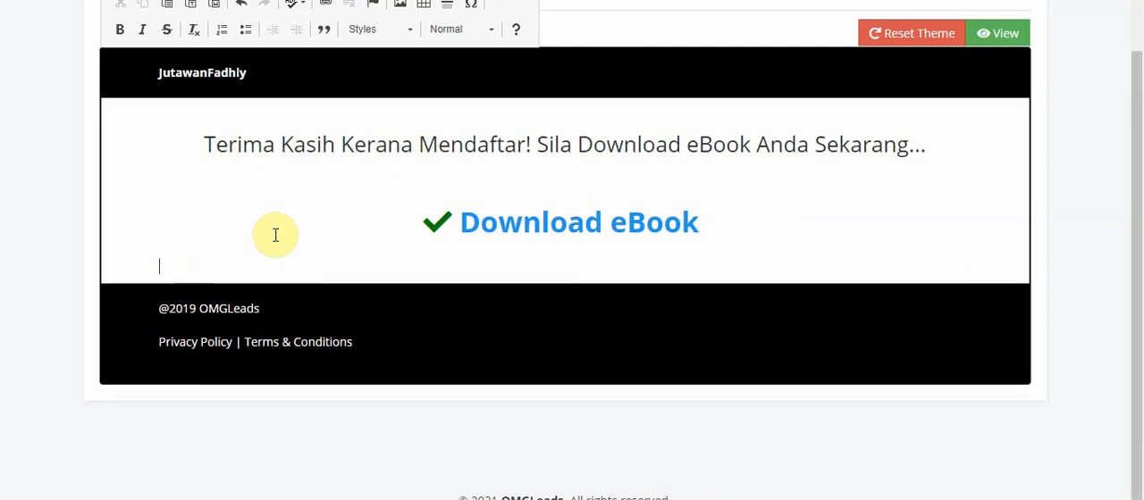
# Replace "OMGLeads" in the footer's copyright line with "NormahSdnBhd"
pyautogui.click(281, 304)
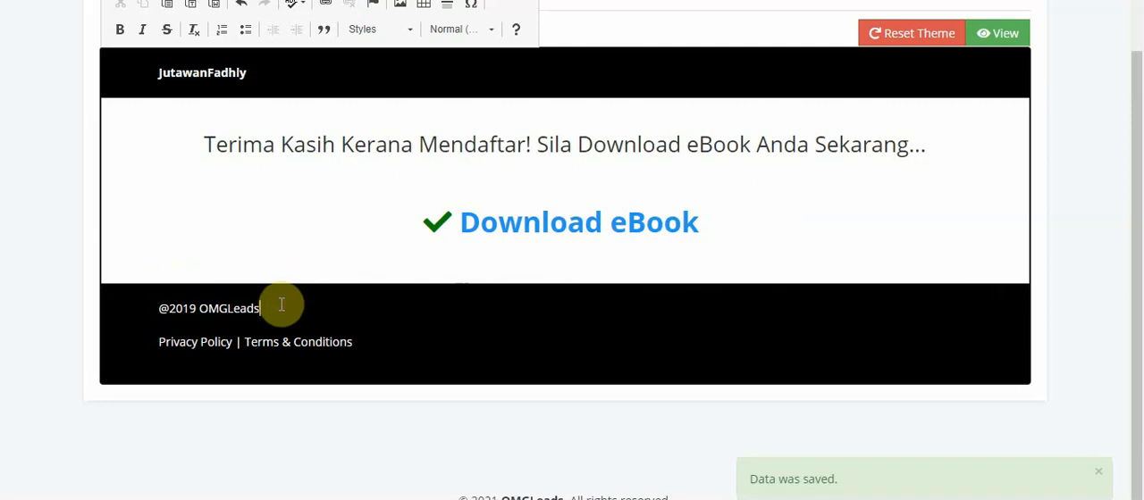
pyautogui.press('BackSpace')
pyautogui.press('BackSpace')
pyautogui.press('BackSpace')
pyautogui.press('BackSpace')
pyautogui.press('BackSpace')
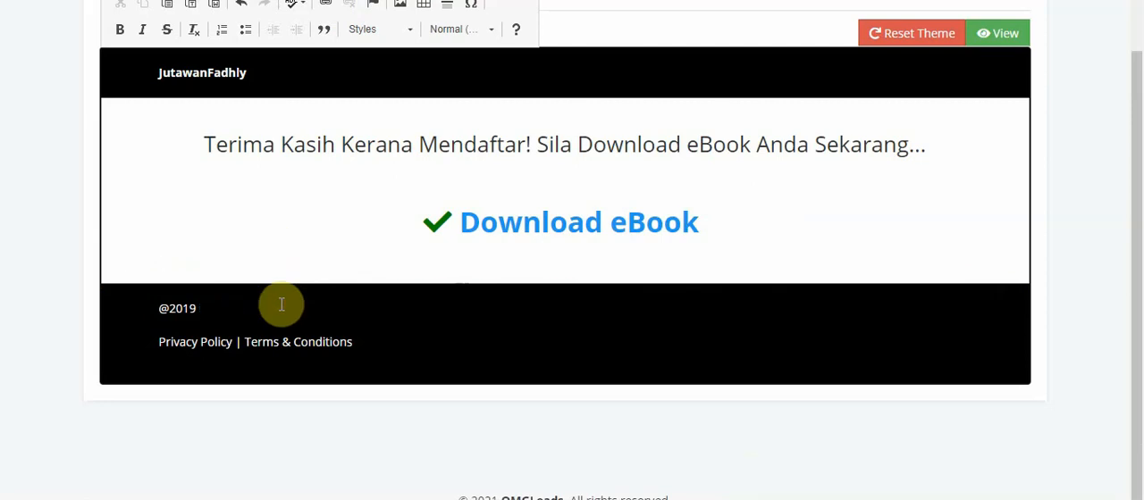
pyautogui.write('NormahSdnBhd')
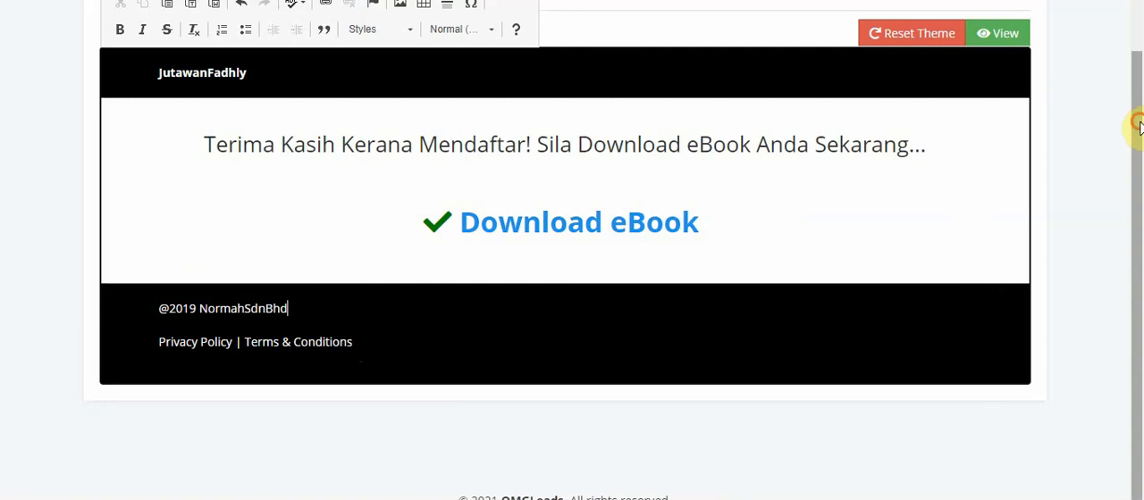
# Open the widget's Follow Up Email settings and add a second follow-up email
pyautogui.moveTo(1138, 119); pyautogui.dragTo(1140, 38)
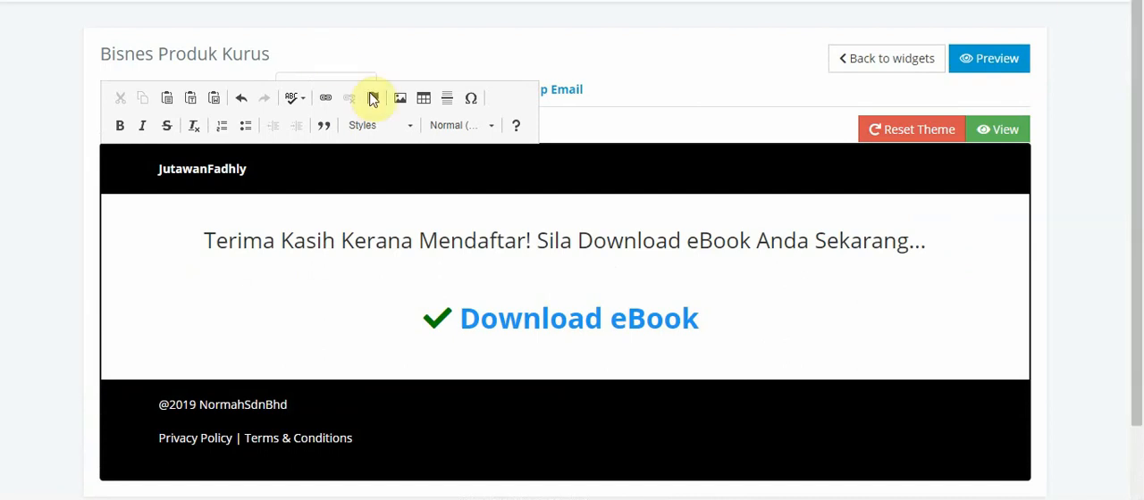
pyautogui.click(624, 78)
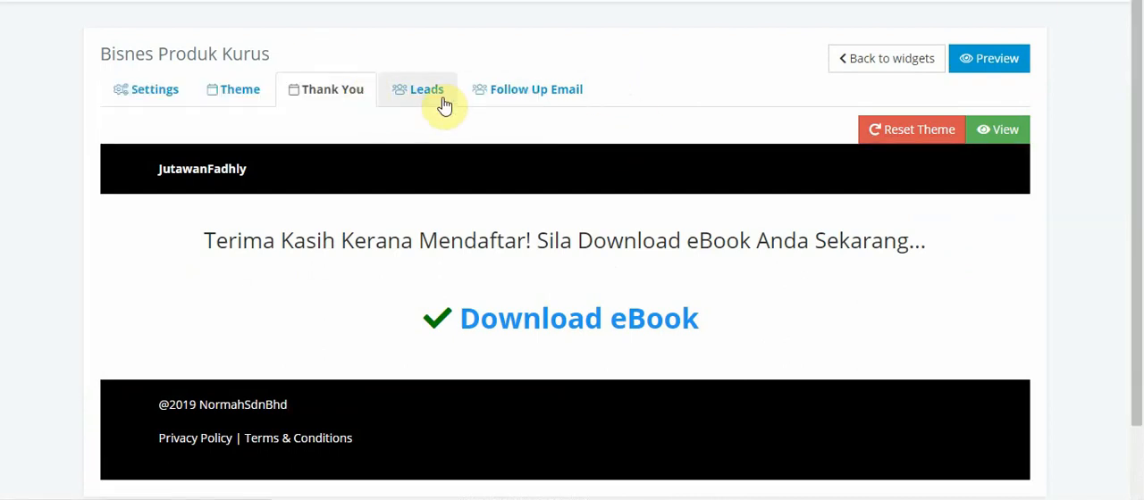
pyautogui.click(523, 104)
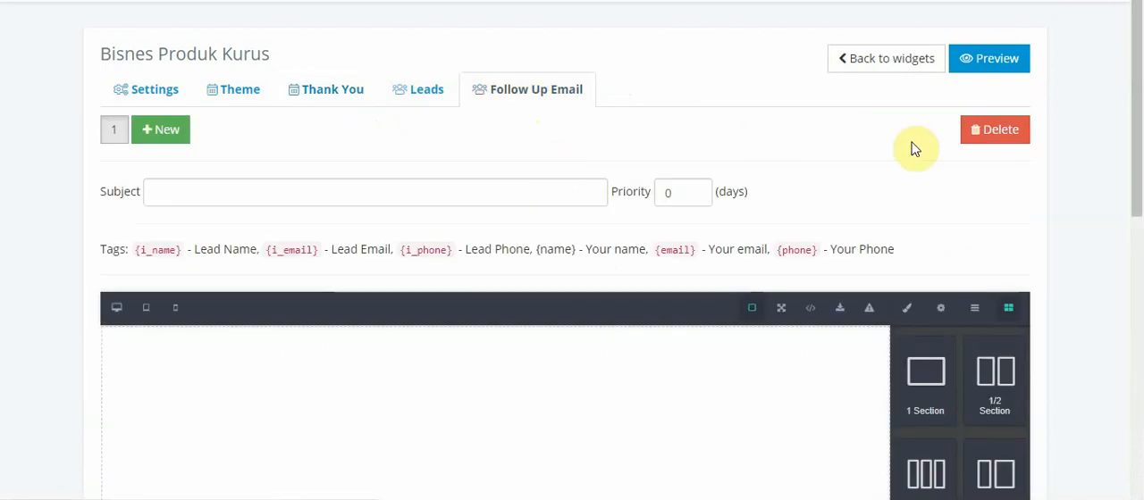
pyautogui.moveTo(1140, 94); pyautogui.dragTo(1134, 140)
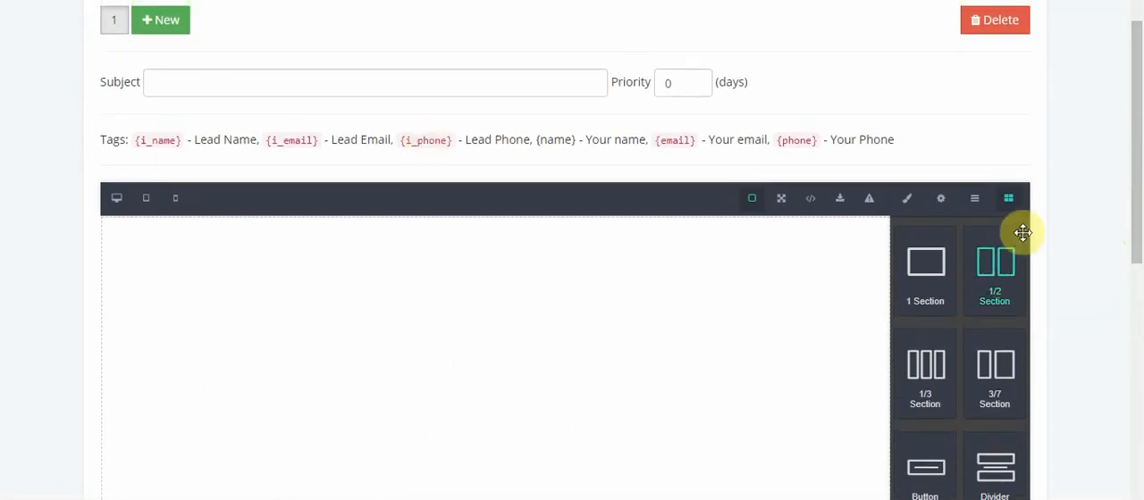
pyautogui.moveTo(1139, 224); pyautogui.dragTo(1136, 172)
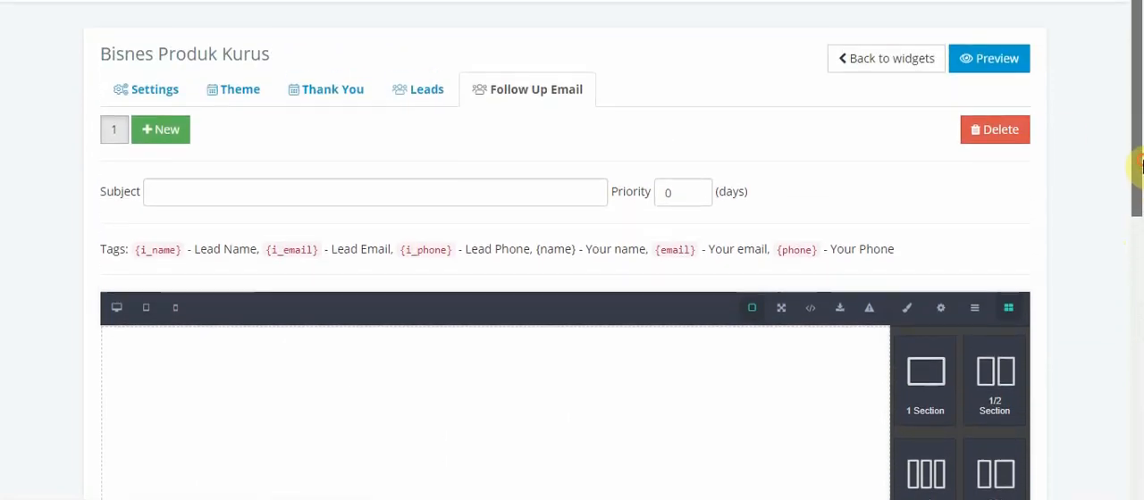
pyautogui.click(157, 129)
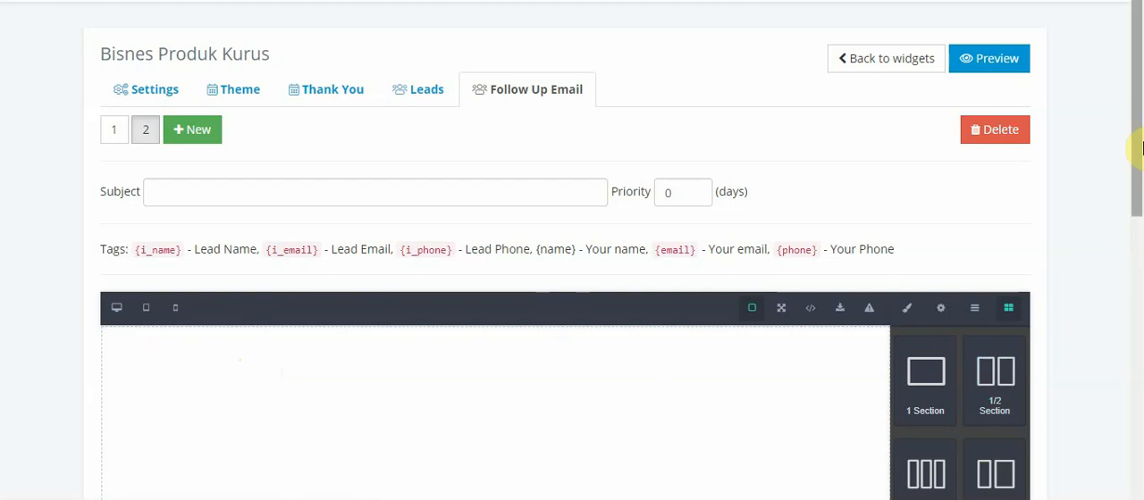
# Insert a Text block into the empty canvas of the second follow-up email
pyautogui.moveTo(1138, 133); pyautogui.dragTo(1135, 306)
pyautogui.moveTo(928, 368); pyautogui.dragTo(244, 108)
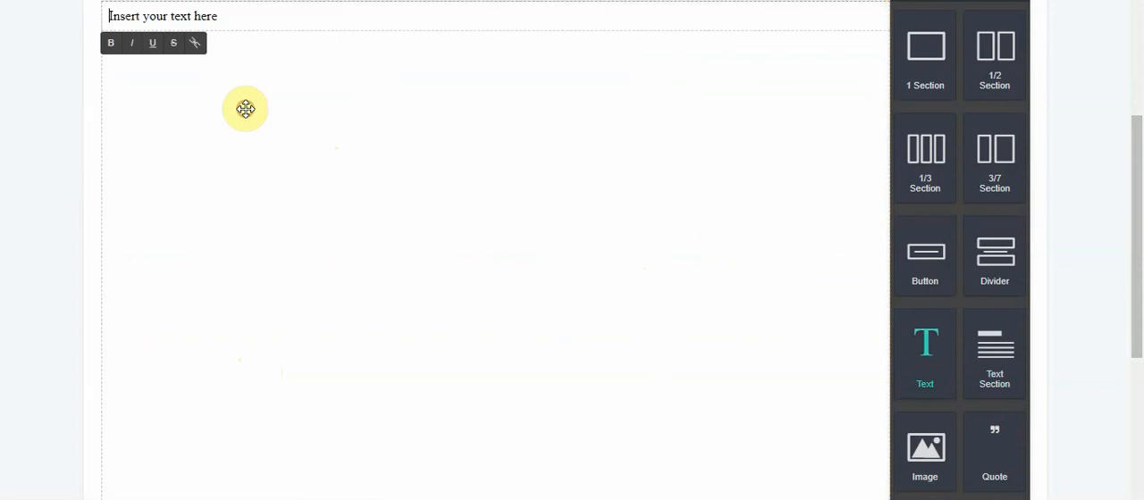
pyautogui.moveTo(1140, 261); pyautogui.dragTo(1081, 184)
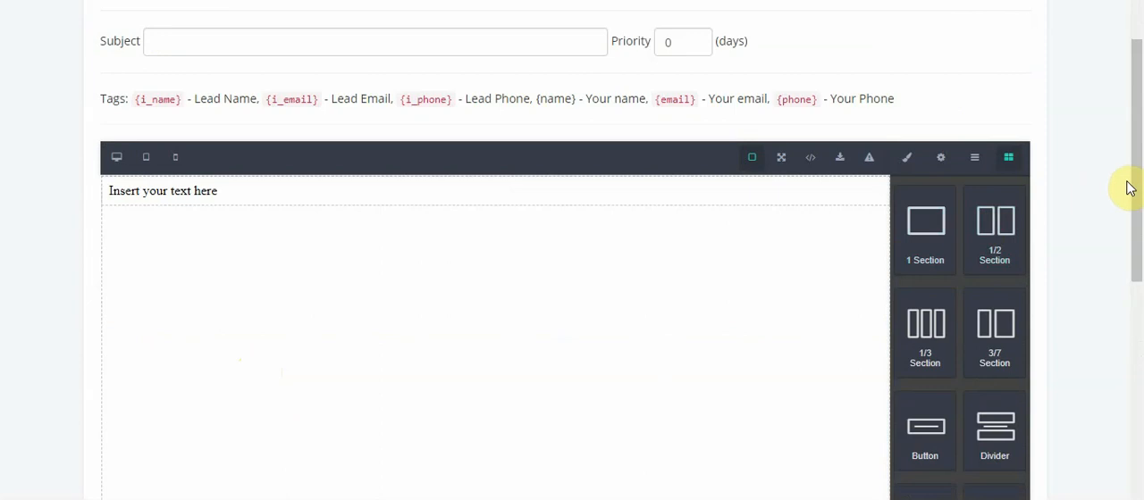
pyautogui.moveTo(1133, 188); pyautogui.dragTo(1131, 235)
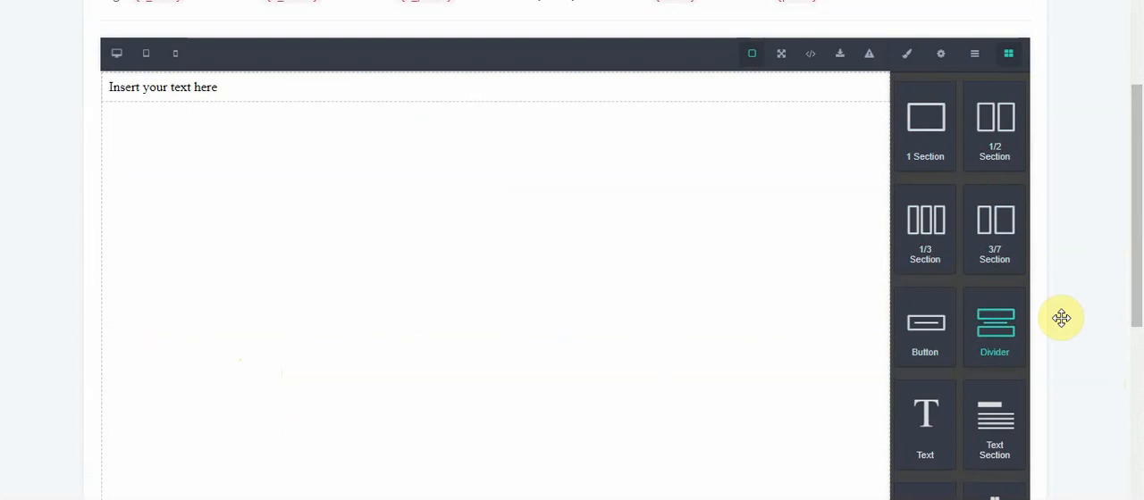
pyautogui.moveTo(1133, 286); pyautogui.dragTo(1138, 347)
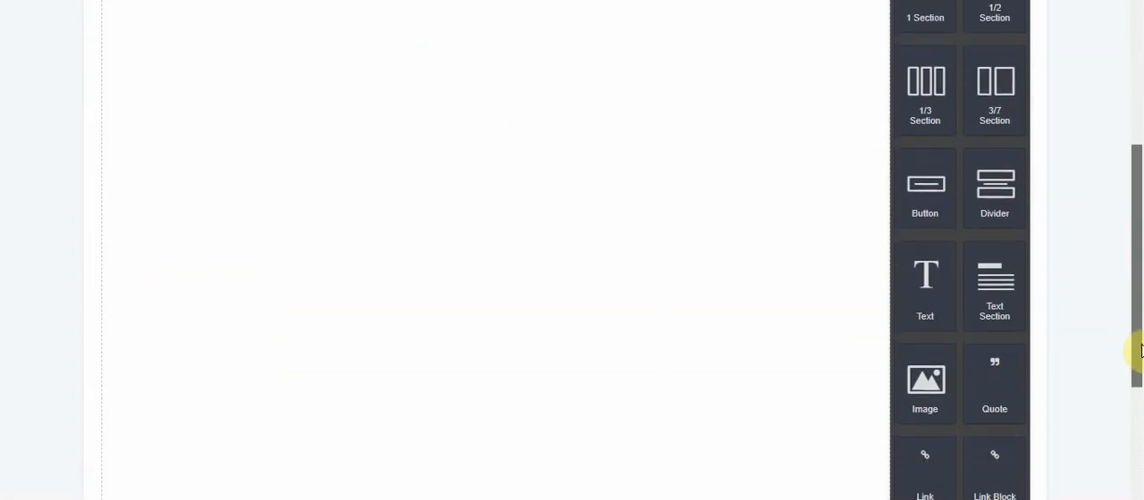
# Insert a Button block below the text block in the second follow-up email, and replace the placeholder text with "Hai"
pyautogui.moveTo(934, 202); pyautogui.dragTo(539, 191)
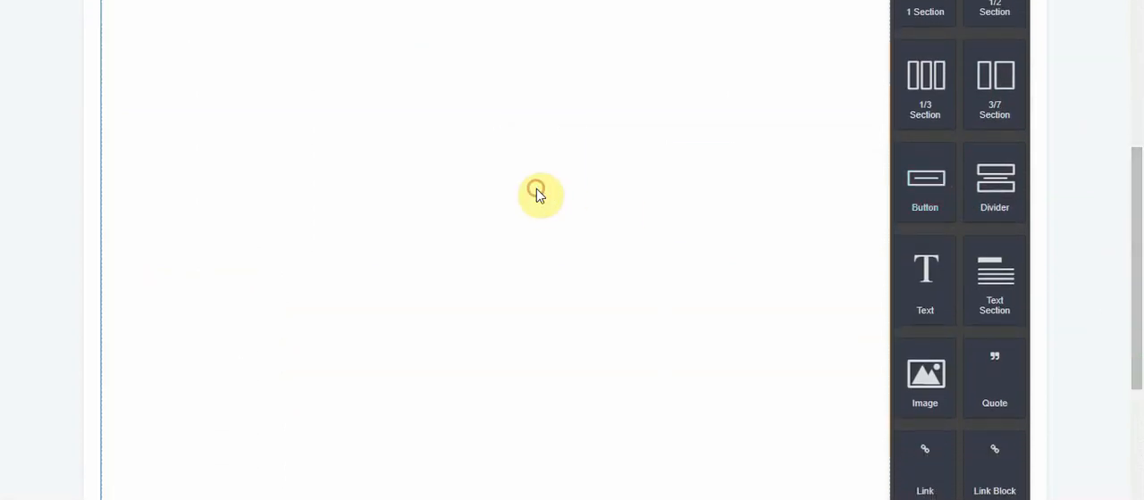
pyautogui.moveTo(1134, 235); pyautogui.dragTo(1139, 69)
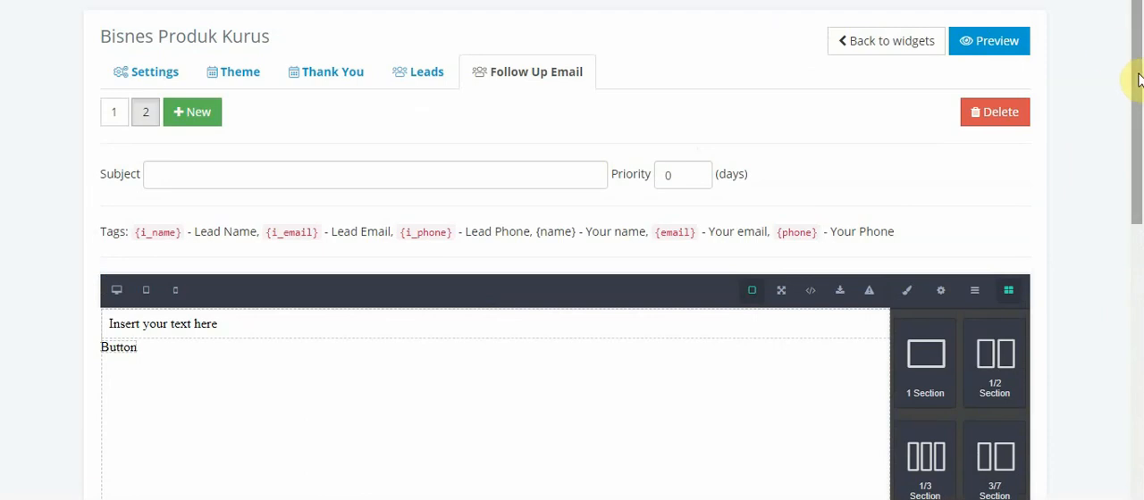
pyautogui.moveTo(1137, 71); pyautogui.dragTo(1138, 136)
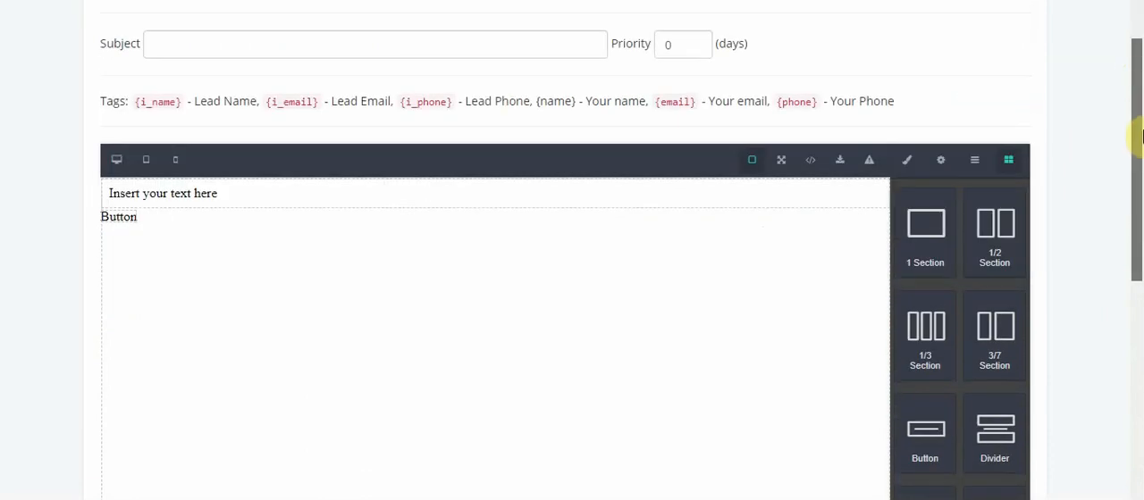
pyautogui.click(208, 193)
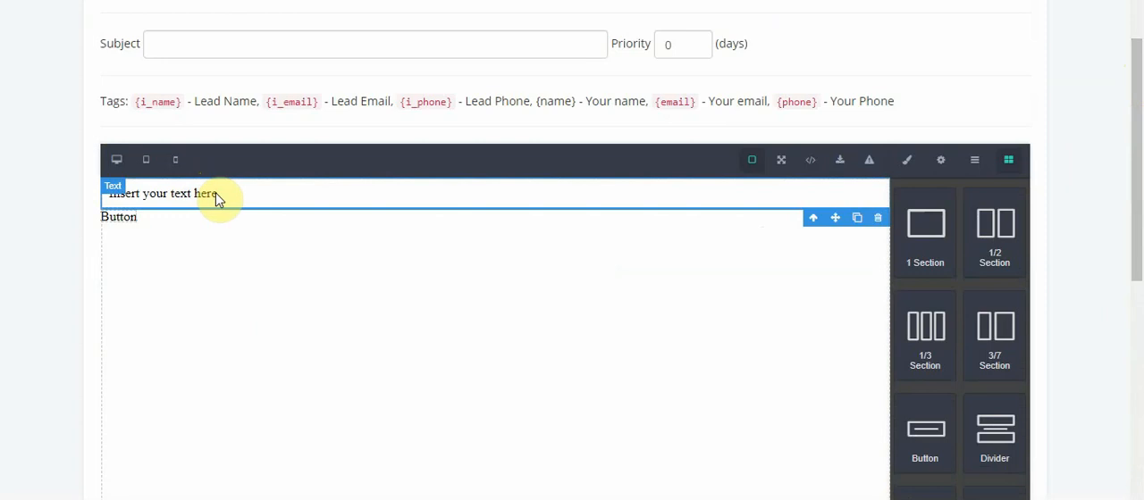
pyautogui.tripleClick(217, 193)
pyautogui.write('Hi')
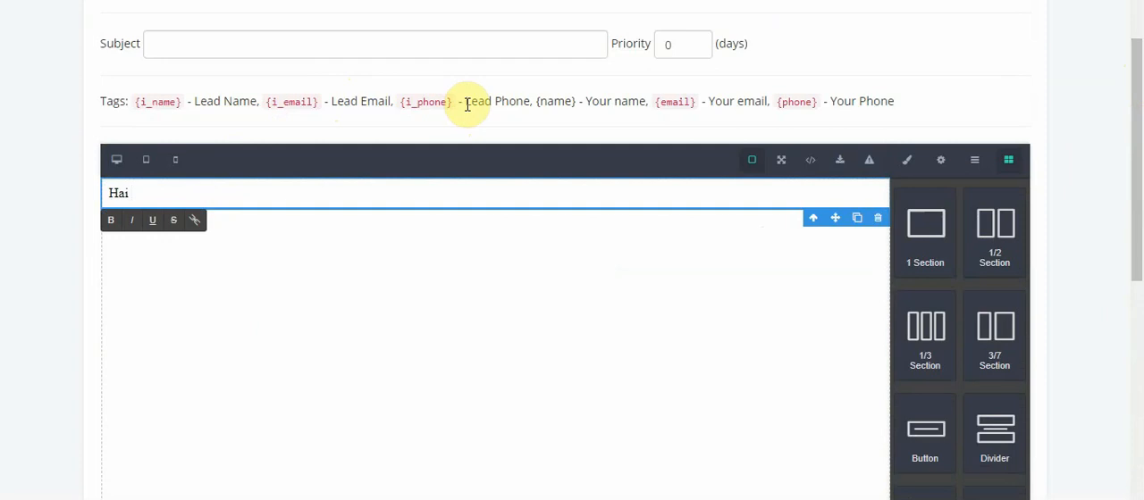
# Copy the {name} tag from the tag list and append it with a comma to the "Hai" greeting
pyautogui.click(467, 106)
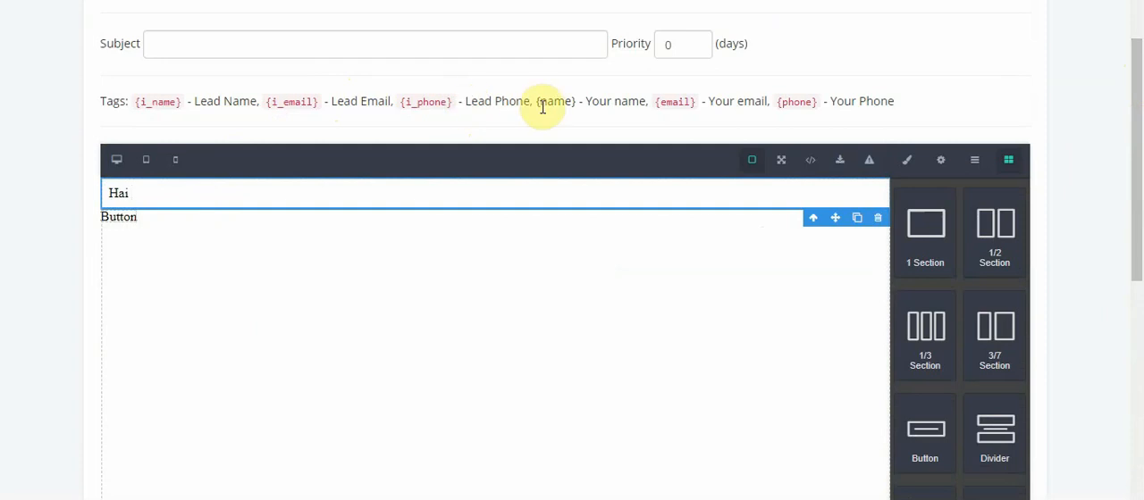
pyautogui.moveTo(537, 106); pyautogui.dragTo(580, 104)
pyautogui.hotkey('ctrl', 'c')
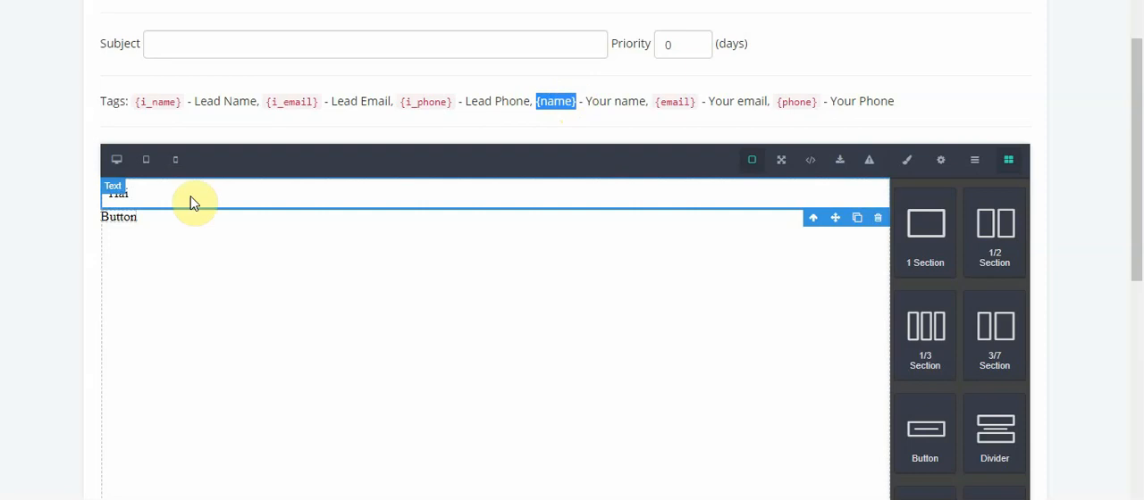
pyautogui.doubleClick(146, 193)
pyautogui.doubleClick(145, 192)
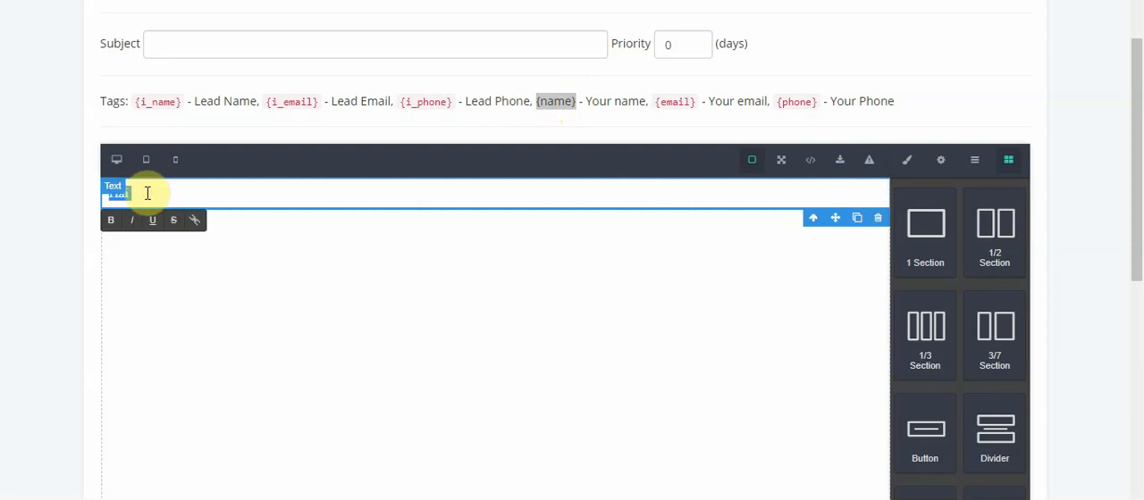
pyautogui.click(147, 193)
pyautogui.hotkey('ctrl', 'v')
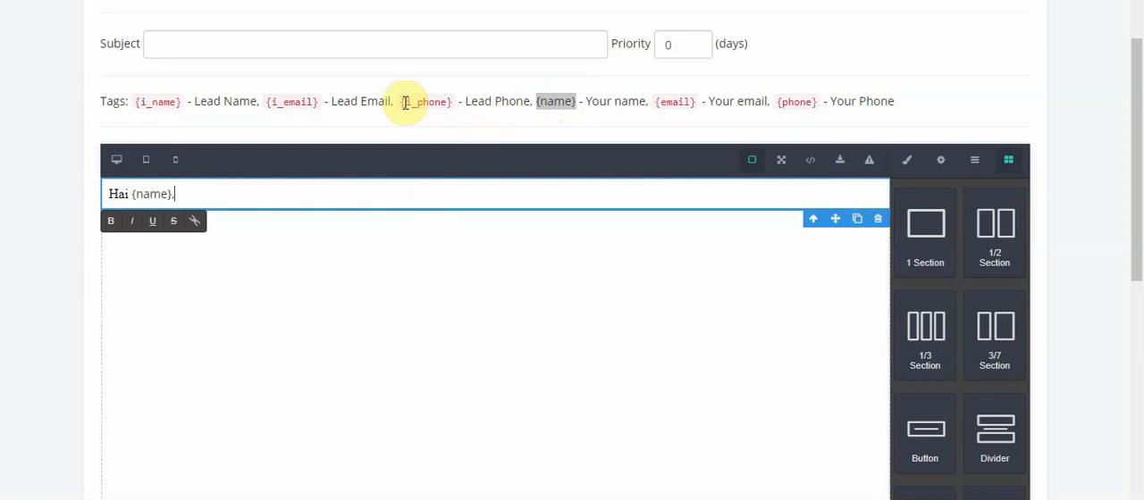
# Try the {i_email} tag in place of {name} in the greeting, and cut the greeting back to "Hai,"
pyautogui.click(265, 103)
pyautogui.moveTo(265, 105); pyautogui.dragTo(319, 107)
pyautogui.hotkey('ctrl', 'c')
pyautogui.click(192, 194)
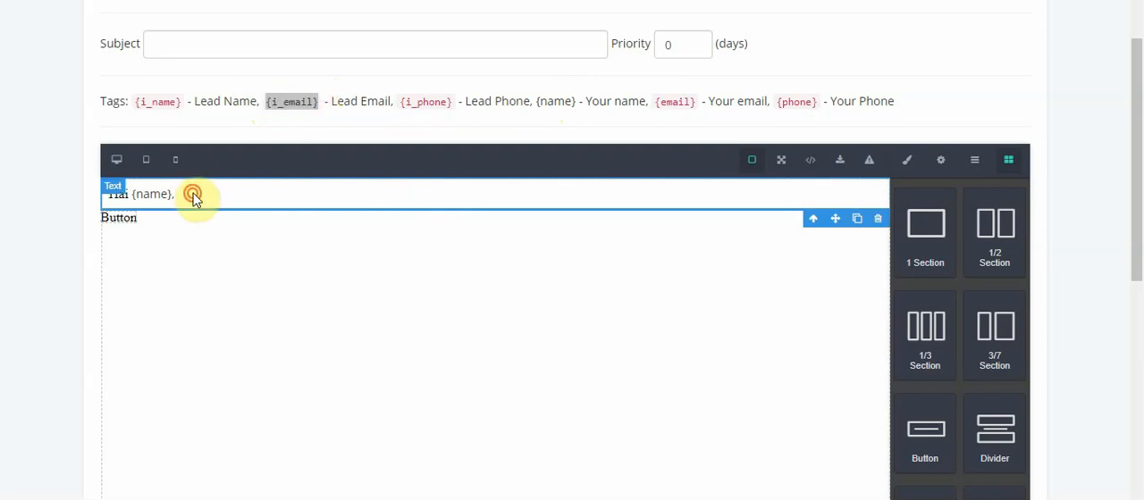
pyautogui.tripleClick(194, 194)
pyautogui.click(194, 194)
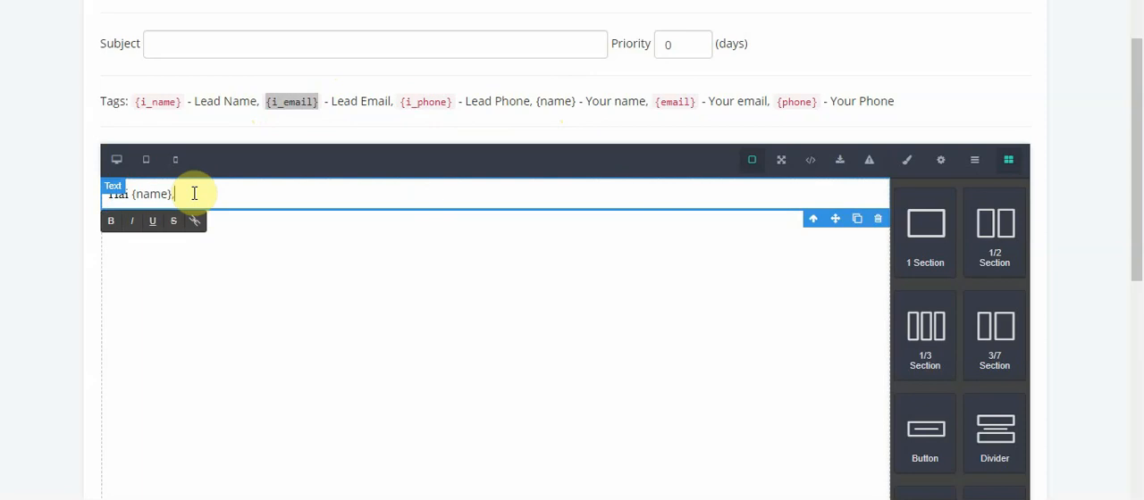
pyautogui.press('BackSpace')
pyautogui.press('BackSpace')
pyautogui.press('BackSpace')
pyautogui.press('BackSpace')
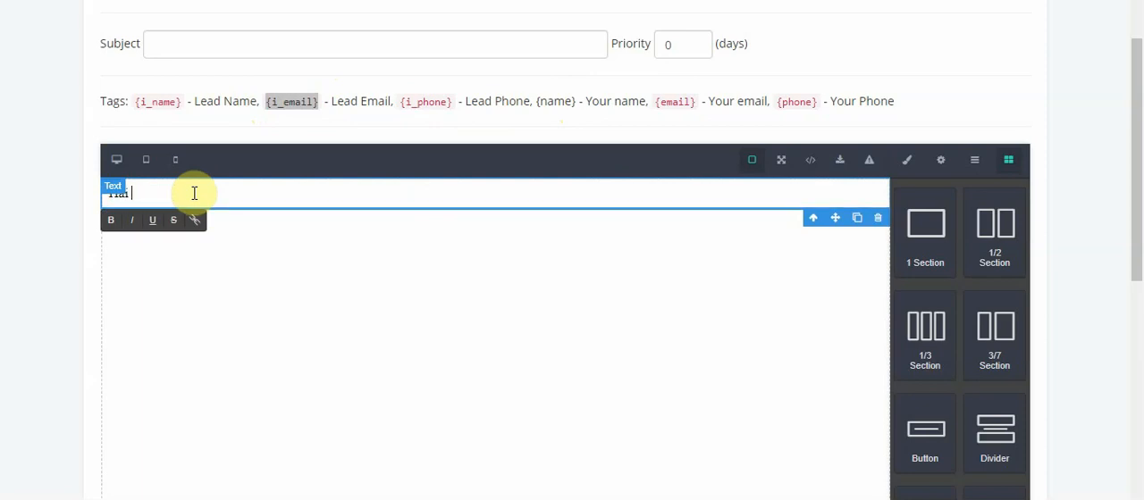
pyautogui.hotkey('ctrl', 'v')
pyautogui.press('BackSpace')
pyautogui.press('BackSpace')
pyautogui.press('BackSpace')
pyautogui.press('BackSpace')
pyautogui.press('BackSpace')
pyautogui.press('BackSpace')
pyautogui.press('BackSpace')
pyautogui.press('BackSpace')
# Add the line "Terima kasih kerana mendaftar. / melanggan..." below the greeting, separated by a blank line
pyautogui.press('Return')
pyautogui.press('Return')
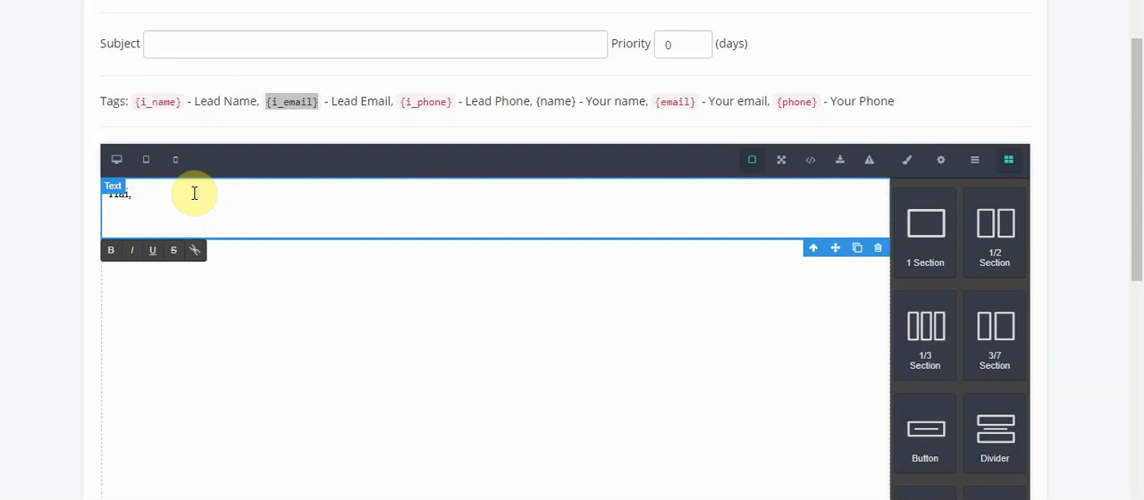
pyautogui.write('apa ')
pyautogui.write('Ter')
pyautogui.write('ima kasih kera')
pyautogui.write('na me')
pyautogui.write('n')
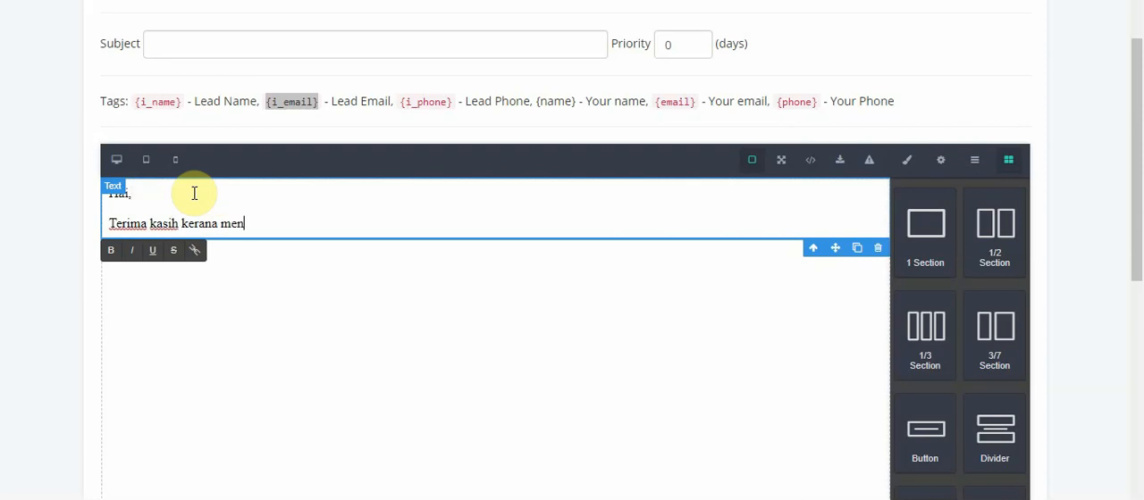
pyautogui.write('daftar. / melang')
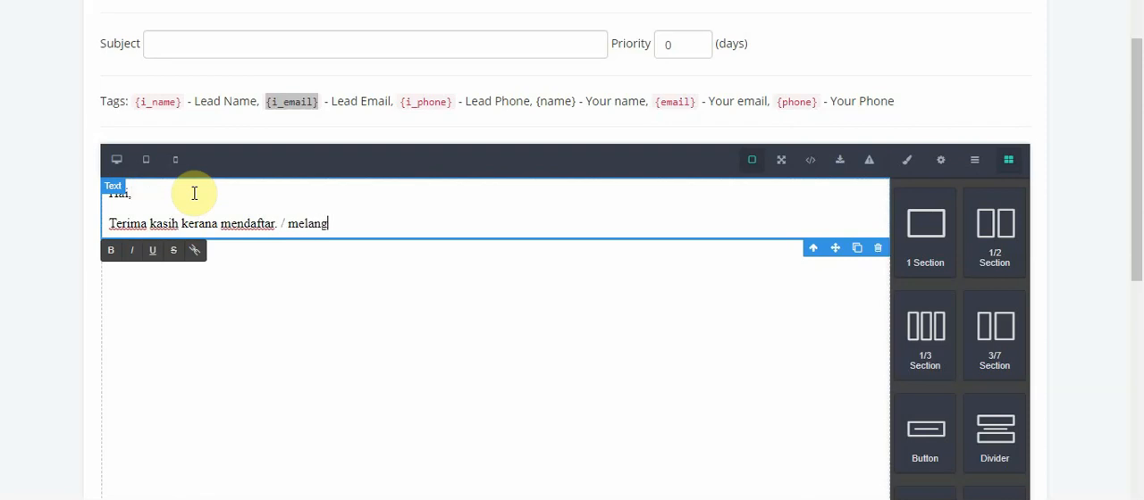
pyautogui.write('gan...')
# Add the line "Sila subscribe, follow, comment etc..." as the next paragraph of the email body
pyautogui.press('Return')
pyautogui.write('Sila')
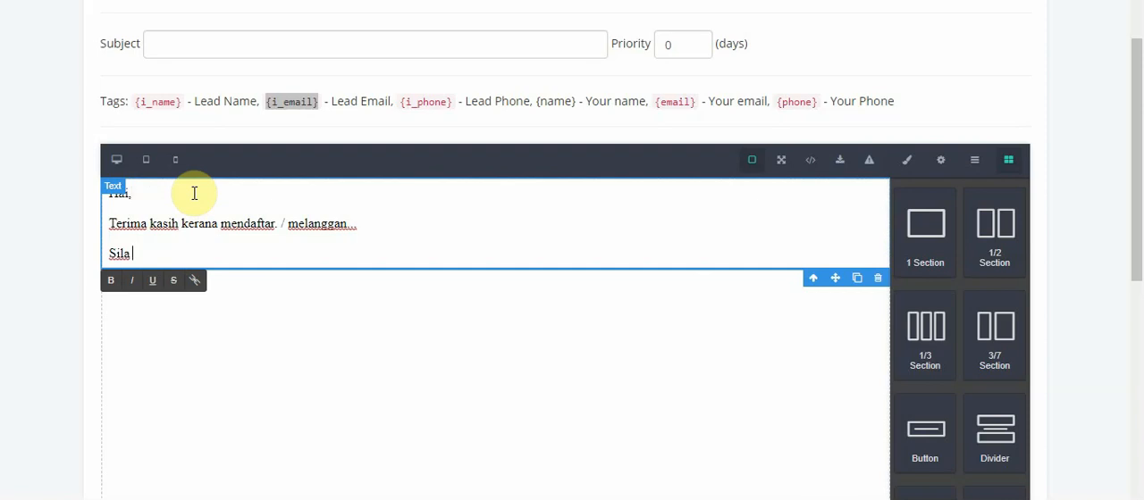
pyautogui.write('ribe')
pyautogui.press('Left')
pyautogui.press('Left')
pyautogui.press('Left')
pyautogui.press('Left')
pyautogui.press('Left')
pyautogui.write('s')
pyautogui.press('End')
pyautogui.write(', follow')
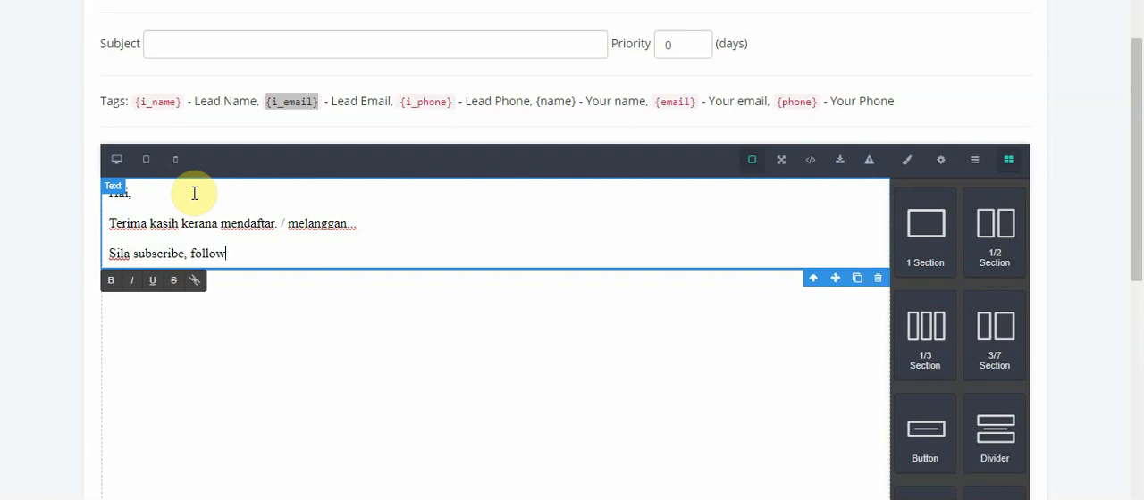
pyautogui.write(', comment etc...')
# Leave blank lines after the body text and add the closing "Thanks,"
pyautogui.press('Return')
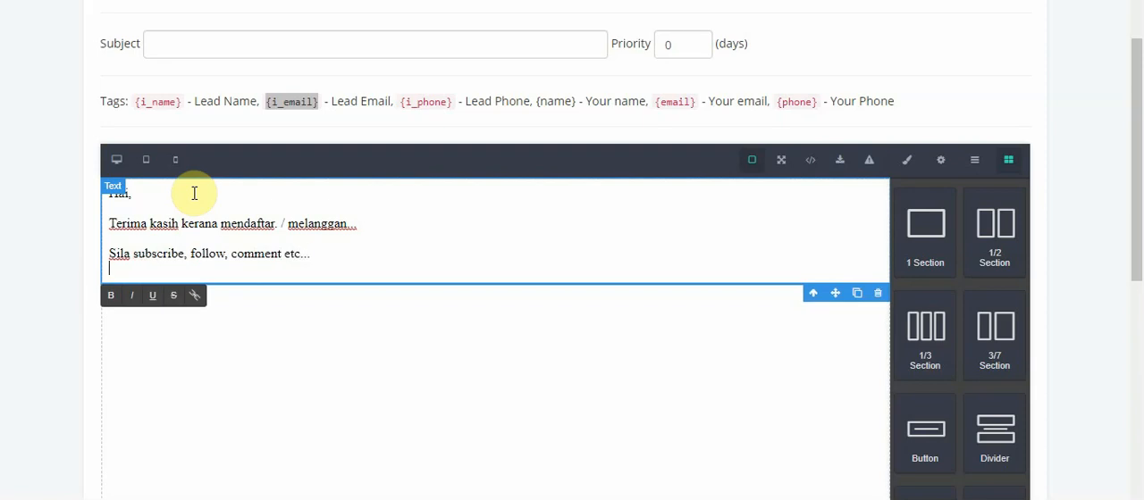
pyautogui.press('Return')
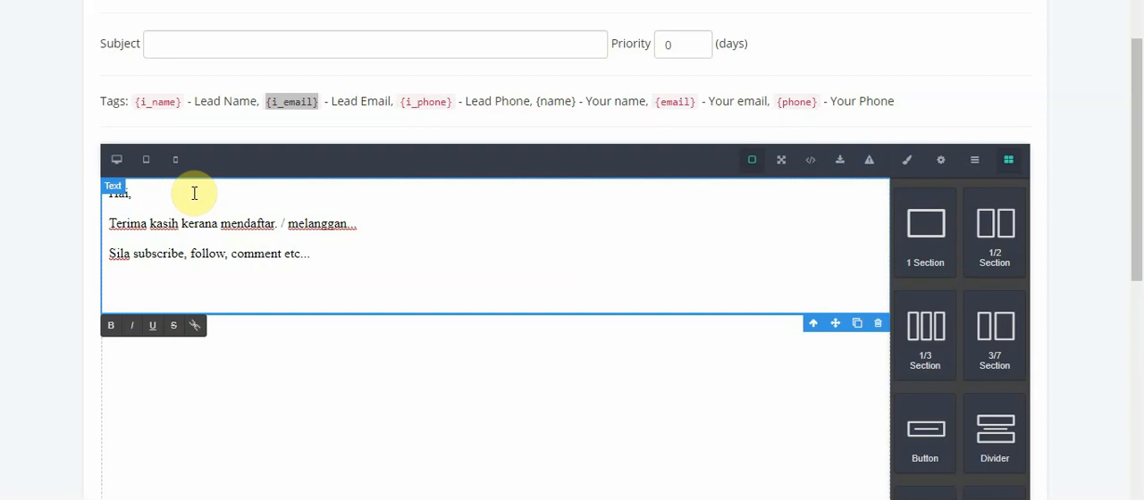
pyautogui.write('Thanks,')
pyautogui.press('Return')
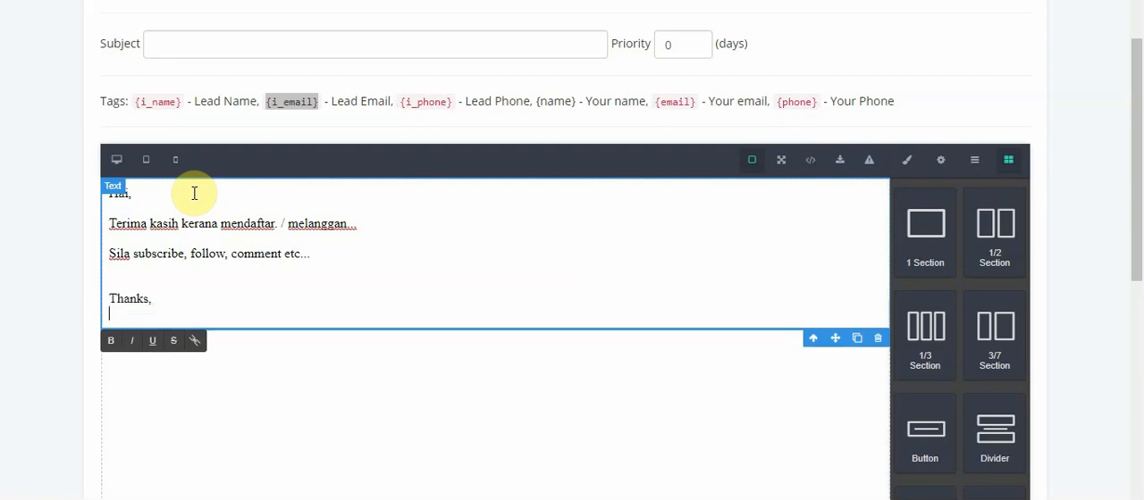
# Sign the email under the closing with the sender's first name followed by ".."
pyautogui.write('Hairu')
pyautogui.press('BackSpace')
pyautogui.press('BackSpace')
pyautogui.press('BackSpace')
pyautogui.press('BackSpace')
pyautogui.press('BackSpace')
pyautogui.write('Admin')
pyautogui.press('BackSpace')
pyautogui.press('BackSpace')
pyautogui.press('BackSpace')
pyautogui.press('BackSpace')
pyautogui.press('BackSpace')
pyautogui.write('Sham')
pyautogui.press('BackSpace')
pyautogui.press('BackSpace')
pyautogui.press('BackSpace')
pyautogui.press('BackSpace')
pyautogui.write('Fadhly')
pyautogui.press('BackSpace')
pyautogui.press('BackSpace')
pyautogui.press('BackSpace')
pyautogui.press('BackSpace')
pyautogui.press('BackSpace')
pyautogui.press('BackSpace')
pyautogui.write('Afifi')
pyautogui.press('BackSpace')
pyautogui.press('BackSpace')
pyautogui.press('BackSpace')
pyautogui.press('BackSpace')
pyautogui.press('BackSpace')
pyautogui.write('Sisi')
pyautogui.press('BackSpace')
pyautogui.press('BackSpace')
pyautogui.write('ti')
pyautogui.press('BackSpace')
pyautogui.press('BackSpace')
pyautogui.press('BackSpace')
pyautogui.press('BackSpace')
pyautogui.write('Normah..')
pyautogui.press('Return')
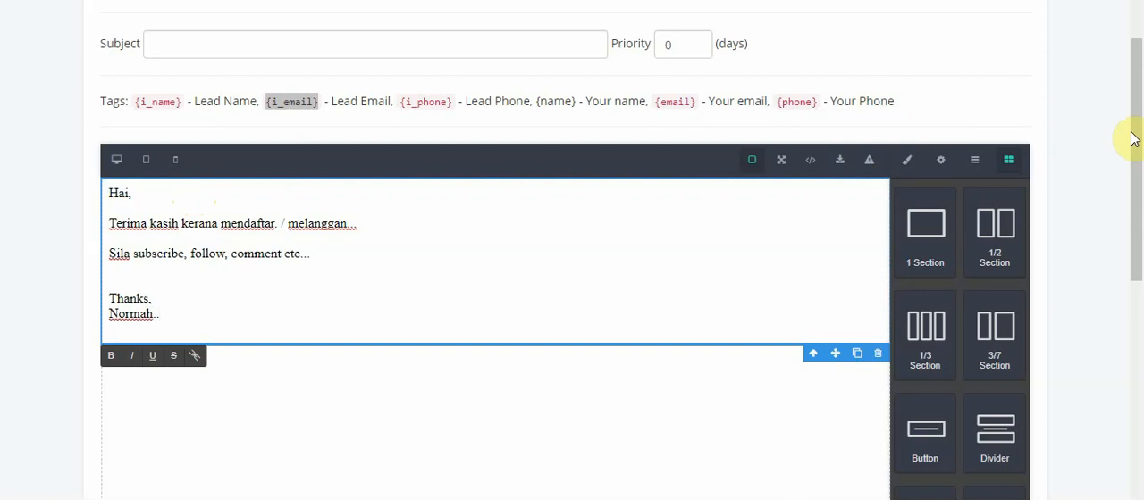
# Open the widget's general Settings and save the event
pyautogui.moveTo(1139, 133)
pyautogui.mouseDown()
pyautogui.moveTo(1137, 295)
pyautogui.moveTo(1116, 388)
pyautogui.moveTo(1139, 136)
pyautogui.mouseUp()
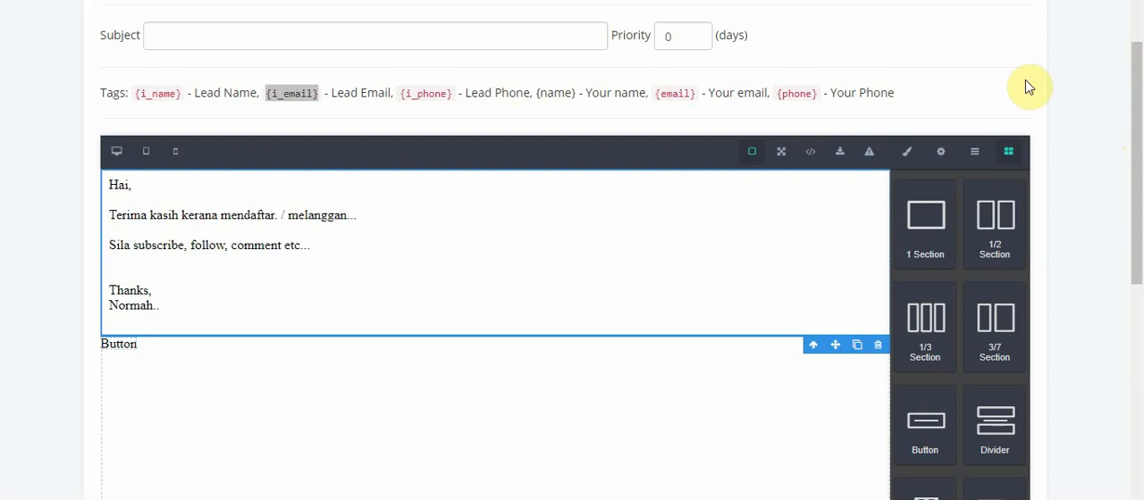
pyautogui.moveTo(1136, 77); pyautogui.dragTo(1123, 10)
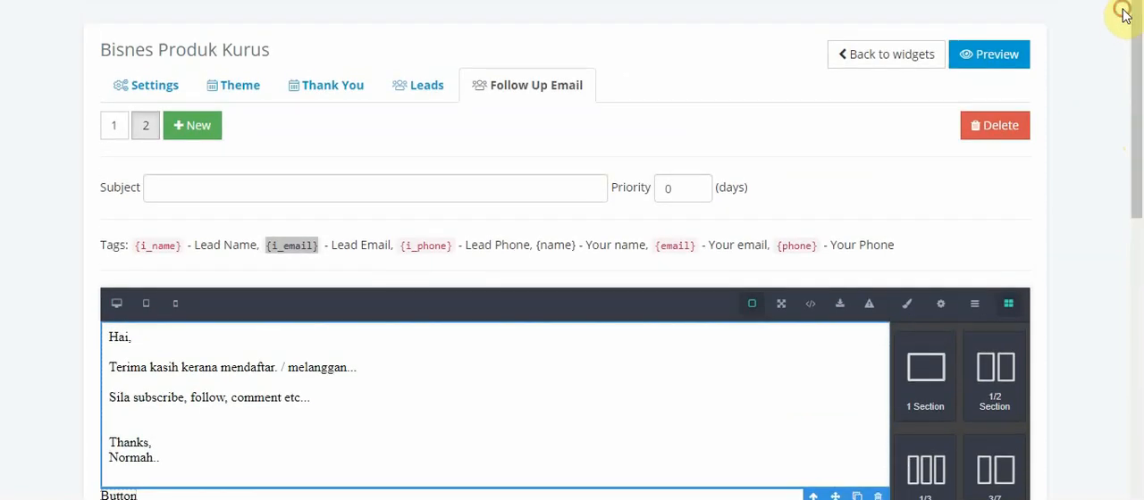
pyautogui.click(157, 82)
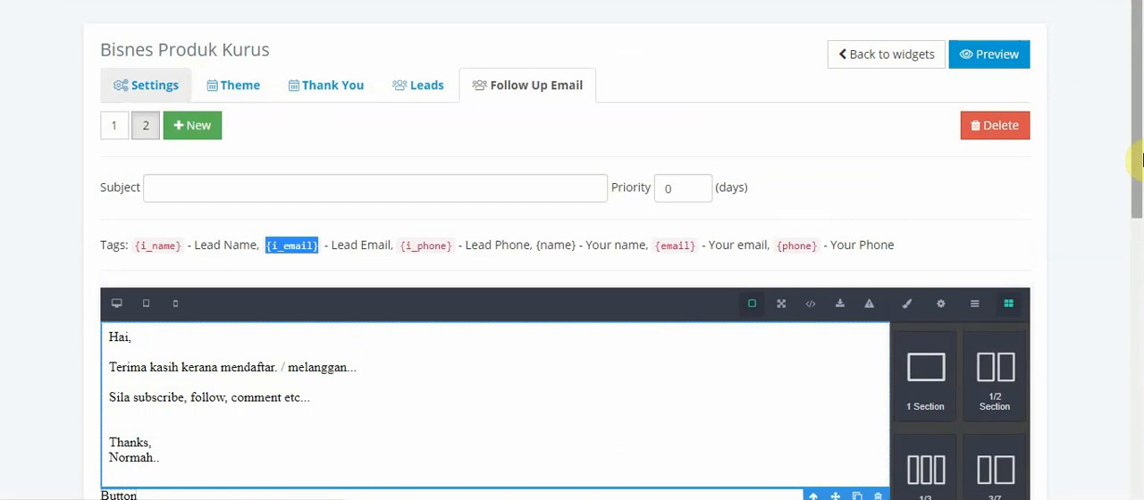
pyautogui.moveTo(1134, 102); pyautogui.dragTo(1138, 322)
pyautogui.click(983, 372)
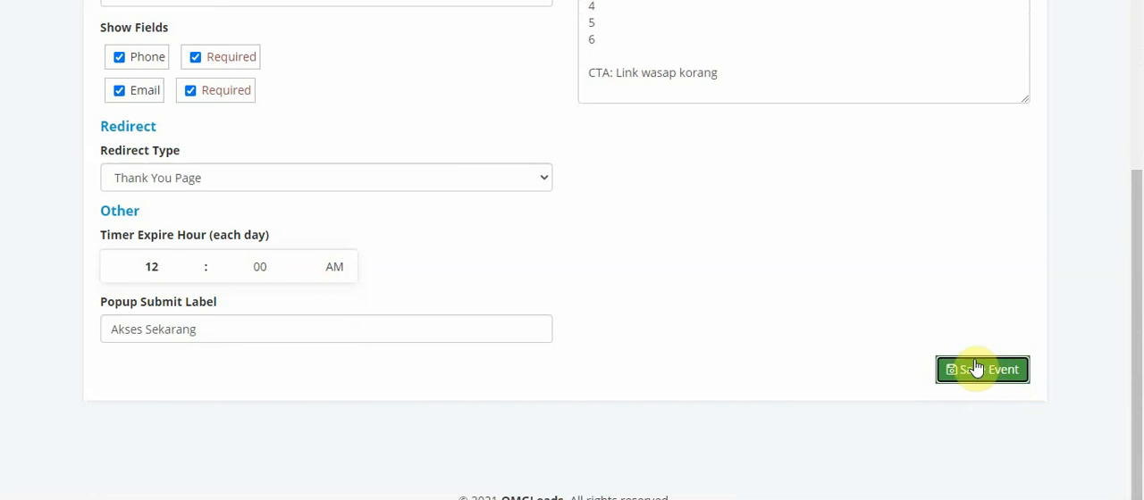
pyautogui.click(978, 364)
pyautogui.moveTo(1138, 304)
pyautogui.mouseDown()
pyautogui.moveTo(1141, 106)
pyautogui.moveTo(1133, 317)
pyautogui.mouseUp()
pyautogui.click(954, 376)
pyautogui.click(983, 374)
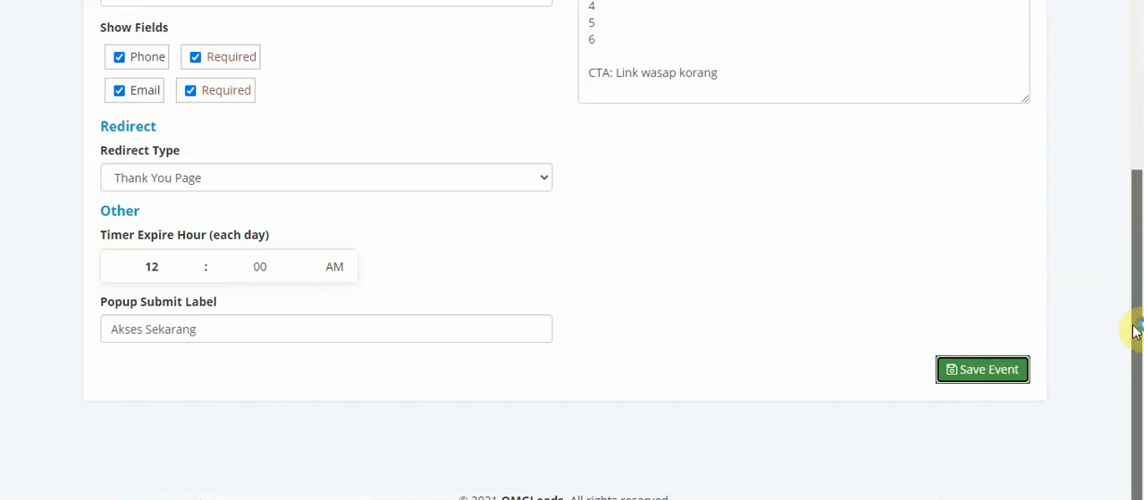
pyautogui.moveTo(1134, 332); pyautogui.dragTo(1139, 69)
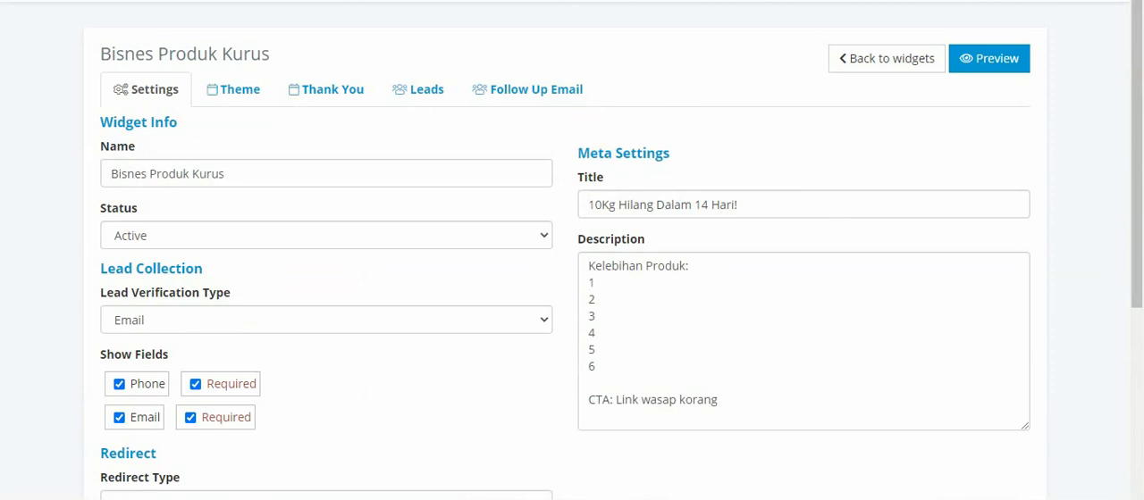
# Open the omgleads.com website in a new browser tab
pyautogui.hotkey('ctrl', 't')
pyautogui.write('omg')
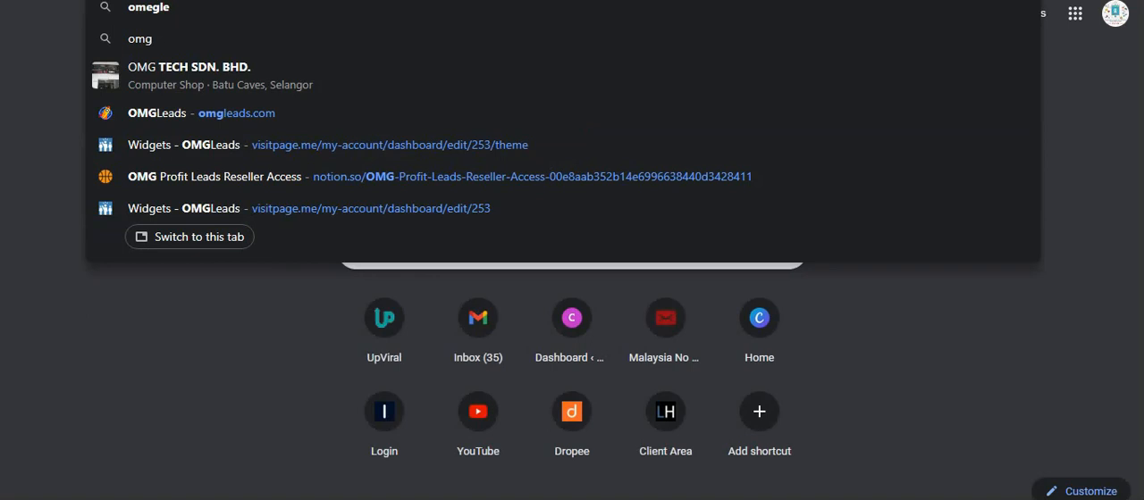
pyautogui.press('Down')
pyautogui.press('Down')
pyautogui.press('Down')
pyautogui.press('Down')
pyautogui.press('Return')
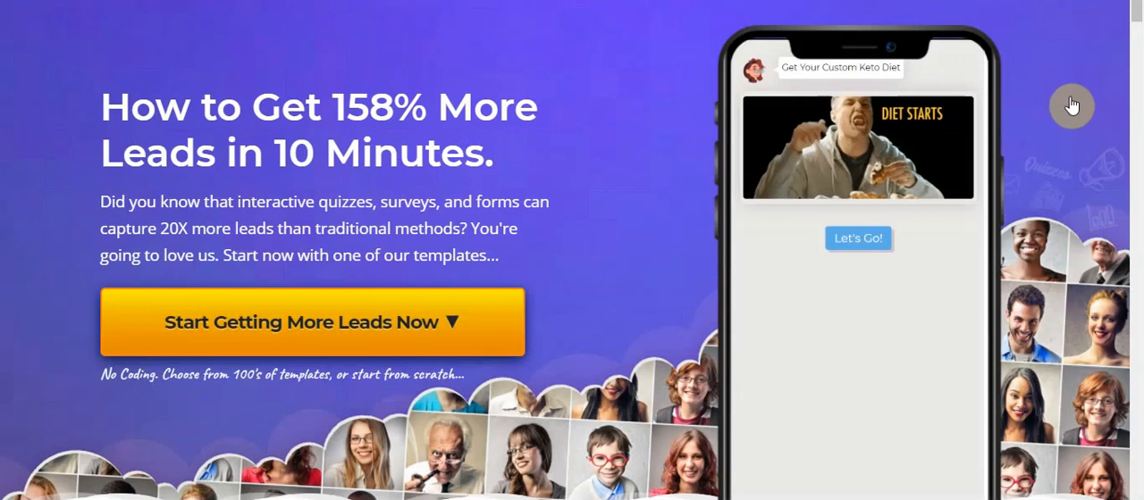
# Look over the OMGLeads home page and examine the Starter plan's monthly price in the Simple Pricing section
pyautogui.scroll(-3, 893, 256)
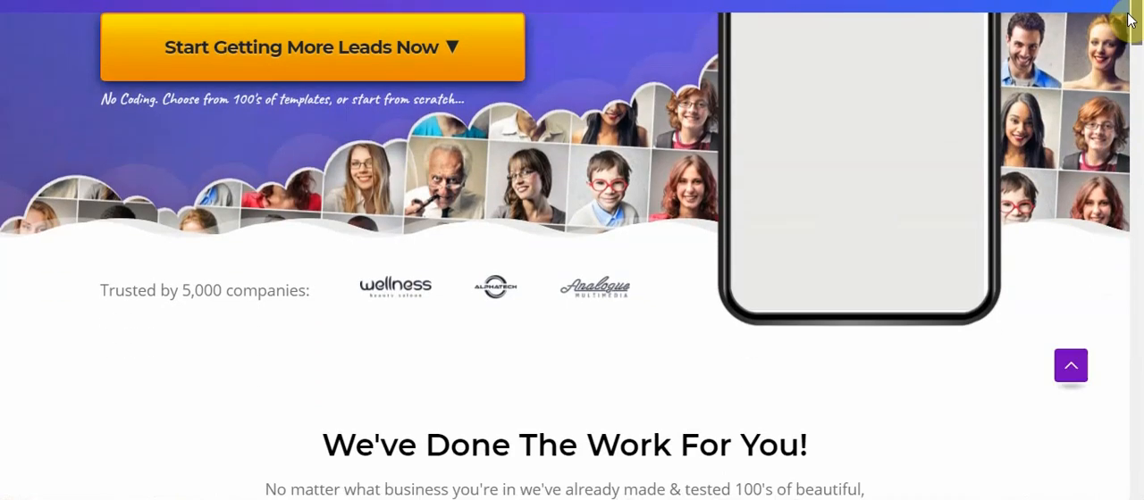
pyautogui.scroll(3, 875, 254)
pyautogui.click(875, 254)
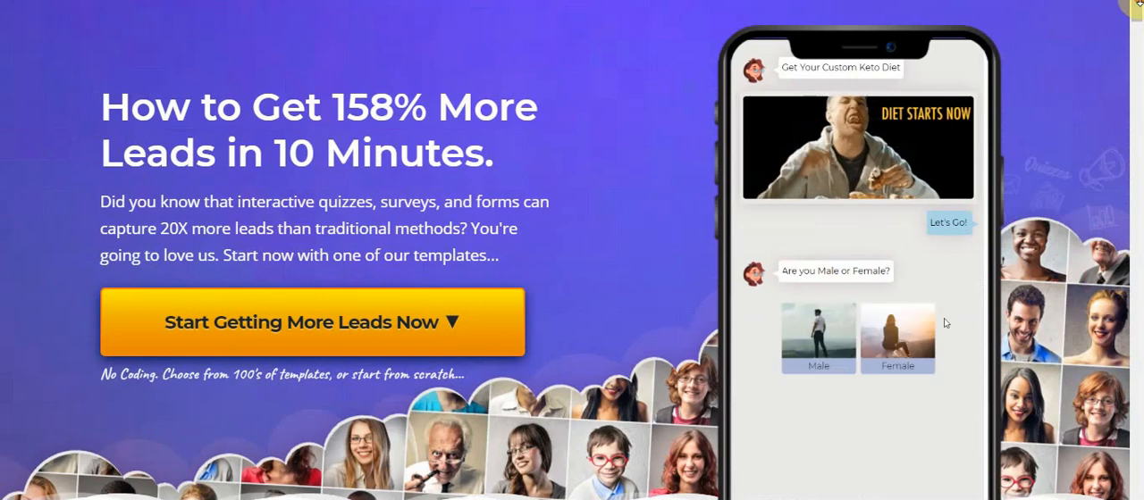
pyautogui.click(853, 333)
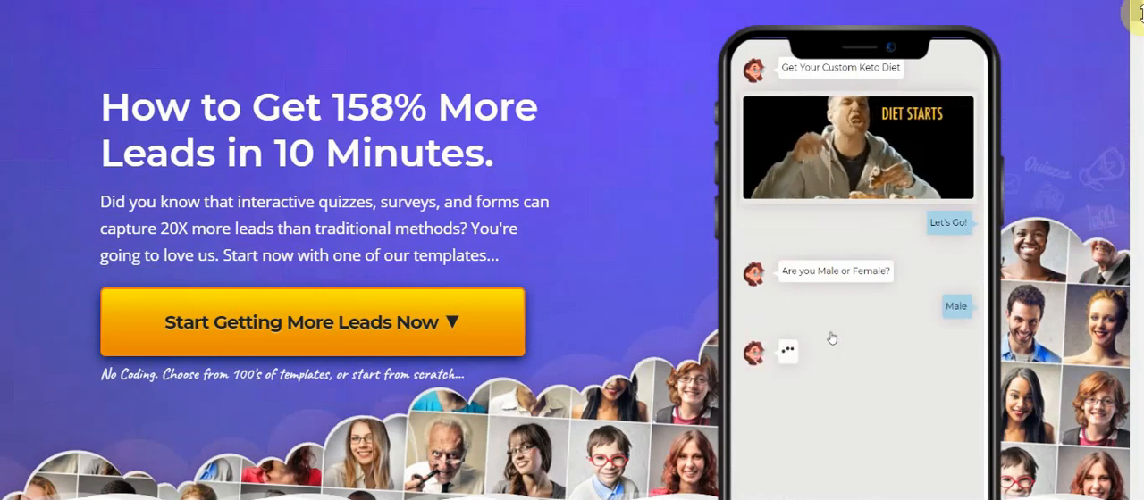
pyautogui.click(914, 2)
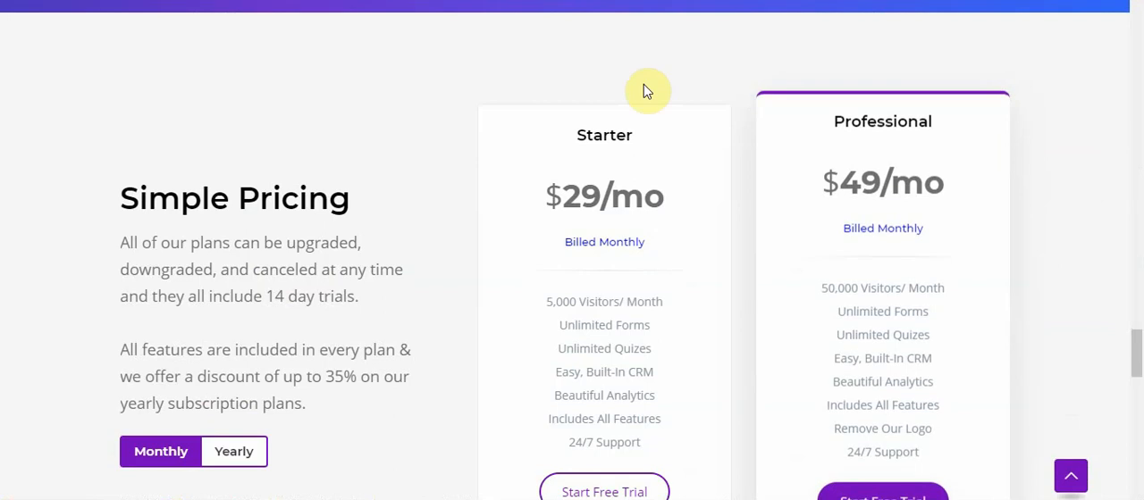
pyautogui.moveTo(645, 134); pyautogui.dragTo(579, 130)
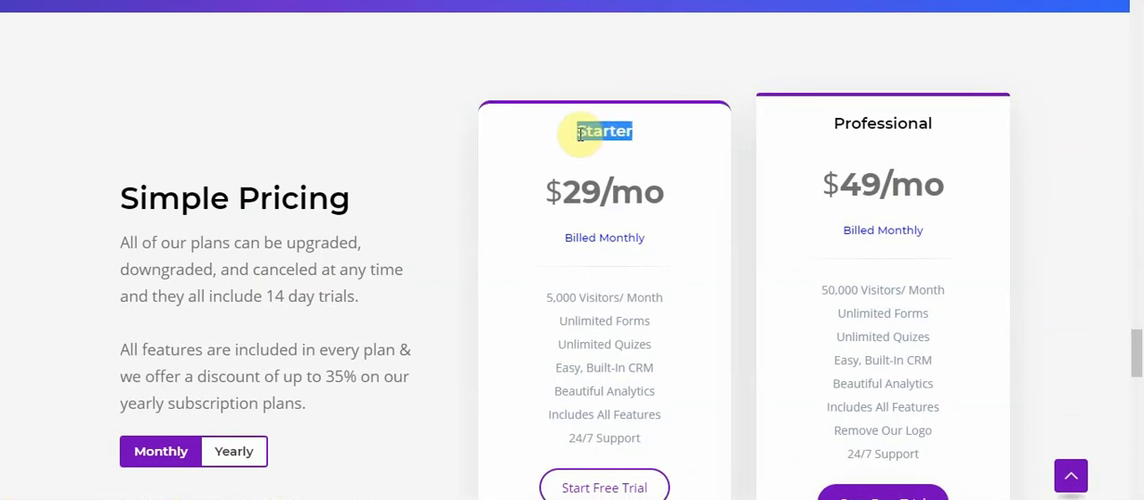
pyautogui.moveTo(685, 209); pyautogui.dragTo(581, 193)
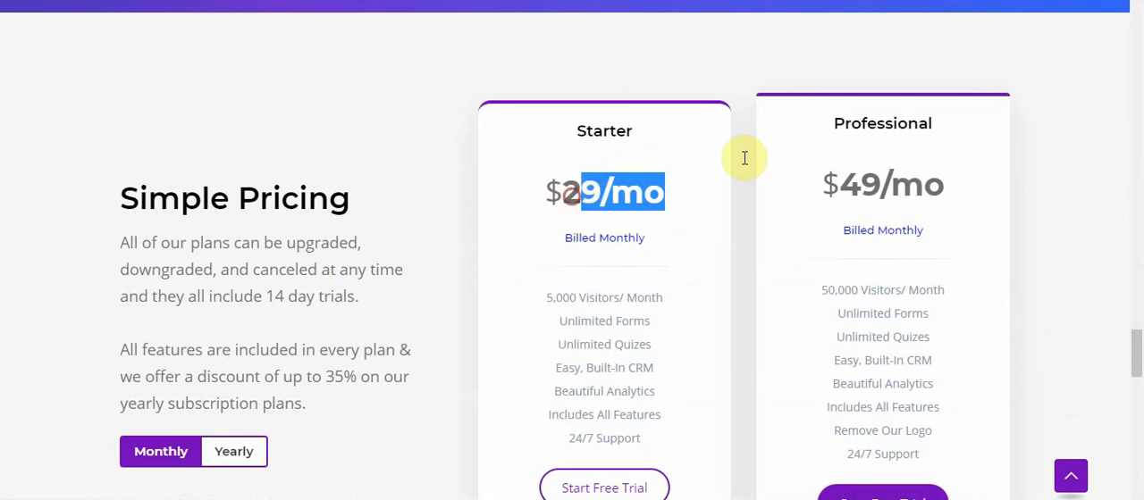
# Examine the Professional plan's monthly price in the OMGLeads Simple Pricing section
pyautogui.click(952, 198)
pyautogui.moveTo(952, 198); pyautogui.dragTo(831, 187)
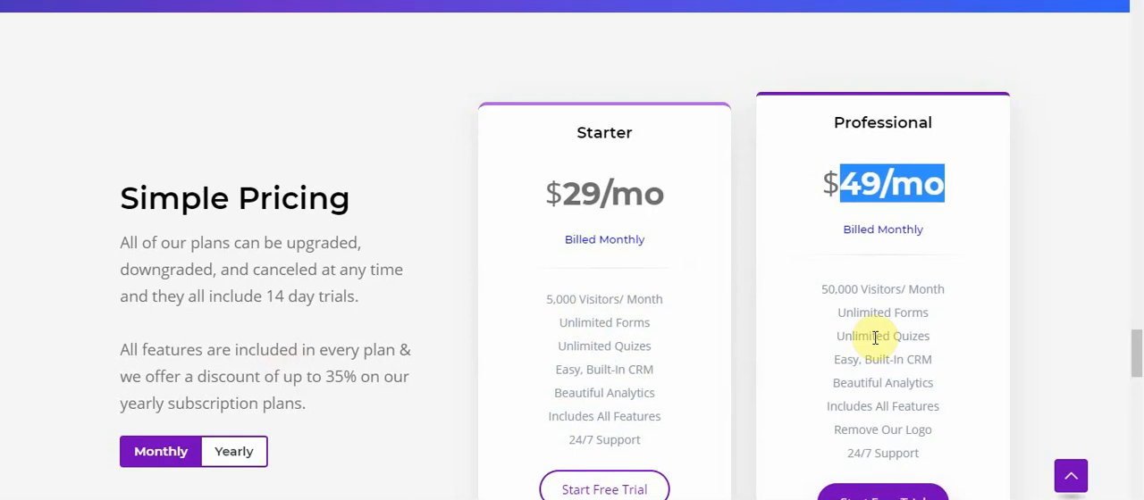
pyautogui.click(914, 195)
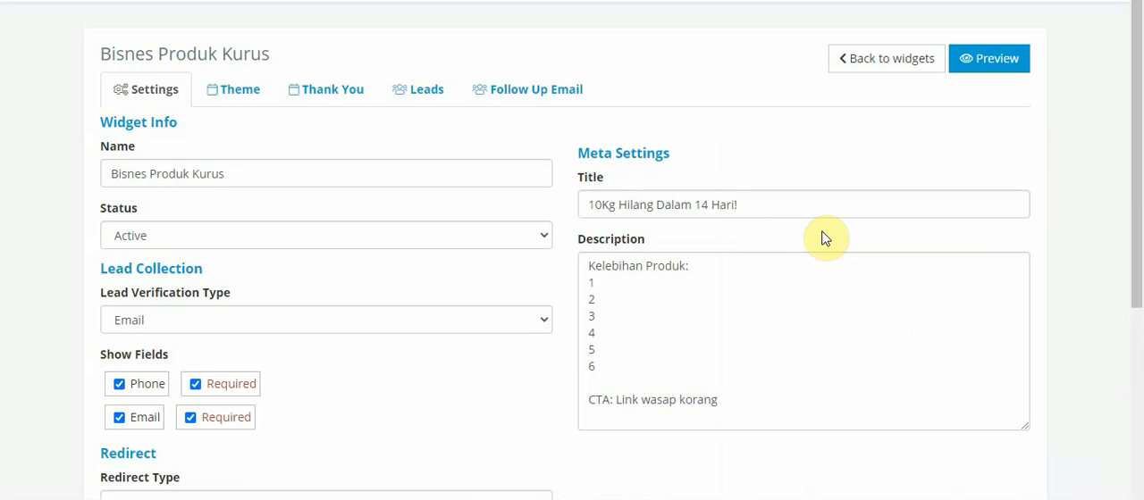
# In the widget's Meta Settings description, add the line "LIFETIME : RM250 SAHAJA!" above "Kelebihan Produk:", followed by a blank line
pyautogui.click(732, 297)
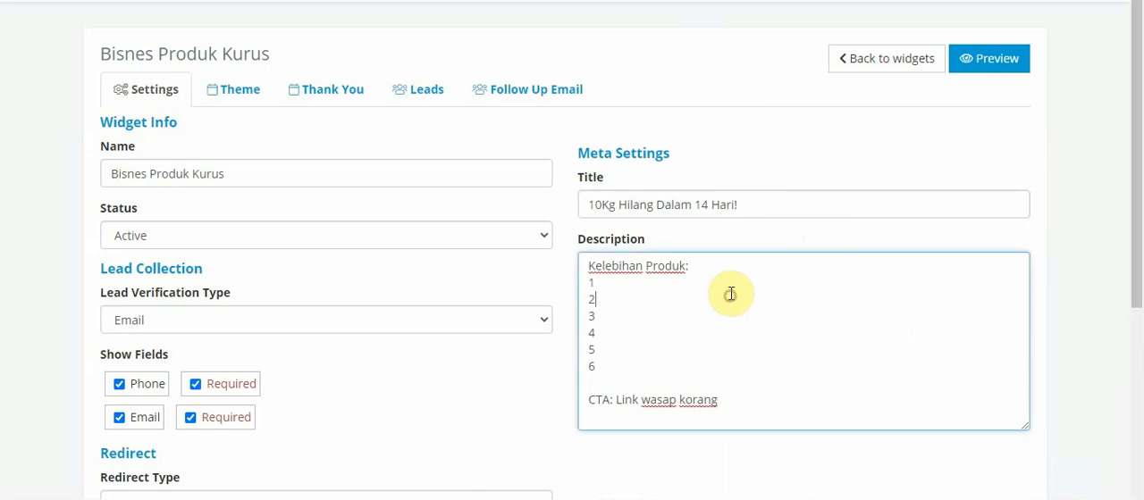
pyautogui.click(589, 267)
pyautogui.press('Return')
pyautogui.press('Return')
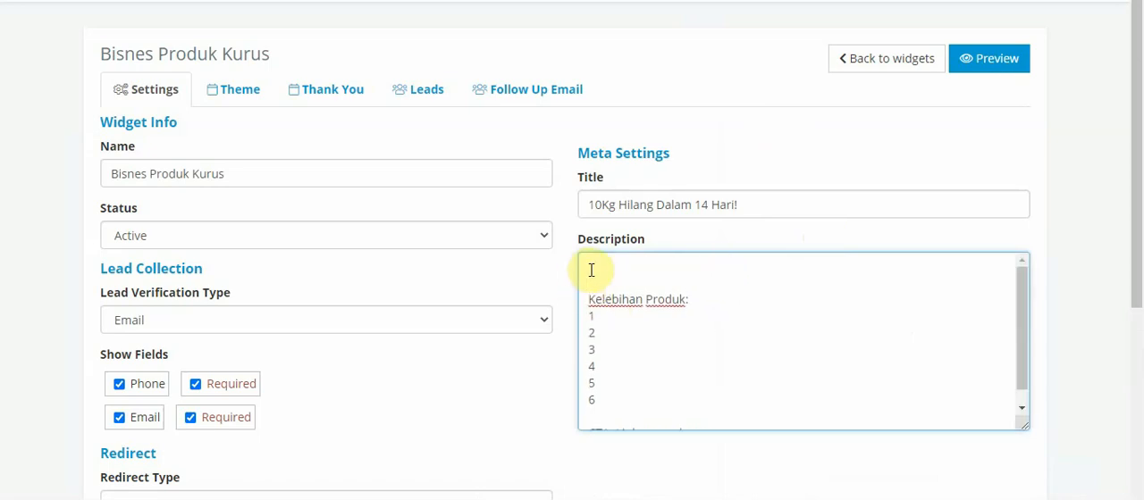
pyautogui.write('LIFETIME : RM250 SHAJA')
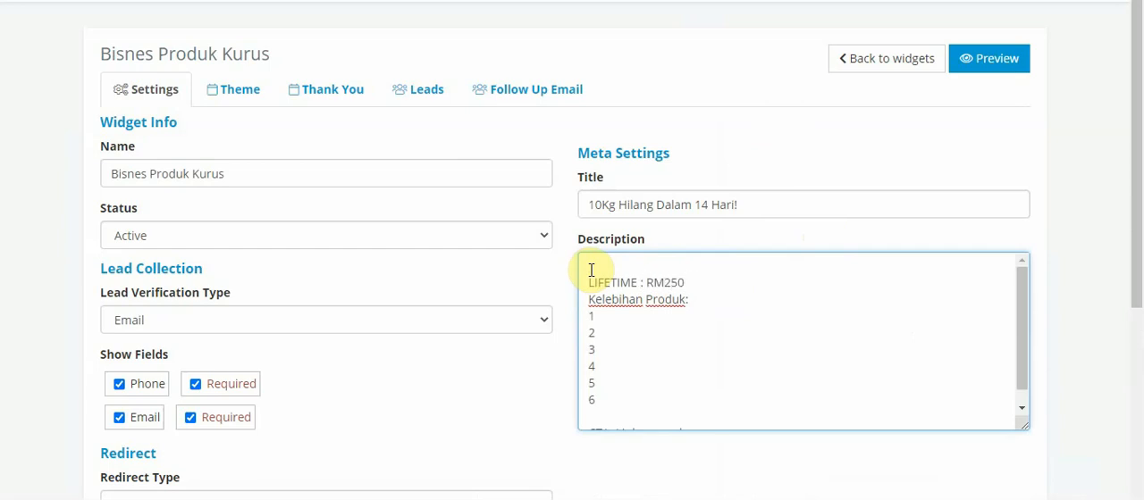
pyautogui.press('BackSpace')
pyautogui.press('BackSpace')
pyautogui.press('BackSpace')
pyautogui.press('BackSpace')
pyautogui.write('AHAJA!')
pyautogui.press('Return')
pyautogui.press('Return')
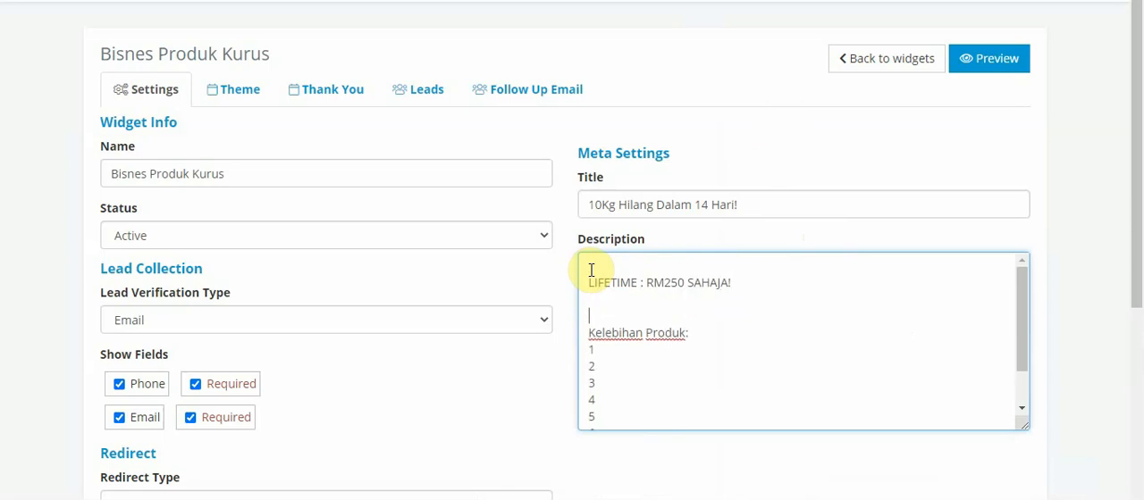
# Add the line "X AUTORESPONDER" beneath the lifetime price in the description
pyautogui.write('xd')
pyautogui.press('BackSpace')
pyautogui.write('AUTORESPONDER')
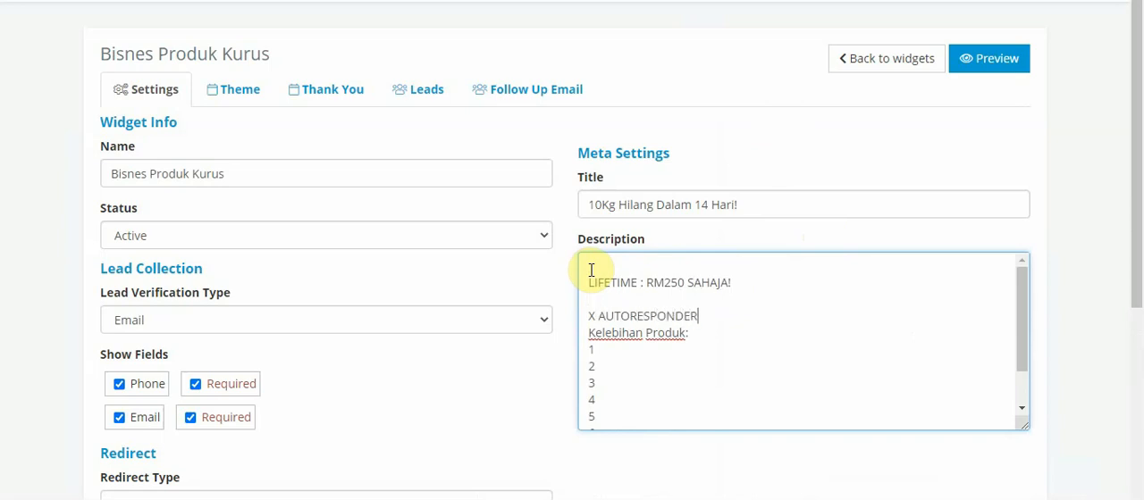
# Add a second list line reading "X SOFTWARE BUILDER" beneath "X AUTORESPONDER"
pyautogui.press('Return')
pyautogui.write('X')
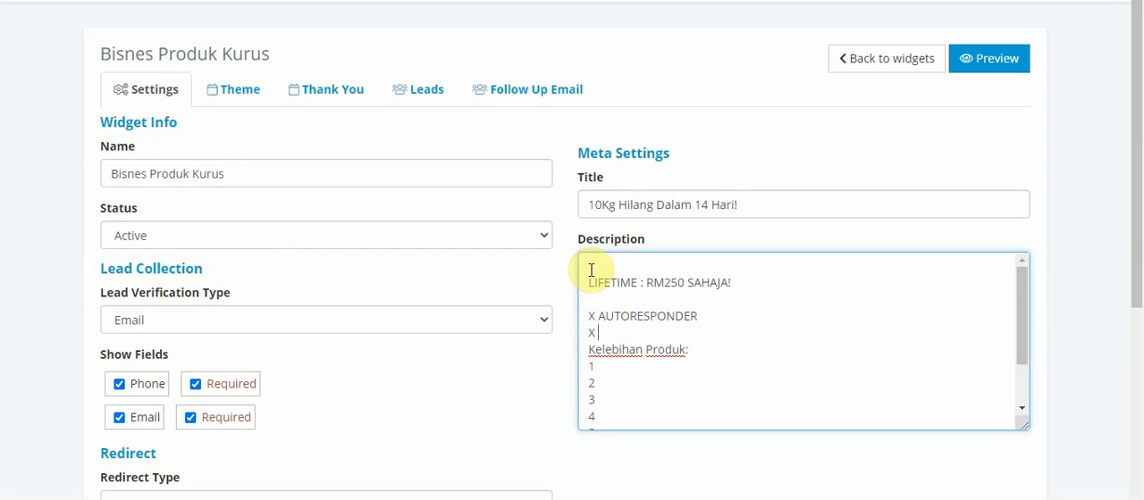
pyautogui.write(' SOFTWARE BUIDER')
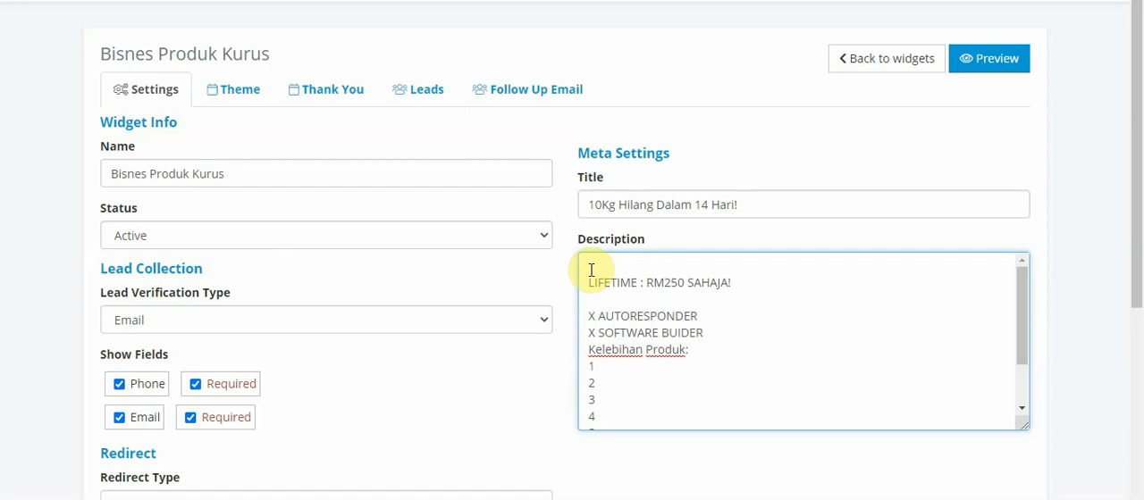
pyautogui.press('BackSpace')
pyautogui.press('BackSpace')
pyautogui.press('BackSpace')
pyautogui.press('BackSpace')
pyautogui.write('ILDER')
# Add a third list line reading "X MONTHLY SUBSCRIBPION", followed by blank lines before "Kelebihan Produk:"
pyautogui.press('Return')
pyautogui.write('X ')
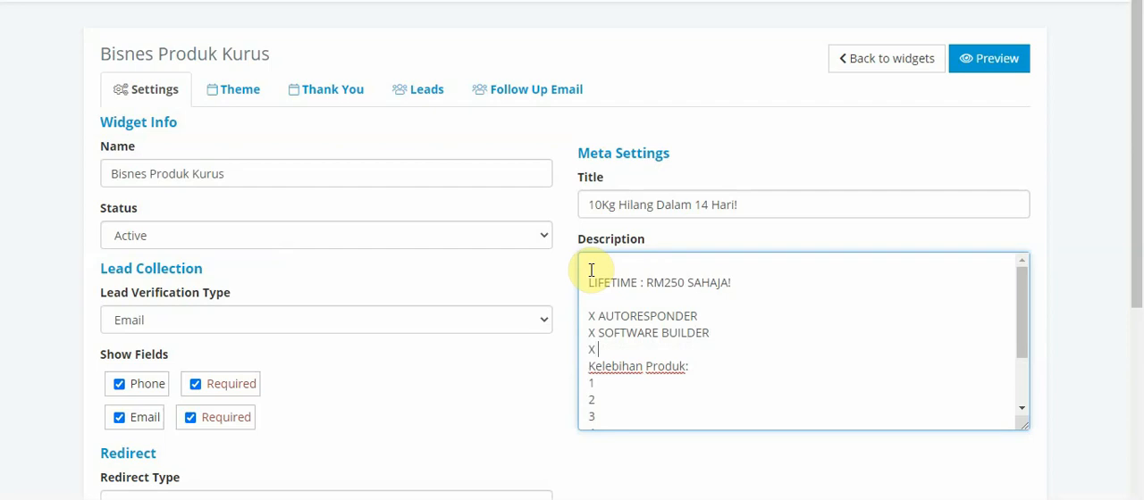
pyautogui.write('MONTHLY SUBSCRIB TUOON')
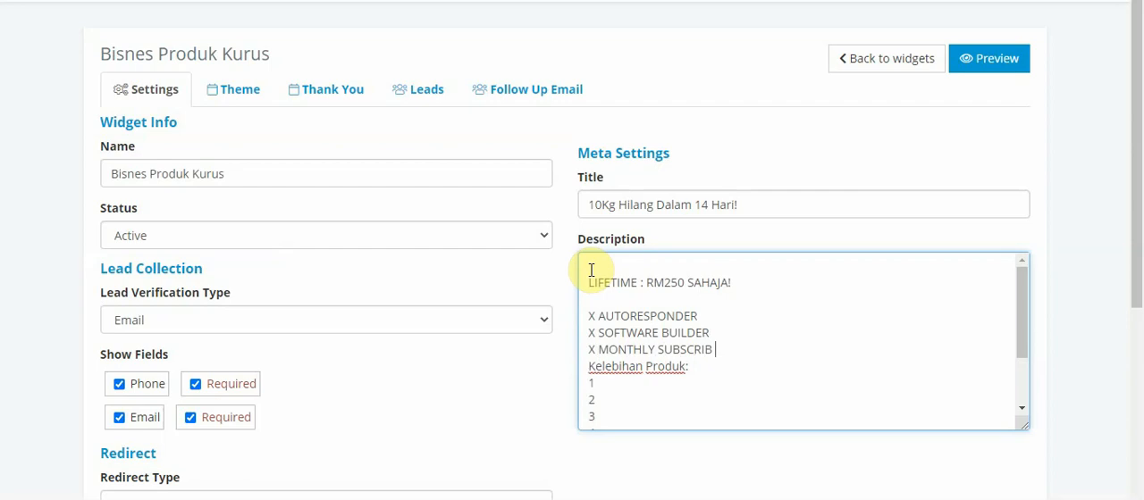
pyautogui.press('BackSpace')
pyautogui.press('BackSpace')
pyautogui.press('BackSpace')
pyautogui.press('BackSpace')
pyautogui.press('BackSpace')
pyautogui.write('TION')
pyautogui.press('Return')
pyautogui.press('BackSpace')
pyautogui.press('BackSpace')
pyautogui.press('BackSpace')
pyautogui.press('BackSpace')
pyautogui.press('BackSpace')
pyautogui.press('BackSpace')
pyautogui.write('BTION')
pyautogui.press('Return')
pyautogui.press('Return')
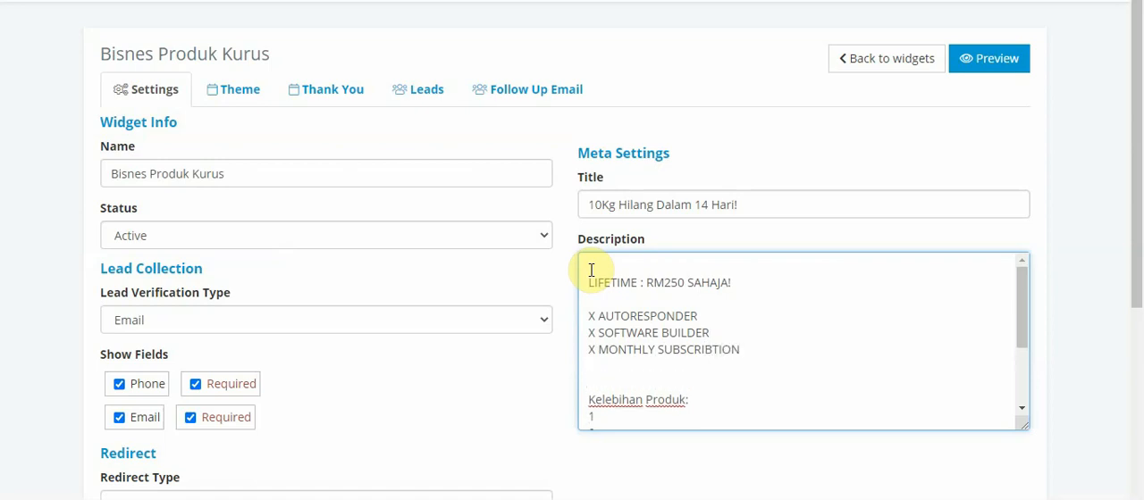
# Respell the last word of the third list line as "SUBSCRIBTION"
pyautogui.click(715, 349)
pyautogui.press('BackSpace')
pyautogui.write('PT')
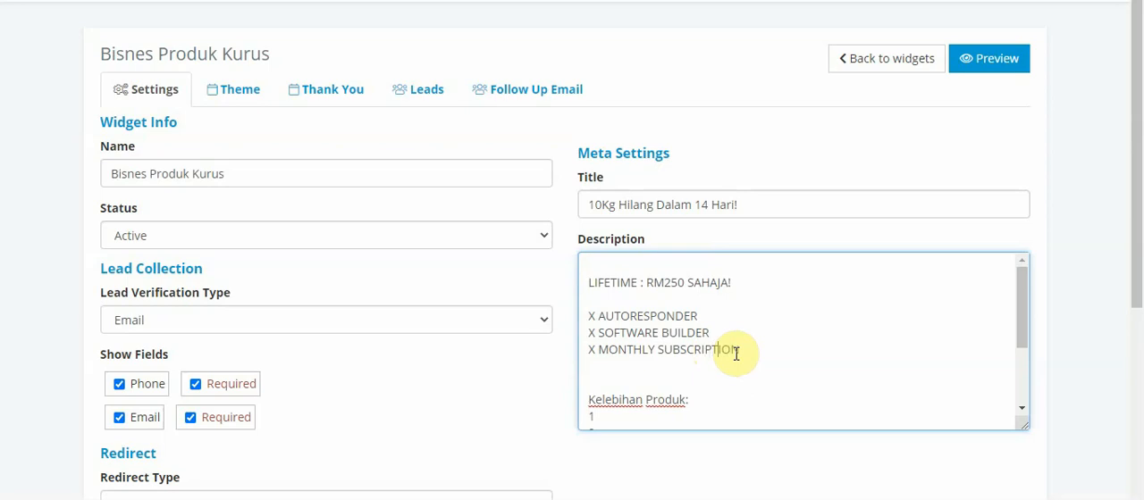
pyautogui.press('BackSpace')
pyautogui.press('BackSpace')
pyautogui.write('BT')
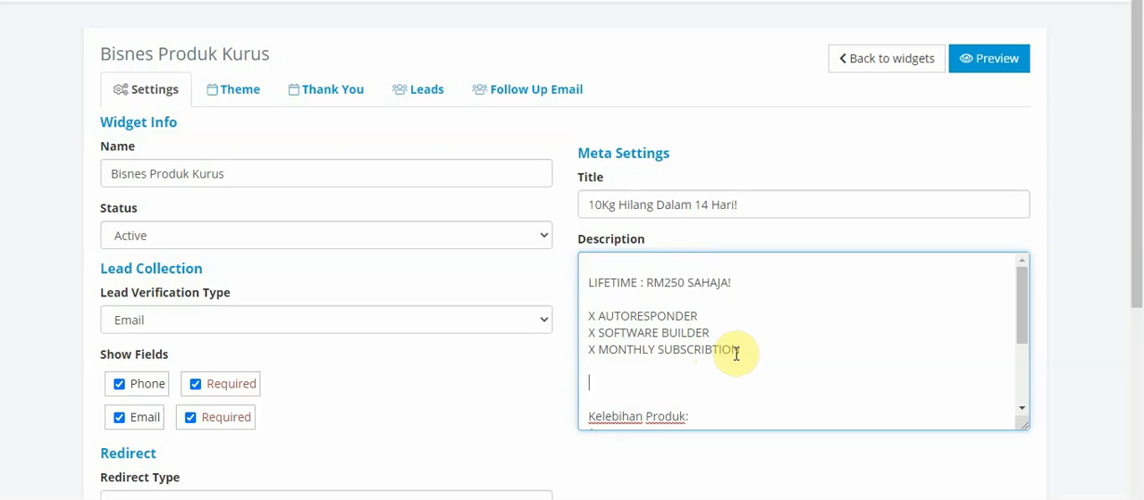
# Tidy the blank lines after the X list and add the line "V JIMAT KOS" beneath it
pyautogui.press('BackSpace')
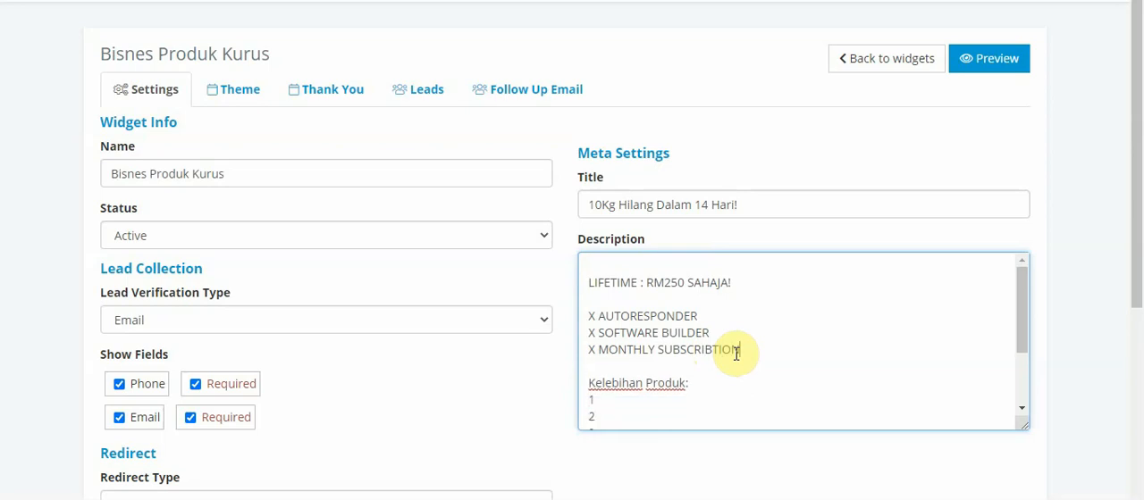
pyautogui.write('V')
pyautogui.press('Return')
pyautogui.press('Return')
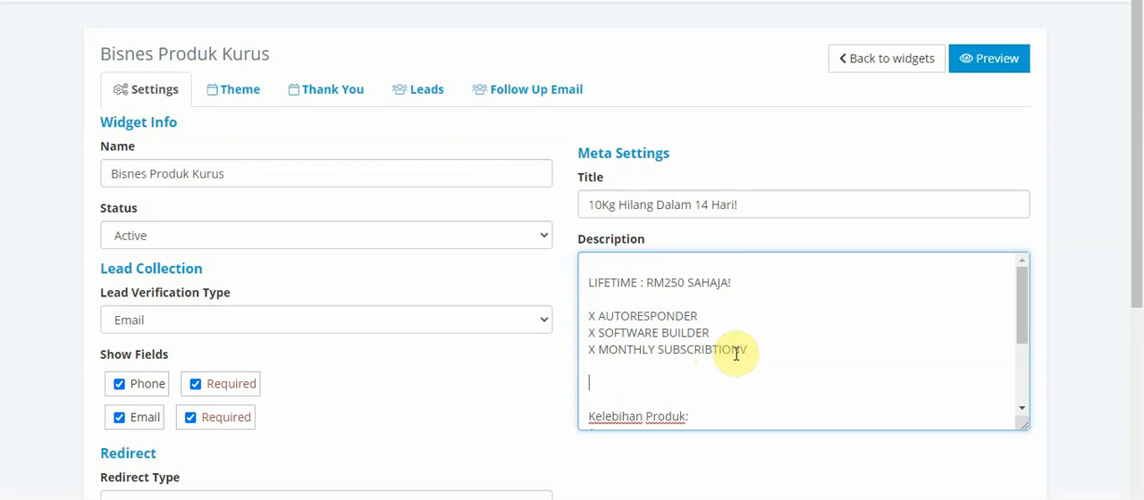
pyautogui.write('V JIMAT KOS')
pyautogui.press('Return')
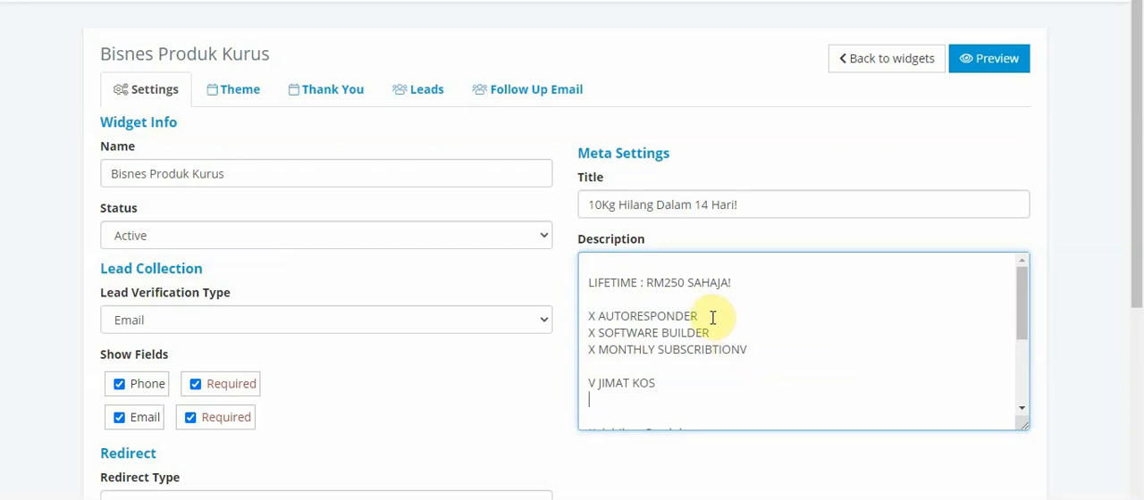
# Search Google for "autoresponder" in a new browser tab and open GetResponse's pricing page
pyautogui.hotkey('ctrl', 't')
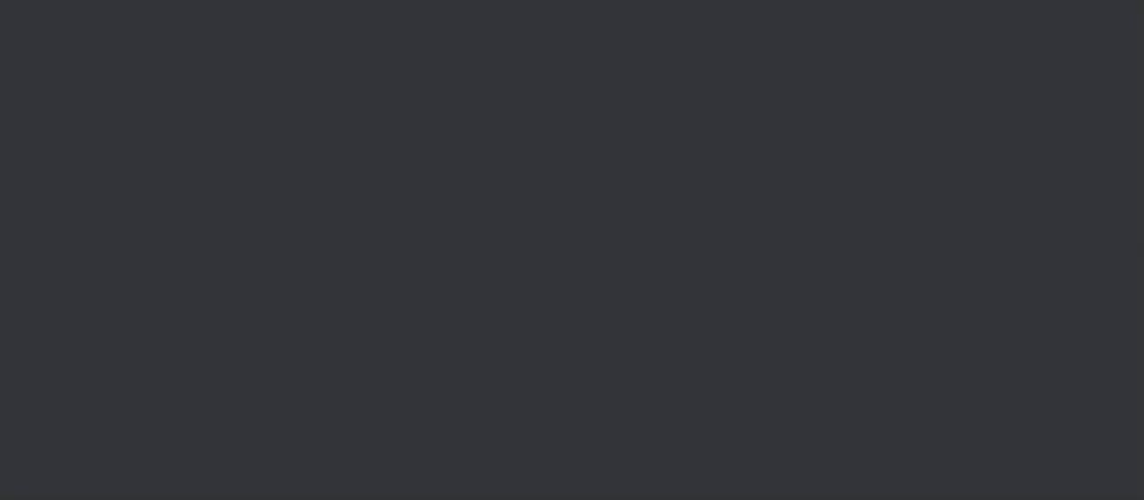
pyautogui.write('AUTORES')
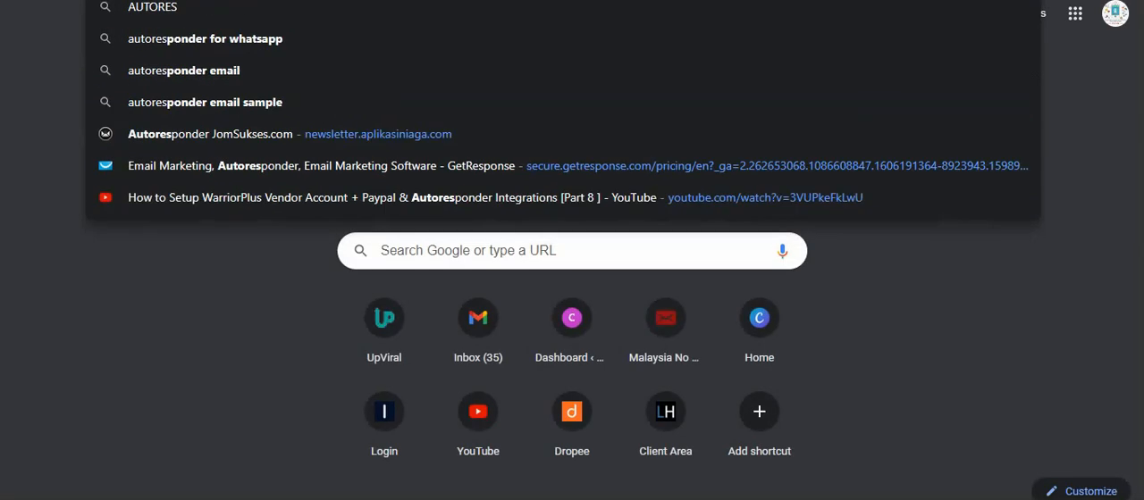
pyautogui.press('Return')
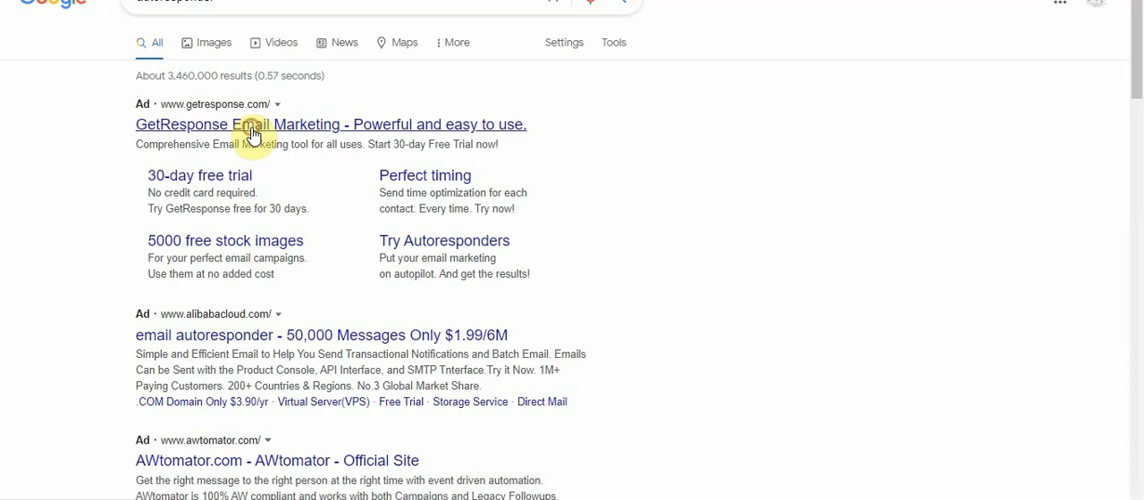
pyautogui.click(253, 129)
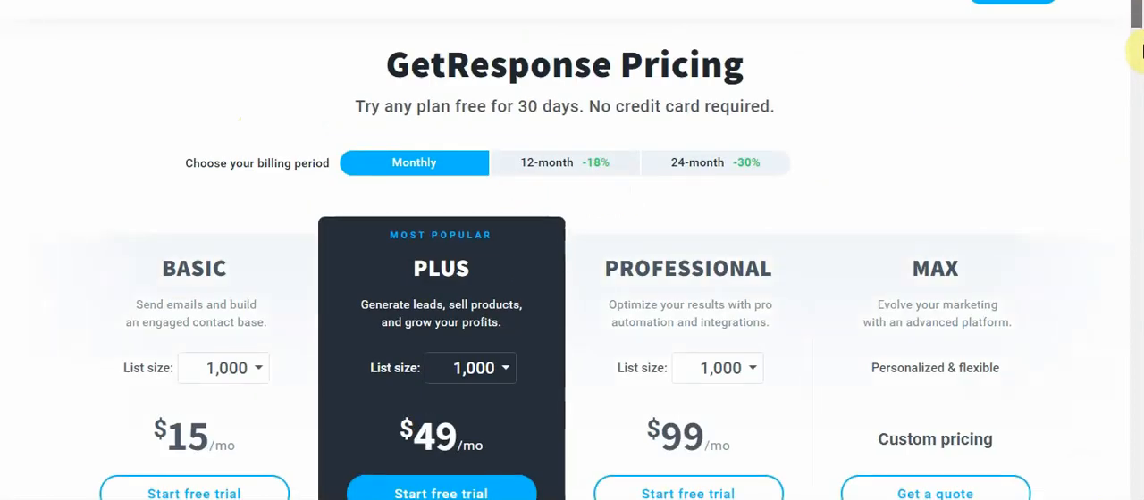
# Check GetResponse's monthly plan prices for a list size of 2,500
pyautogui.click(254, 368)
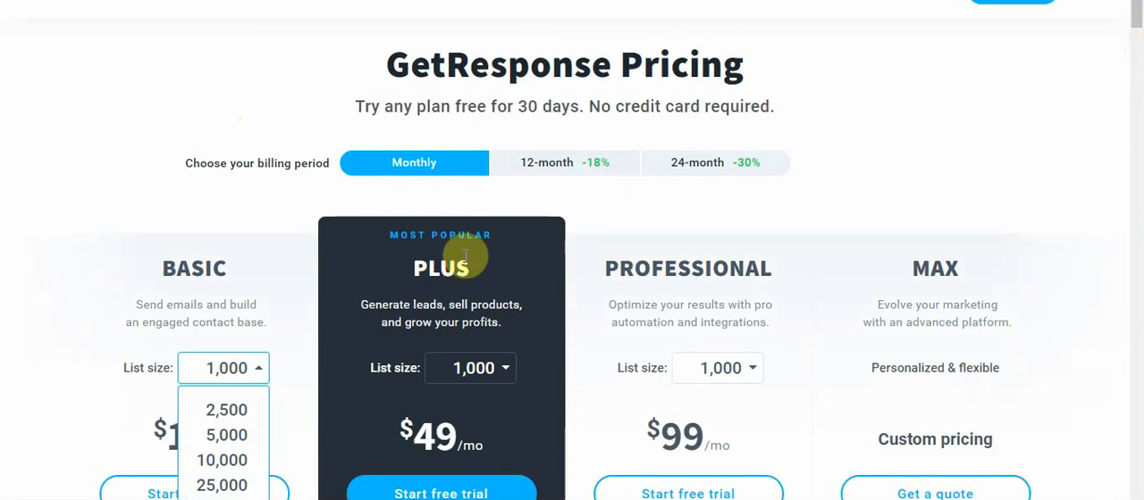
pyautogui.moveTo(1140, 26); pyautogui.dragTo(1141, 79)
pyautogui.click(123, 202)
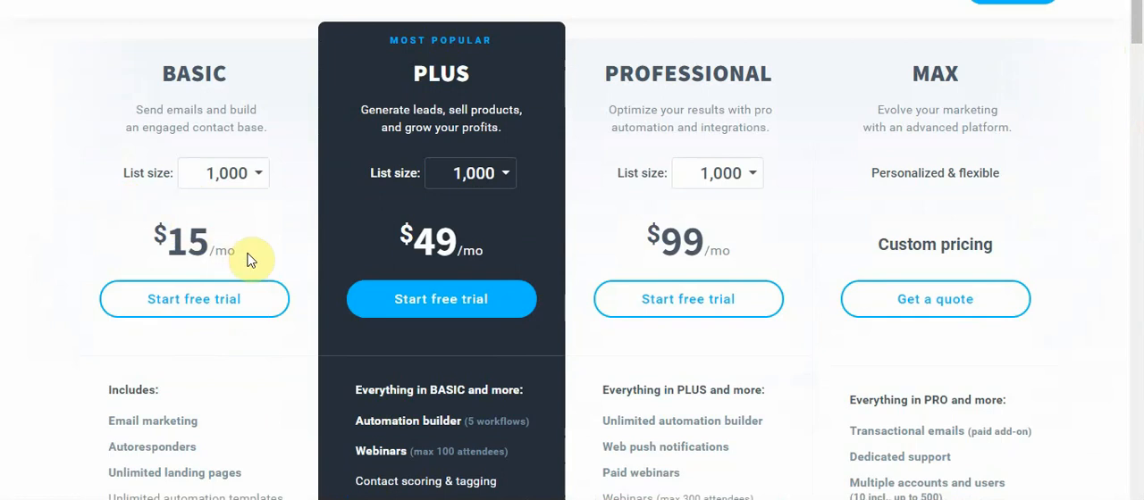
pyautogui.click(265, 178)
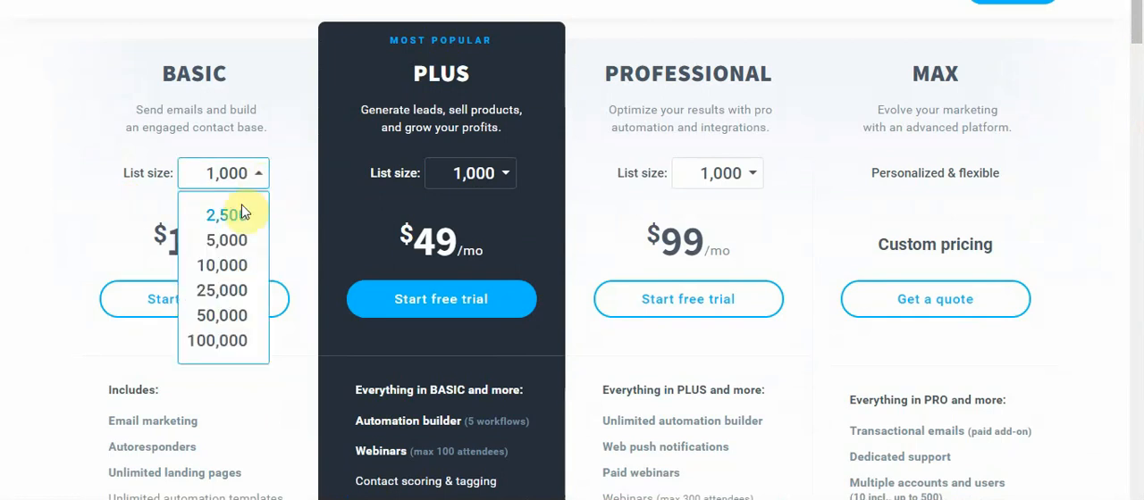
pyautogui.click(236, 217)
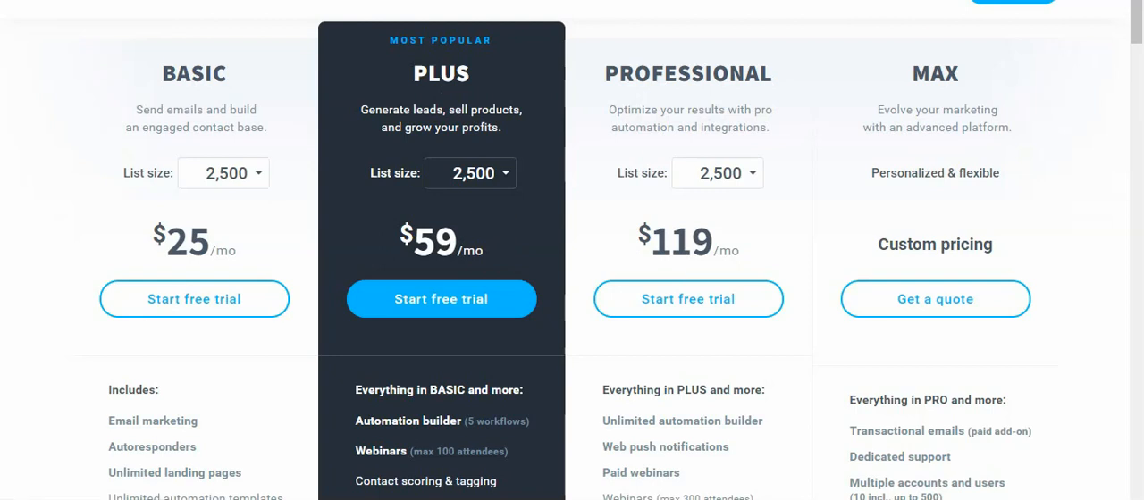
# Search Google for "aweber" and open the official AWeber website
pyautogui.write('aweber')
pyautogui.press('Return')
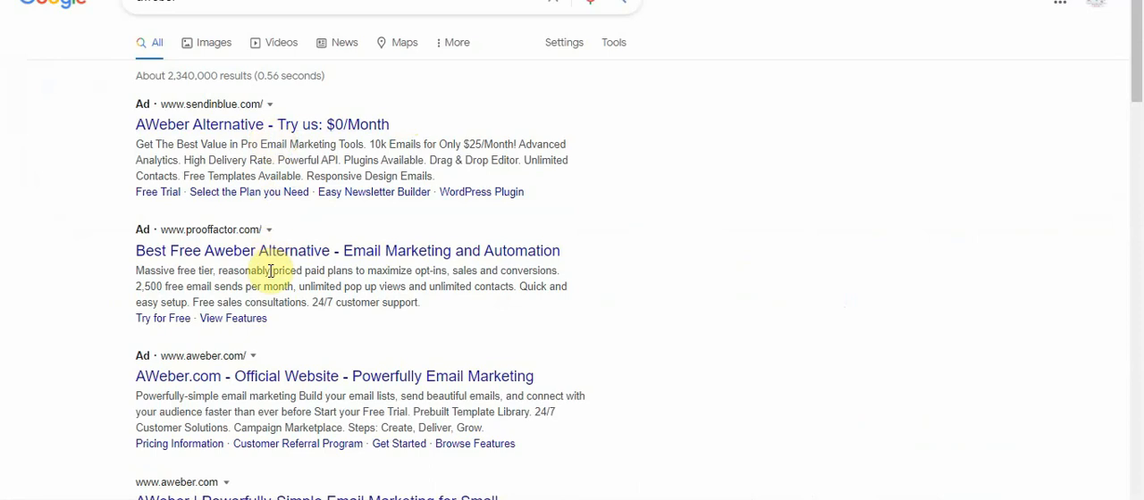
pyautogui.click(276, 375)
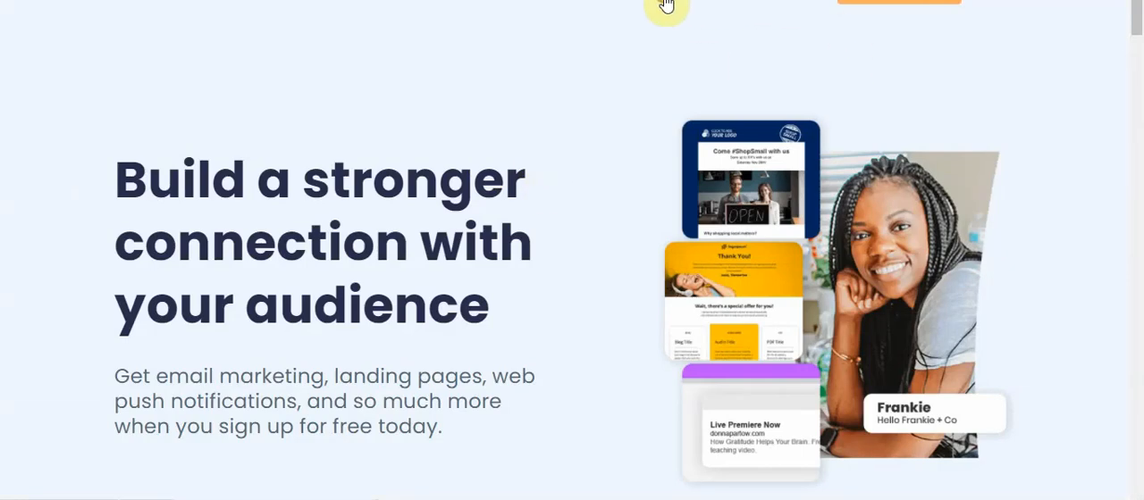
# Open AWeber's pricing page and check the Pro plan's price for 501 - 2,500 subscribers
pyautogui.click(667, 4)
pyautogui.moveTo(1139, 21); pyautogui.dragTo(1141, 40)
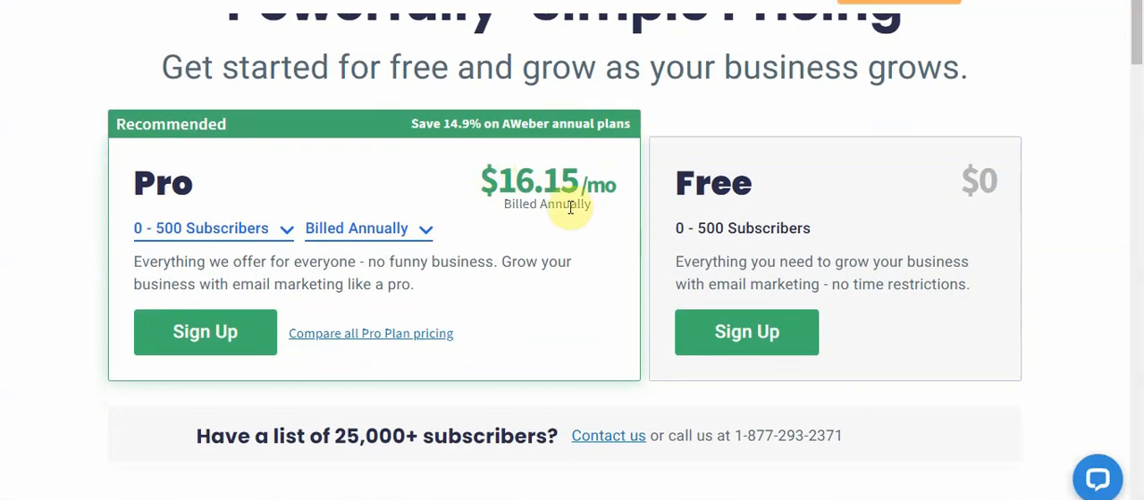
pyautogui.click(287, 236)
pyautogui.click(243, 311)
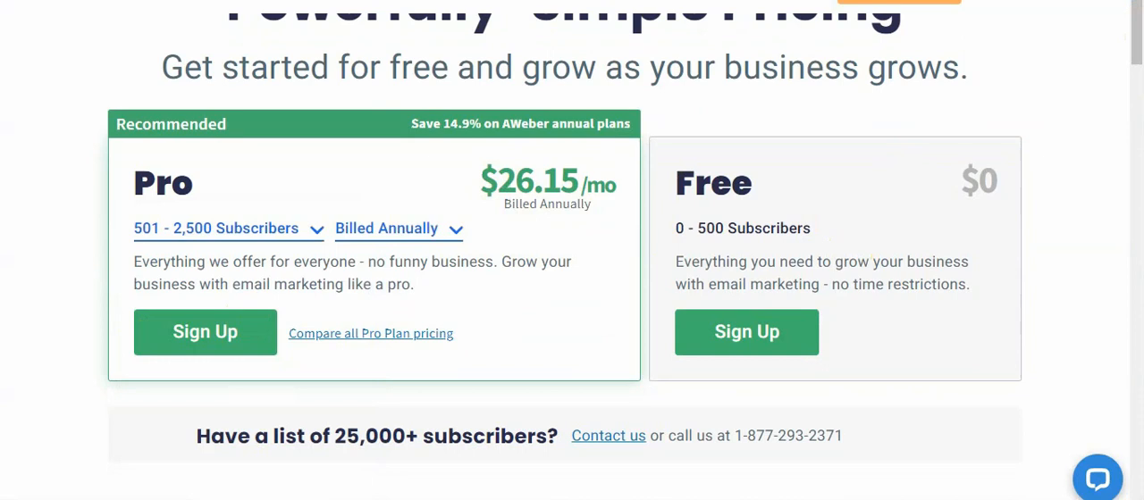
# Search Google for "CLICKFUNNEL" and open the ClickFunnels website
pyautogui.write('CL')
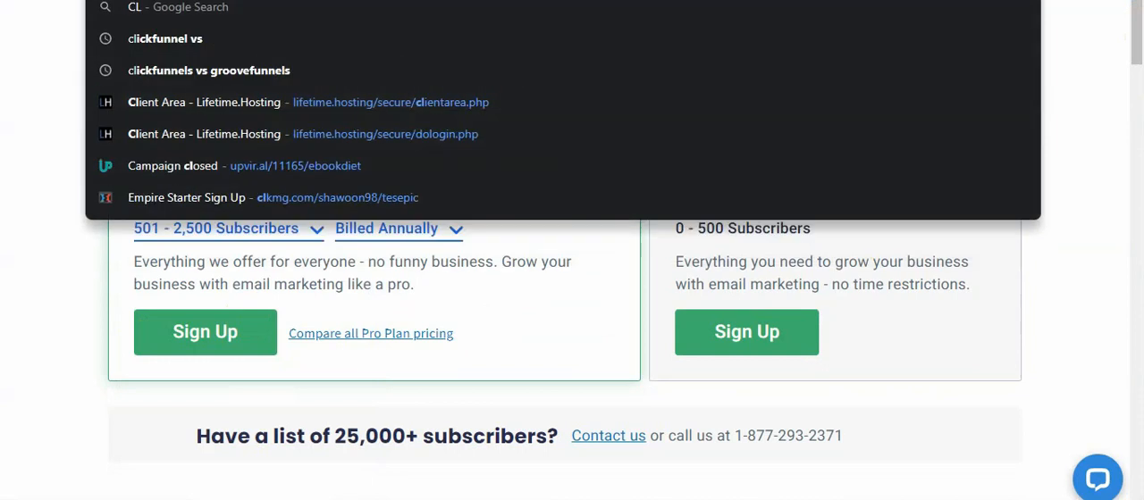
pyautogui.write('ICKFUNNELS')
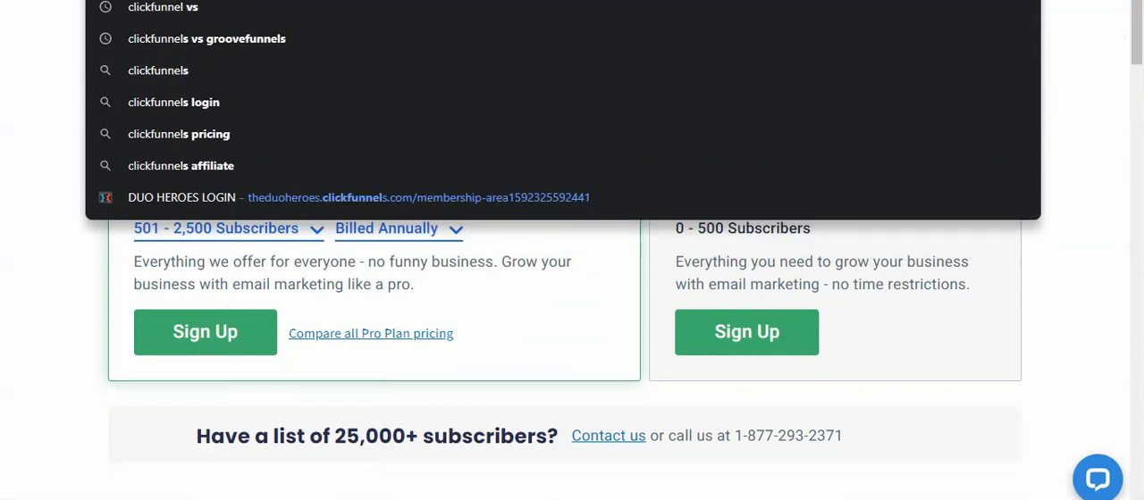
pyautogui.press('Return')
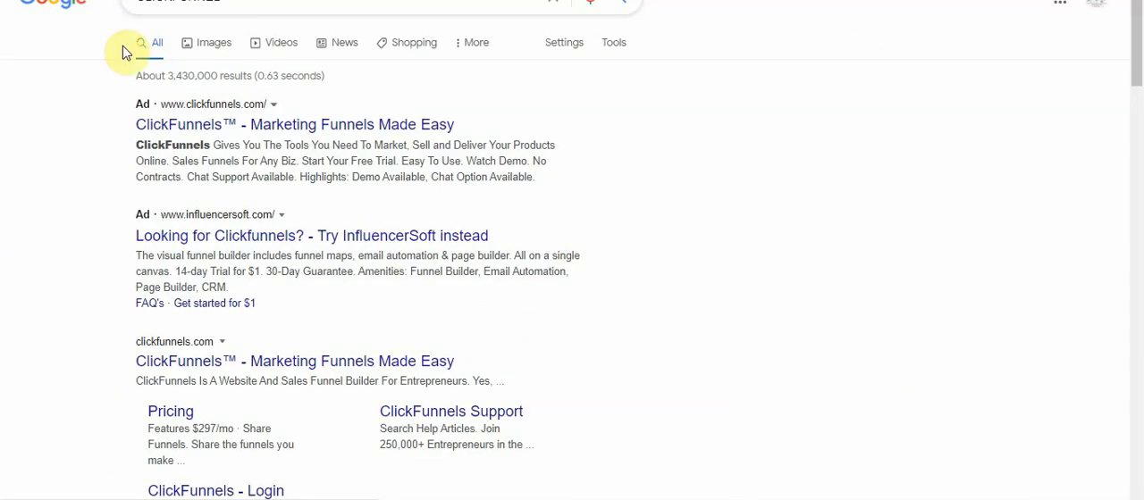
pyautogui.click(179, 125)
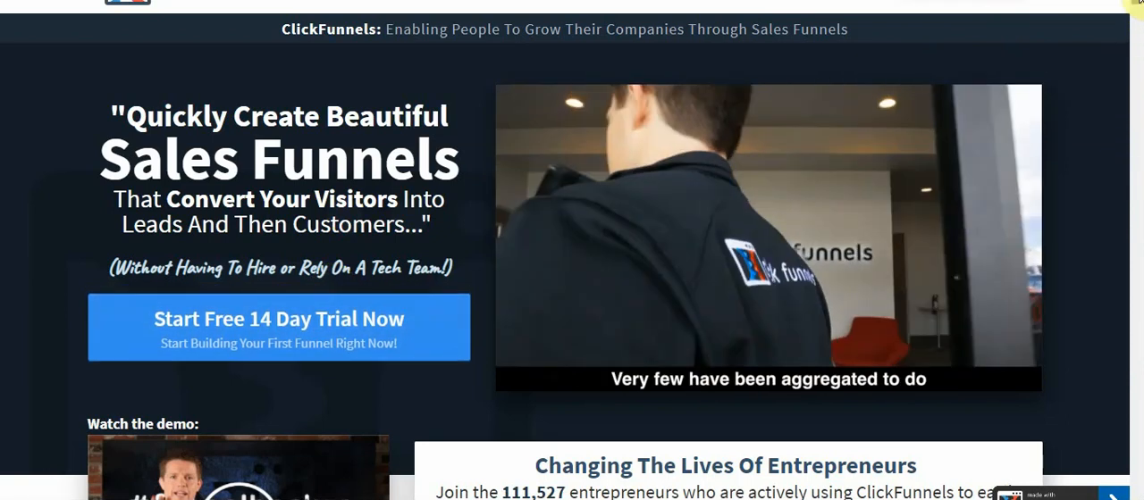
# Look through the ClickFunnels home page for pricing, open the free trial's account creation page and examine it
pyautogui.scroll(-4, 1140, 31)
pyautogui.moveTo(1139, 13); pyautogui.dragTo(1132, 146)
pyautogui.click(880, 474)
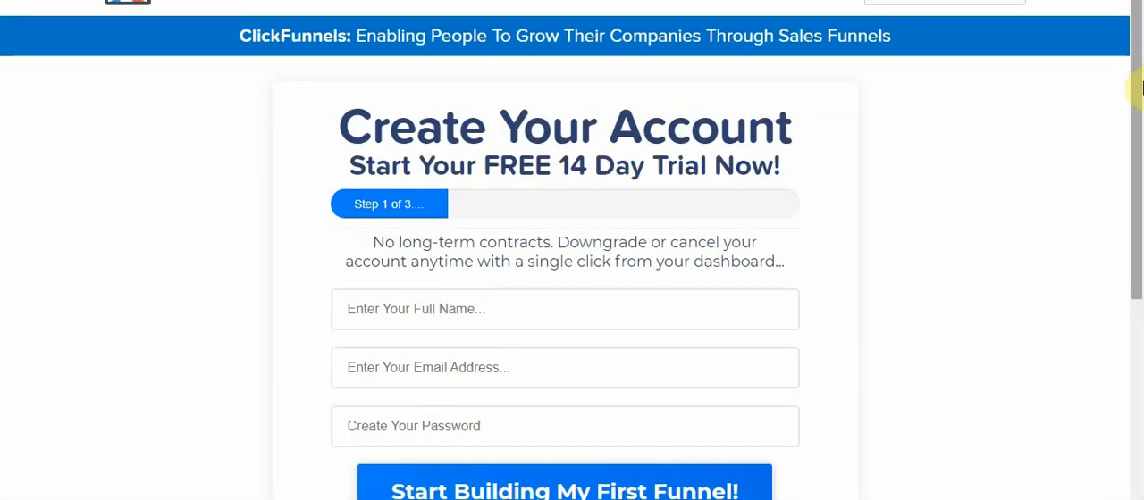
pyautogui.moveTo(1140, 112); pyautogui.dragTo(1137, 345)
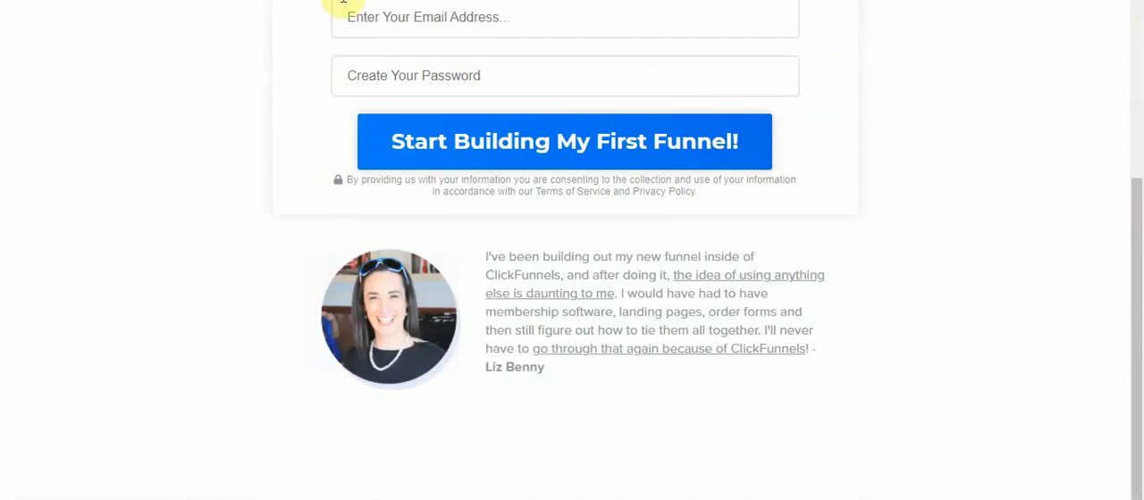
# Search Google for "CLICKFUNNEL PRICING", open the ClickFunnels pricing page and compare its plans with OMGLeads' Starter and Professional plans
pyautogui.hotkey('ctrl', 'l')
pyautogui.write('CLIC')
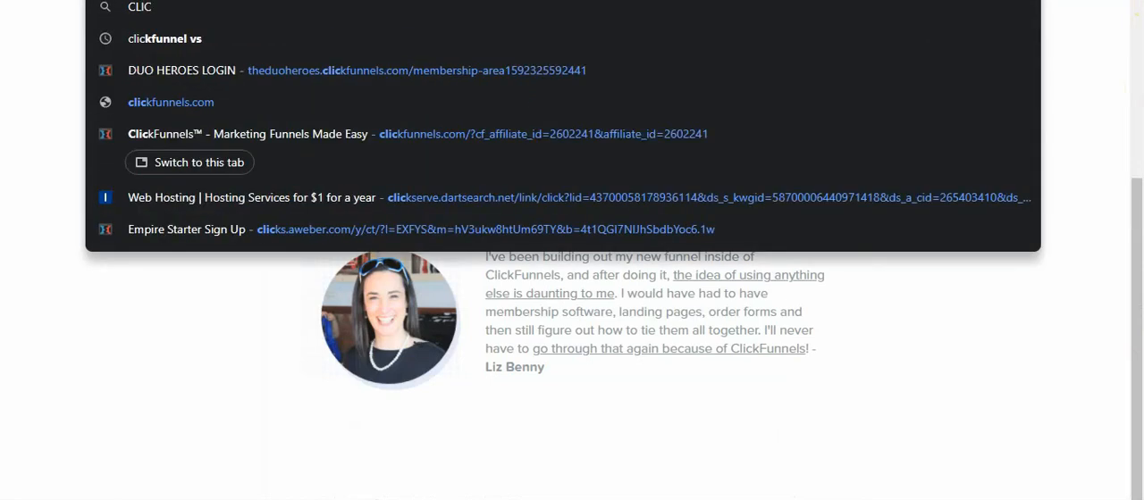
pyautogui.write('KFUNNEL PRICING')
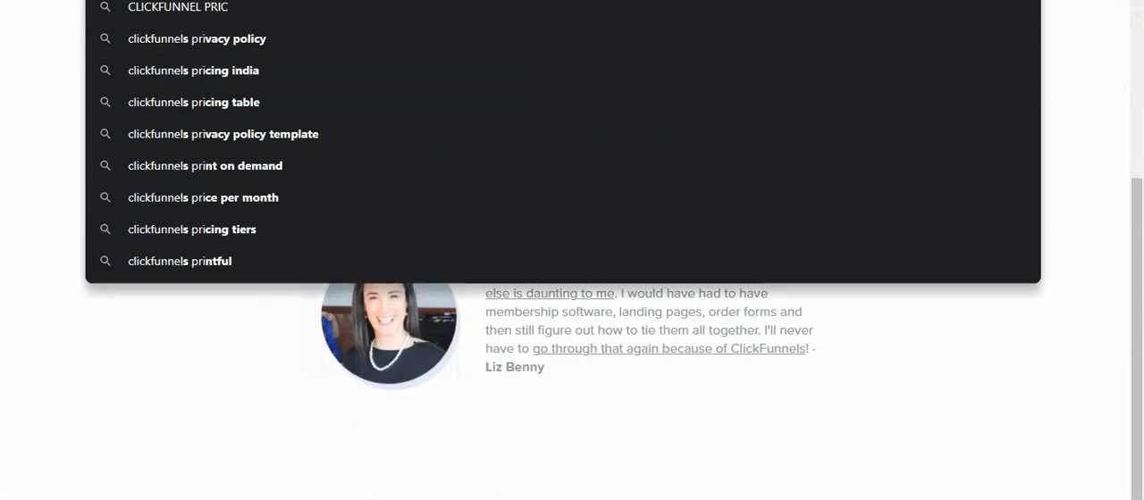
pyautogui.press('Return')
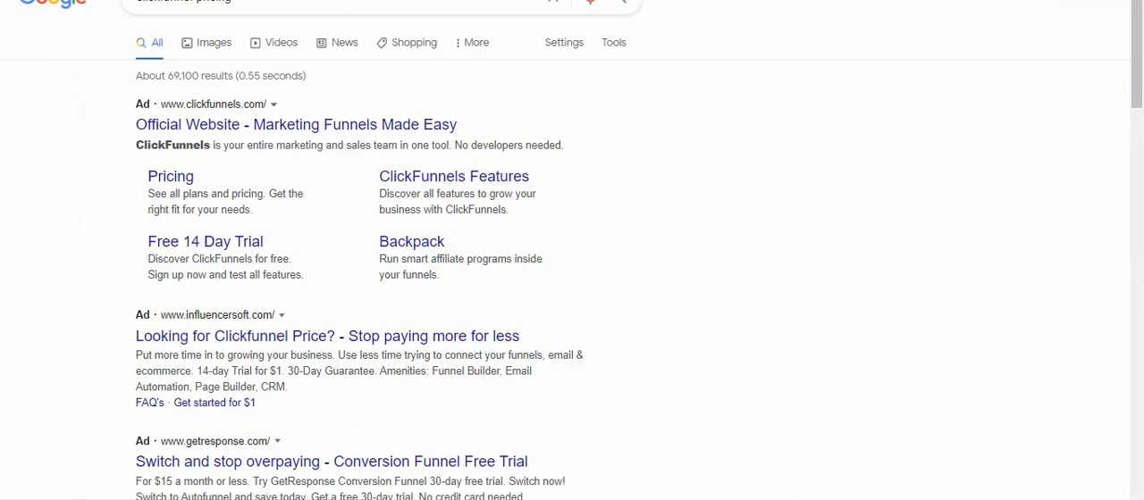
pyautogui.click(188, 179)
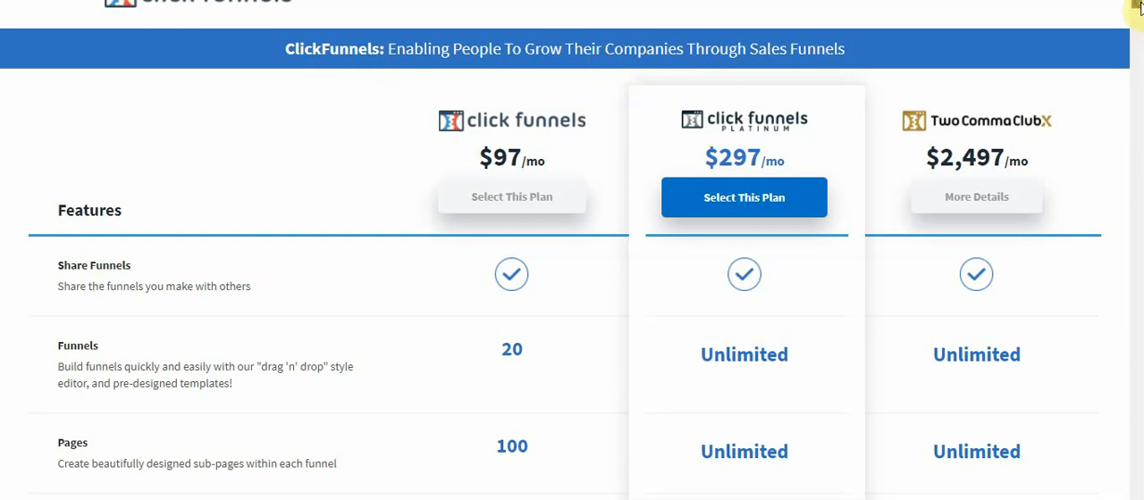
pyautogui.scroll(-3, 1135, 5)
pyautogui.scroll(3, 1136, 6)
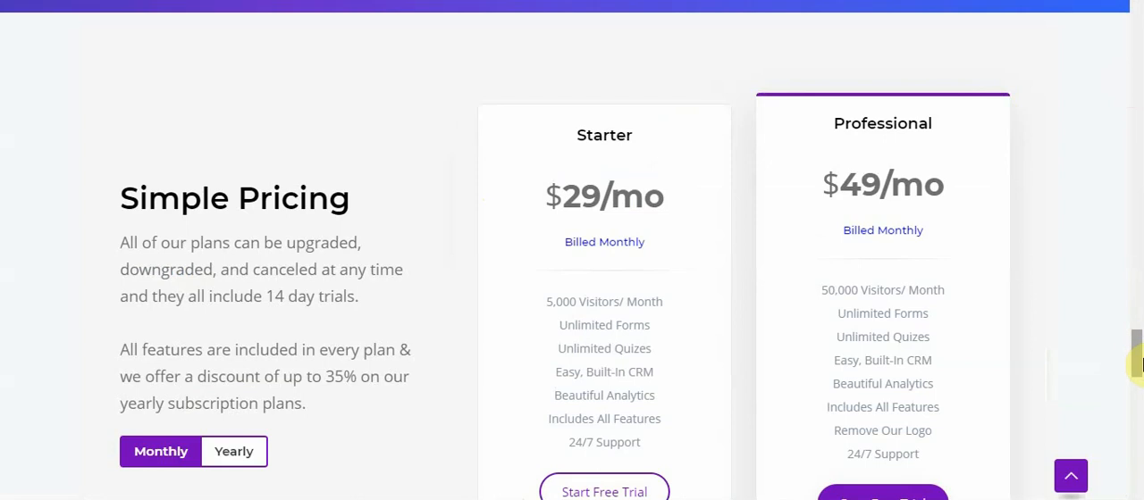
pyautogui.moveTo(1139, 357); pyautogui.dragTo(1138, 348)
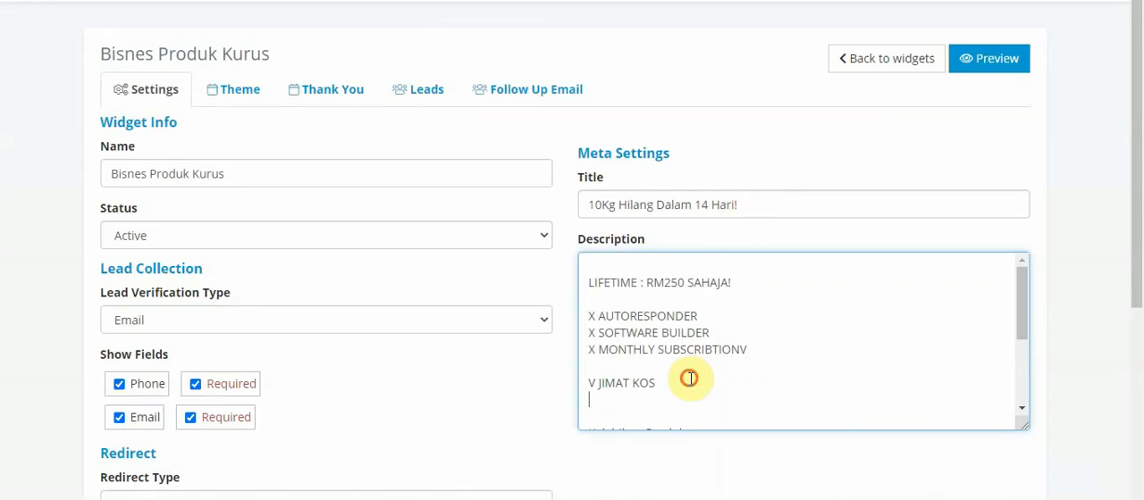
# Add the line "rm250 lifetime" below "V JIMAT KOS" in the widget description
pyautogui.write('cep')
pyautogui.press('BackSpace')
pyautogui.press('BackSpace')
pyautogui.press('BackSpace')
pyautogui.write('rm')
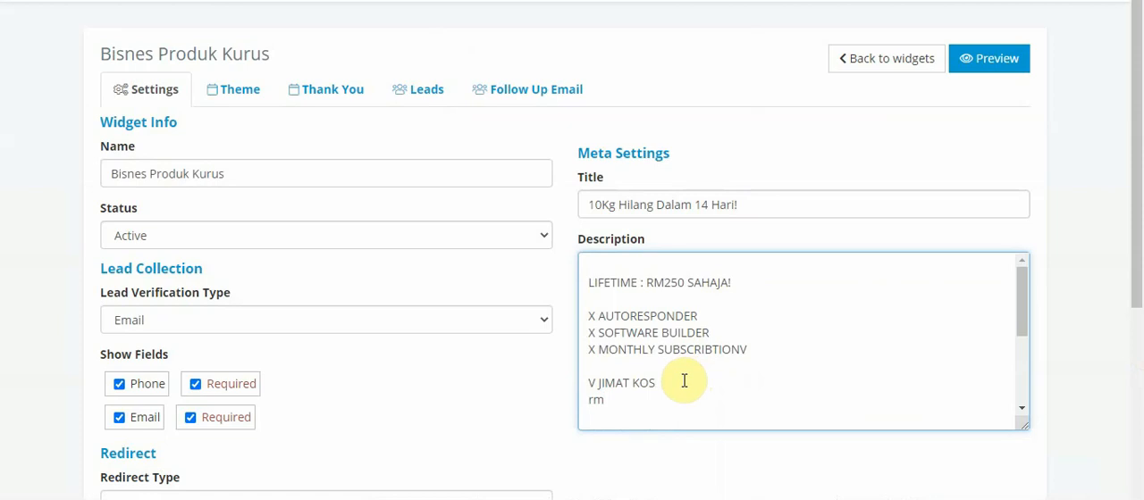
pyautogui.write('250 life')
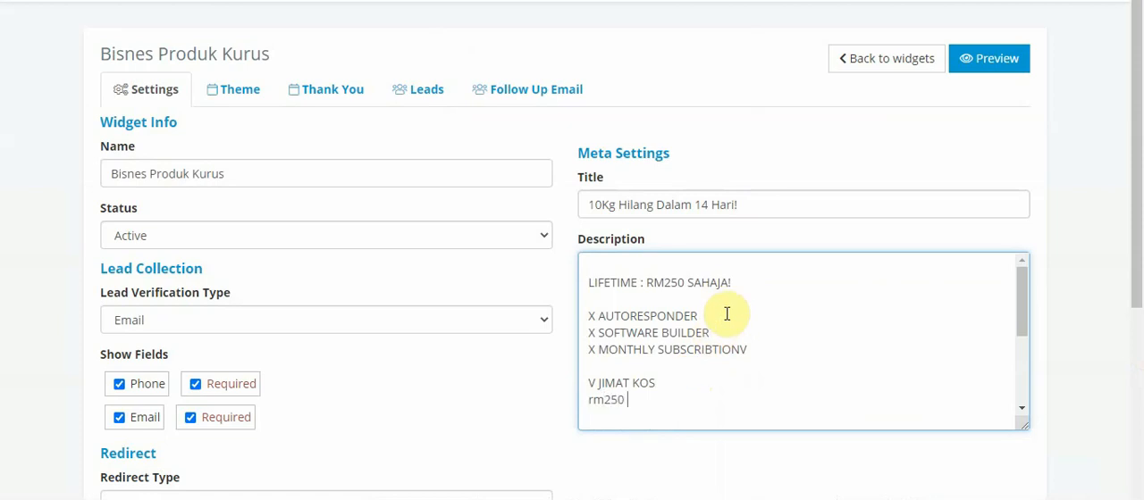
pyautogui.write('time')
# Compare the lifetime price line with the Starter and Professional subscription plans, and check the widget's leads list
pyautogui.moveTo(732, 288); pyautogui.dragTo(588, 282)
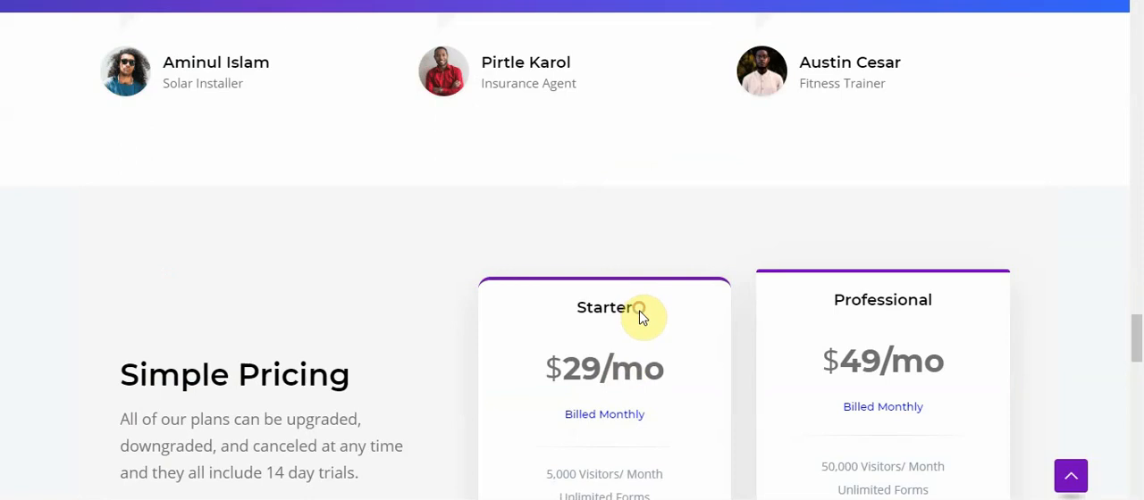
pyautogui.moveTo(639, 310); pyautogui.dragTo(572, 310)
pyautogui.click(838, 301)
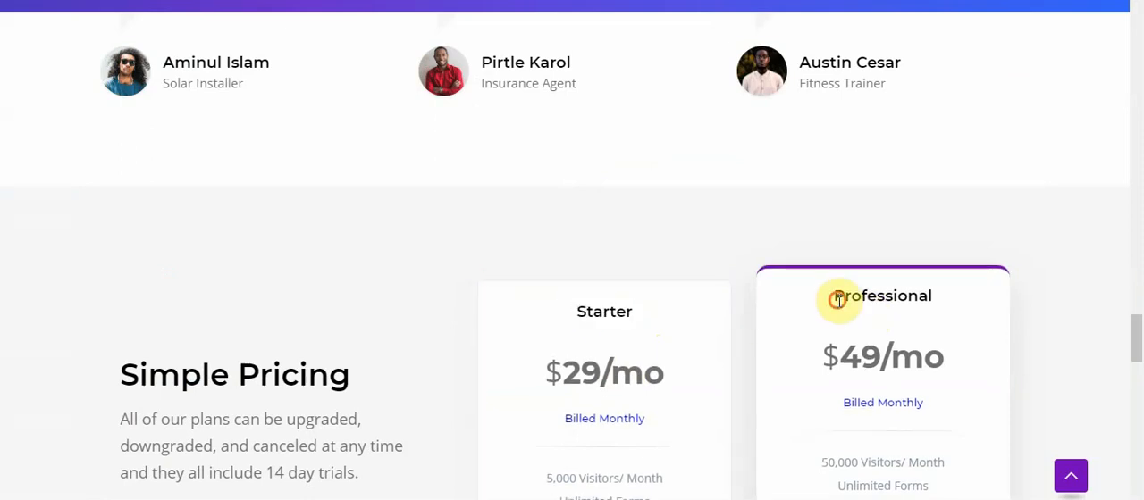
pyautogui.moveTo(837, 301); pyautogui.dragTo(950, 304)
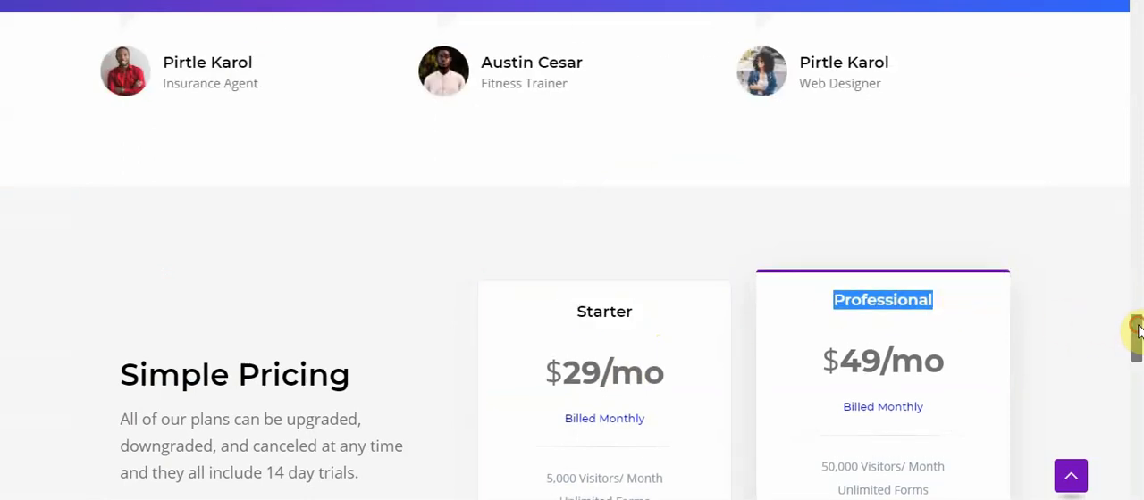
pyautogui.moveTo(1137, 331); pyautogui.dragTo(1134, 366)
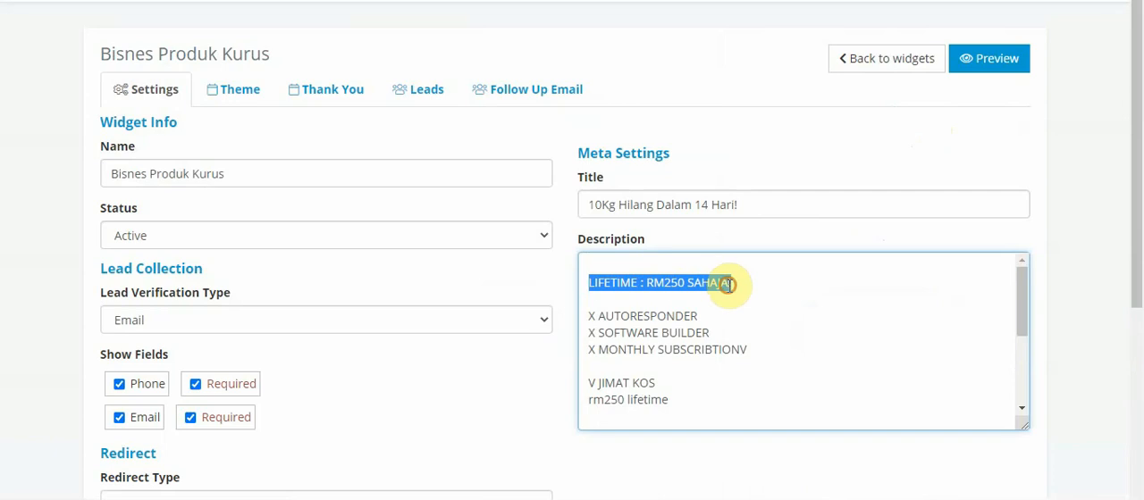
pyautogui.click(729, 284)
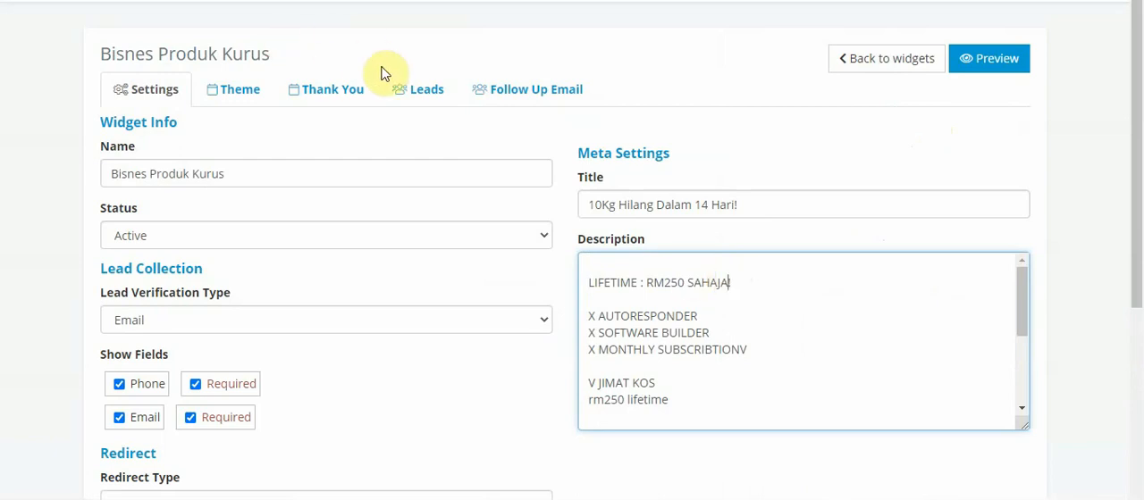
pyautogui.click(415, 91)
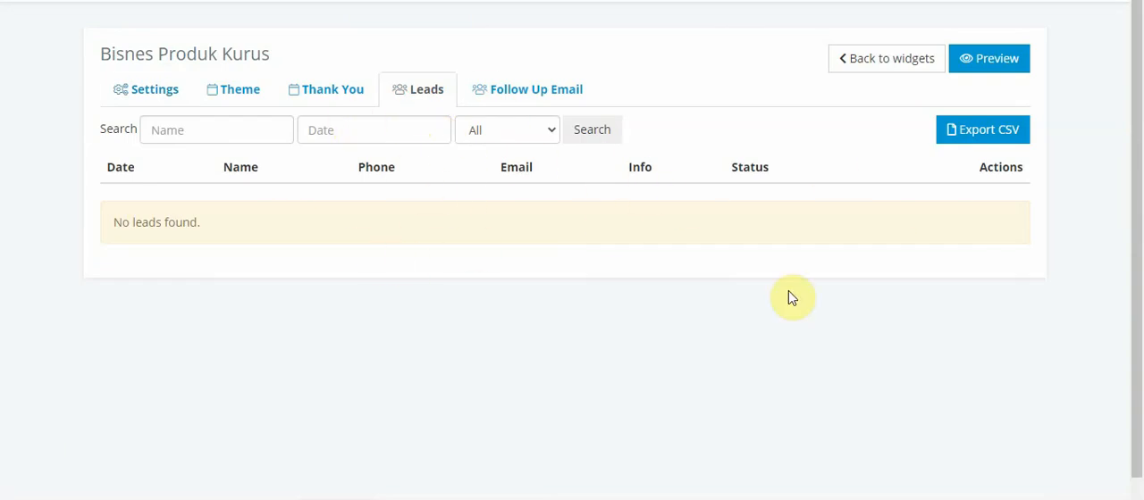
pyautogui.click(163, 91)
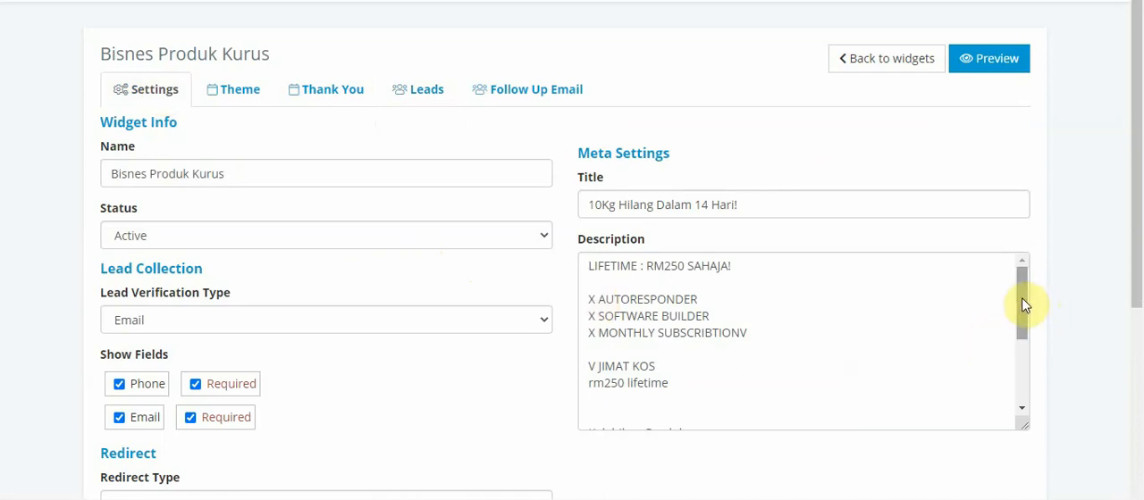
pyautogui.moveTo(1022, 298); pyautogui.dragTo(1020, 294)
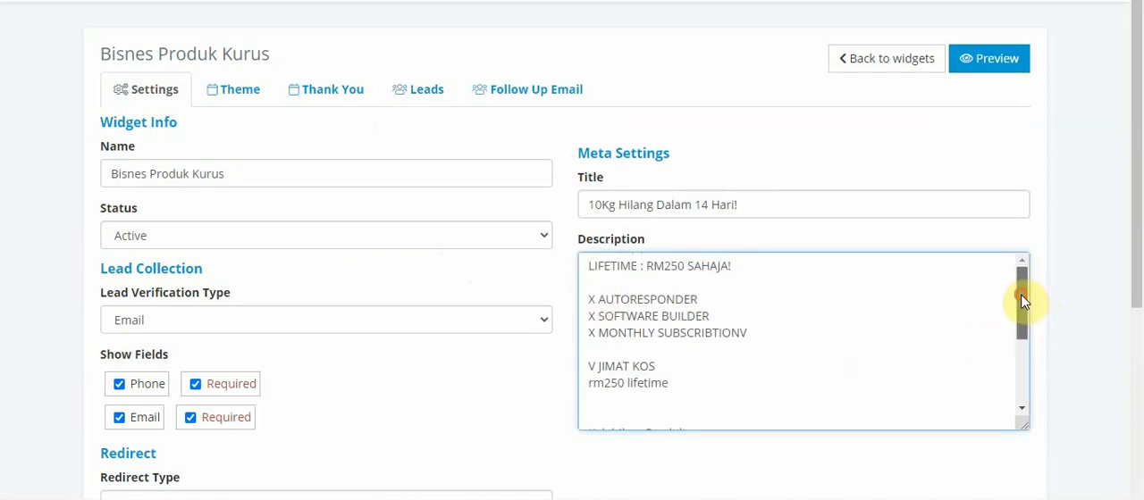
pyautogui.click(724, 404)
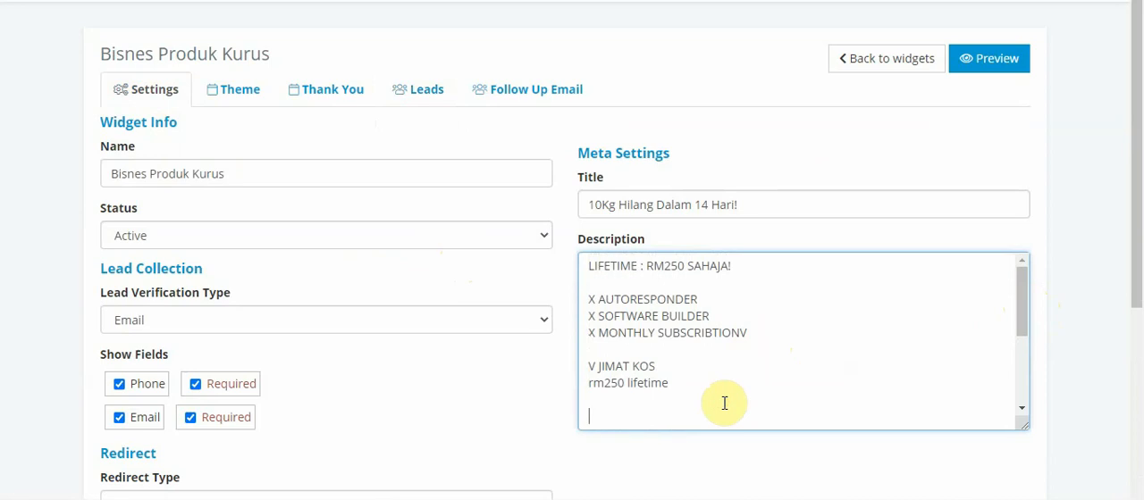
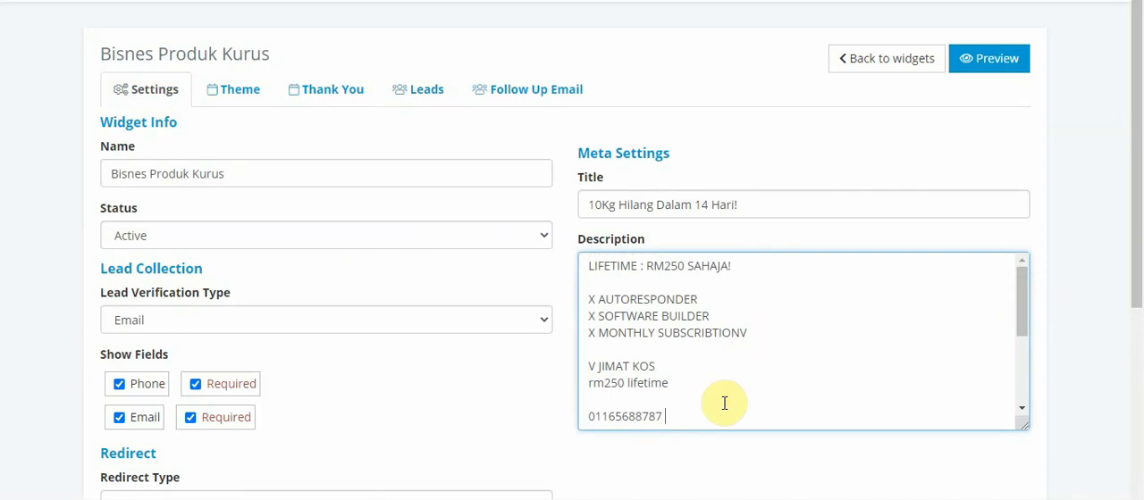
pyautogui.write('htt')
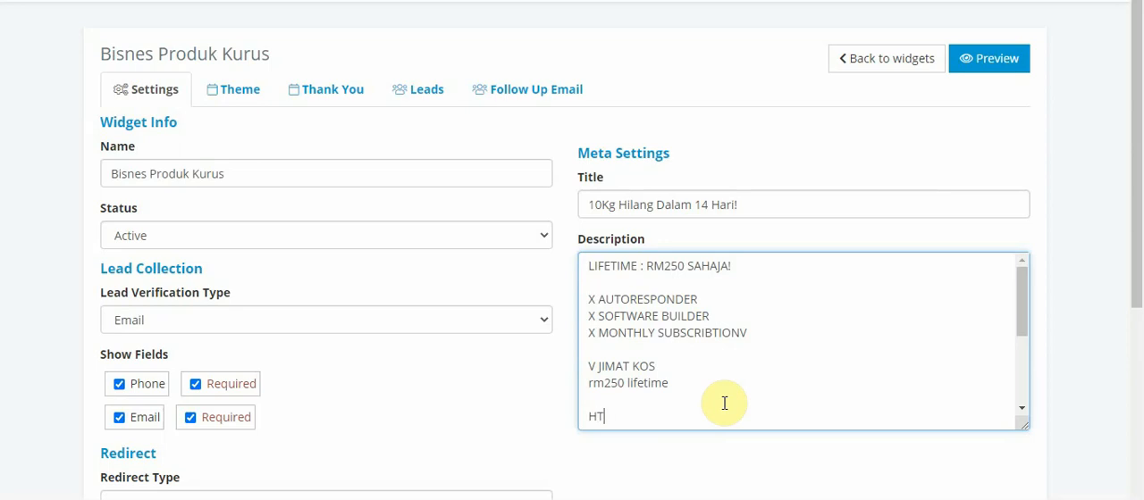
pyautogui.press('BackSpace')
pyautogui.press('BackSpace')
pyautogui.press('BackSpace')
pyautogui.write('https://wasap')
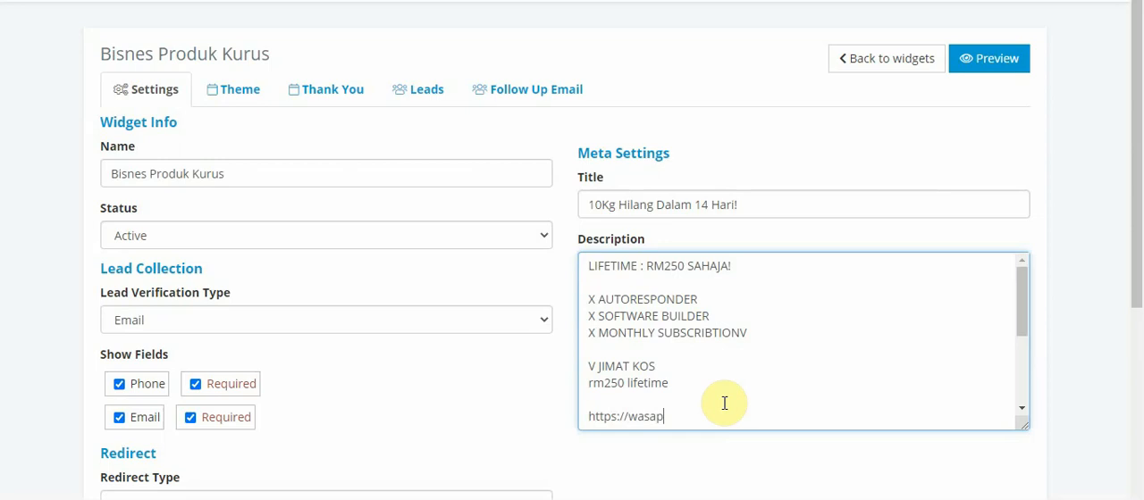
pyautogui.write('aio')
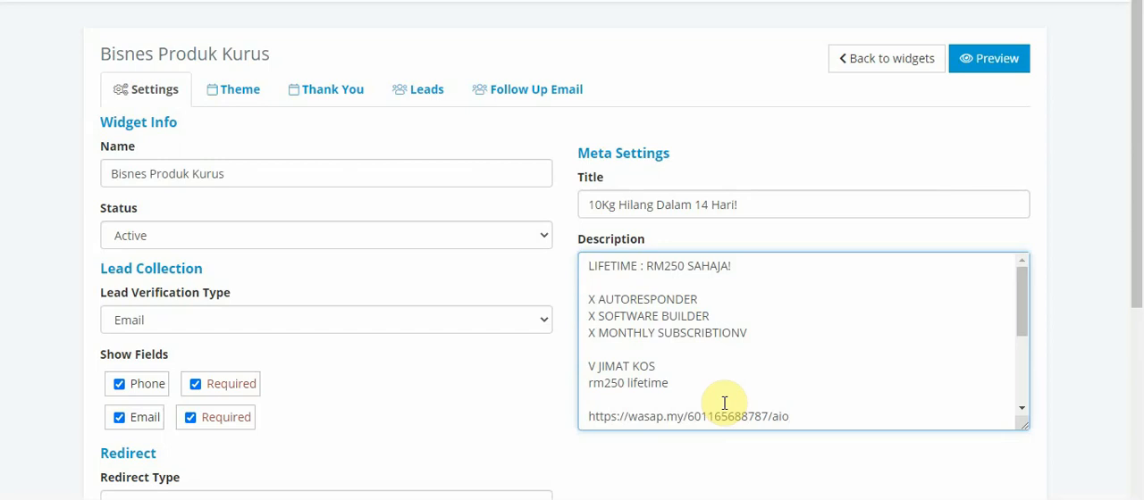
# Change the ending of the wasap.my link in the description to "leadx"
pyautogui.press('BackSpace')
pyautogui.press('BackSpace')
pyautogui.press('BackSpace')
pyautogui.write('x')
pyautogui.write('a')
pyautogui.press('BackSpace')
pyautogui.press('BackSpace')
pyautogui.write('leadx')
pyautogui.hotkey('ctrl', 'v')
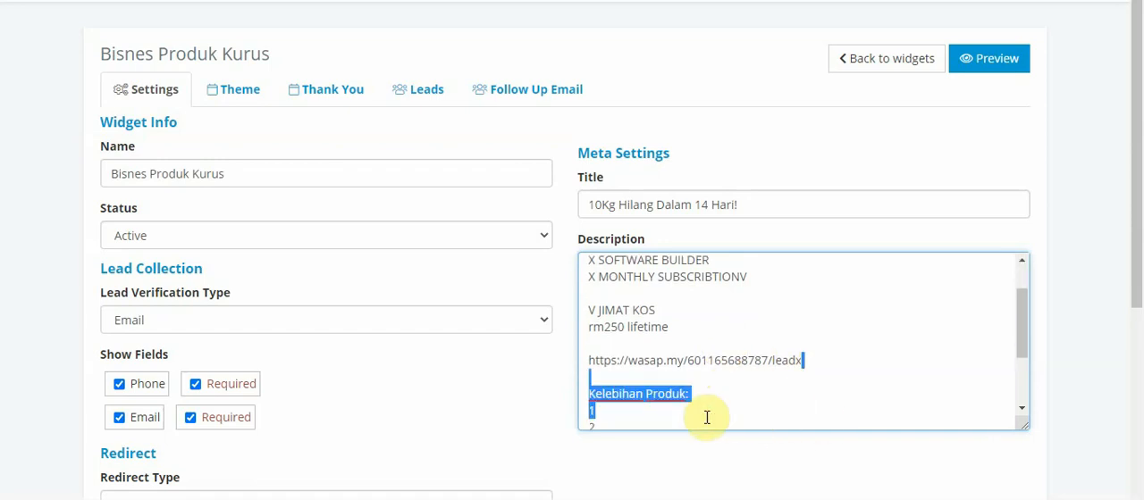
pyautogui.moveTo(707, 417); pyautogui.dragTo(707, 360)
pyautogui.click(806, 329)
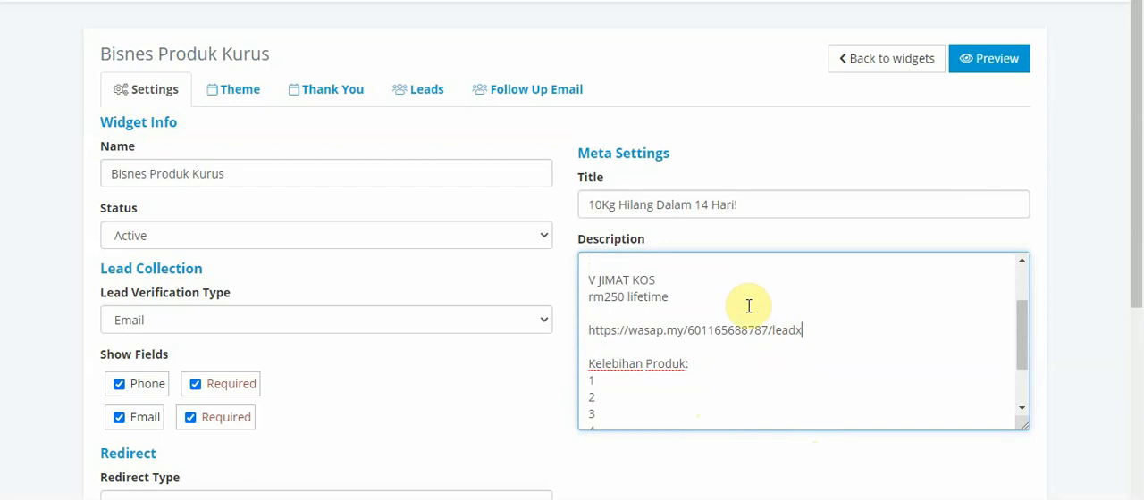
# Insert the line "Macamnana nak beli? wasap:" directly above the wasap.my link in the description
pyautogui.click(715, 311)
pyautogui.press('Return')
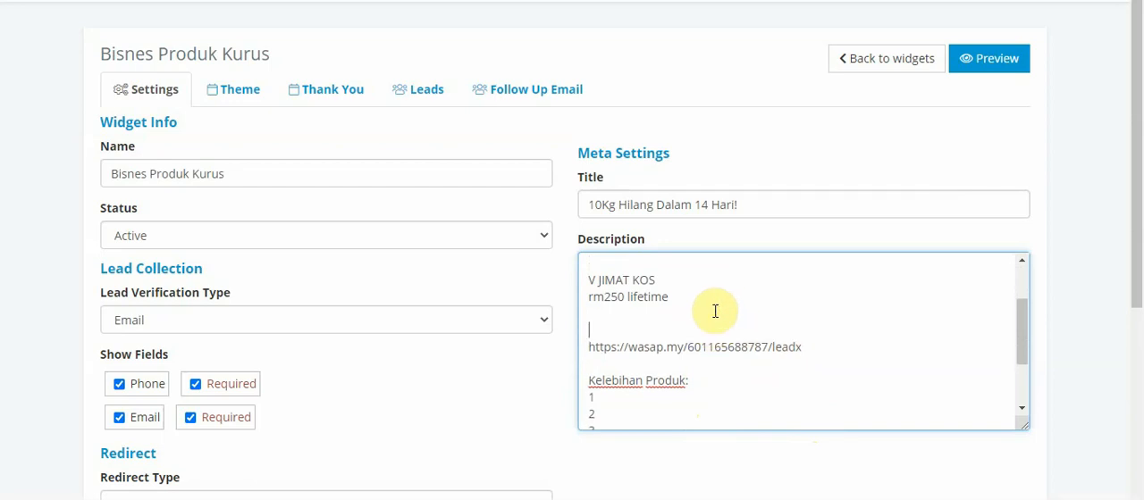
pyautogui.write('Macamnana')
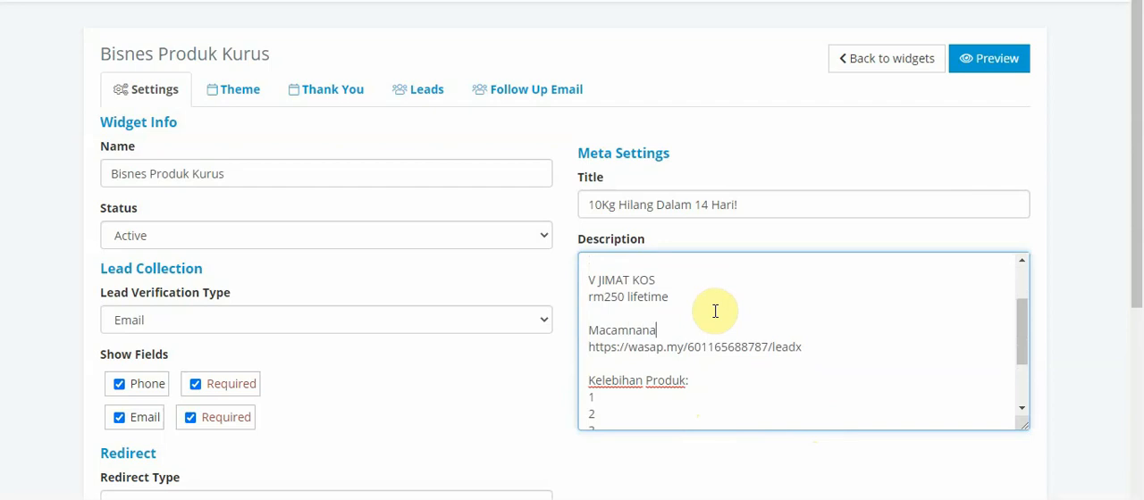
pyautogui.write(' nak beli')
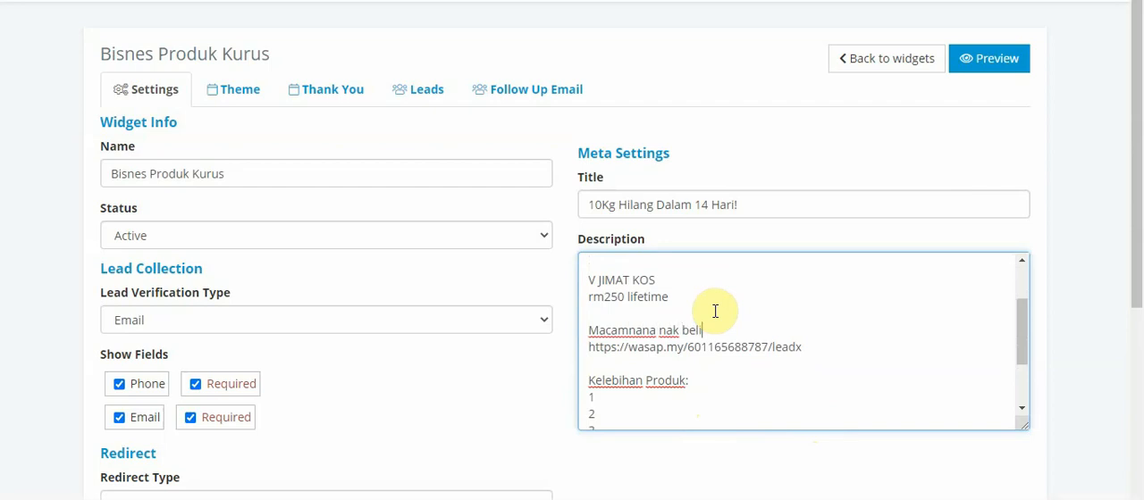
pyautogui.write('? wasap:')
pyautogui.press('BackSpace')
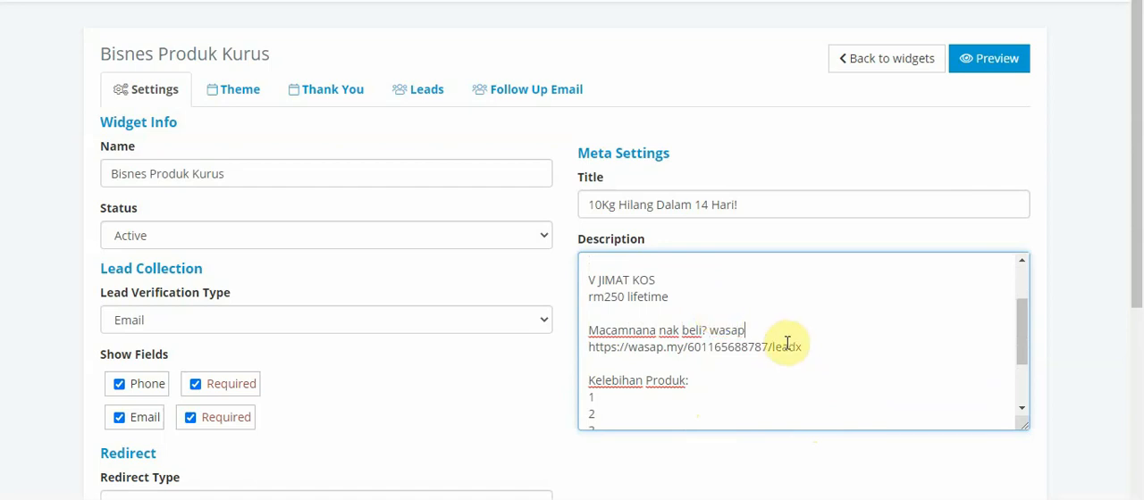
pyautogui.write(':')
# Delete the "Kelebihan Produk" list and the blank lines below the wasap.my link in the description
pyautogui.moveTo(802, 347); pyautogui.dragTo(805, 435)
pyautogui.press('BackSpace')
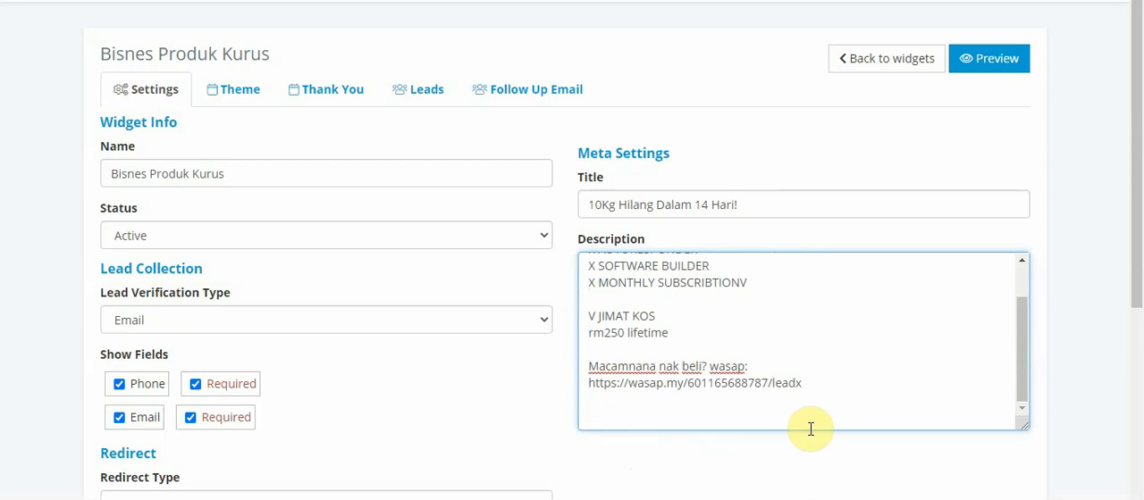
pyautogui.press('BackSpace')
pyautogui.press('BackSpace')
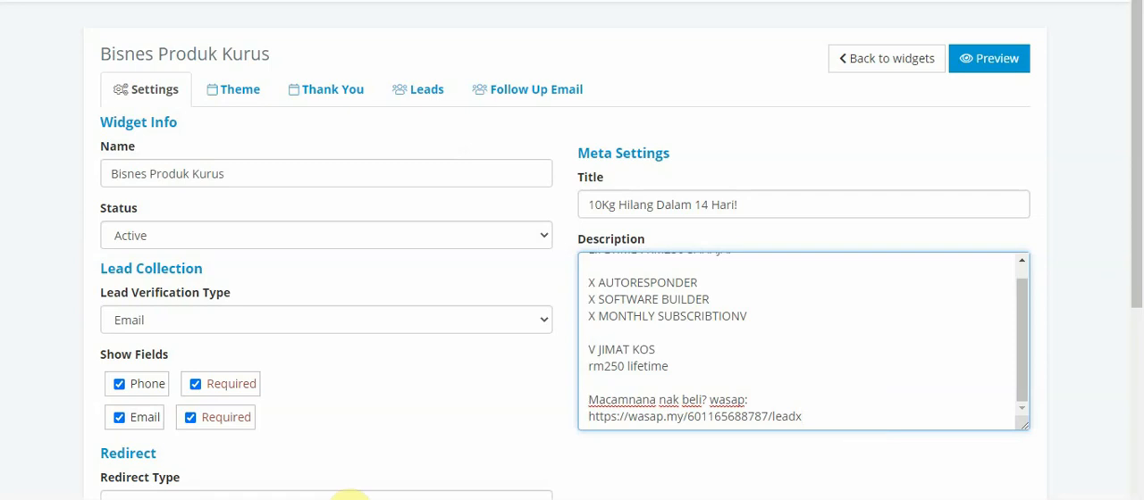
# Switch to Express Zip, continue with the demo version and close the program
pyautogui.click(350, 499)
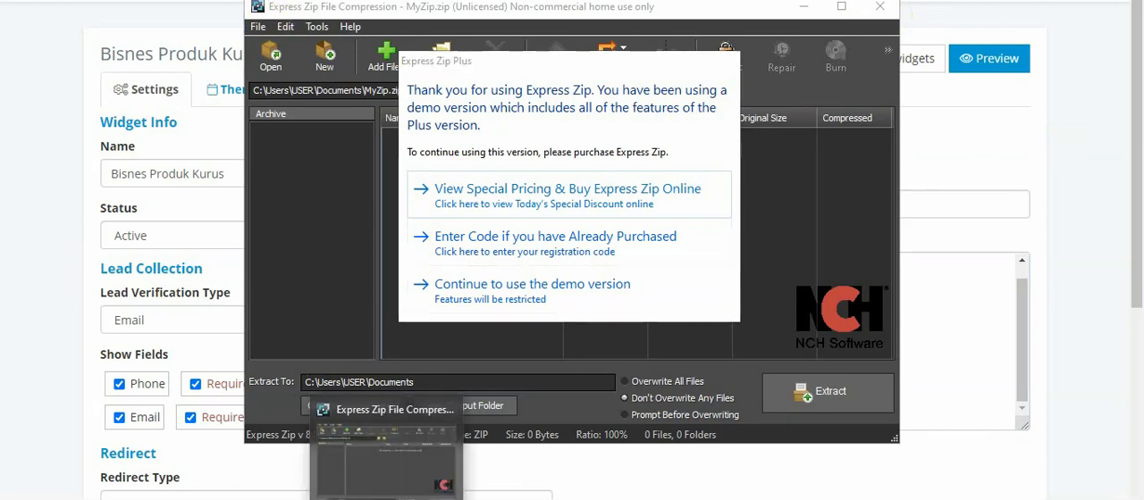
pyautogui.rightClick(388, 499)
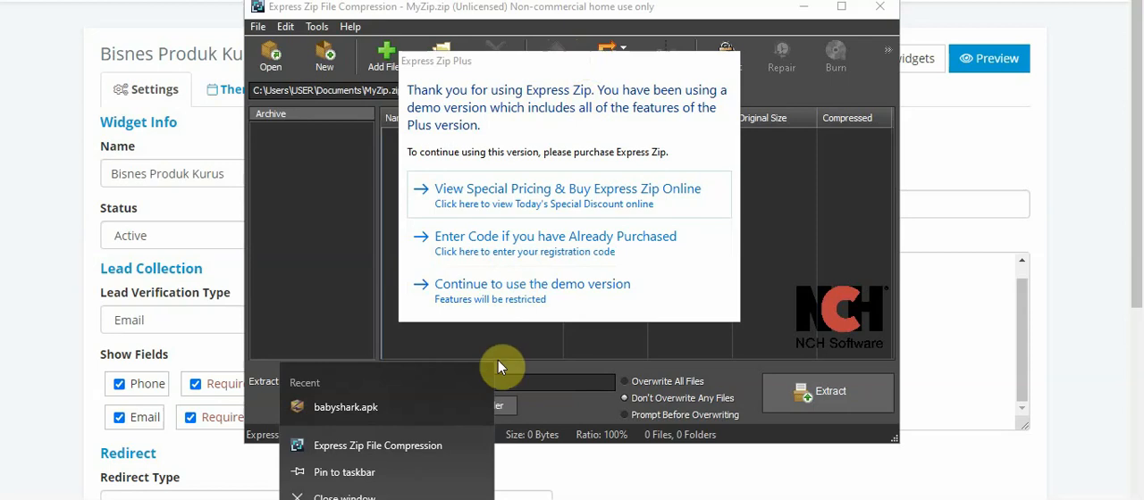
pyautogui.click(506, 298)
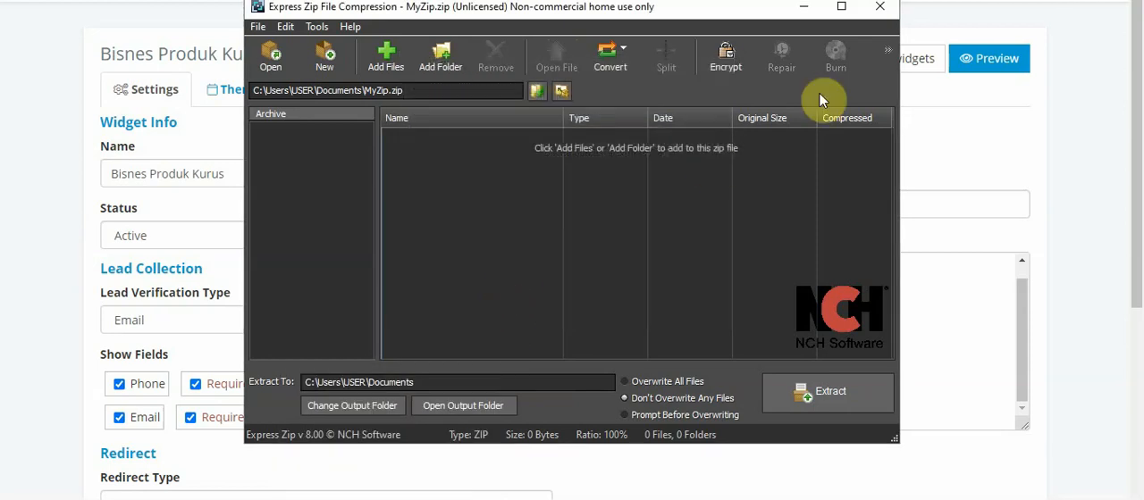
pyautogui.click(879, 6)
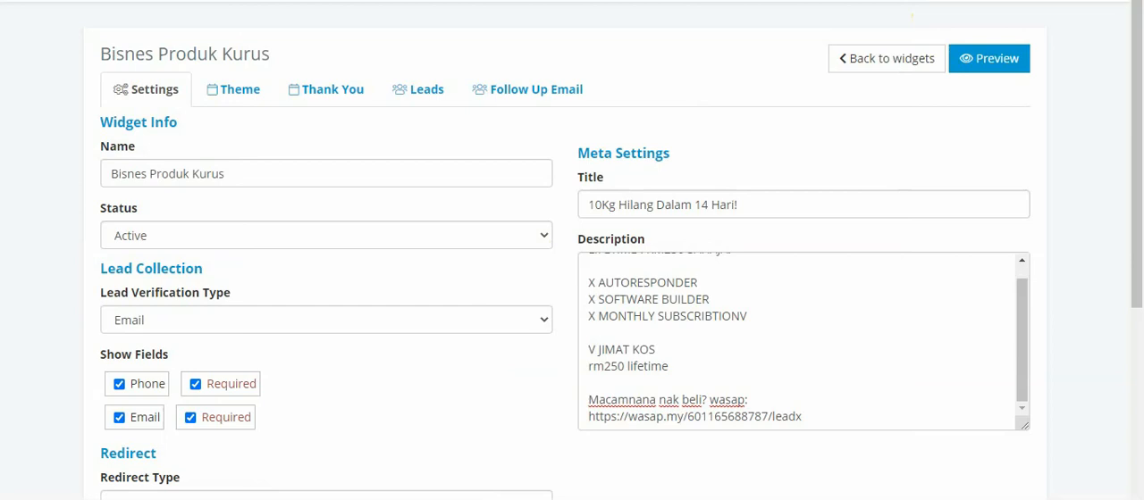
# Close the open windows and quit GIMP, discarding the unsaved changes to the ebook cover image
pyautogui.hotkey('alt', 'Tab')
pyautogui.hotkey('alt', 'F4')
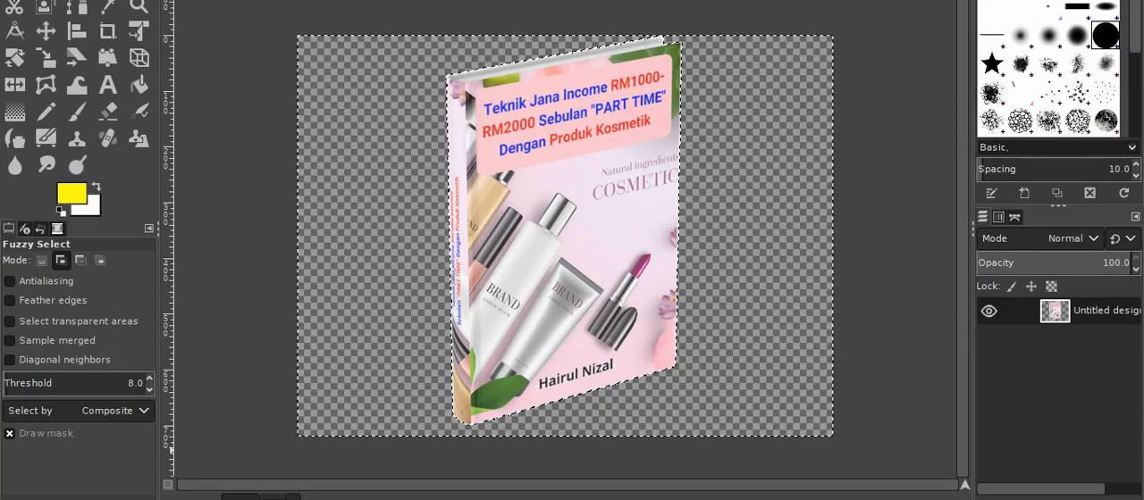
pyautogui.hotkey('alt', 'F4')
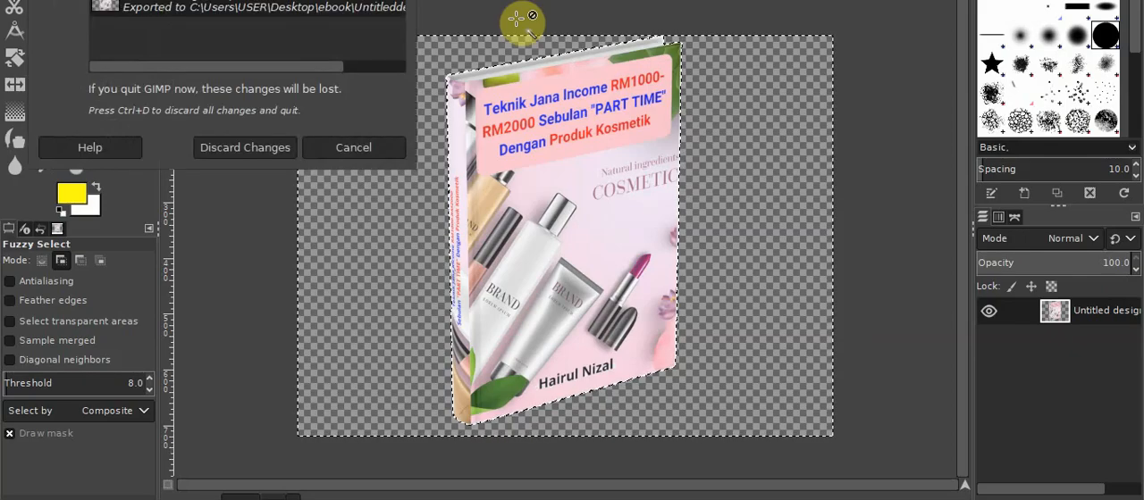
pyautogui.click(274, 143)
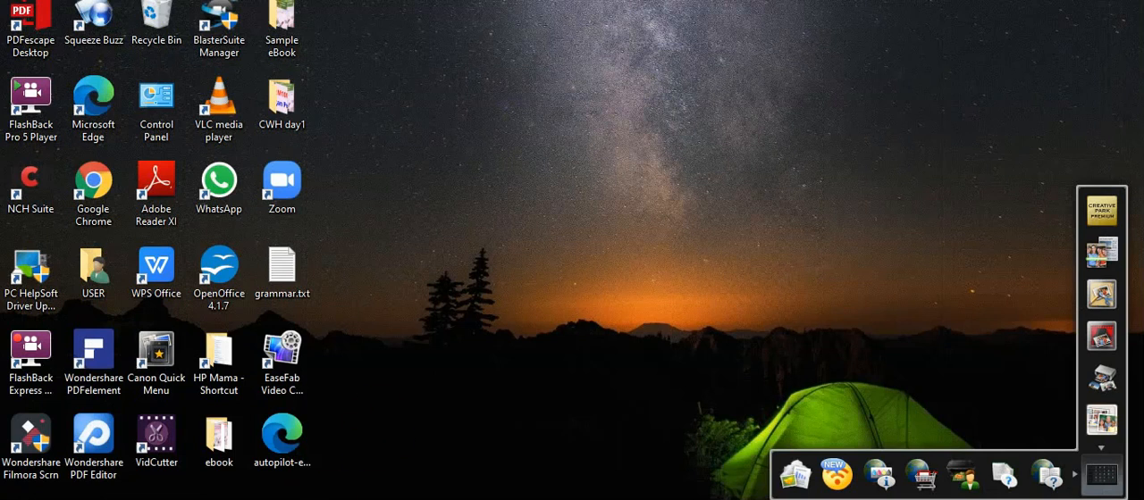
pyautogui.click(924, 497)
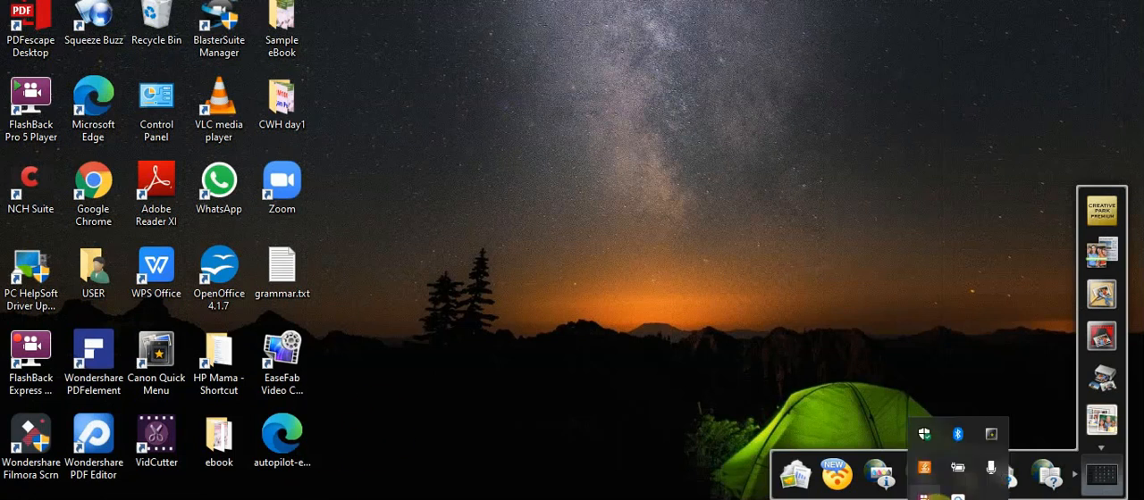